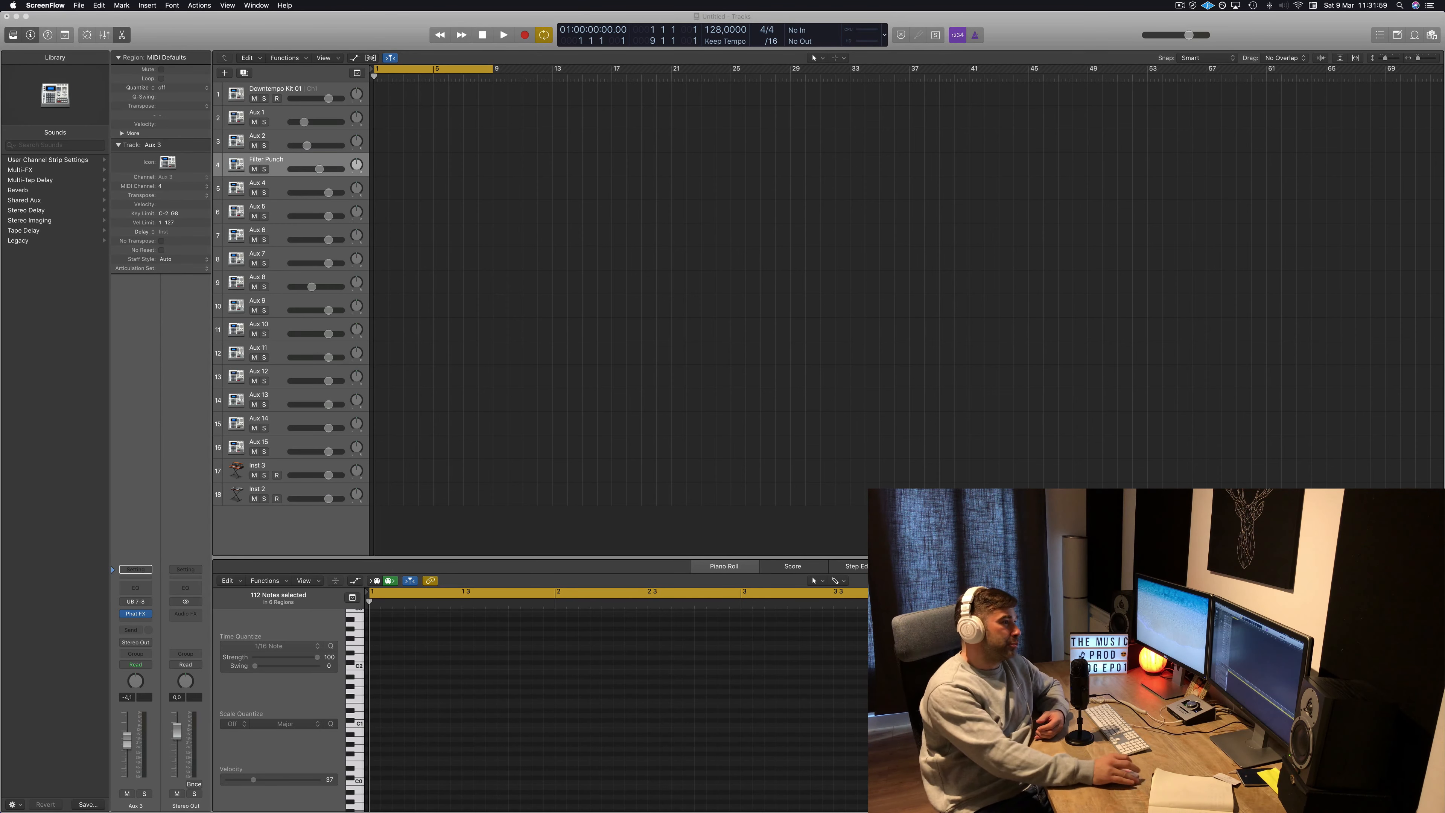
Import PAD.mid from the KEY G# 138 BPM KIT1 folder onto the Inst 3 track at the project start.
mouse_move(371, 808)
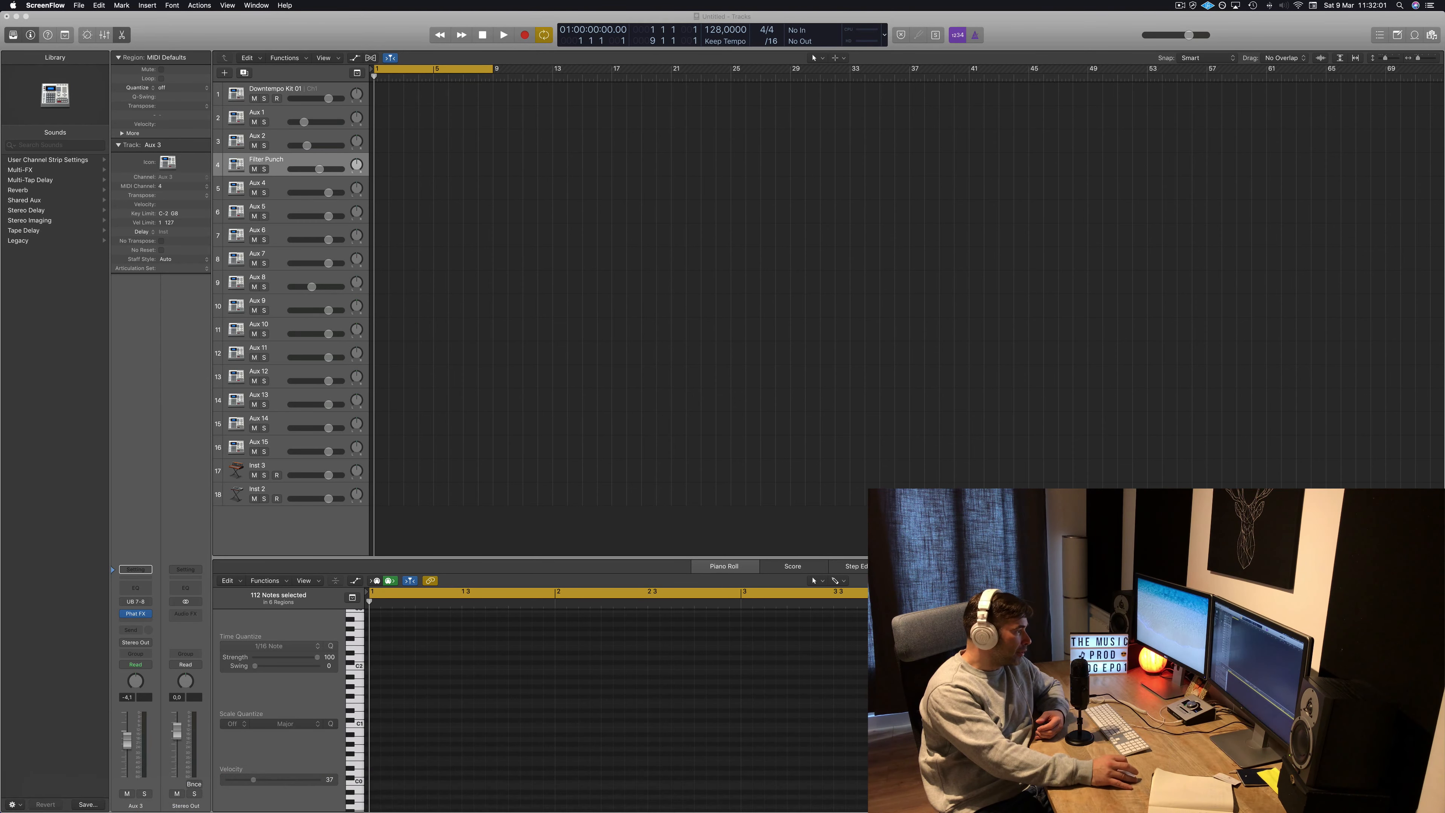
click(45, 794)
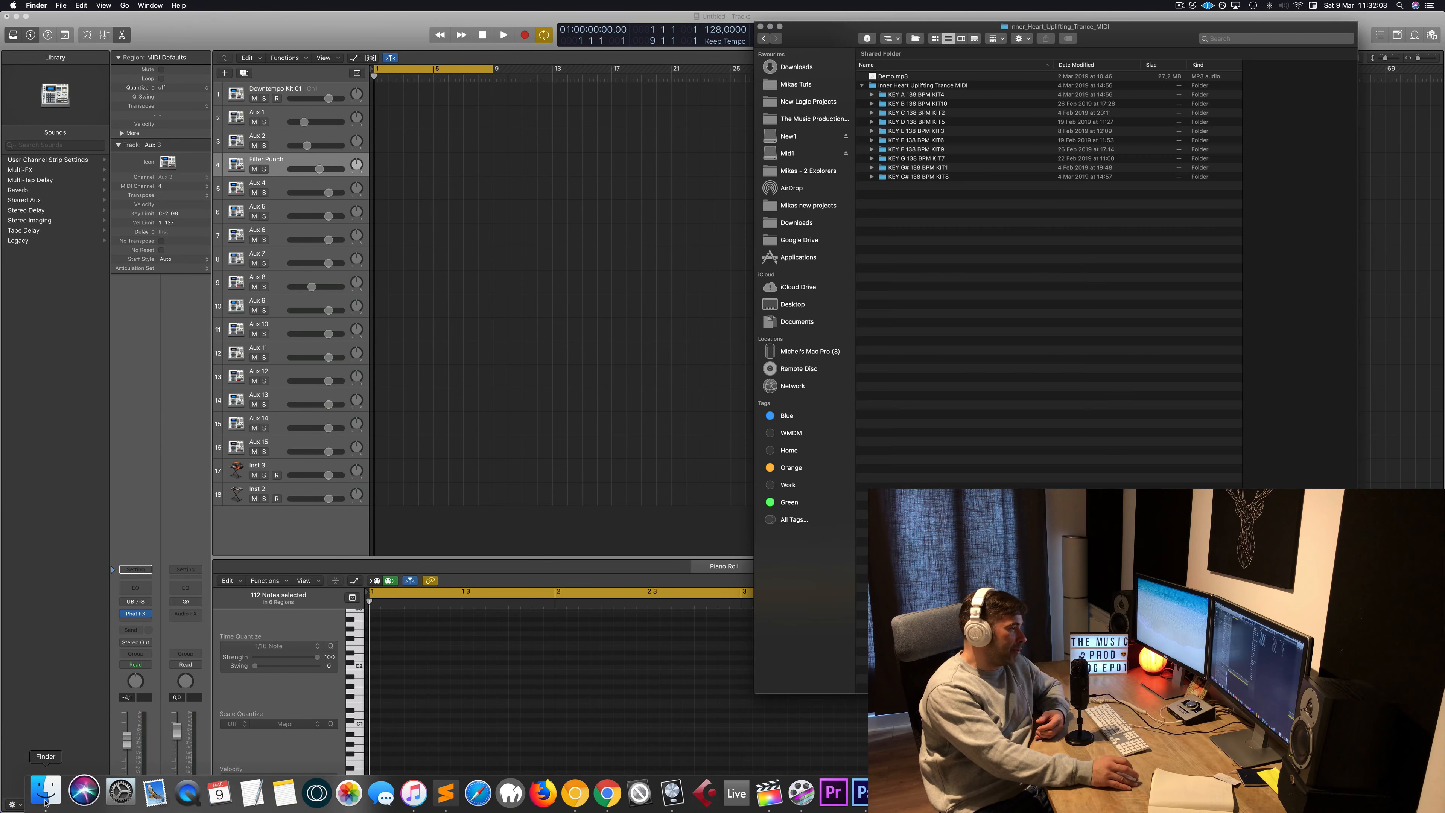
drag(1123, 26, 1114, 29)
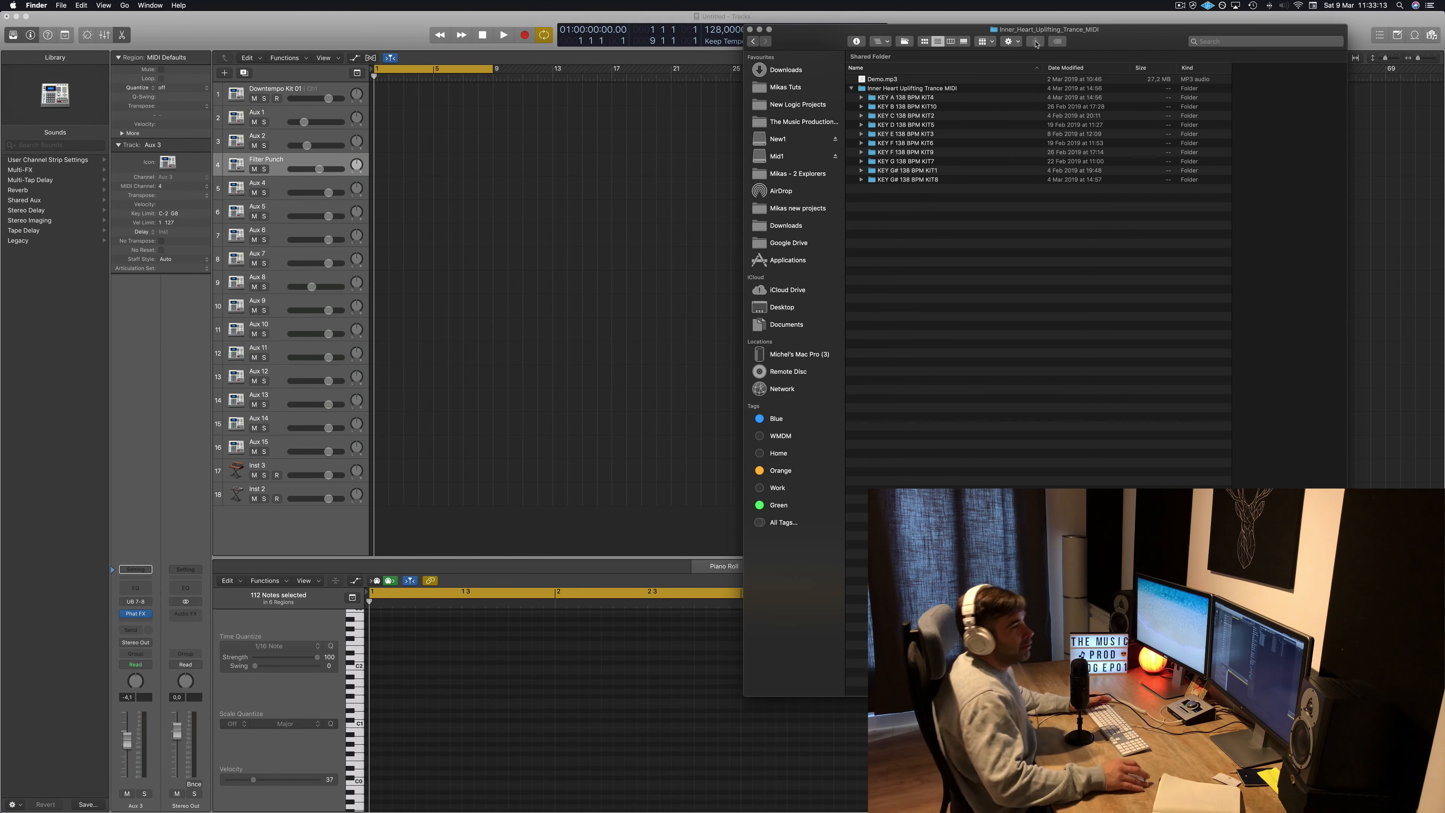
drag(1075, 40, 973, 23)
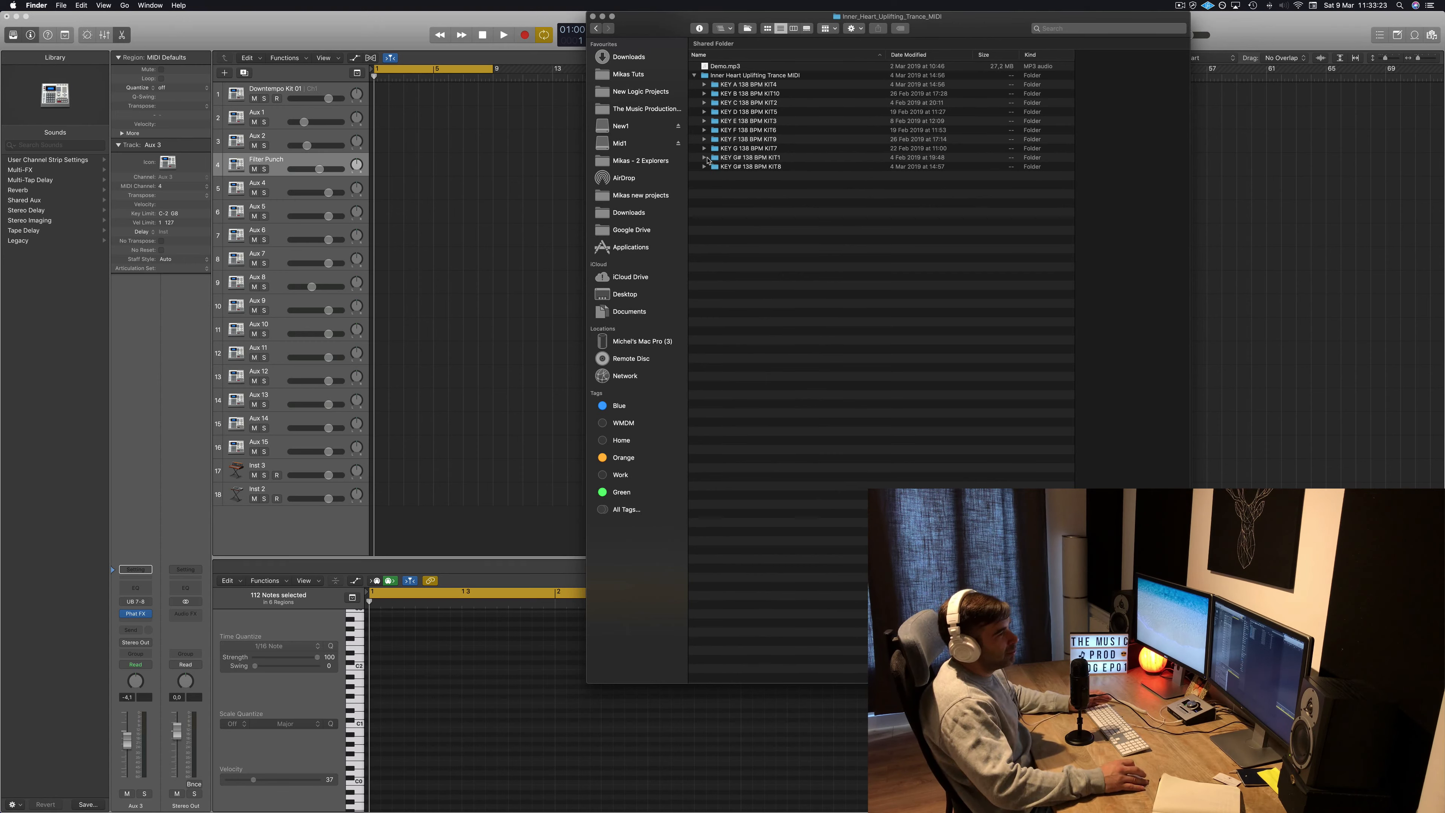
click(704, 157)
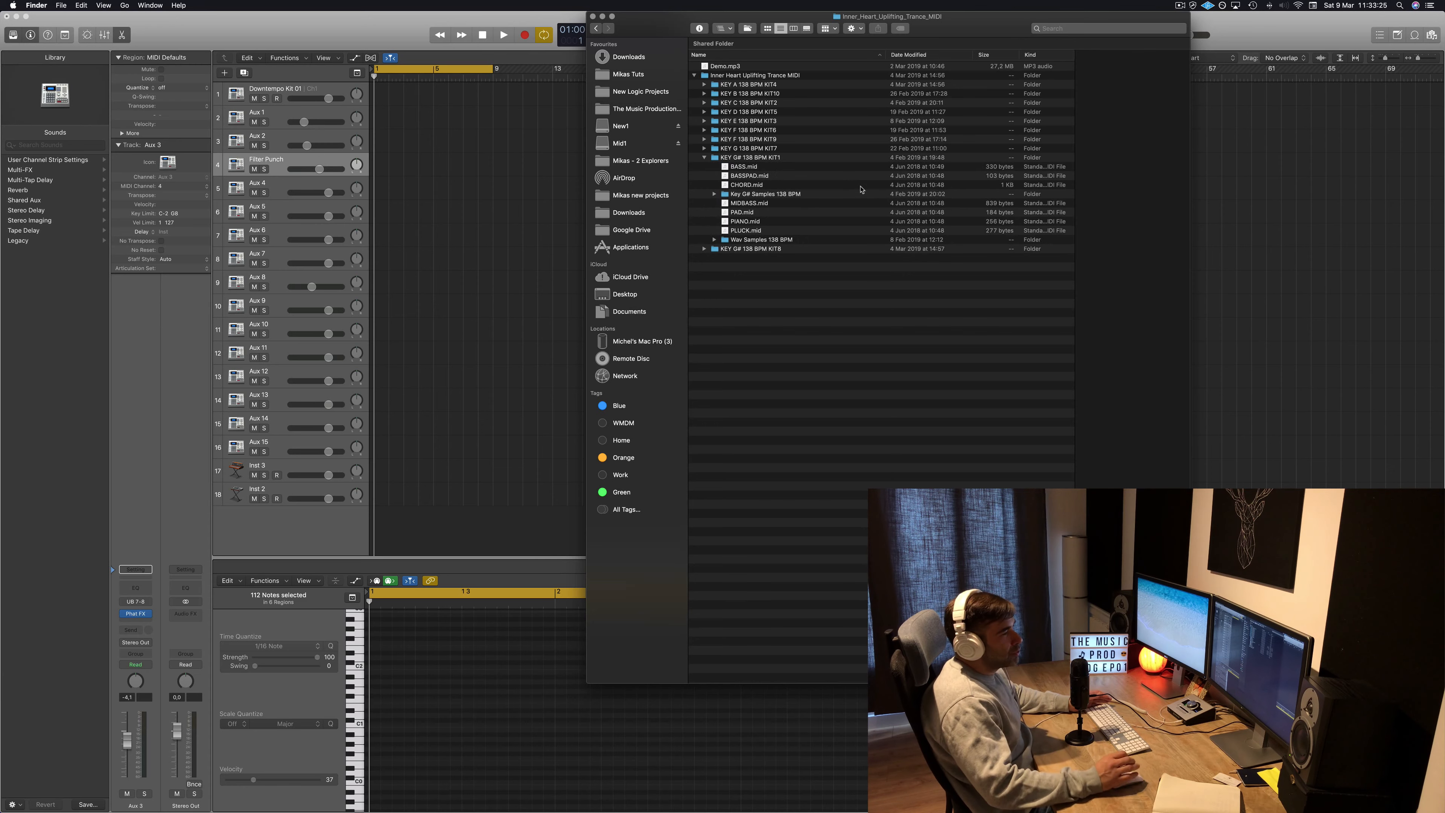
click(775, 196)
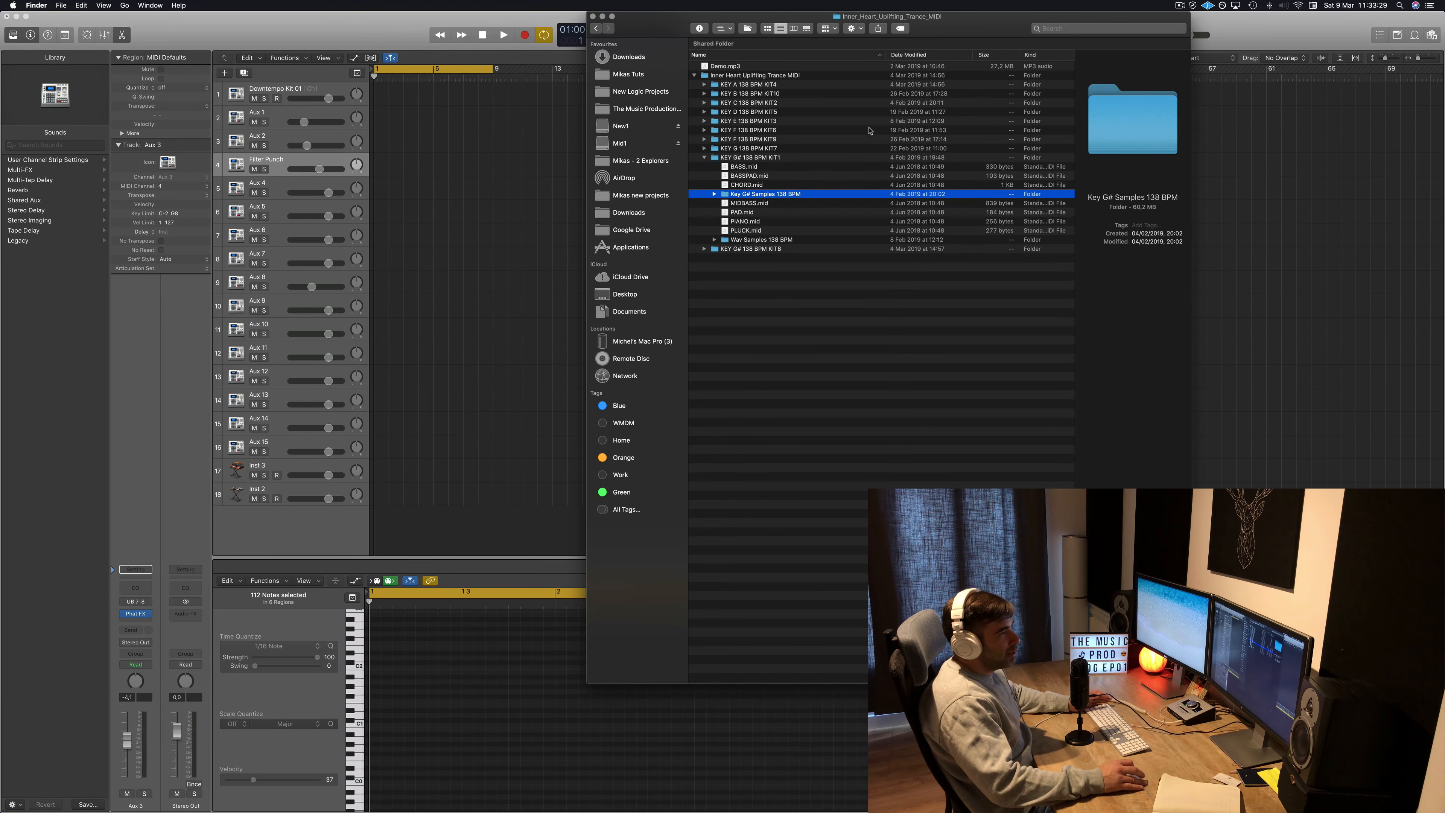
drag(978, 27, 1123, 50)
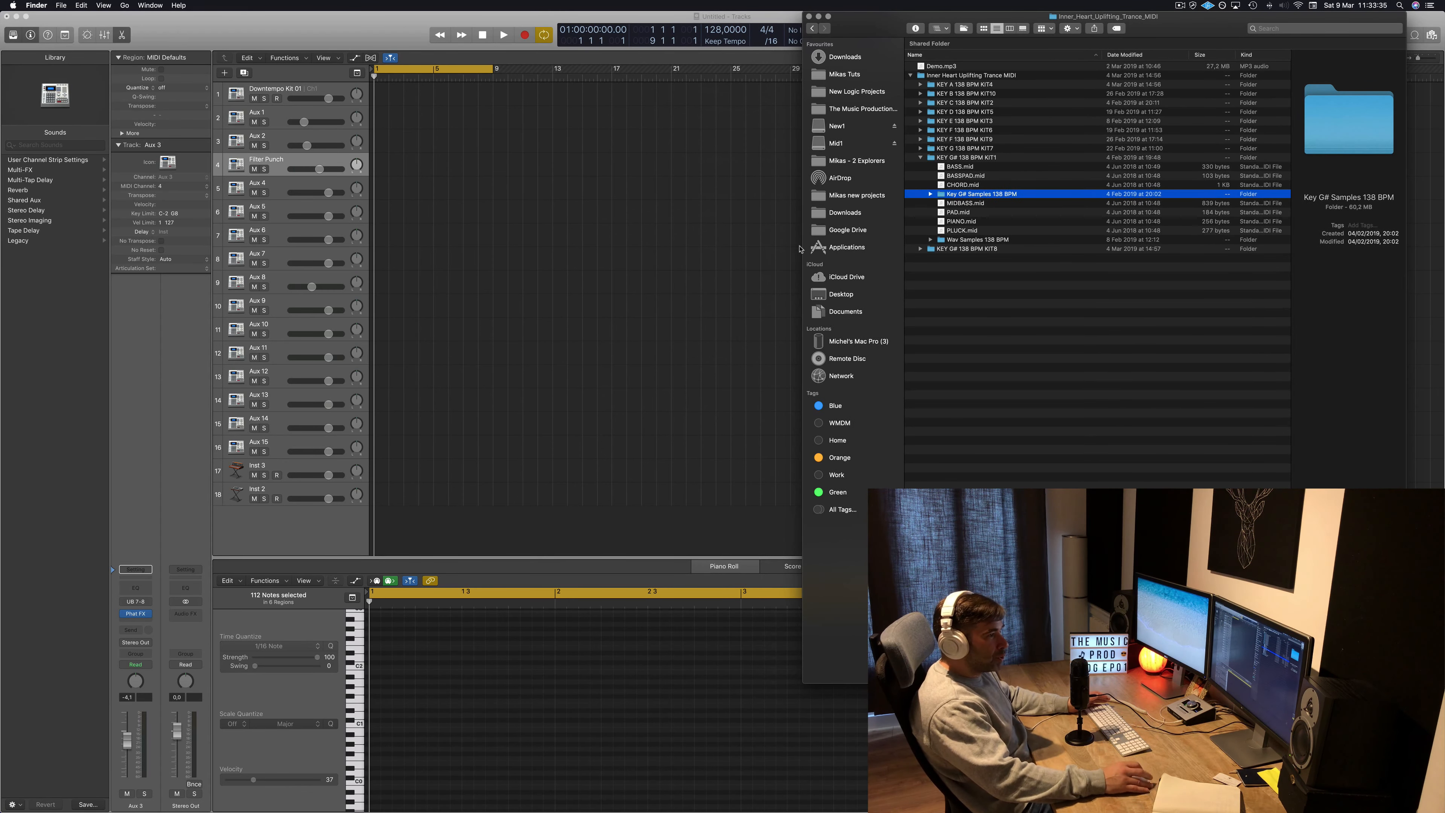
click(963, 216)
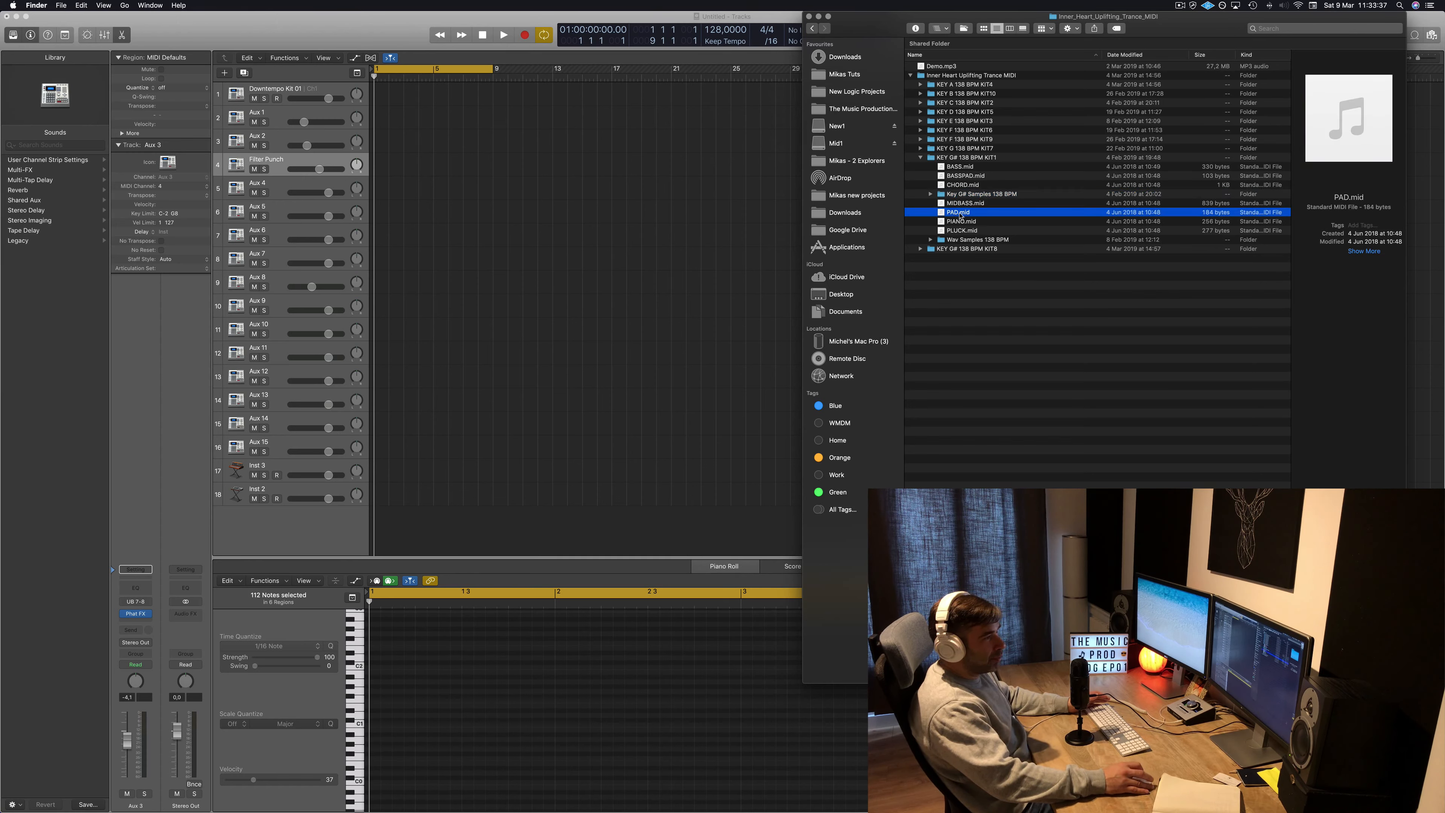
drag(963, 215, 376, 474)
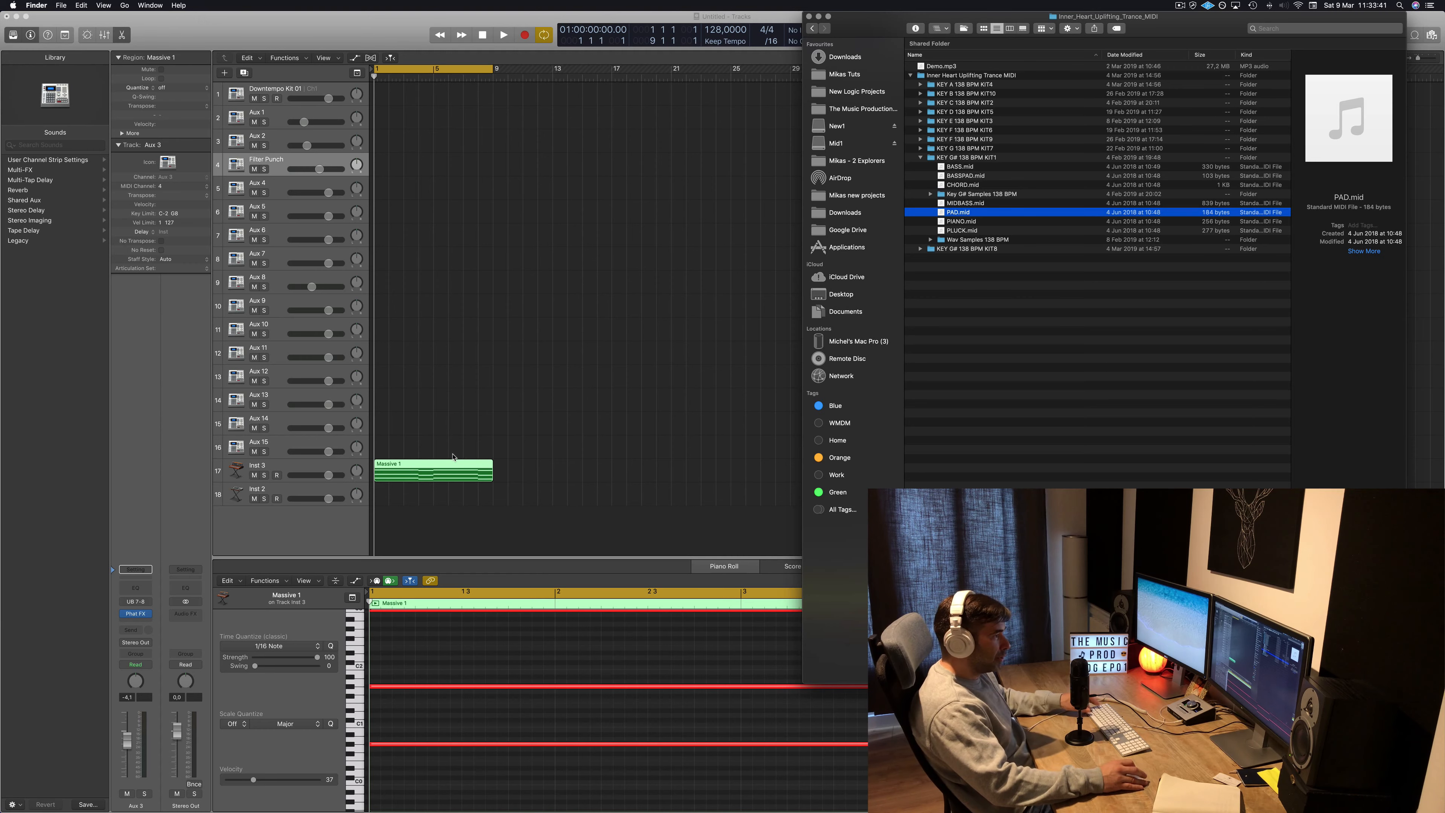
Play back the imported pad region and inspect its notes in the piano roll.
scroll(454, 458, down, 3)
scroll(576, 654, down, 3)
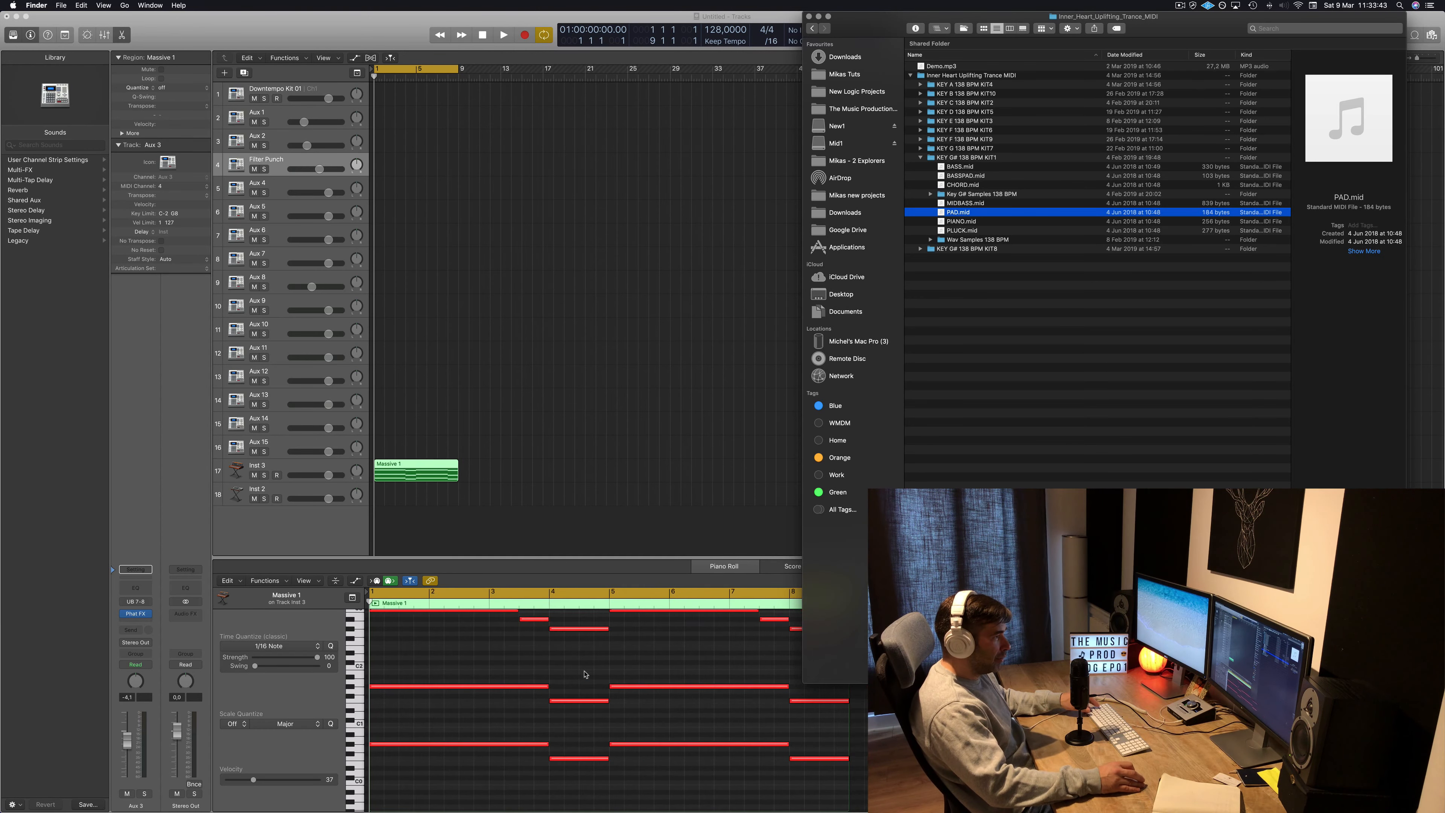
click(300, 468)
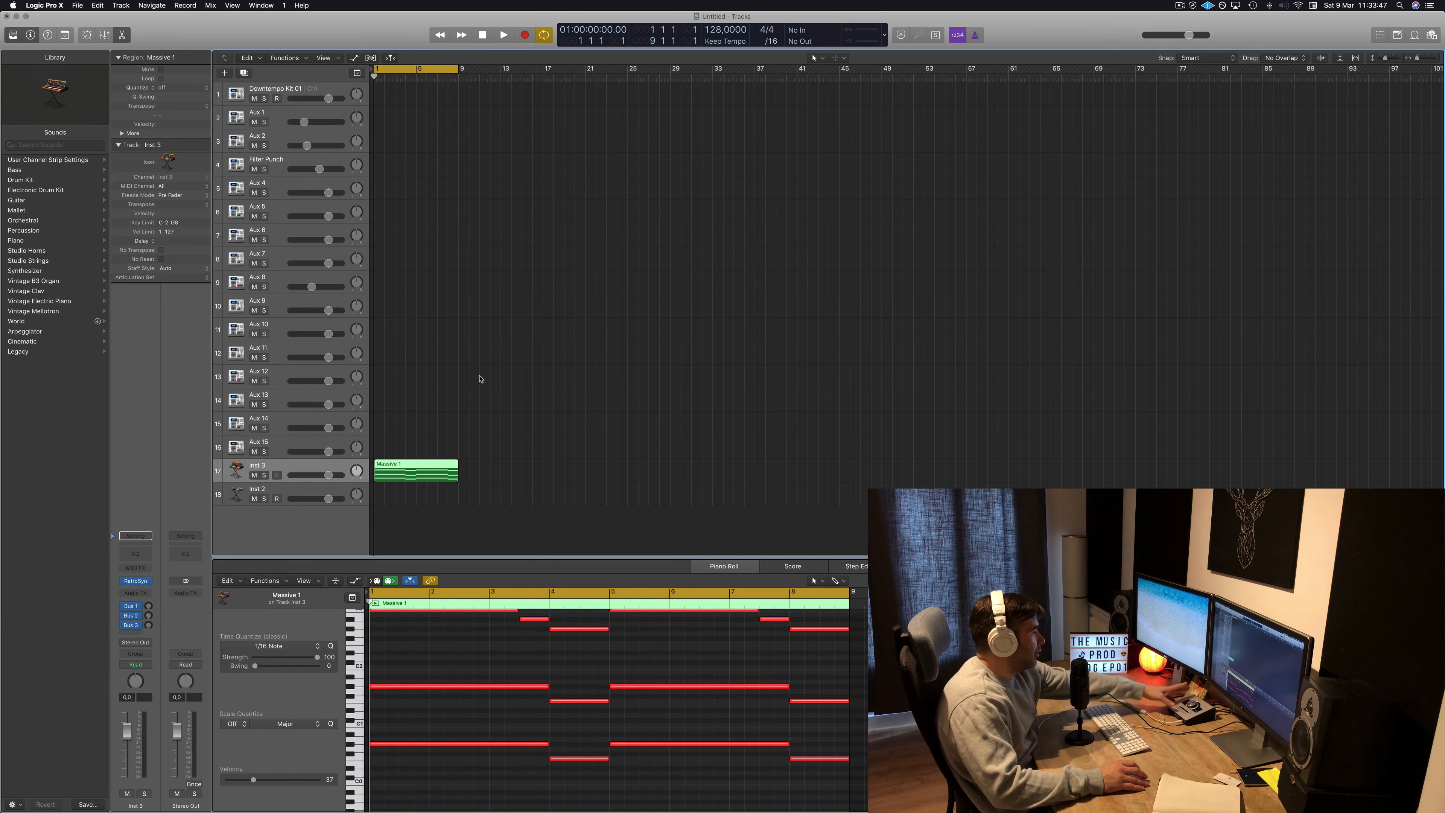
key(space)
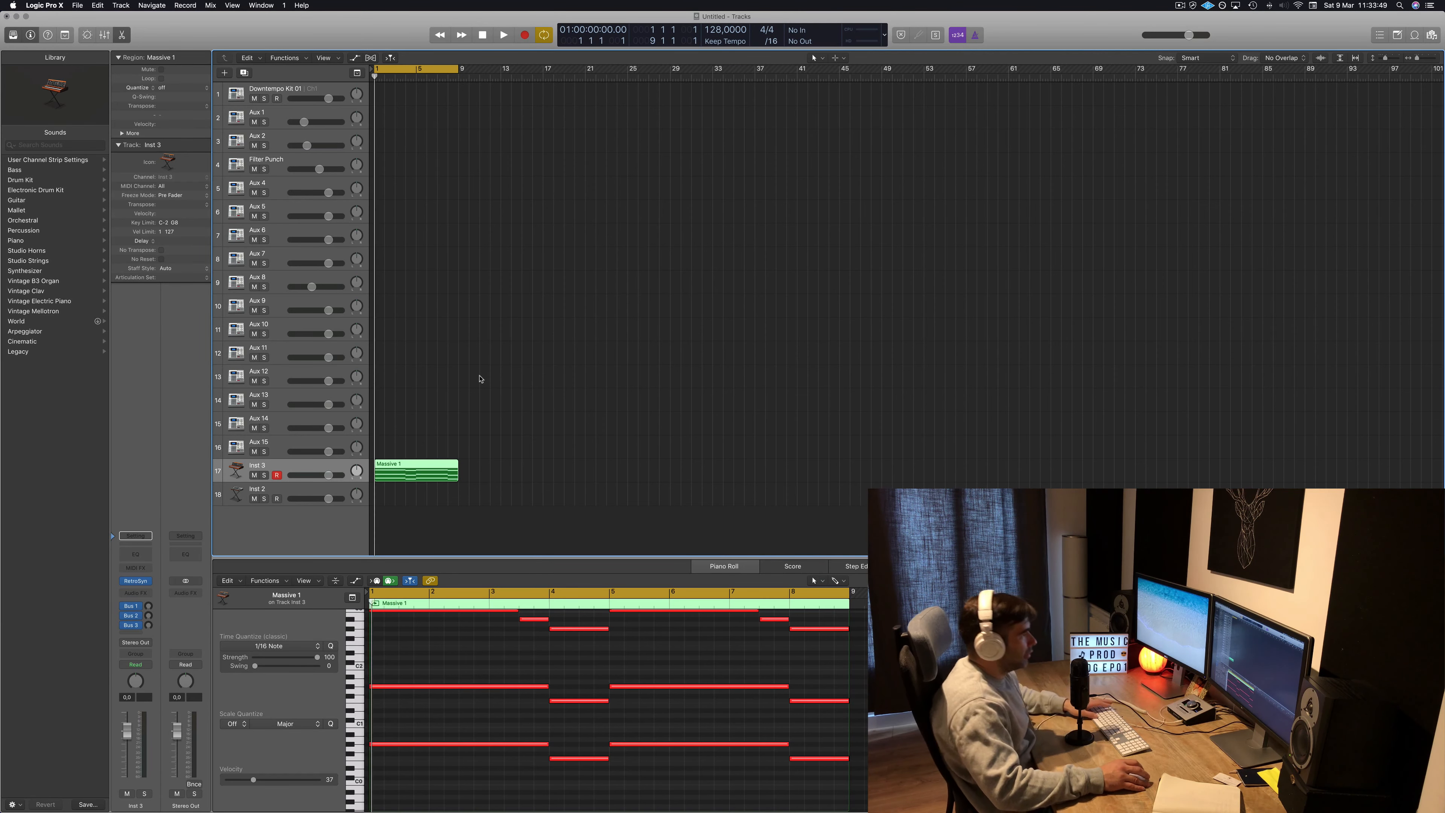
scroll(523, 420, left, 2)
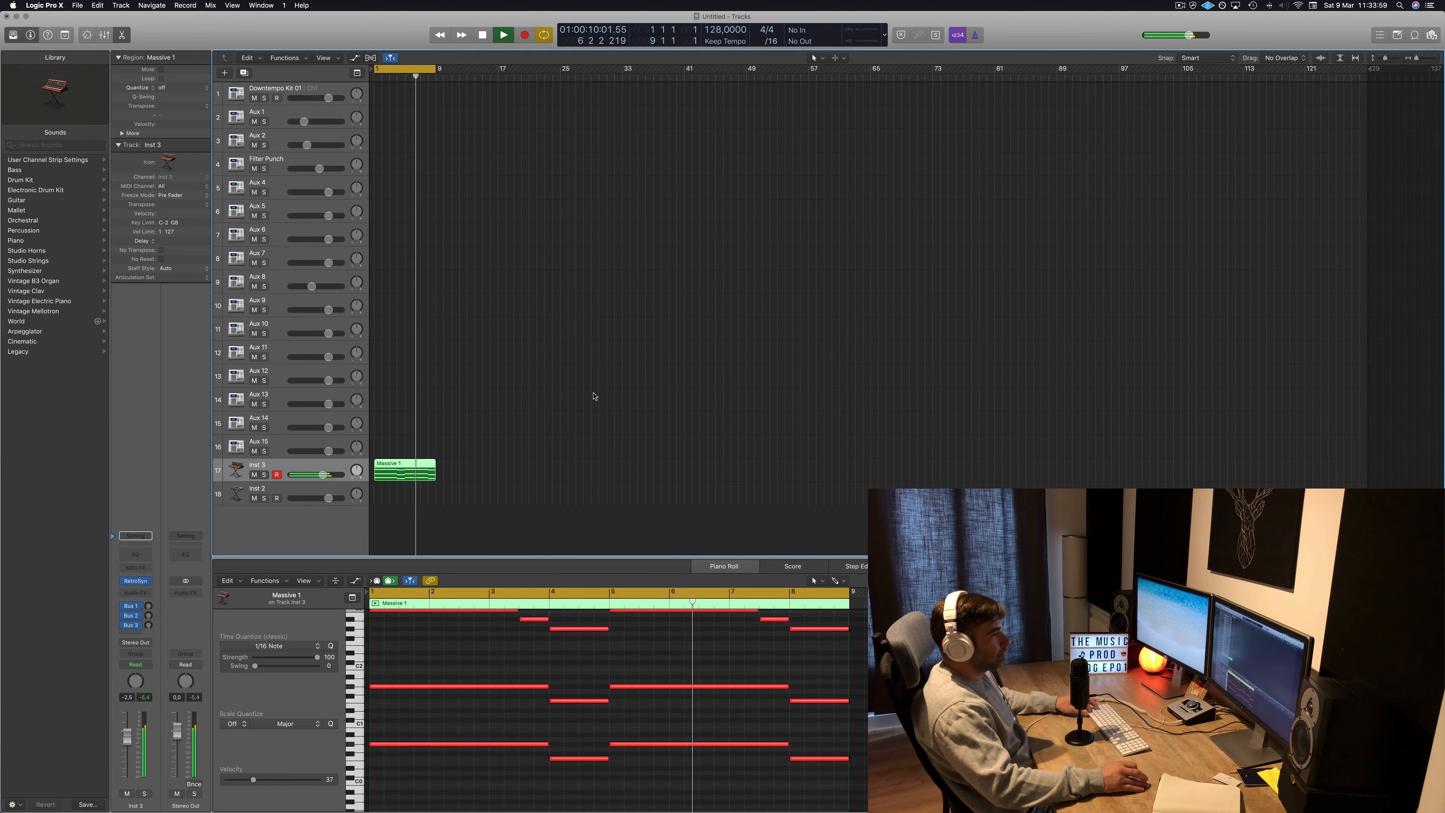
scroll(569, 773, down, 1)
scroll(569, 771, up, 5)
scroll(564, 693, down, 3)
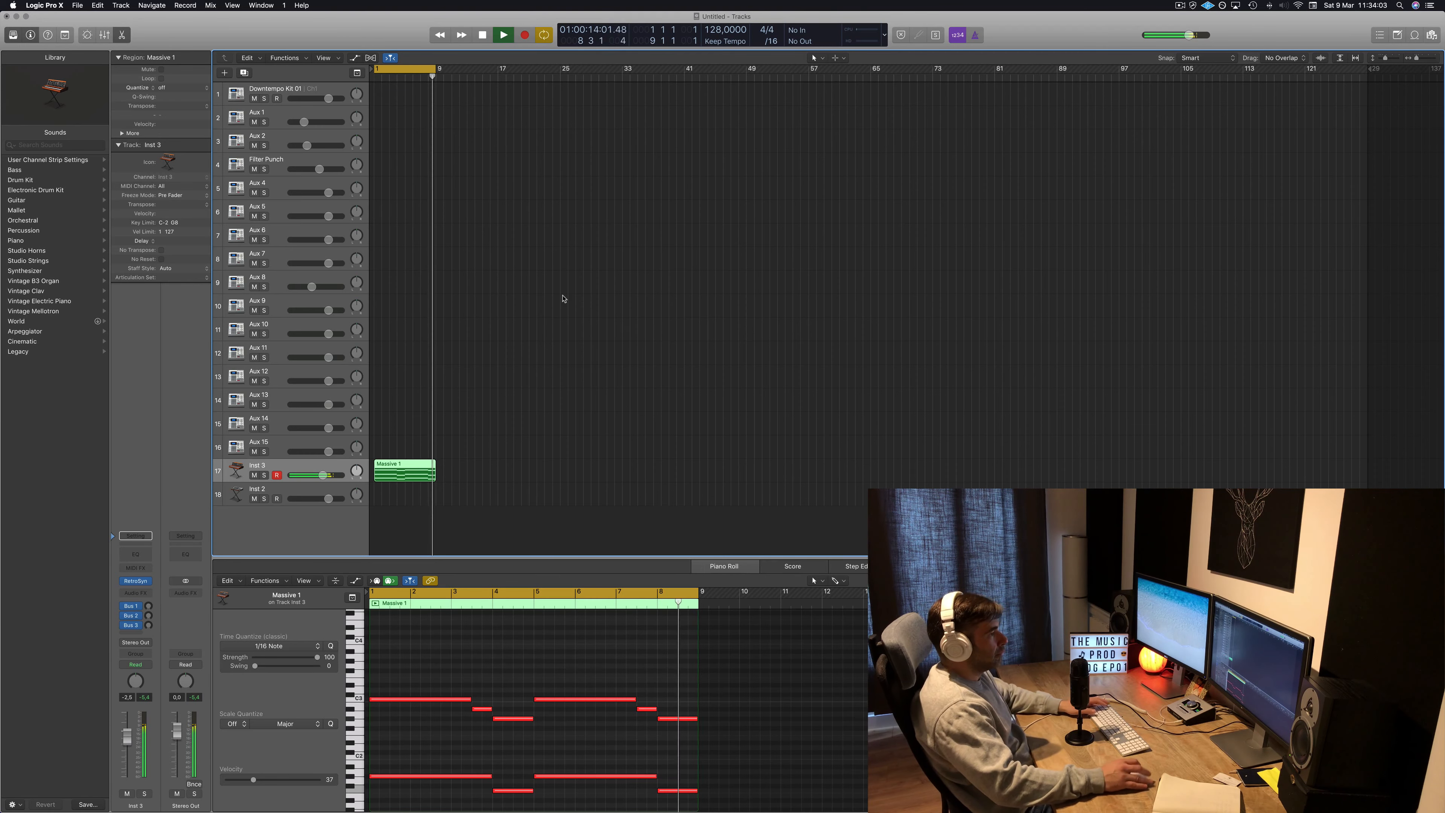
key(space)
Delete the pad region and replace it with LEAD.mid from the KEY G# 138 BPM KIT8 folder on Inst 3.
drag(529, 453, 426, 473)
key(Delete)
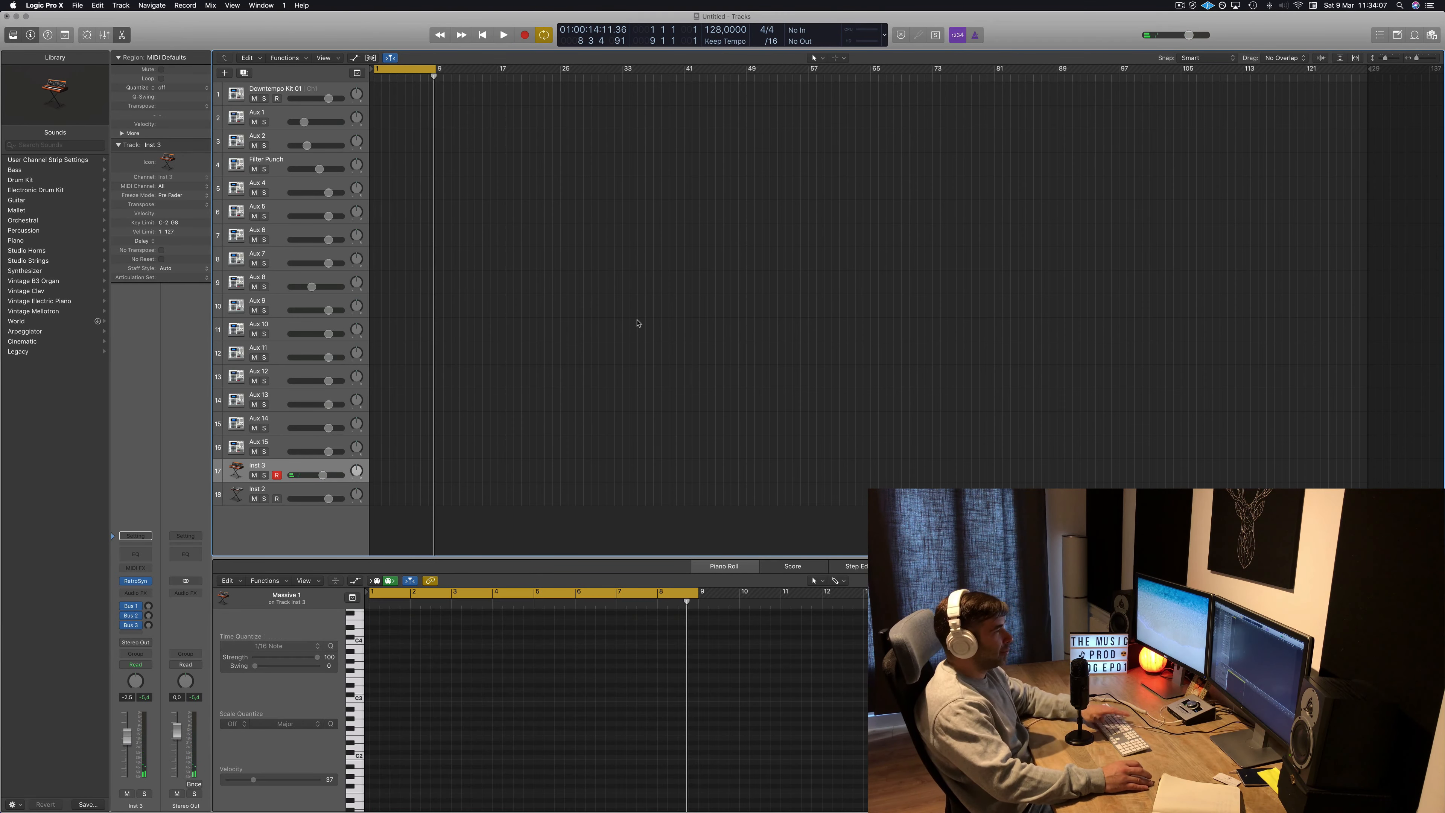
click(48, 792)
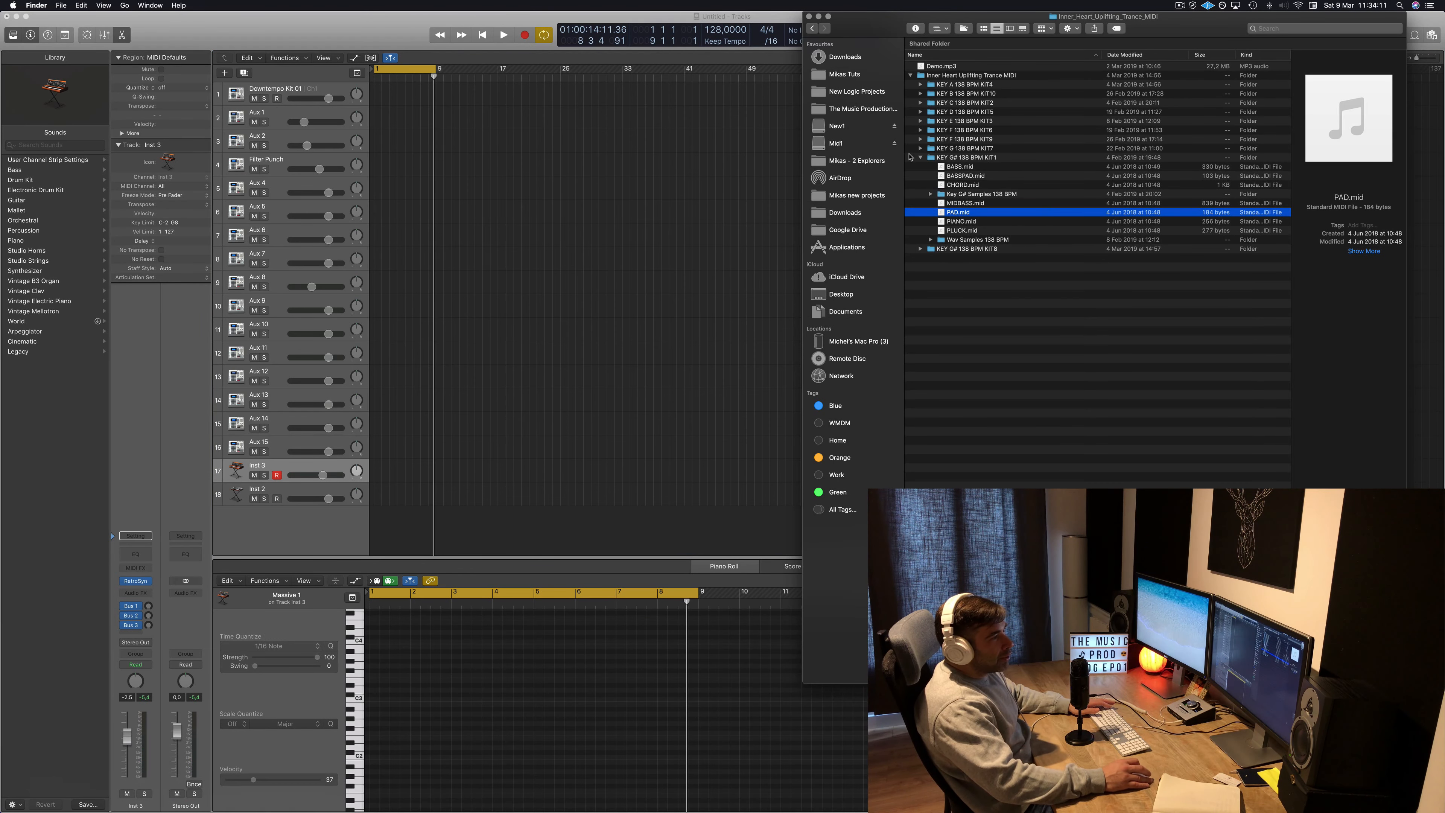
click(921, 250)
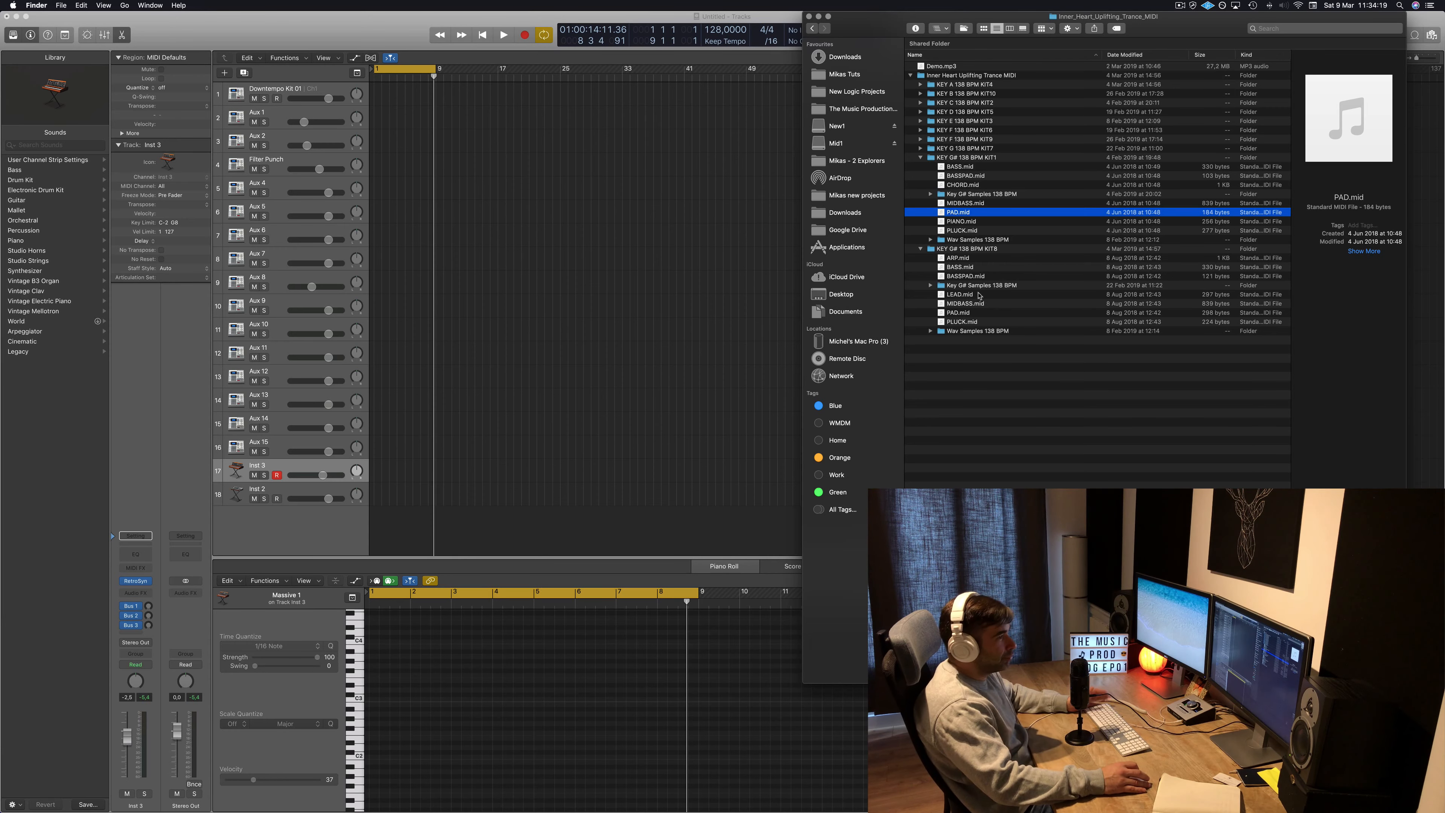
drag(953, 317, 405, 468)
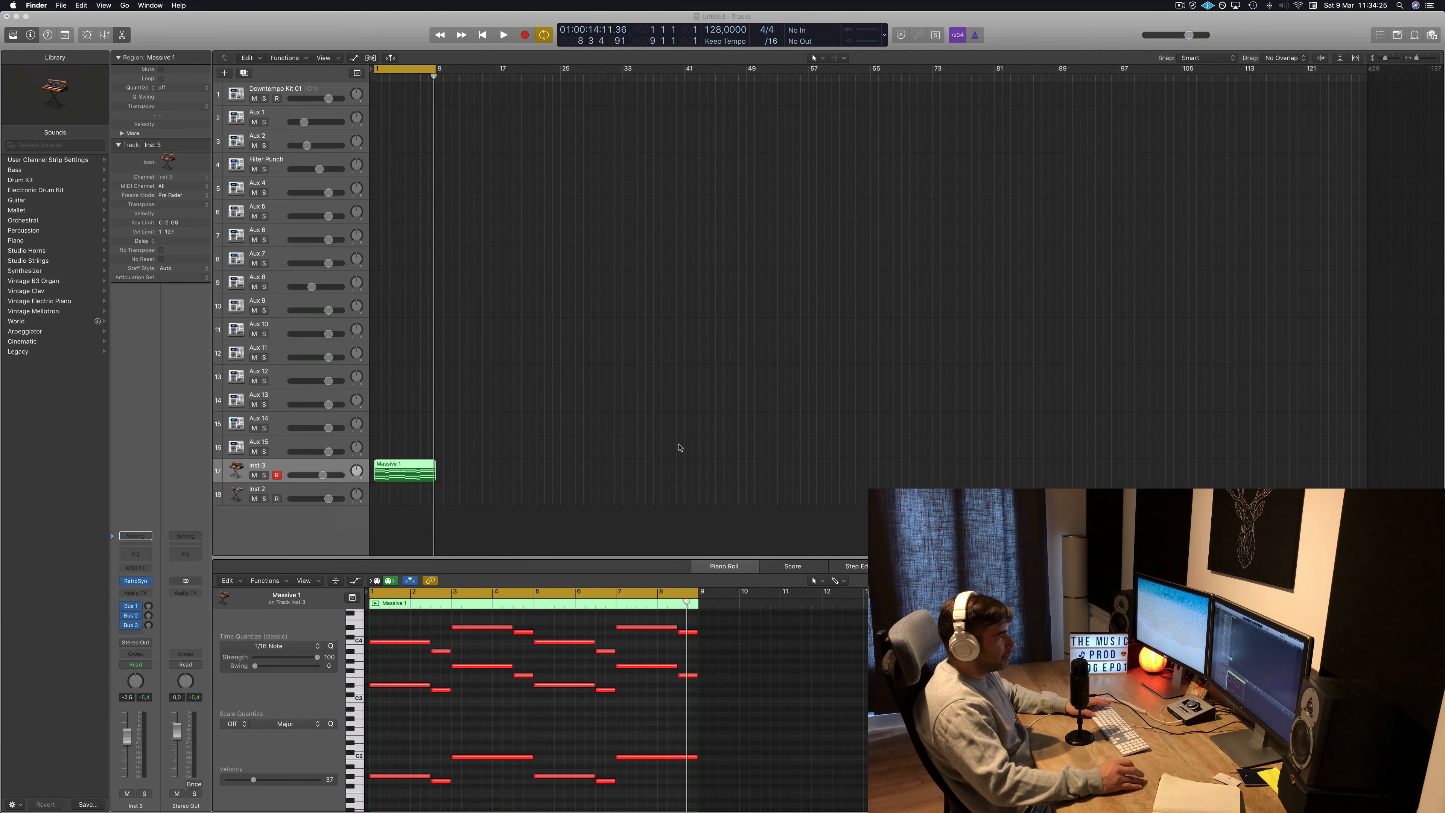
Play back the lead region on Inst 3 to audition it.
key(space)
click(529, 403)
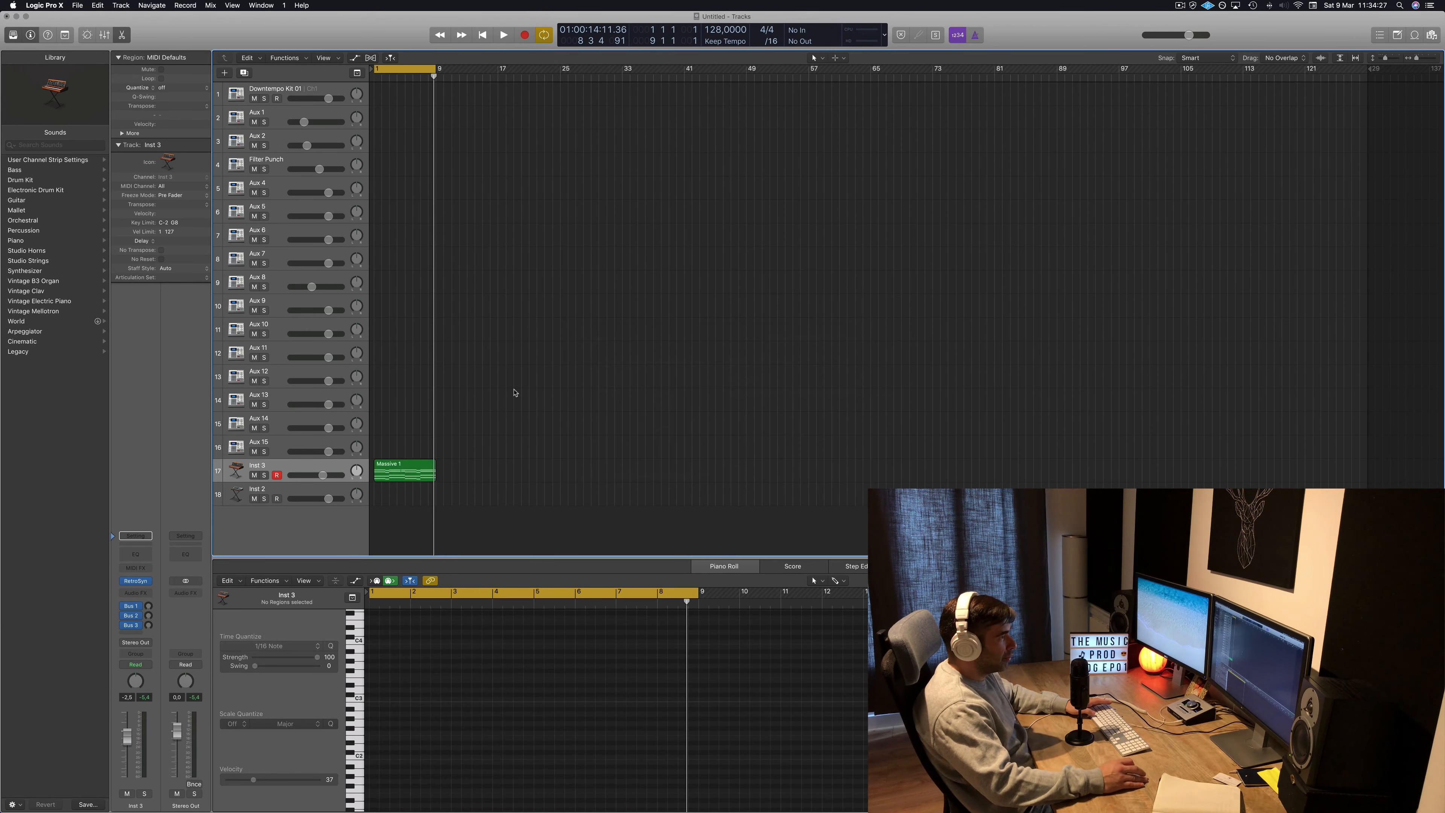
key(space)
click(415, 471)
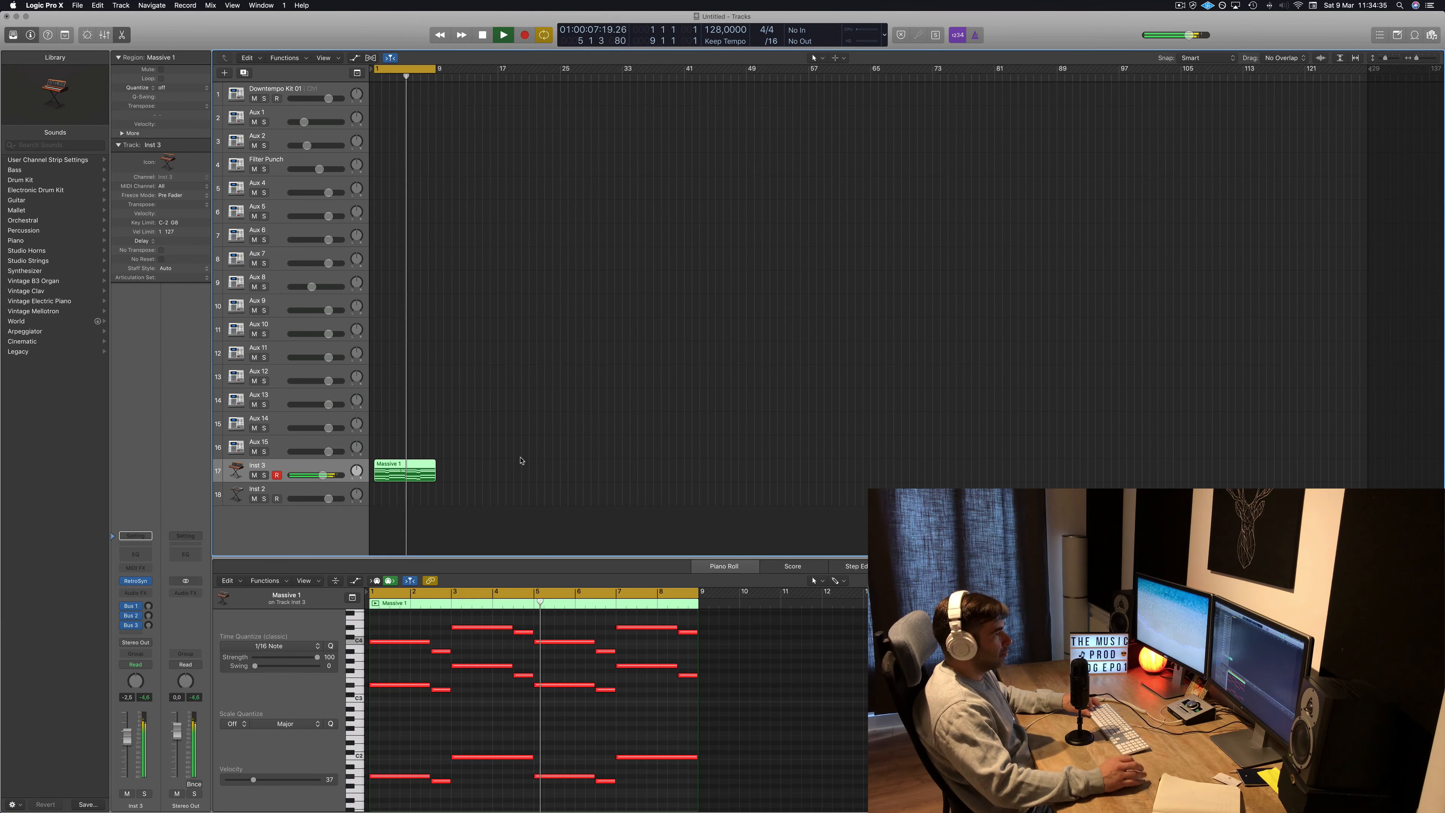
click(522, 460)
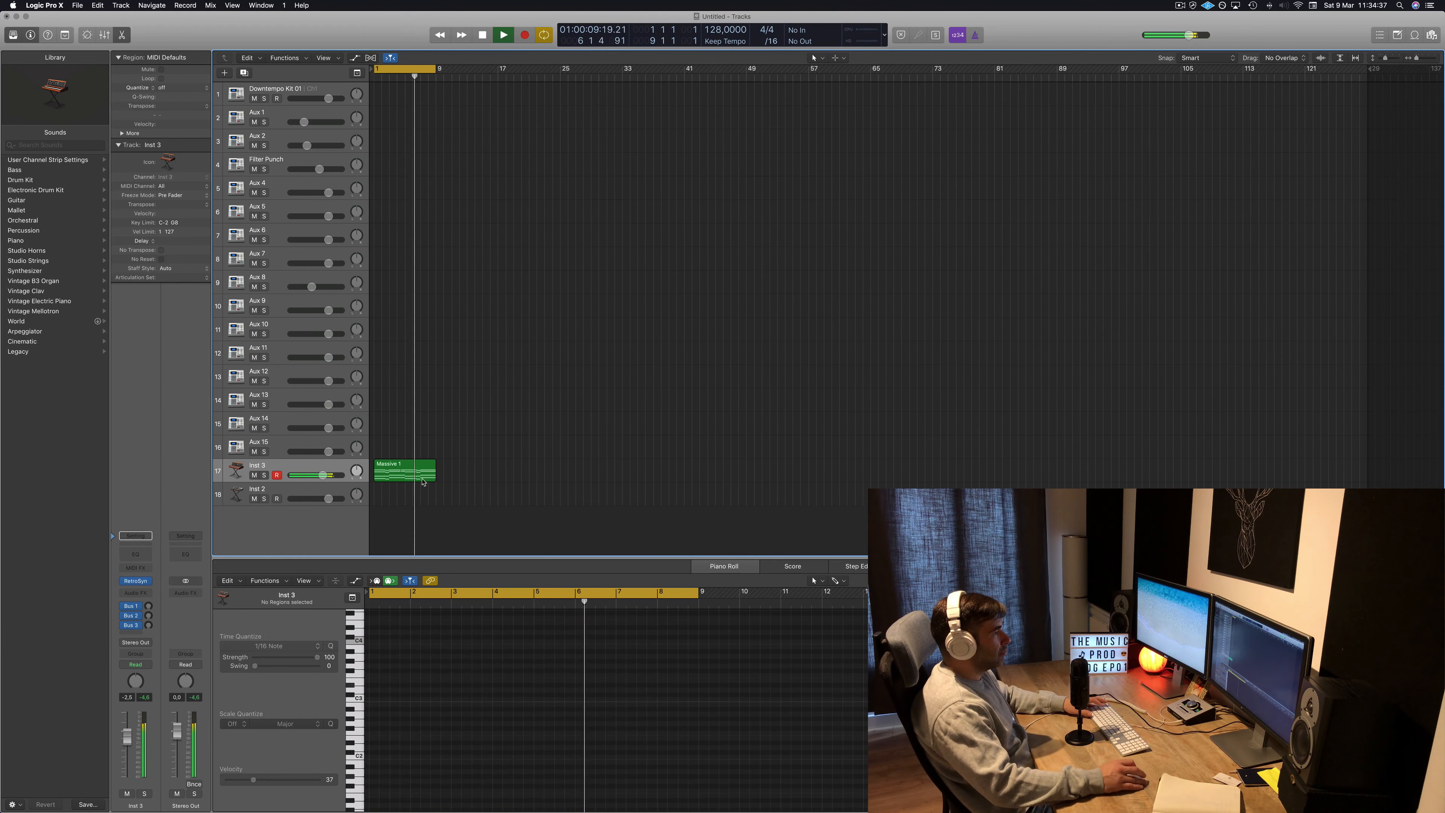
click(411, 467)
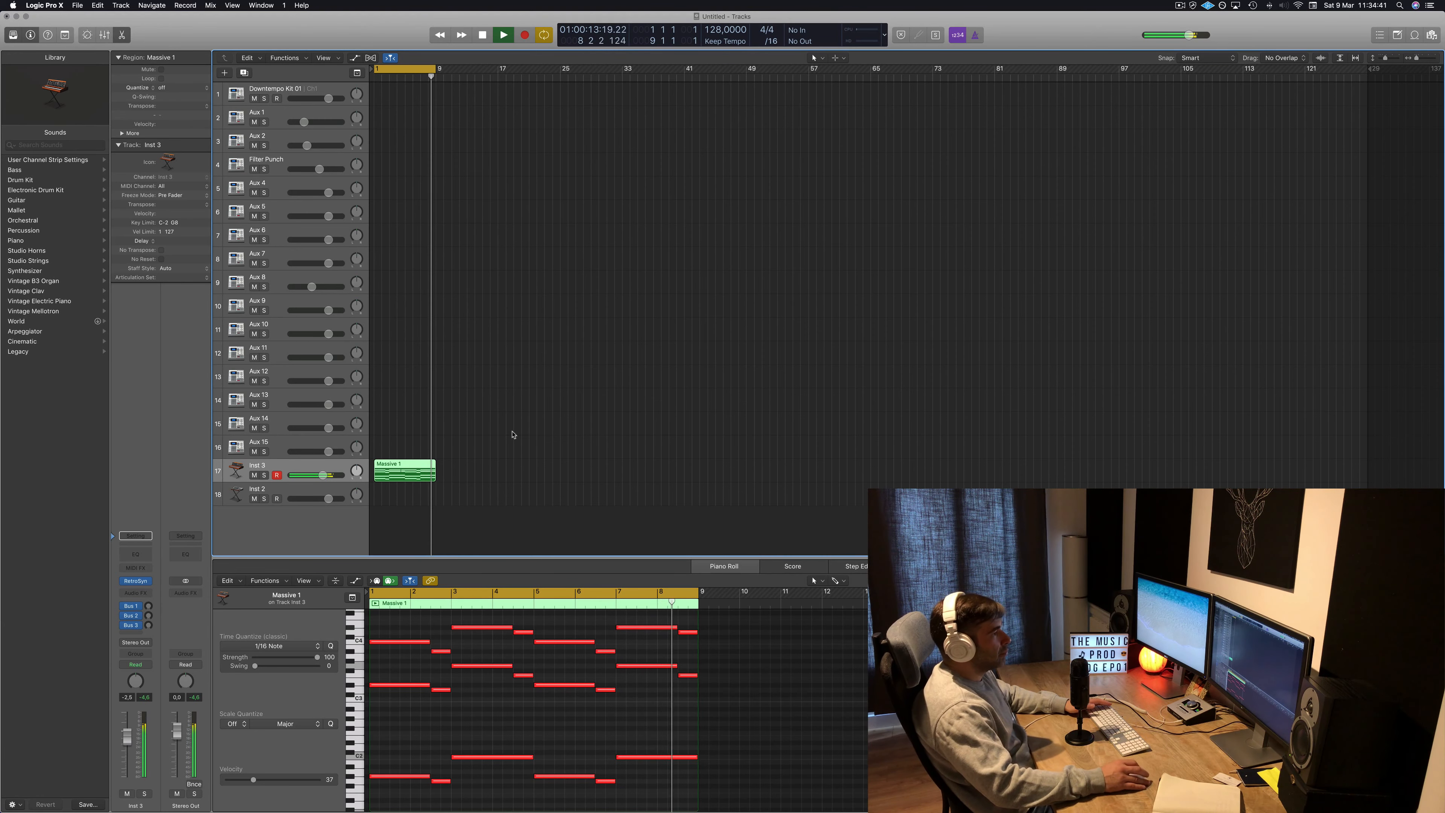
key(space)
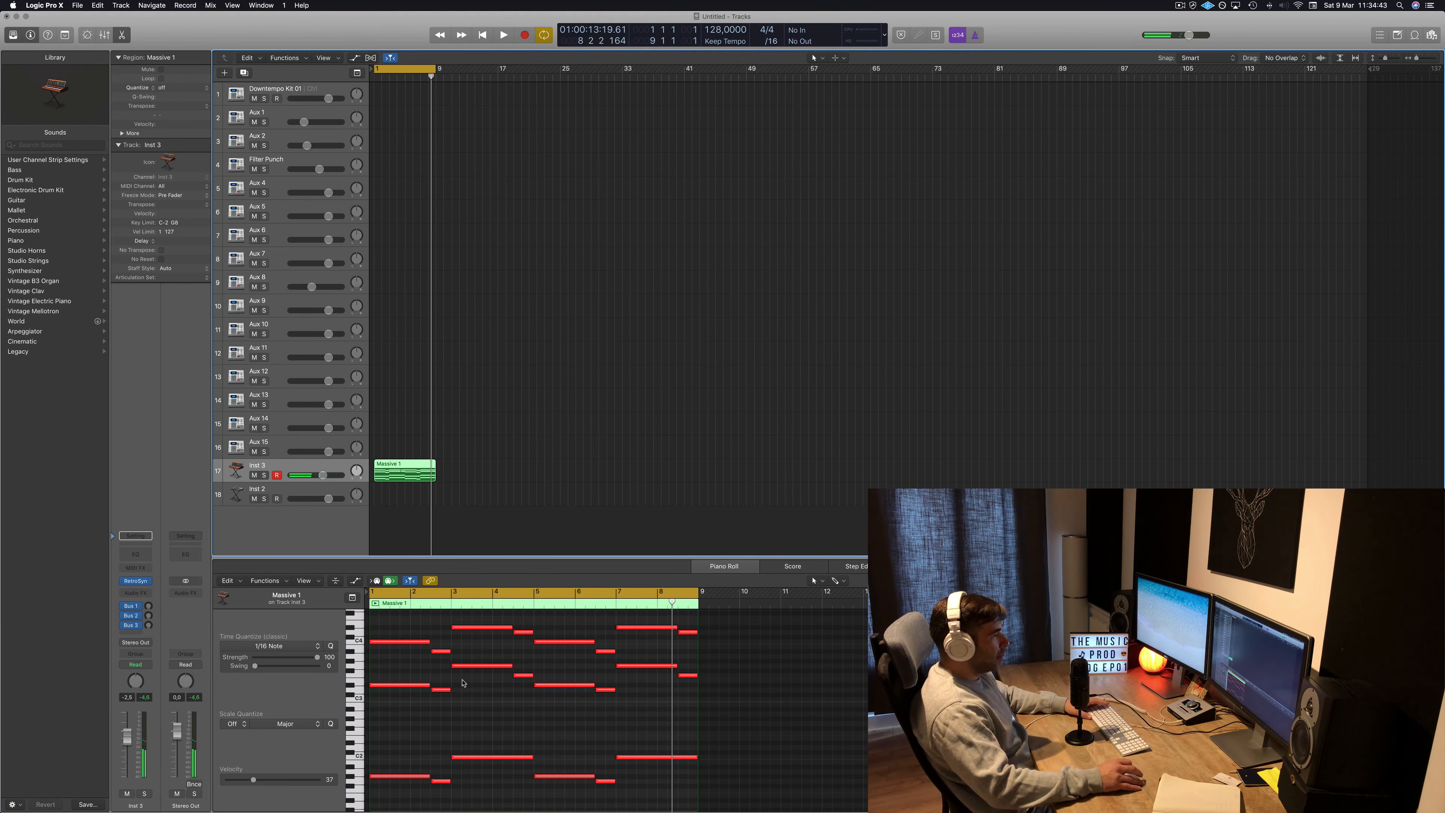
click(462, 683)
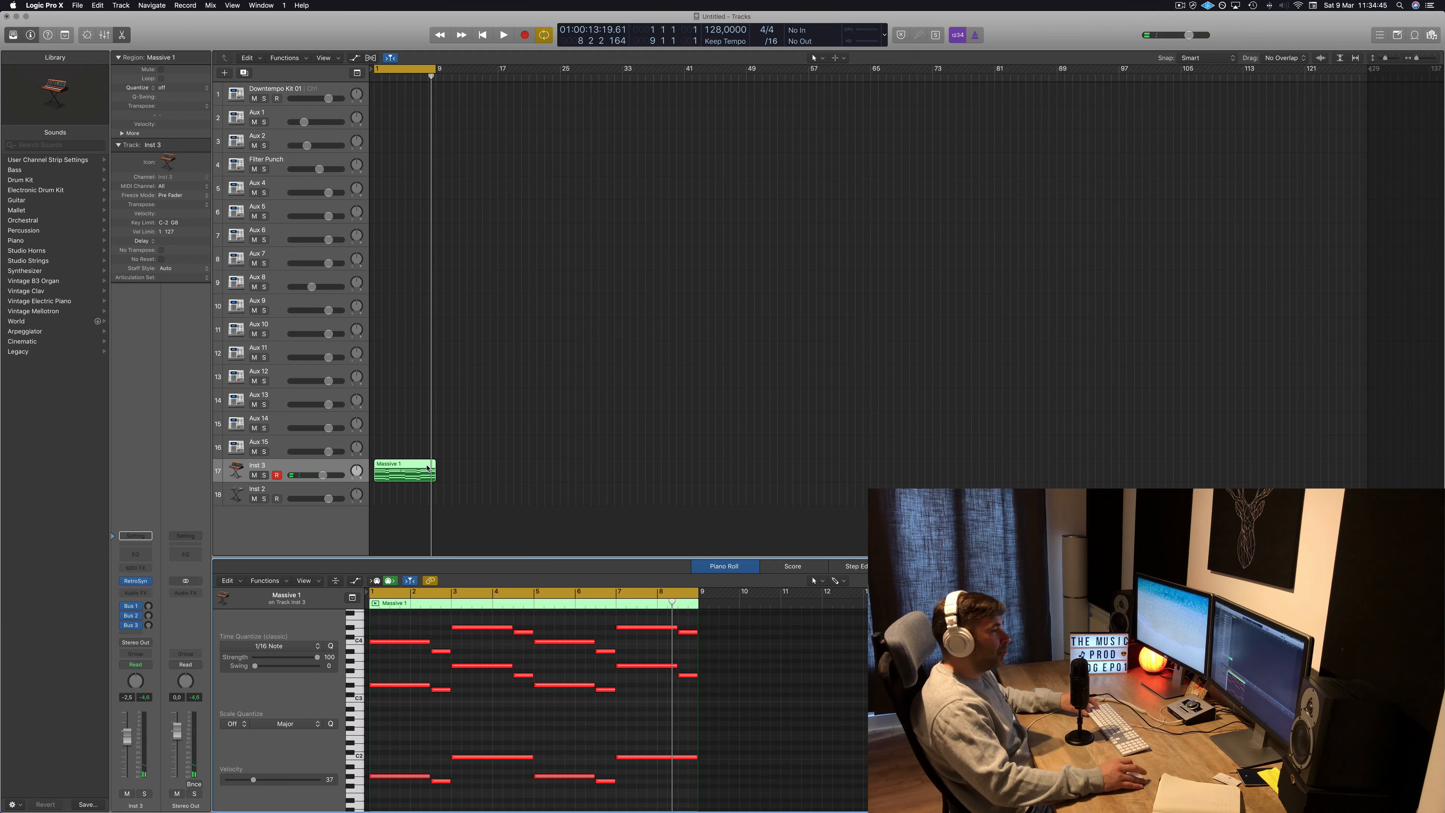
Copy the lead region onto the Downtempo Kit 01 track at bar 57 and select all its notes.
drag(427, 468, 862, 88)
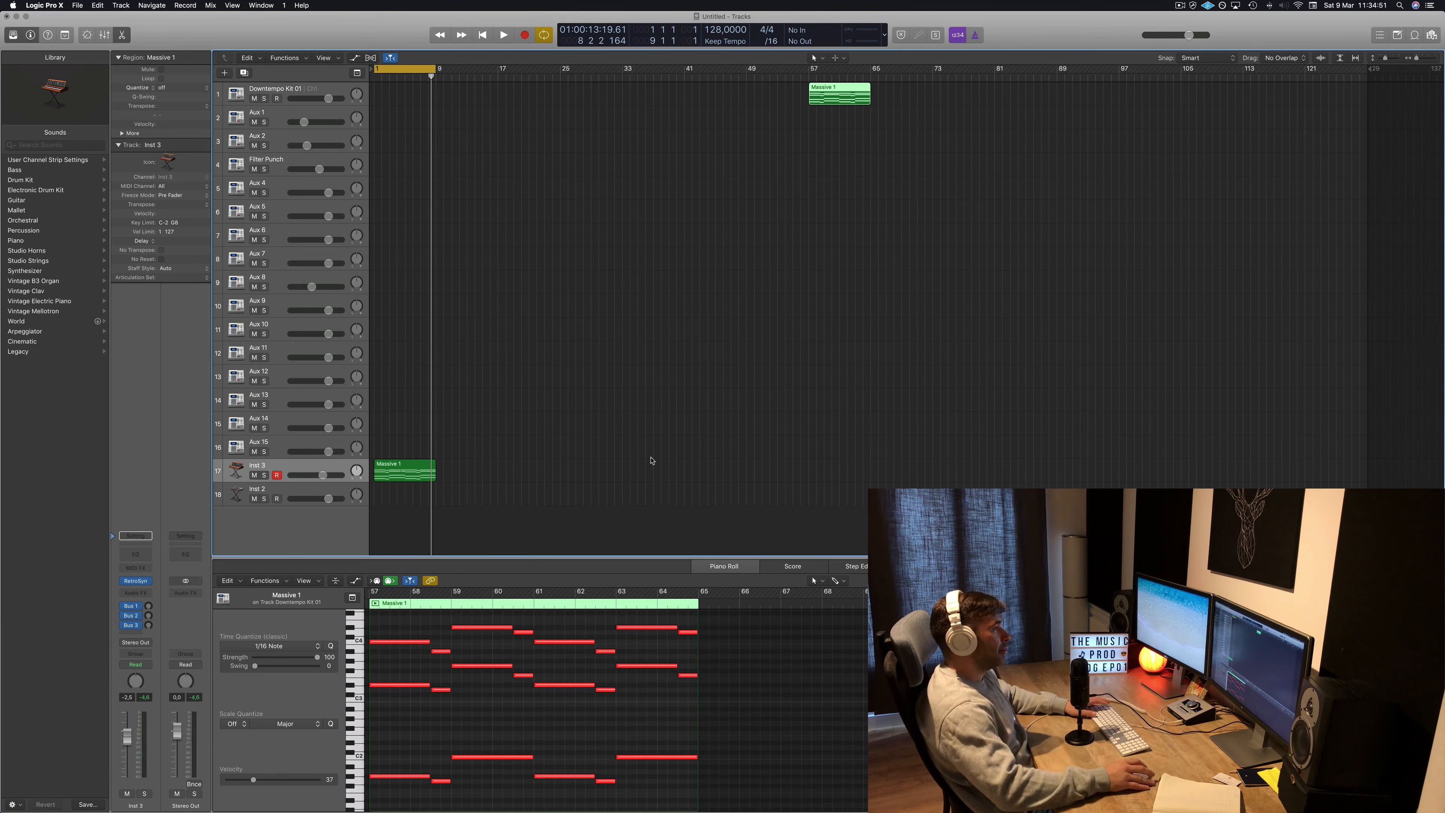
click(544, 731)
key(super+a)
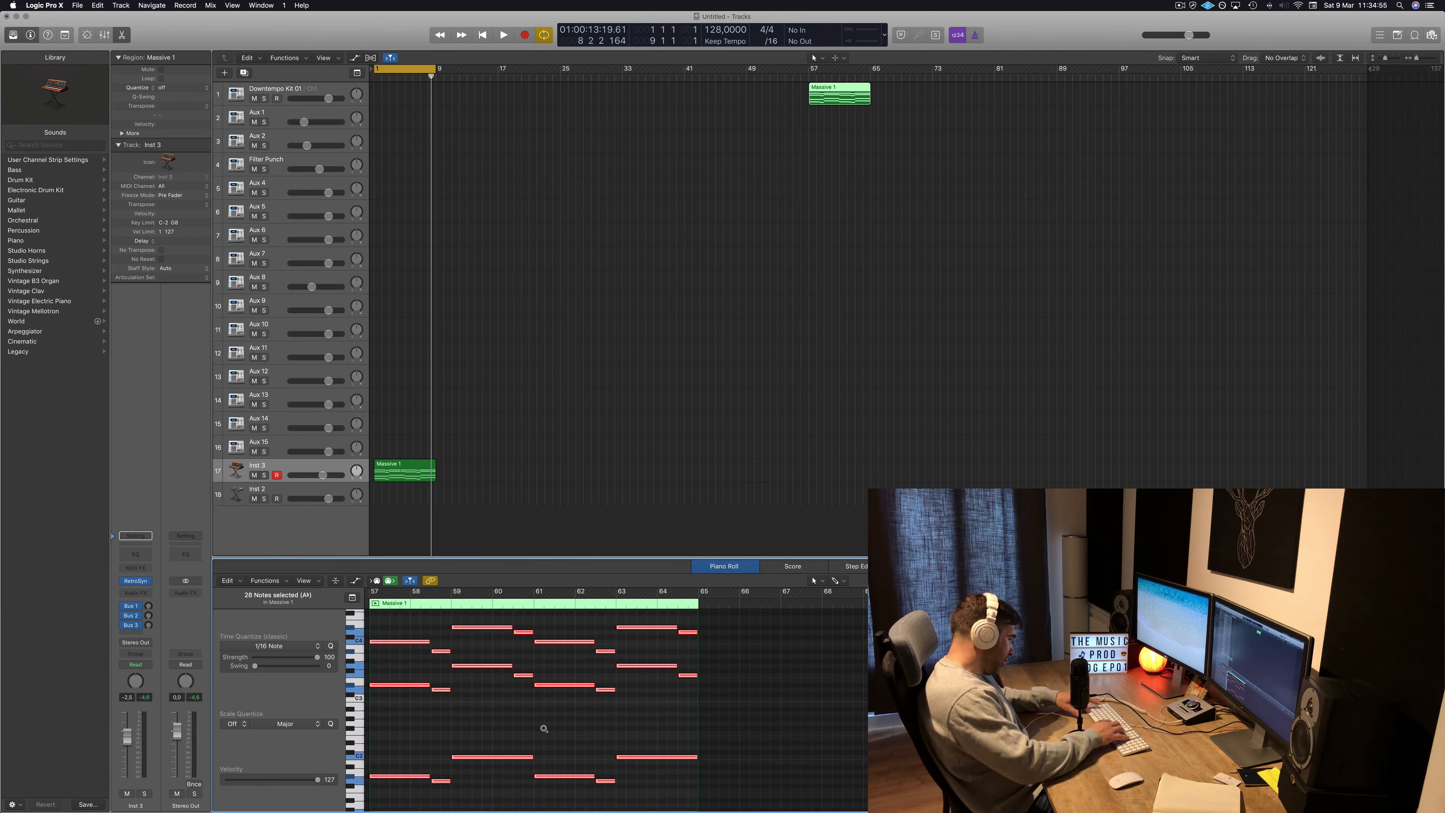
key(alt+slash)
text(÷÷÷÷÷)
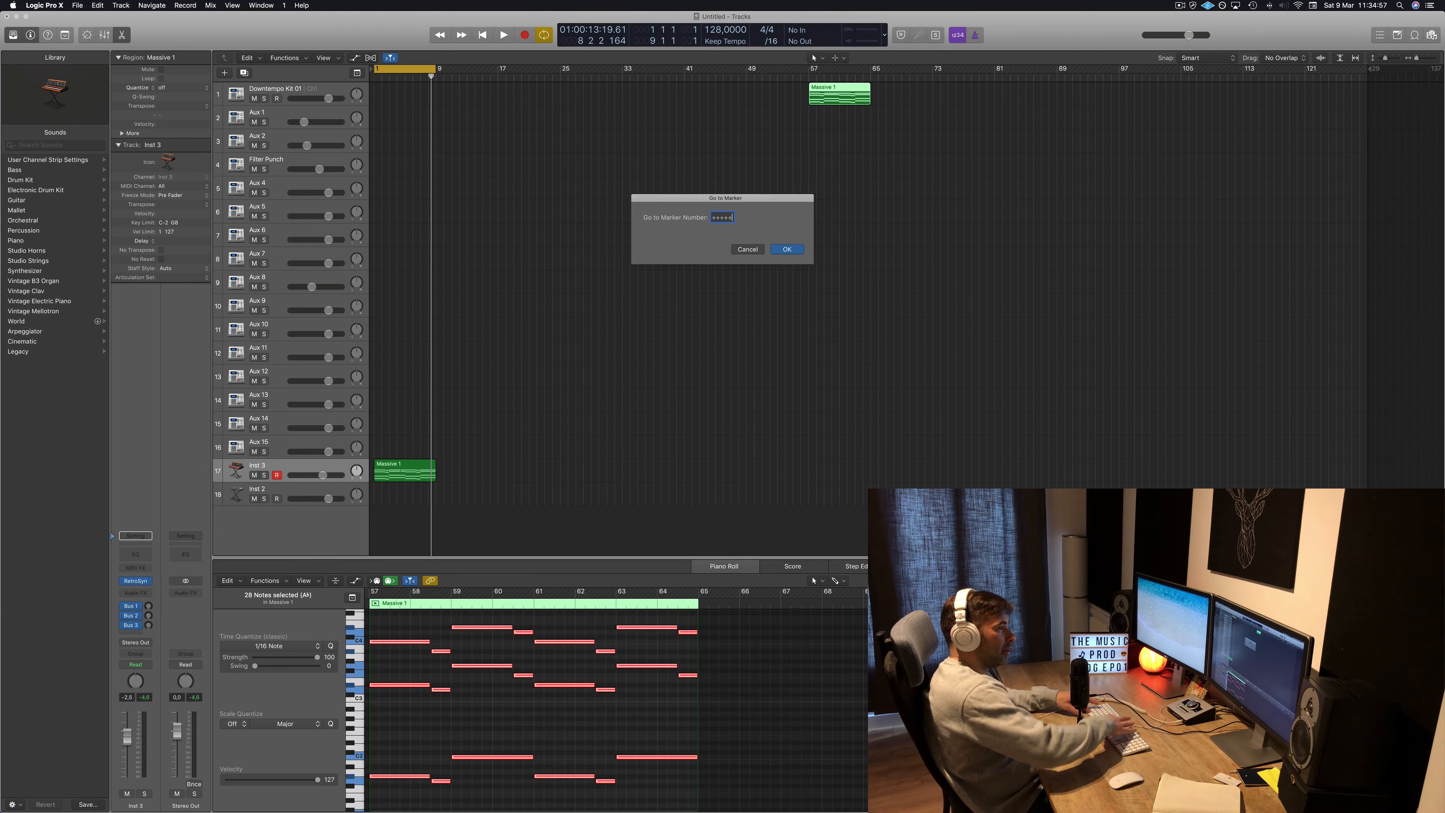
click(748, 249)
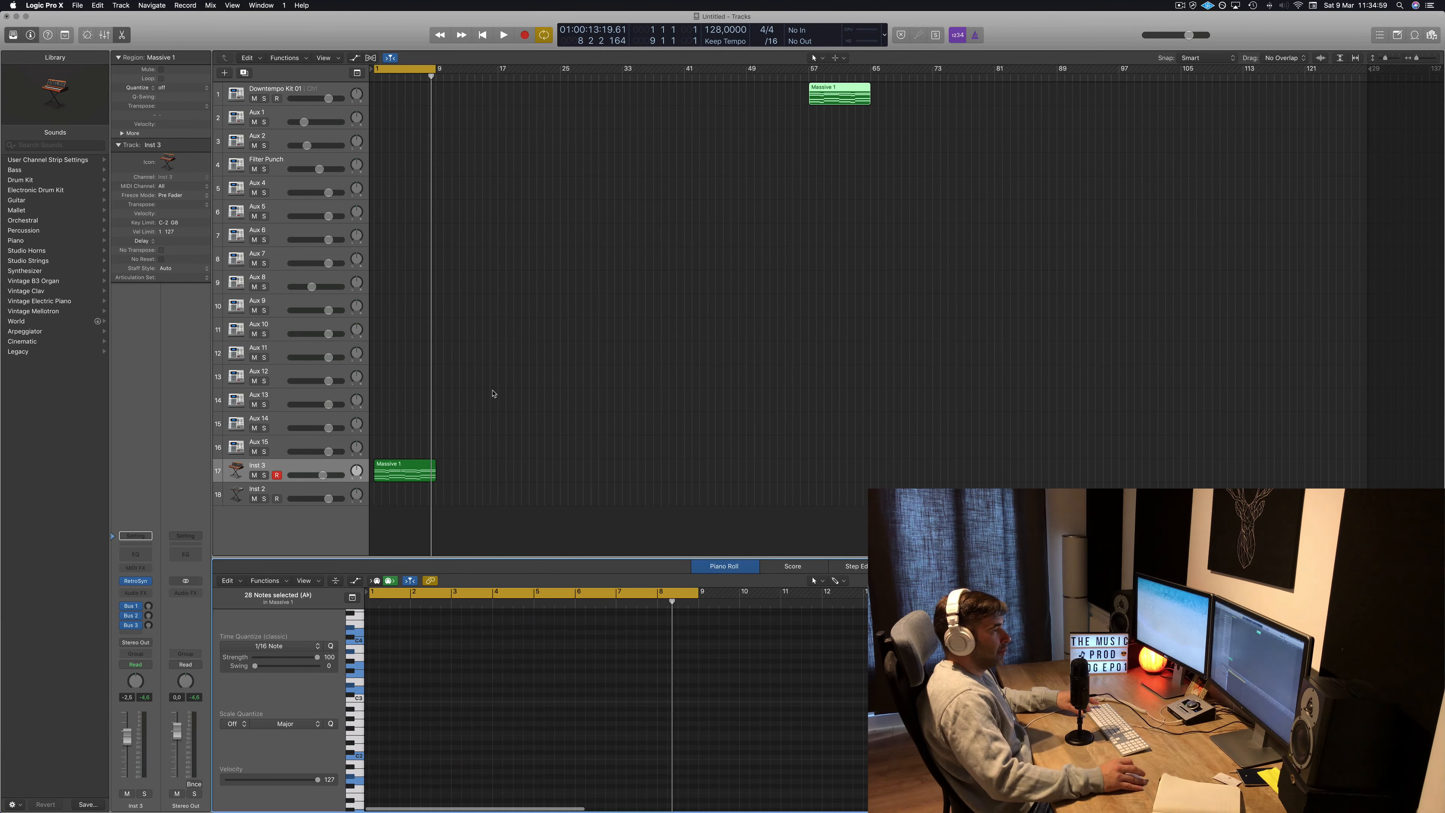
Transpose all notes of the lead region on Inst 3 down one octave and play it back.
click(397, 471)
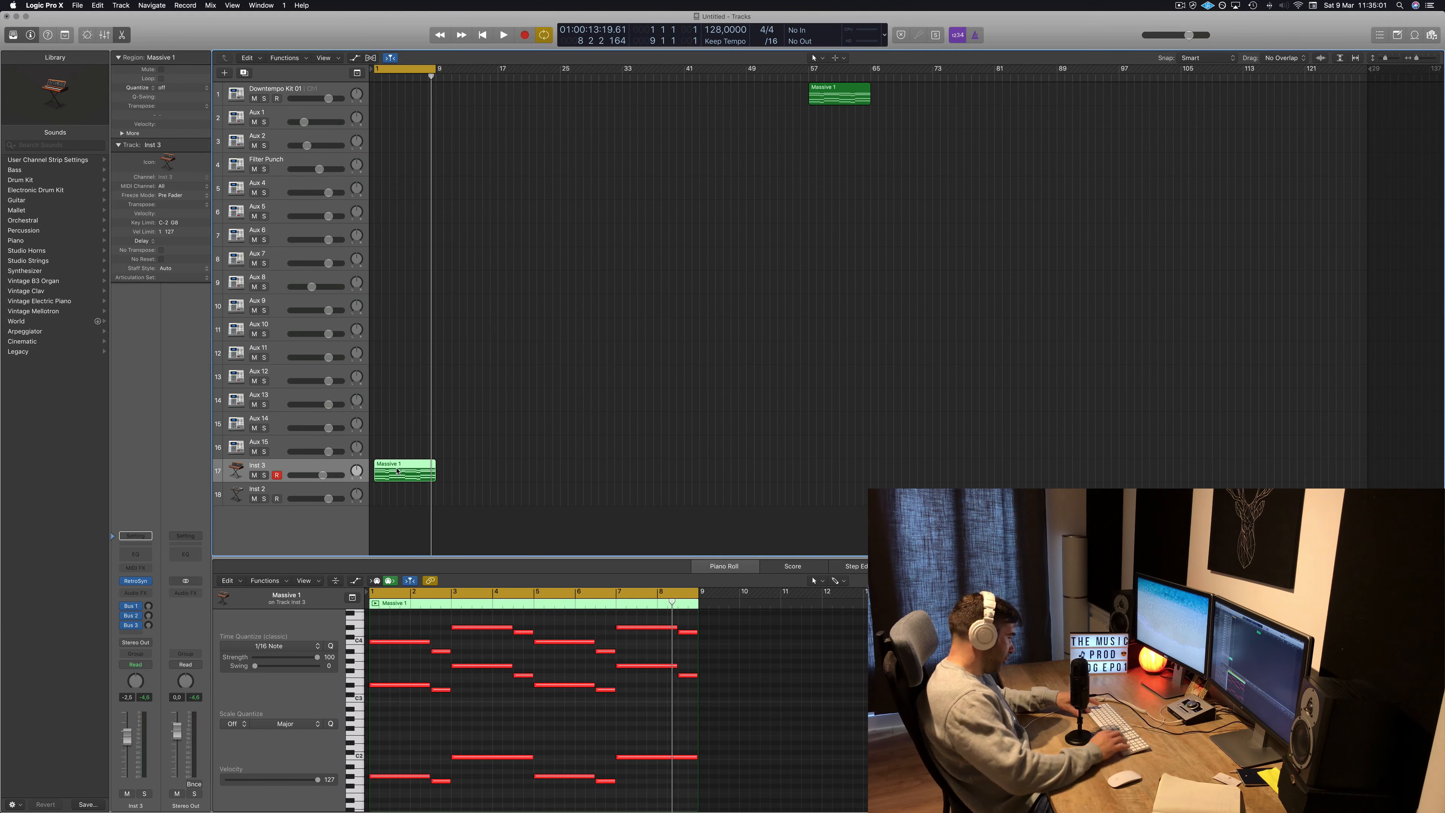
key(alt+Return)
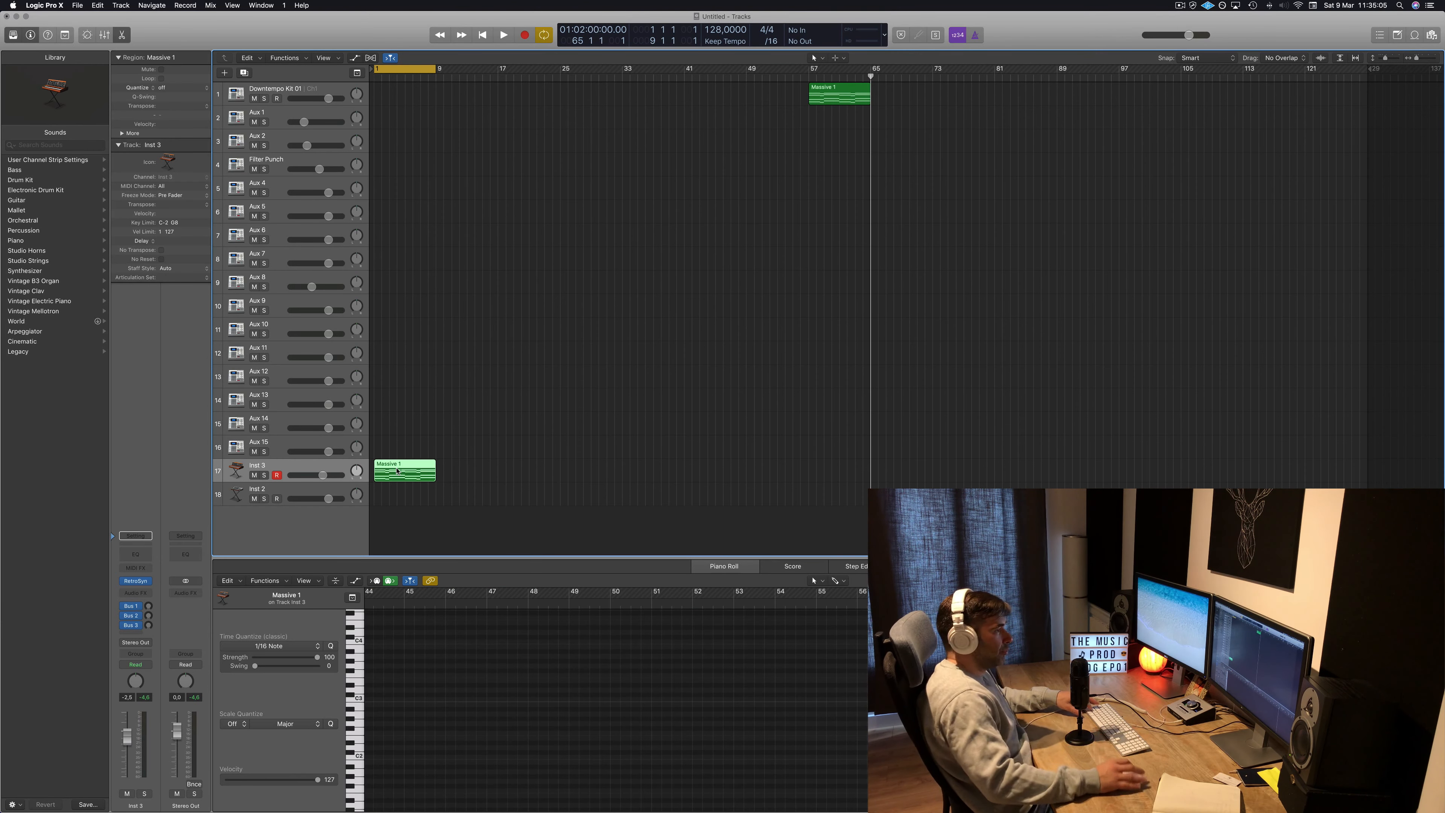
key(e)
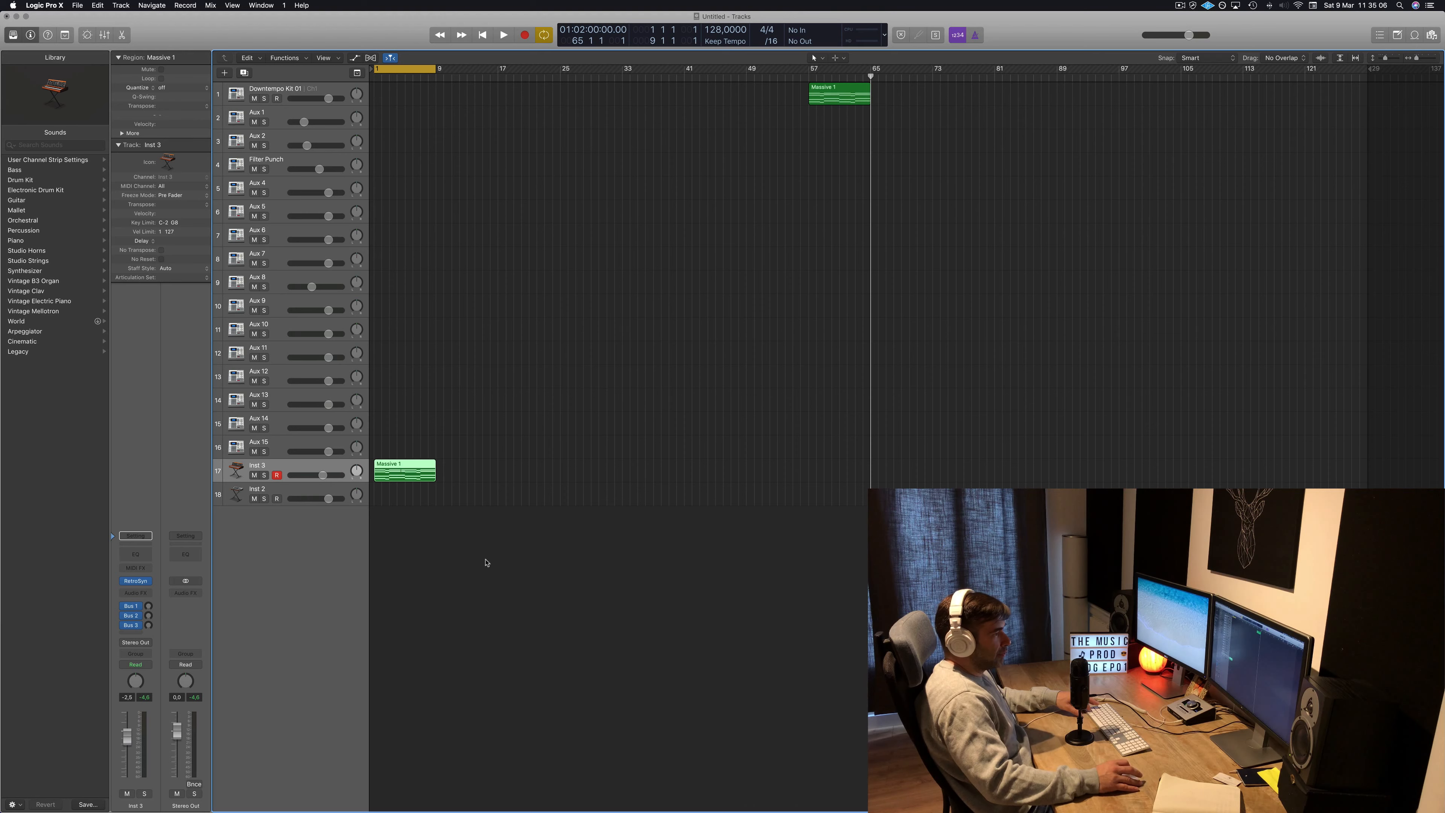
double_click(400, 472)
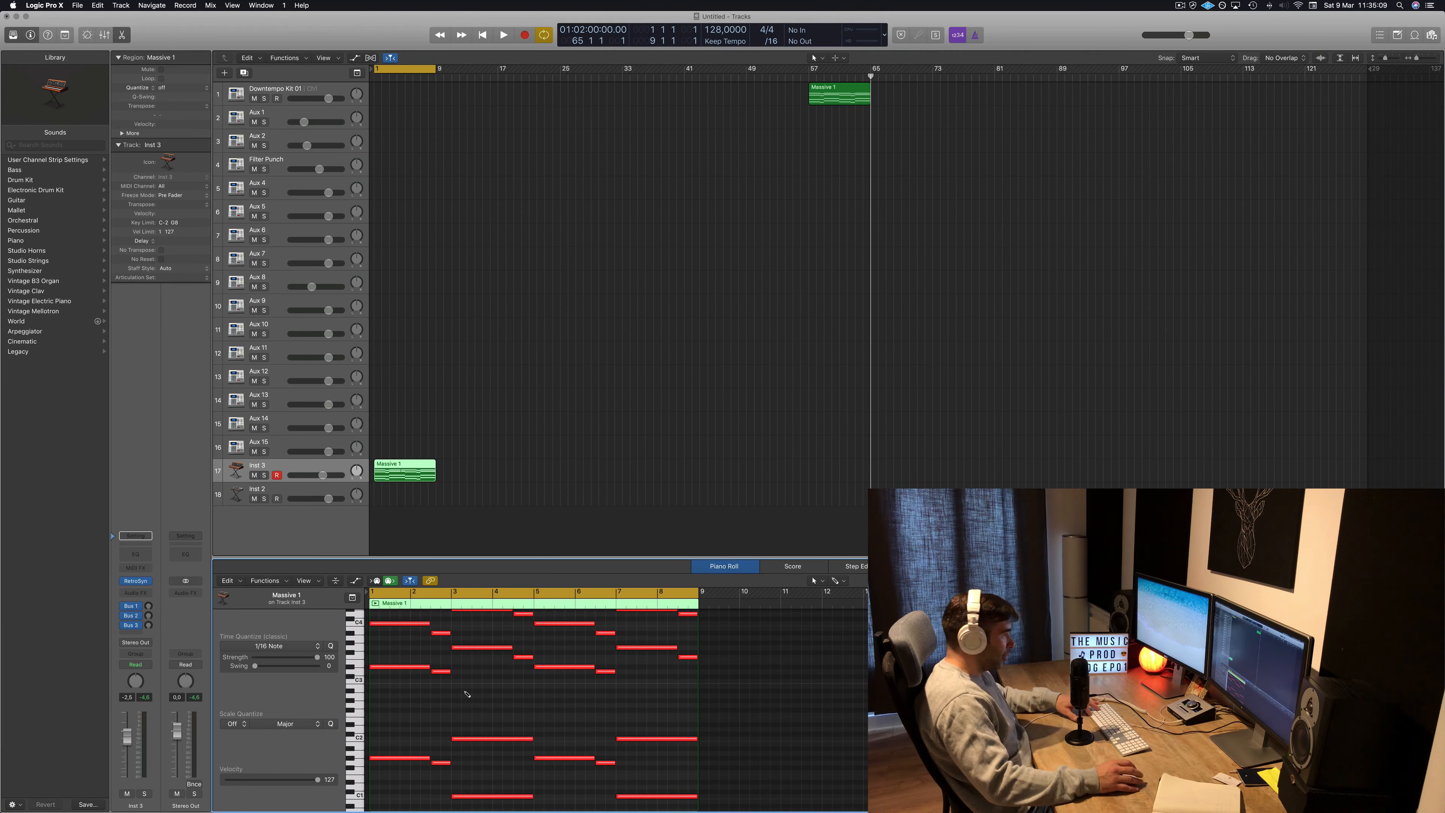
key(super+a)
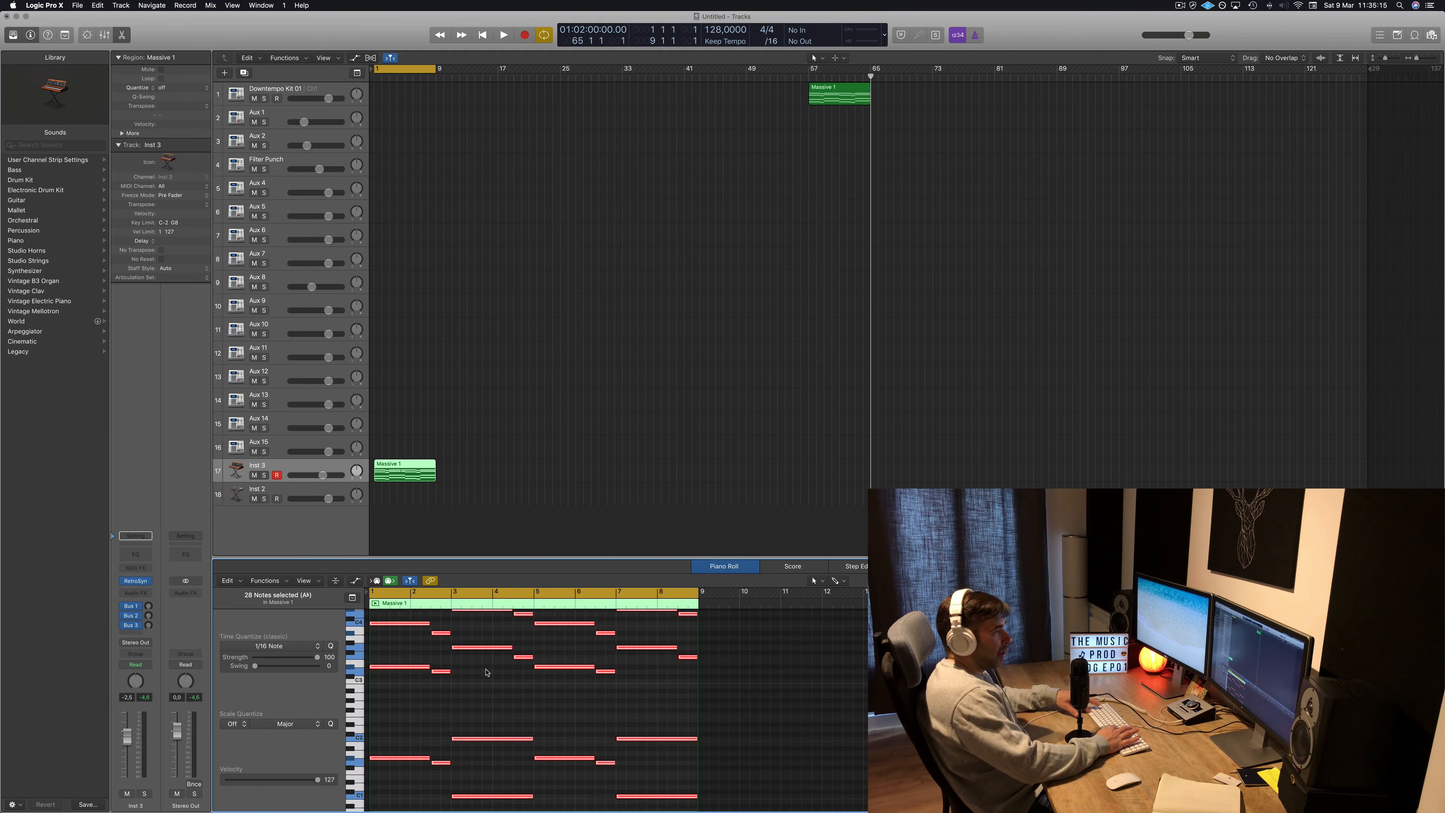
key(alt+shift+Down)
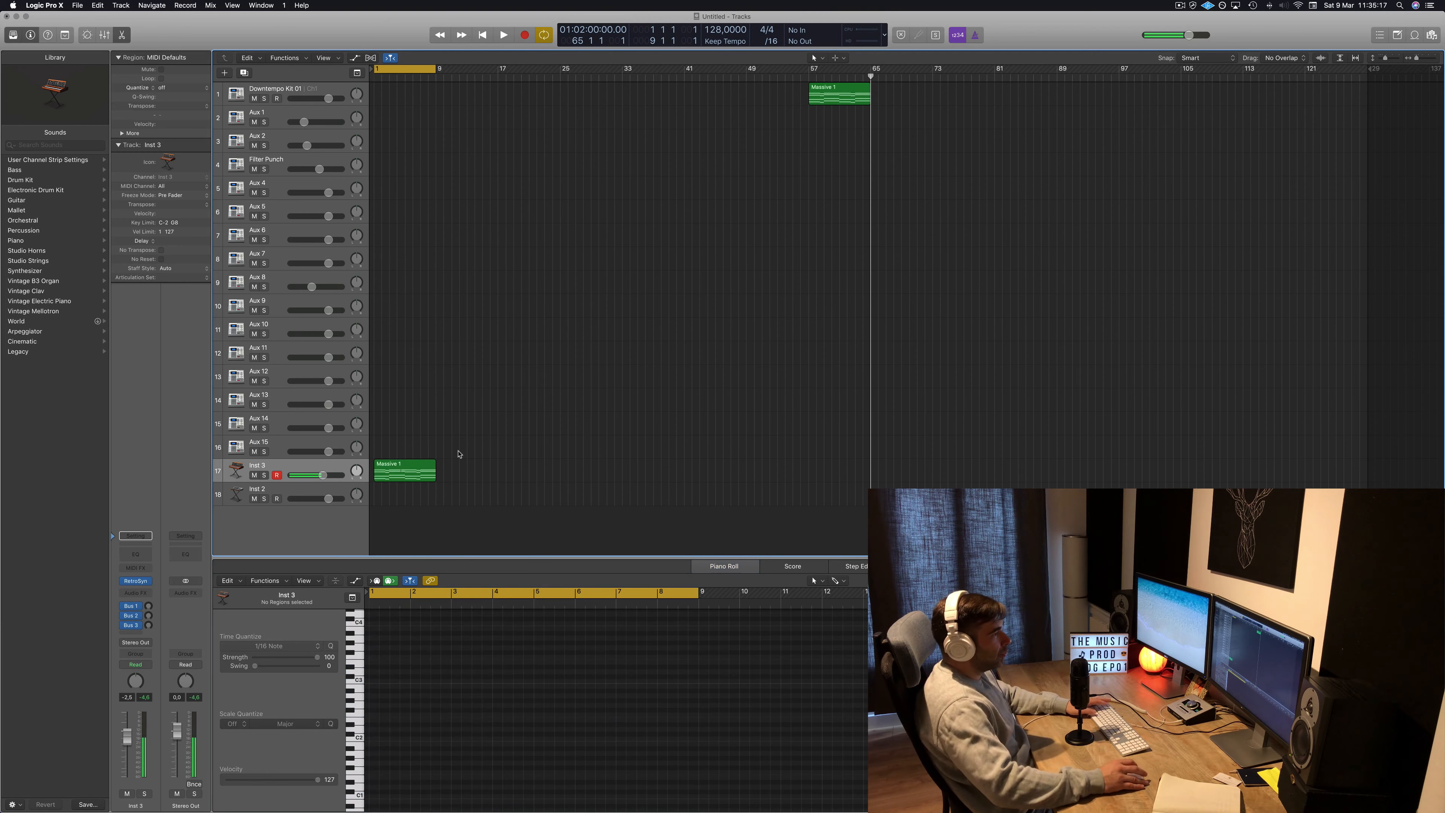
key(space)
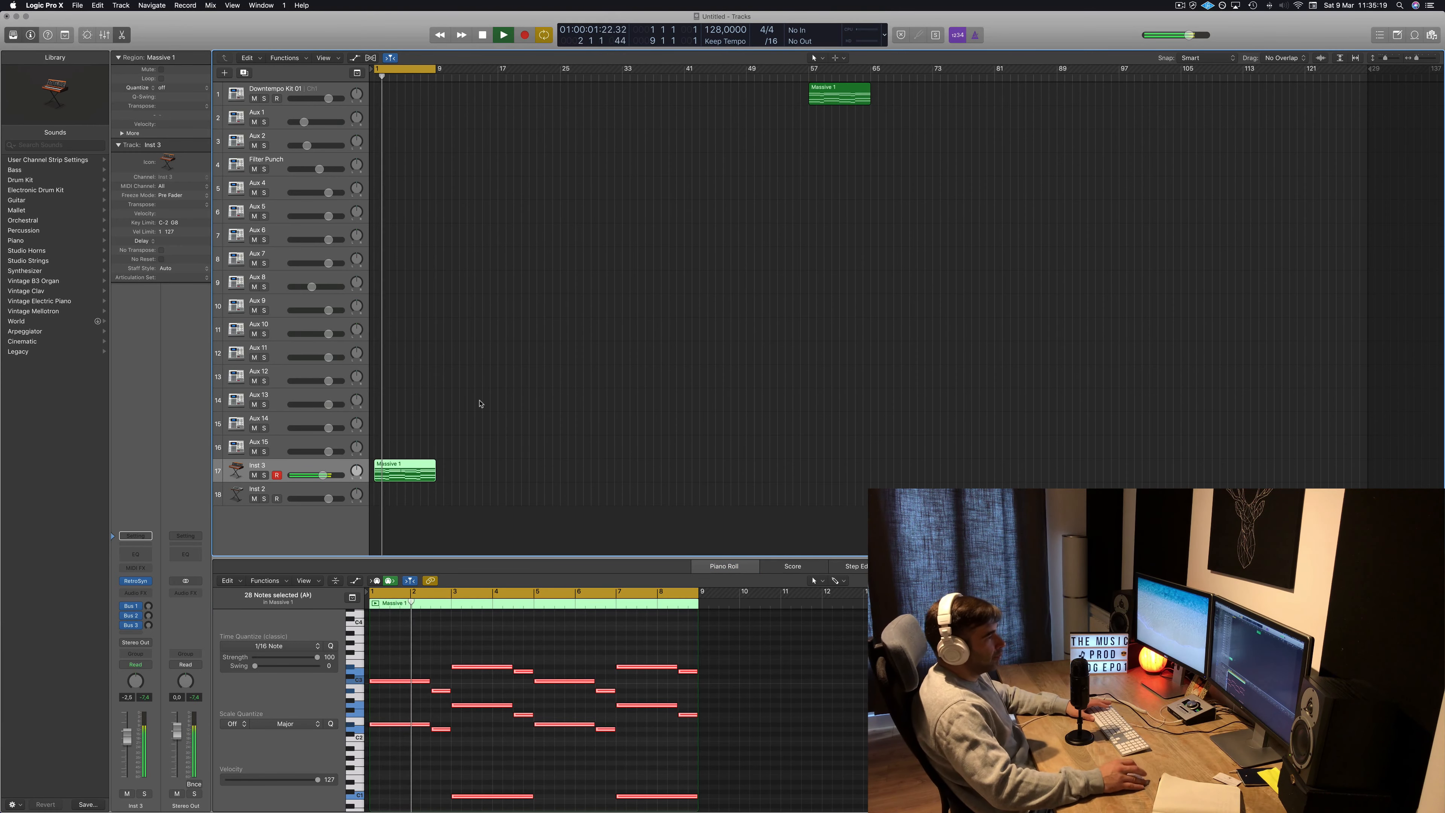
Open the Retro Synth instrument window of Inst 3 and move it aside.
key(space)
click(136, 582)
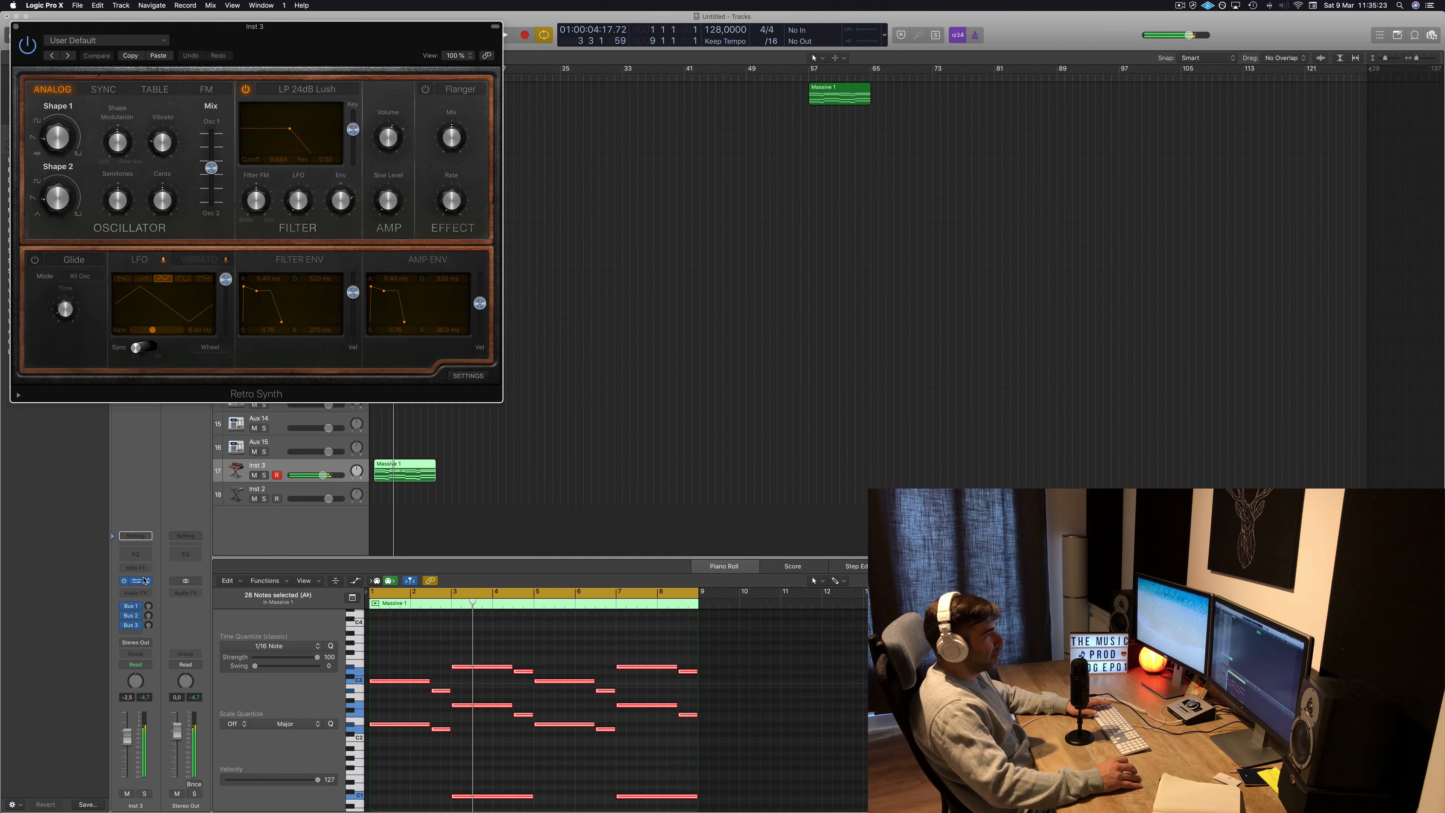
drag(382, 47, 1122, 155)
key(Return)
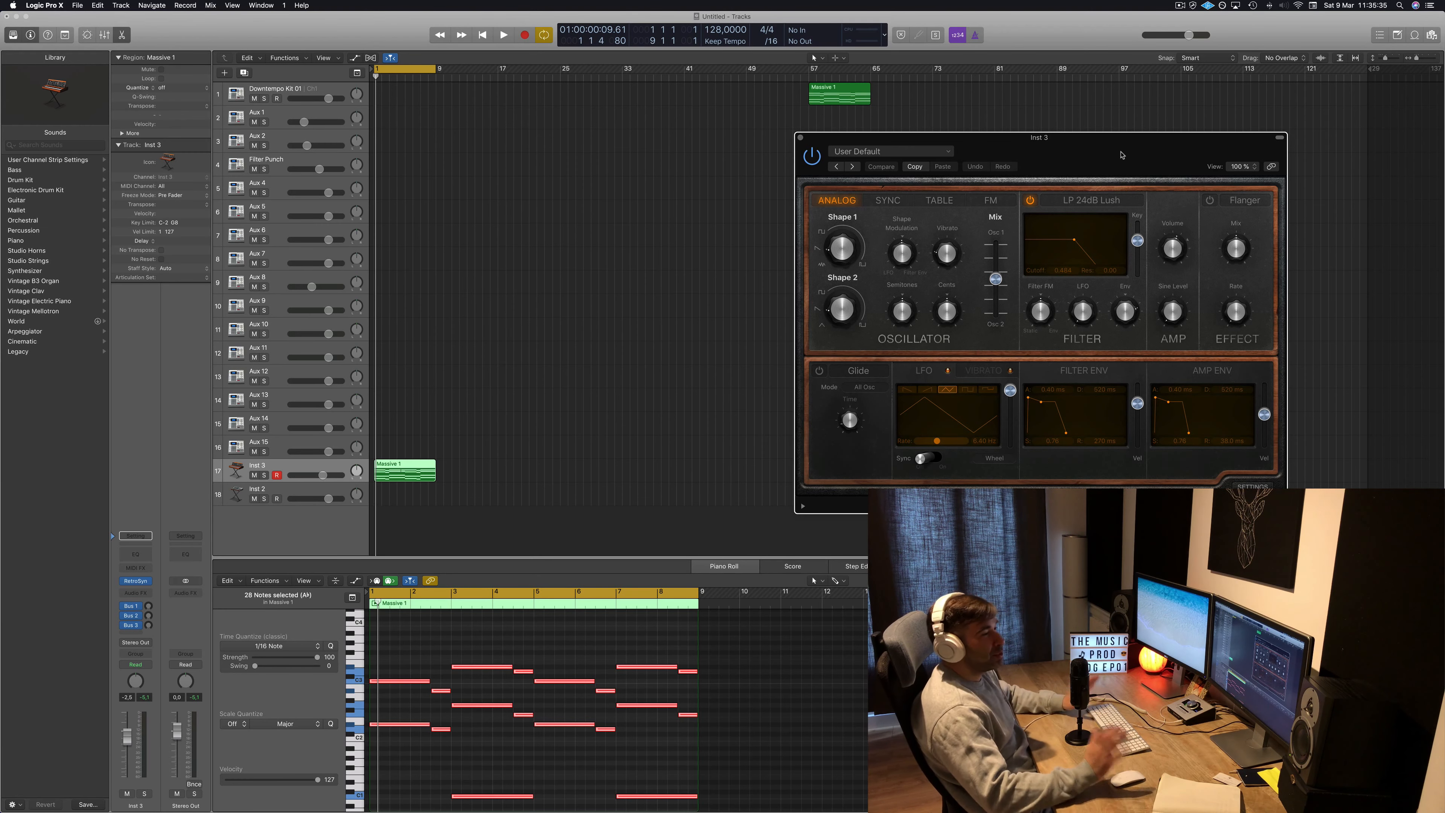
Play back the Inst 3 track from the start to audition the Retro Synth sound.
click(707, 286)
key(space)
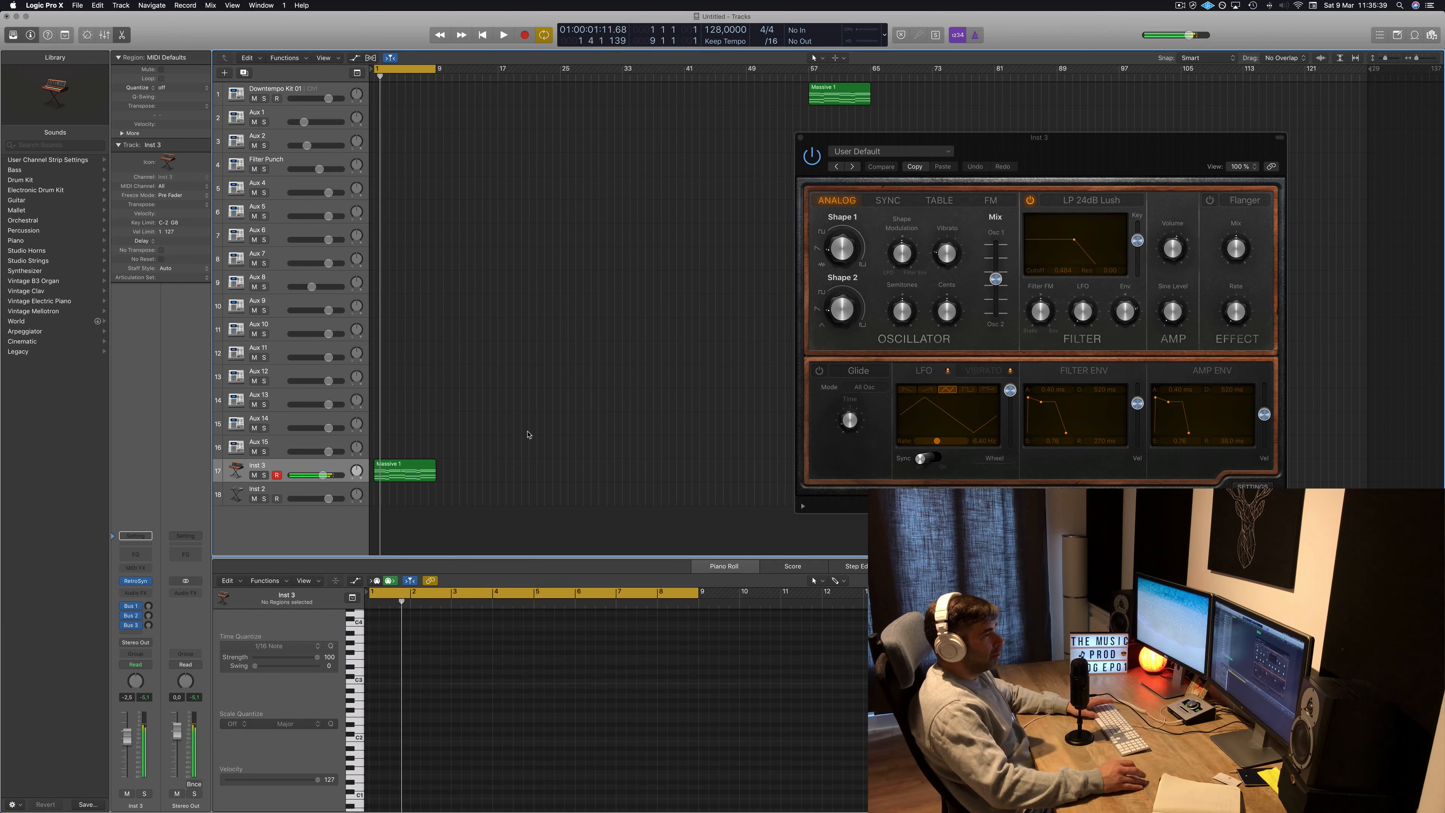
key(space)
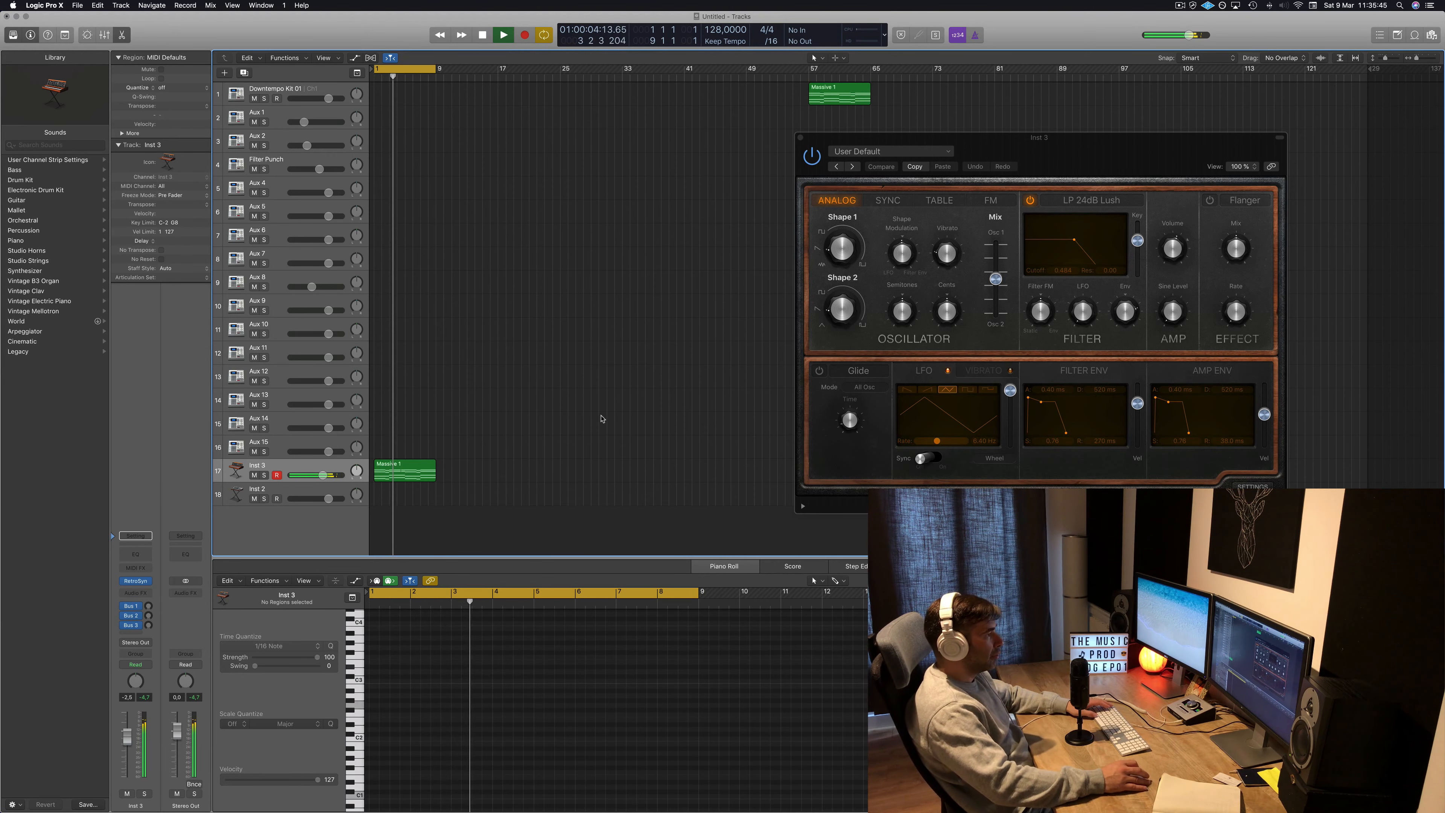
key(space)
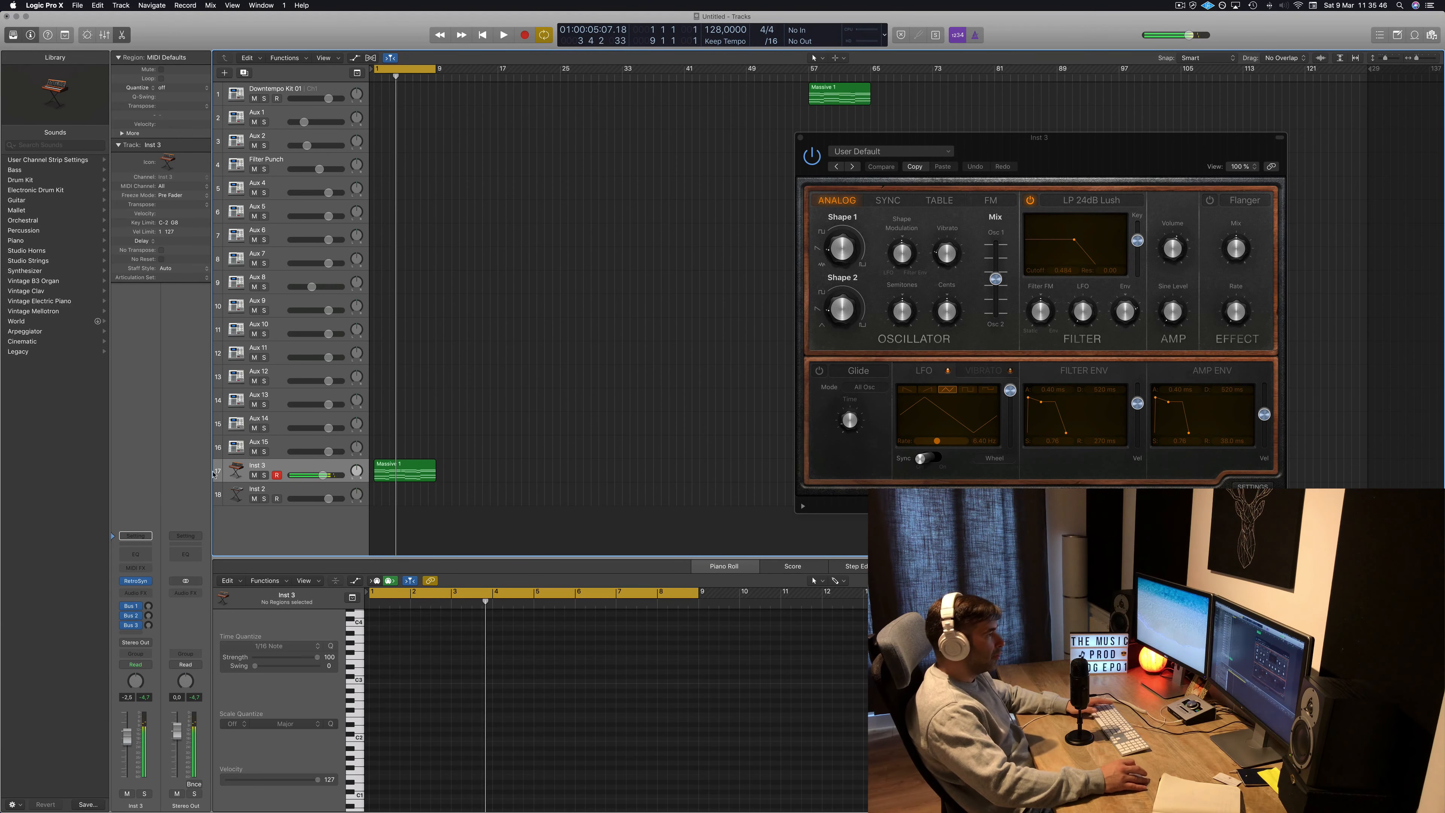
Insert a Channel EQ on Inst 3, enable its high-cut band and set its slope to 48dB/Oct.
click(140, 555)
drag(671, 62, 1048, 62)
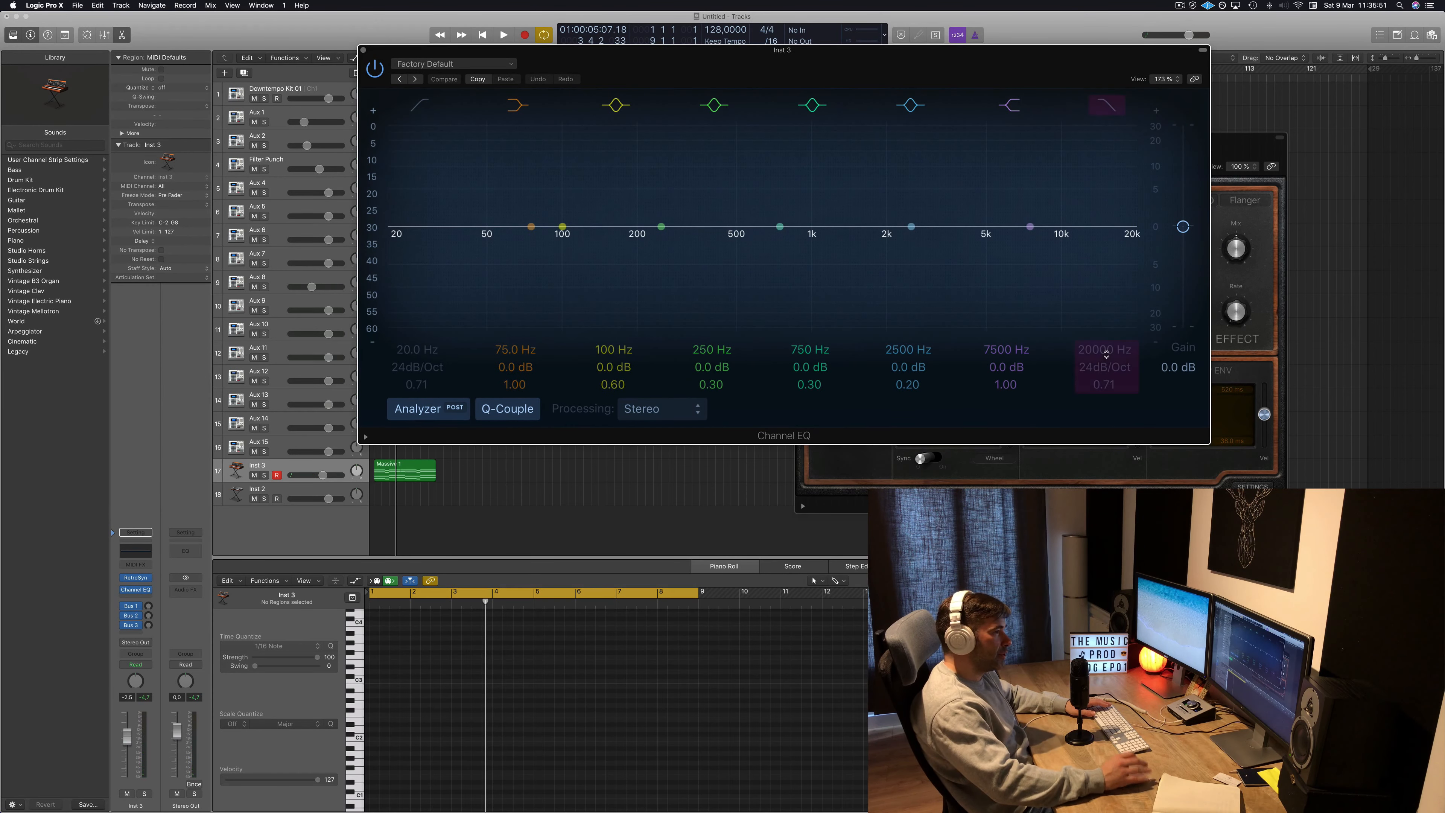
click(1111, 105)
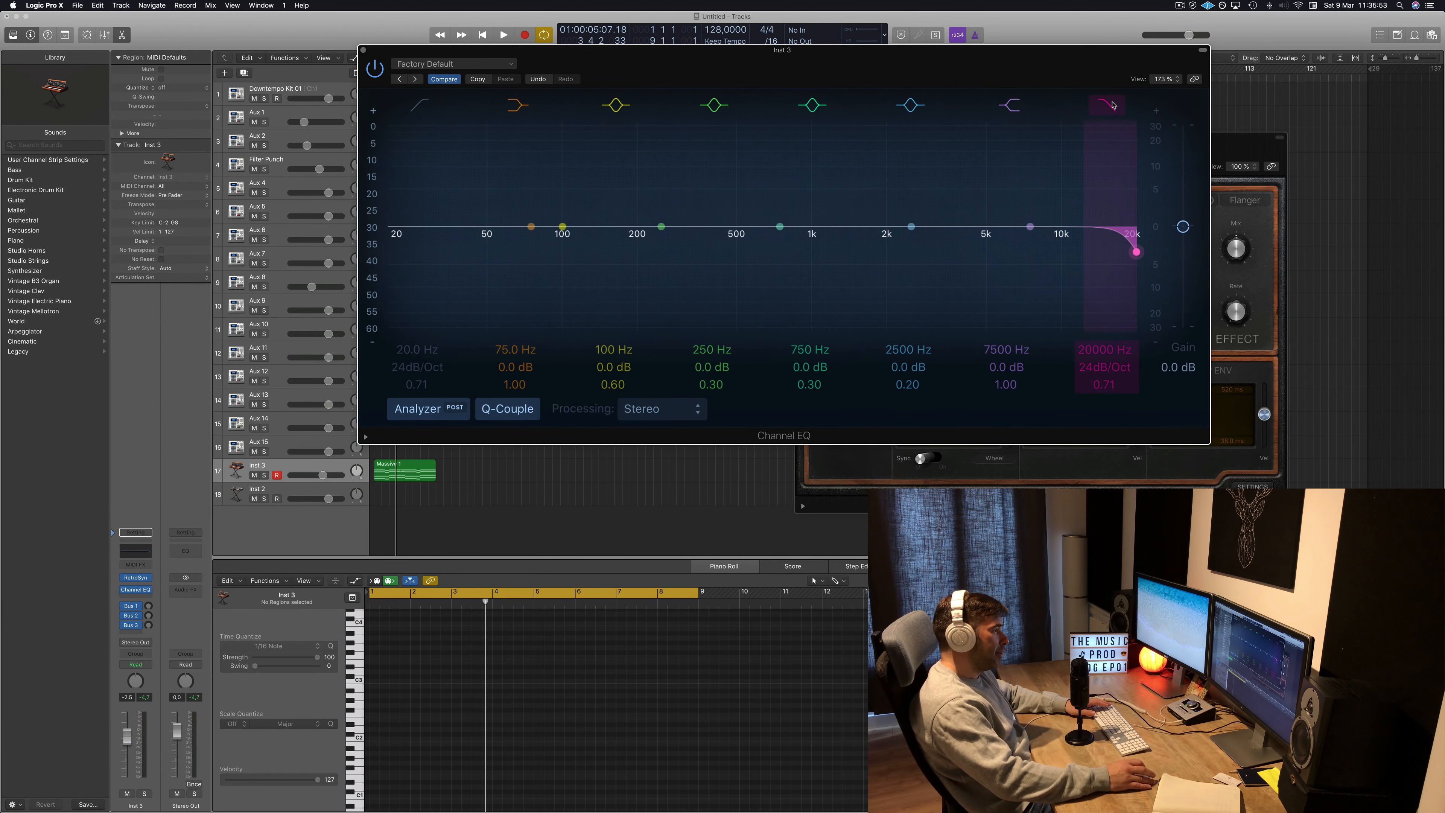
drag(1104, 368, 1105, 345)
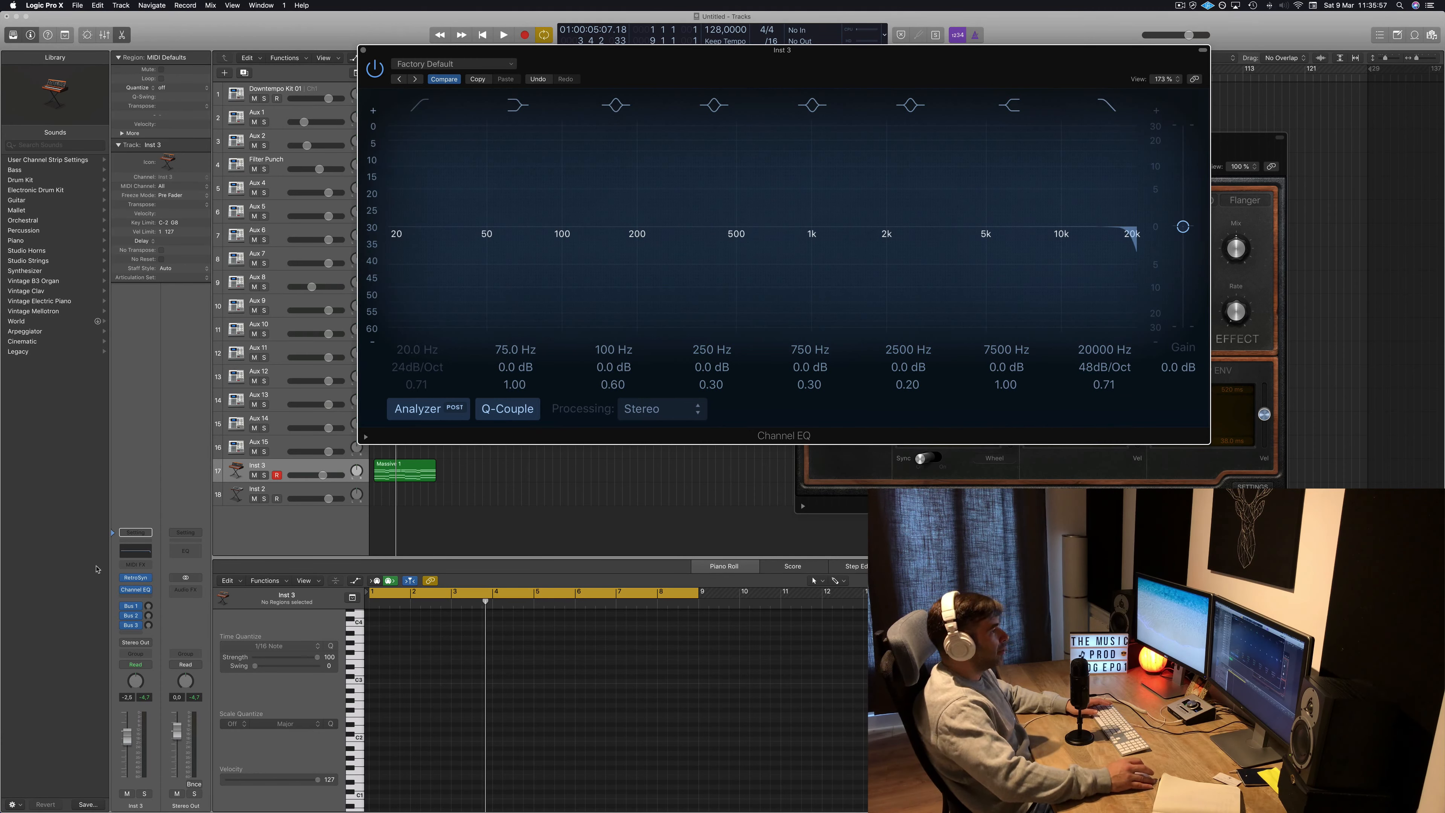
Switch Inst 3's automation mode to Touch and lower the high-cut frequency to 14000 Hz during playback.
click(149, 665)
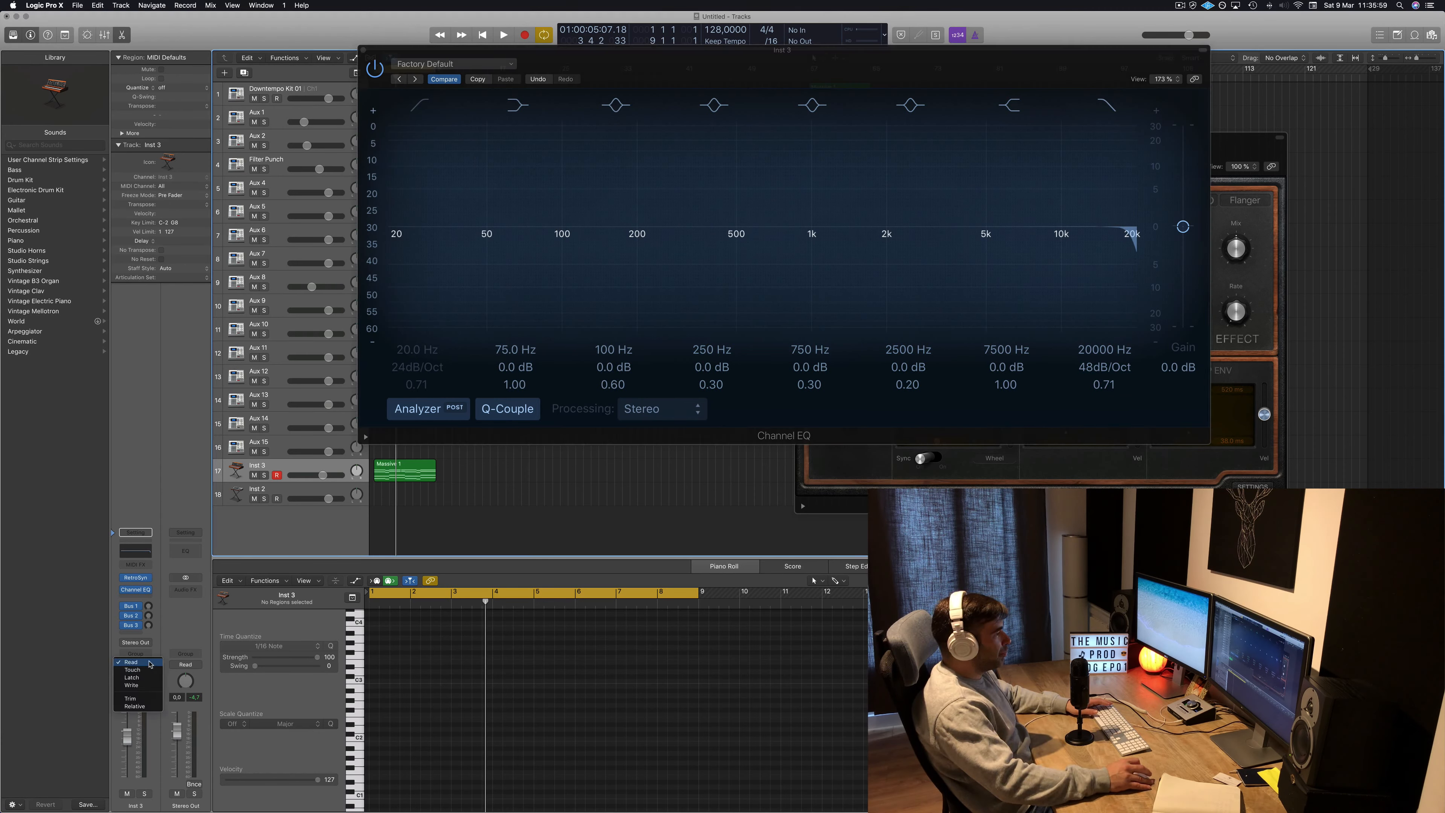
click(152, 670)
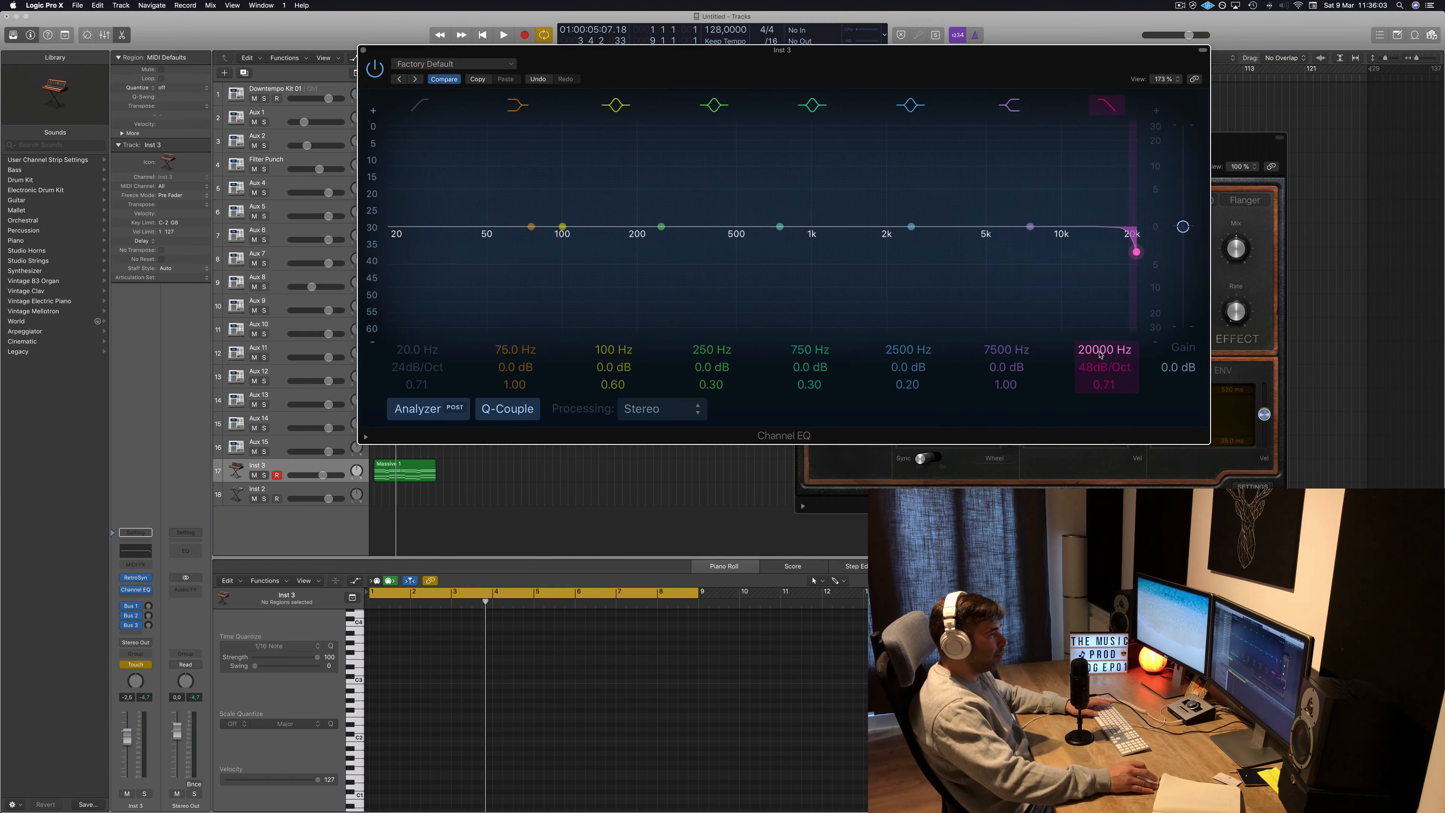
key(space)
drag(1100, 355, 1099, 385)
key(space)
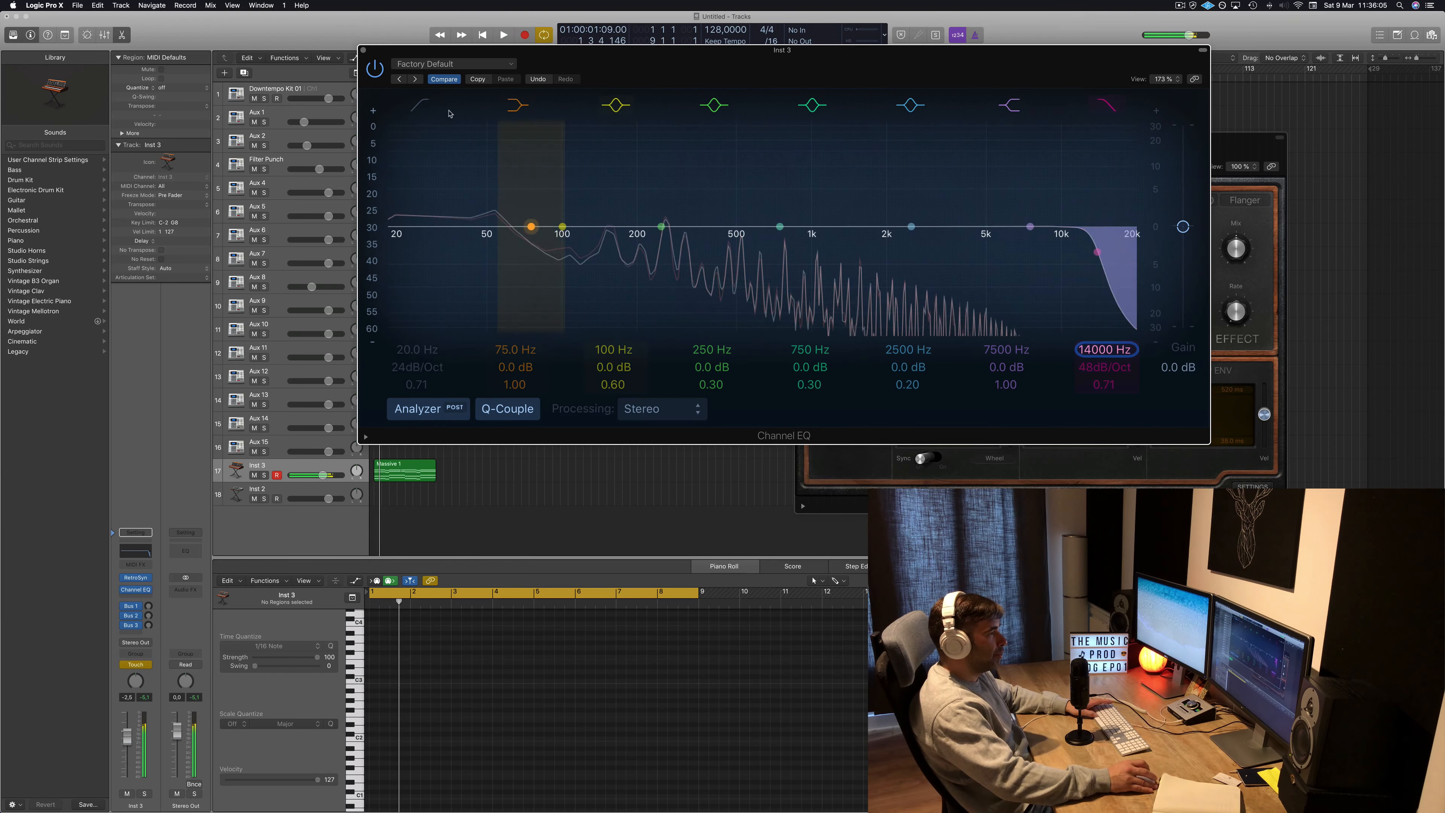
Close the EQ, show Inst 3's automation lane and choose the Channel EQ High Cut Frequency parameter.
click(363, 50)
key(a)
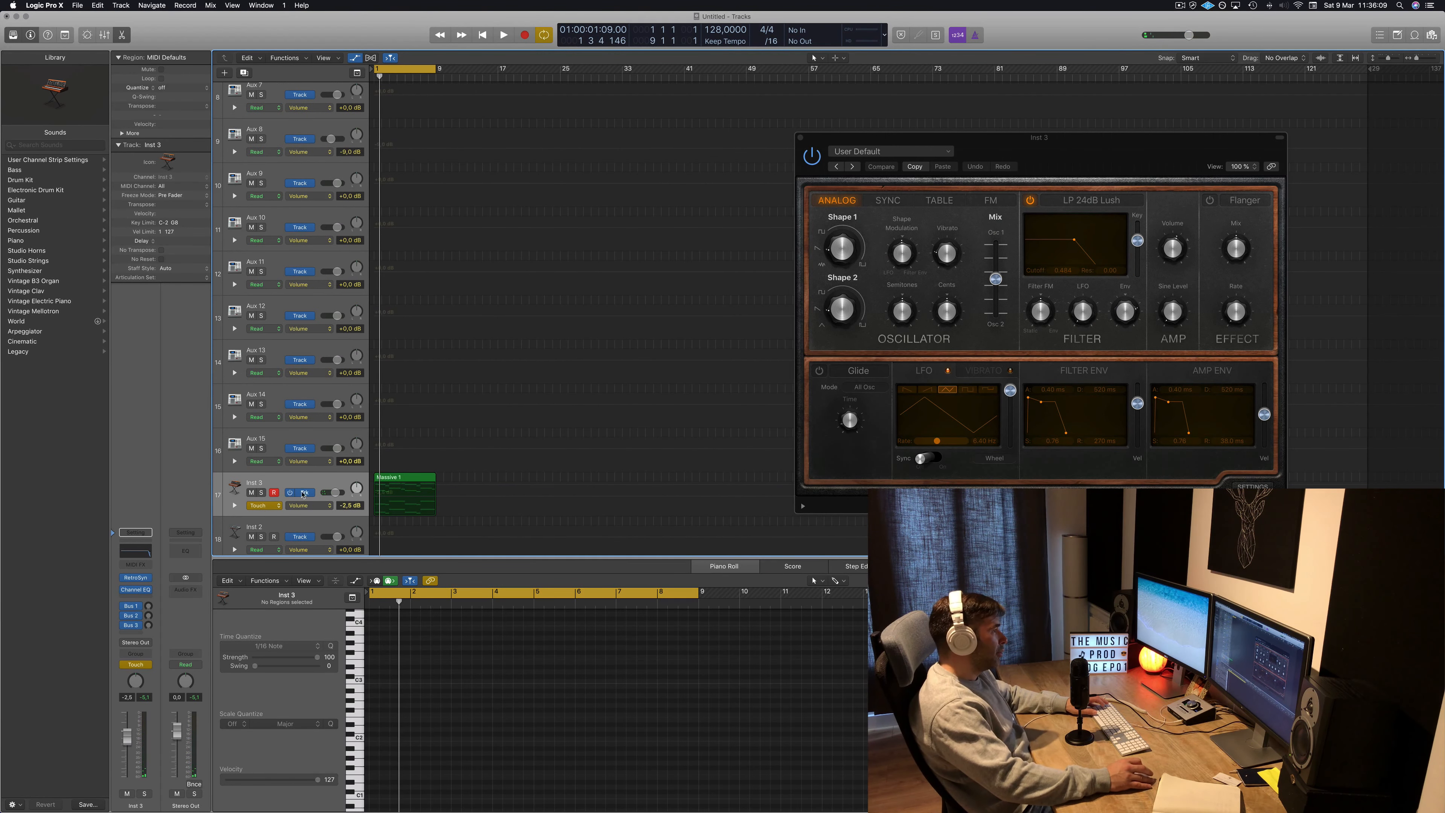
click(271, 505)
click(263, 496)
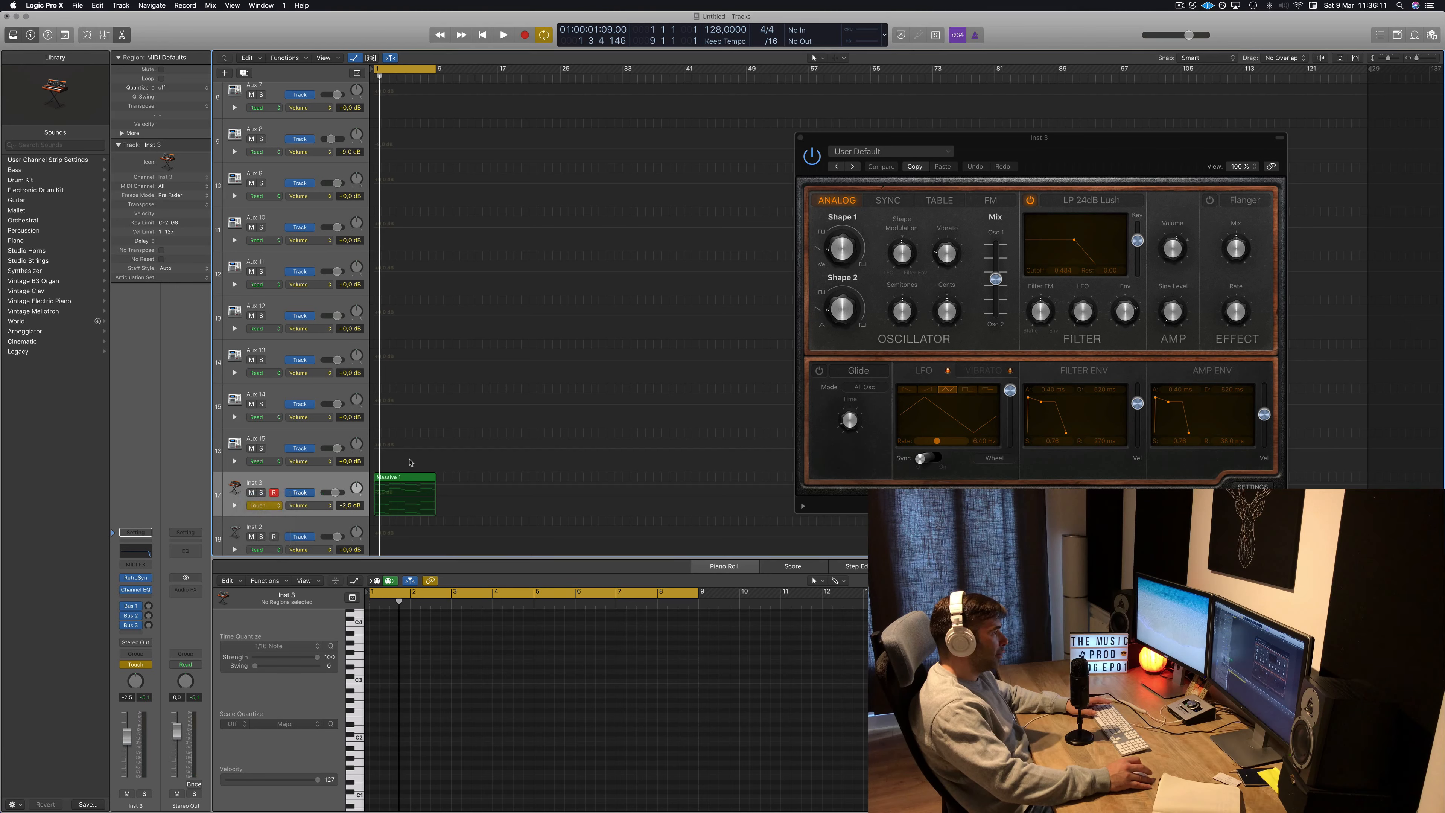
click(323, 506)
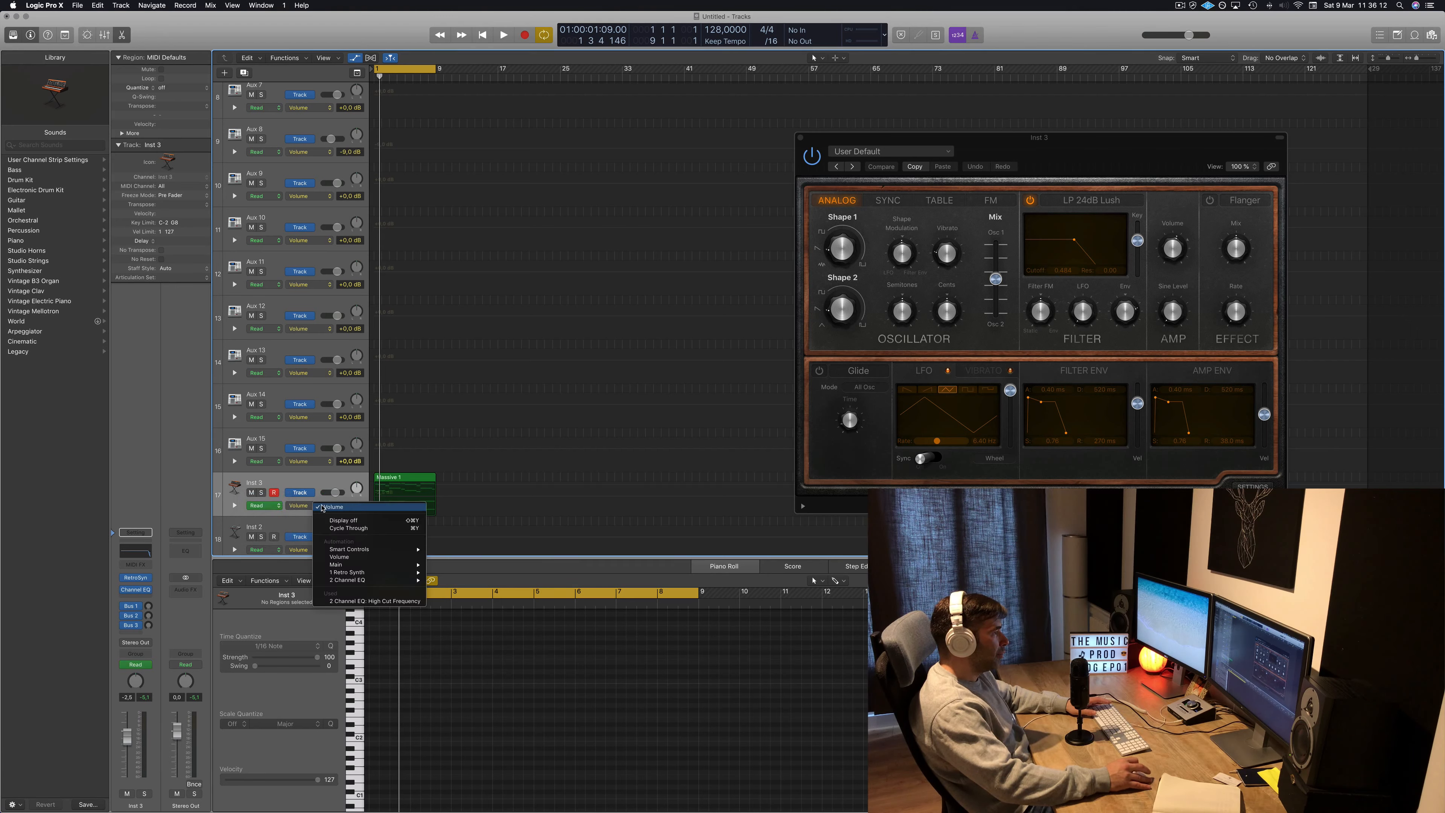
click(357, 600)
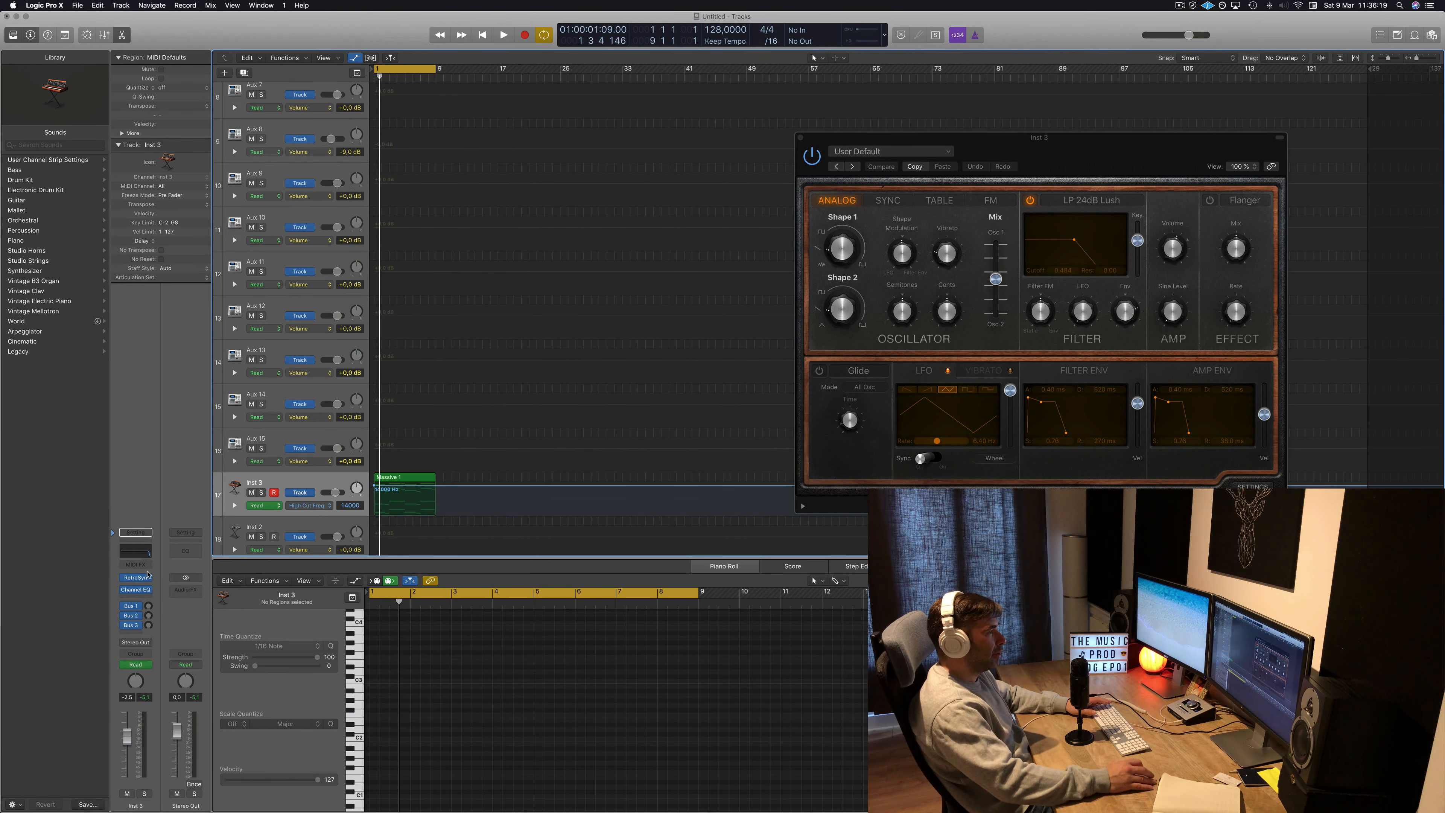
Reopen the Channel EQ and draw a high-cut frequency automation ramp falling to about 162 Hz across the lead region.
click(133, 580)
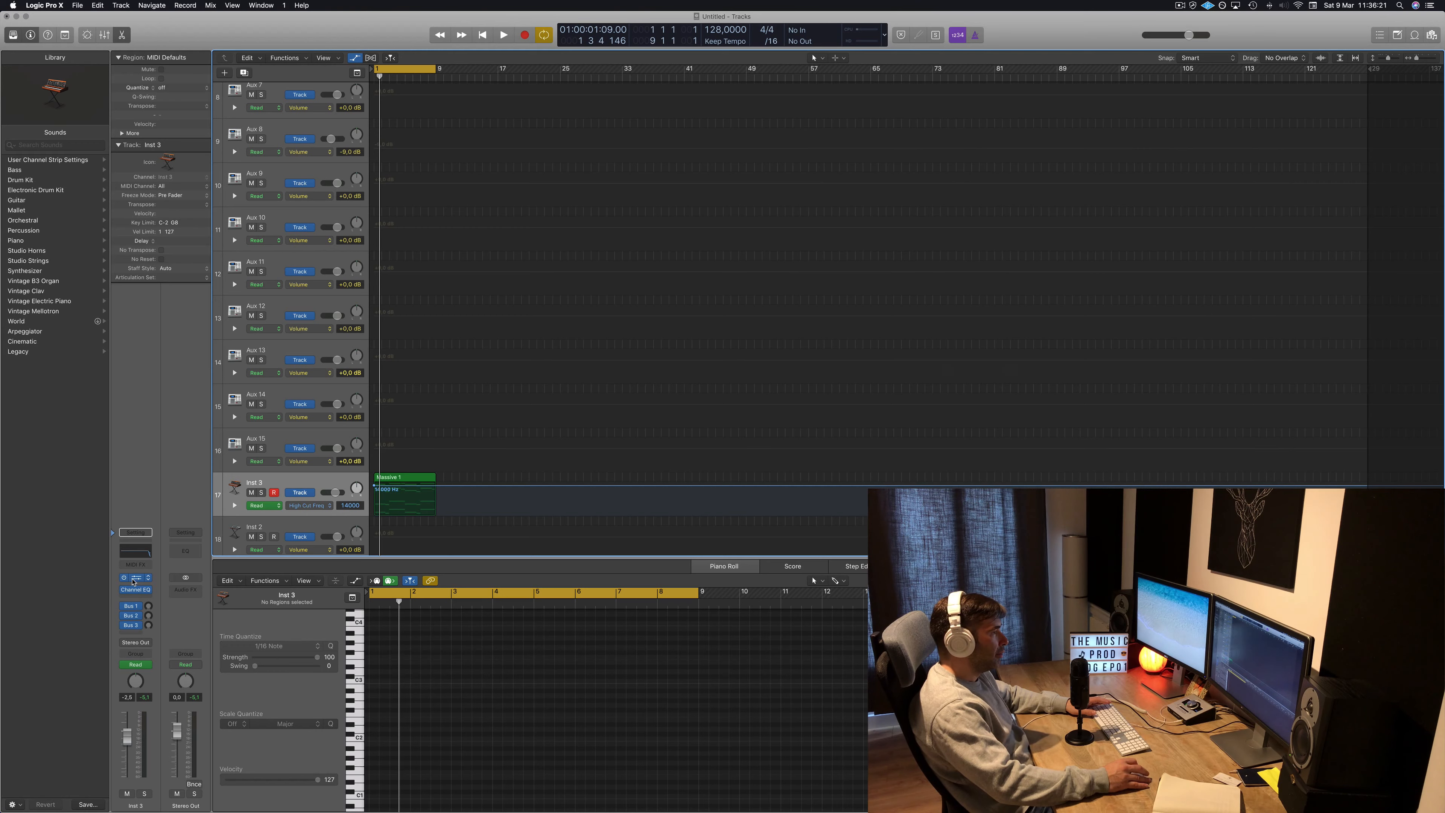
click(133, 580)
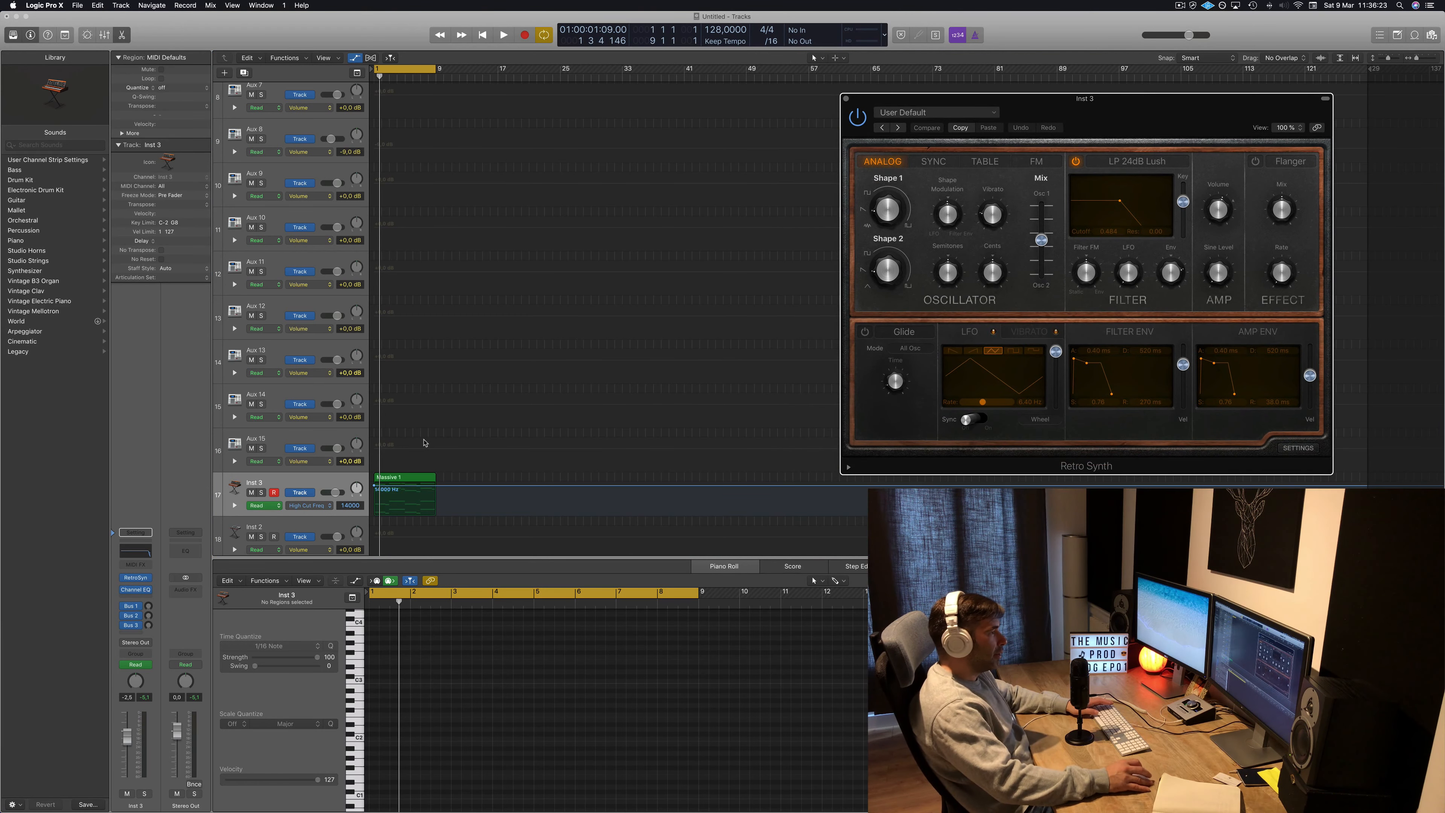
click(137, 551)
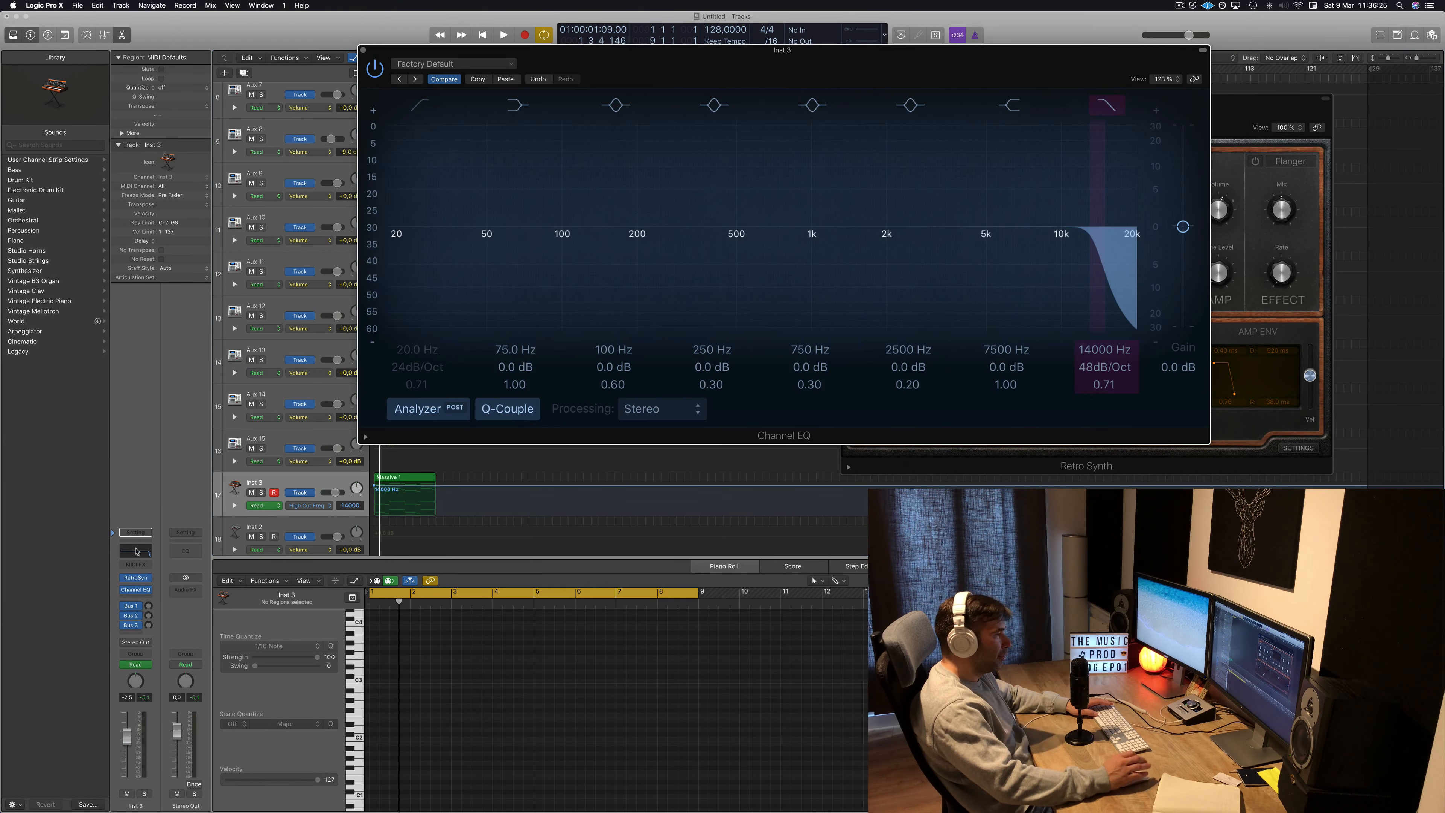
drag(931, 47, 1135, 42)
key(space)
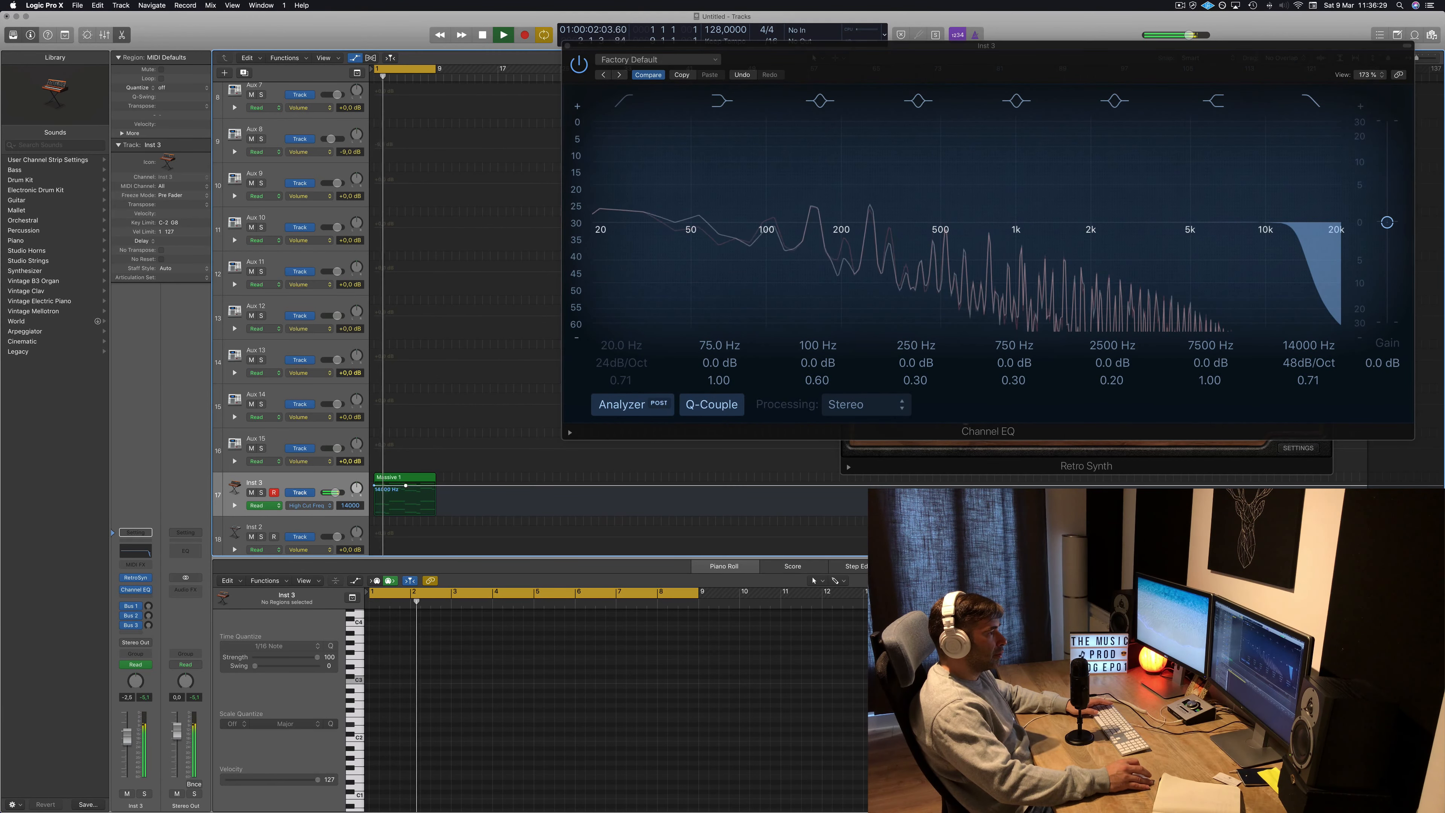
drag(406, 490, 405, 506)
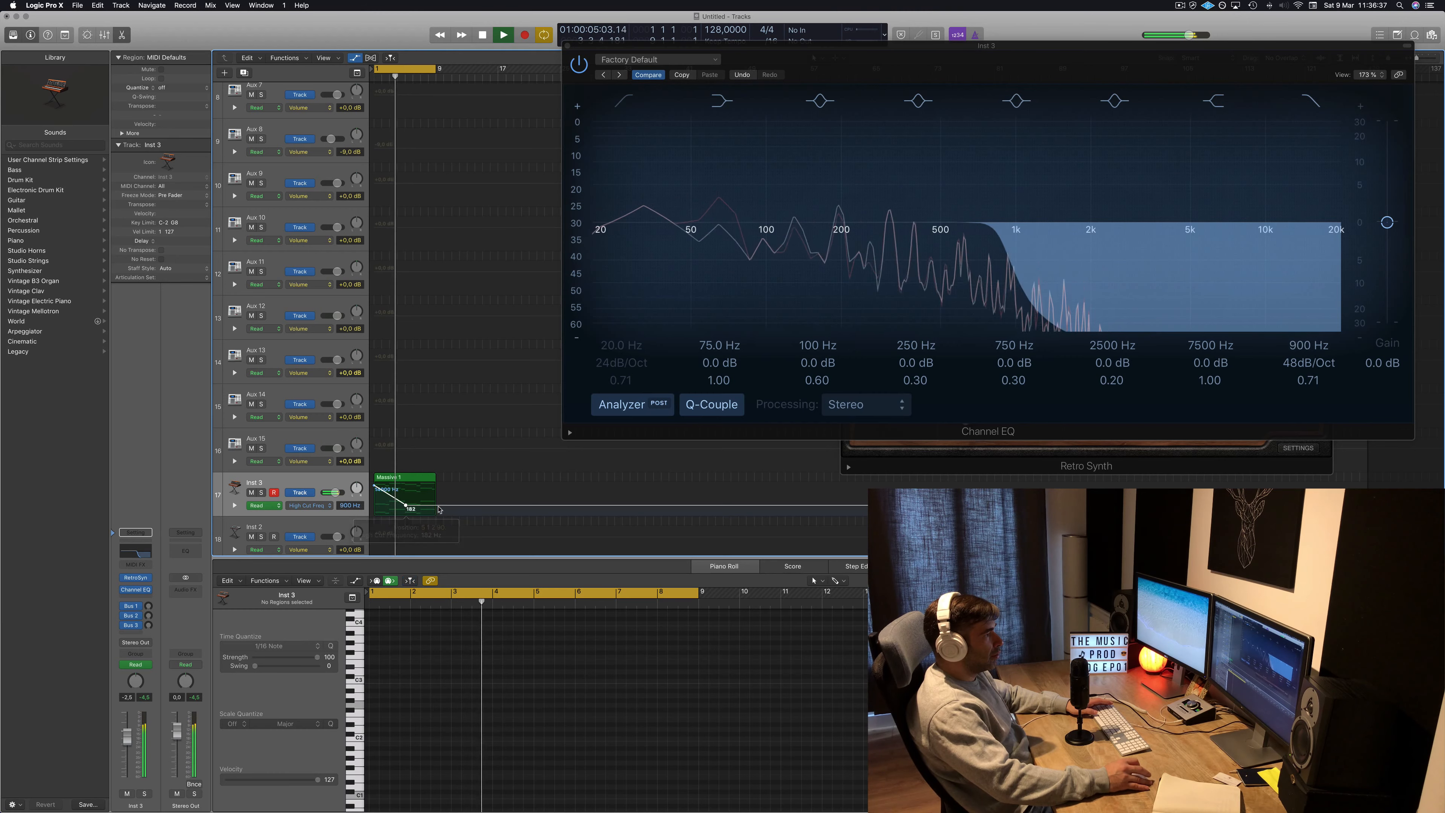
drag(435, 506, 435, 510)
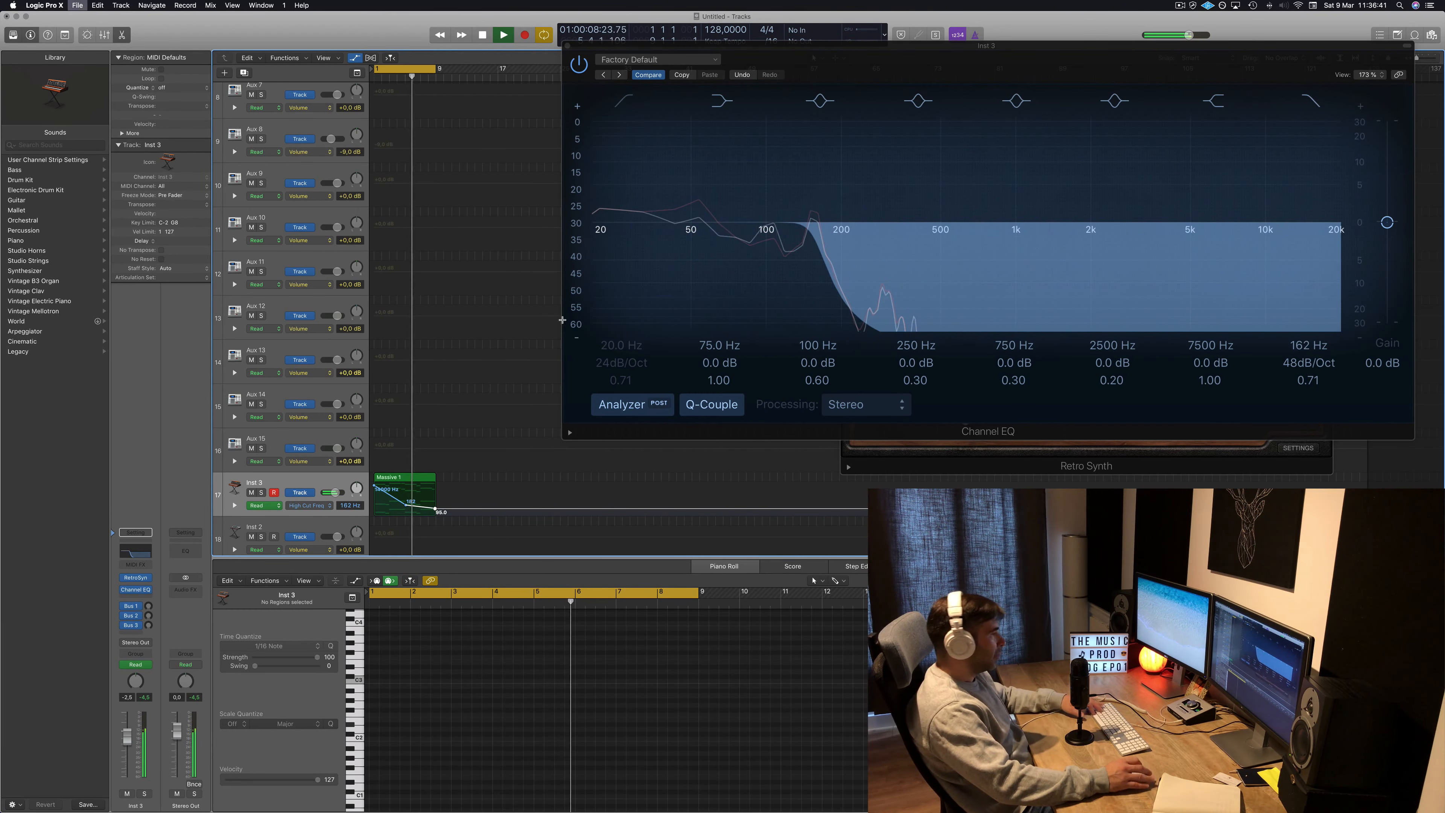
Save the project as The meat.
key(super+s)
key(BackSpace)
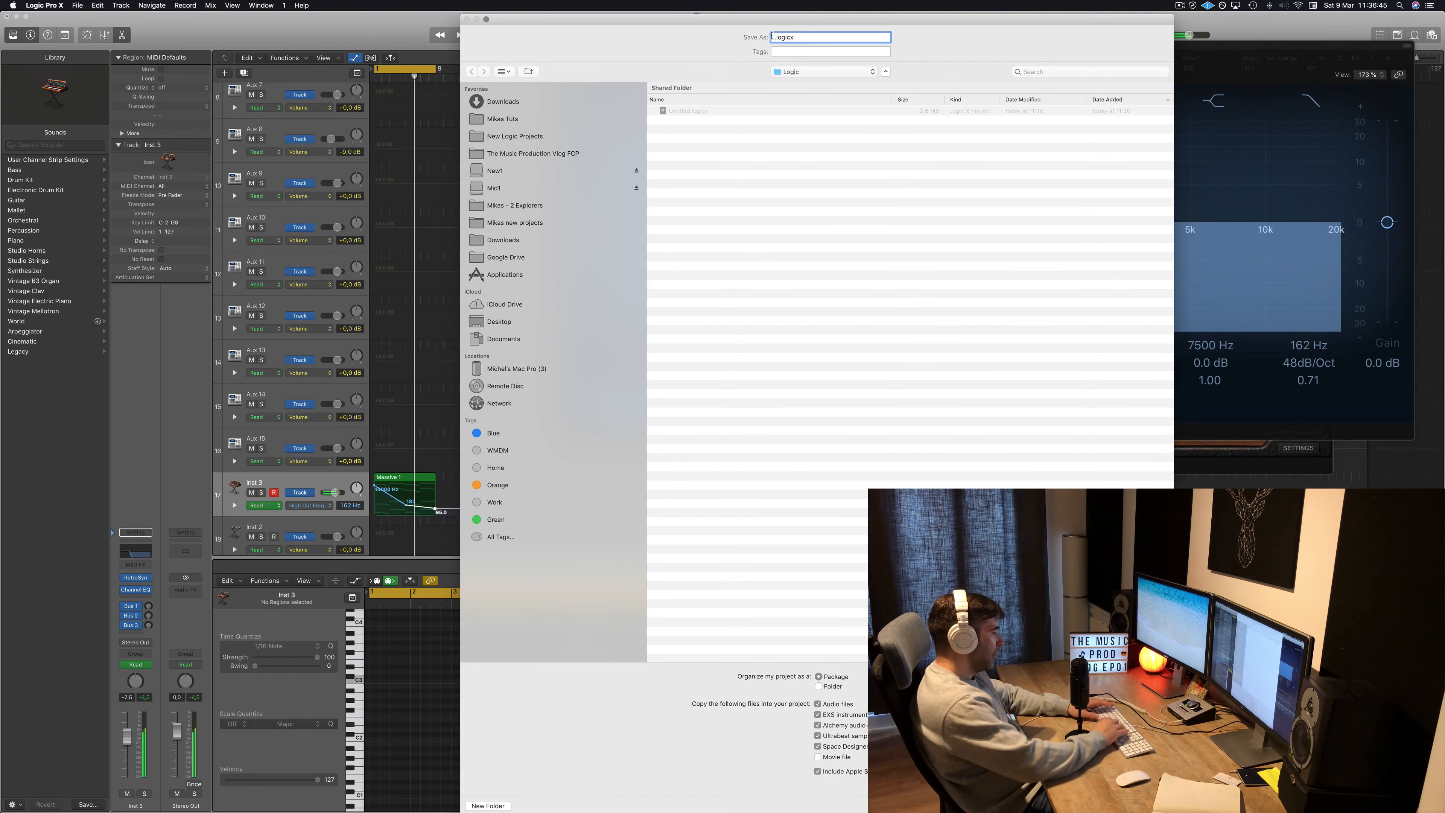
text(the)
key(BackSpace)
key(BackSpace)
key(BackSpace)
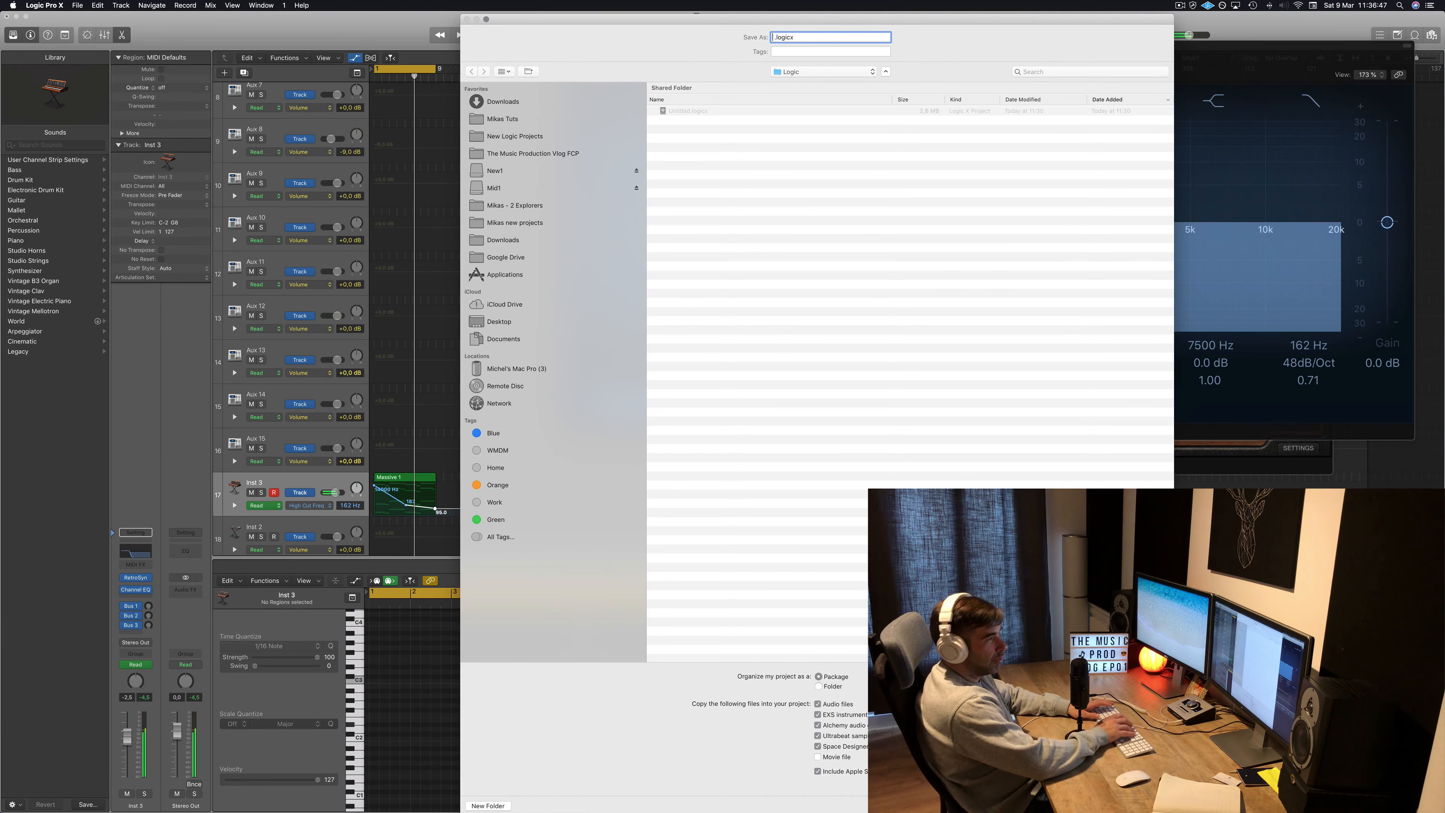
text(The meat!)
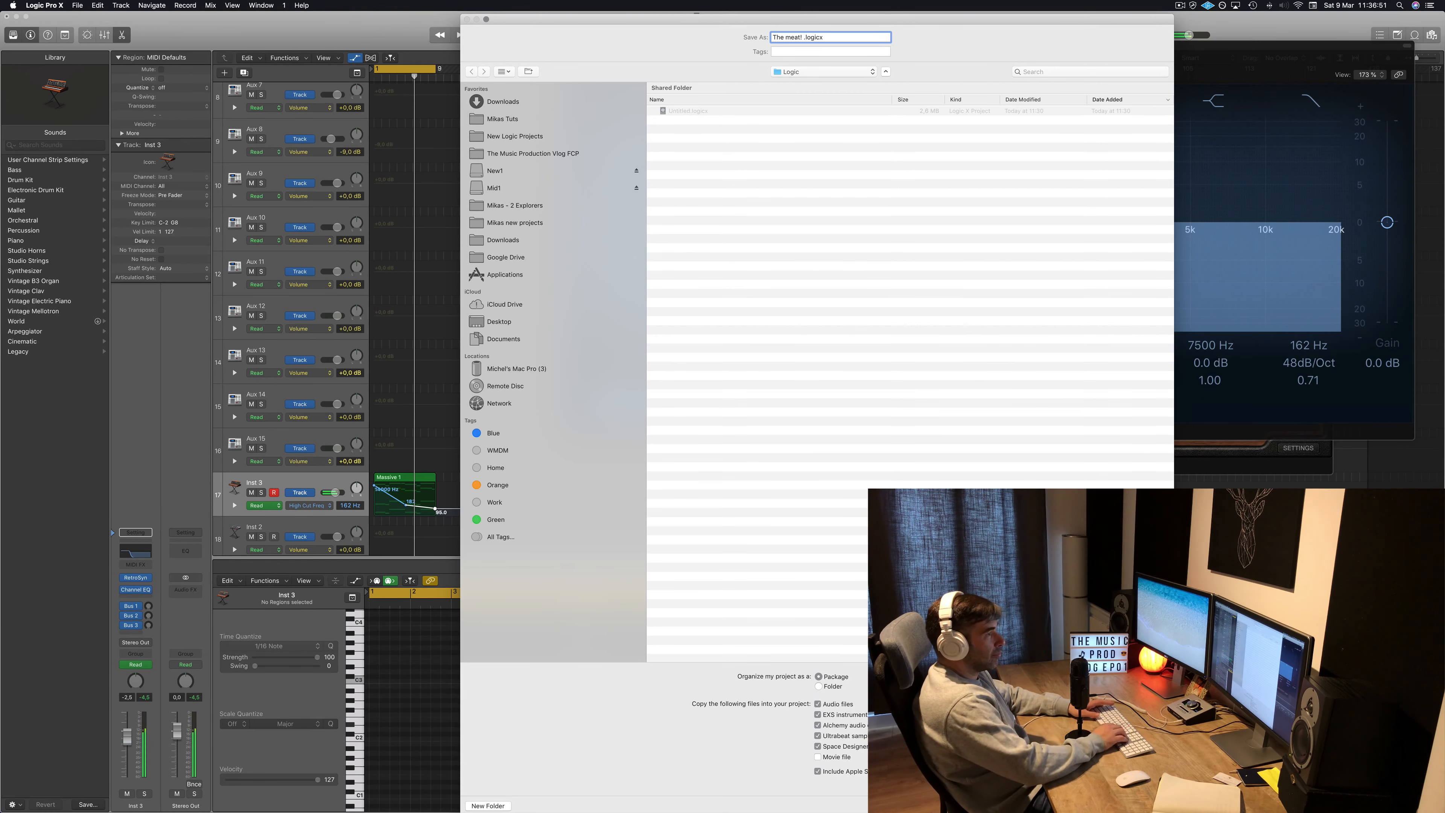
key(BackSpace)
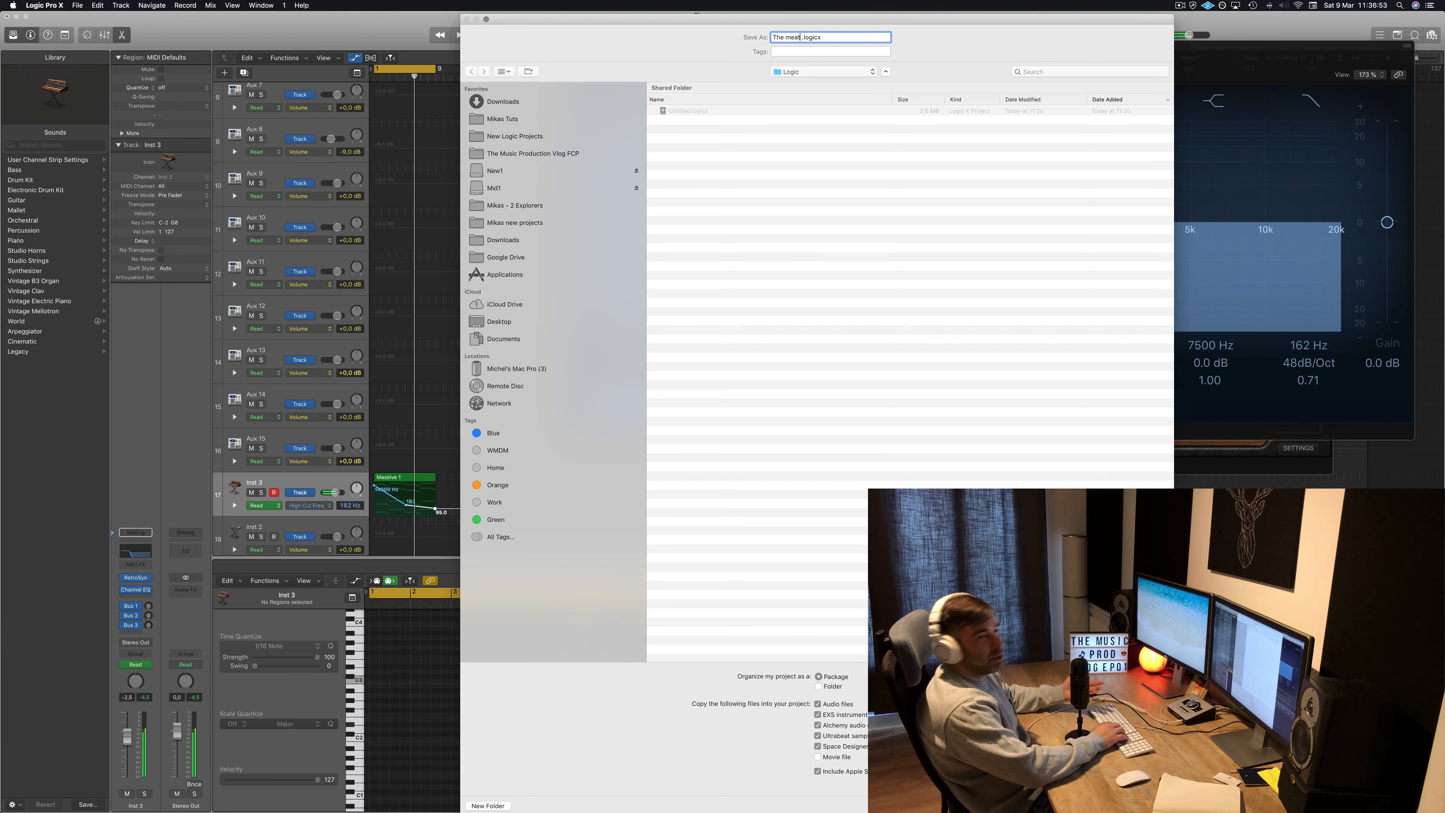
key(Return)
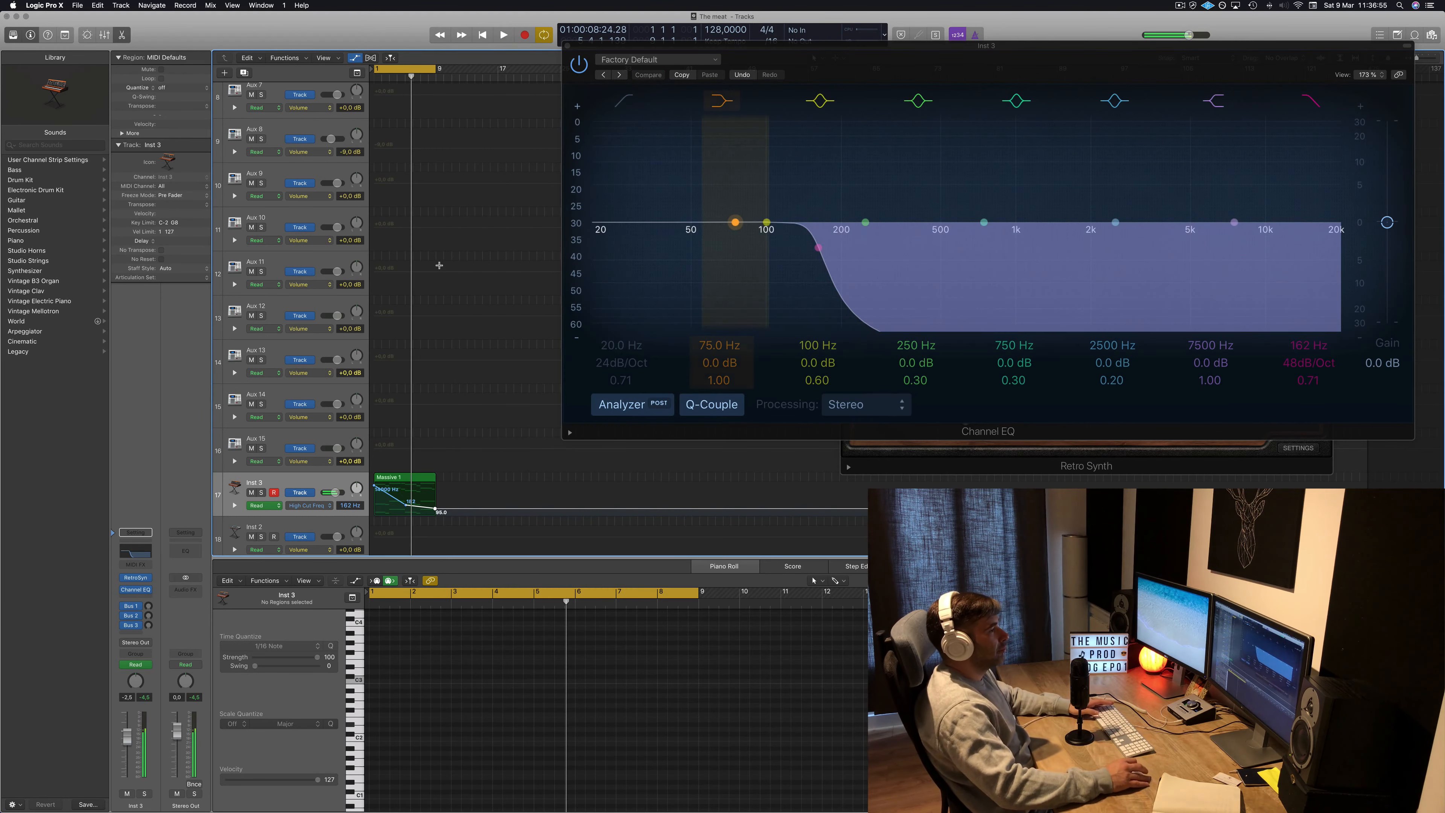
Close the Channel EQ and play back the lead with its filter automation.
key(space)
click(567, 46)
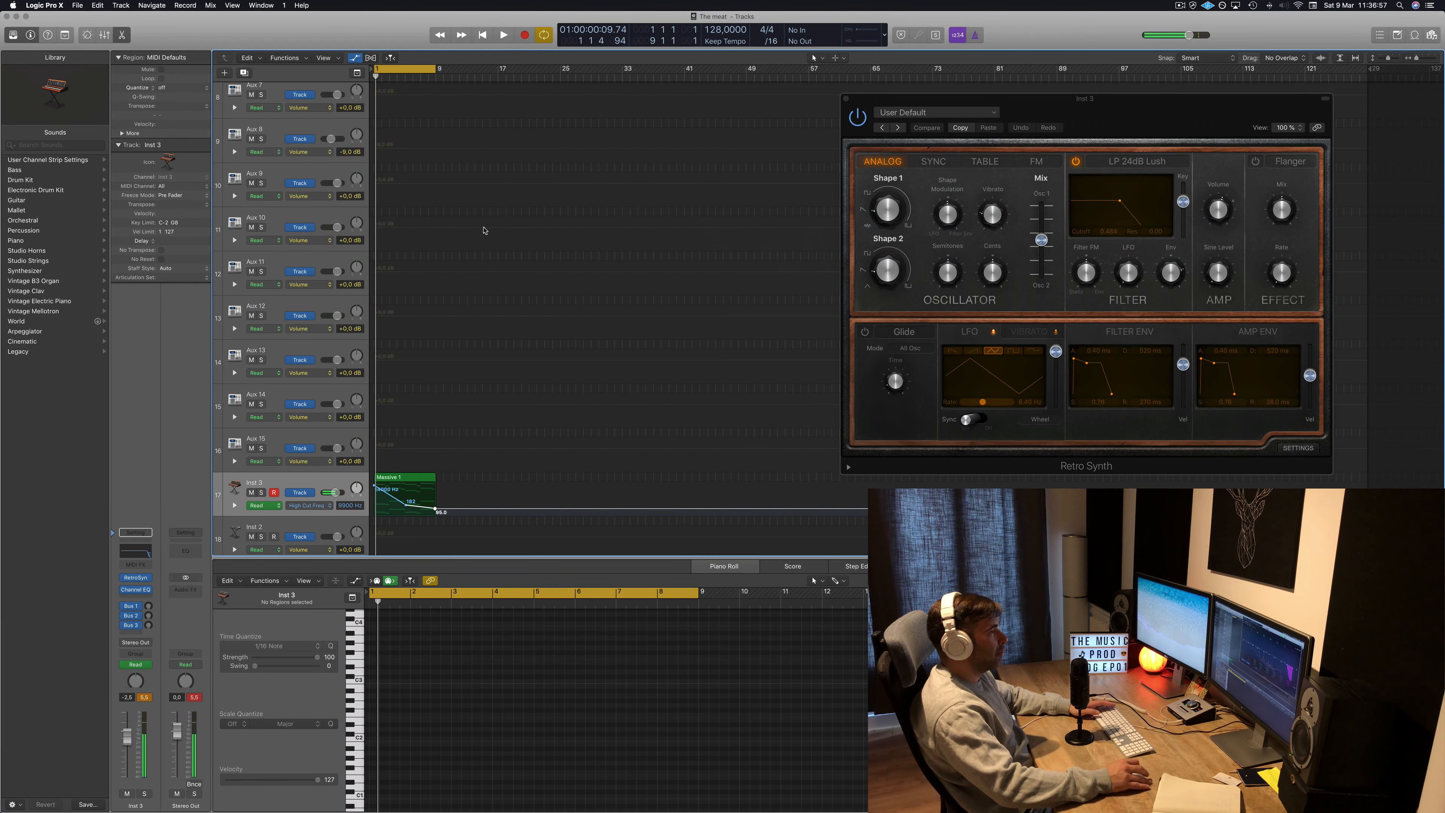
key(space)
key(space)
key(space)
key(a)
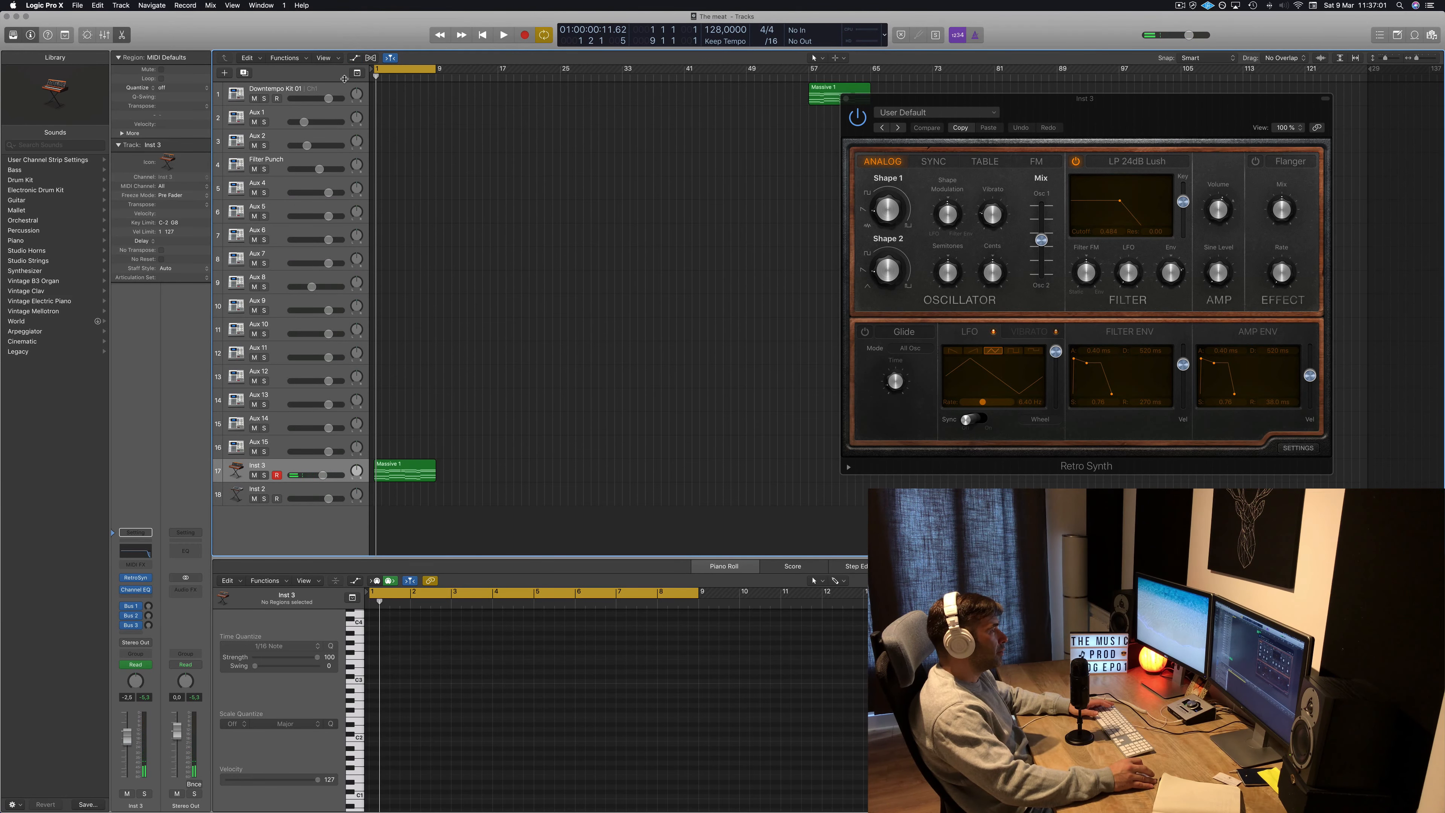
Show the toolbar, enlarge the Inst 3 track with Track Zoom and display its automation lane.
click(65, 35)
click(162, 61)
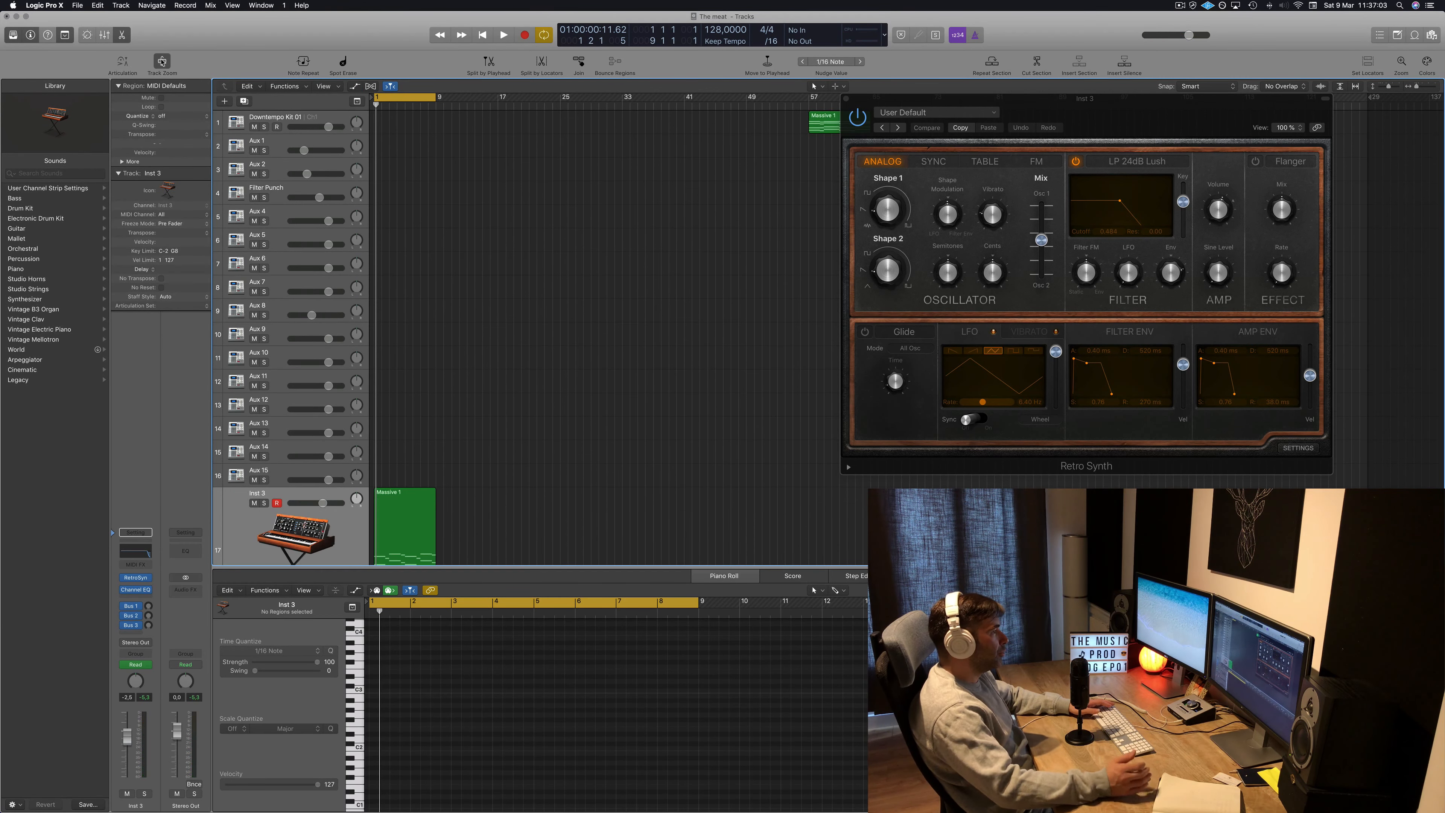
click(234, 470)
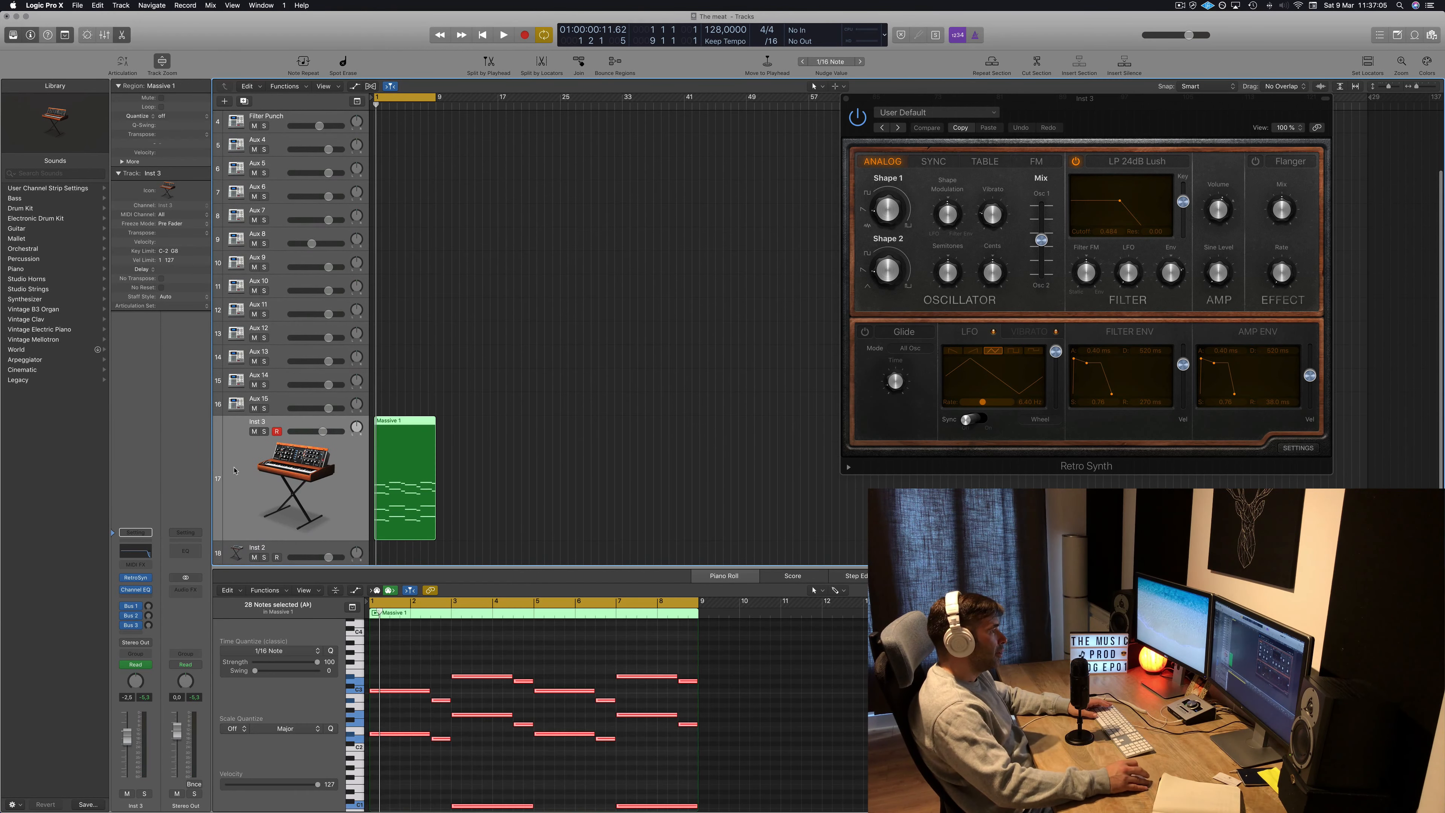
key(a)
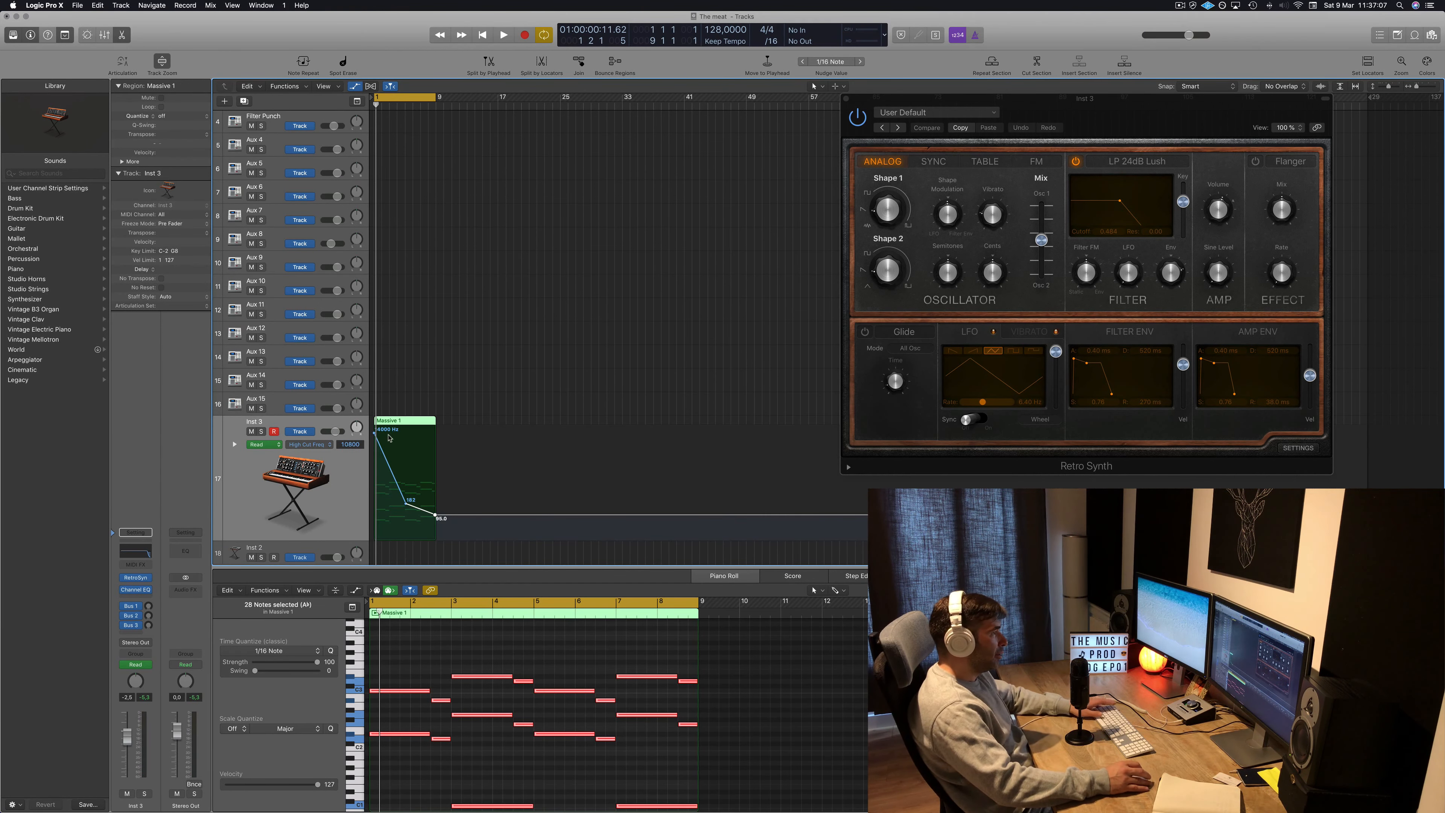
Play back the lead region with its high-cut automation and select the region.
key(space)
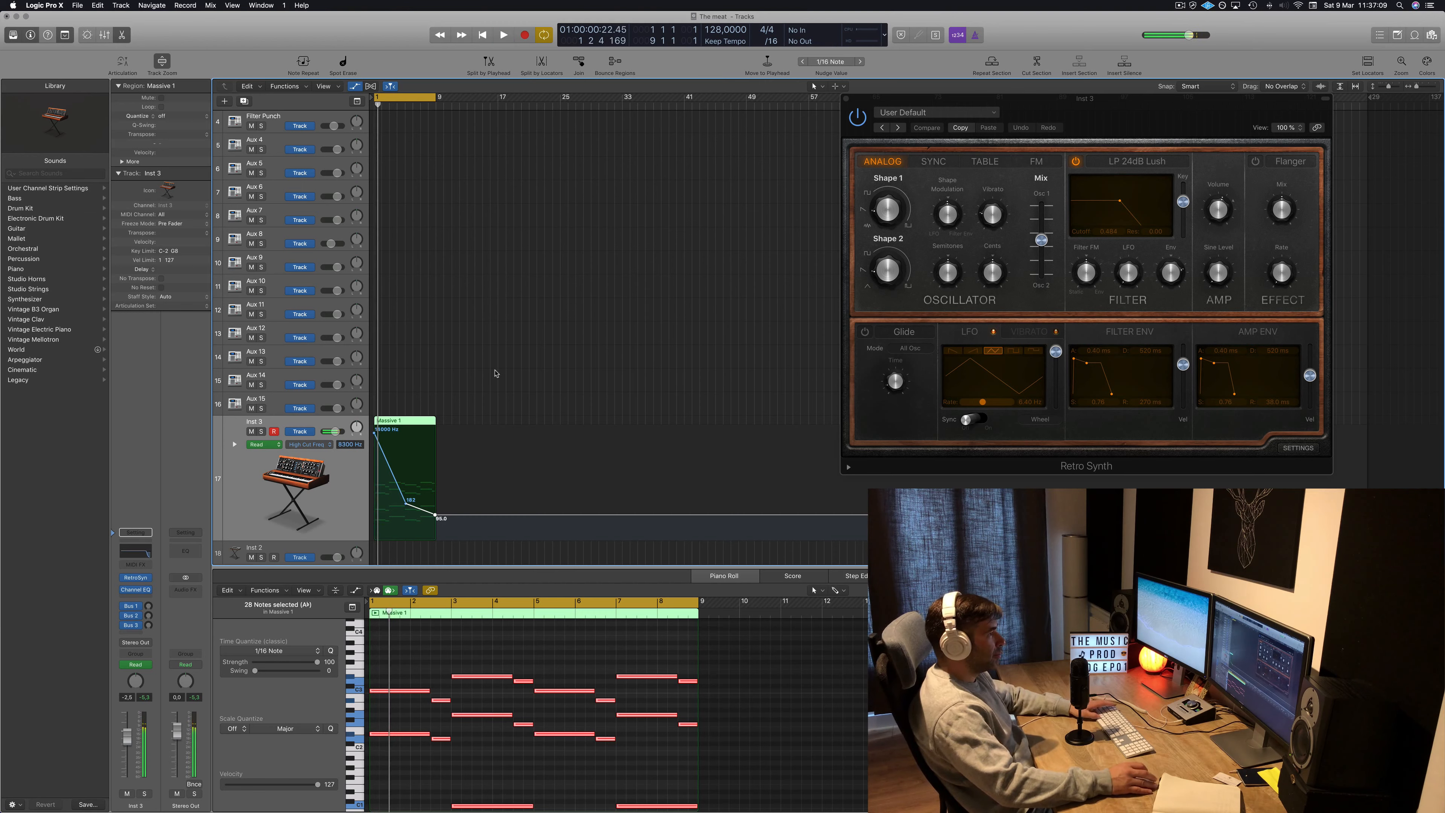
click(486, 357)
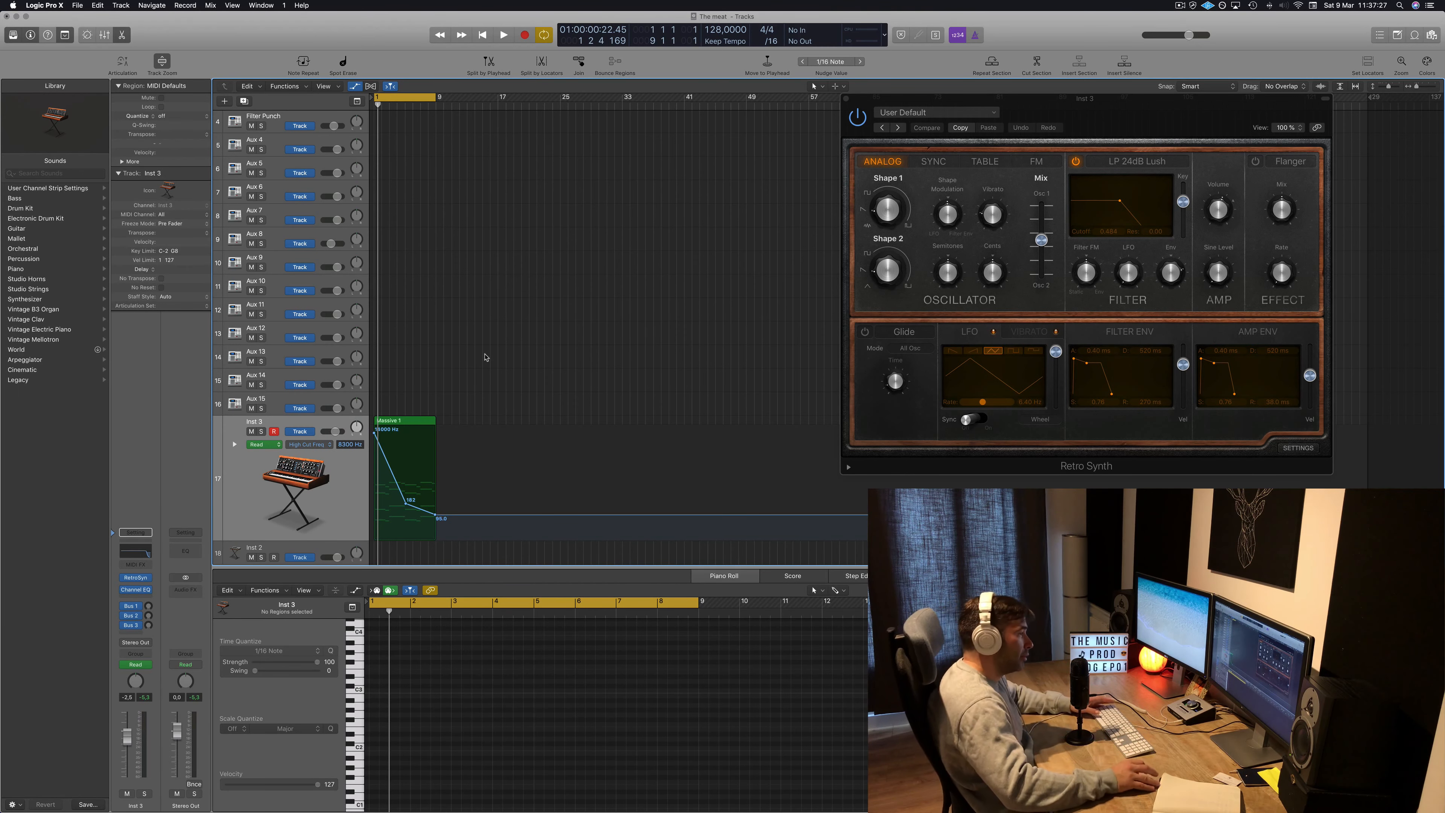
key(space)
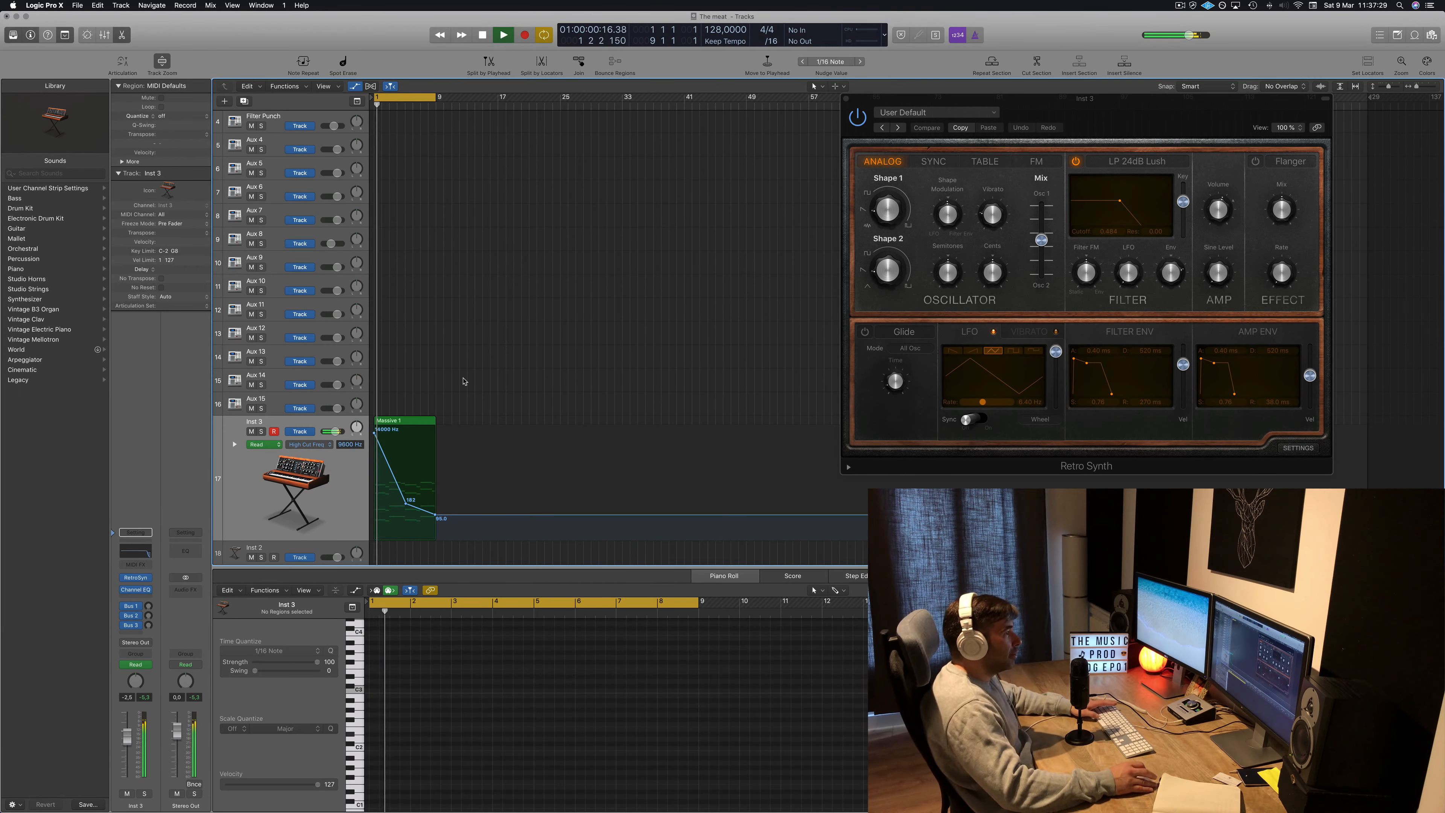
key(space)
click(402, 422)
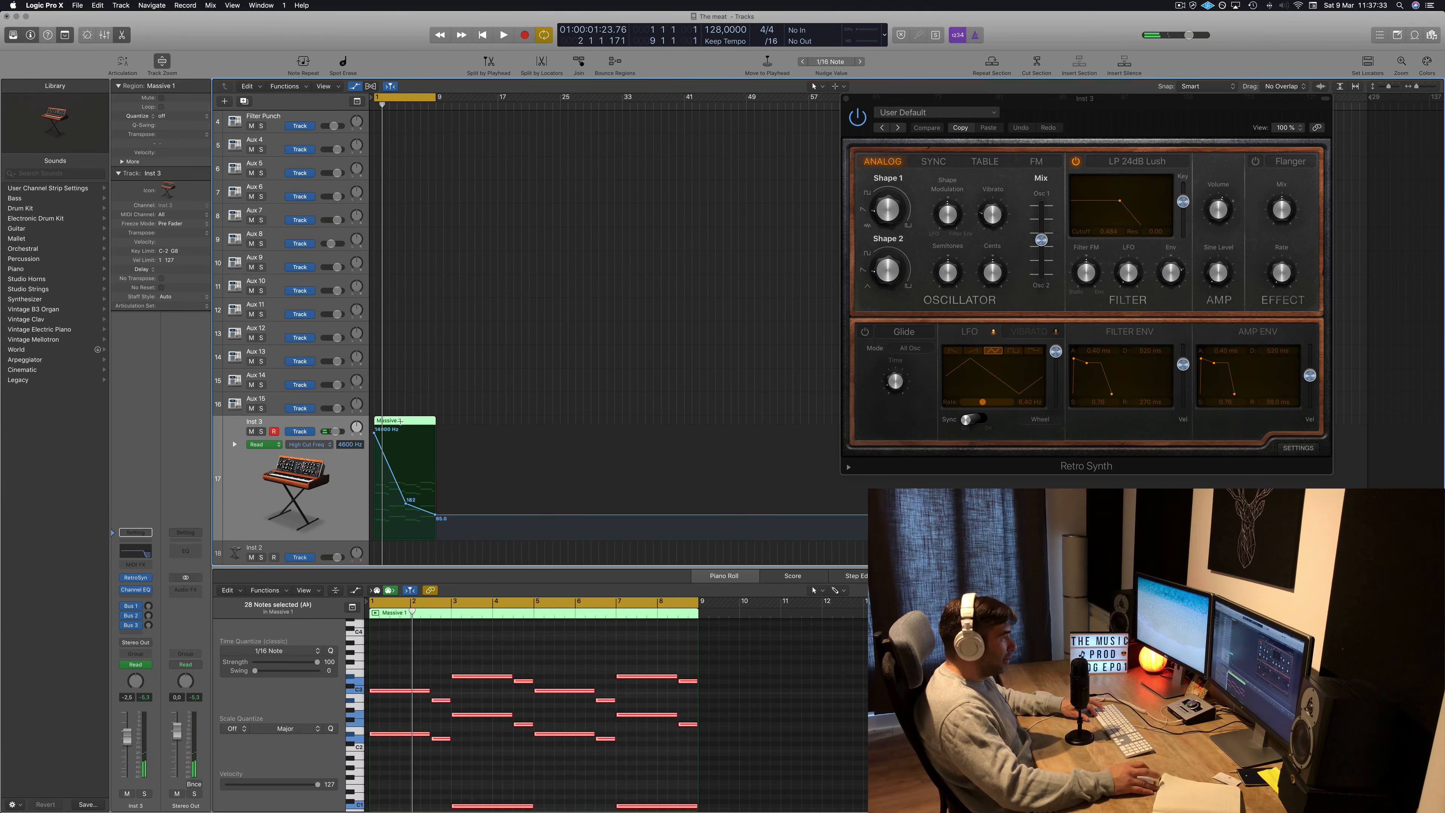
Copy the lead region with its automation to bar 9 and extend the cycle range to bar 17.
click(442, 410)
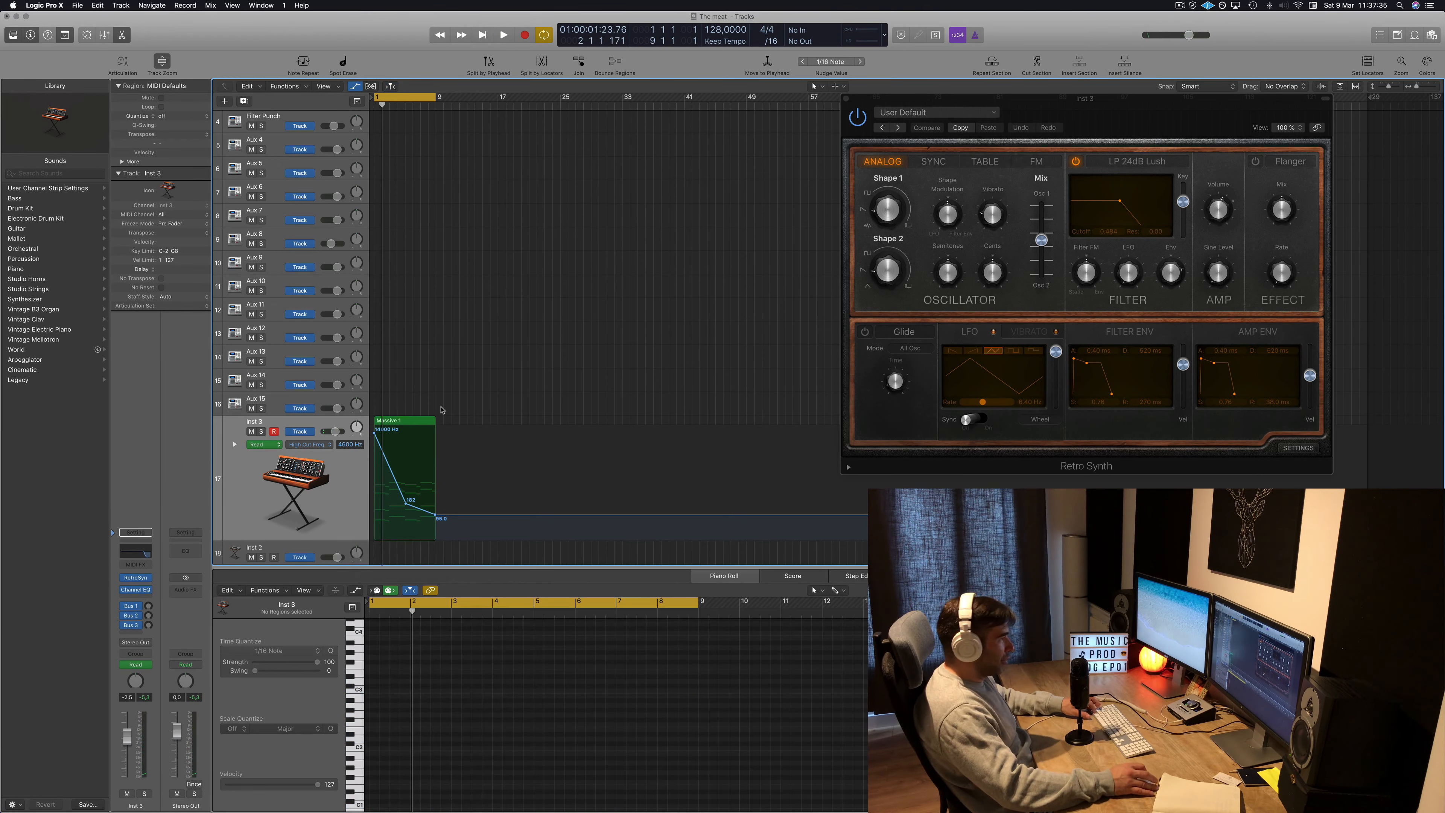
click(407, 423)
drag(428, 428, 468, 425)
key(space)
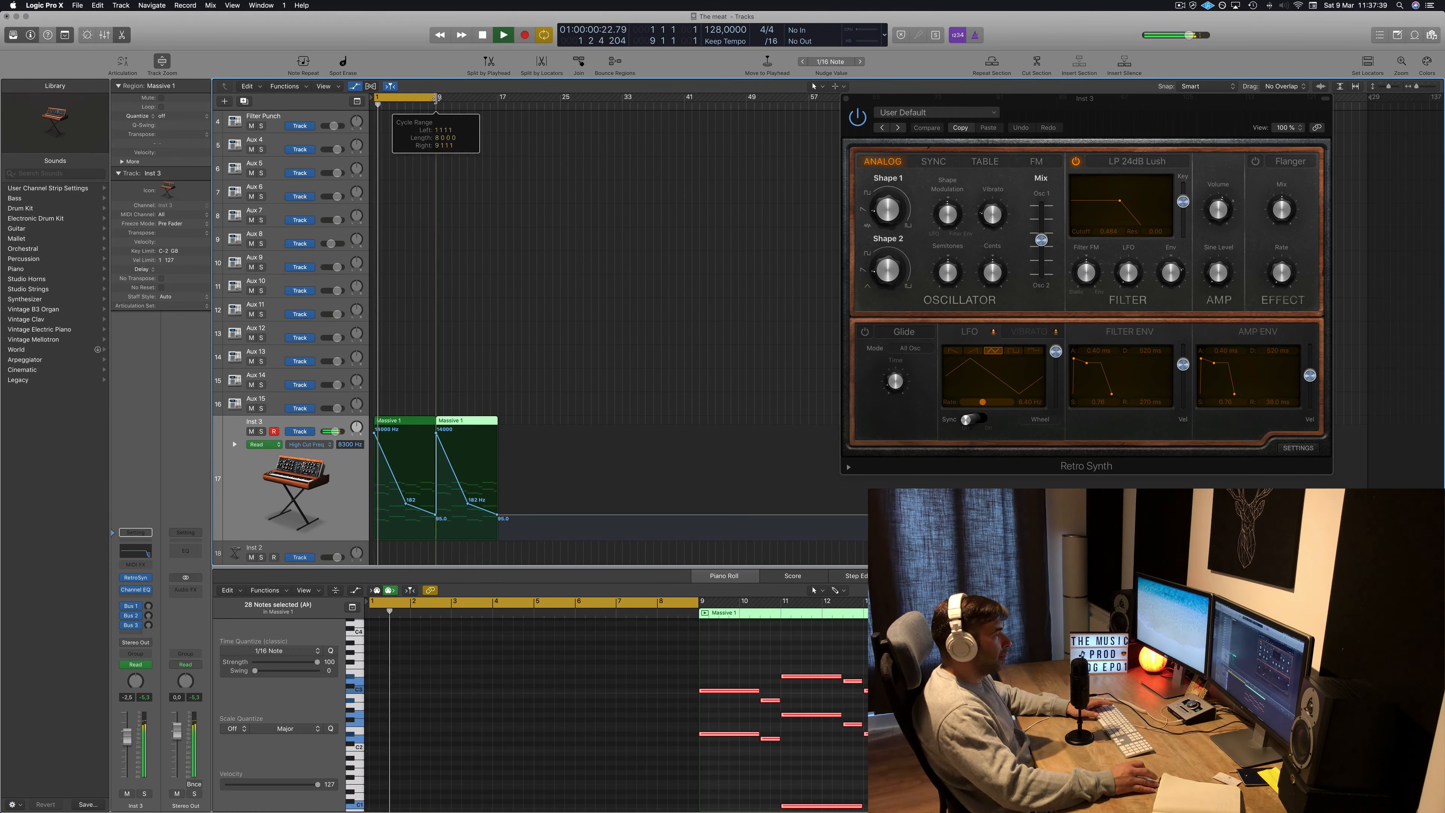
drag(437, 98, 497, 106)
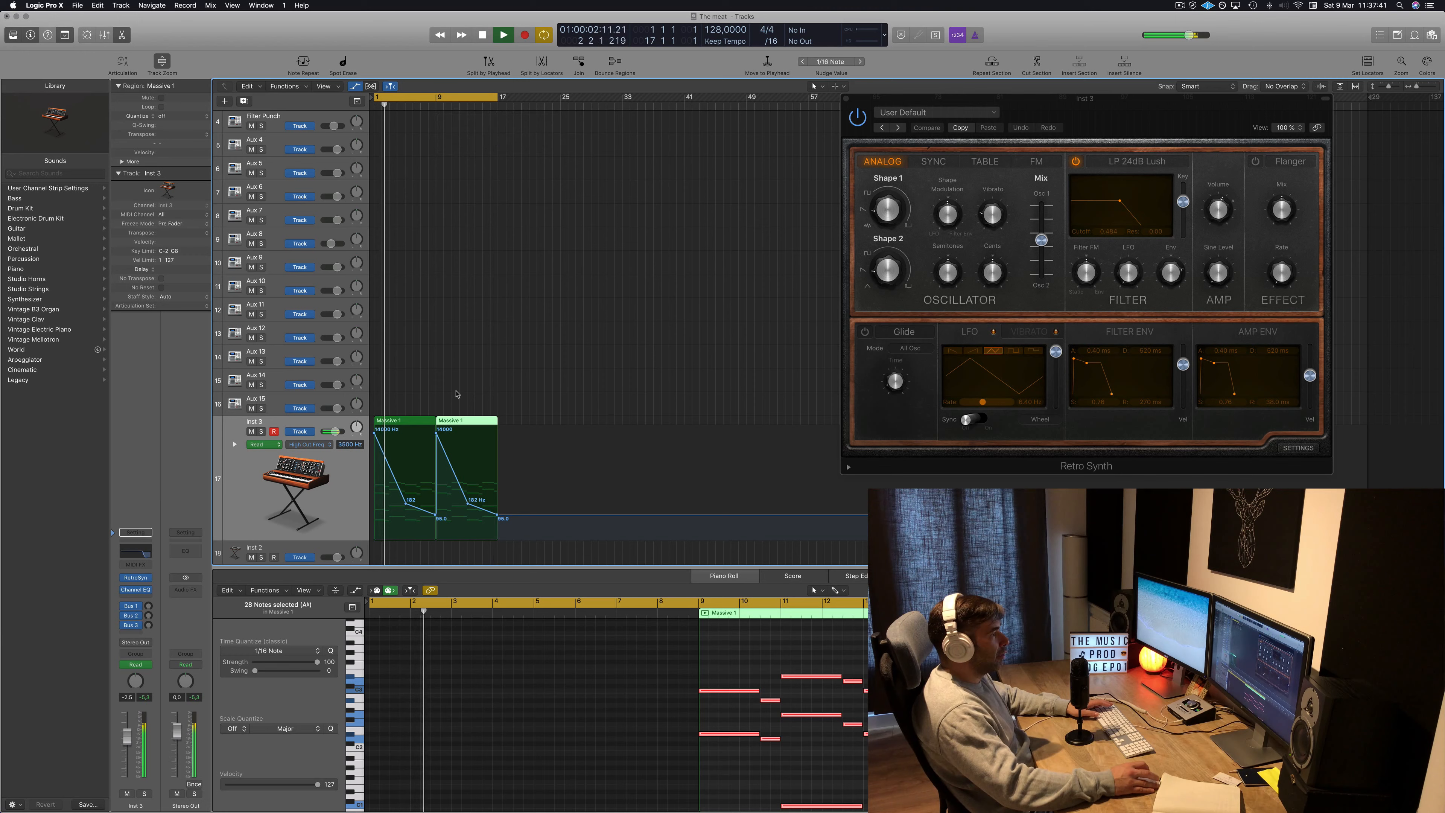
Delete the high-cut automation points in the copied lead region.
click(437, 434)
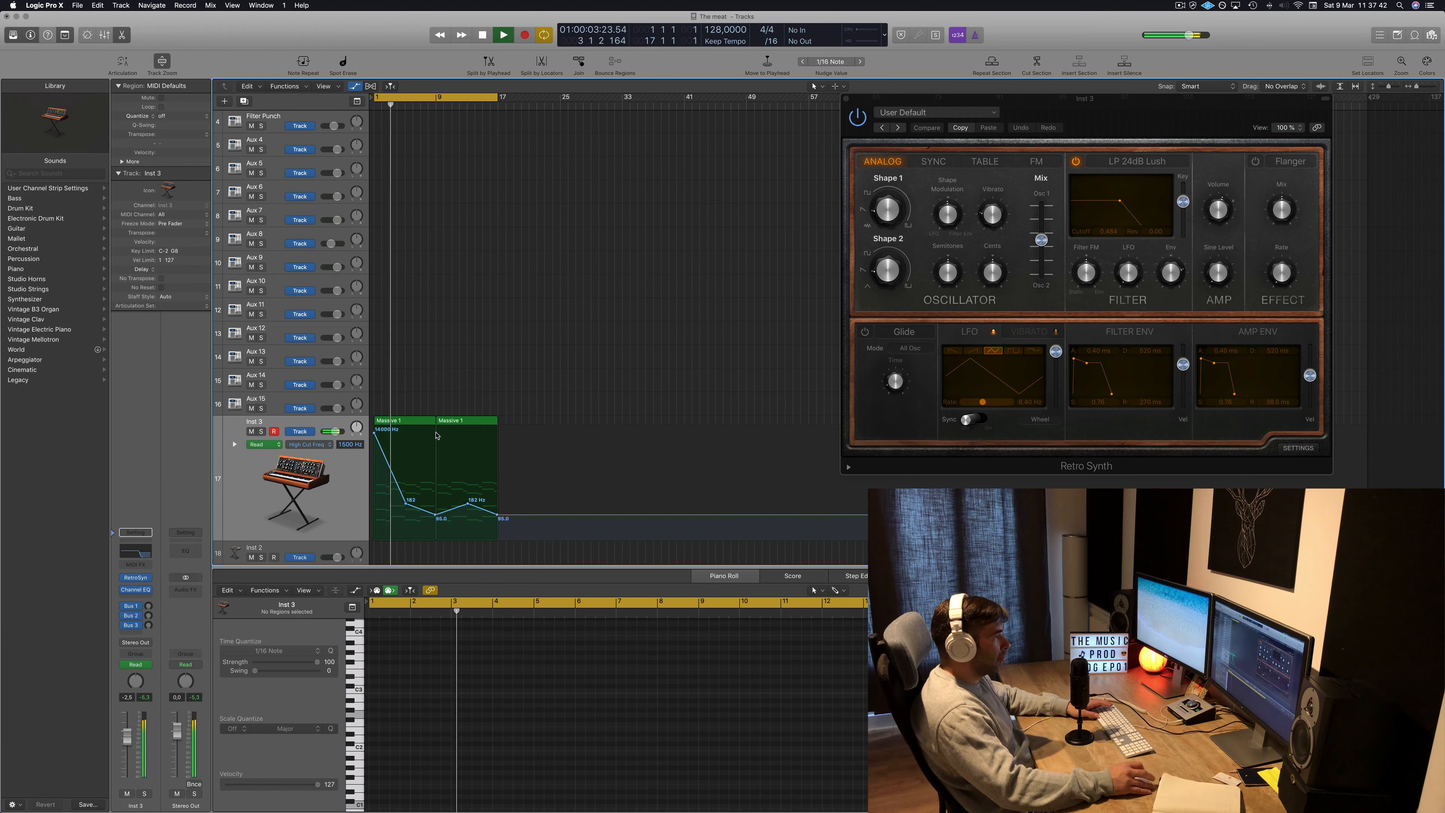
click(468, 505)
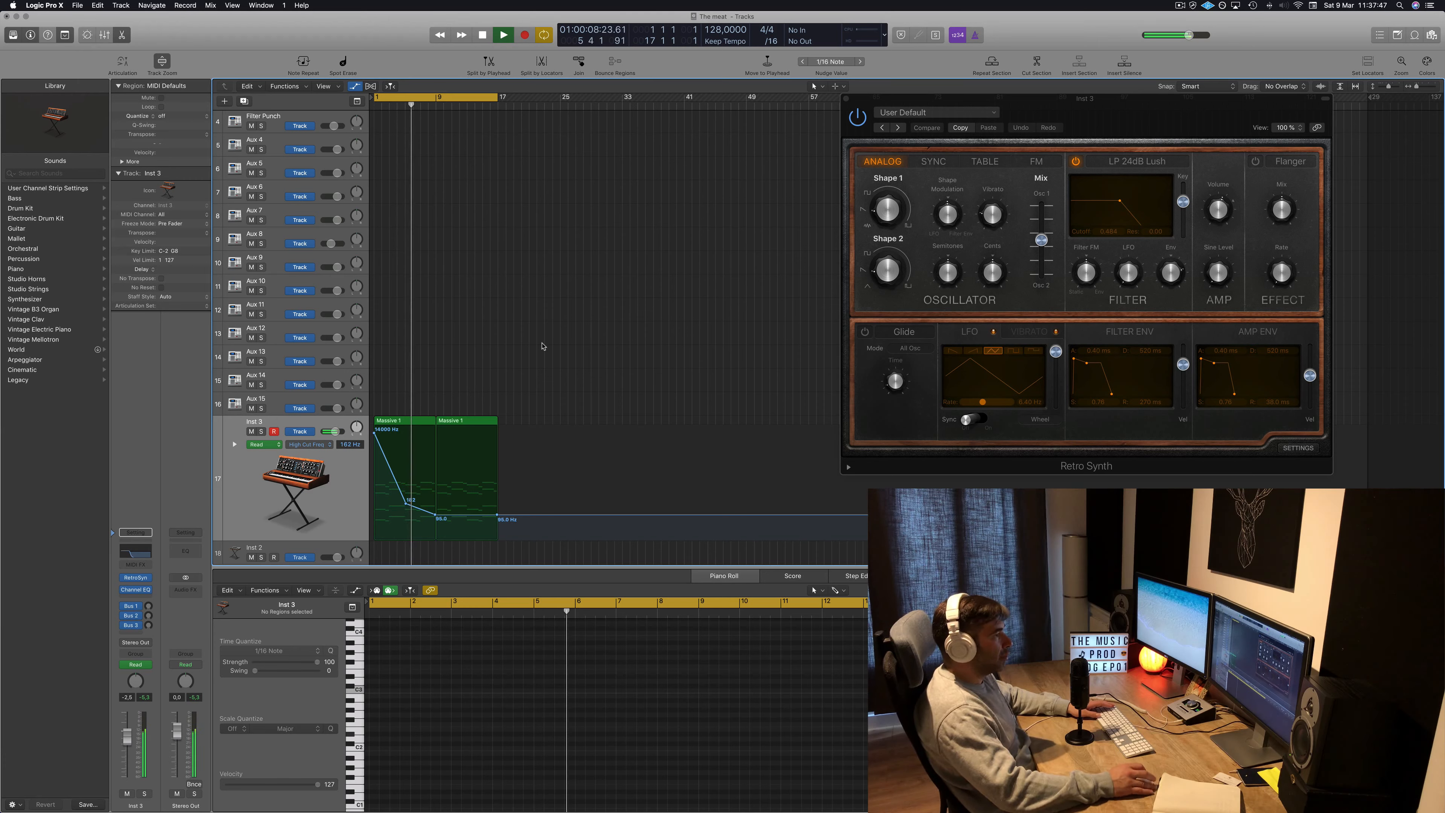
key(space)
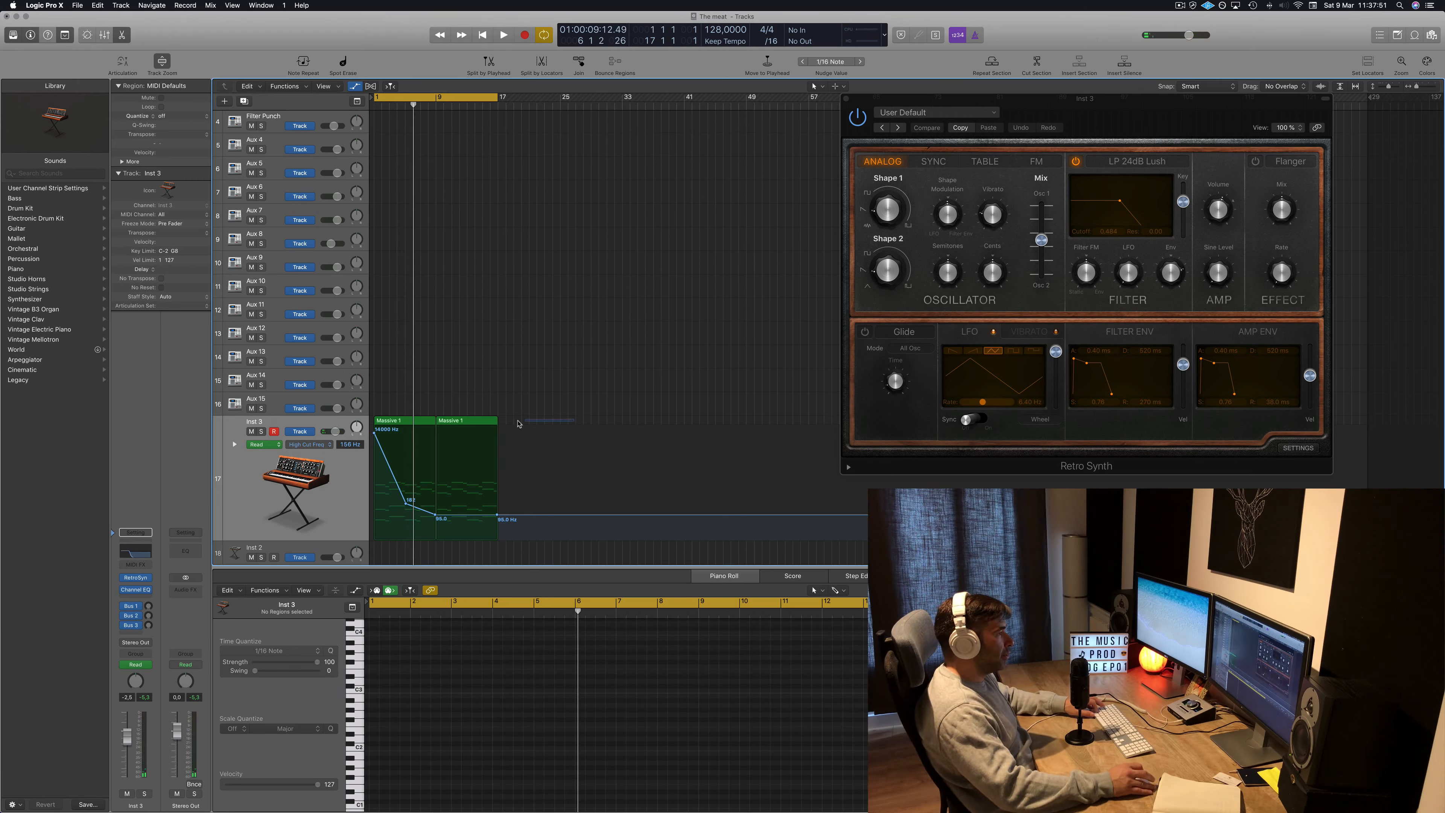
Switch to Finder and open the KEY G# 138 BPM KIT8 MIDI folder.
click(472, 421)
click(41, 793)
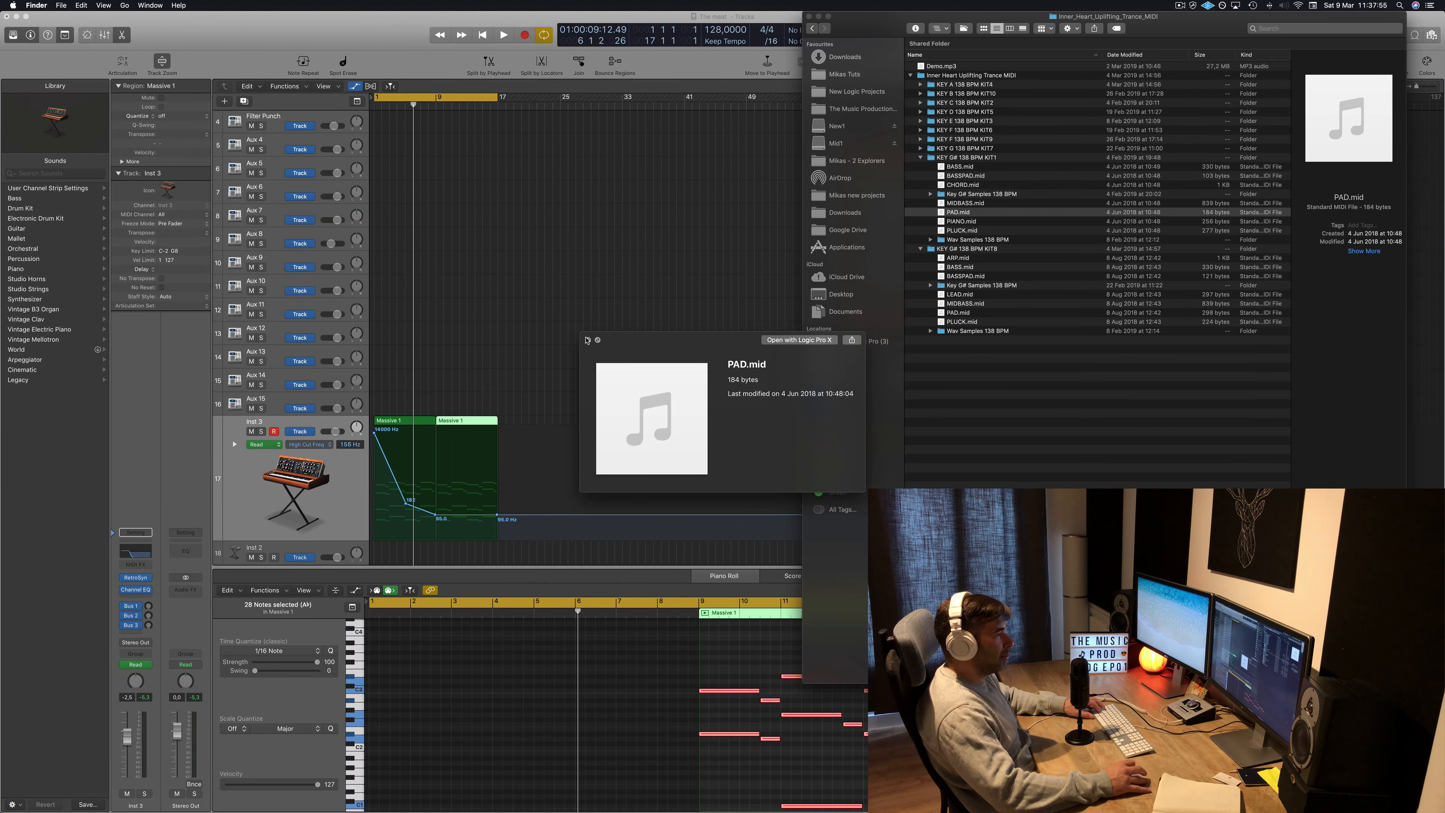
click(587, 340)
click(999, 222)
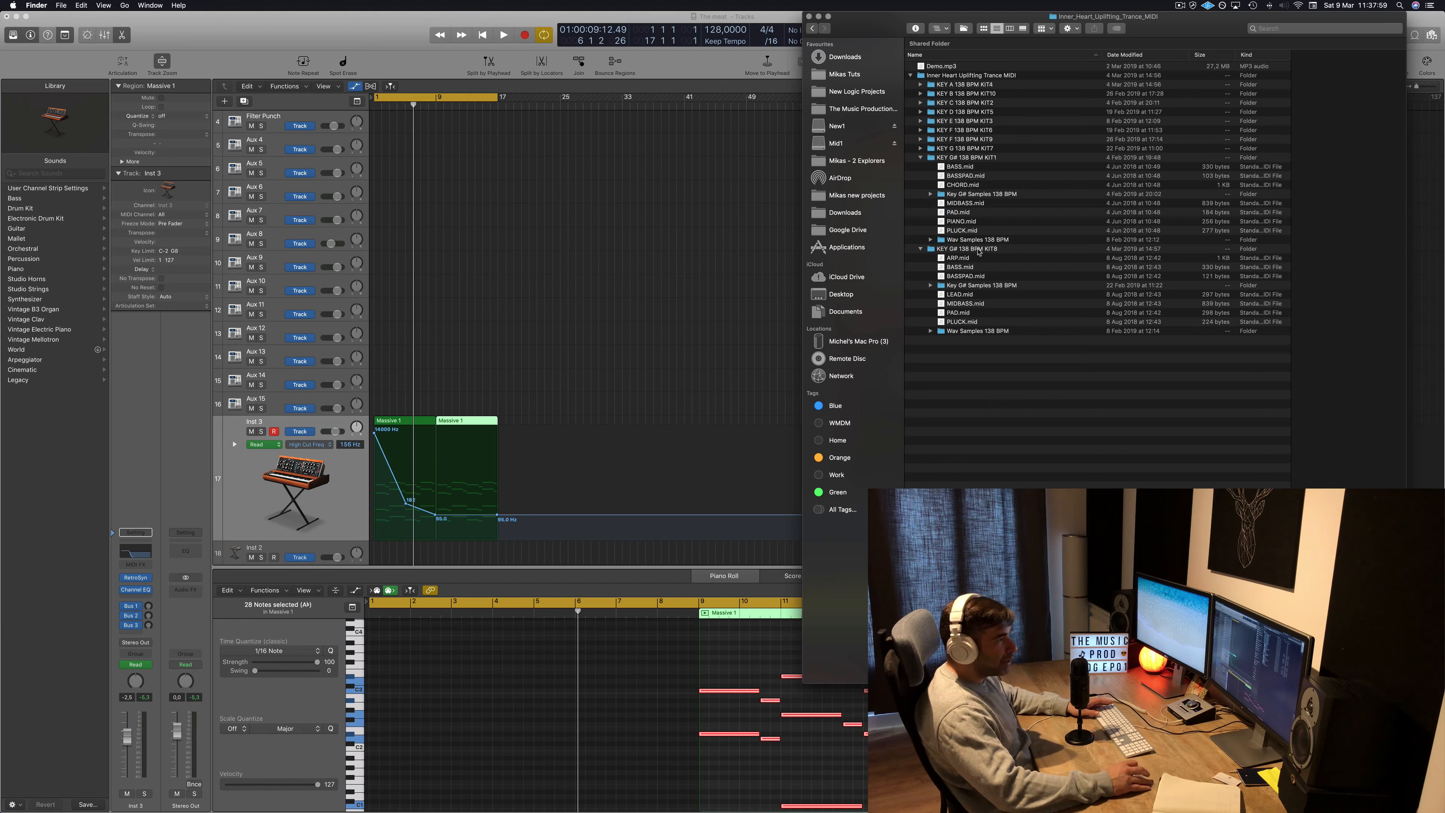
double_click(978, 251)
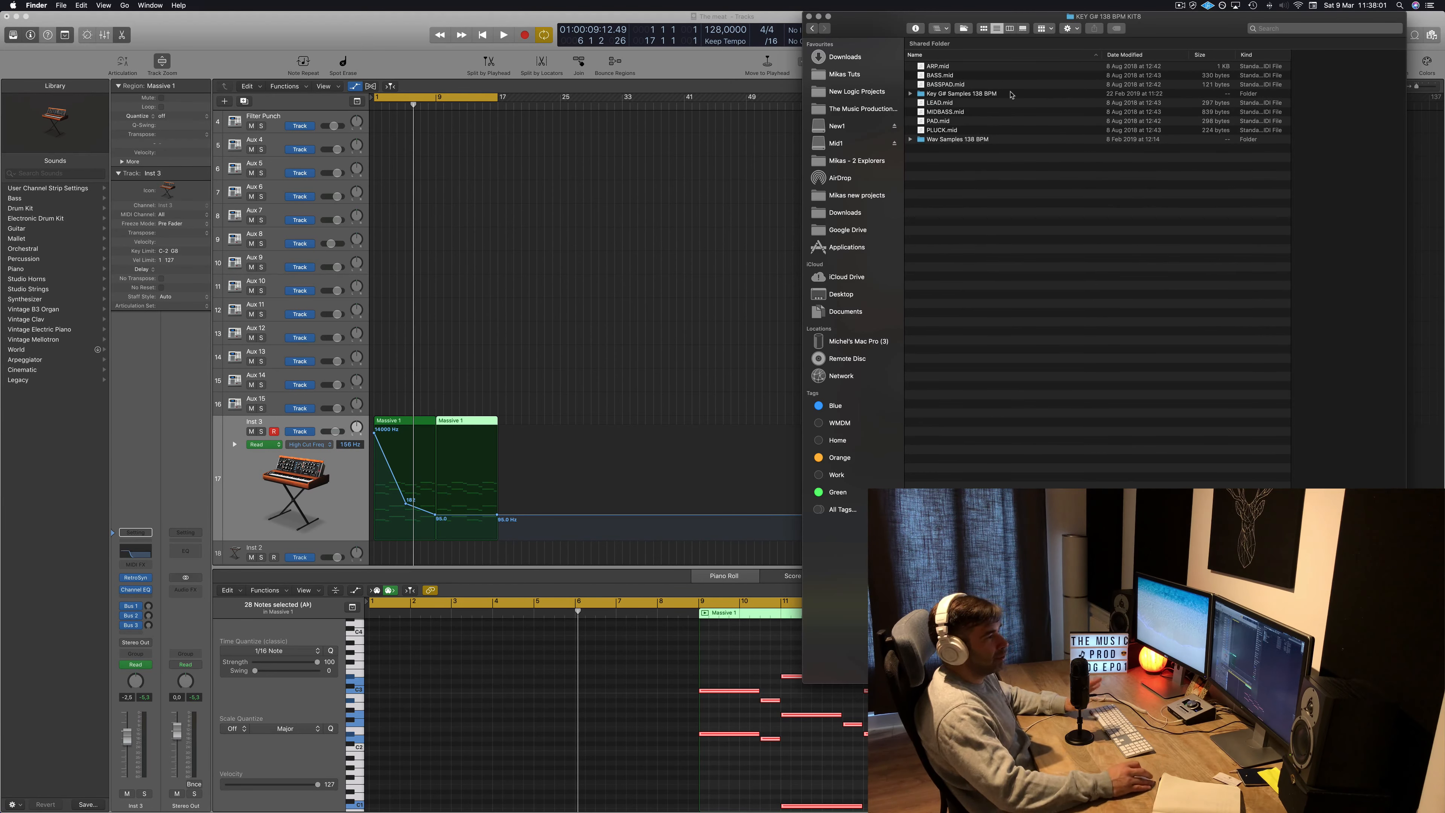
drag(1171, 25, 1162, 64)
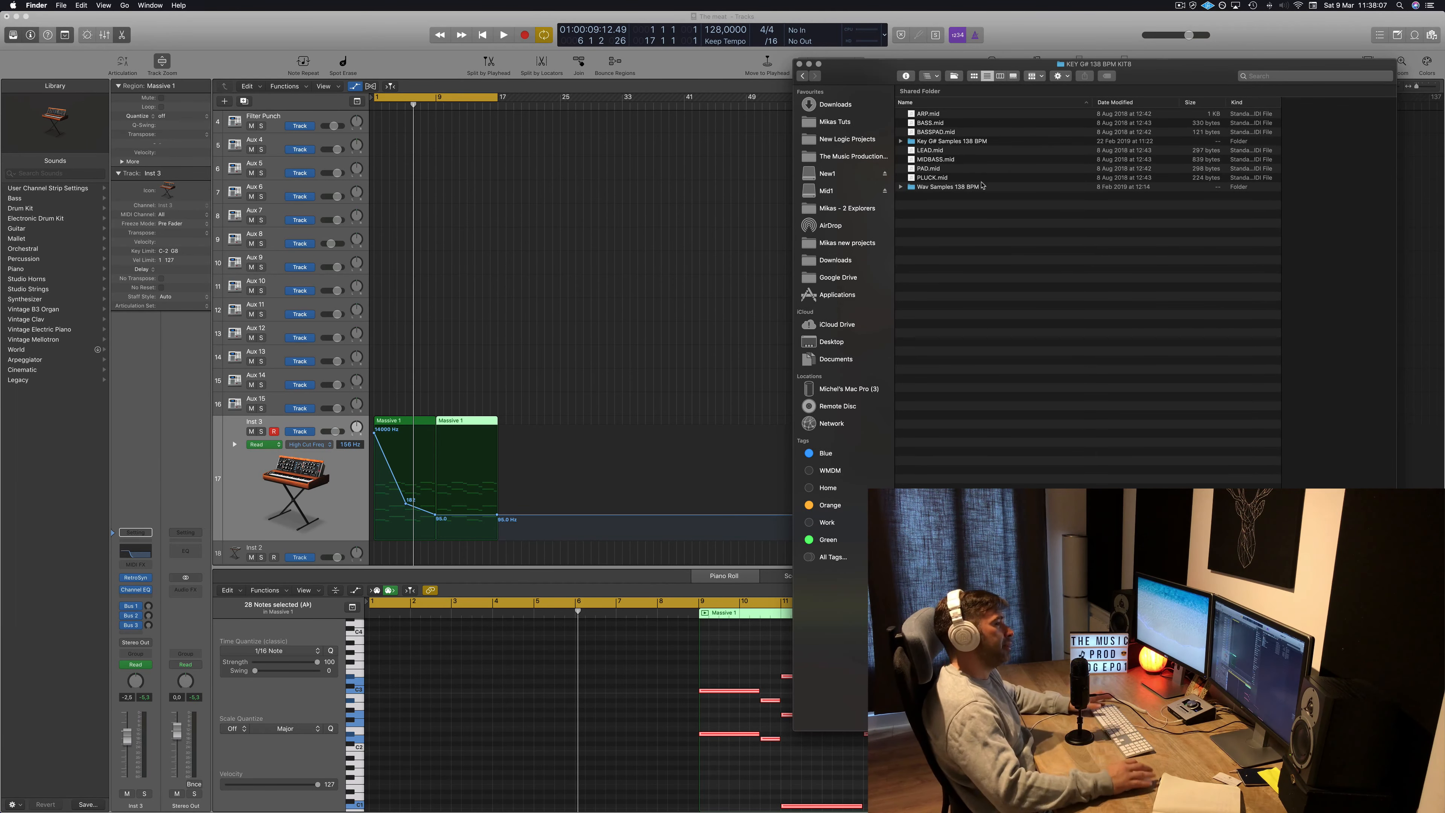
click(590, 303)
Play back the arrangement and select the Downtempo Kit 01 drum track.
key(space)
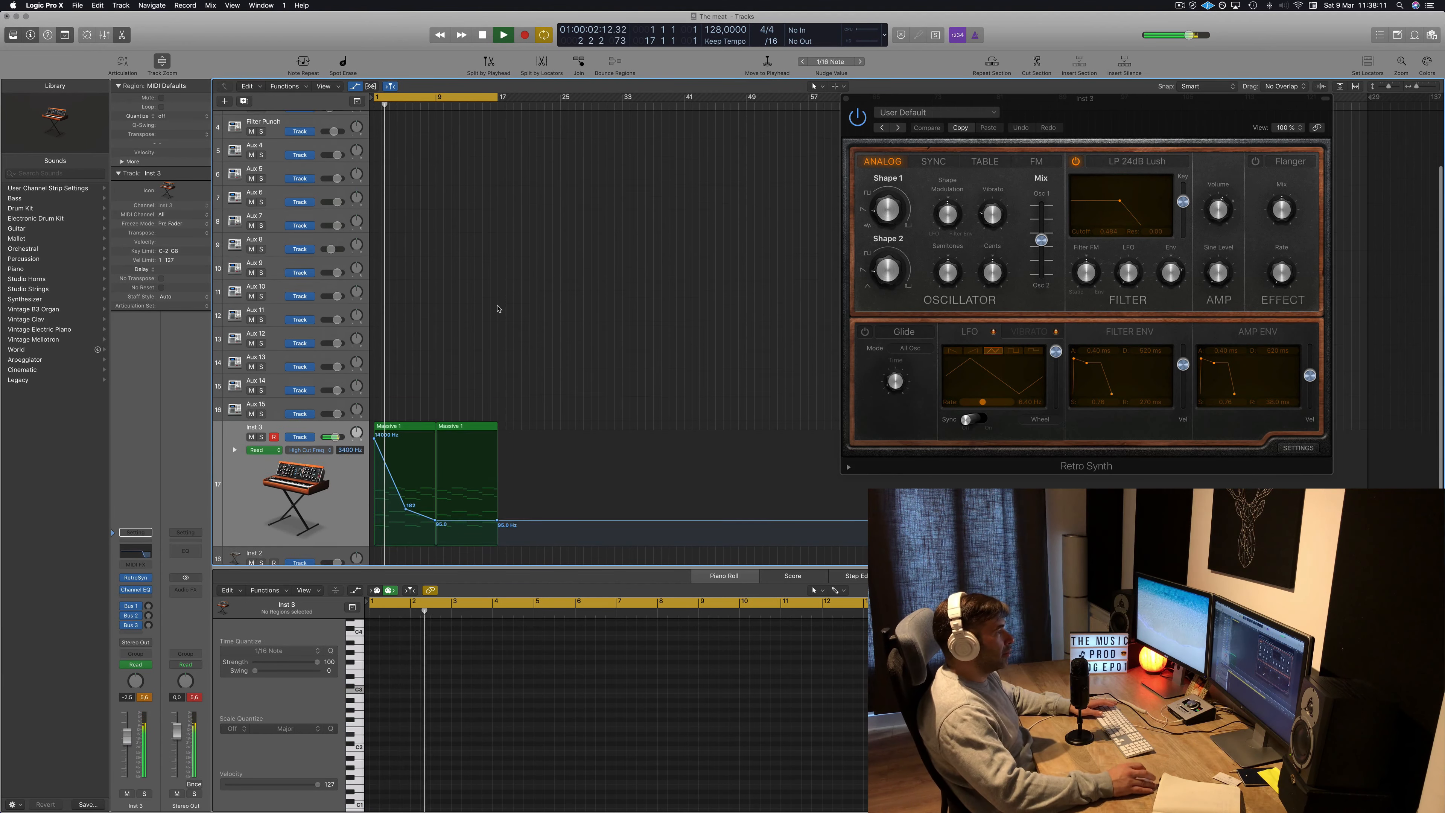
scroll(493, 256, up, 5)
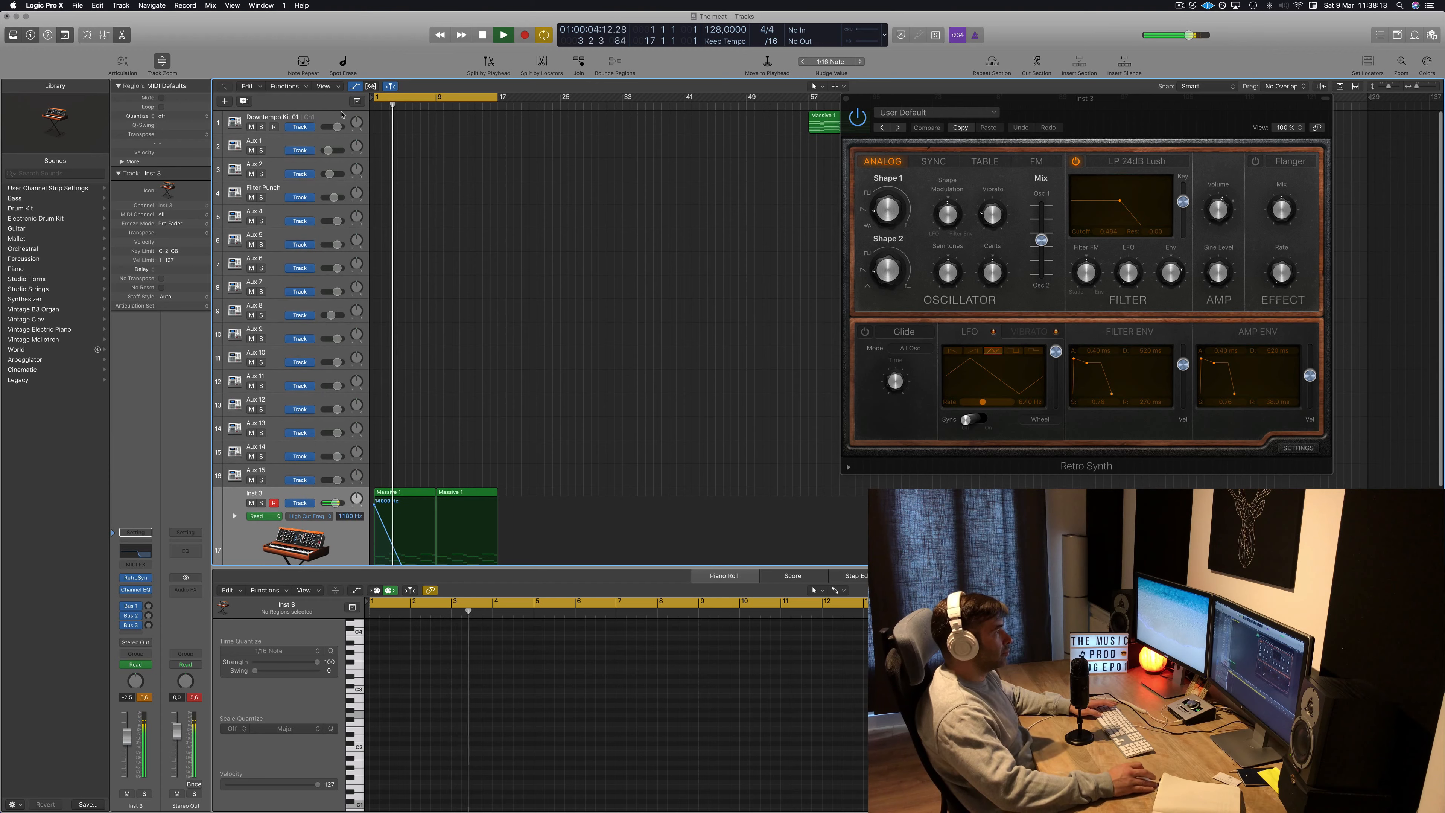
key(space)
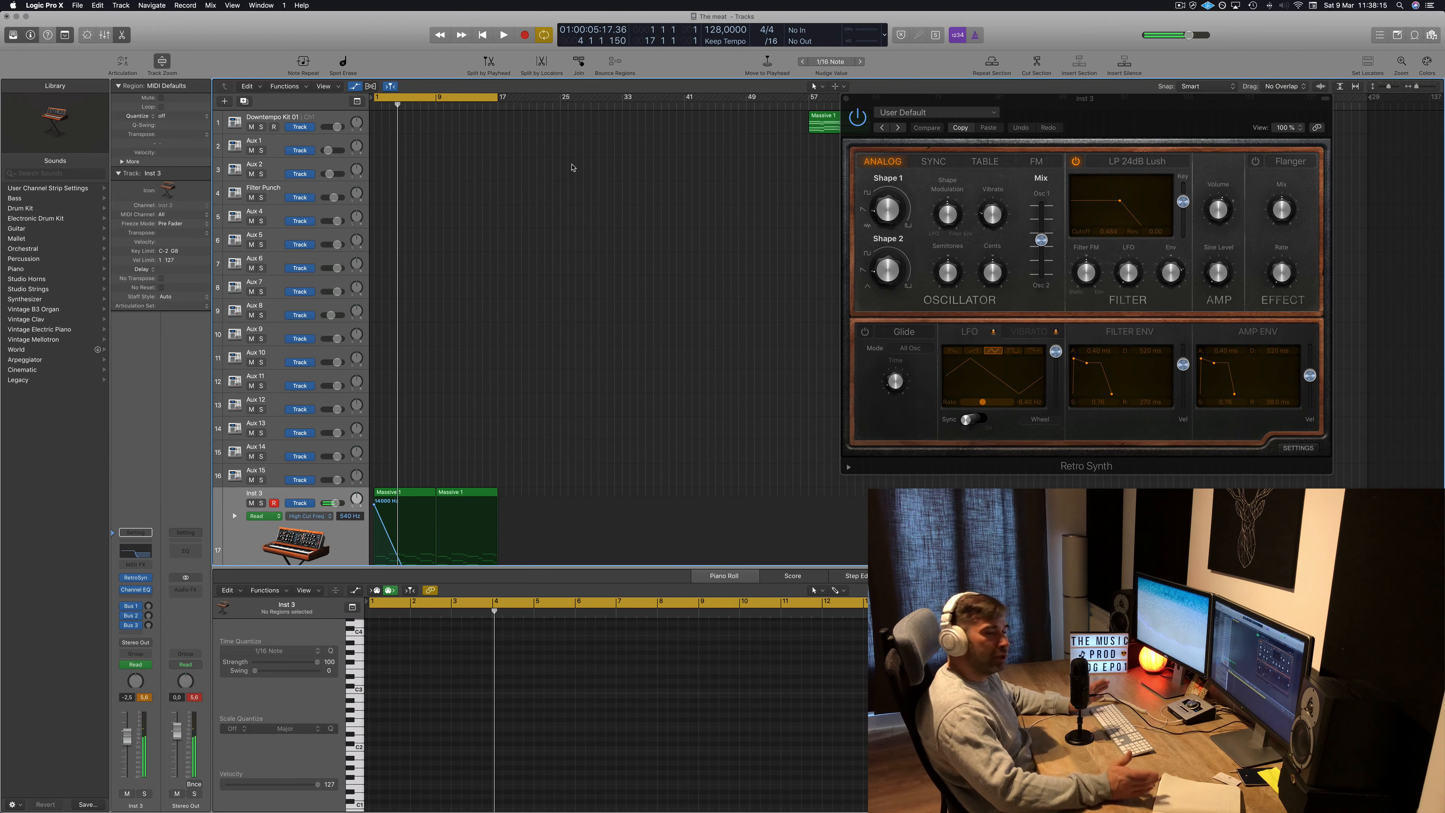
click(326, 120)
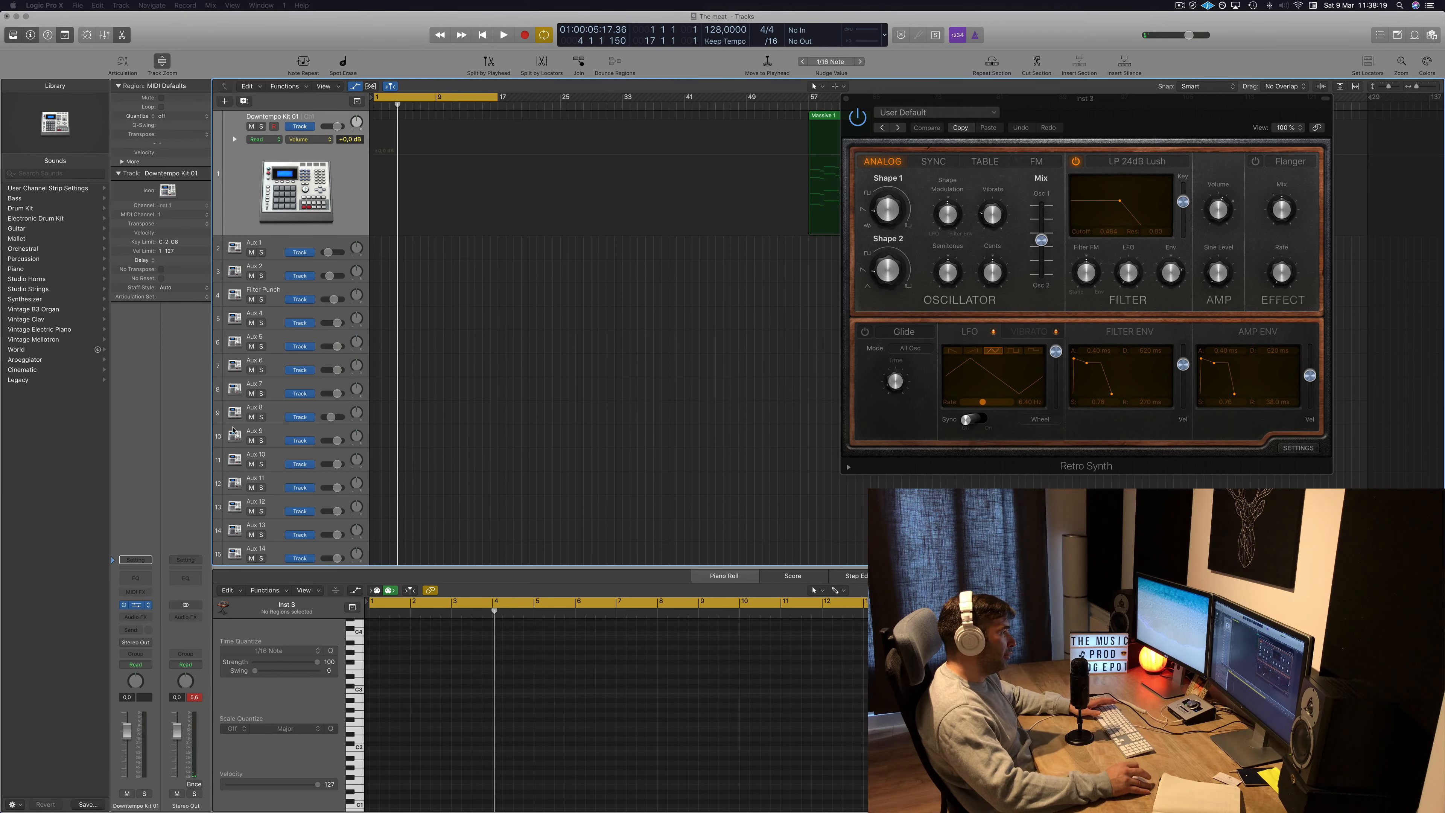
Open the drum track's Ultrabeat instrument and load the Progressive House Kit.
drag(0, 123, 604, 92)
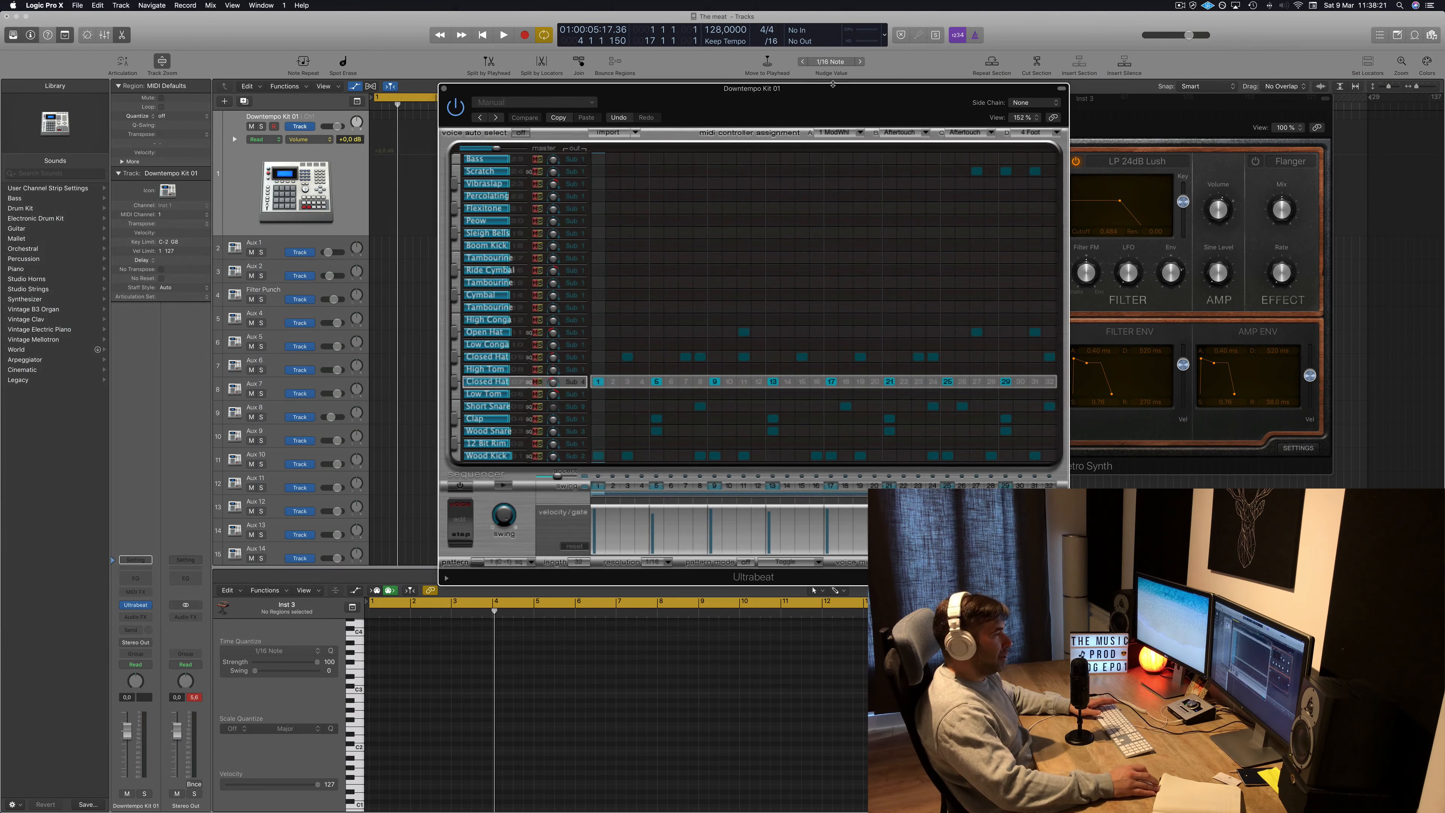
click(593, 104)
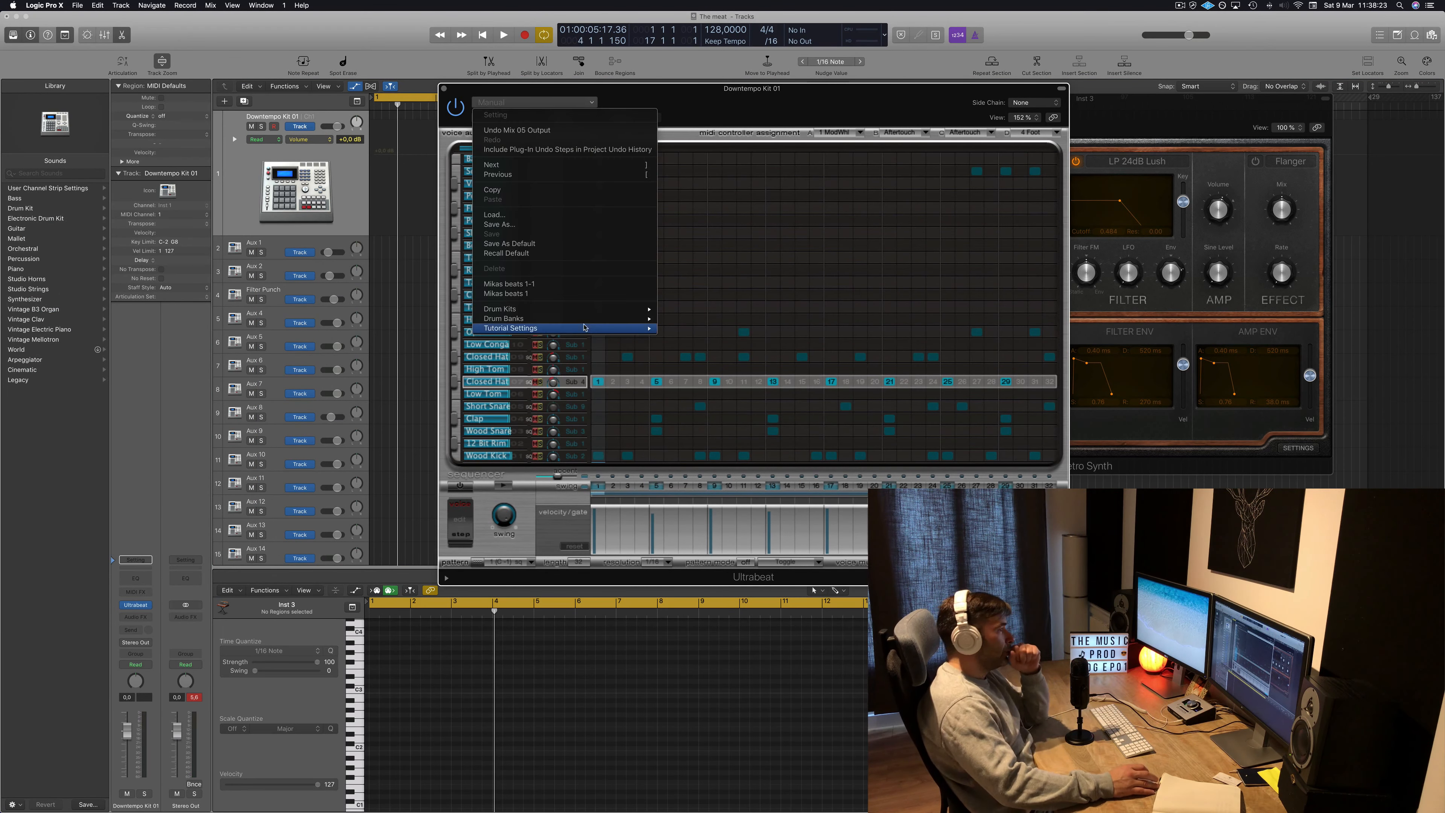
mouse_move(585, 321)
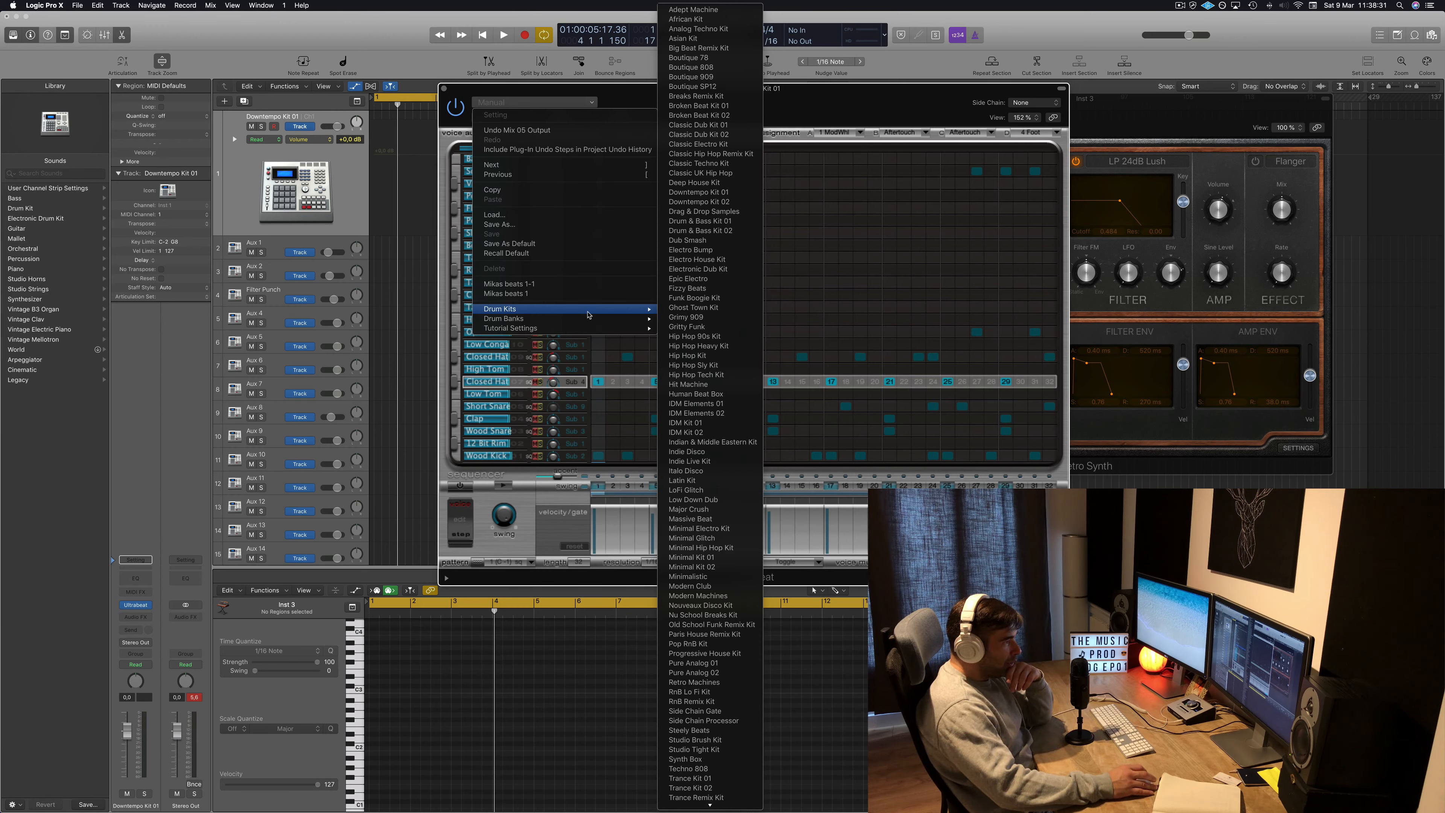
click(705, 653)
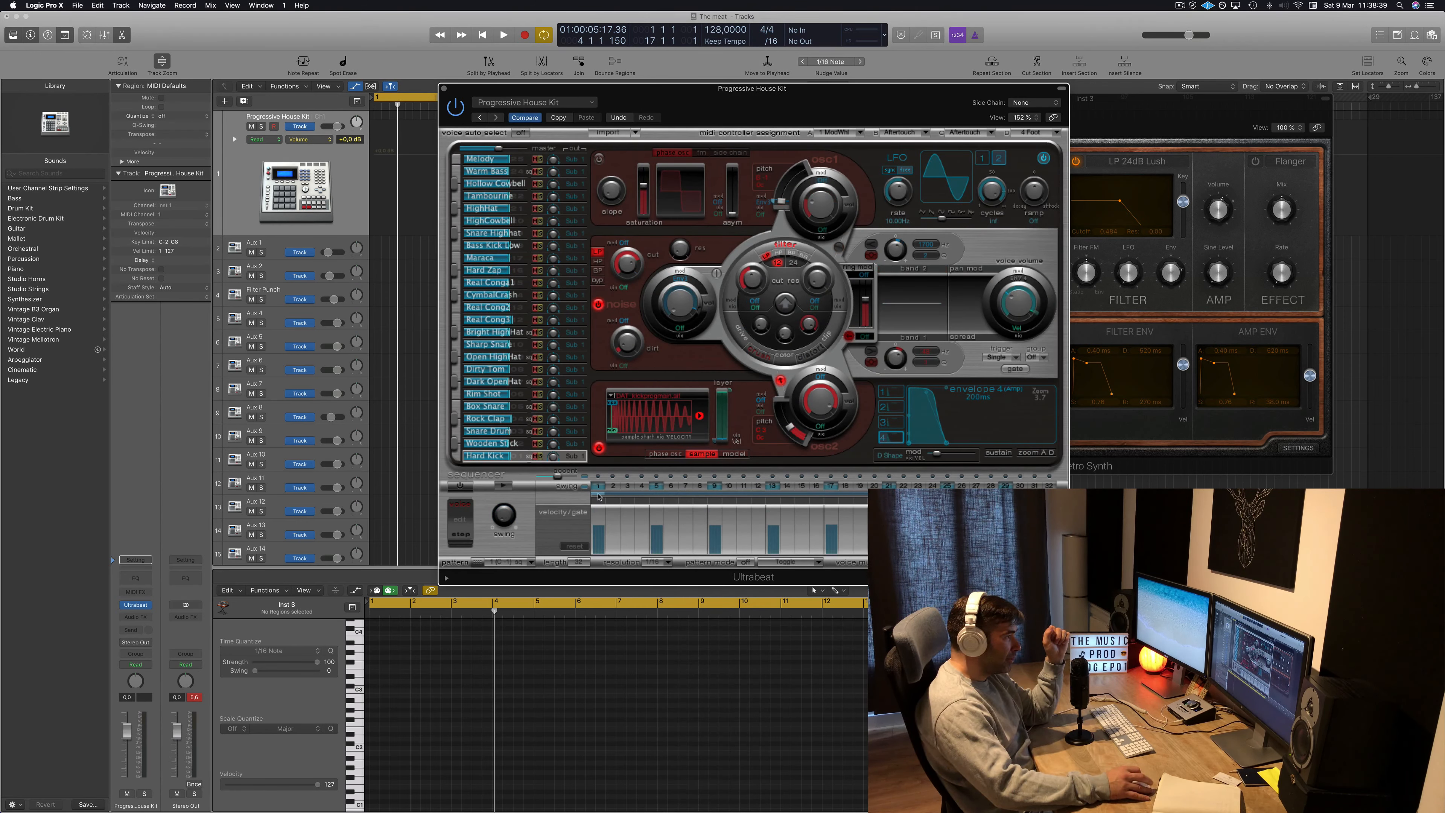
Show Ultrabeat's step sequencer, switch it on and play the pattern.
click(1054, 562)
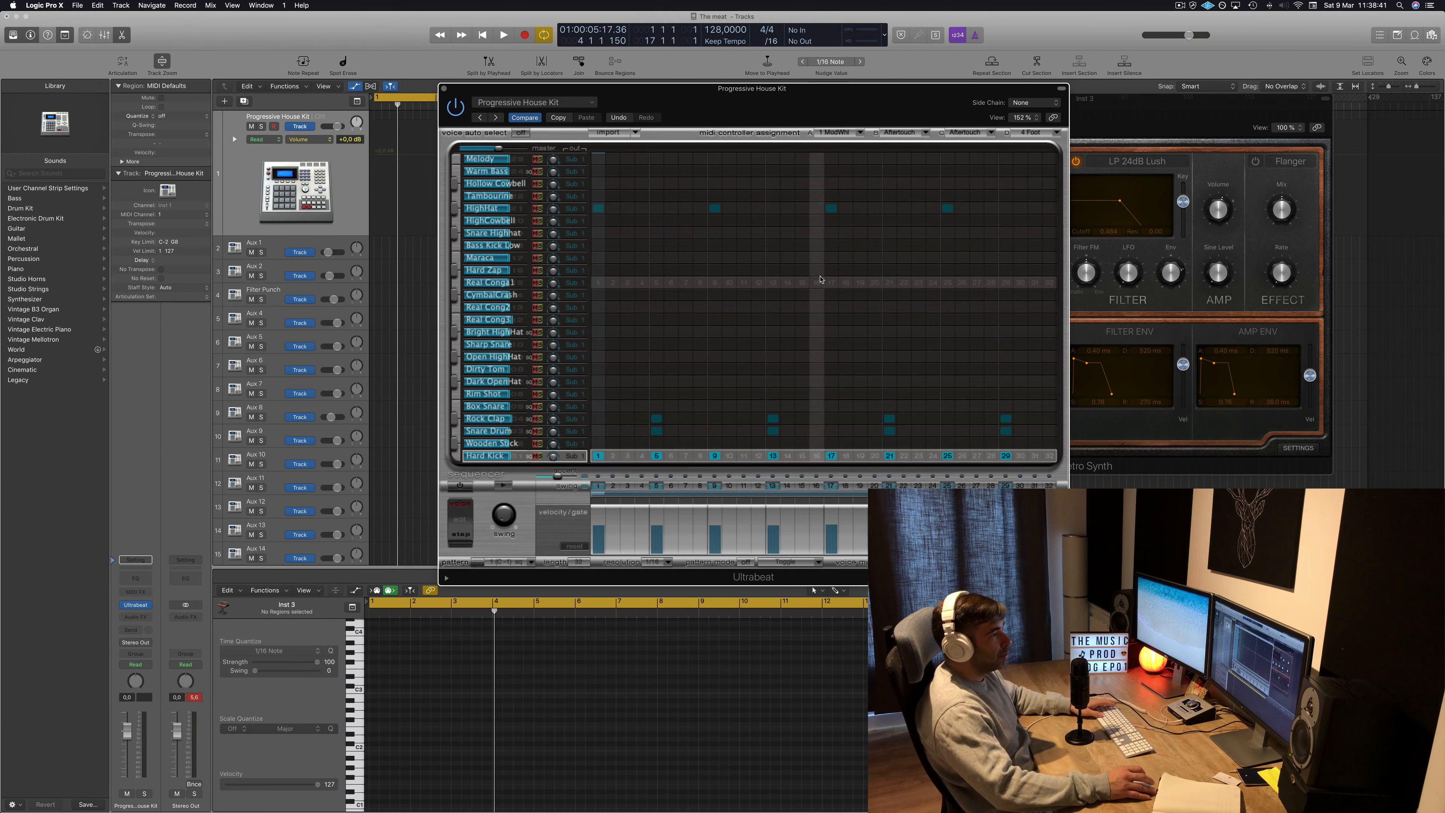
key(space)
key(space)
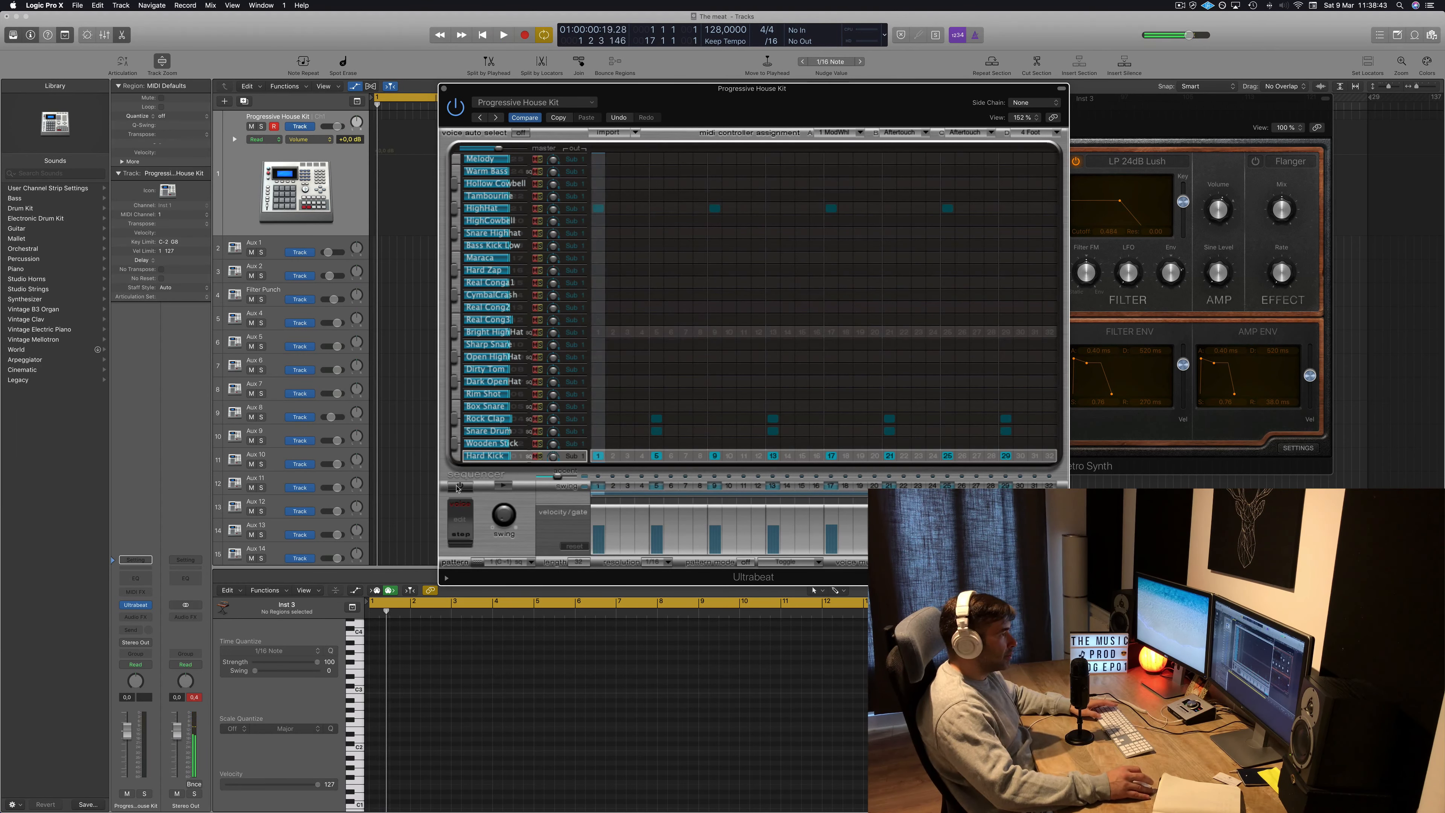
click(458, 487)
key(space)
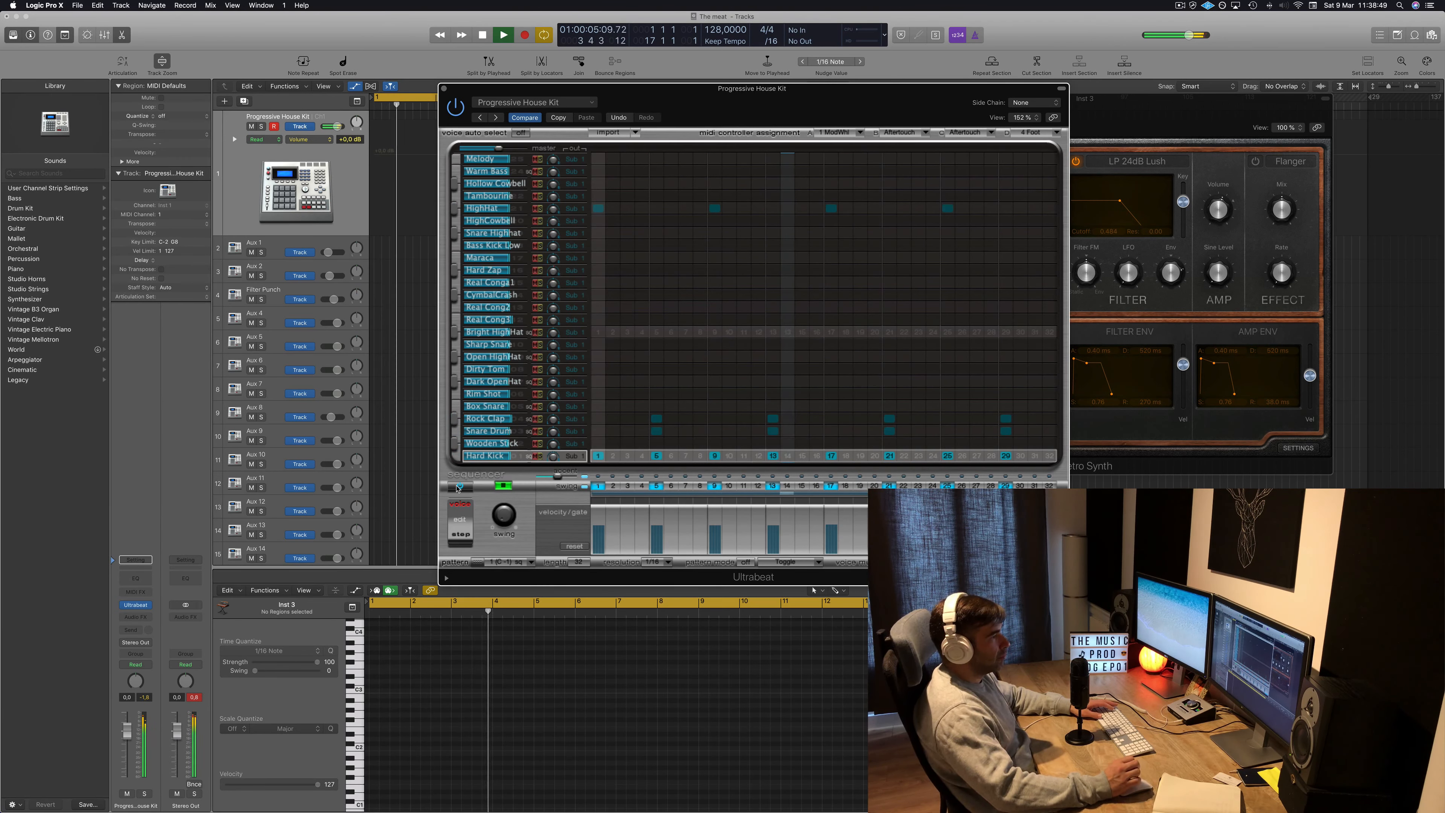
Drag the Ultrabeat pattern onto the drum track in the arrangement and play it back.
drag(807, 106, 1072, 136)
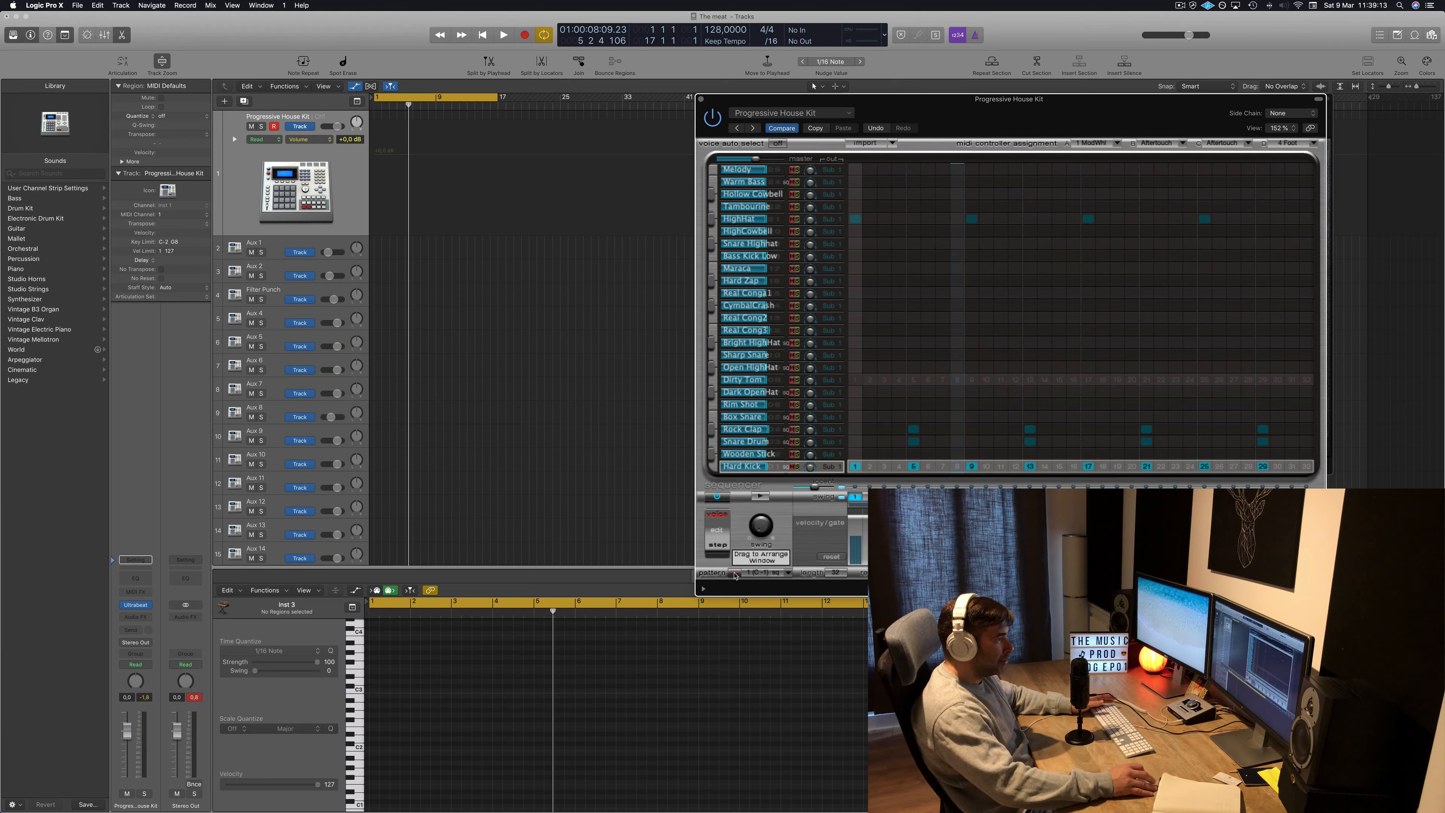
mouse_move(734, 575)
mouse_down()
mouse_move(449, 181)
mouse_move(380, 130)
mouse_move(374, 143)
mouse_move(381, 116)
mouse_move(442, 119)
mouse_up()
key(super+a)
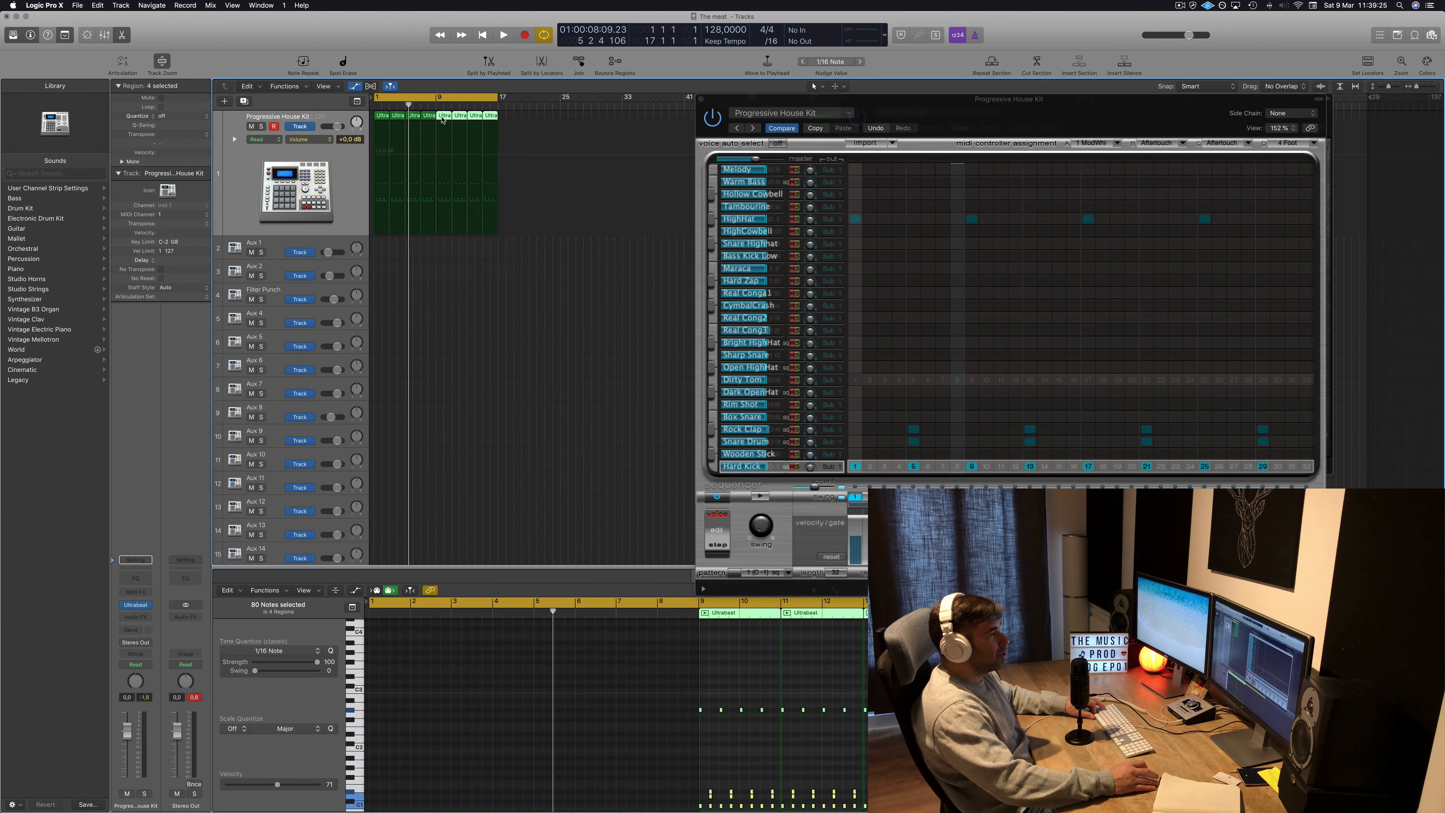
key(Return)
key(space)
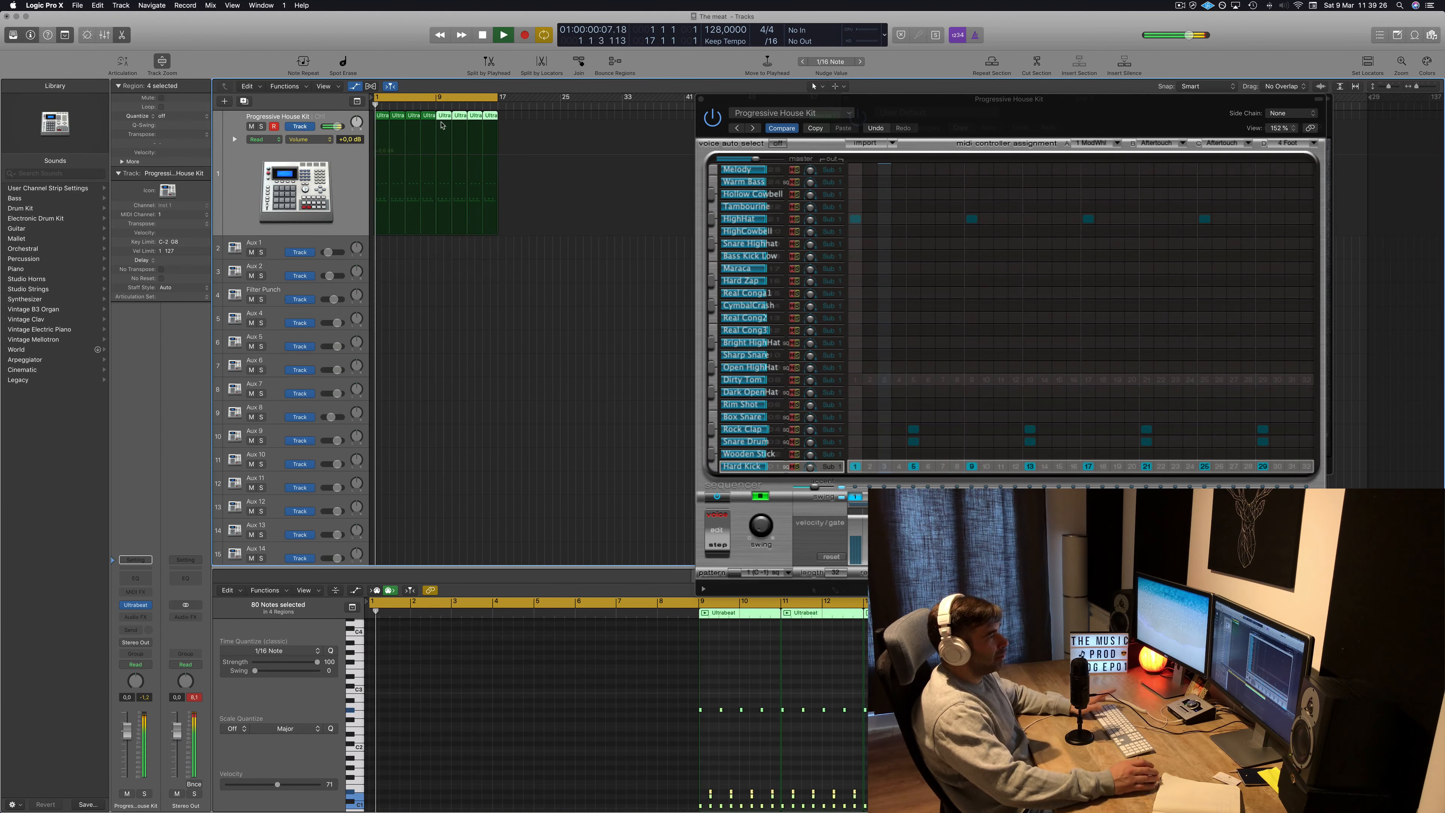
Close Ultrabeat and move the Retro Synth window aside.
click(702, 98)
click(643, 305)
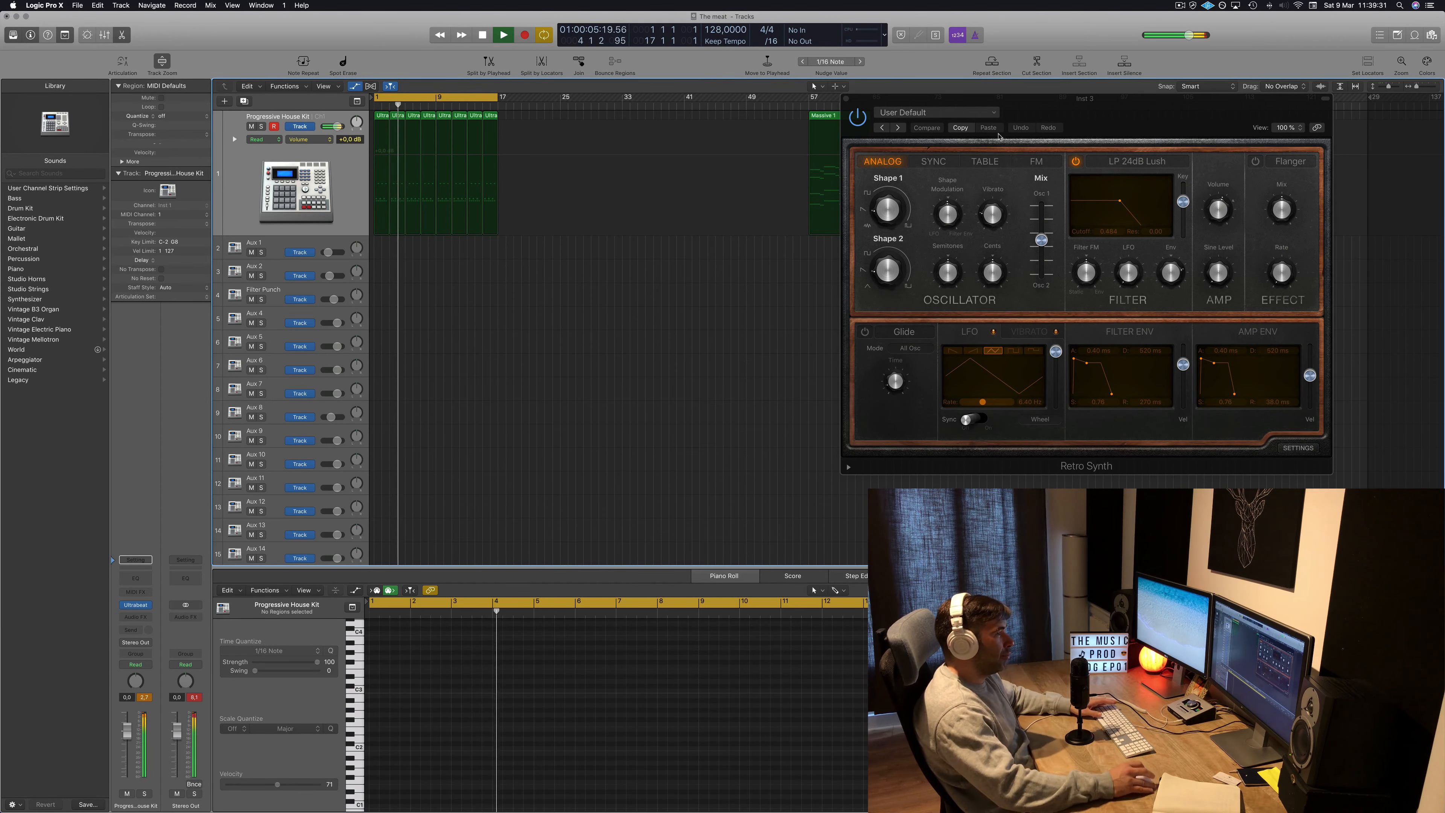
drag(1116, 116, 1263, 126)
key(space)
On the Inst 6 Channel EQ, set a 2000 Hz high cut and enable a 67 Hz low cut.
scroll(559, 343, down, 3)
scroll(558, 342, down, 3)
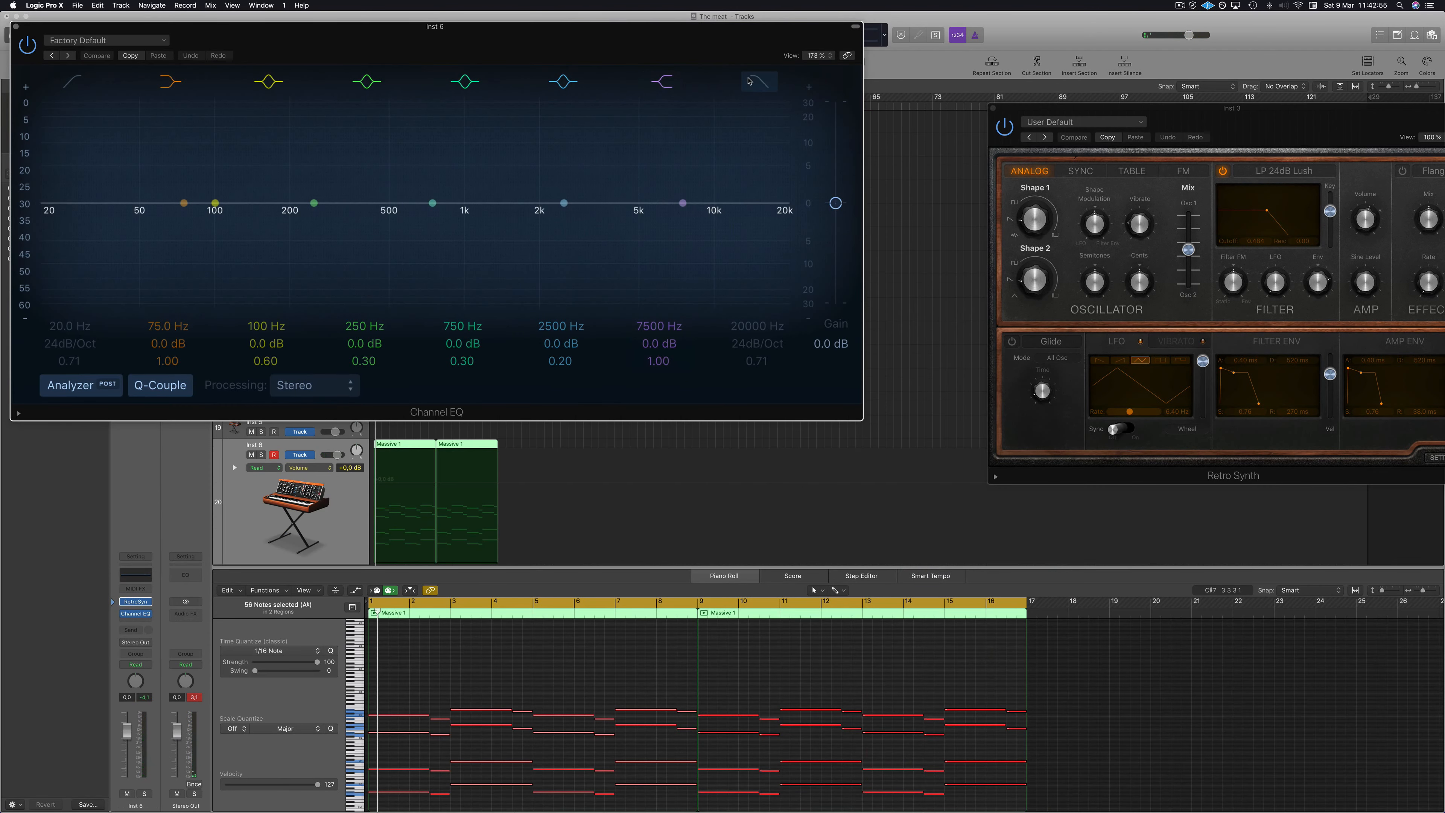
drag(788, 203, 539, 188)
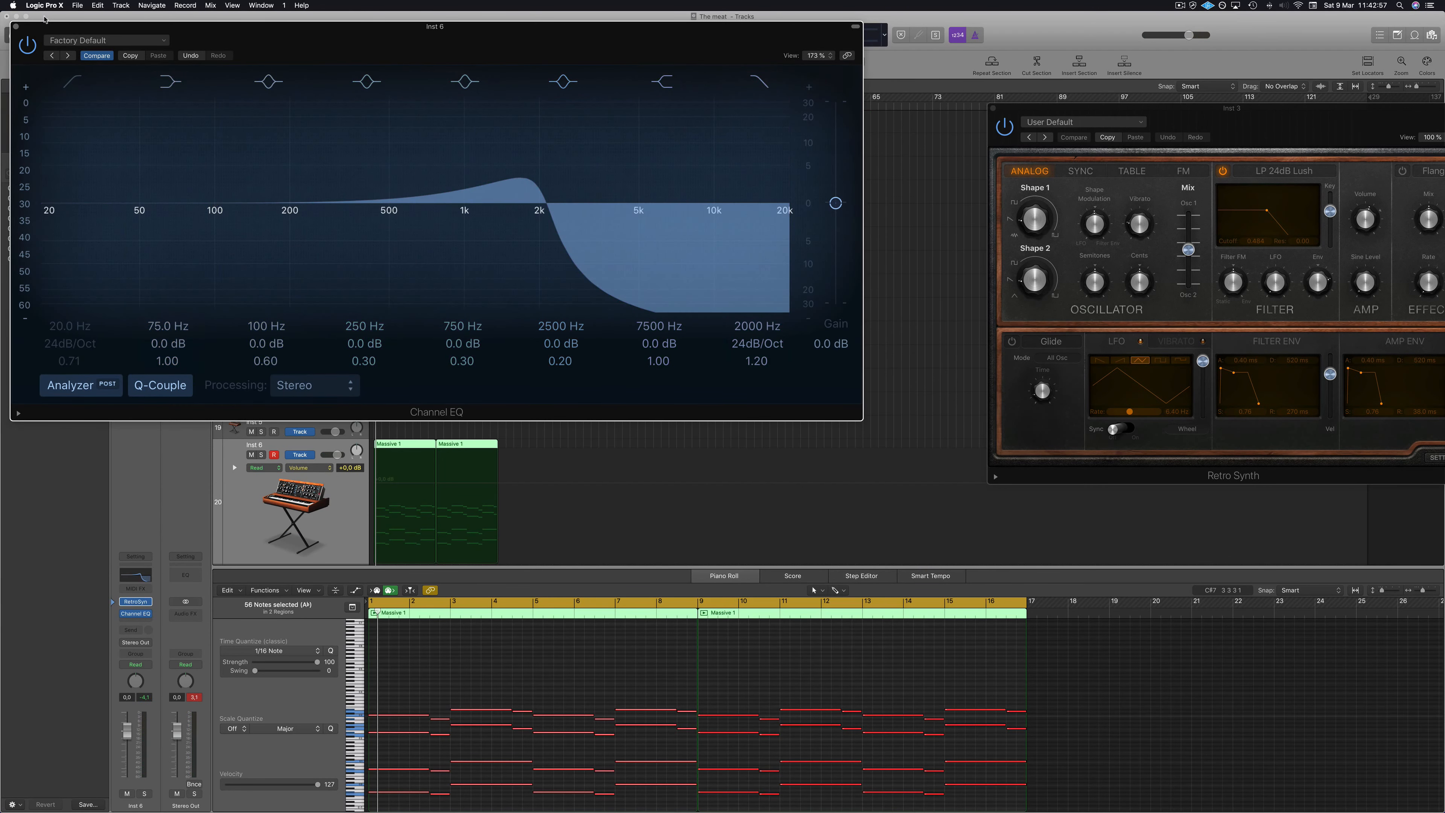
click(72, 83)
drag(55, 208, 210, 201)
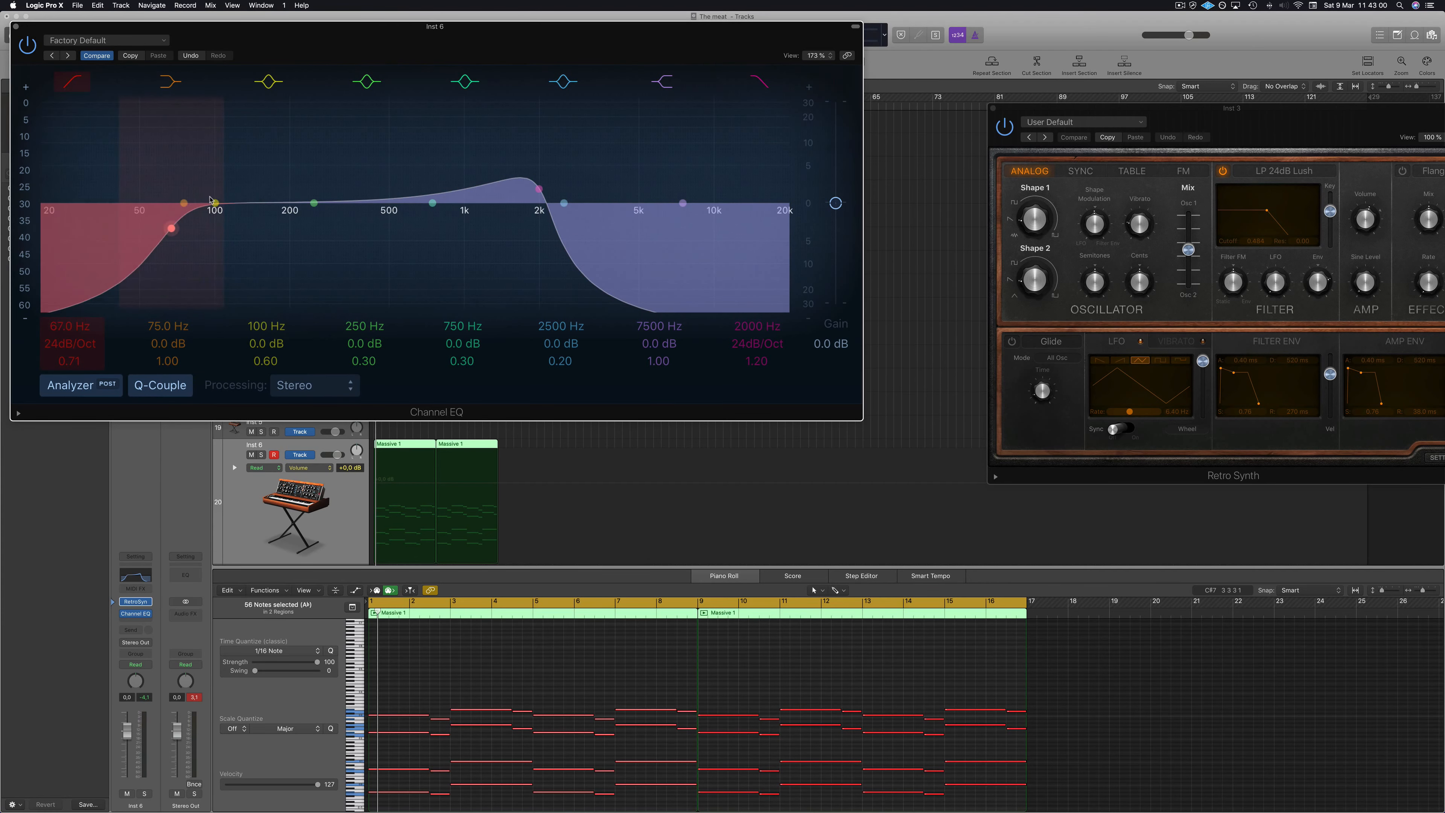
click(15, 27)
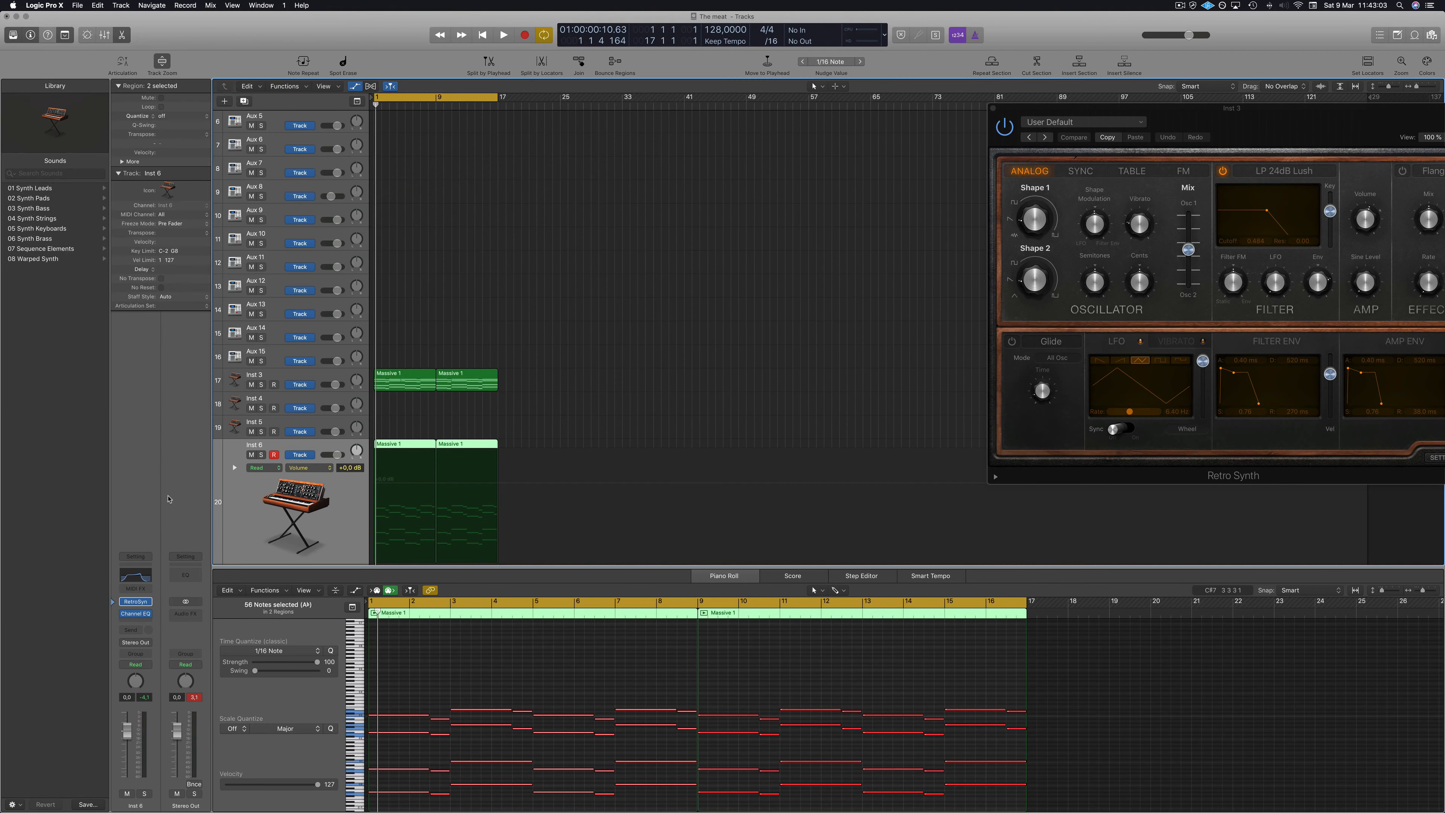
Insert an Arpeggiator MIDI effect on Inst 6 and play the arpeggiated part.
click(143, 590)
click(143, 602)
key(space)
drag(259, 29, 824, 151)
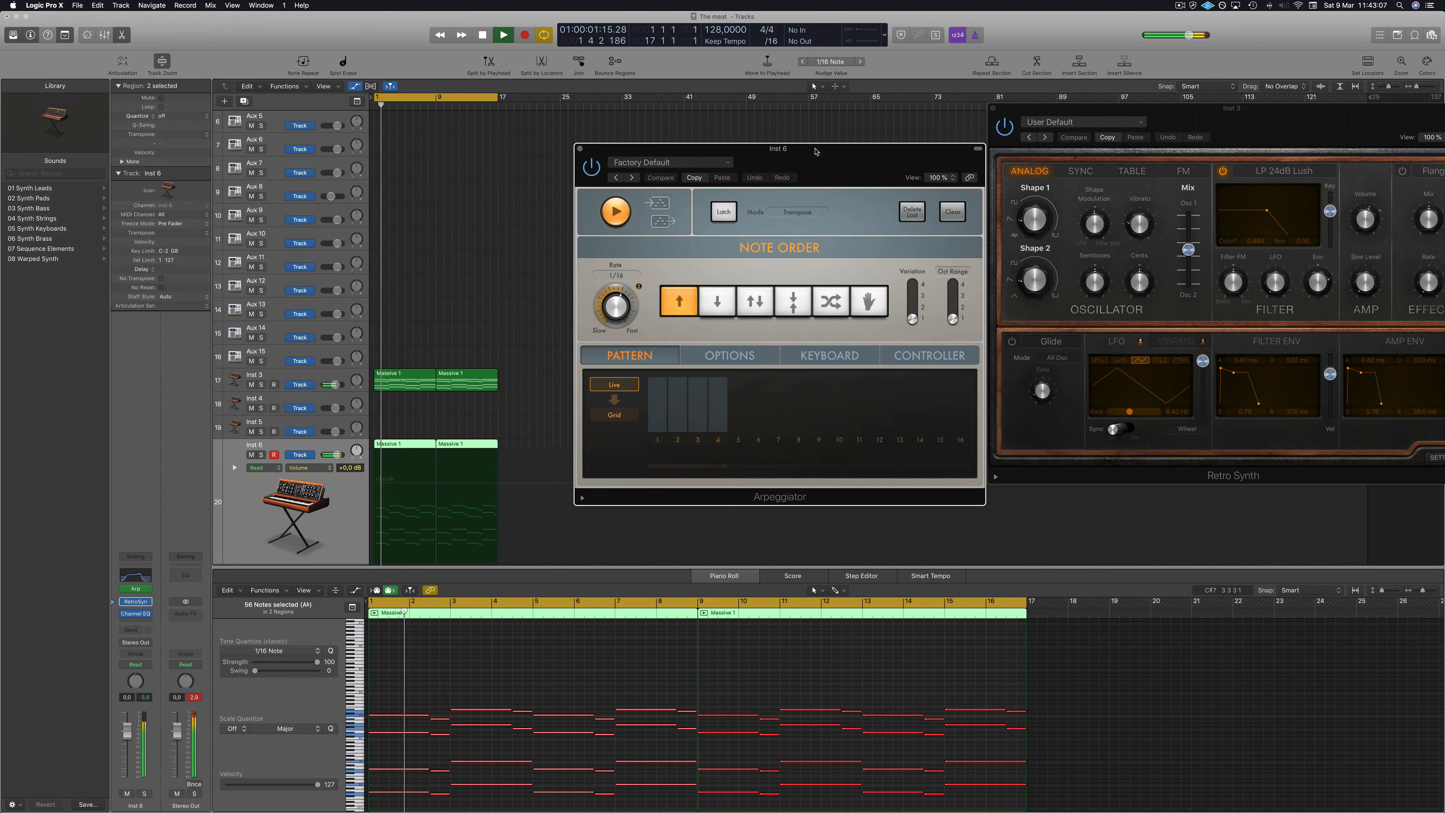
click(580, 149)
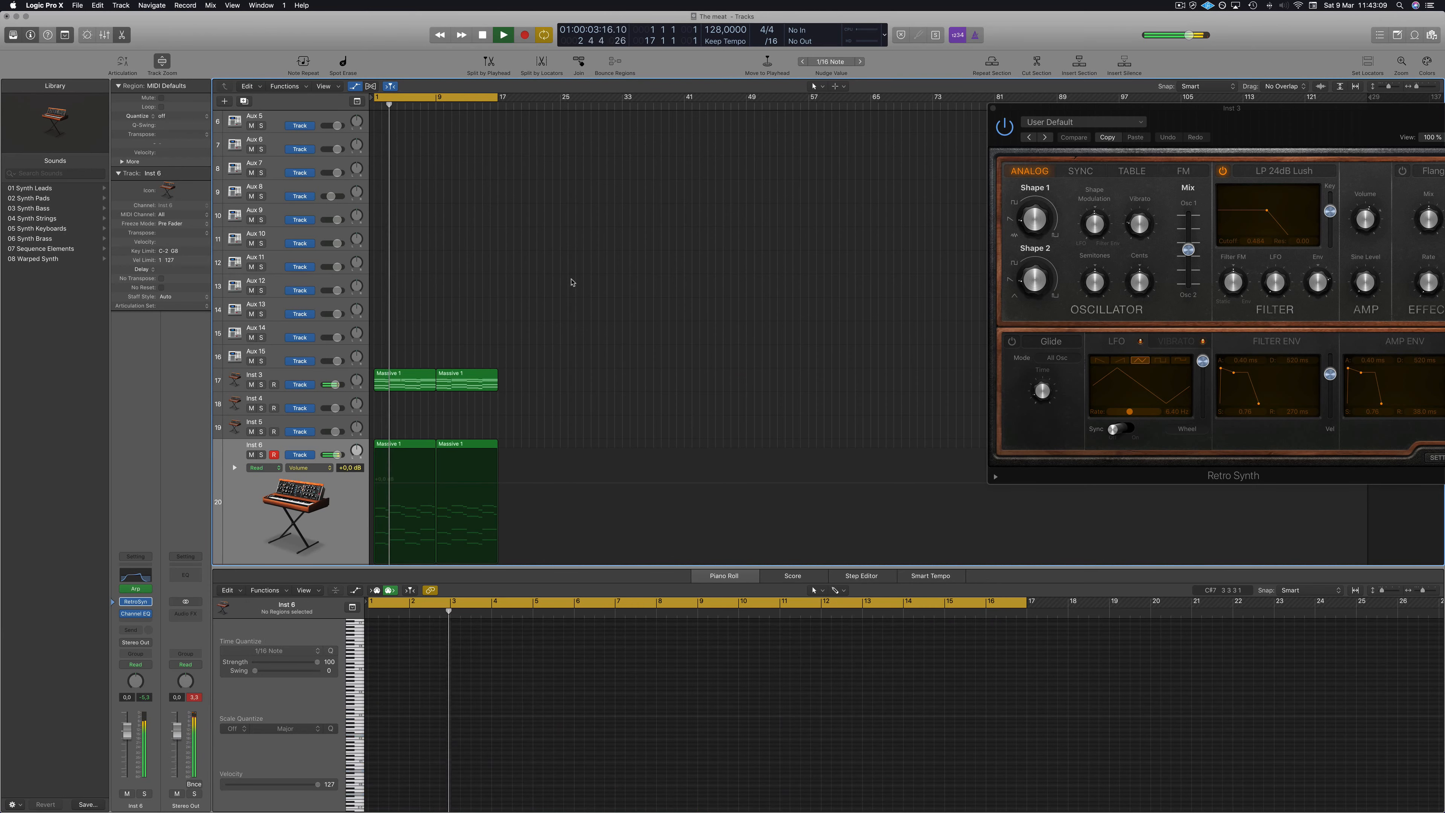
key(space)
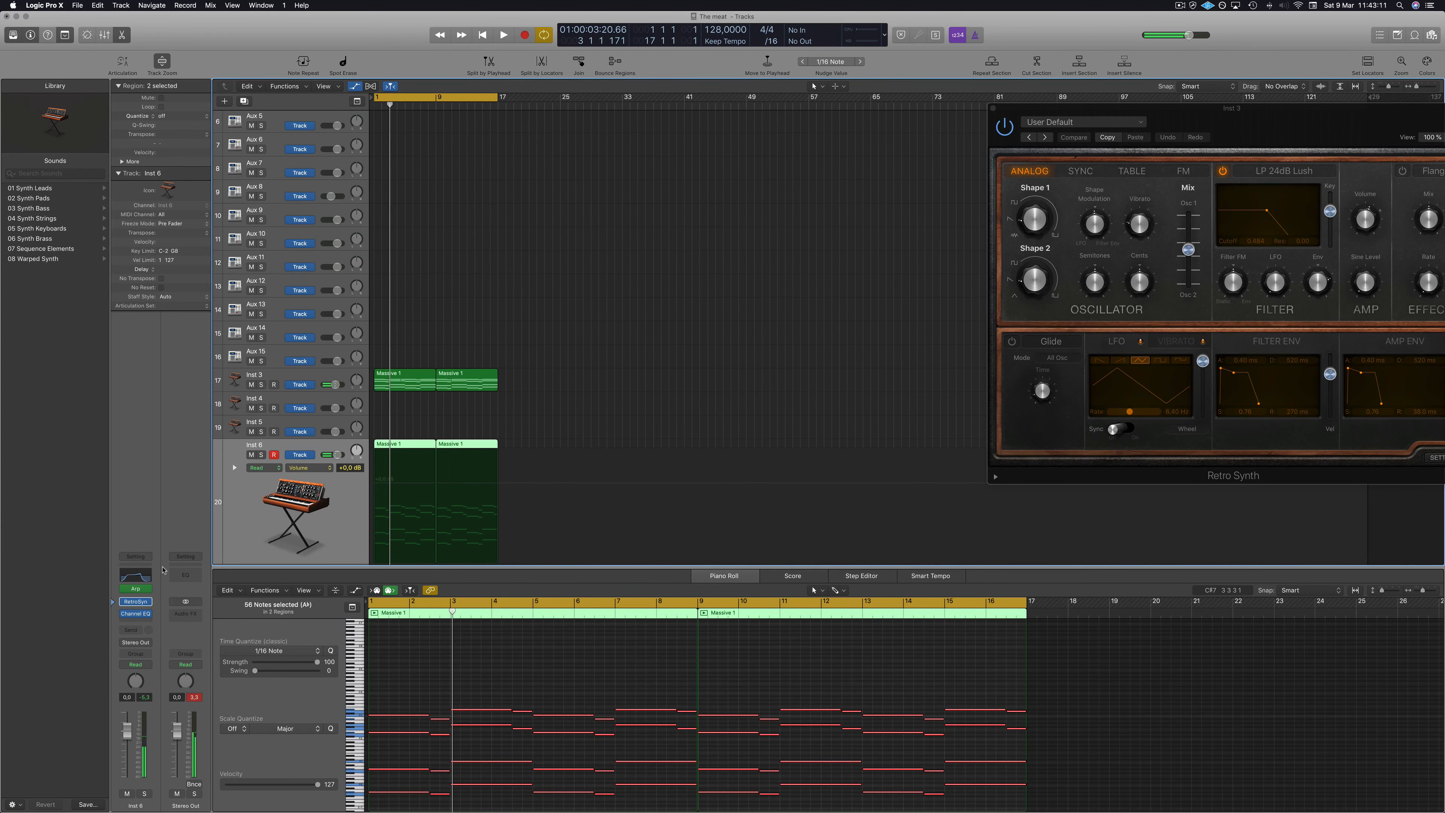
Lower the Inst 6 Channel EQ high cut to 630 Hz and raise the low cut to 79 Hz.
click(137, 575)
drag(559, 217, 404, 209)
key(space)
drag(171, 228, 190, 226)
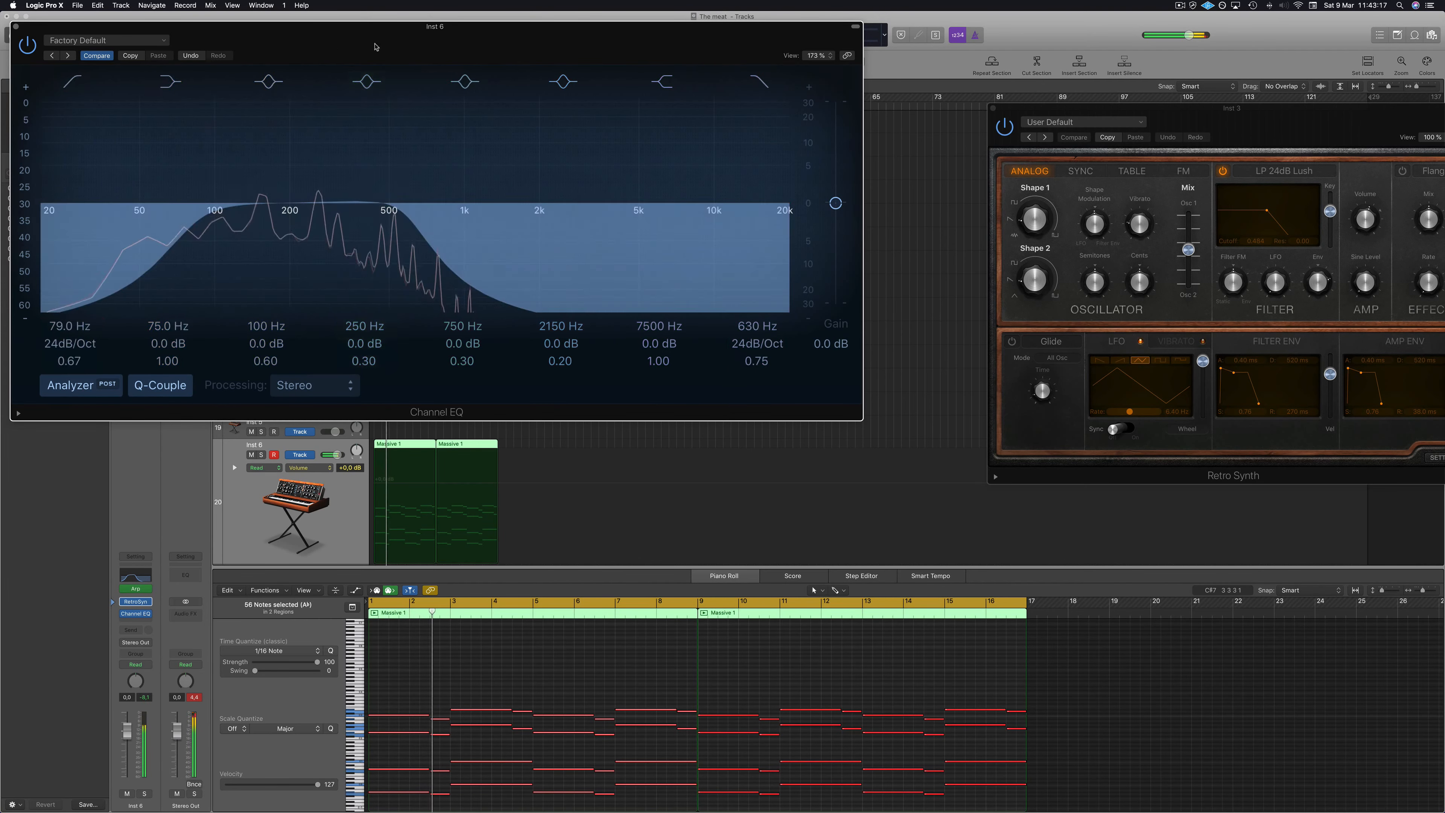
drag(14, 32, 391, 79)
click(391, 73)
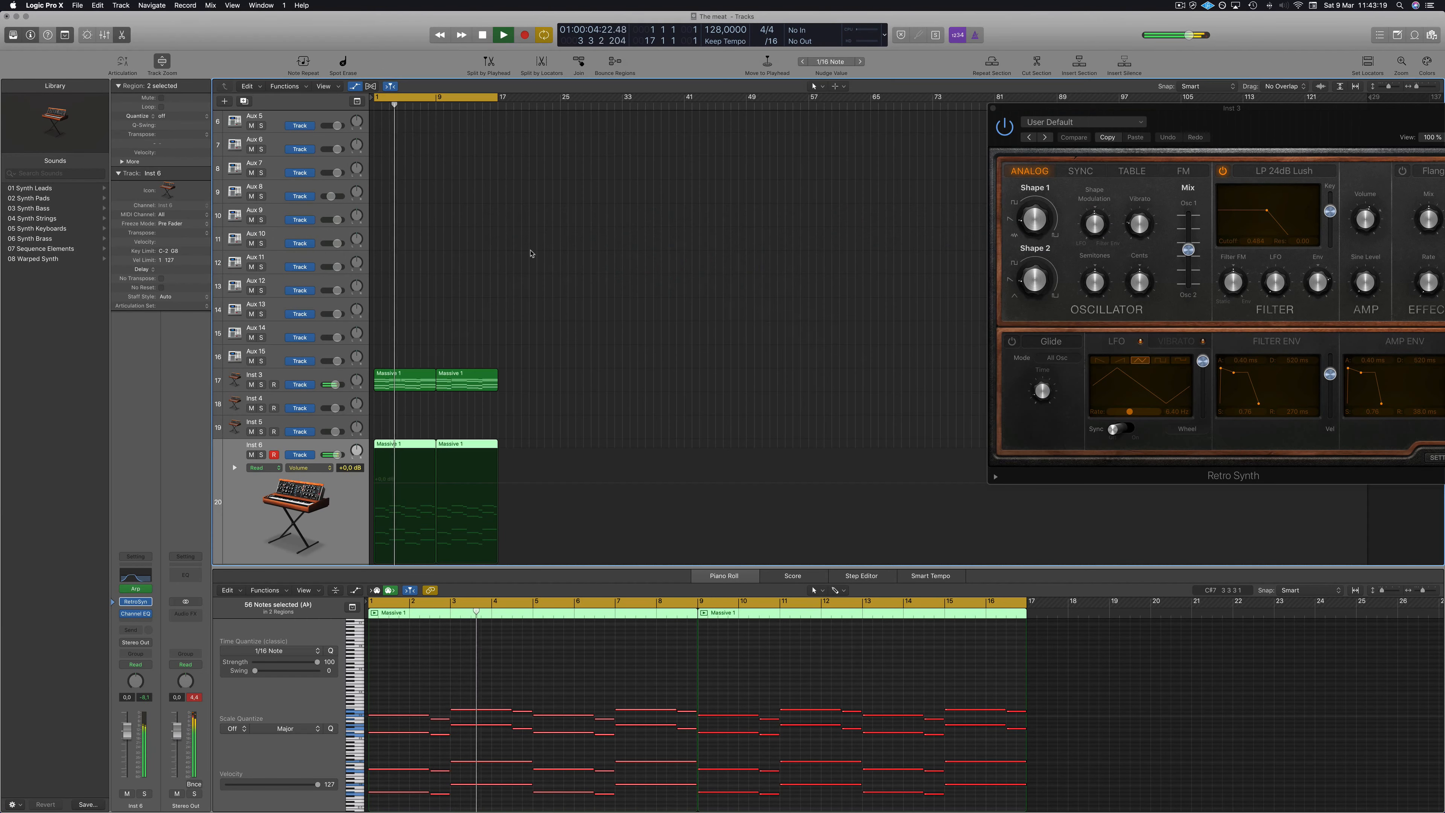
click(555, 306)
scroll(569, 342, up, 3)
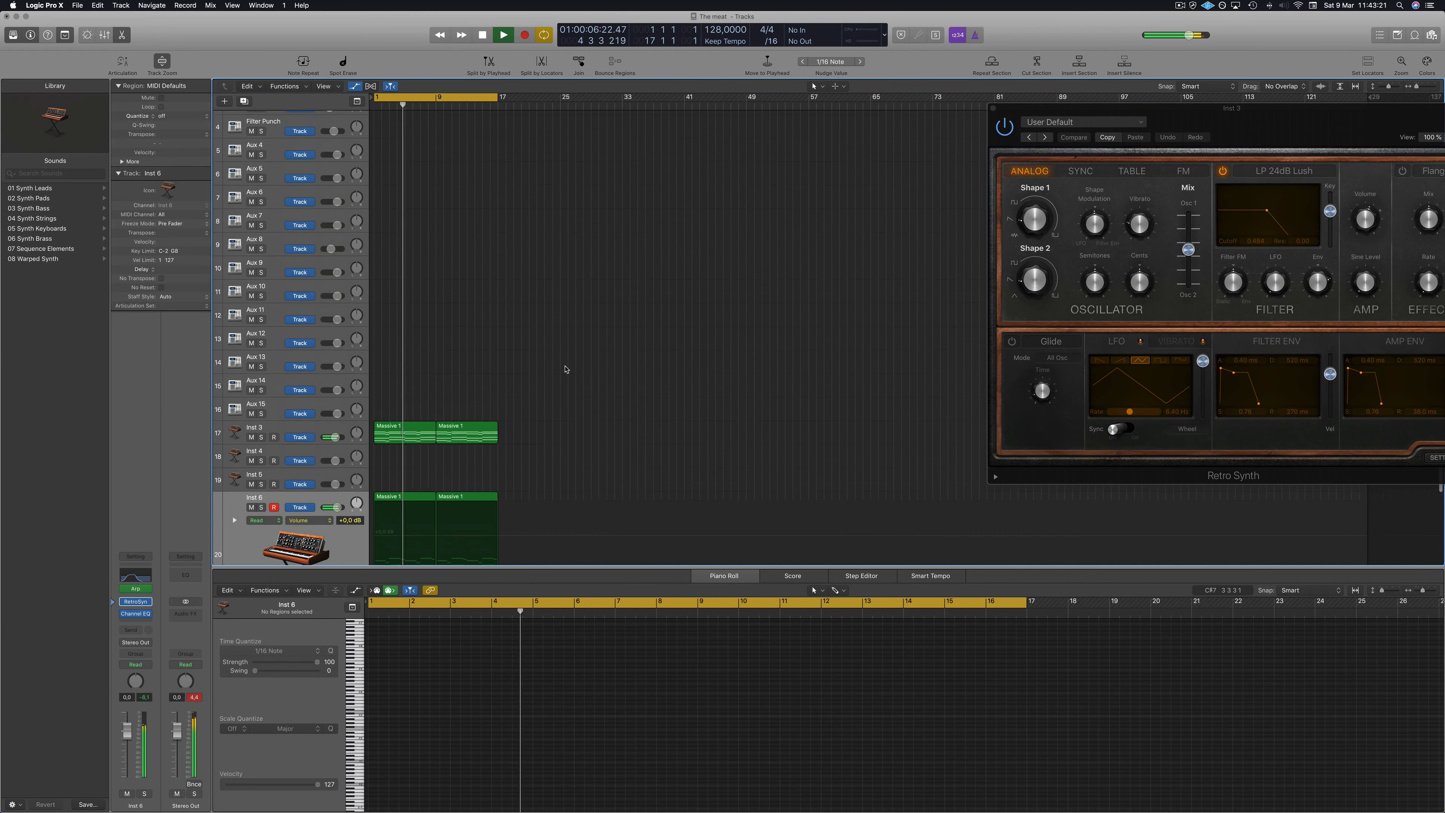
Open the Mixer and play the arrangement from the start to listen to the balance.
scroll(585, 359, down, 3)
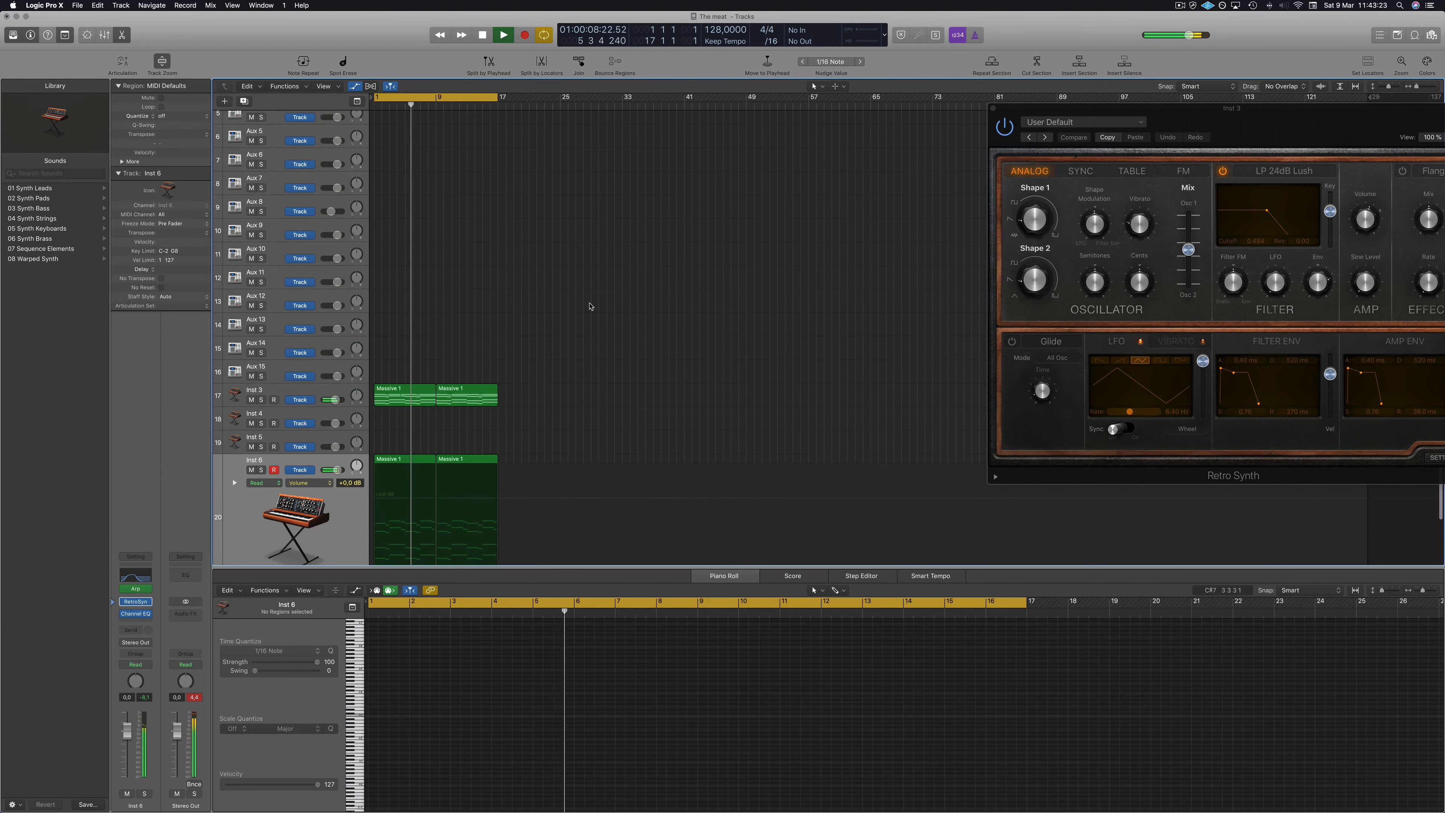
key(space)
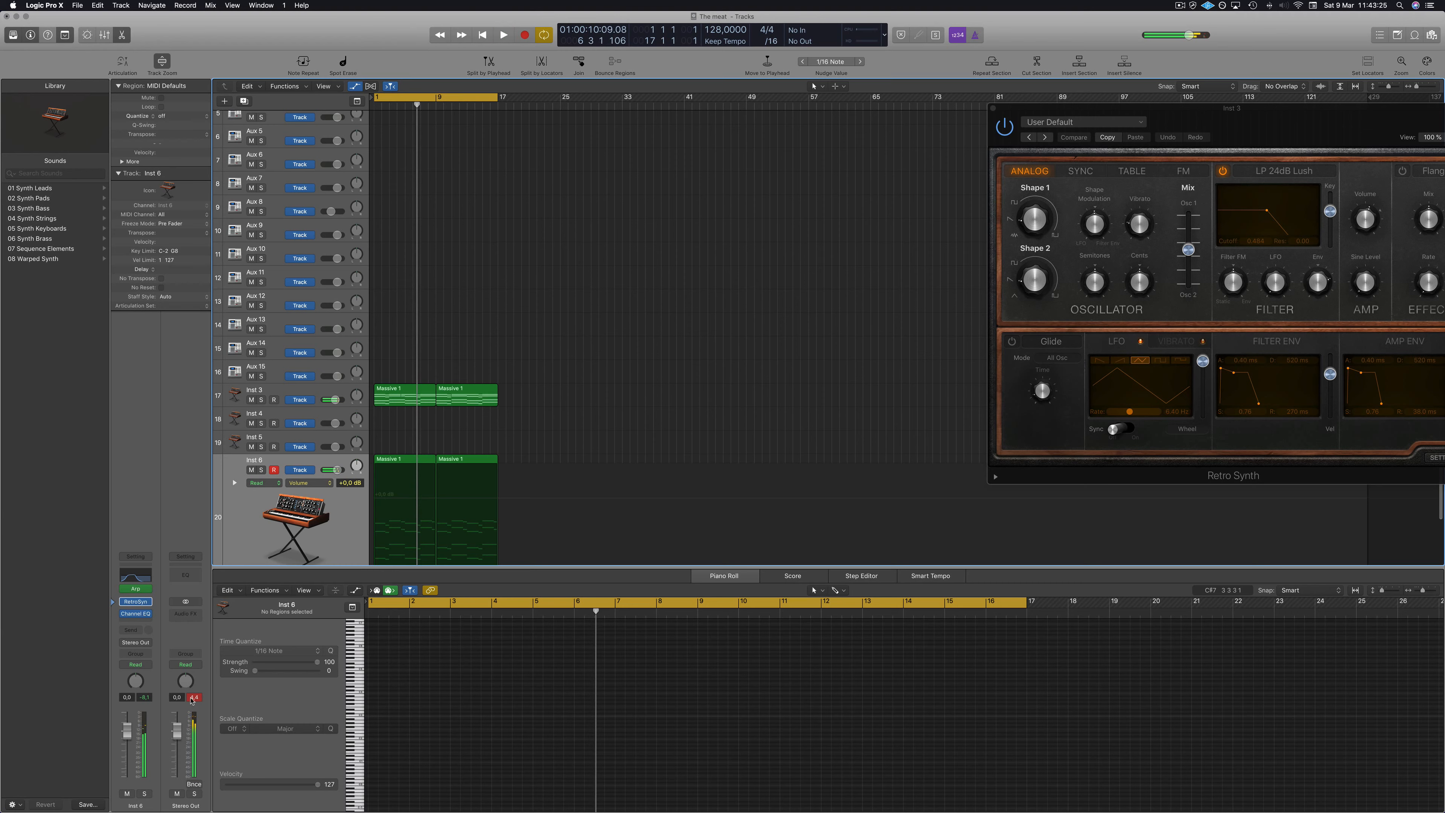
key(x)
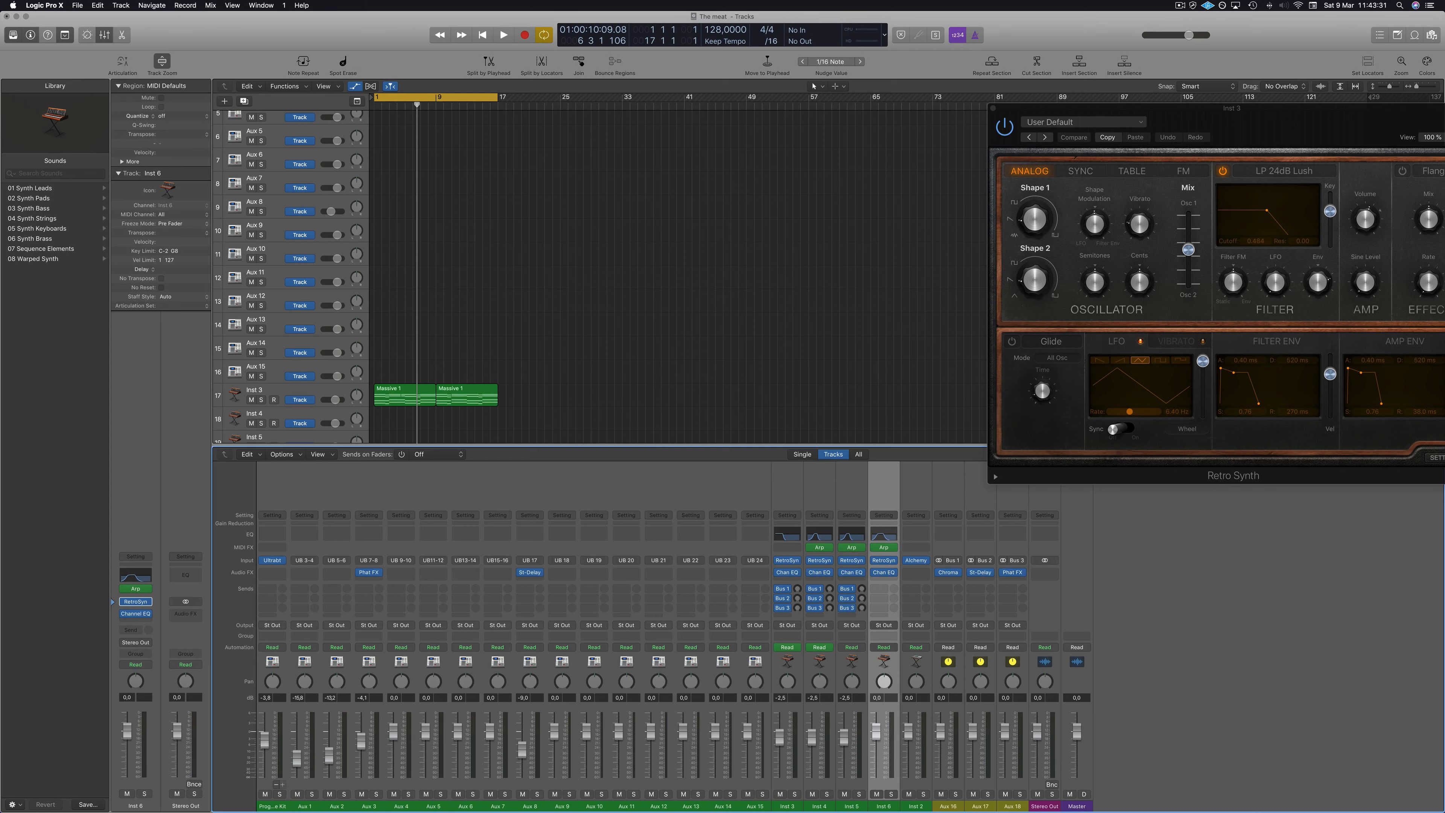
key(Return)
key(space)
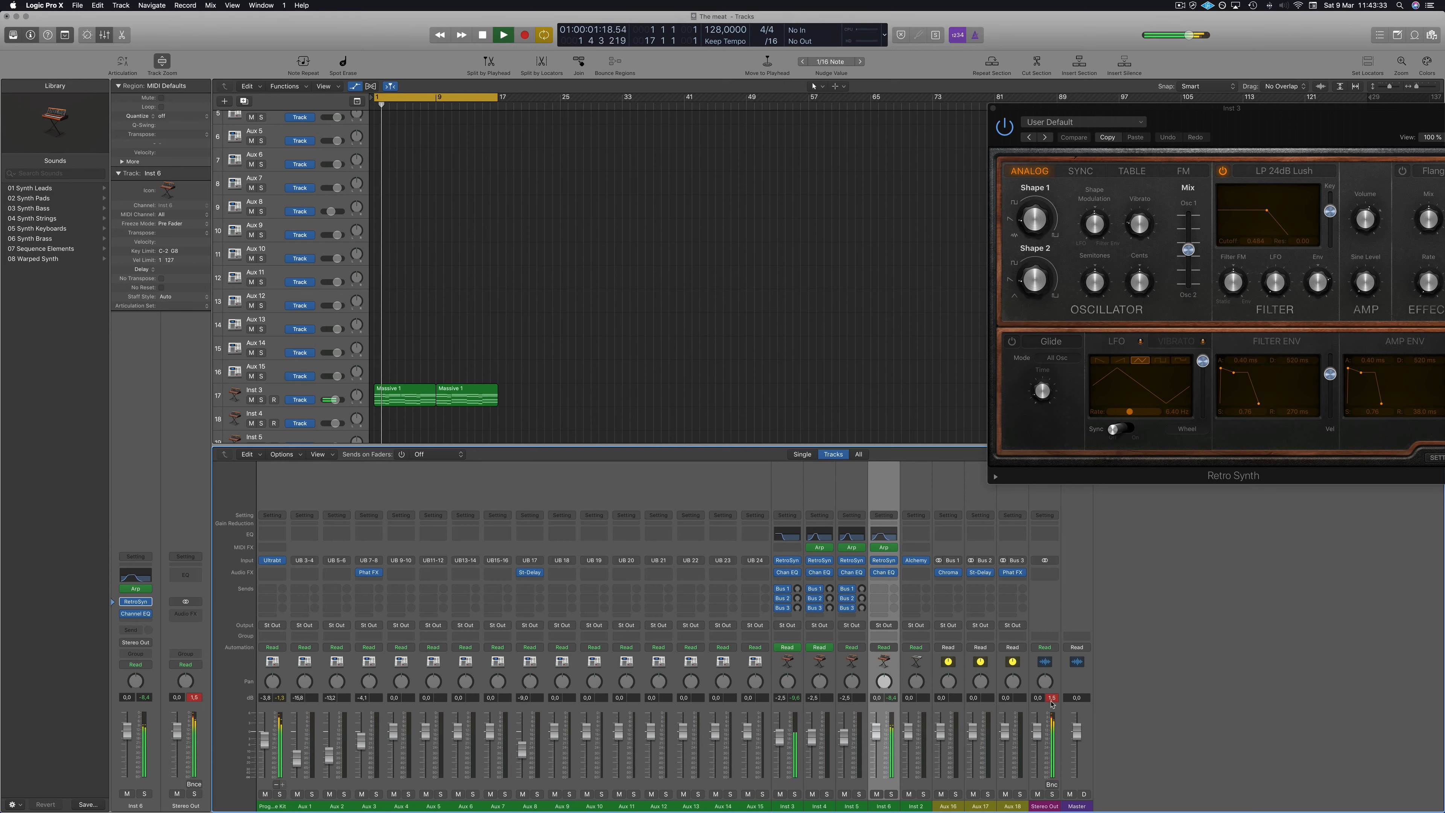
key(space)
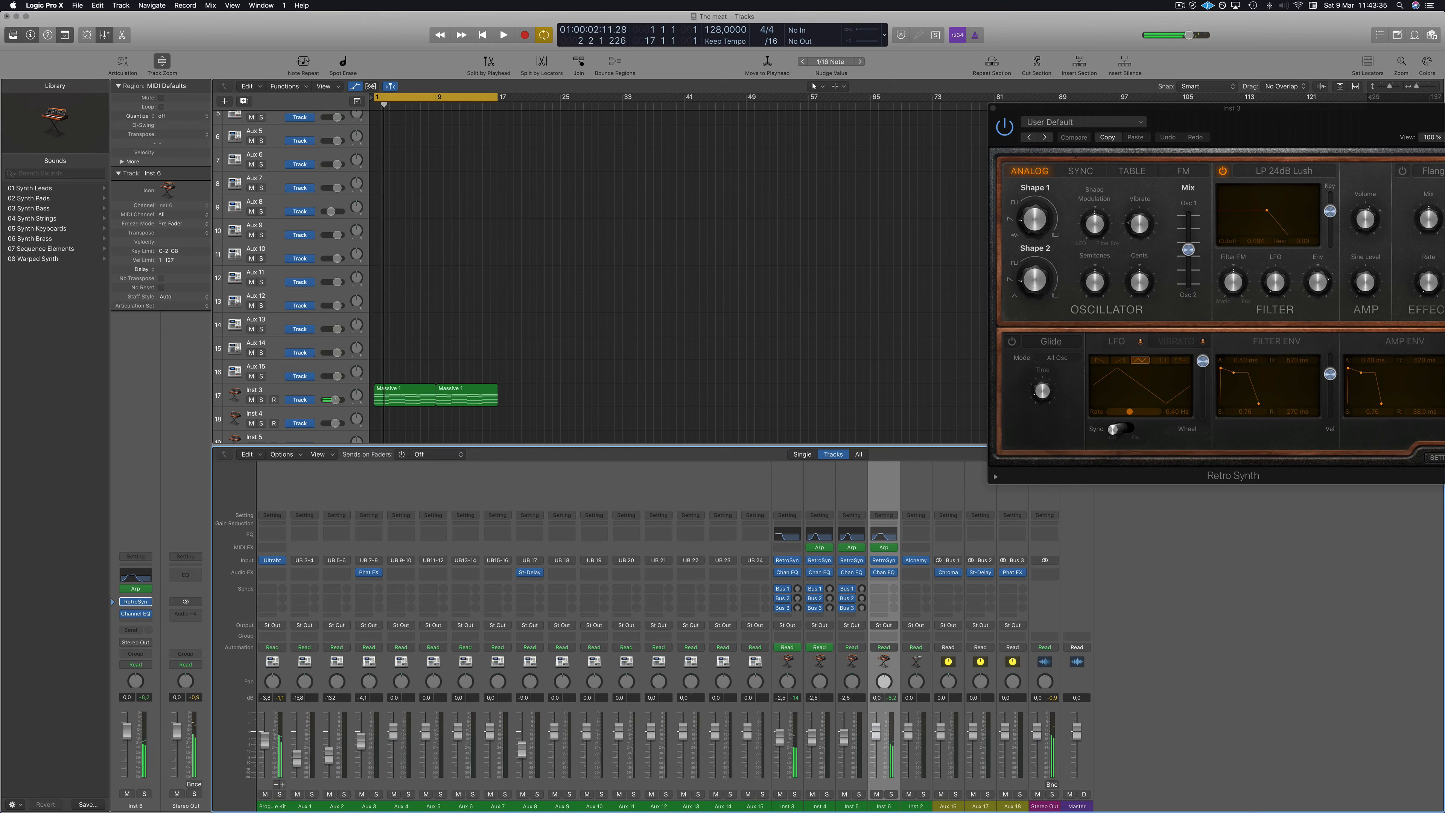
key(Return)
key(space)
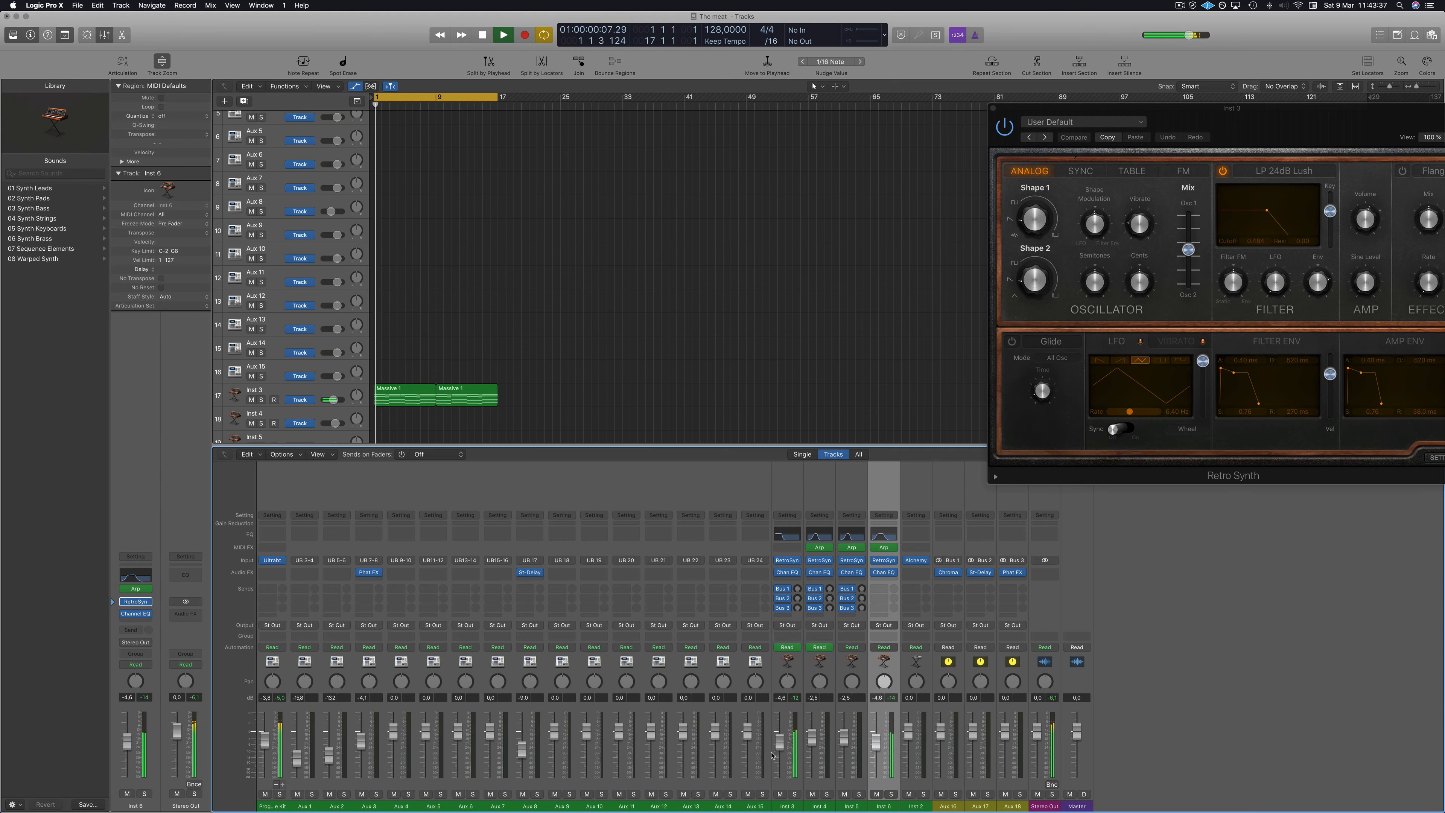
Mute the Inst 3 track and replay the arrangement from the beginning.
click(251, 400)
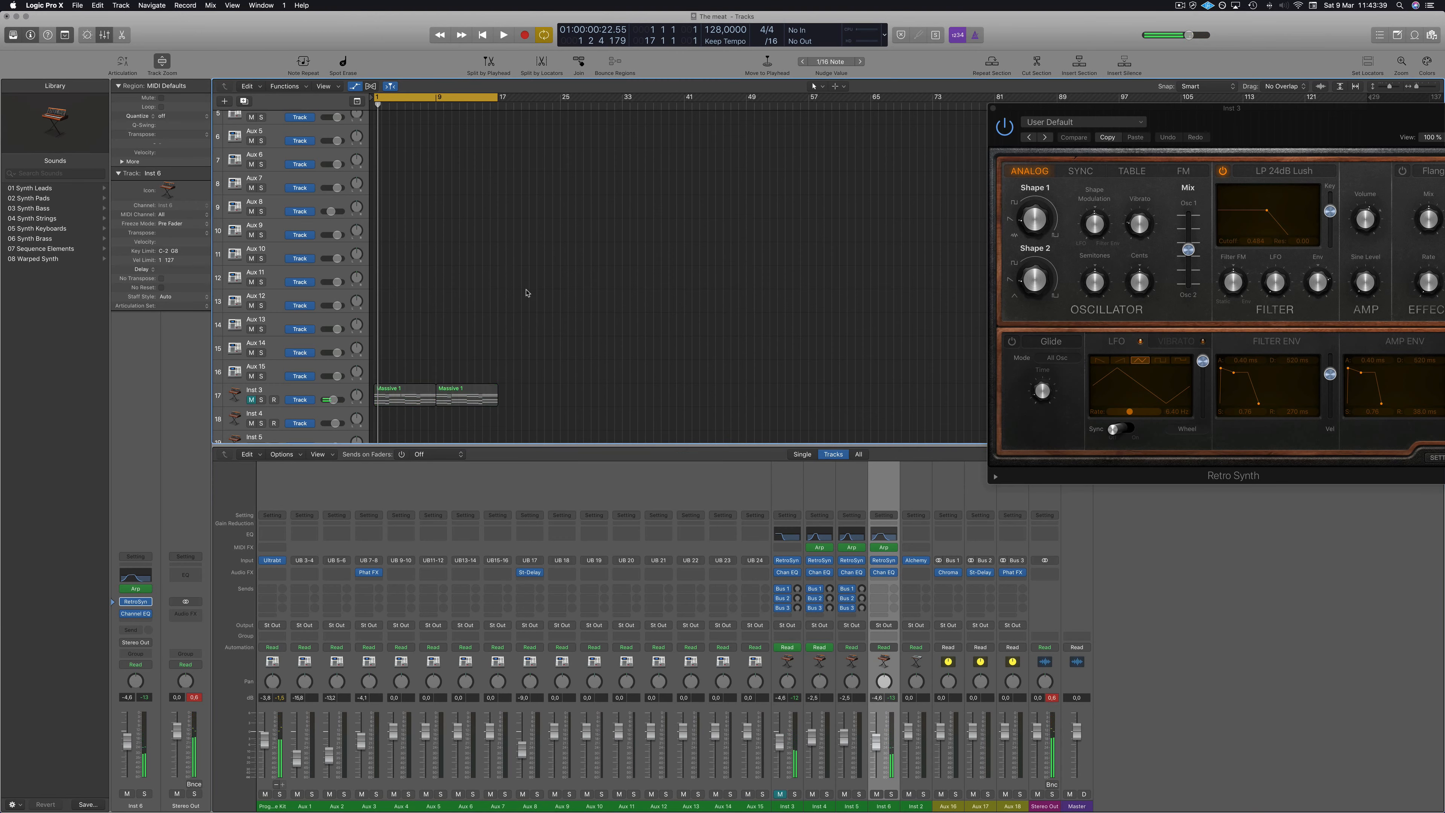
scroll(529, 297, up, 4)
key(Return)
key(space)
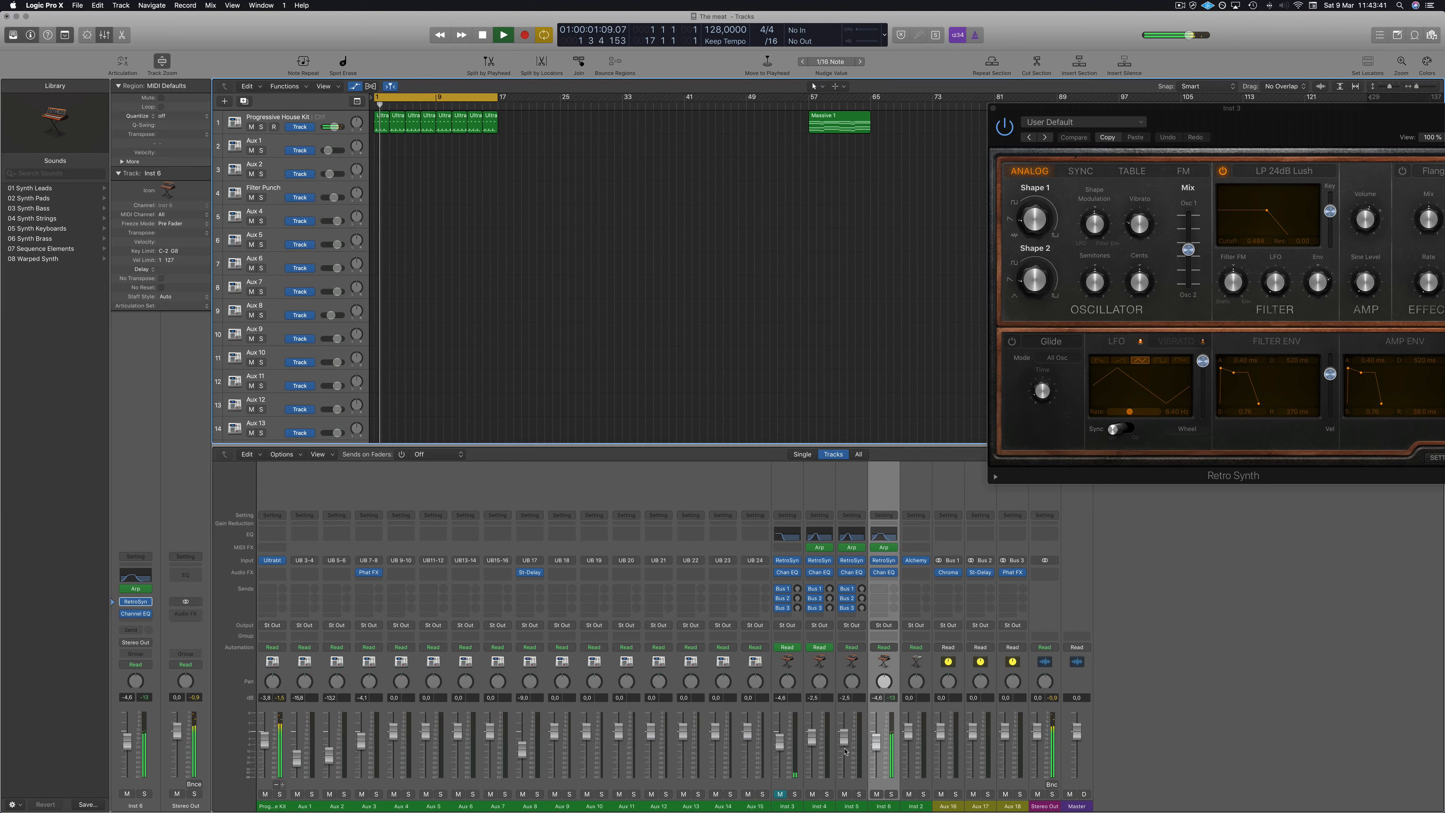
Mute Inst 6 in the Mixer and lower the Progressive House Kit channel's fader.
click(879, 796)
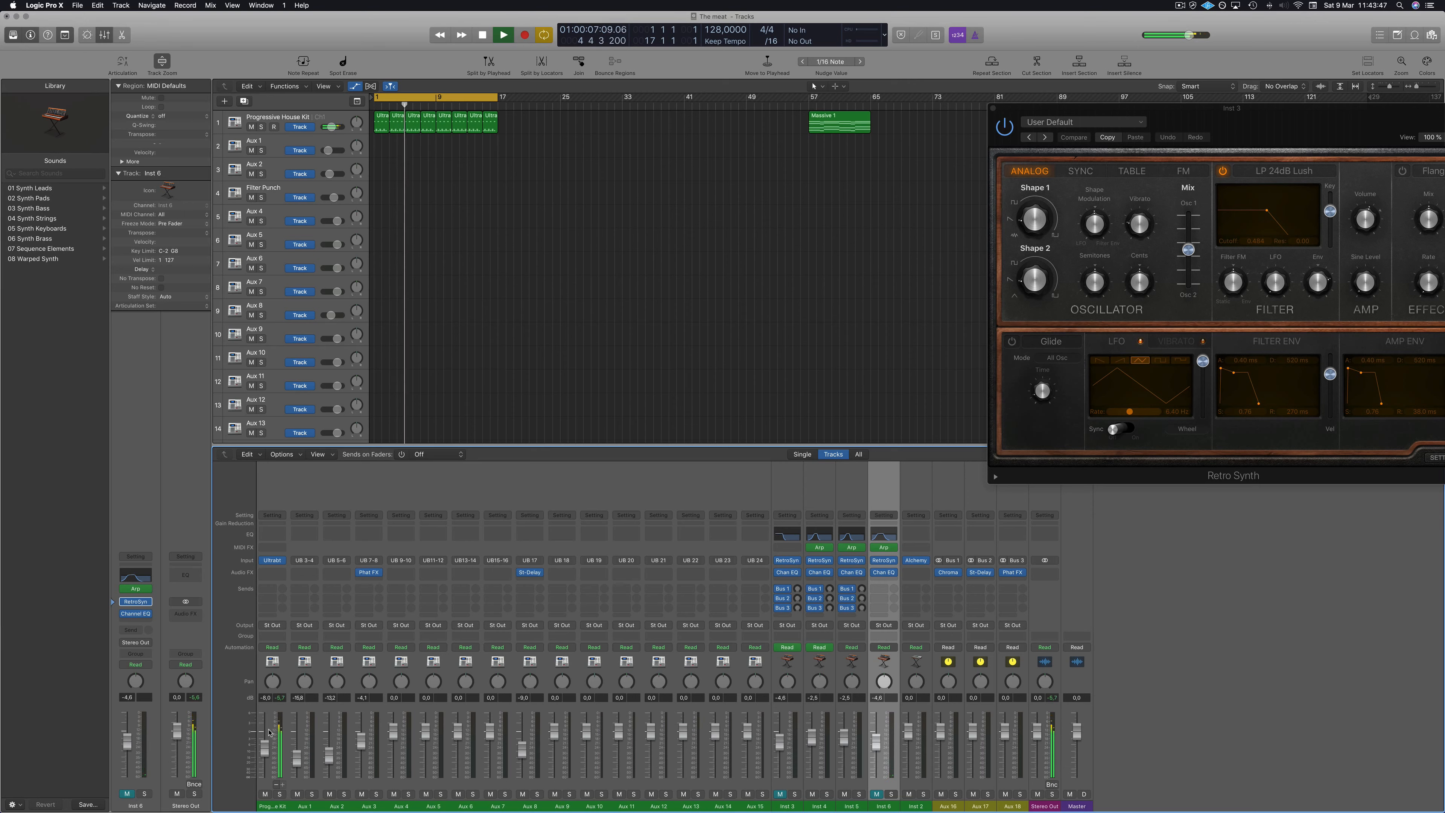
drag(271, 716, 269, 748)
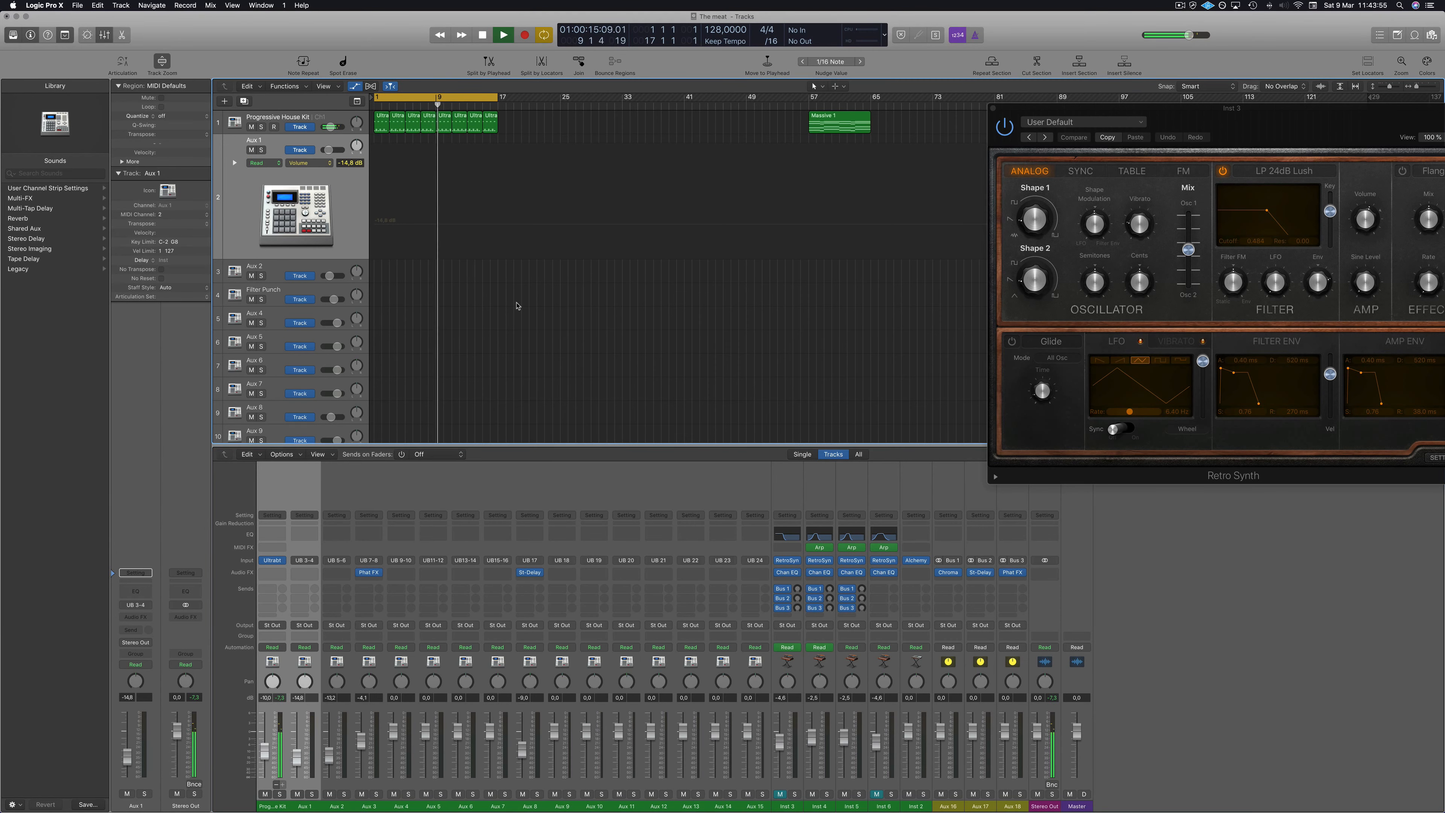
Close the Mixer and restart playback from the beginning.
key(space)
key(x)
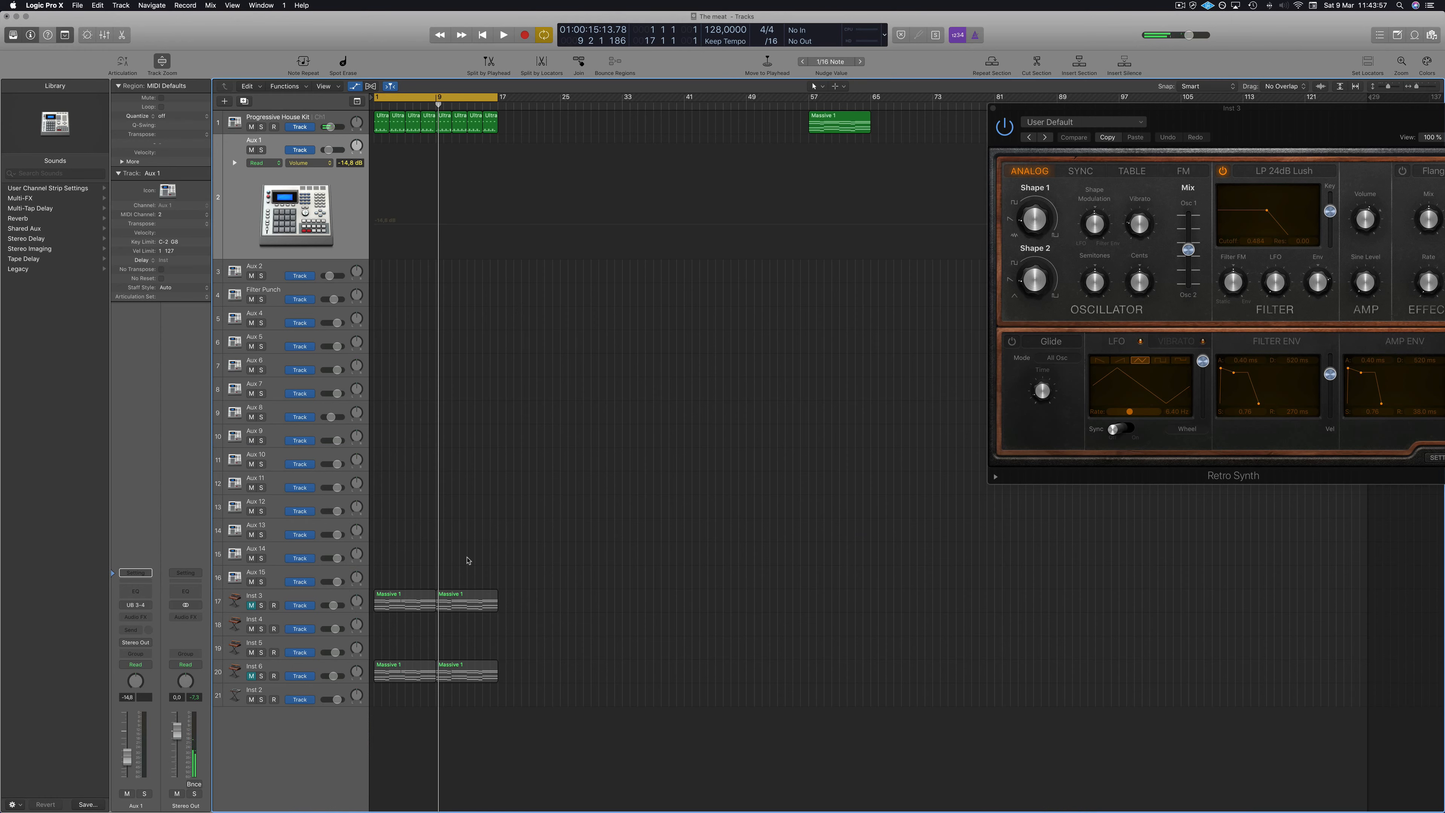
key(Return)
key(space)
Select the Inst 3 track, unmute it and play it back.
click(307, 601)
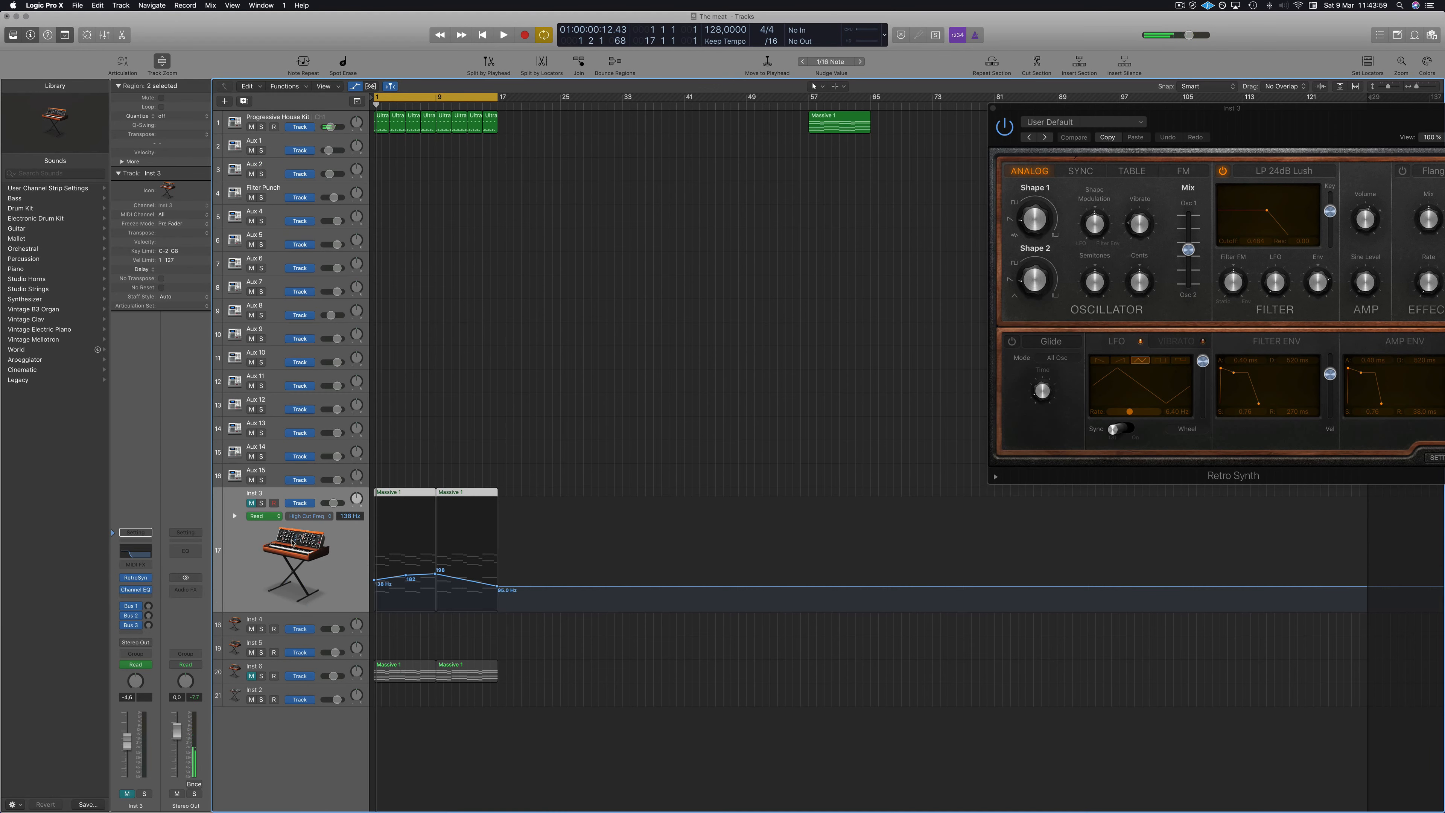
click(251, 503)
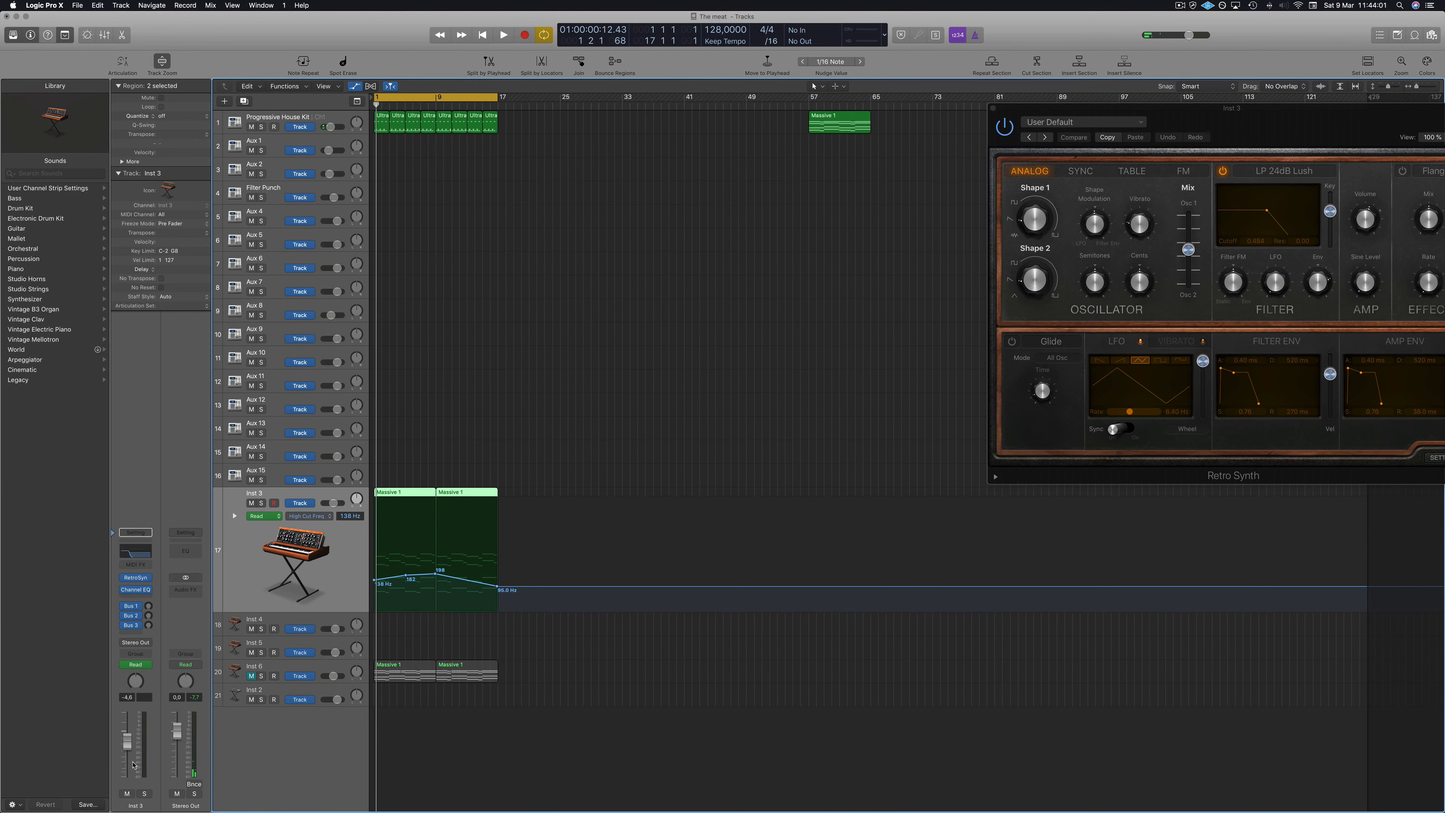
key(space)
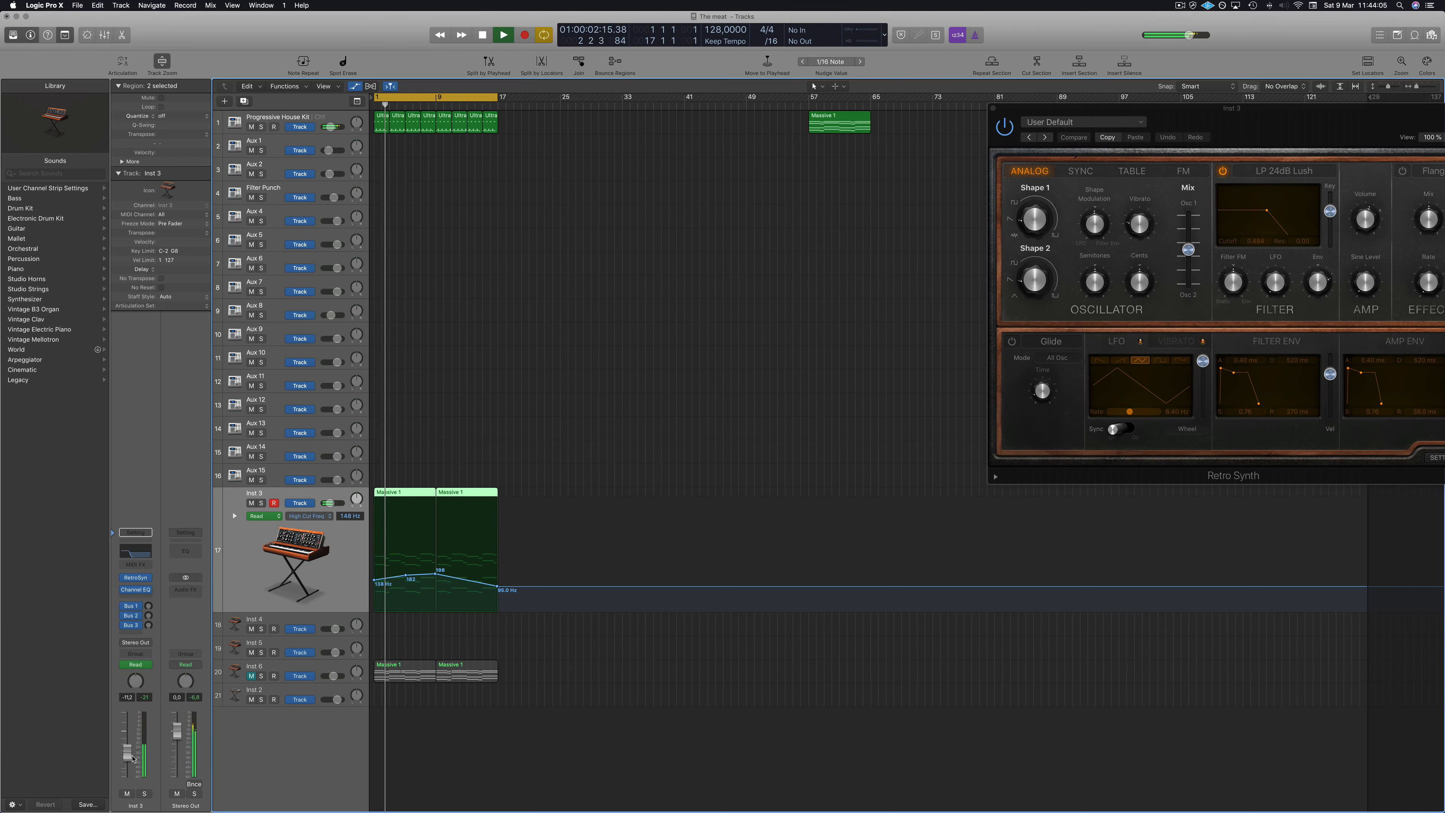
key(space)
Select the Inst 6 track, unmute it and start playback.
click(286, 670)
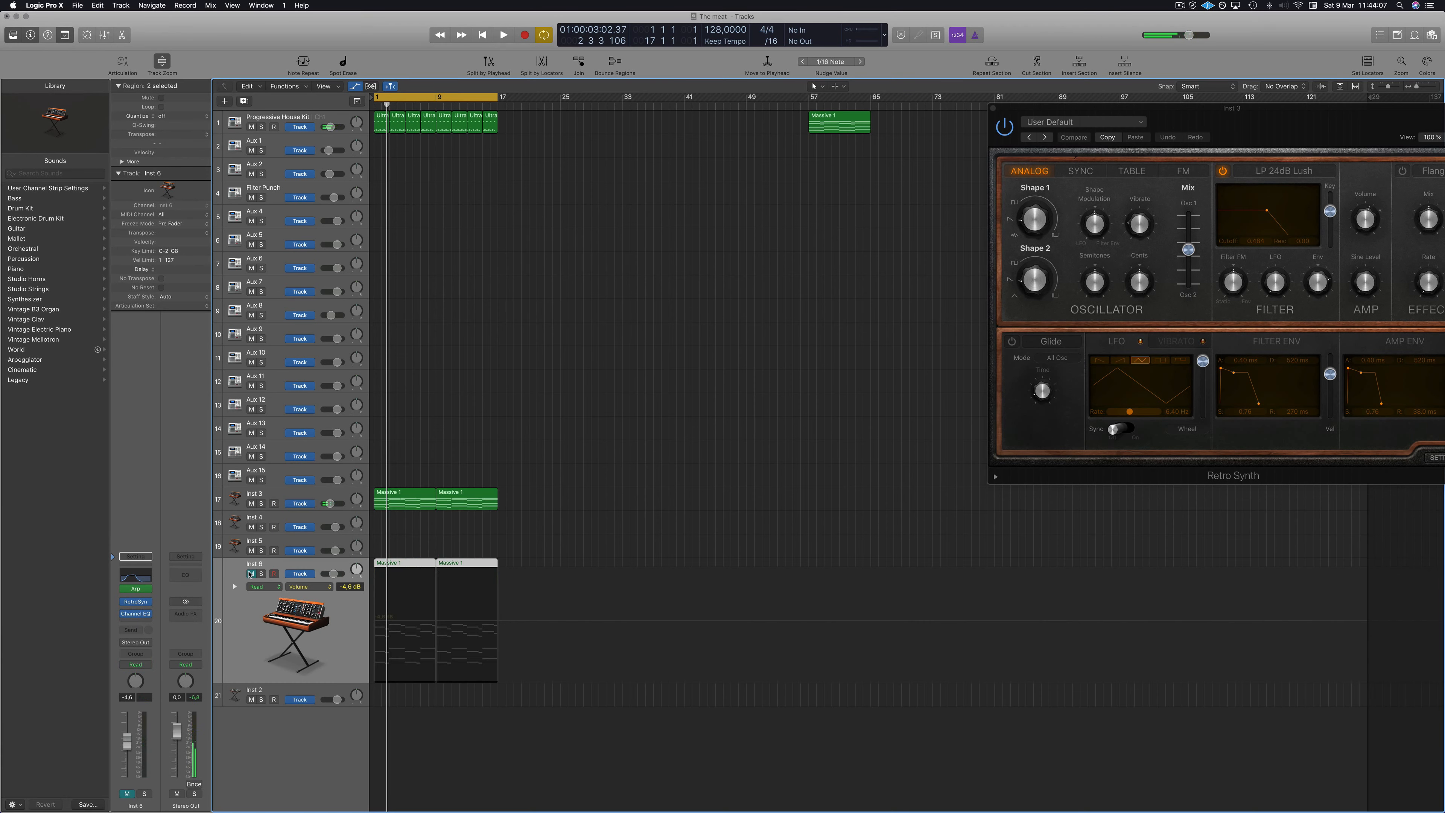
click(250, 574)
key(space)
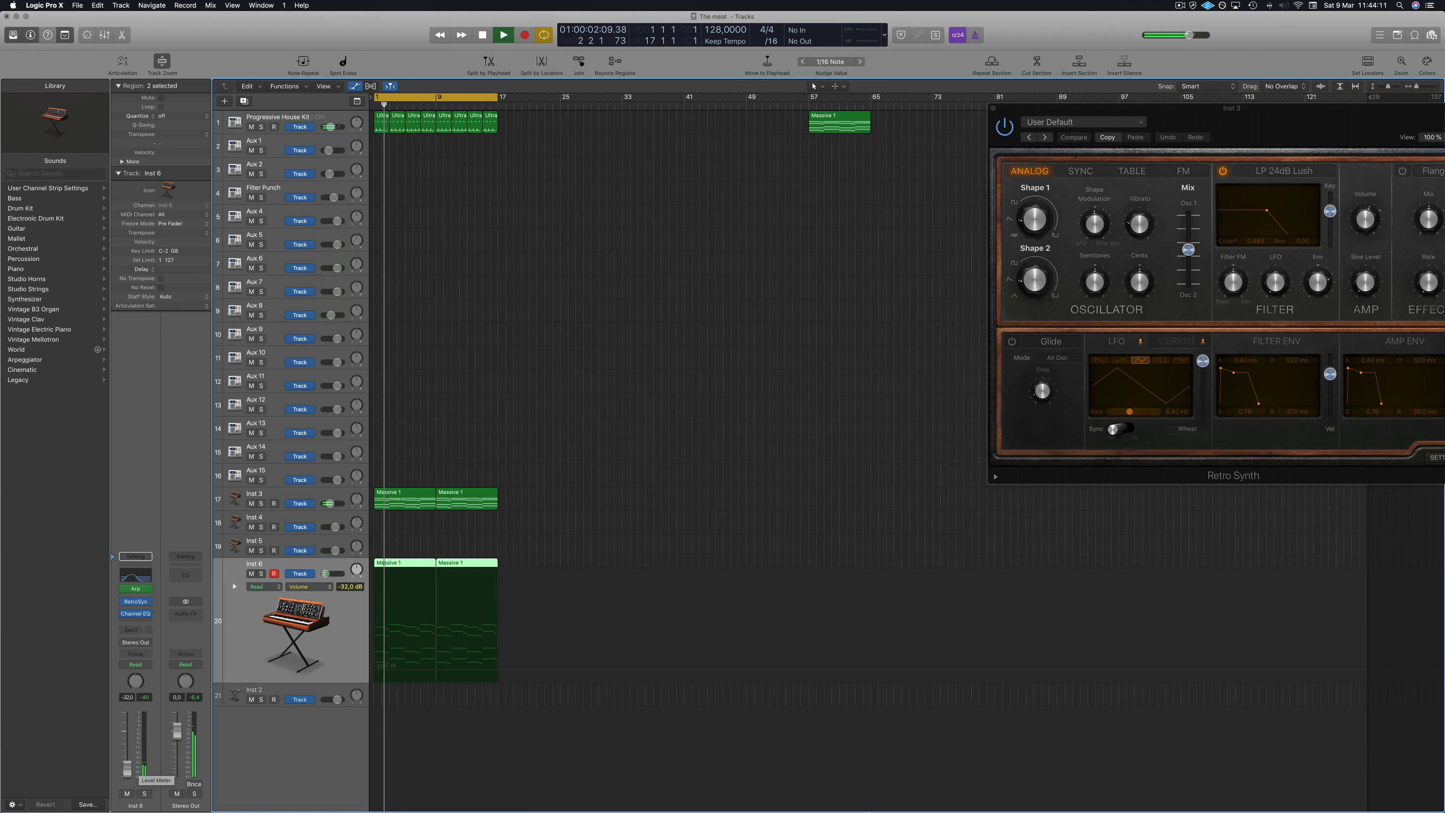
On the Inst 6 Channel EQ, set the high cut to 420 Hz with a 48 dB/Oct slope.
click(146, 578)
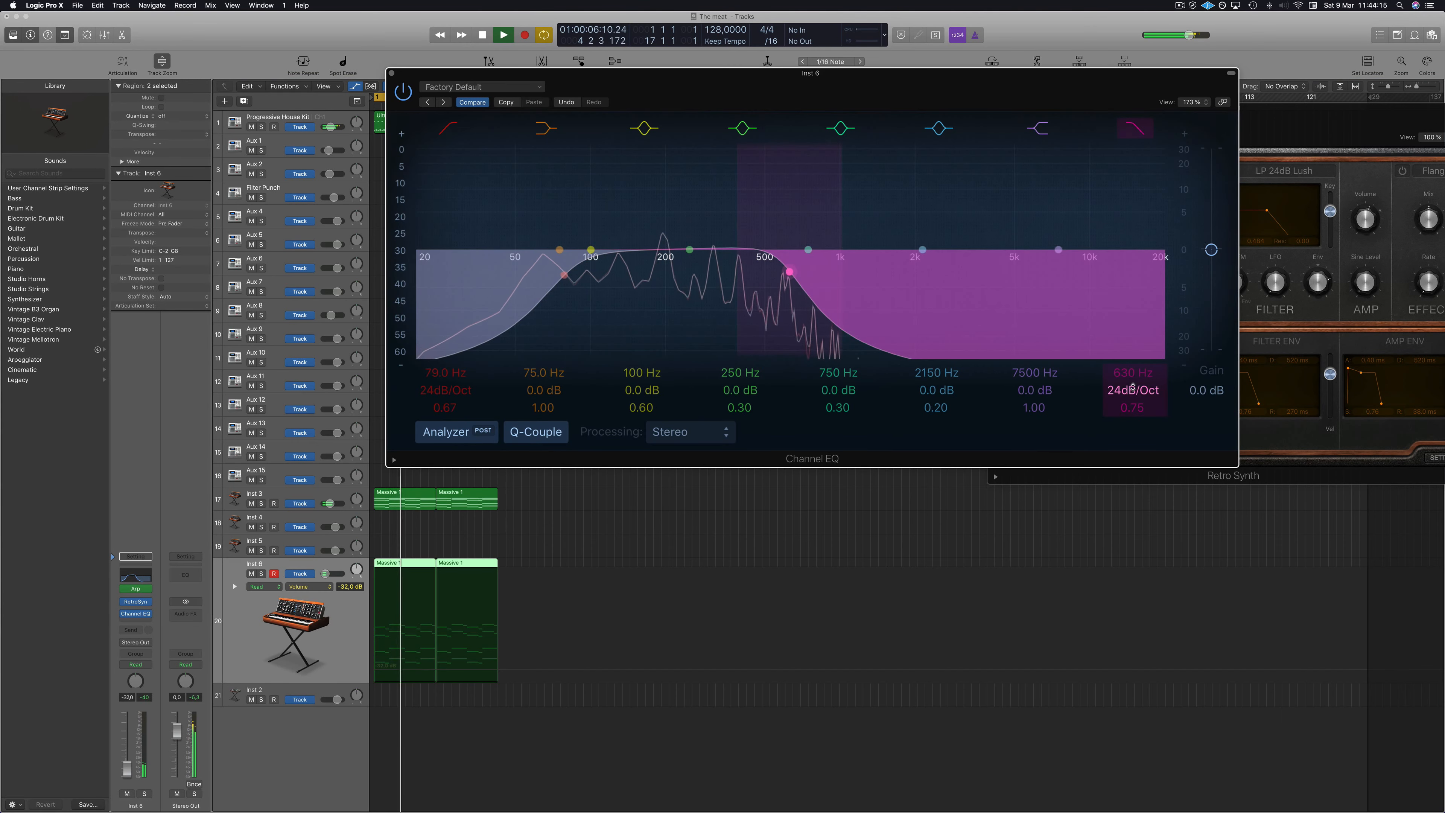
drag(1131, 389, 1131, 377)
drag(787, 272, 746, 276)
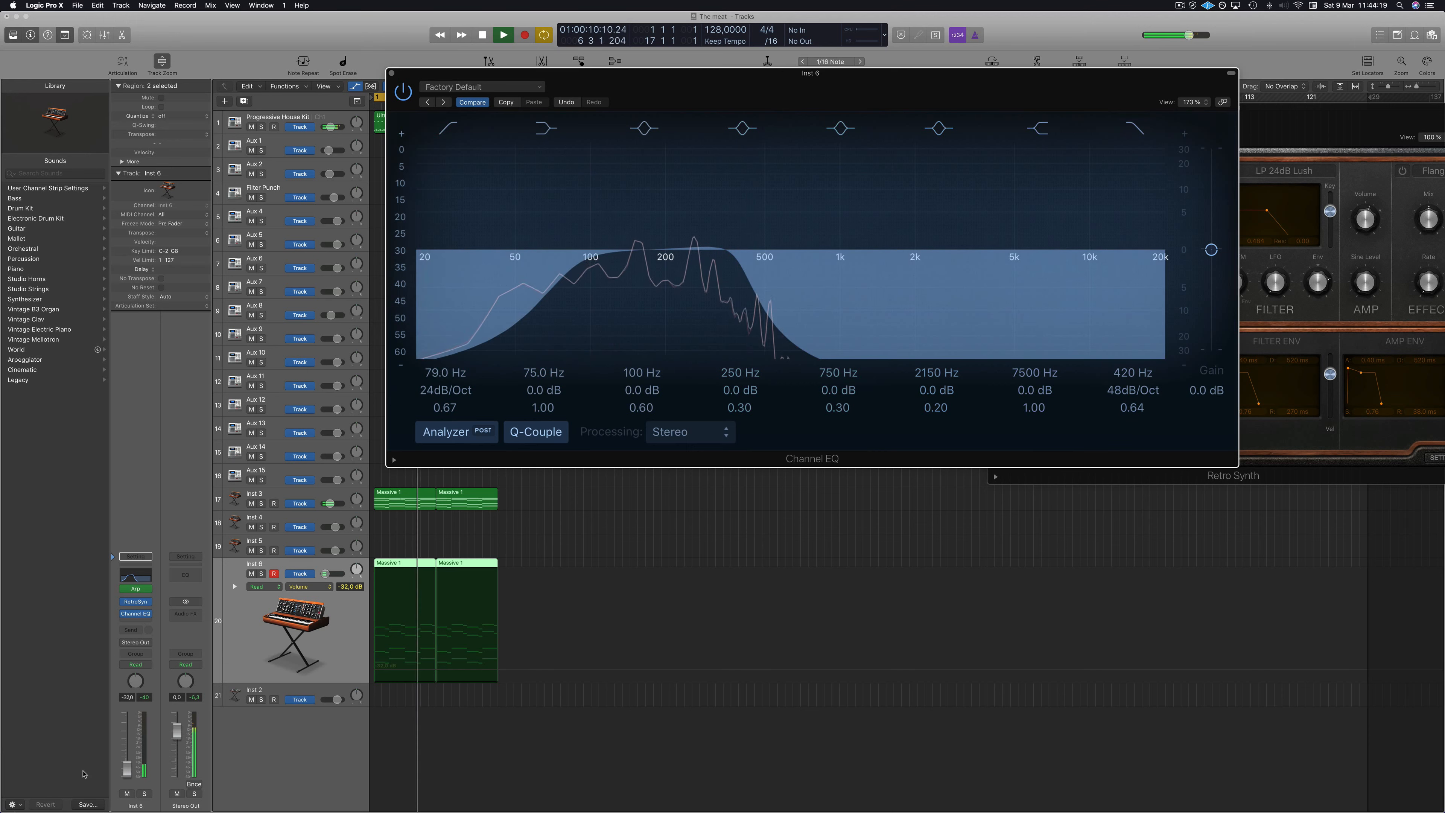
Raise the Inst 6 volume to about -12.4 dB and close the Channel EQ.
drag(127, 770, 127, 756)
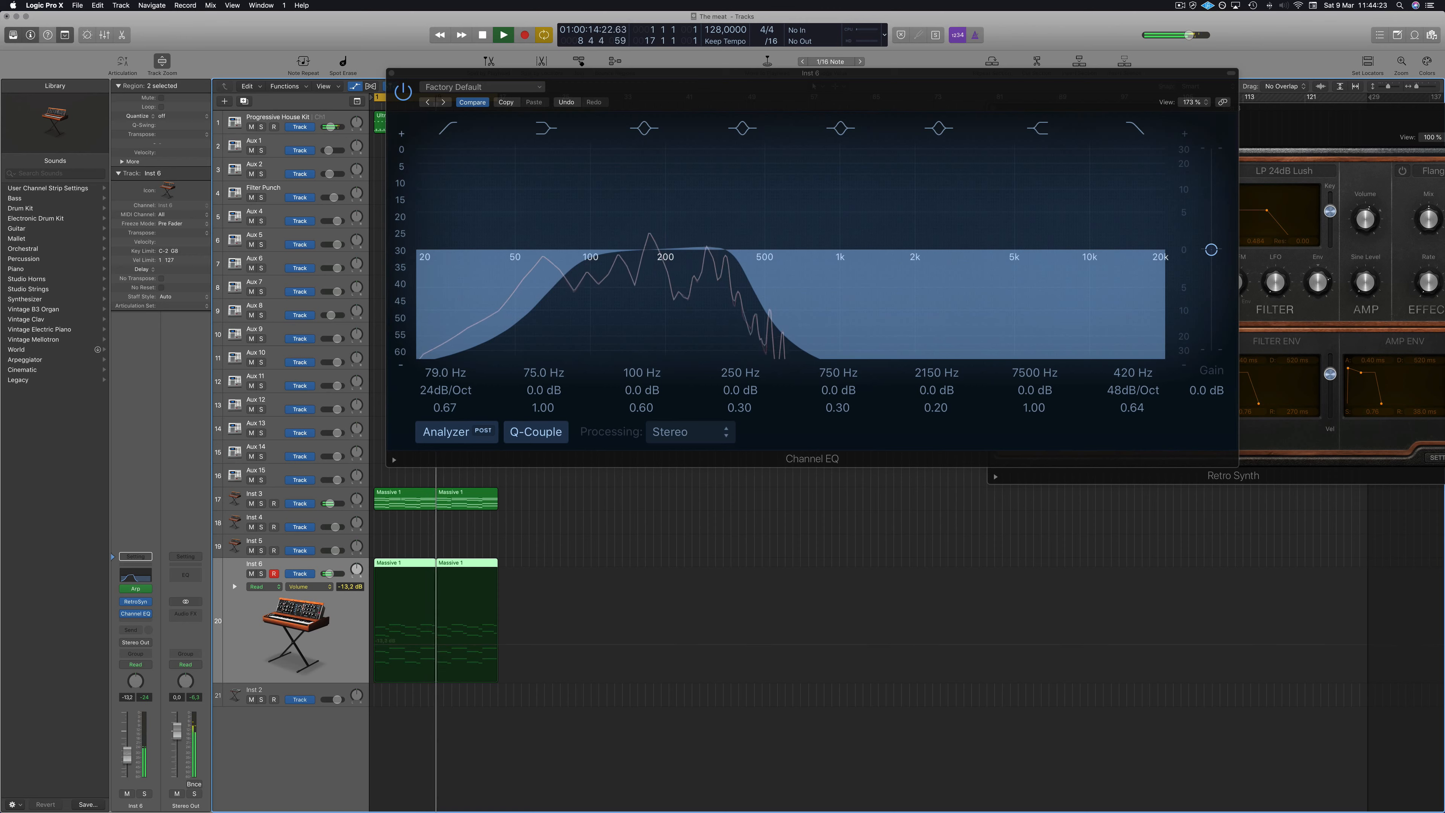
click(391, 73)
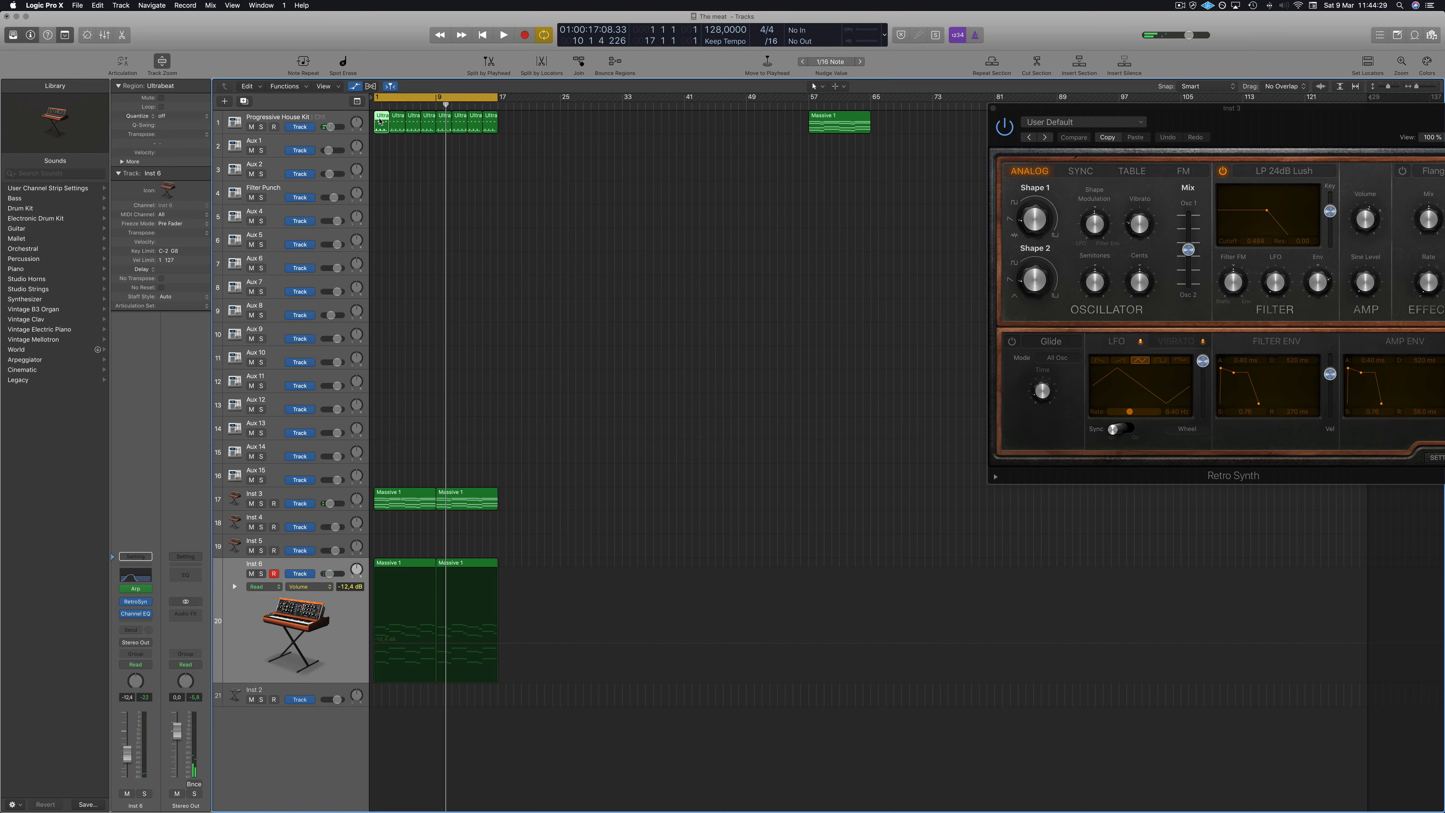
Open the Piano Roll and drag the first Ultrabeat region down onto the Aux 1 track.
key(p)
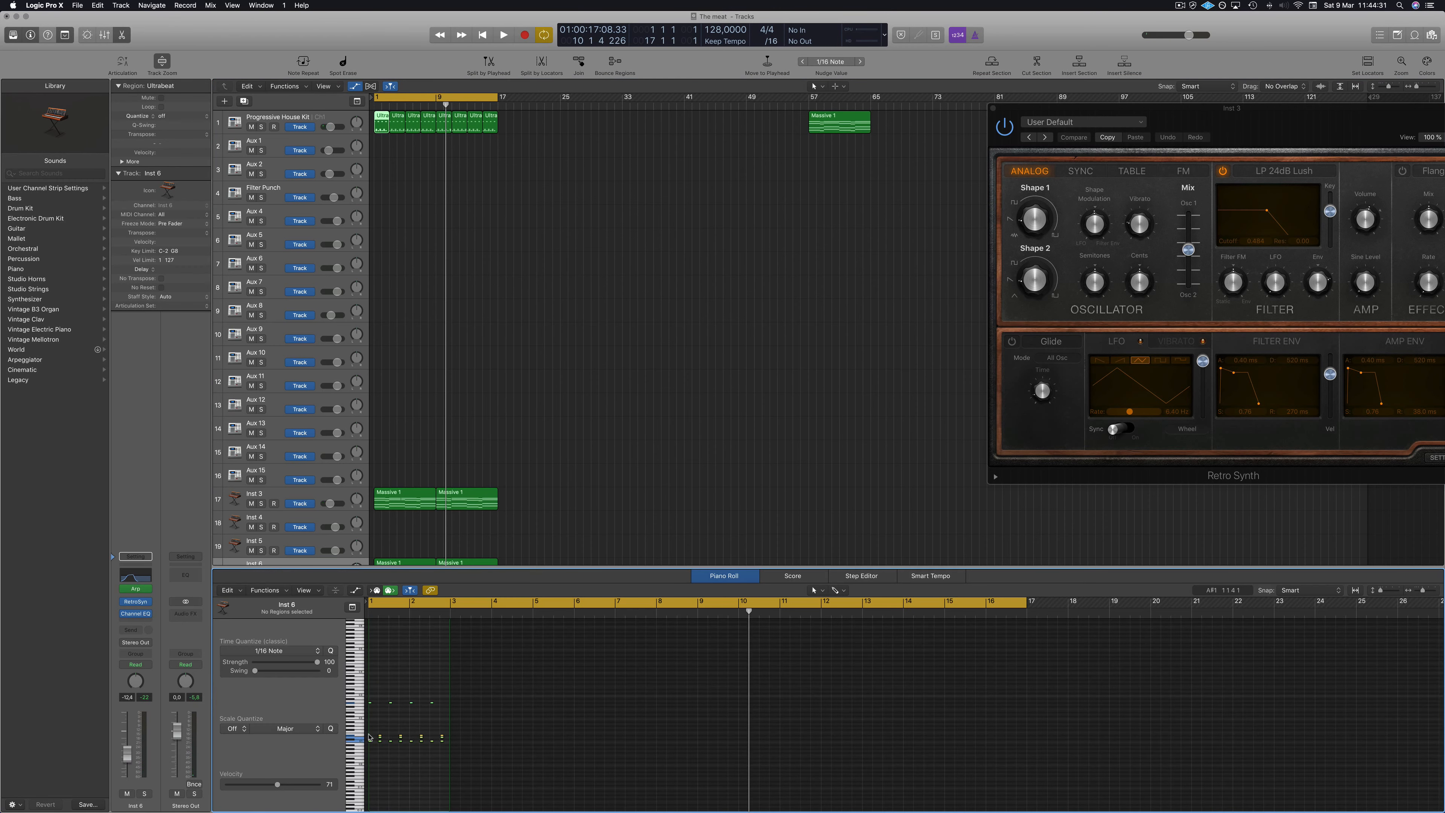
scroll(399, 715, up, 8)
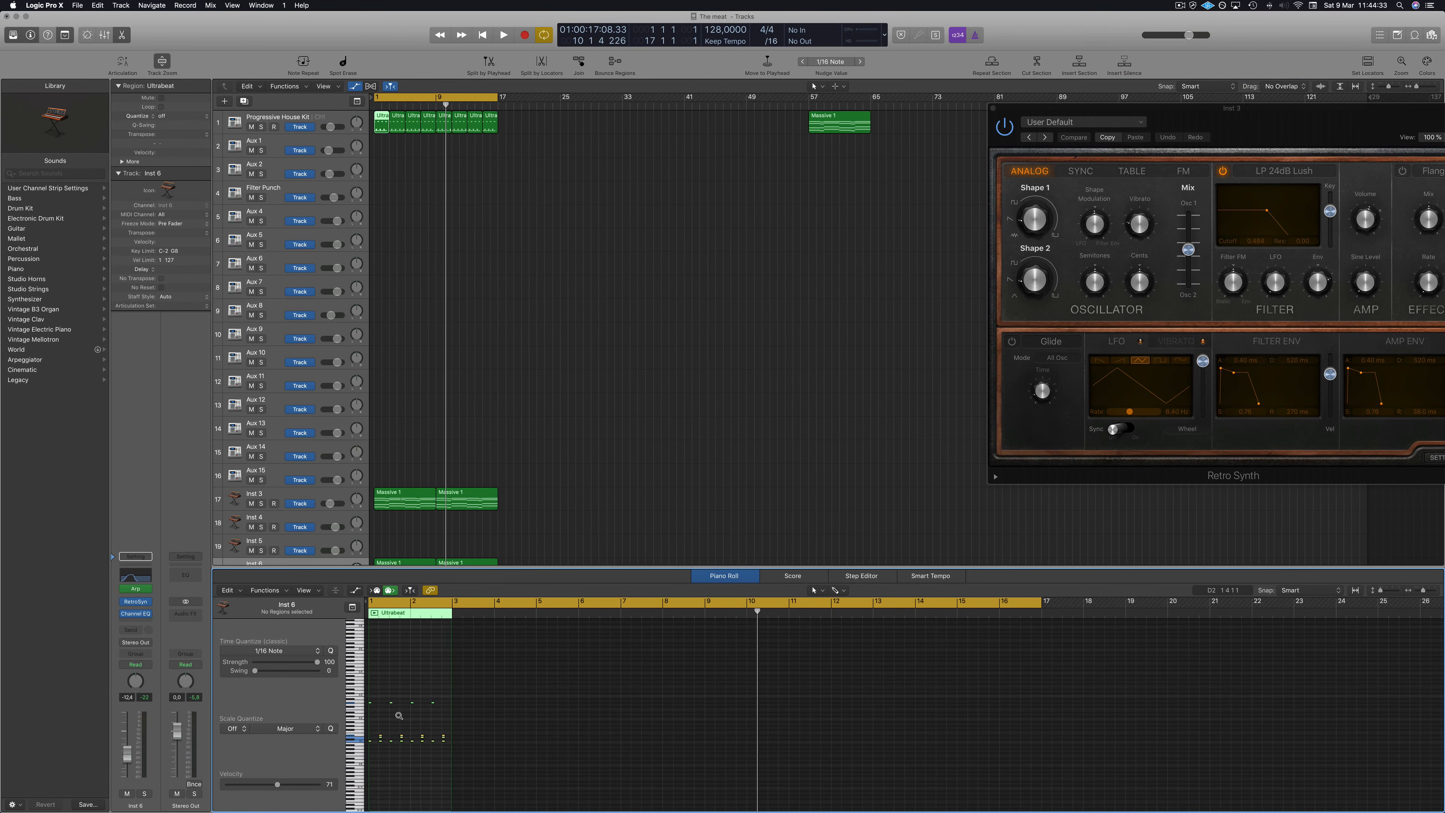
scroll(399, 716, up, 6)
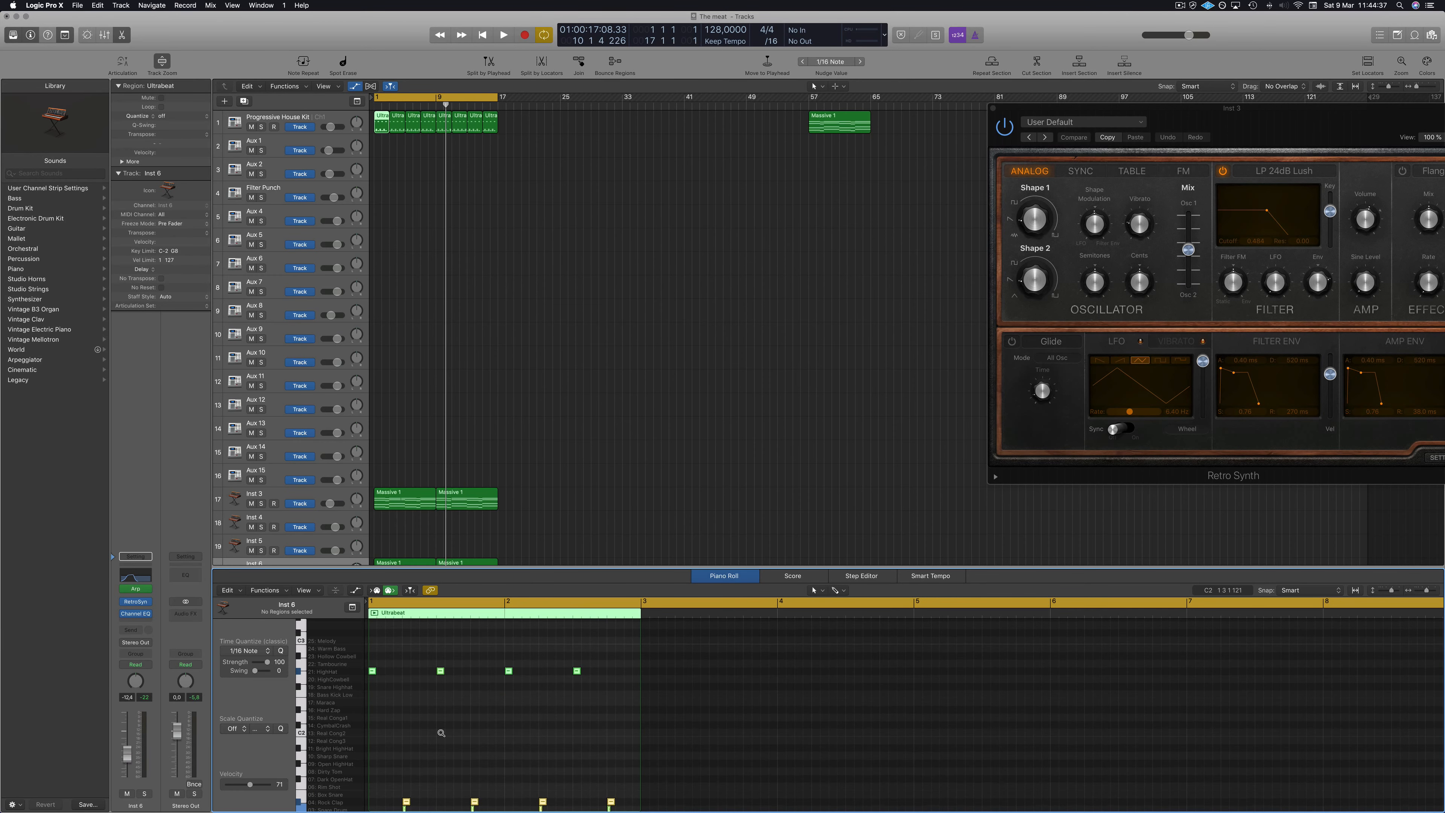
scroll(415, 739, down, 4)
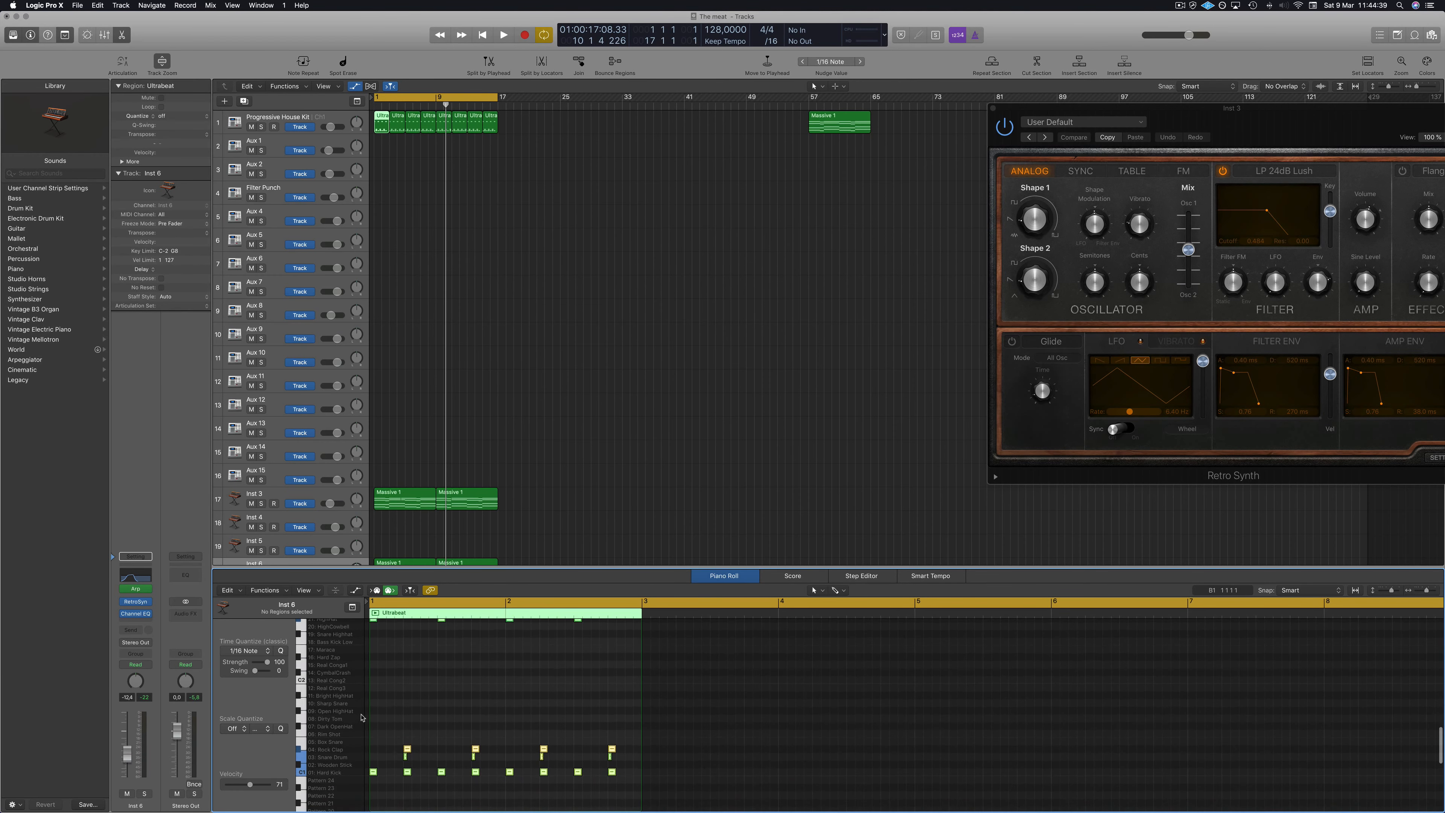
click(403, 143)
drag(382, 124, 381, 145)
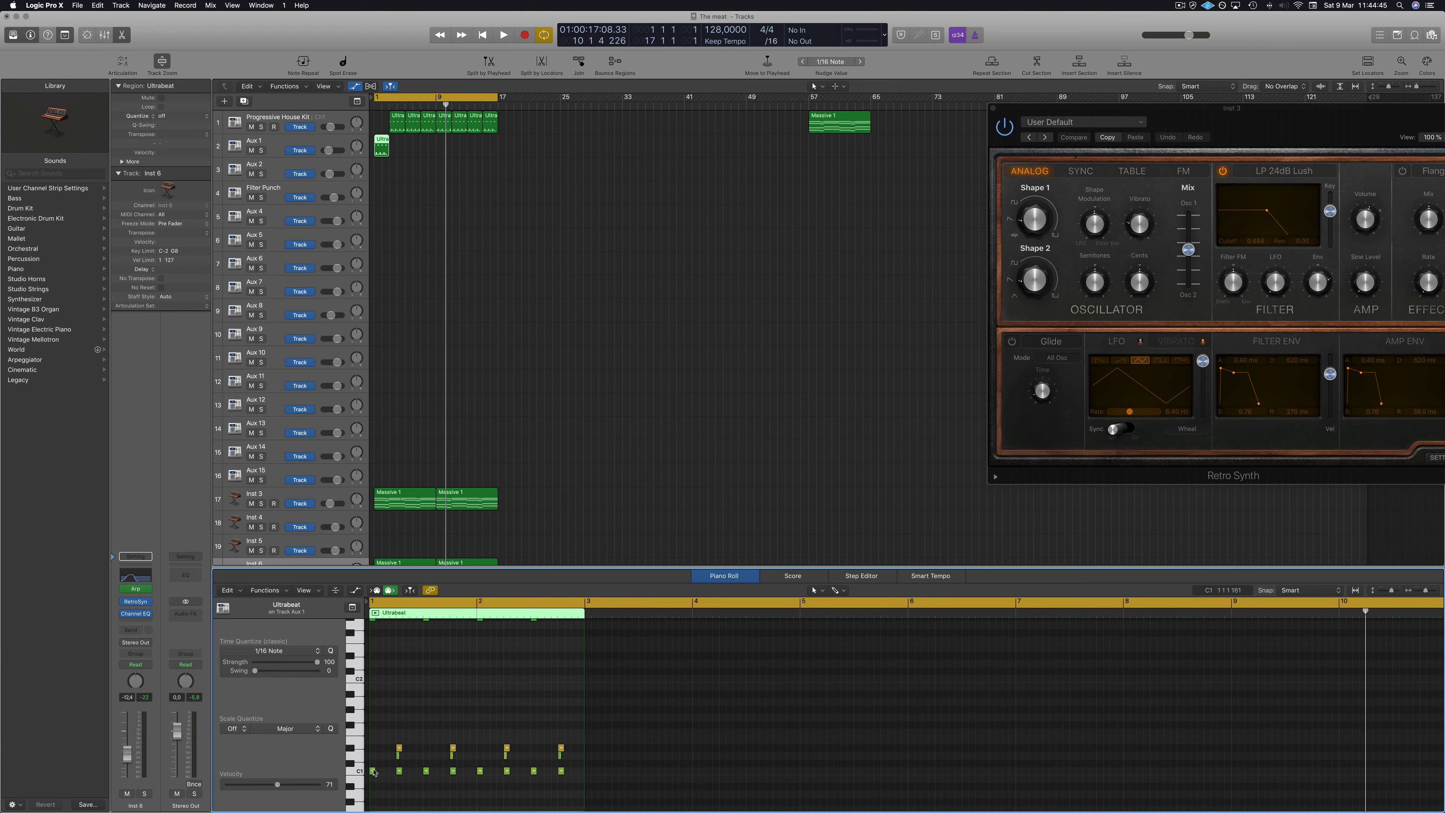
scroll(373, 772, right, 6)
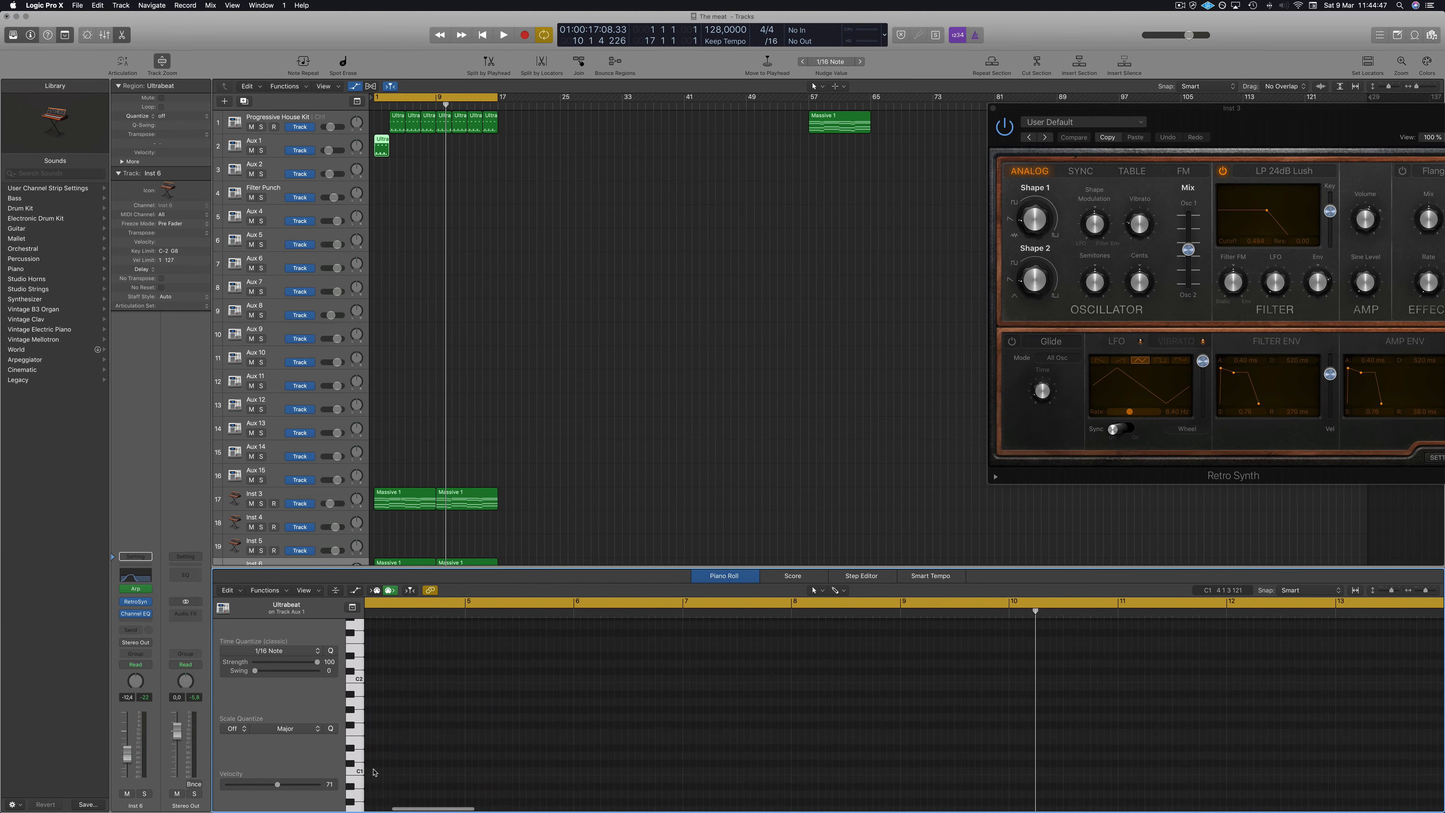
scroll(374, 771, left, 6)
scroll(411, 755, up, 4)
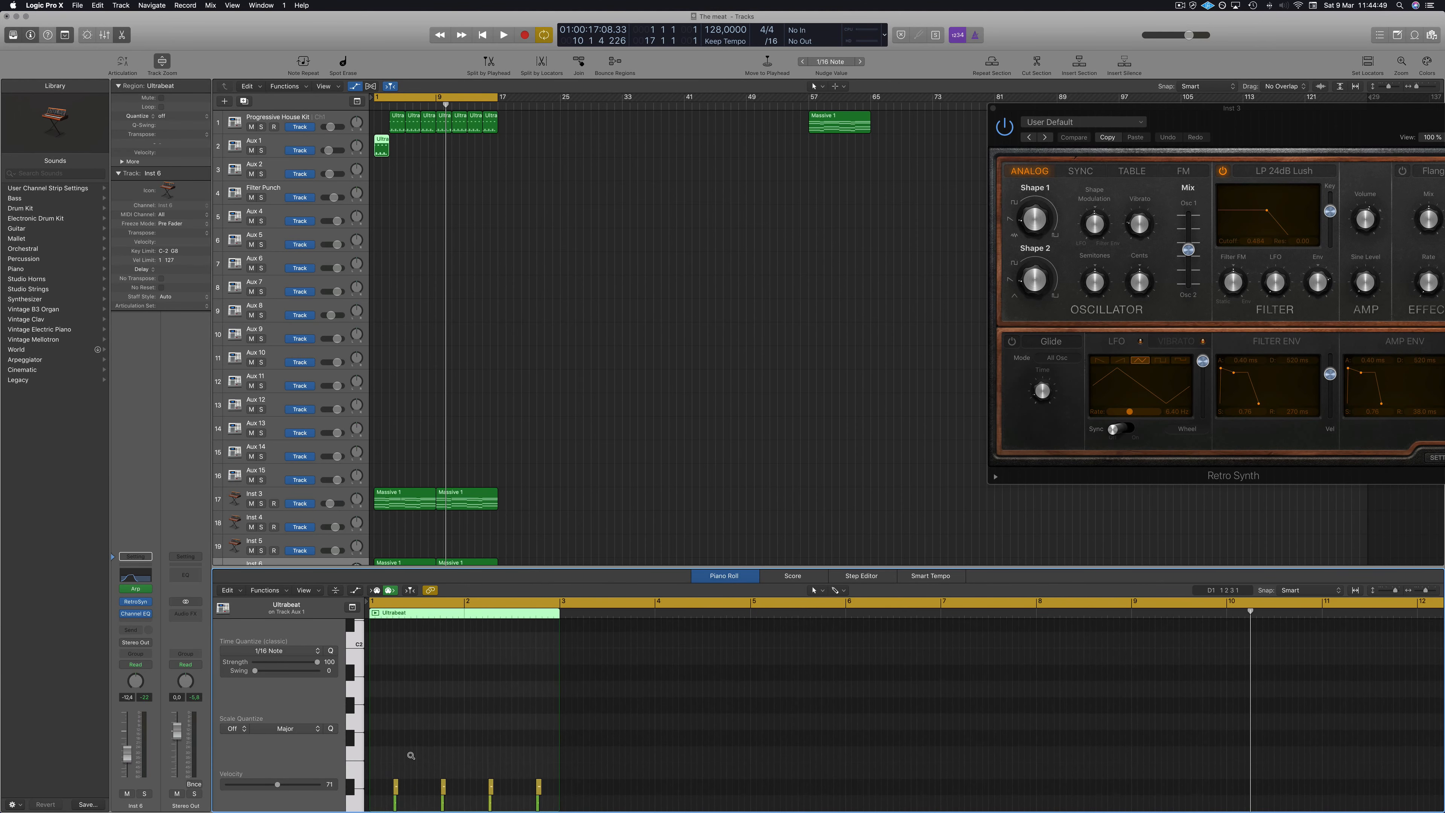
scroll(411, 756, down, 8)
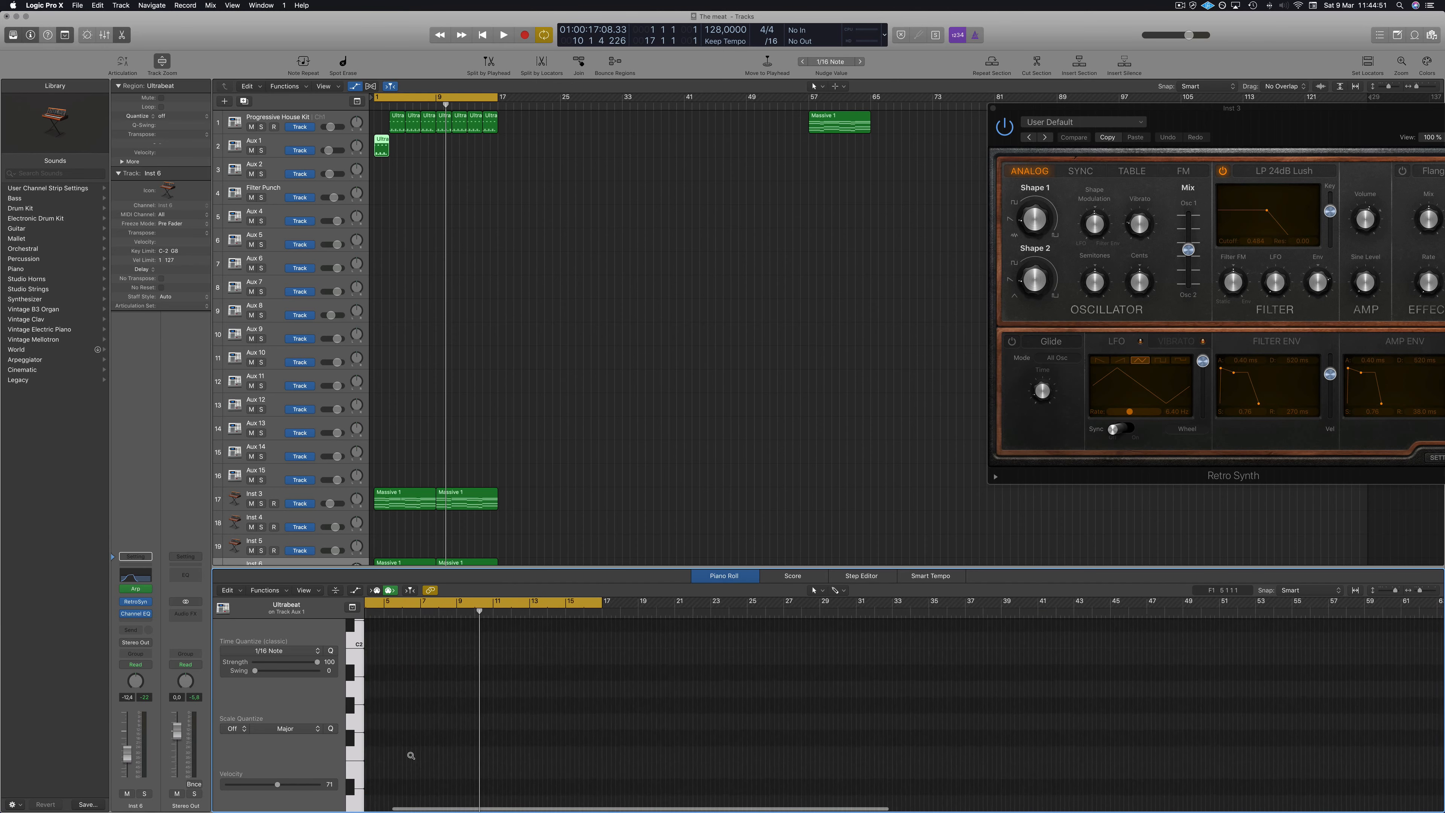
scroll(411, 755, up, 8)
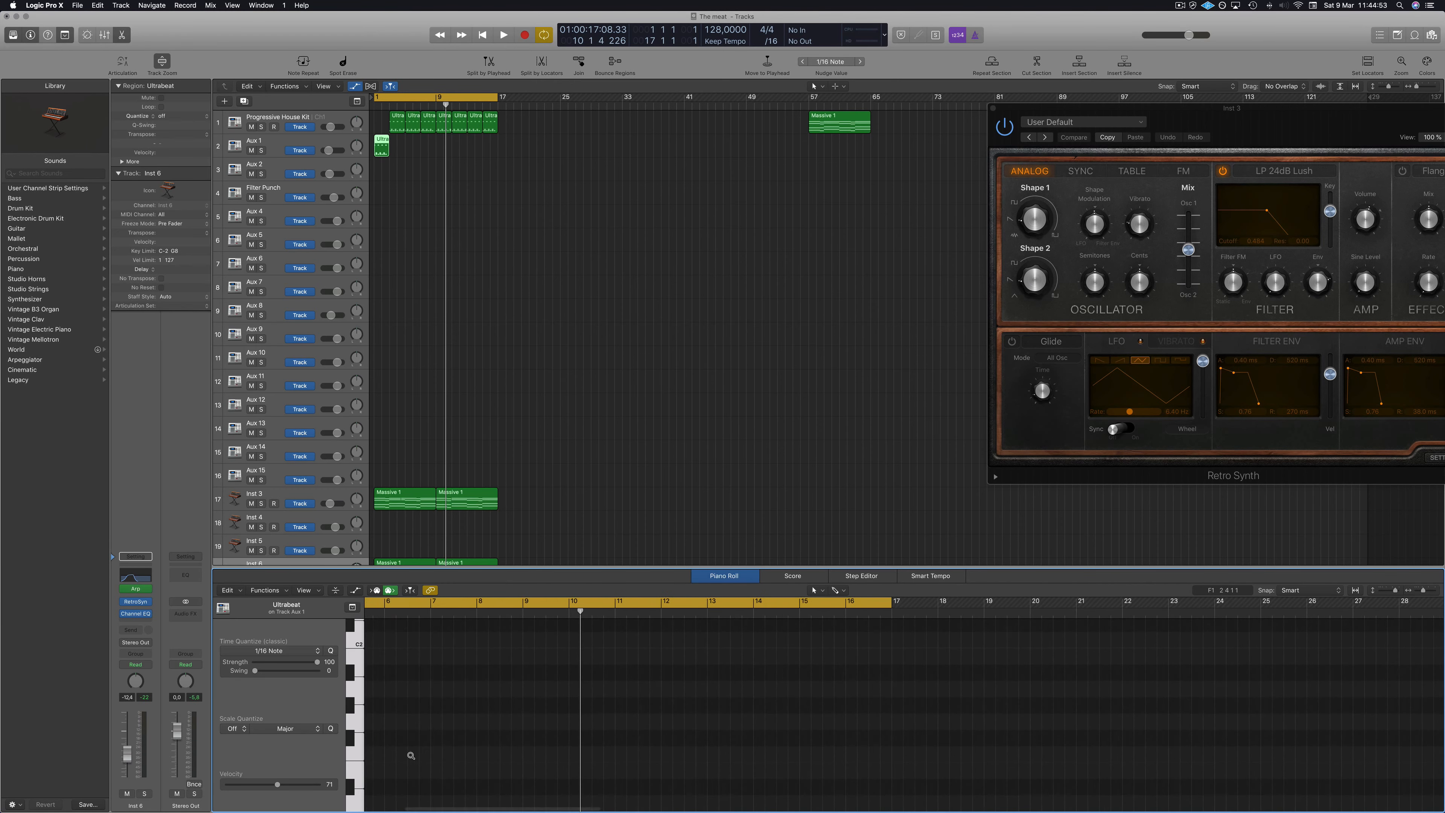
scroll(411, 755, down, 10)
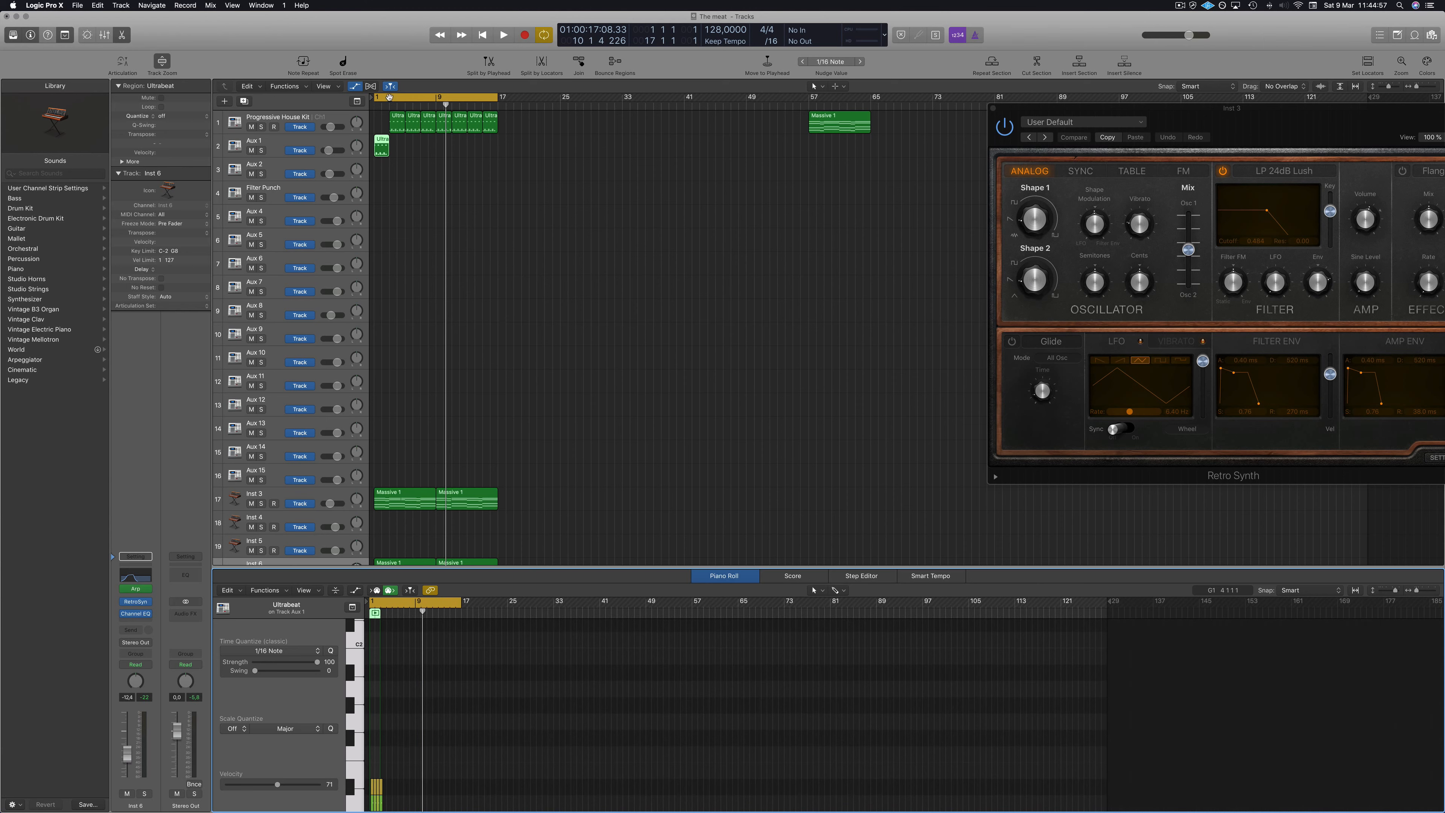
Return to the start and copy the first drum kit region onto the Aux 1 track.
key(Return)
click(397, 118)
drag(388, 117, 383, 146)
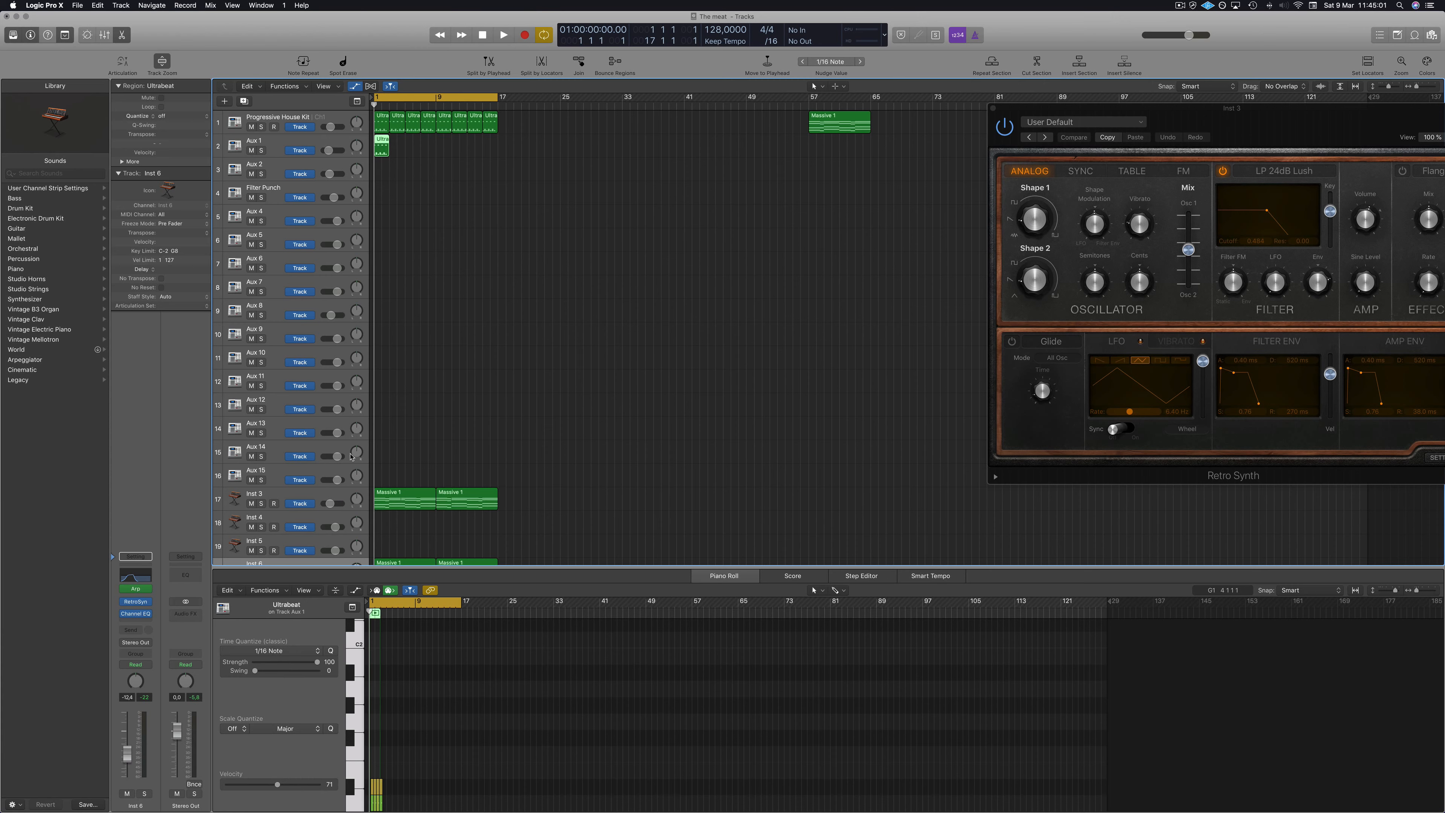
scroll(391, 756, down, 3)
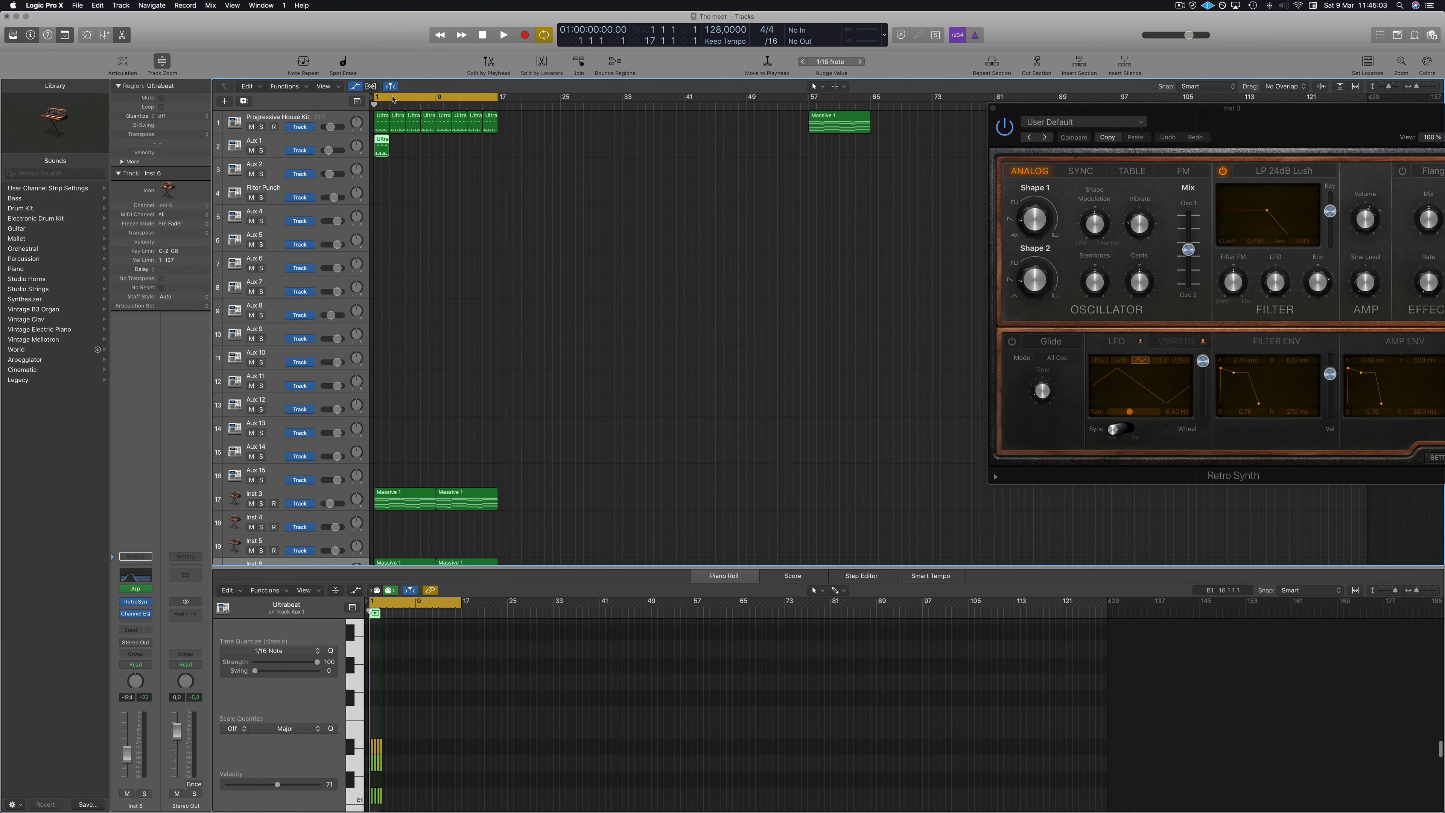
Select the region on Aux 1 and select all notes on its lowest drum pitch in the Piano Roll.
click(387, 117)
click(379, 148)
scroll(390, 756, up, 10)
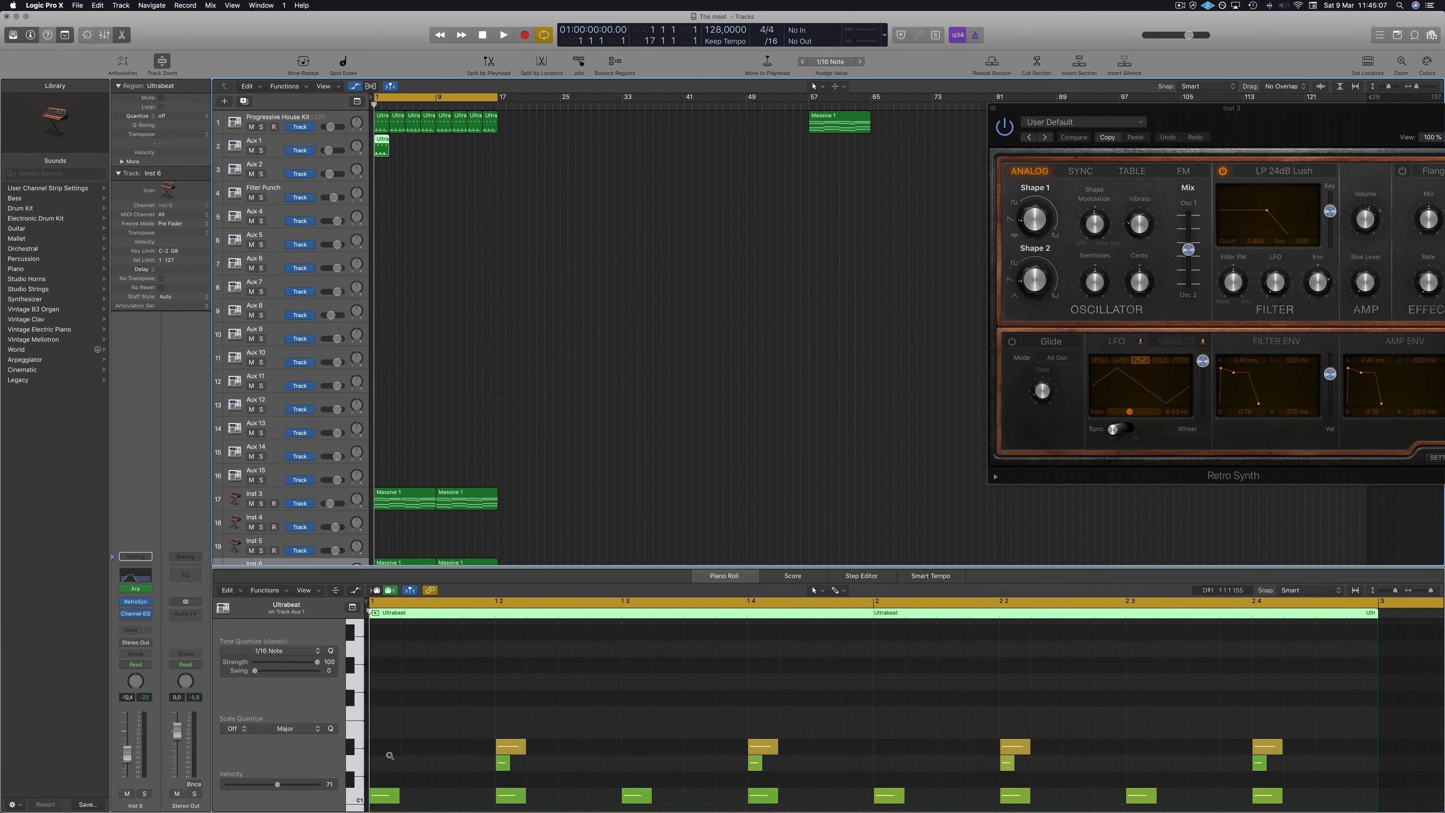
scroll(390, 756, down, 1)
scroll(390, 756, down, 2)
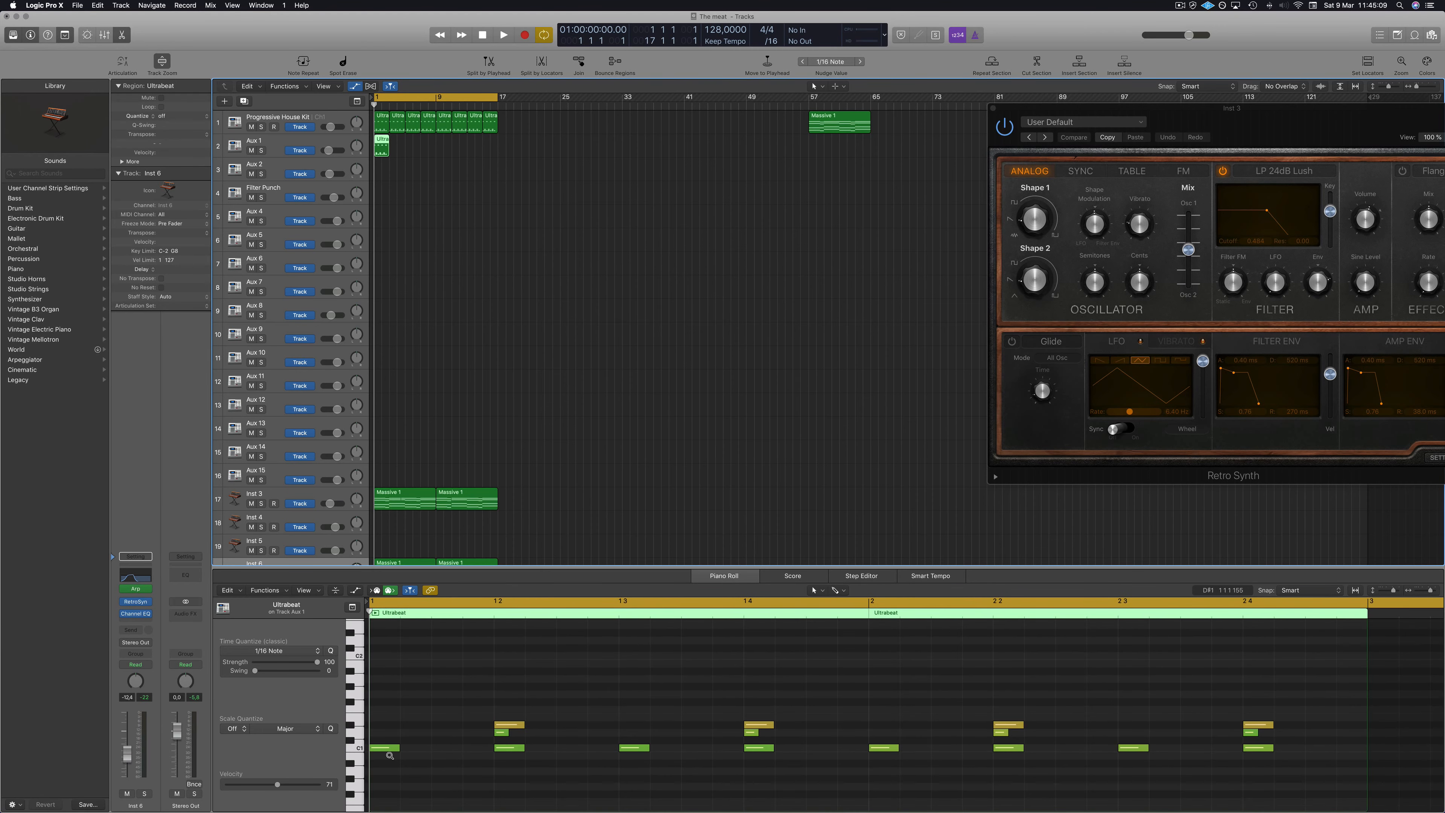
click(357, 749)
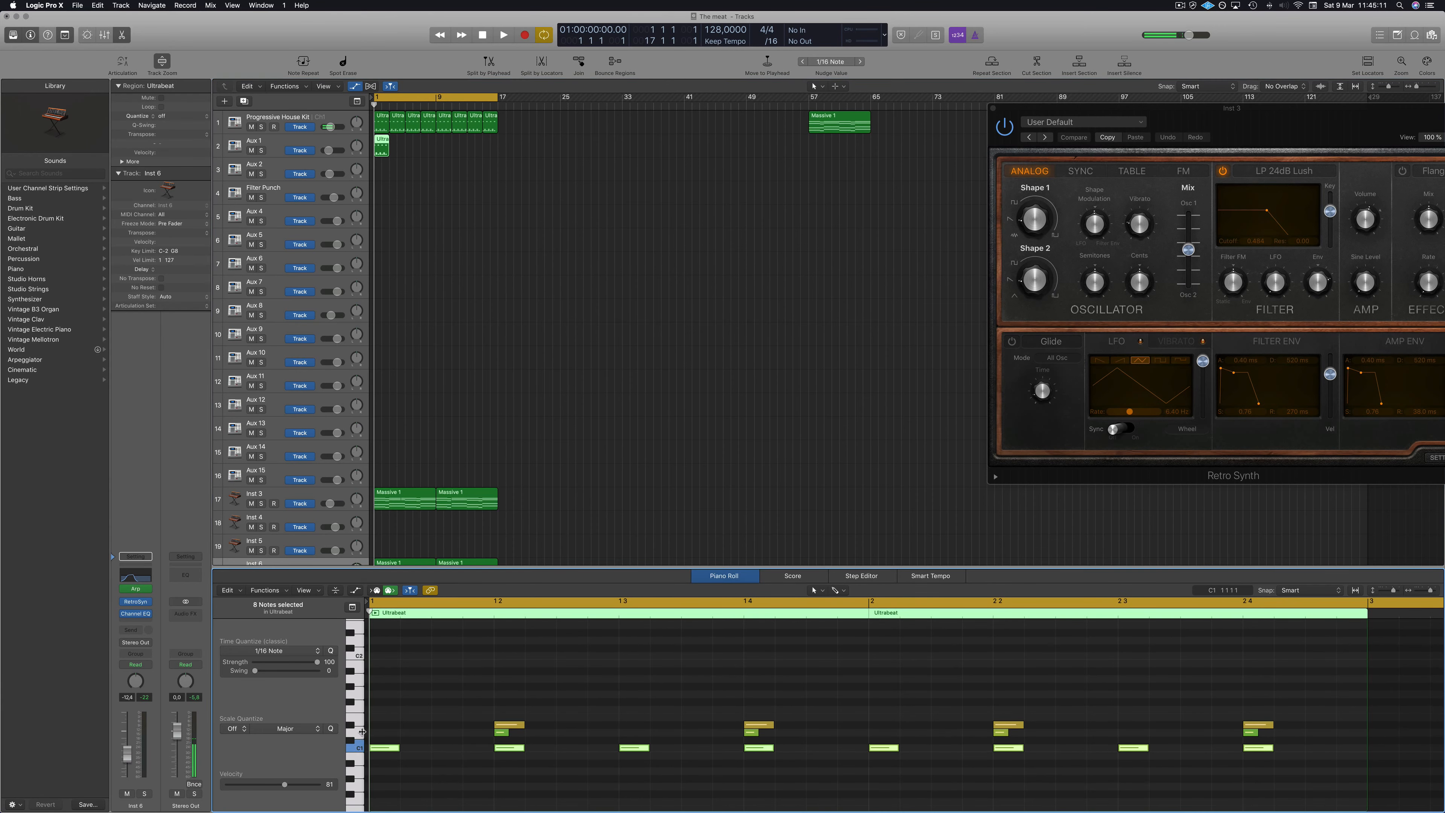
Delete the selected row of drum notes from the Aux 1 region in the Piano Roll.
click(360, 735)
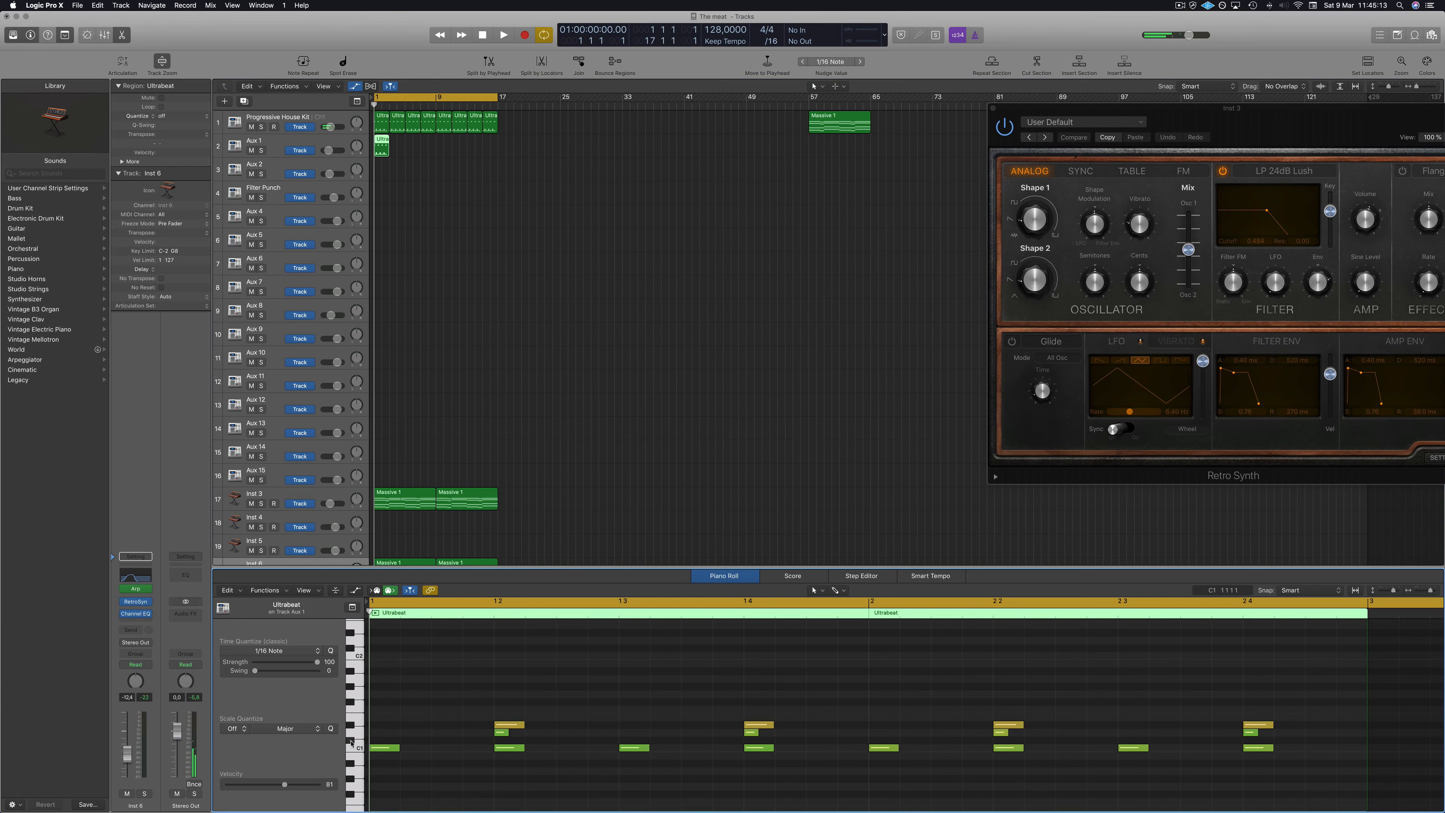
scroll(354, 727, down, 1)
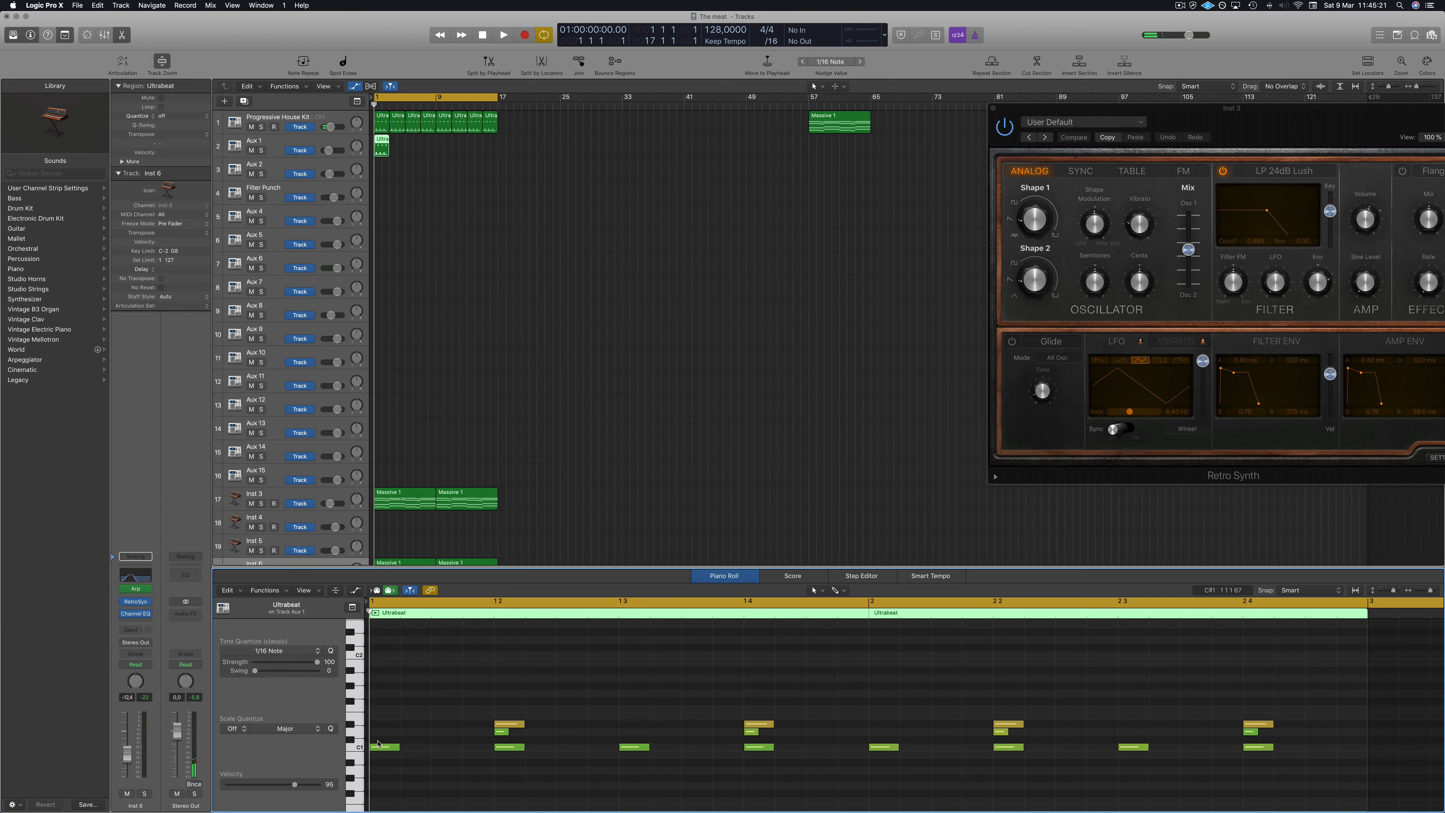
drag(390, 749, 1360, 771)
key(Delete)
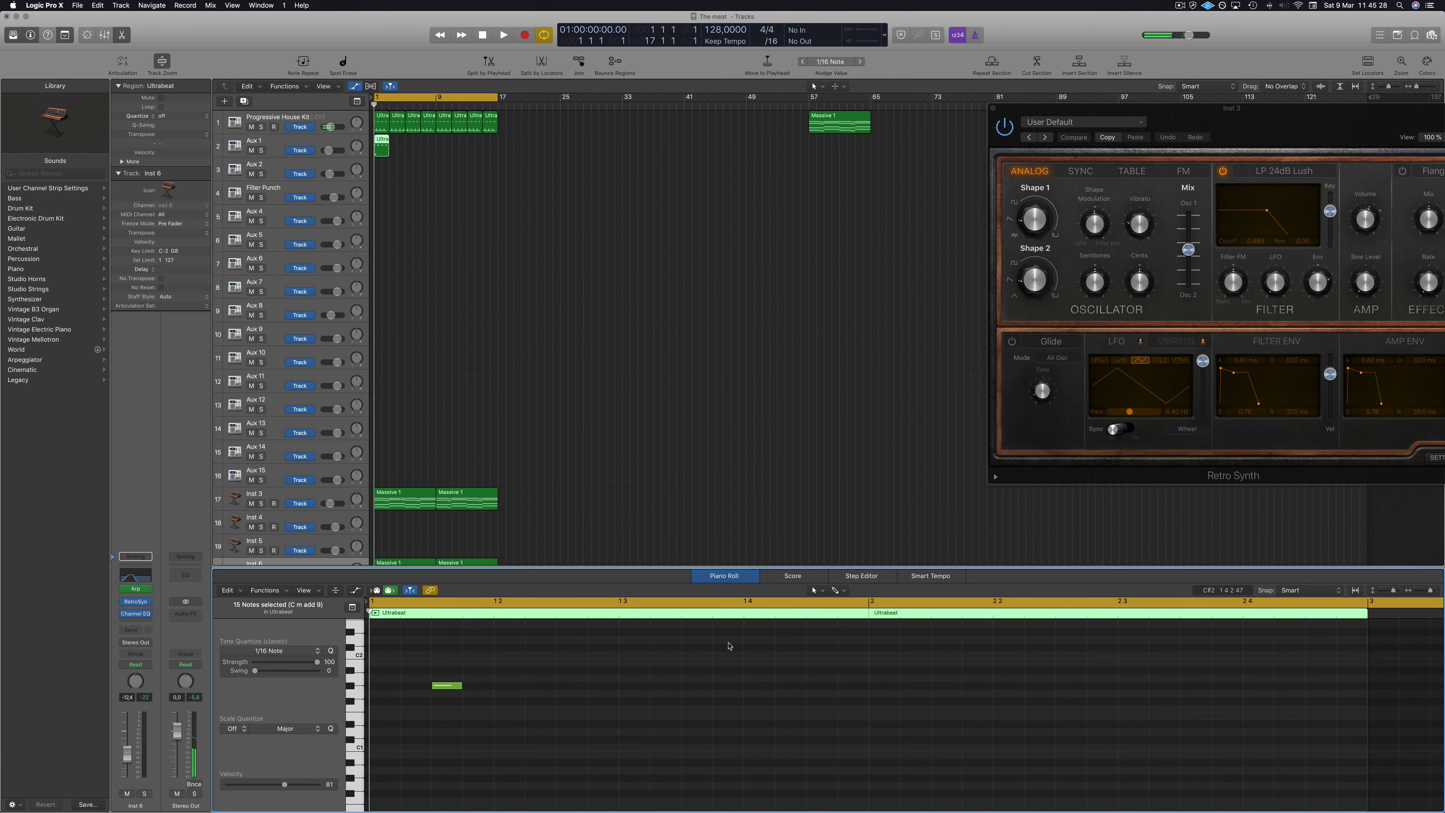
Copy the remaining note repeatedly to build eight evenly spaced notes across the region.
drag(446, 688, 567, 692)
shift+click(448, 686)
key(space)
drag(438, 687, 689, 691)
drag(442, 658, 989, 736)
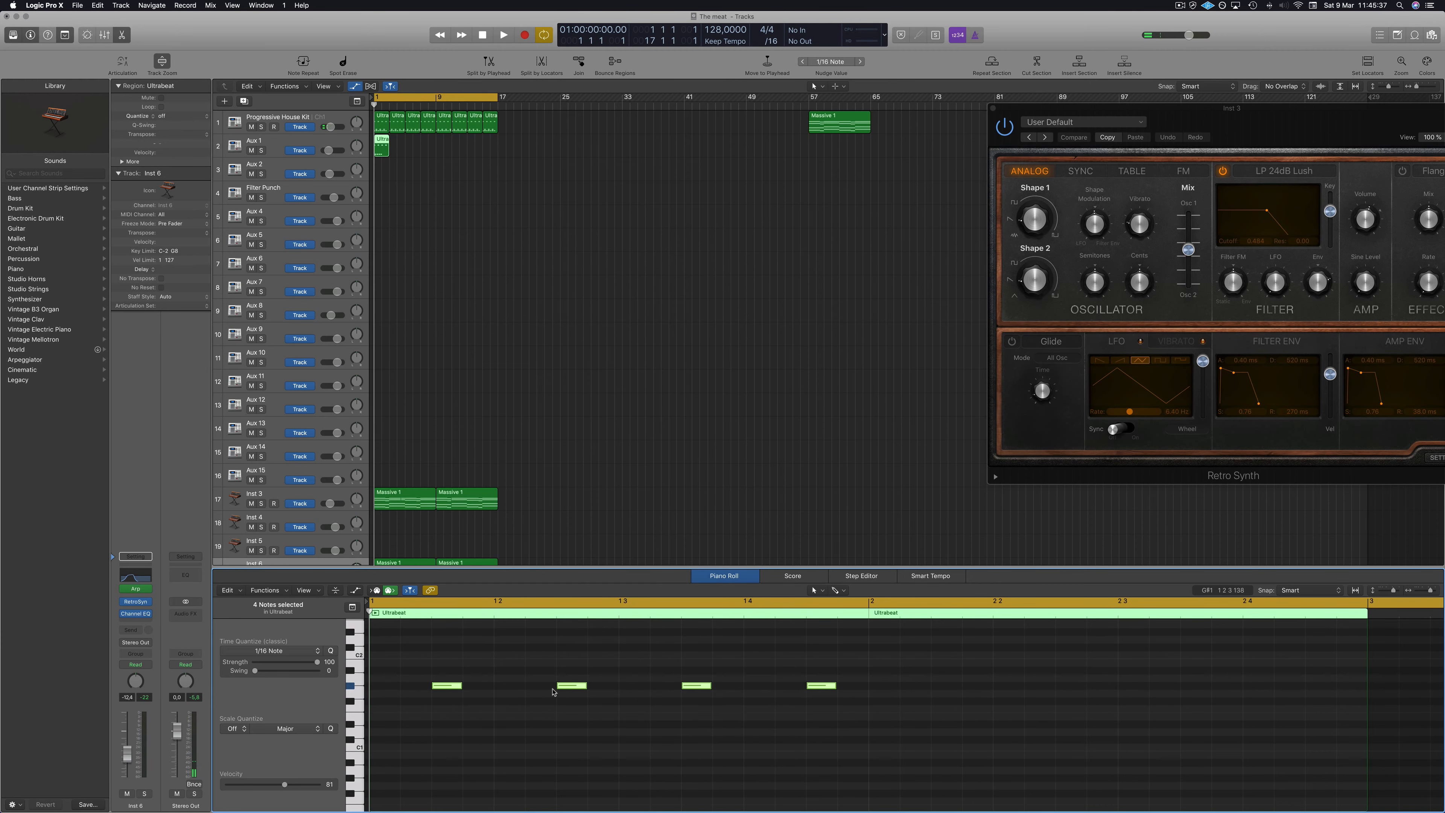
drag(448, 687, 941, 686)
key(space)
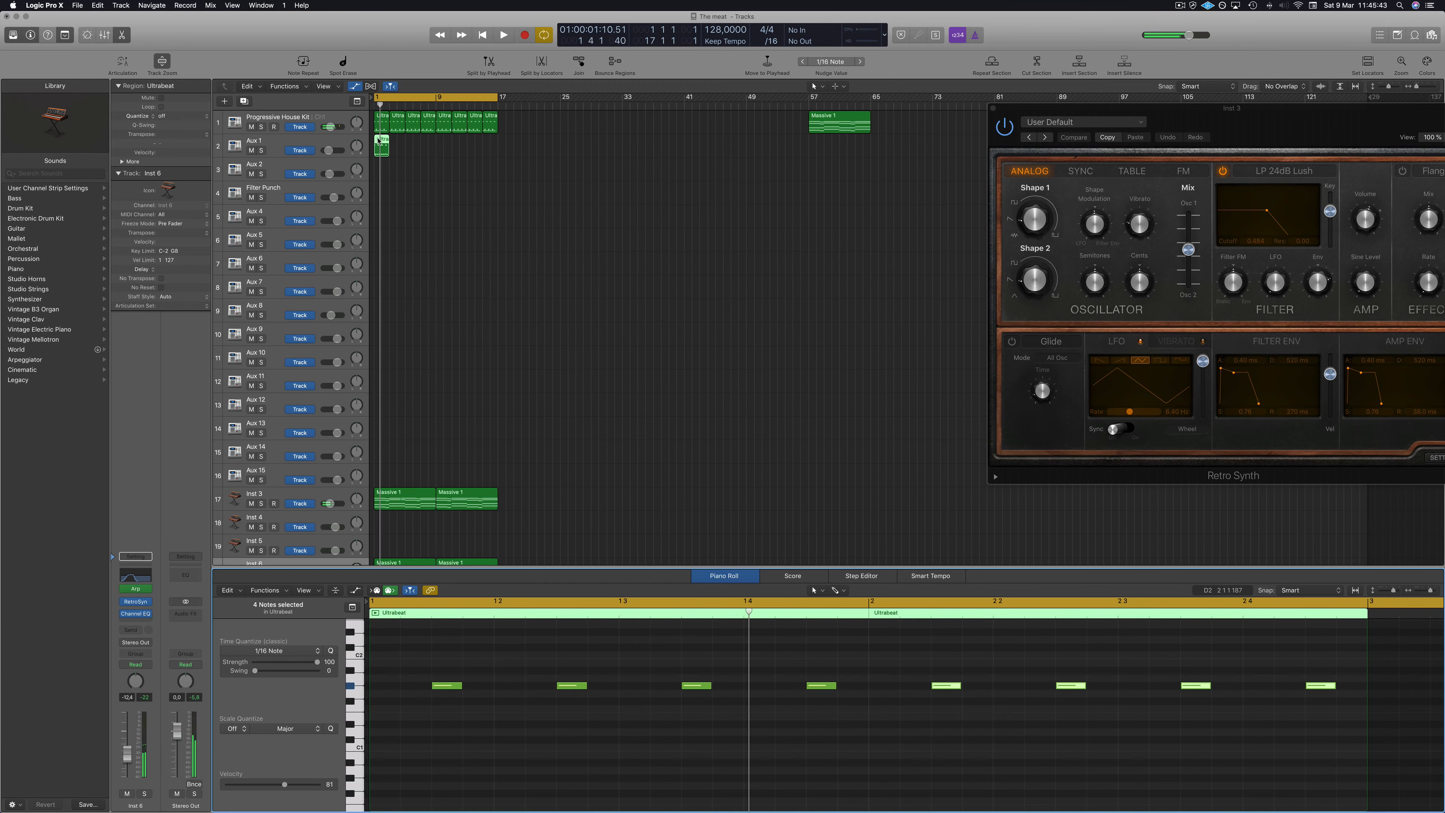
Copy the Aux 1 region along its track to fill the first 16 bars.
drag(378, 139, 416, 149)
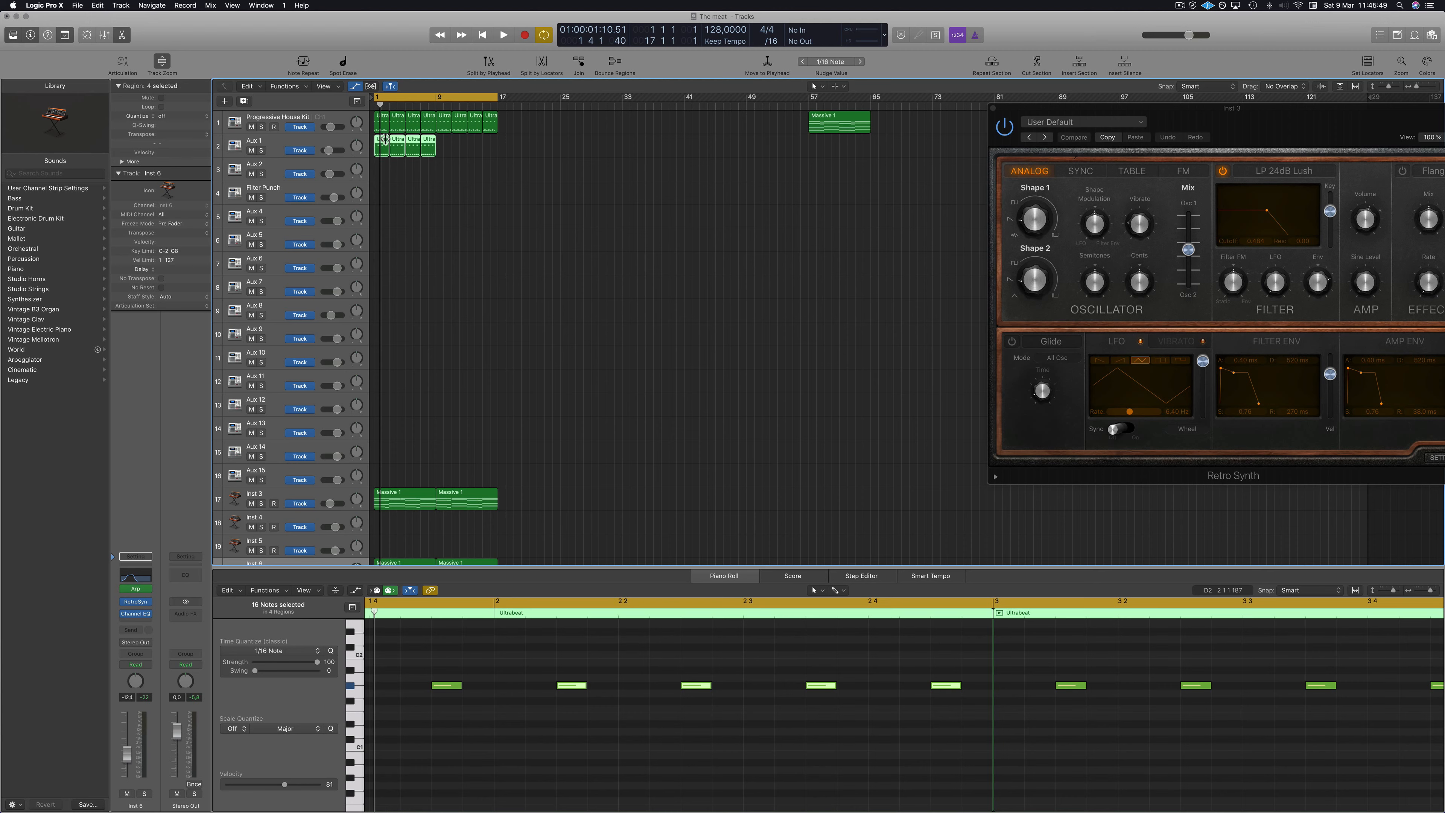
drag(385, 142, 445, 147)
click(477, 271)
key(space)
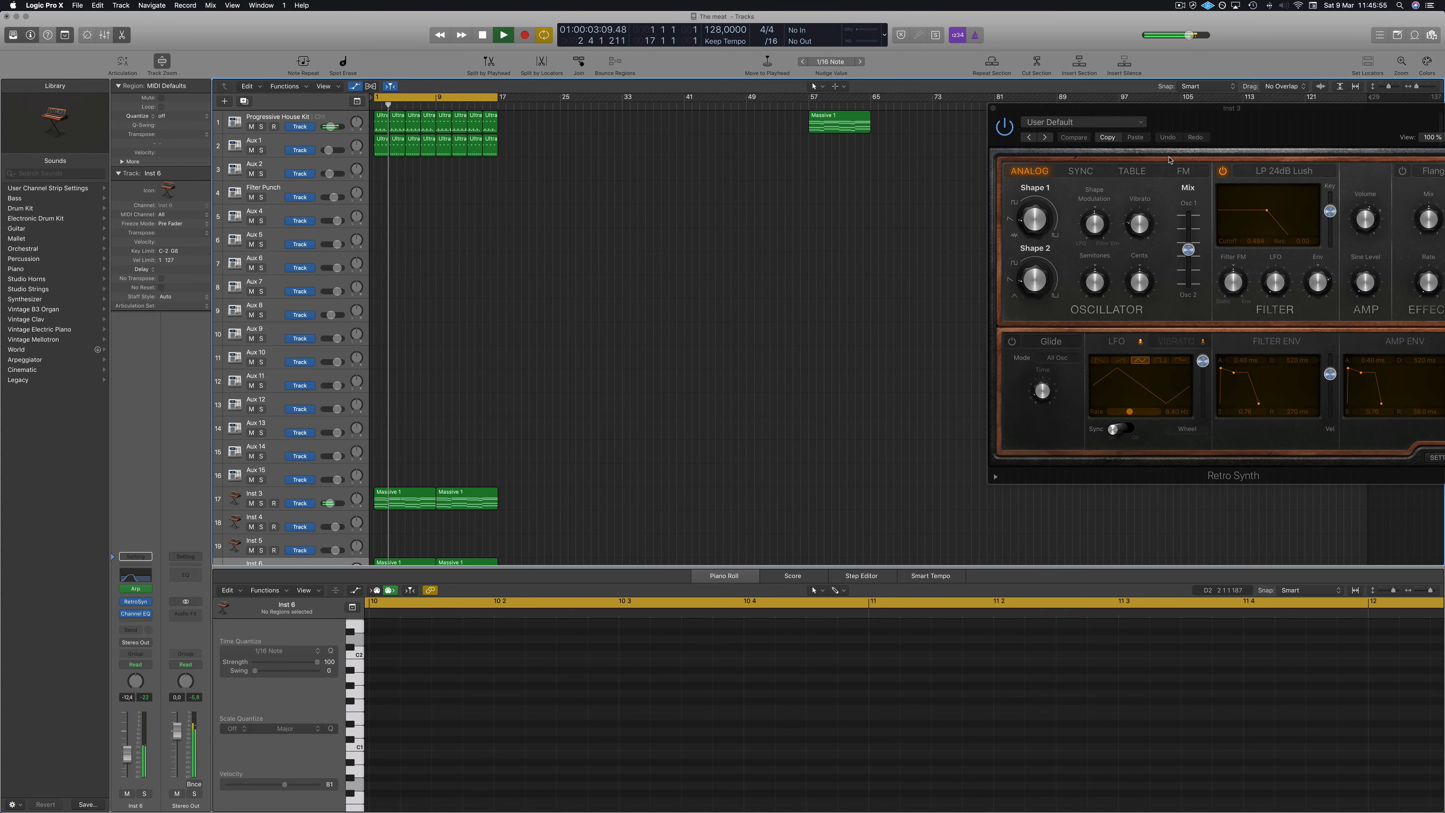
Close the Retro Synth plugin window.
drag(989, 108, 720, 125)
click(726, 128)
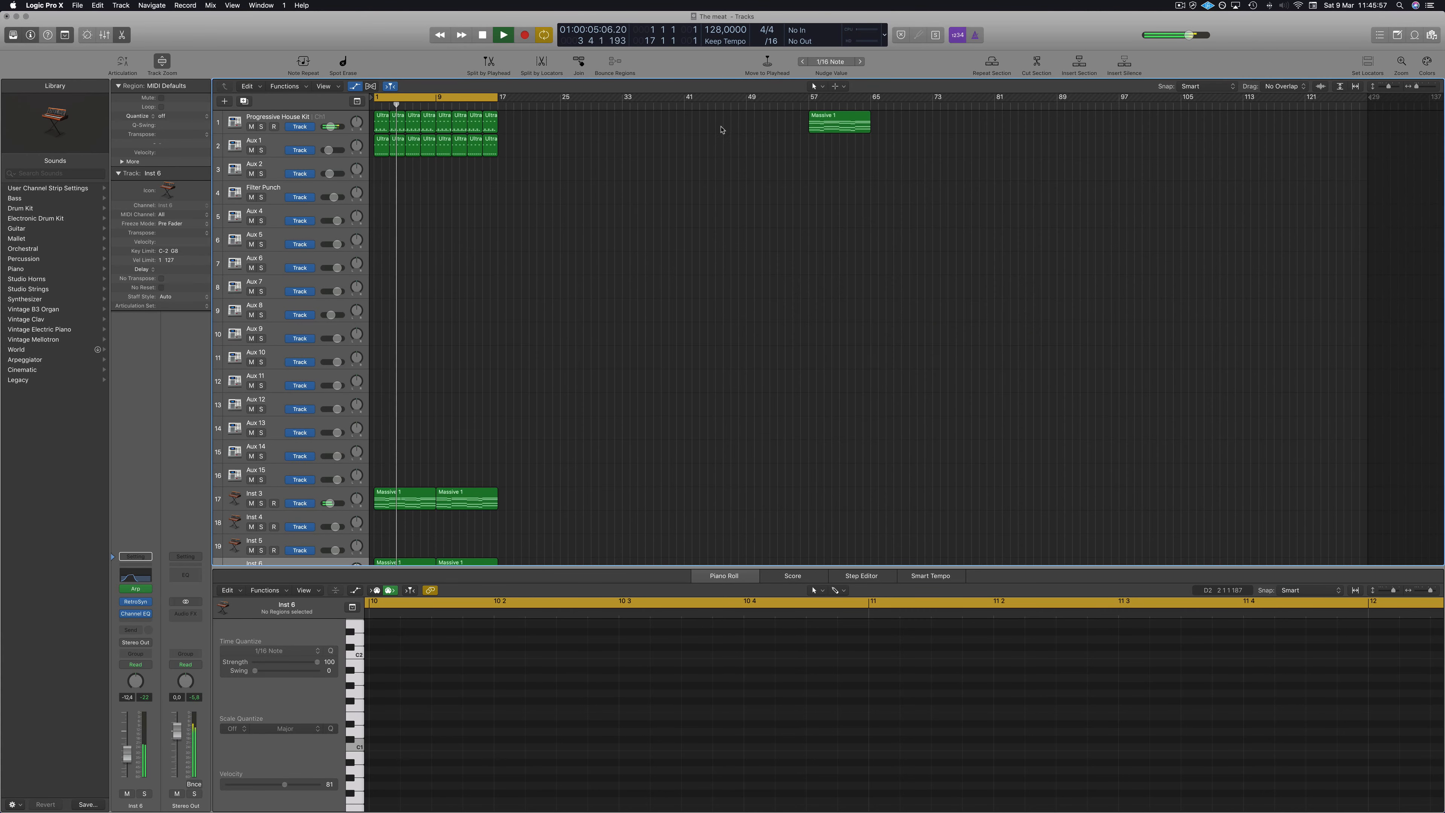
scroll(575, 277, up, 5)
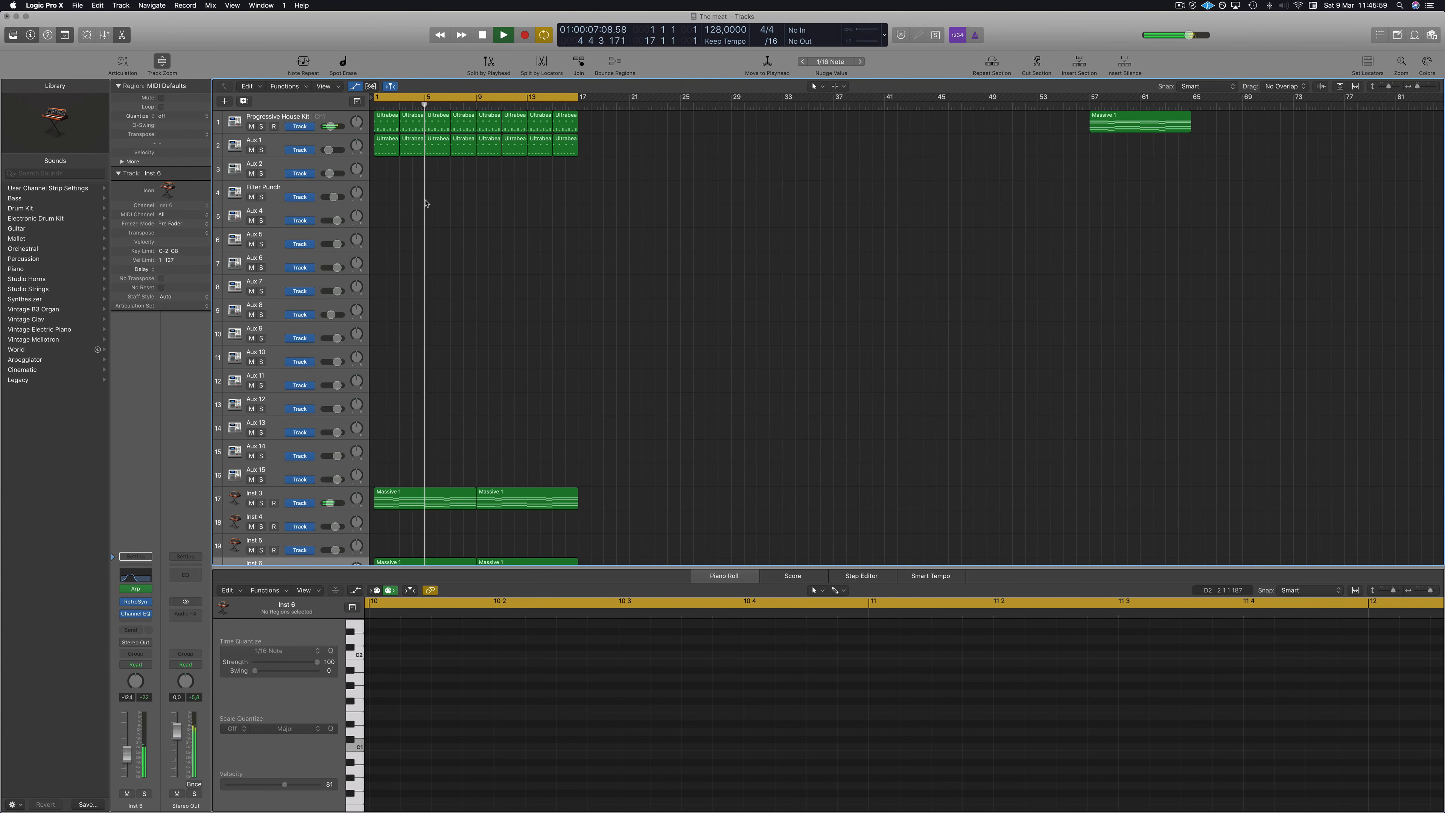
Open the Progressive House Kit's Ultrabeat and route the Open HighHat voice to Sub Group 3 (5-6).
click(238, 147)
key(space)
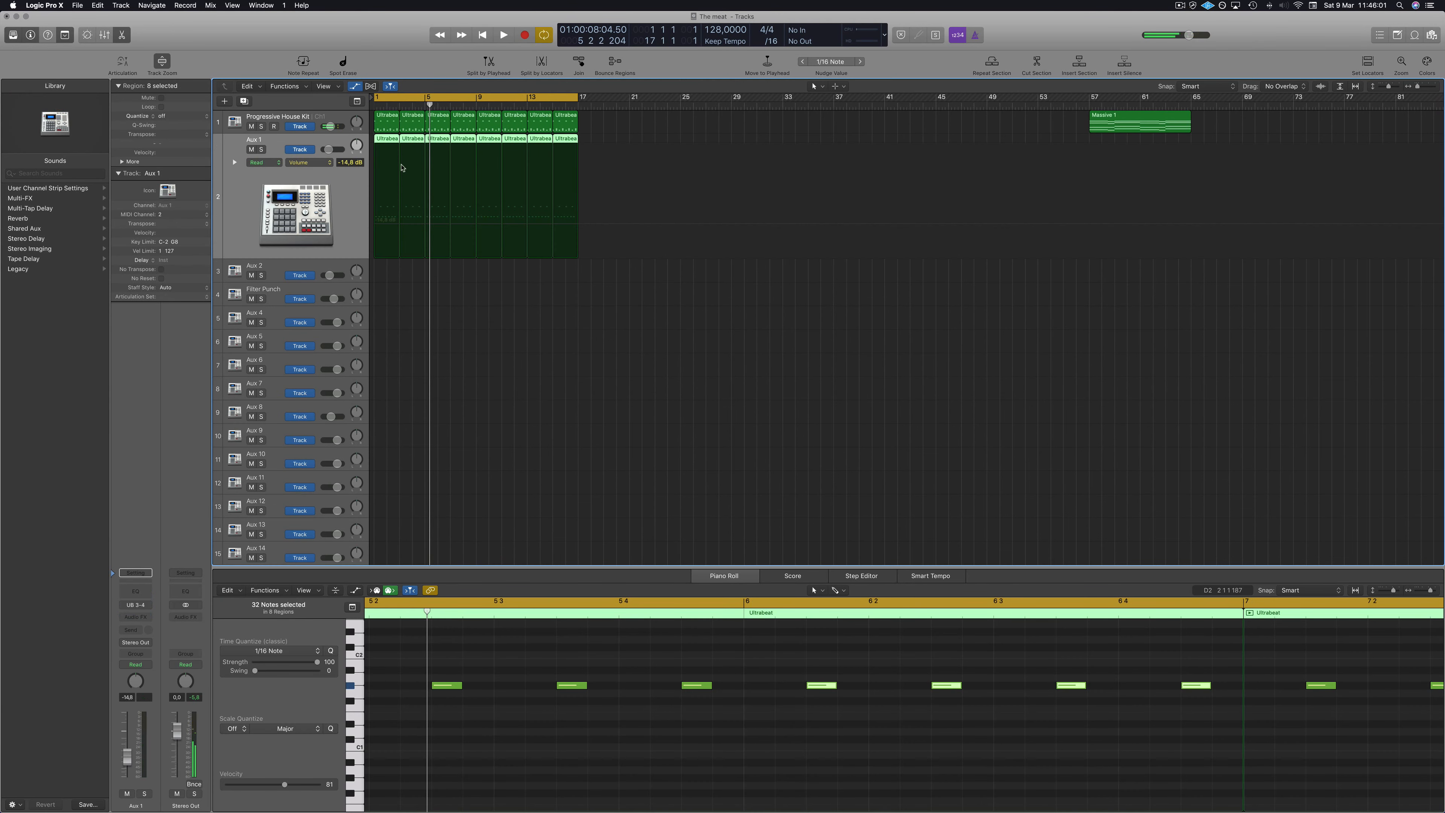
click(336, 119)
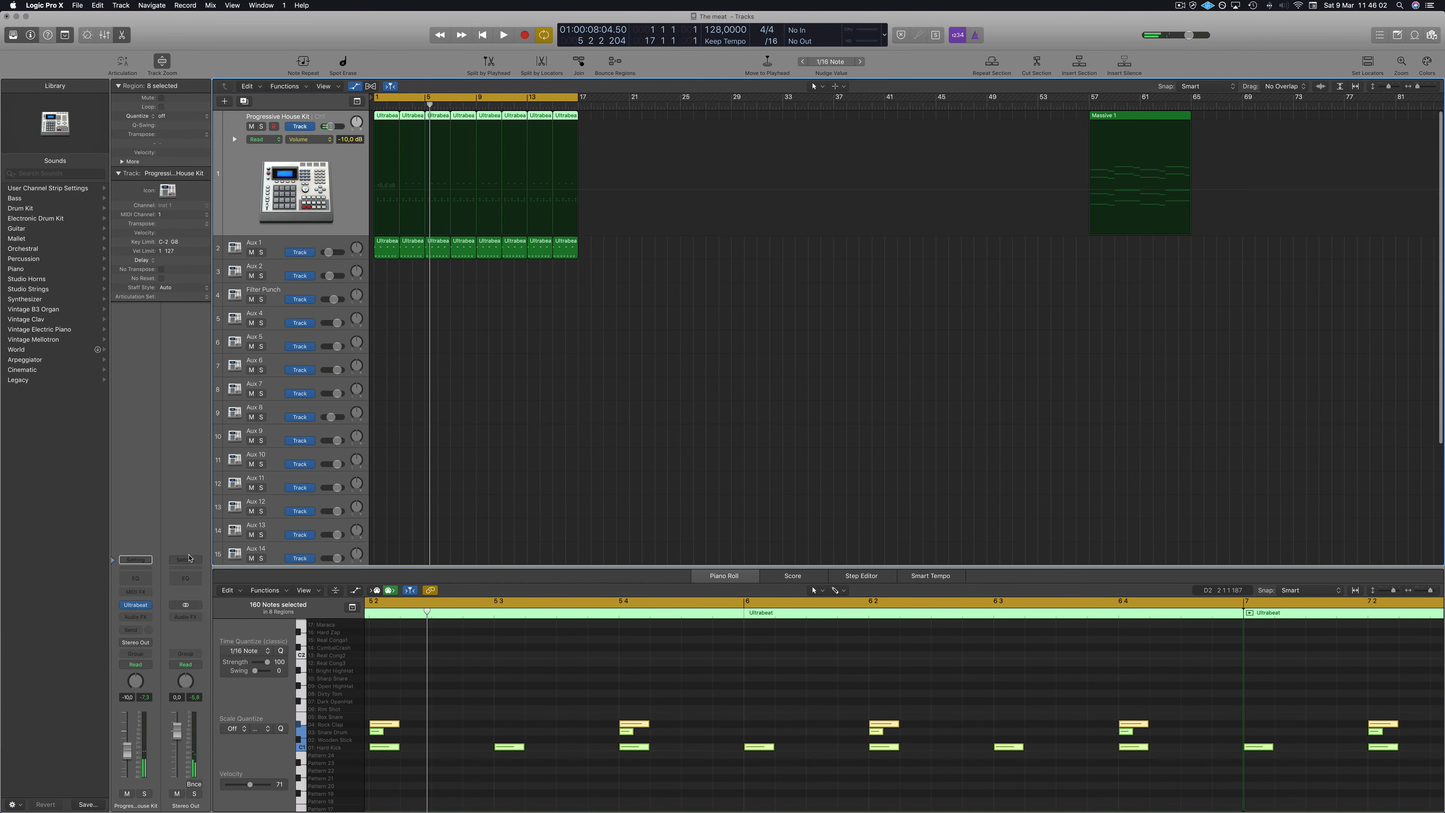
click(137, 605)
key(space)
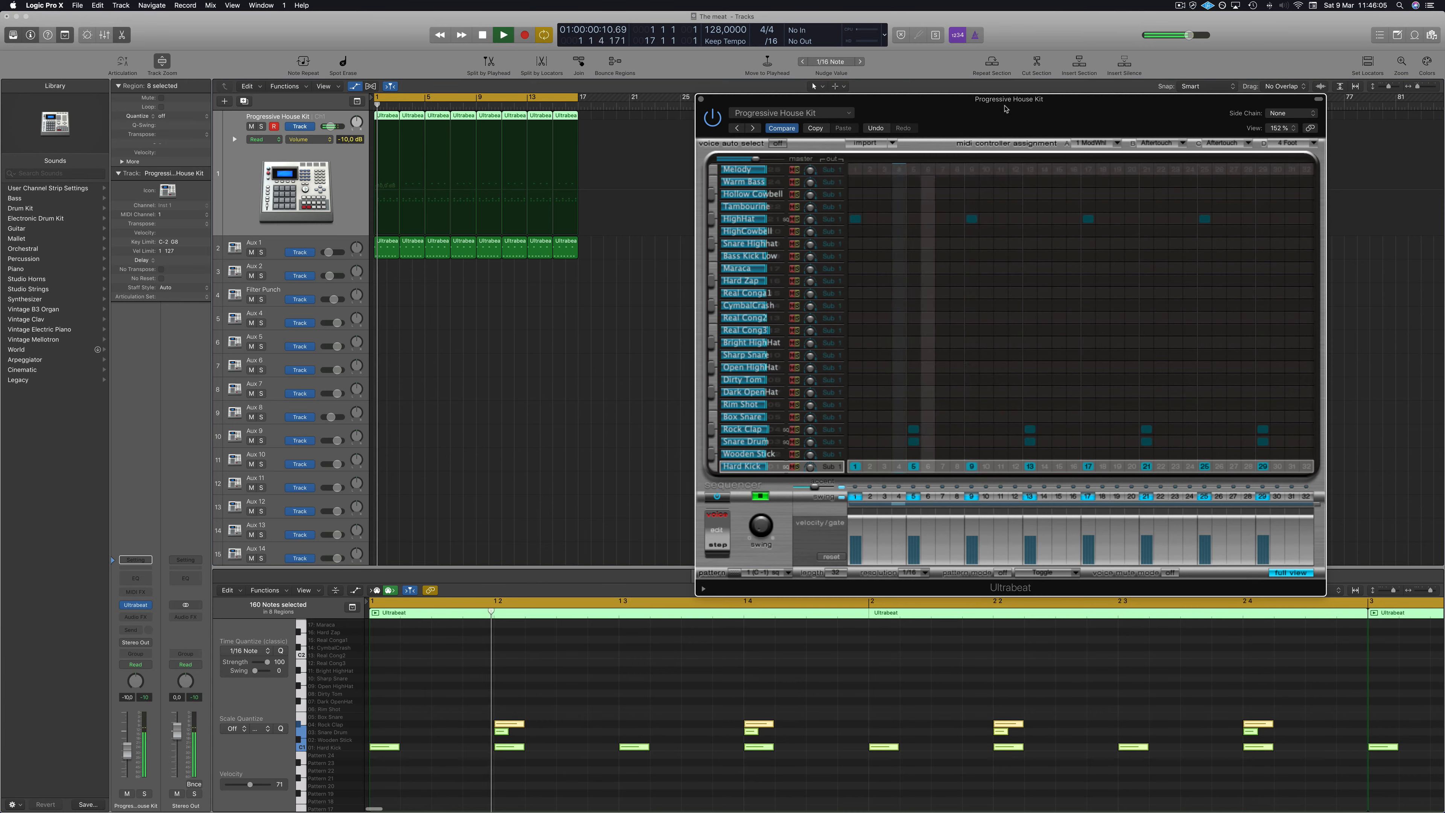
drag(1004, 101, 856, 129)
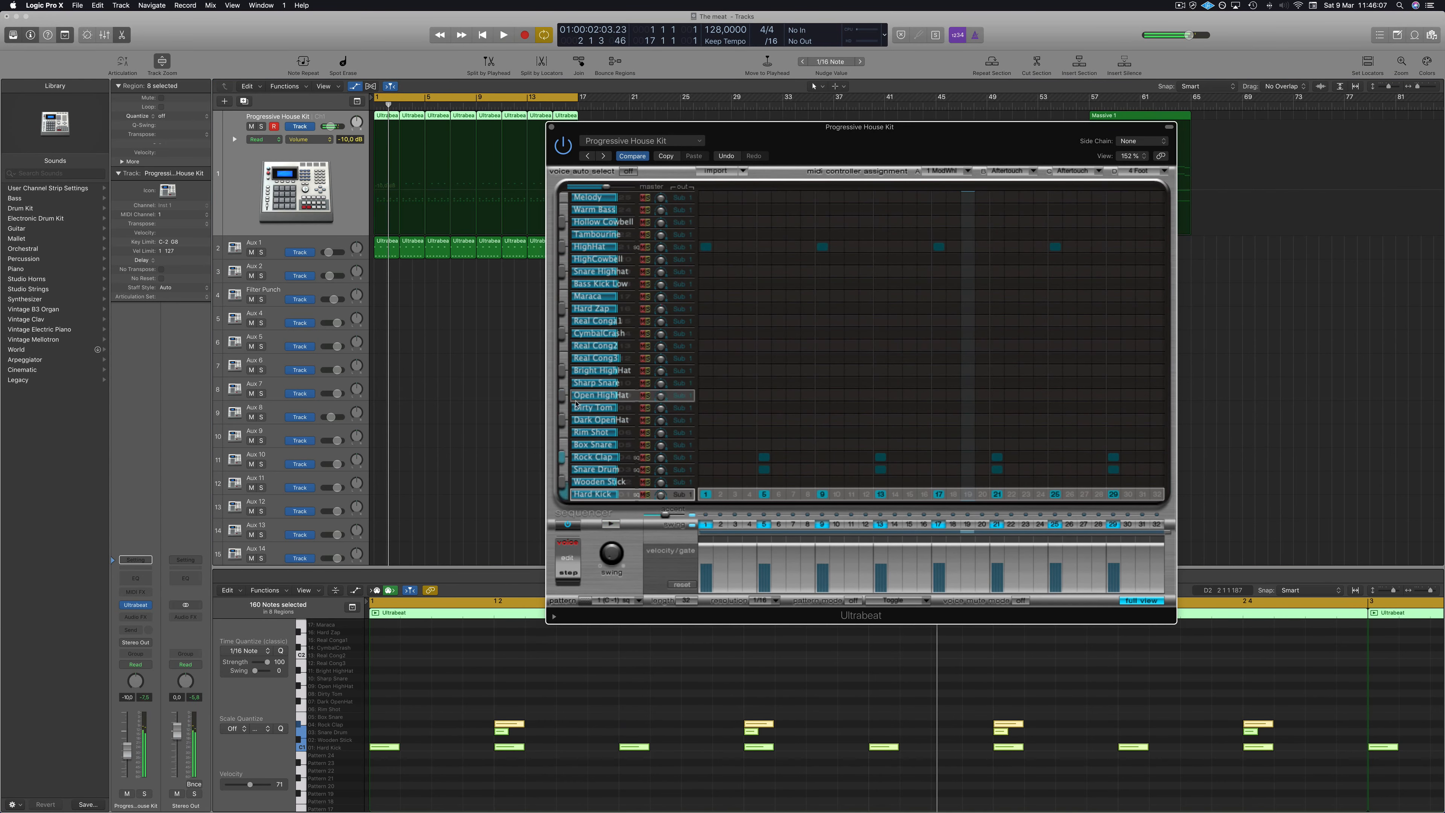
click(677, 395)
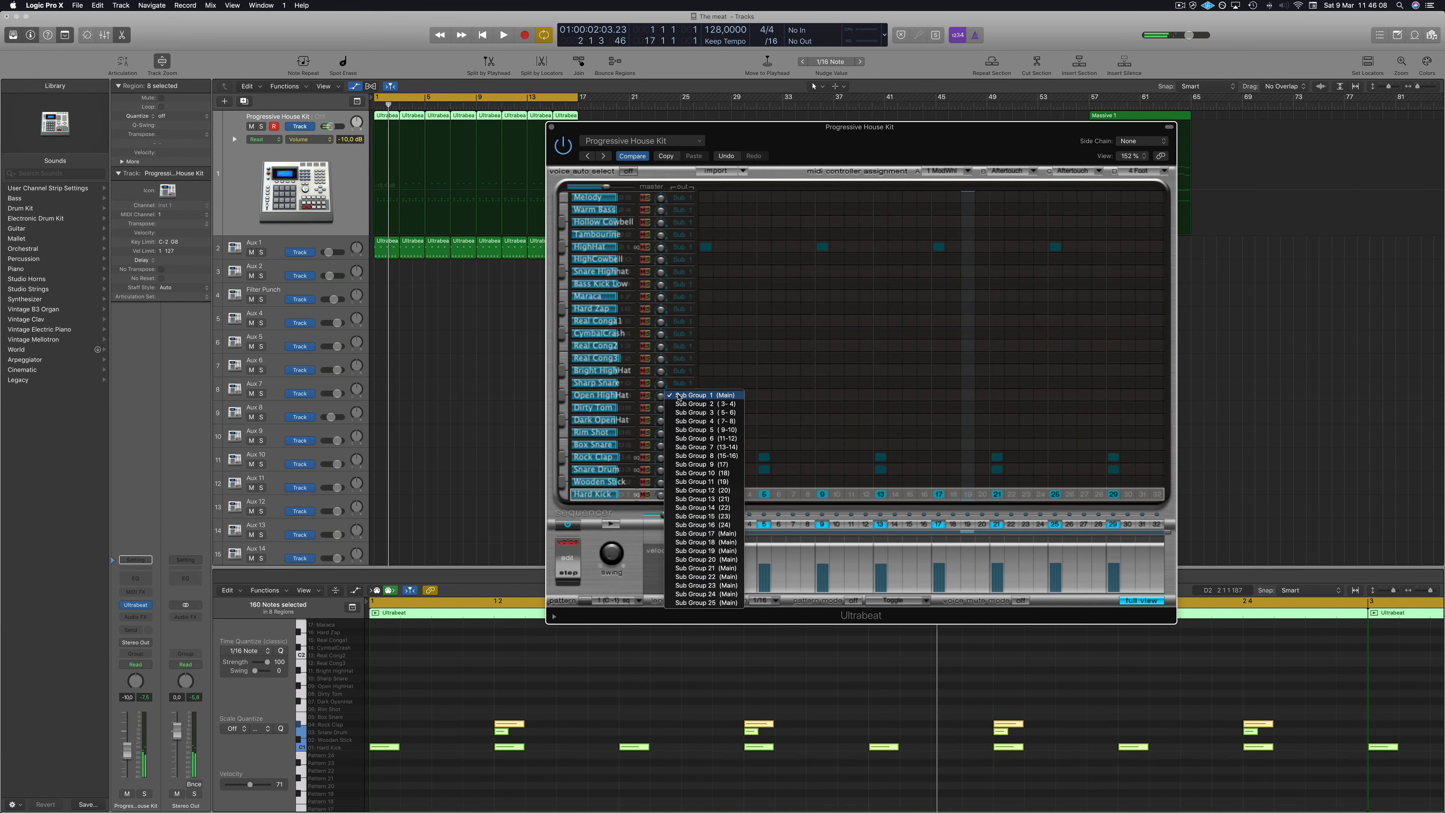
click(686, 413)
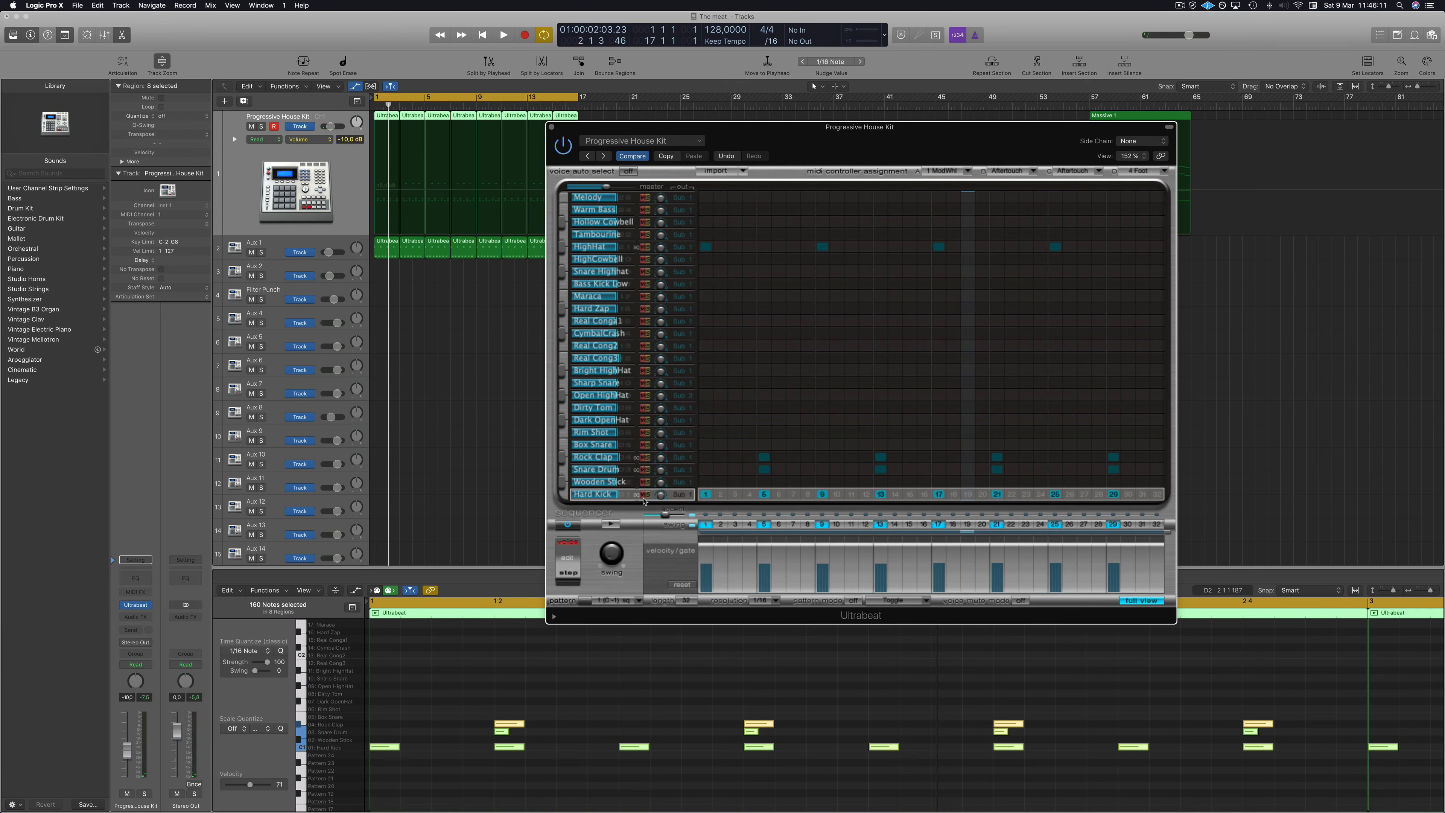
Open the Mixer and nudge the Aux 2 fader slightly down.
click(452, 410)
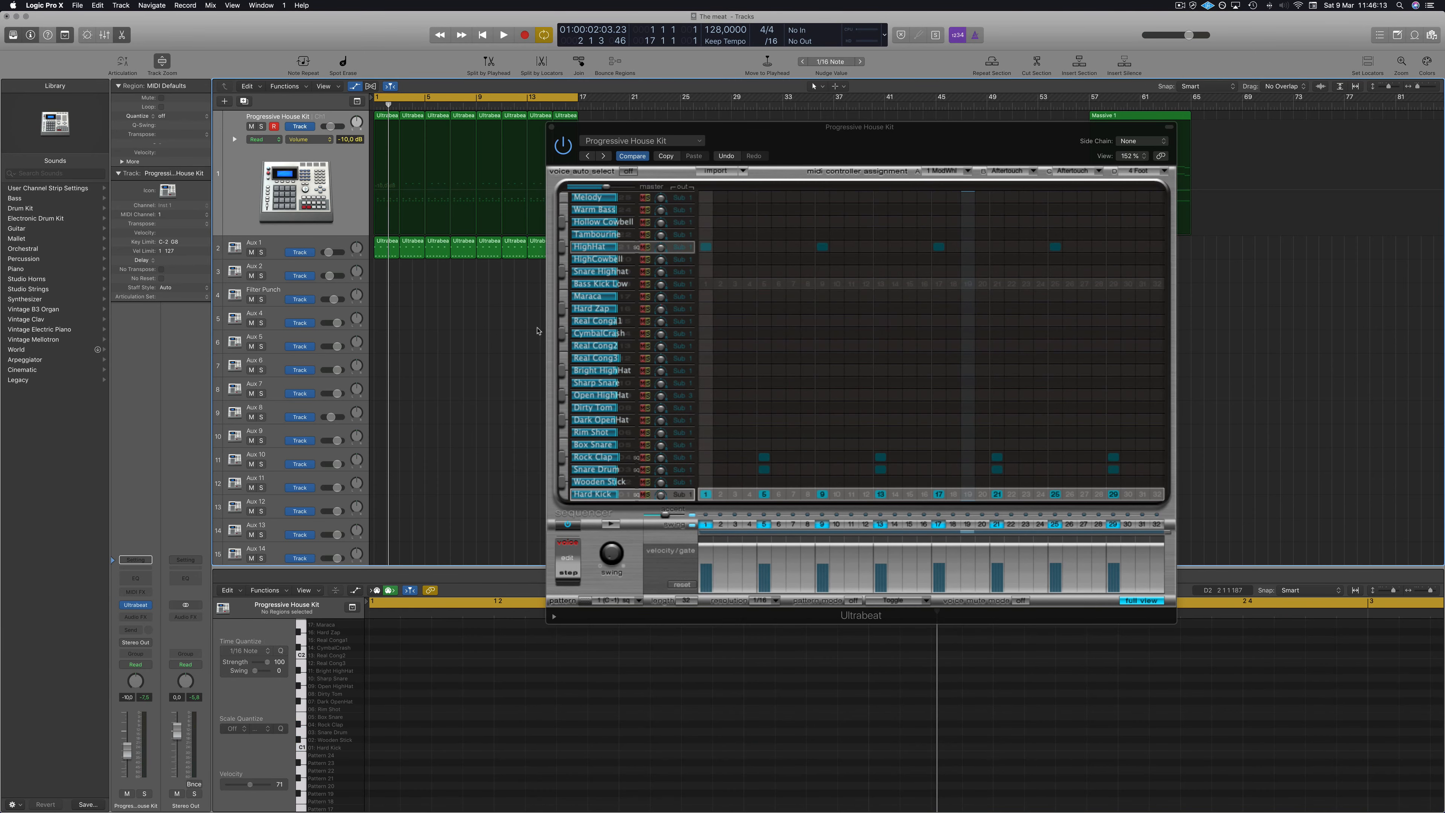
key(x)
key(space)
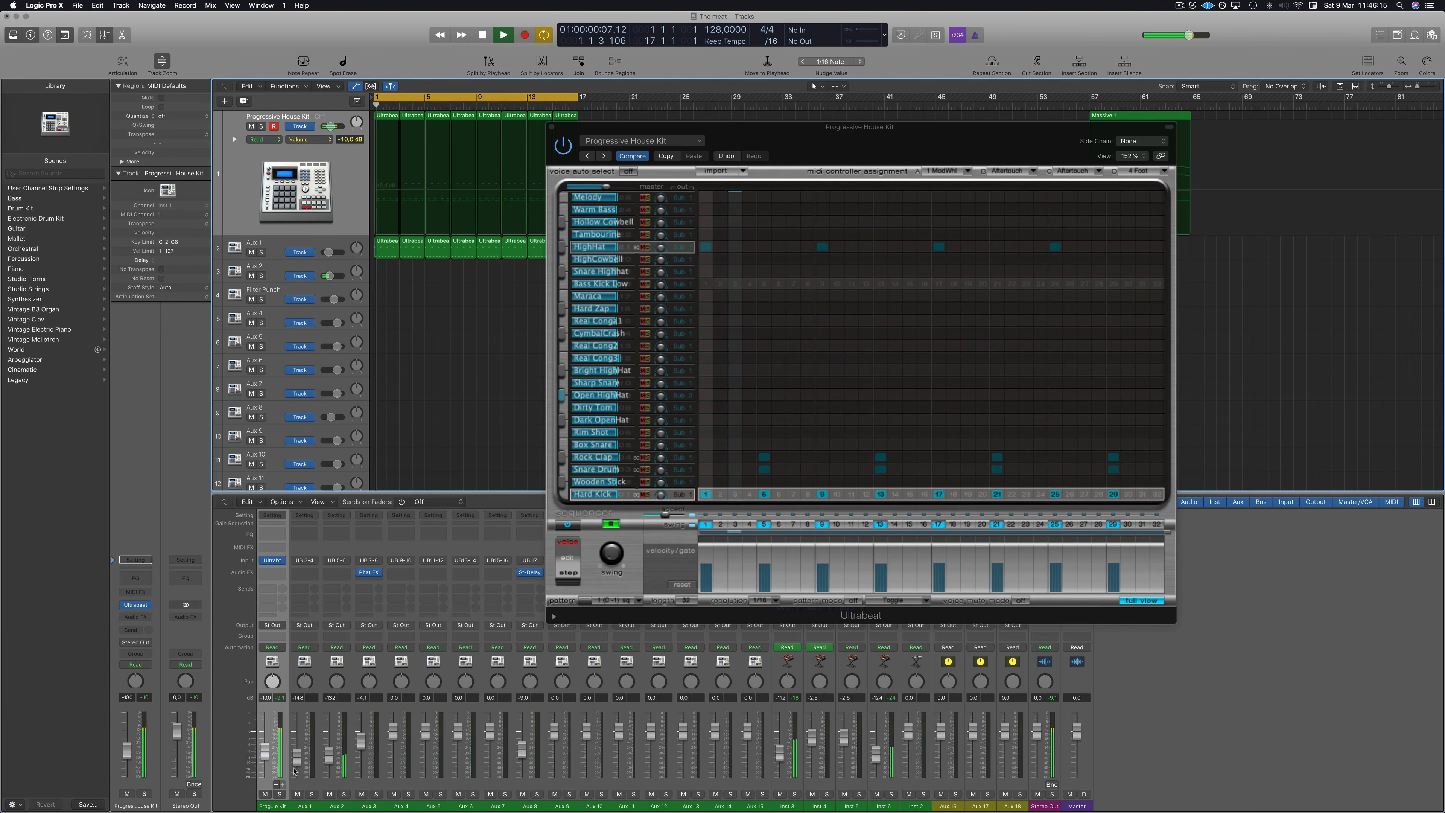
drag(335, 747, 335, 752)
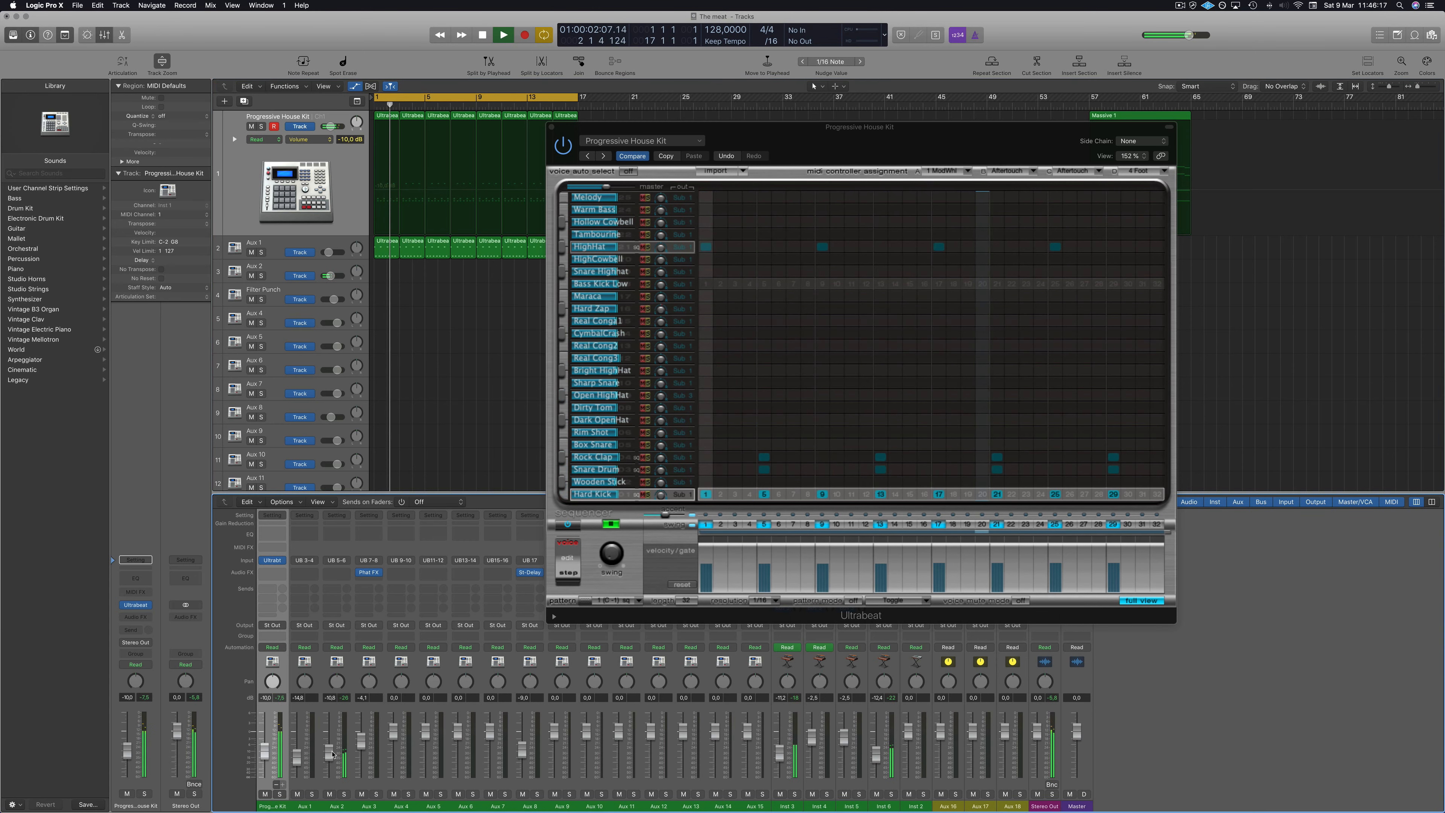
In Aux 2's Channel EQ, set a 640 Hz low cut and a +1.5 dB boost at 4200 Hz, then close it.
click(344, 535)
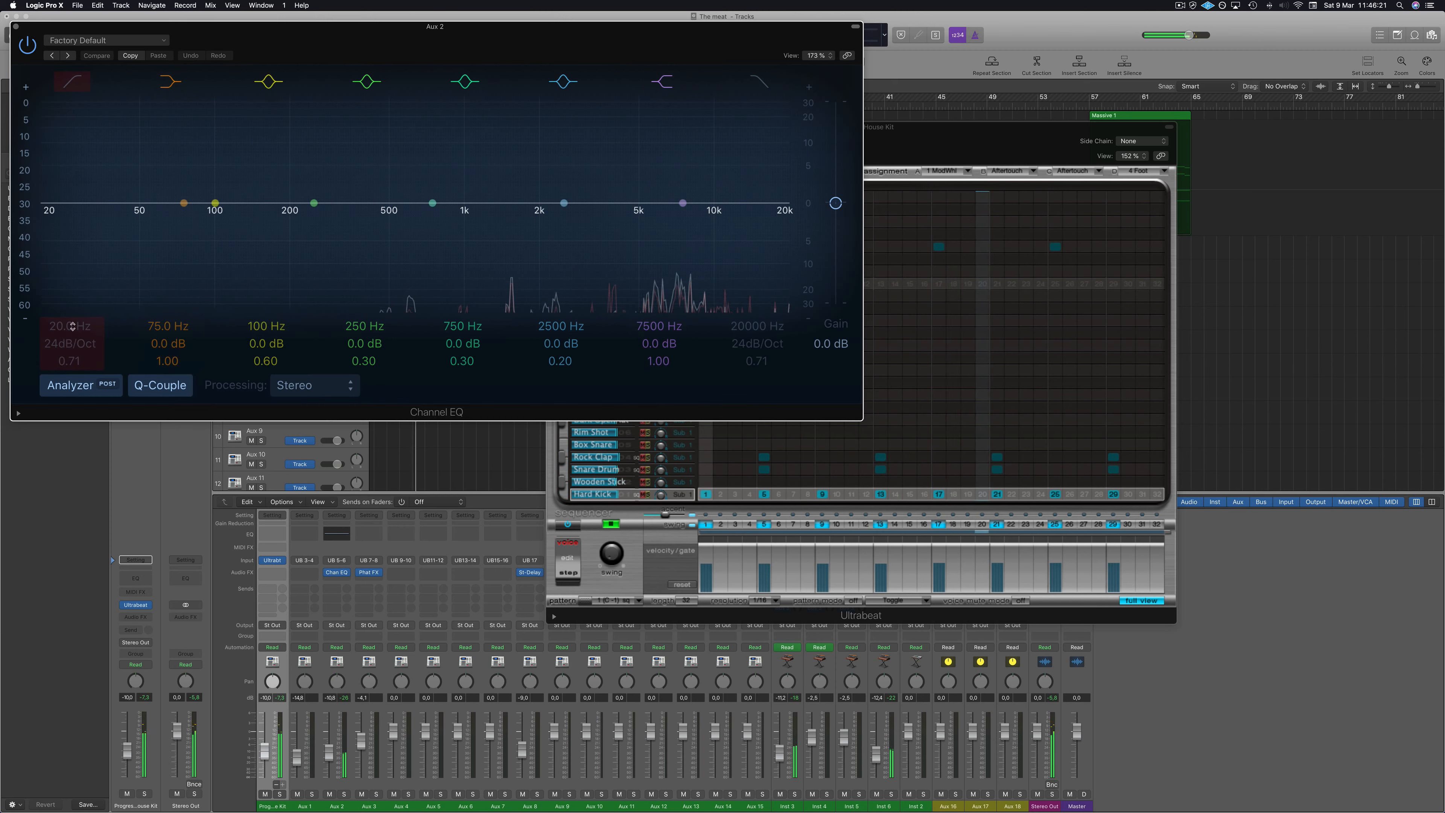
drag(91, 110, 415, 160)
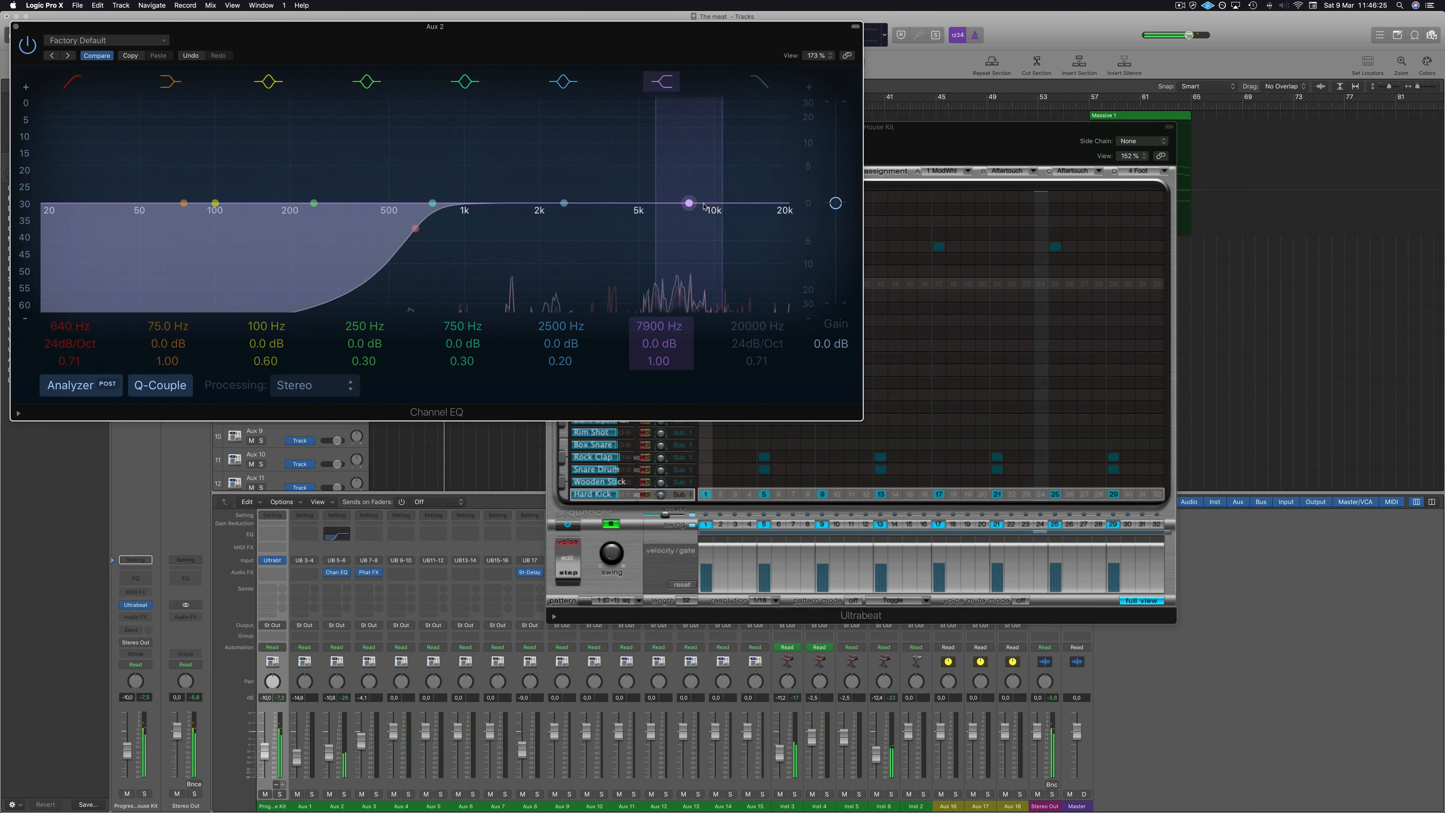
drag(700, 203, 617, 197)
click(28, 44)
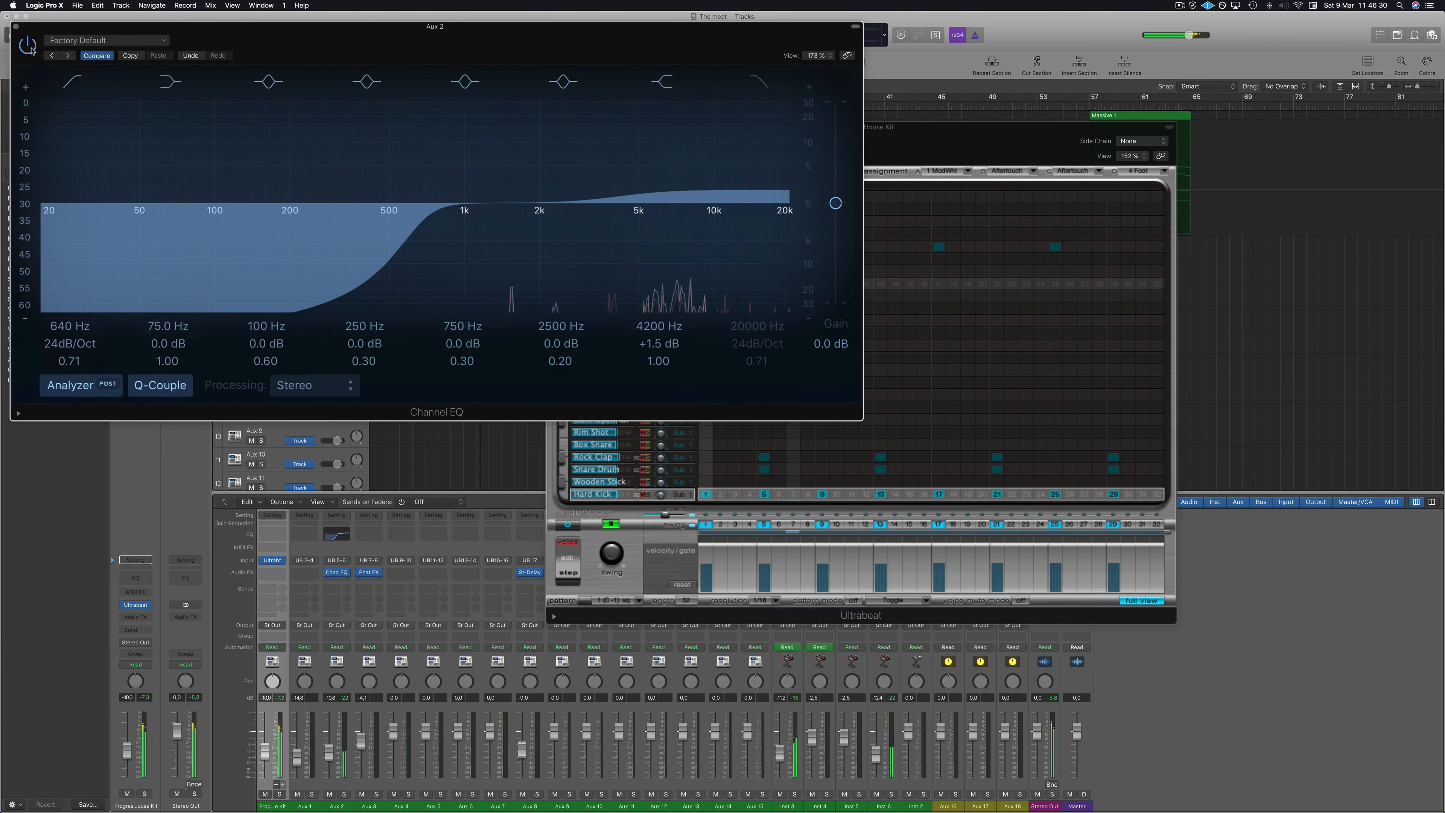
click(16, 26)
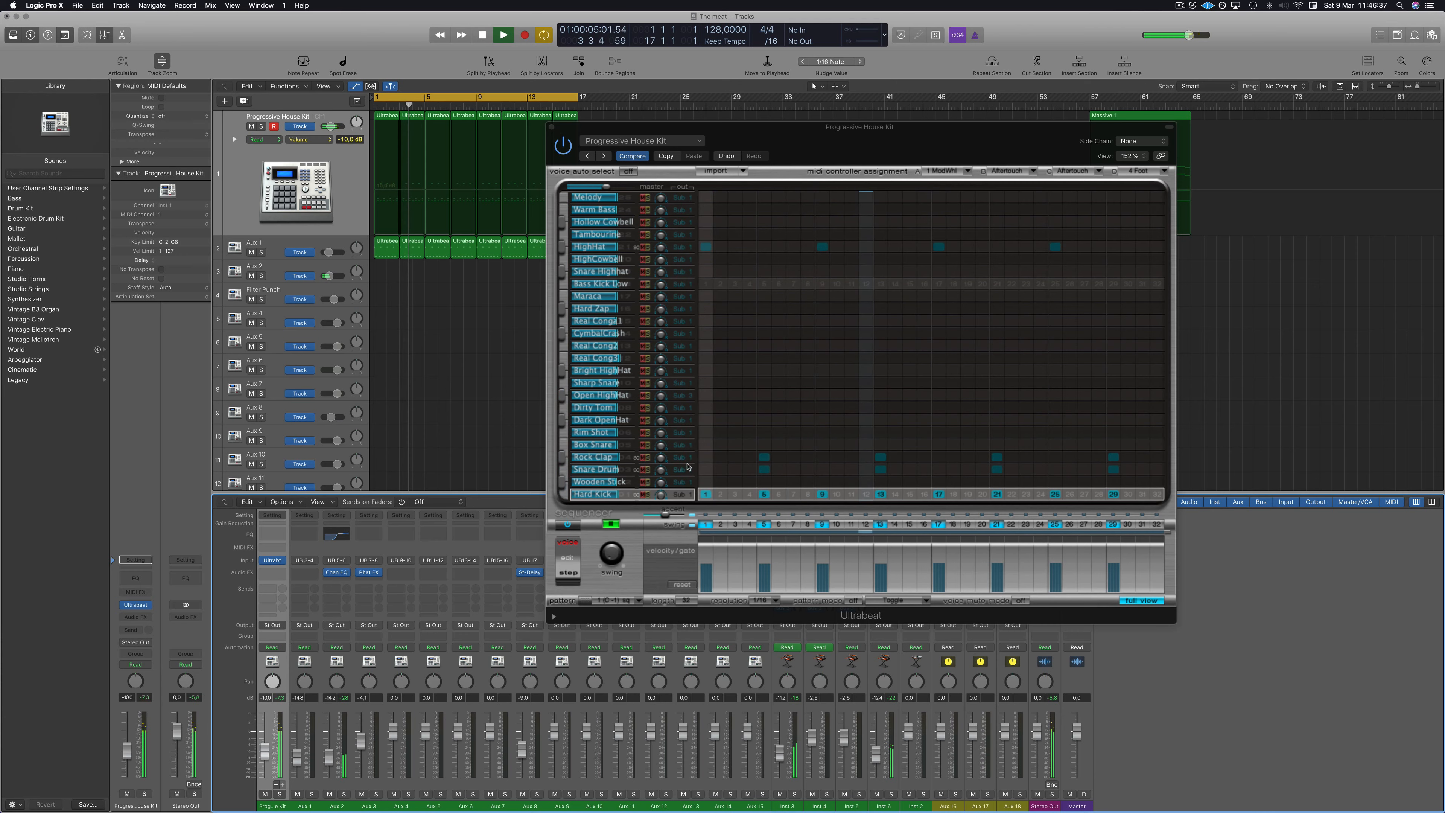
Turn off Ultrabeat's step sequencer and close the Ultrabeat window.
click(569, 526)
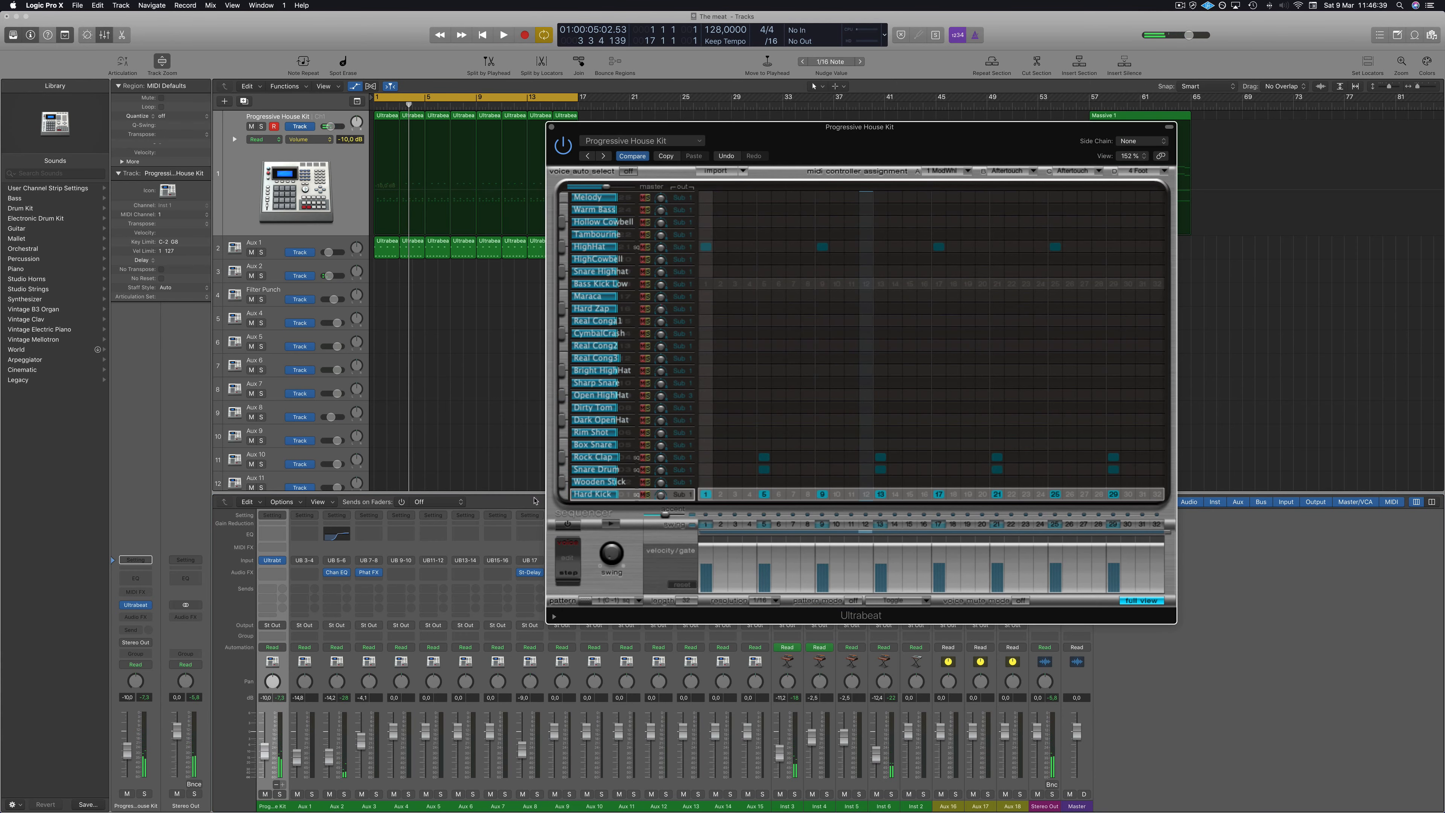
key(space)
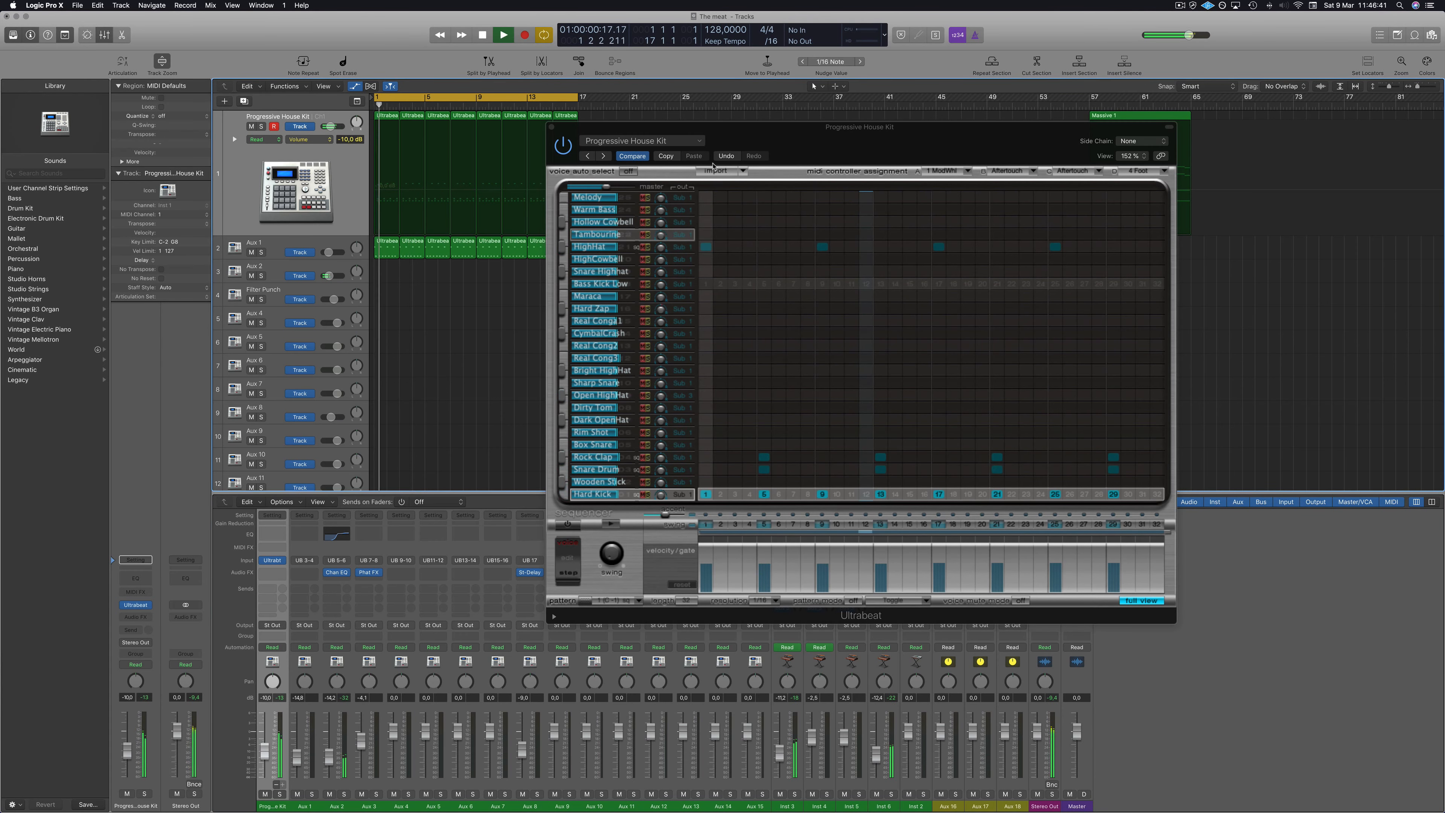
drag(811, 150, 901, 154)
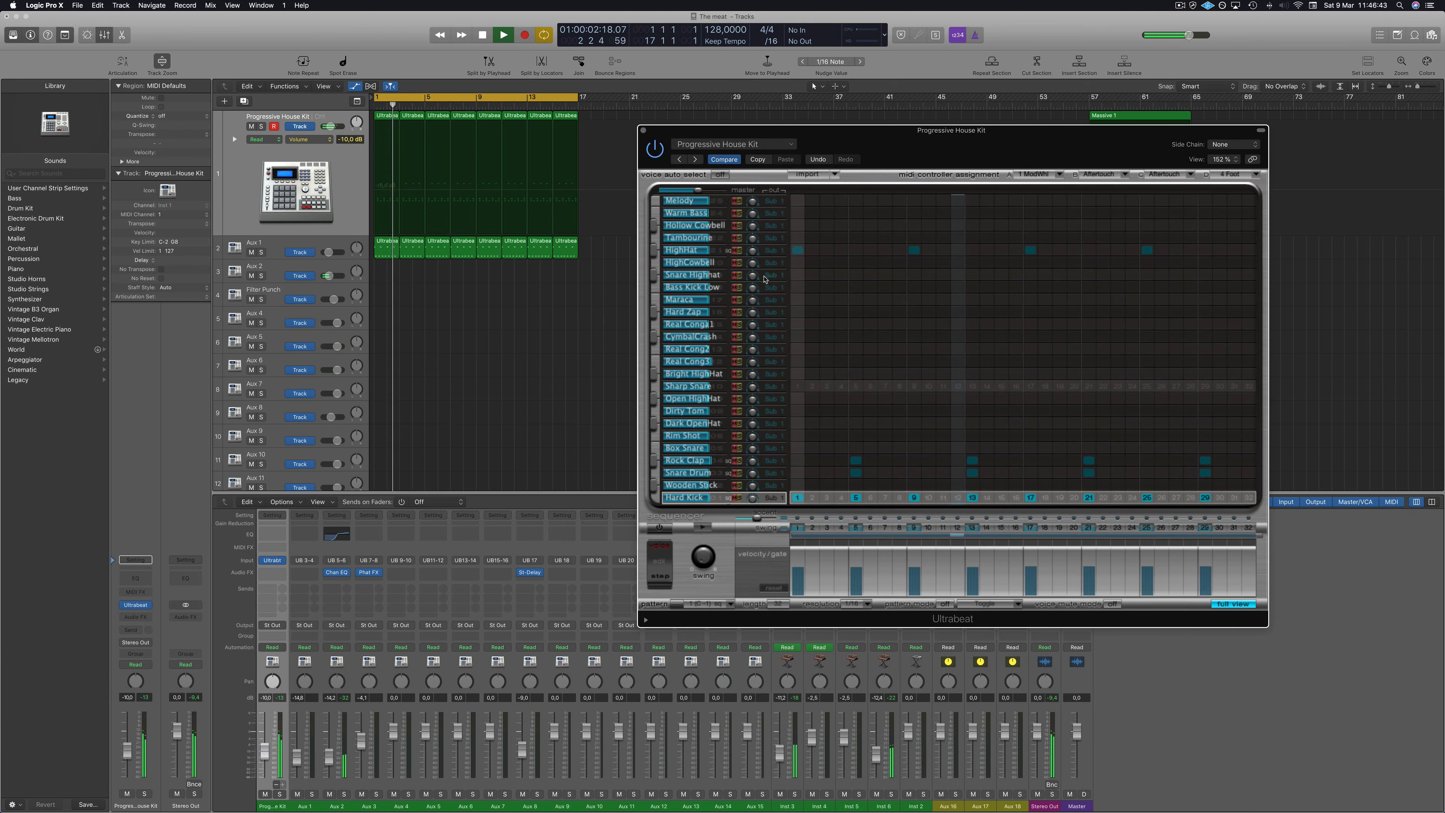
click(1234, 603)
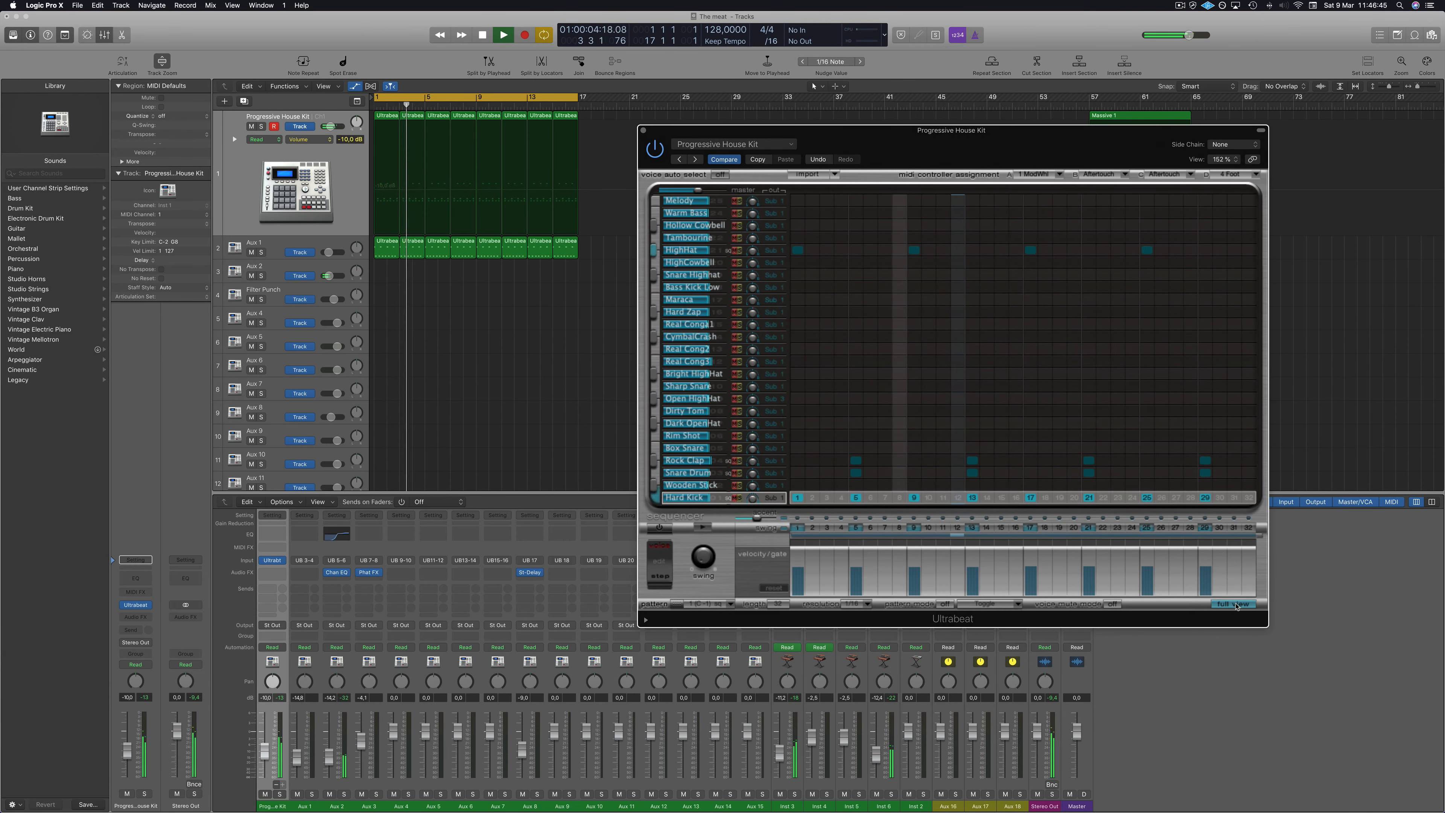
drag(1016, 147, 953, 138)
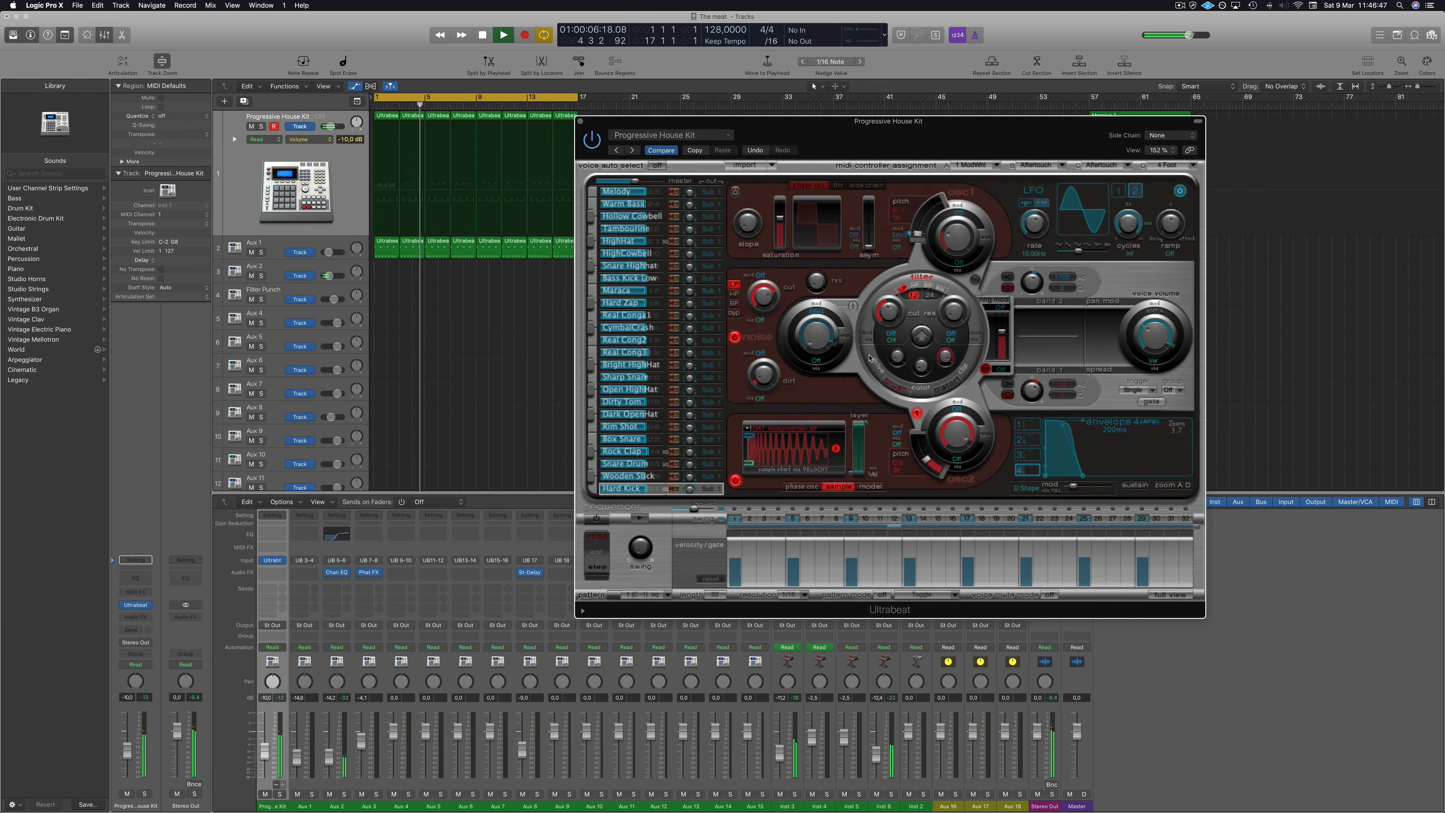
click(581, 121)
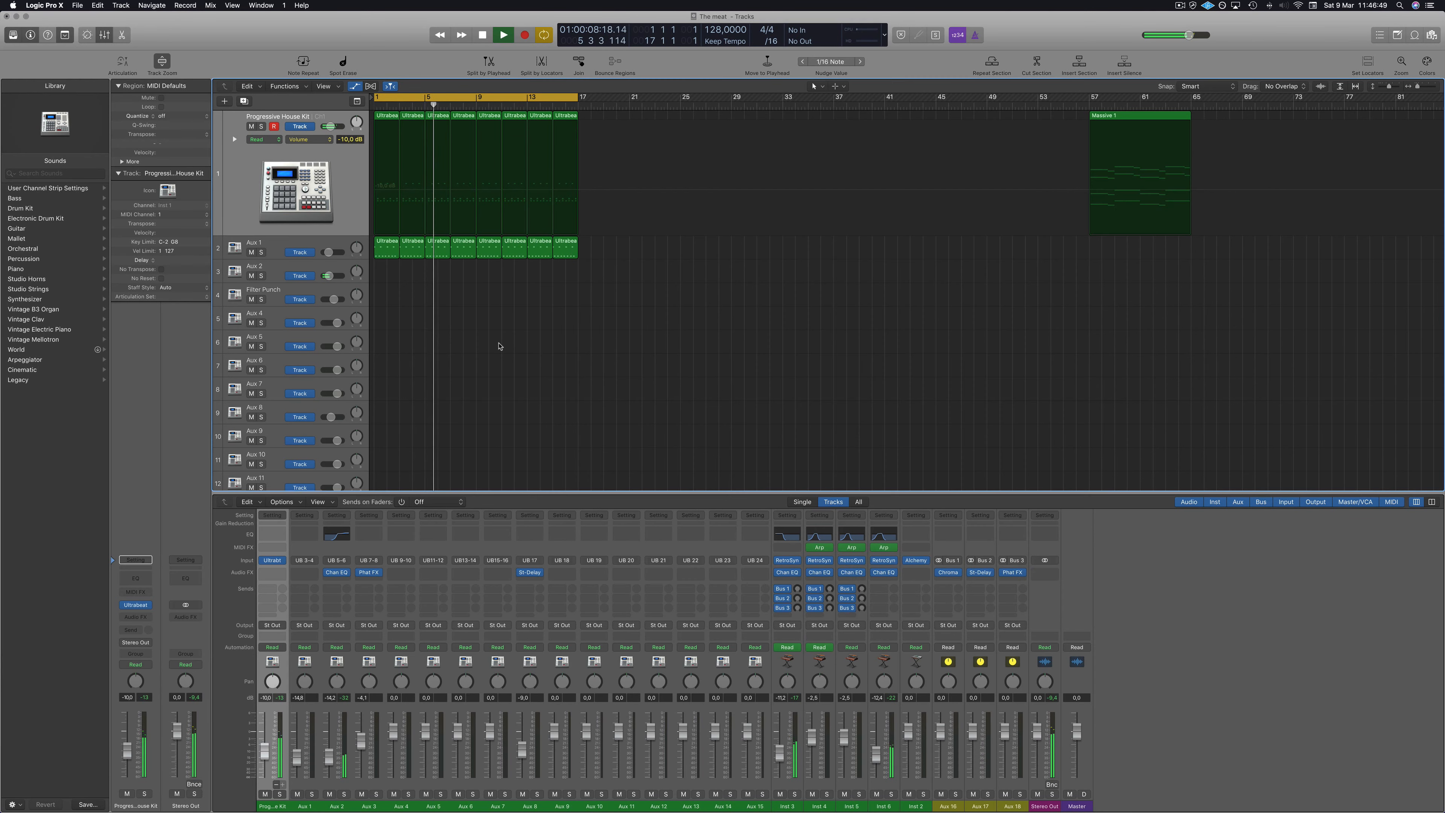
Close the Mixer, return to the start, and repeat the selected regions to extend the arrangement to bar 33.
key(x)
key(Return)
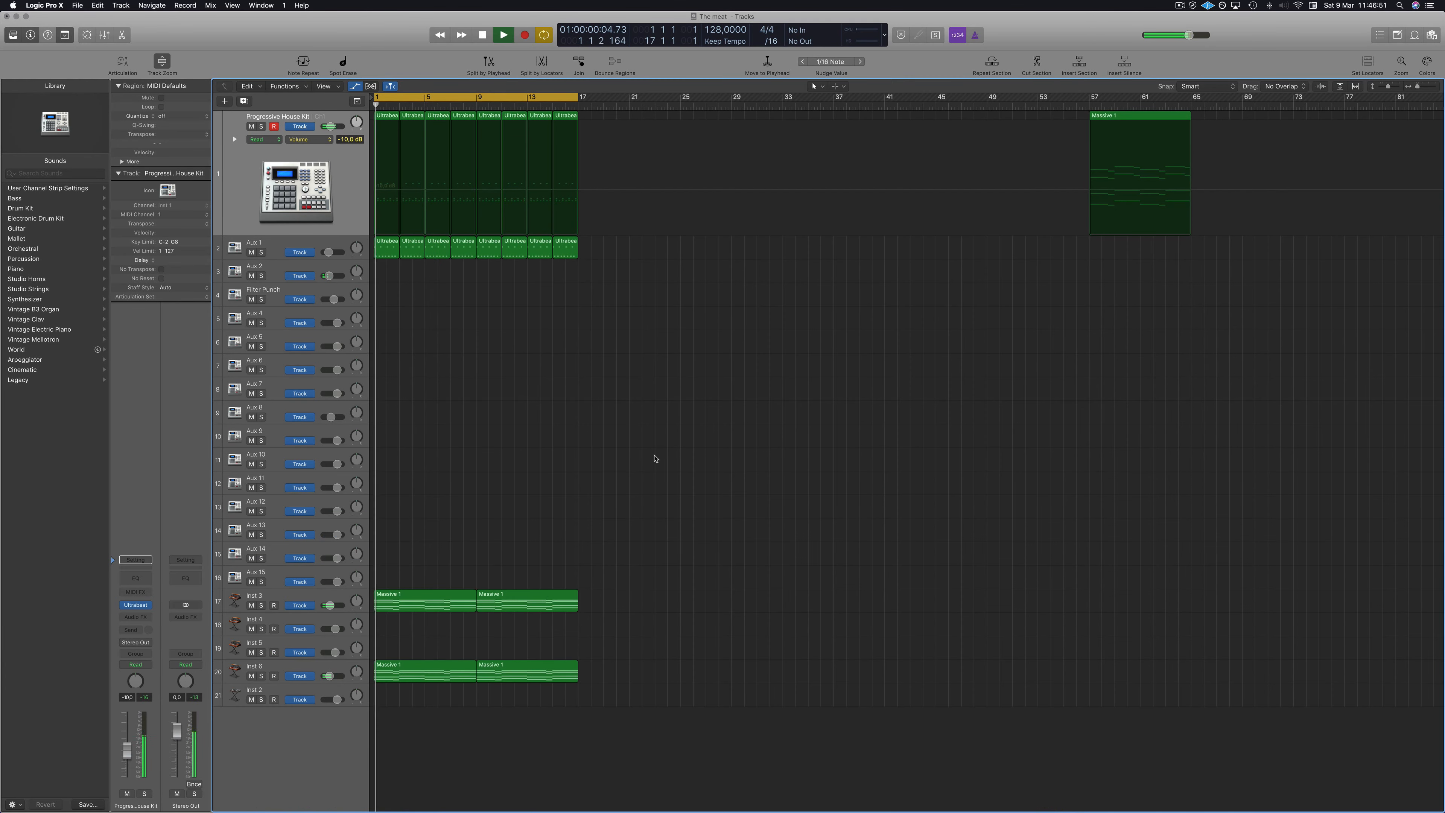
click(291, 598)
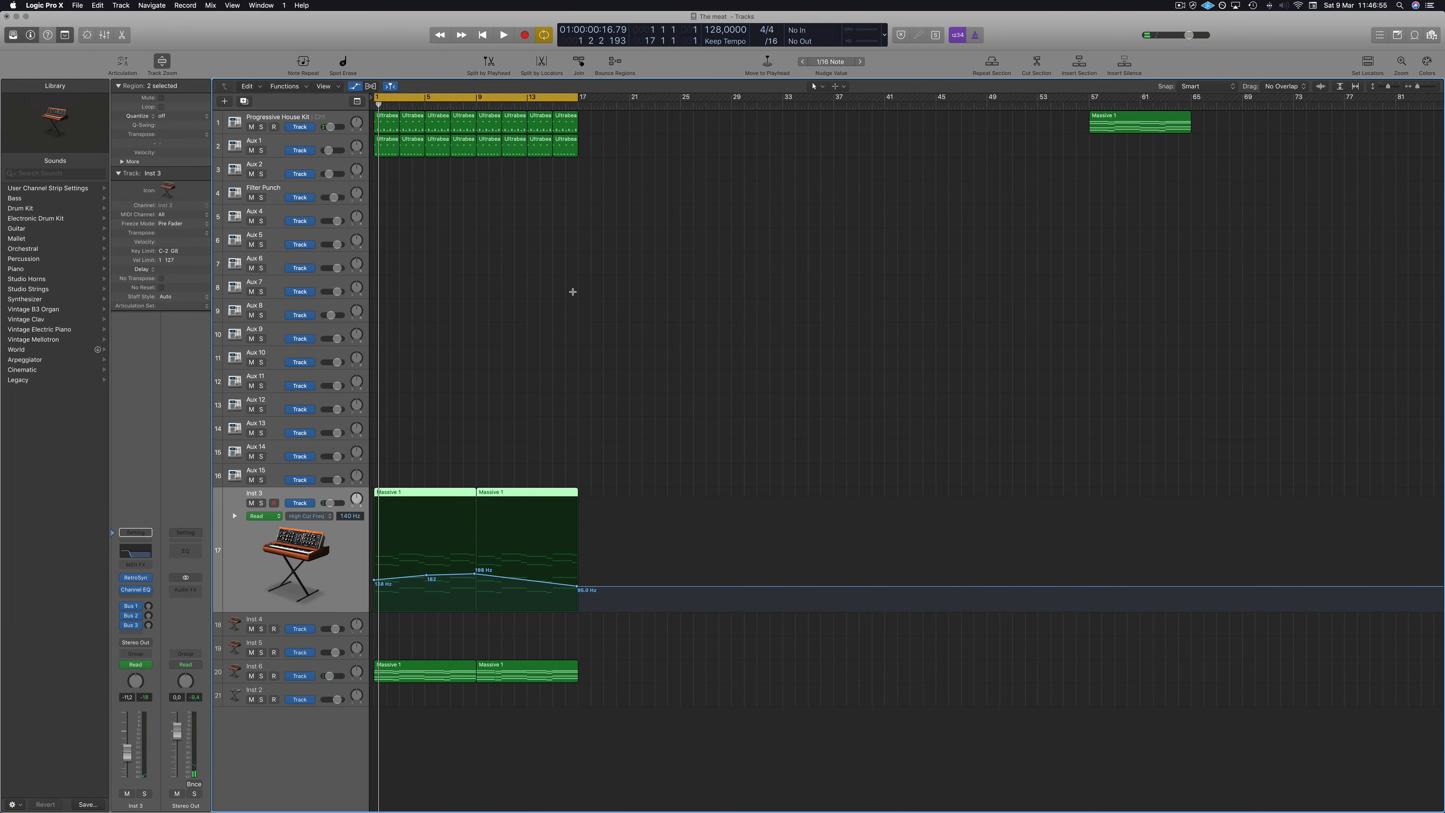
key(super+r)
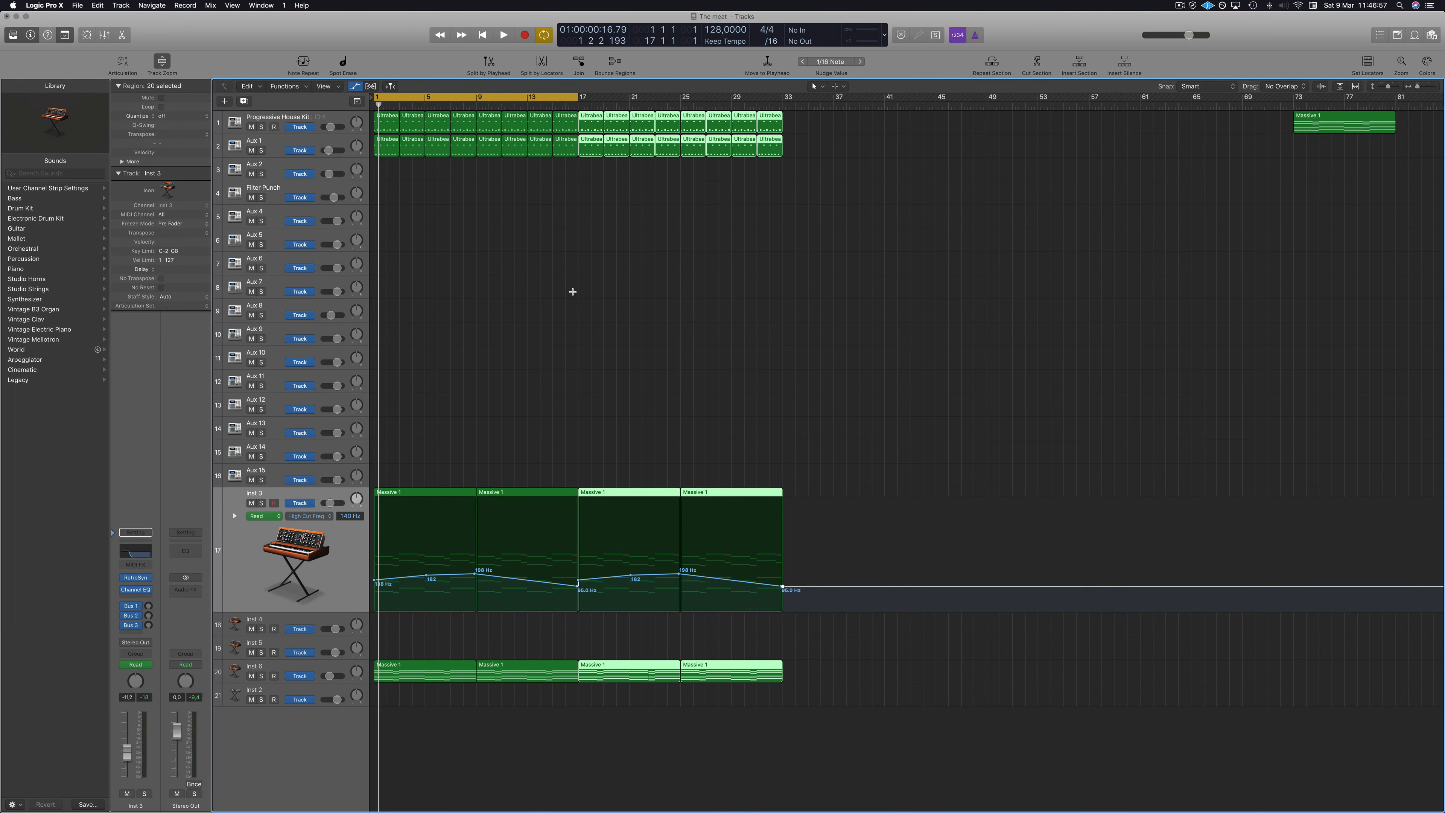
click(574, 294)
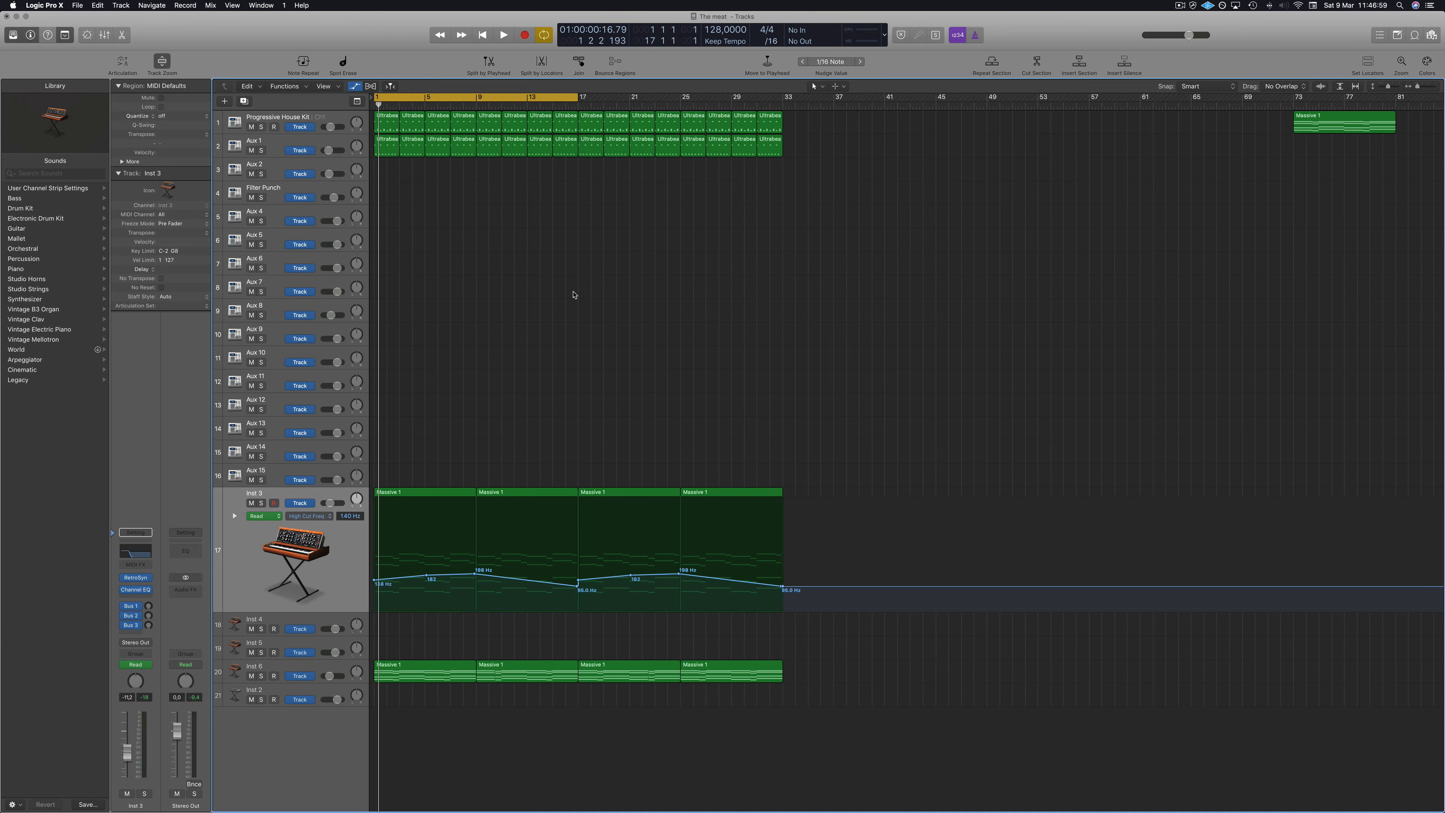
Raise the Inst 3 high-cut automation point at bar 17 to about 570 Hz.
key(space)
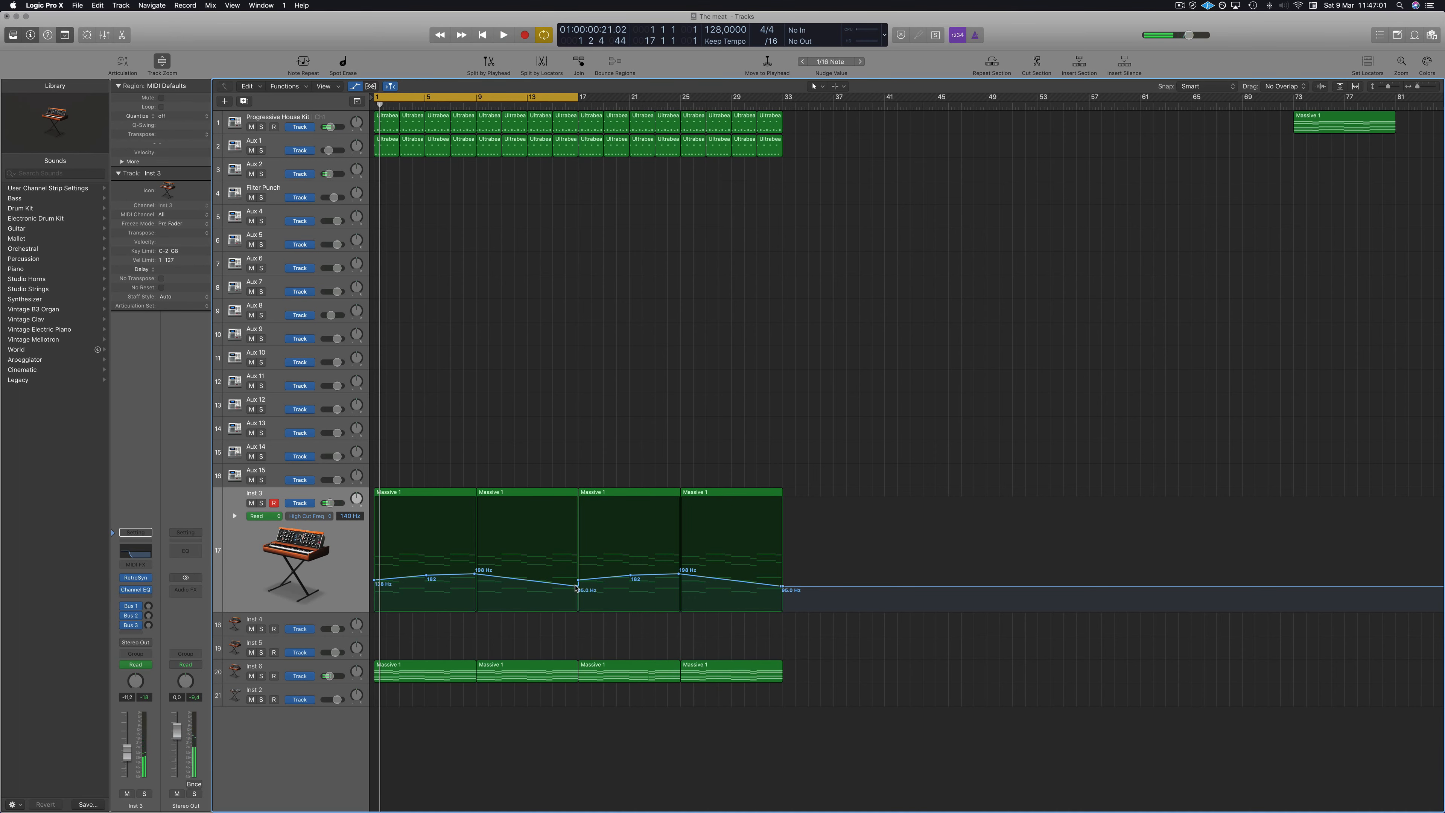
drag(577, 589, 578, 556)
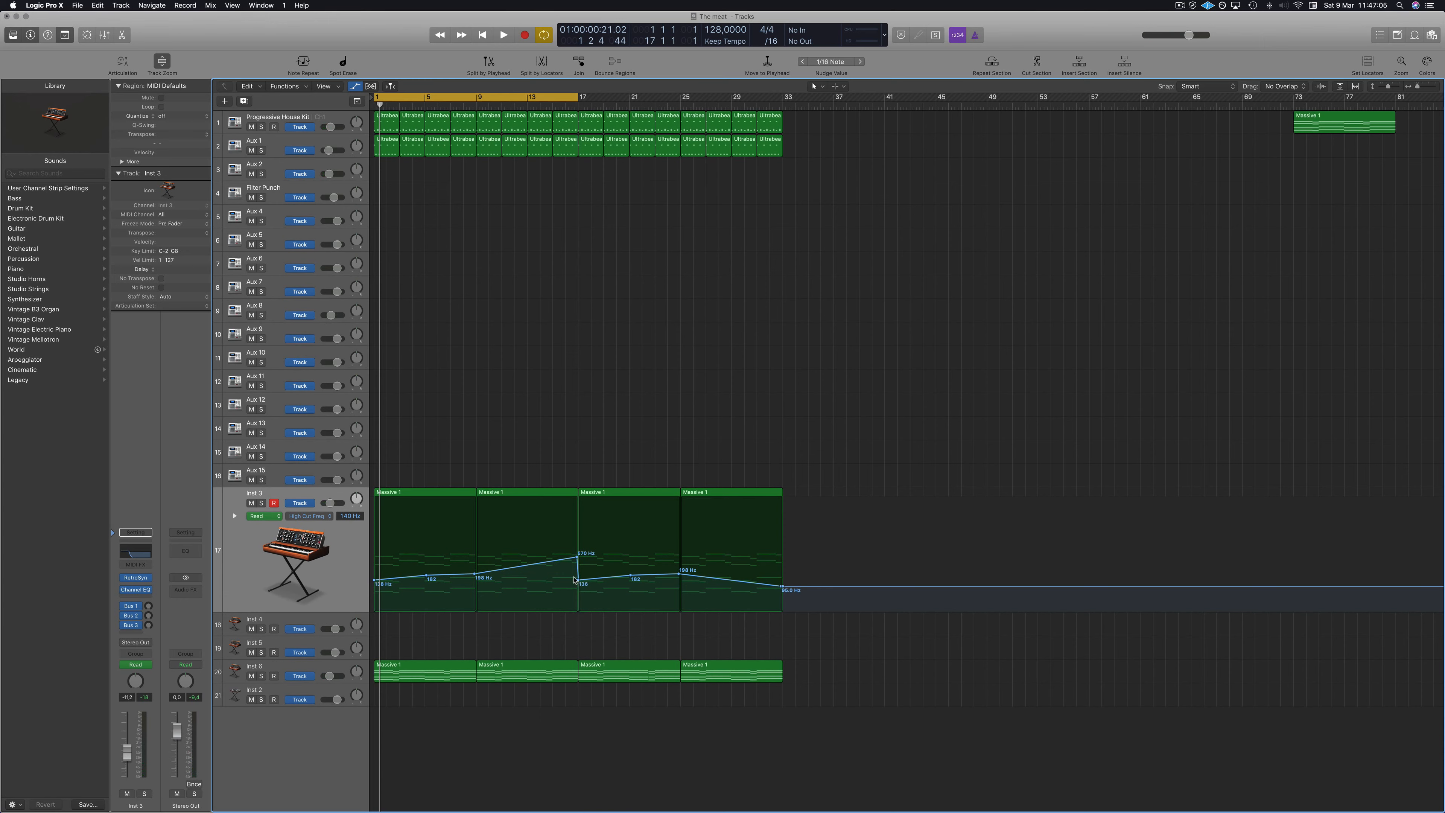
key(space)
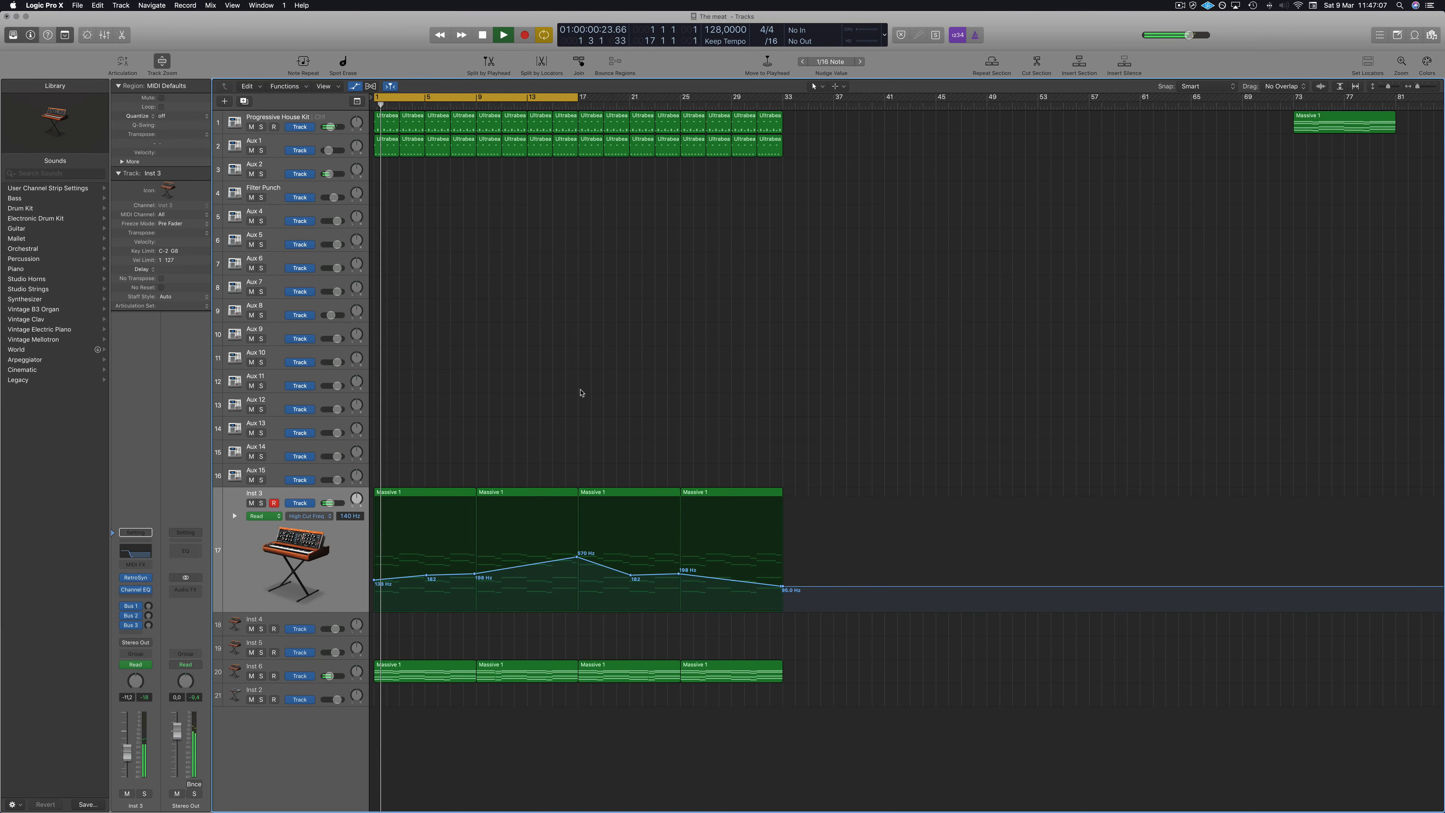
Open the ChromaVerb on Aux 16 and lower its damping EQ low band to about 265 Hz, then close it.
key(space)
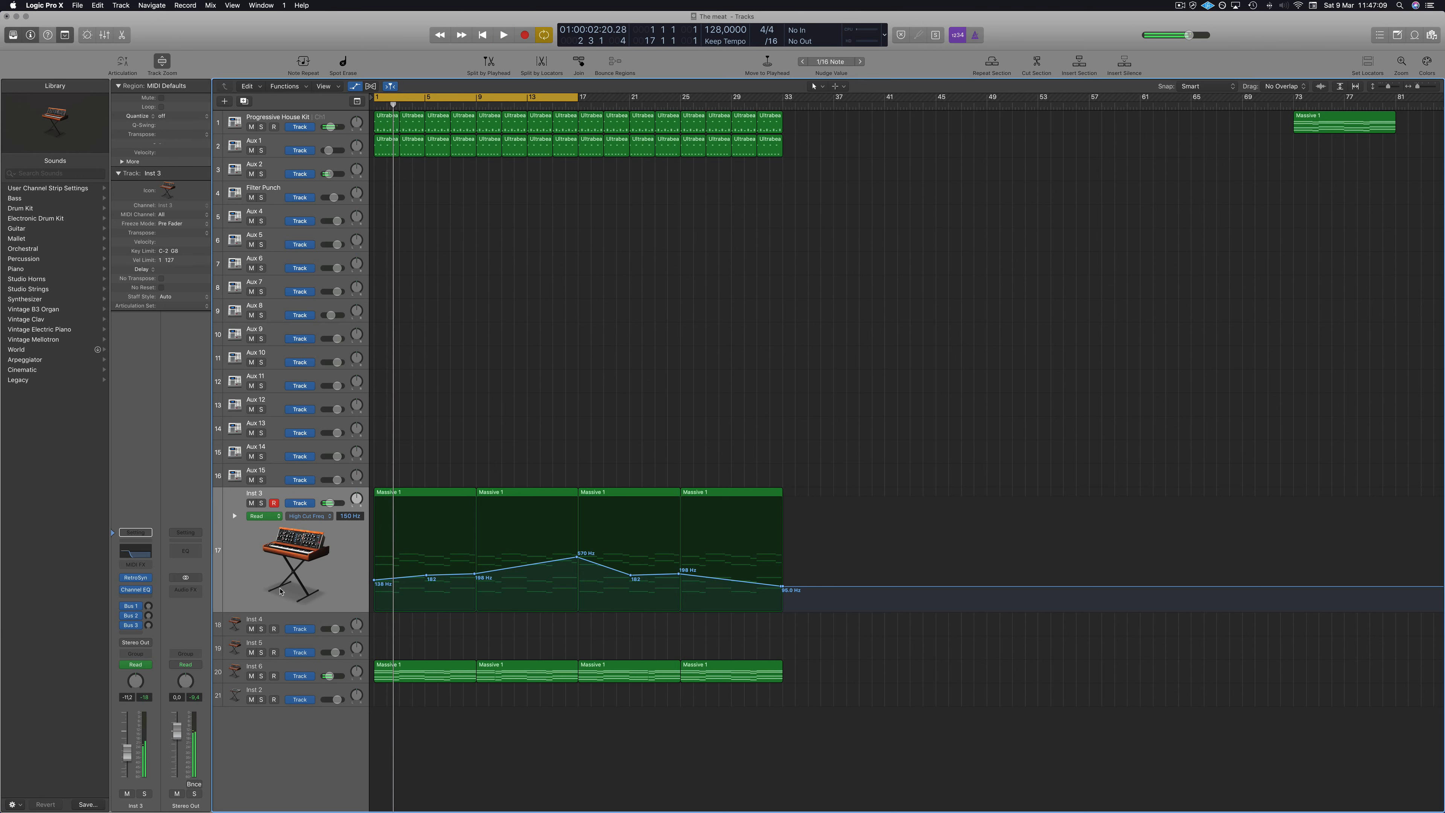
click(258, 594)
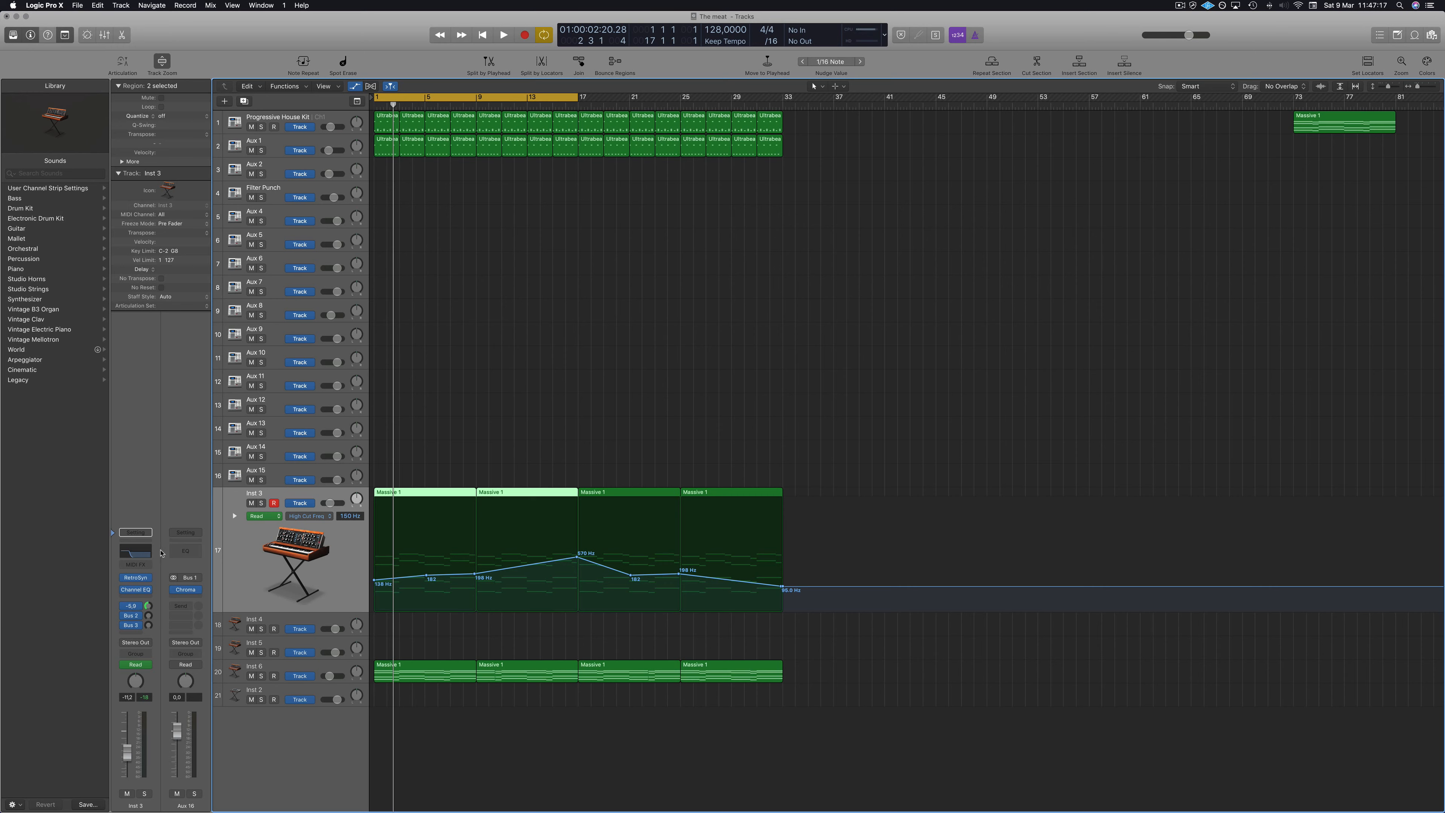
click(186, 590)
key(space)
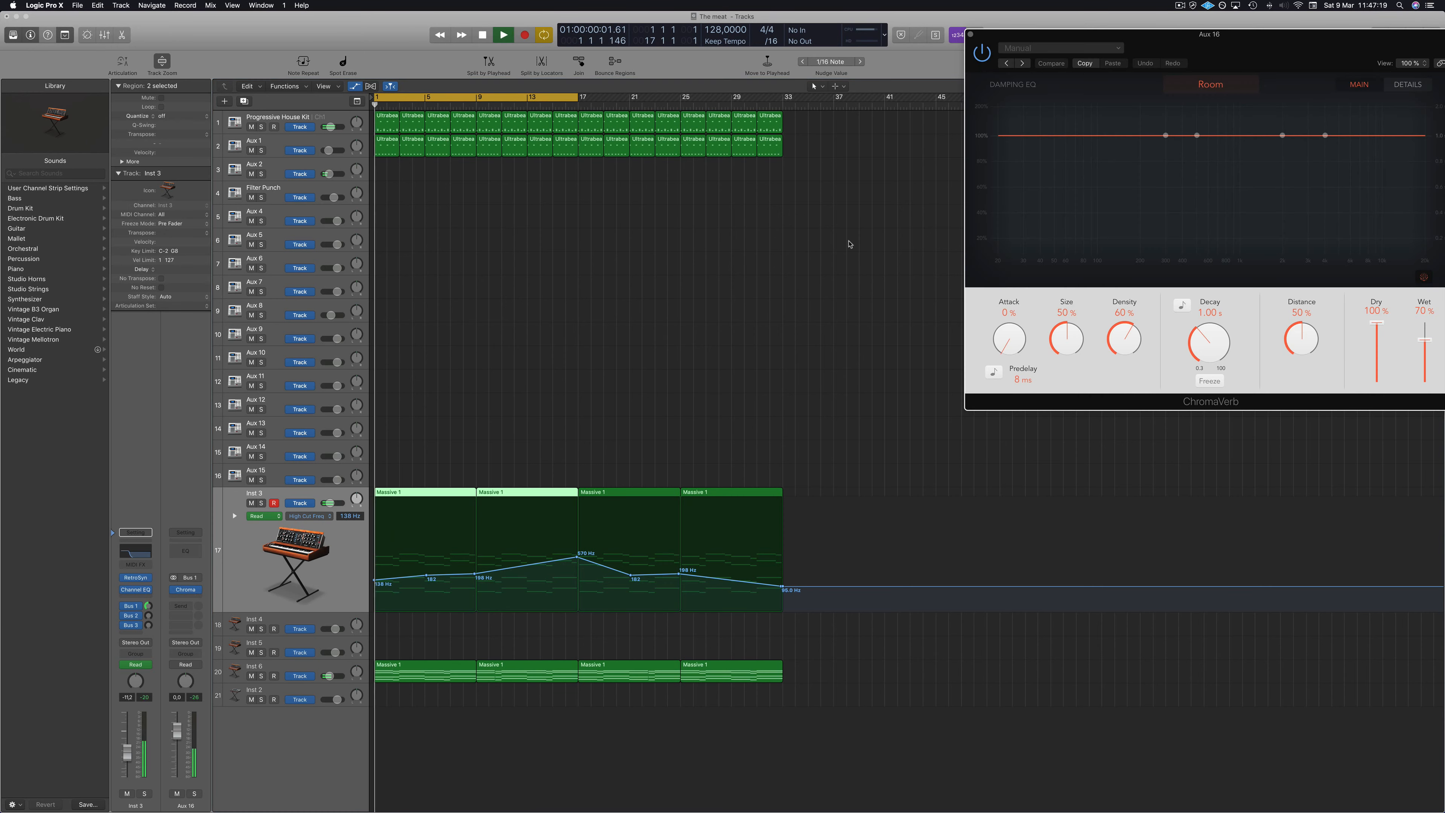
drag(1196, 81, 1012, 177)
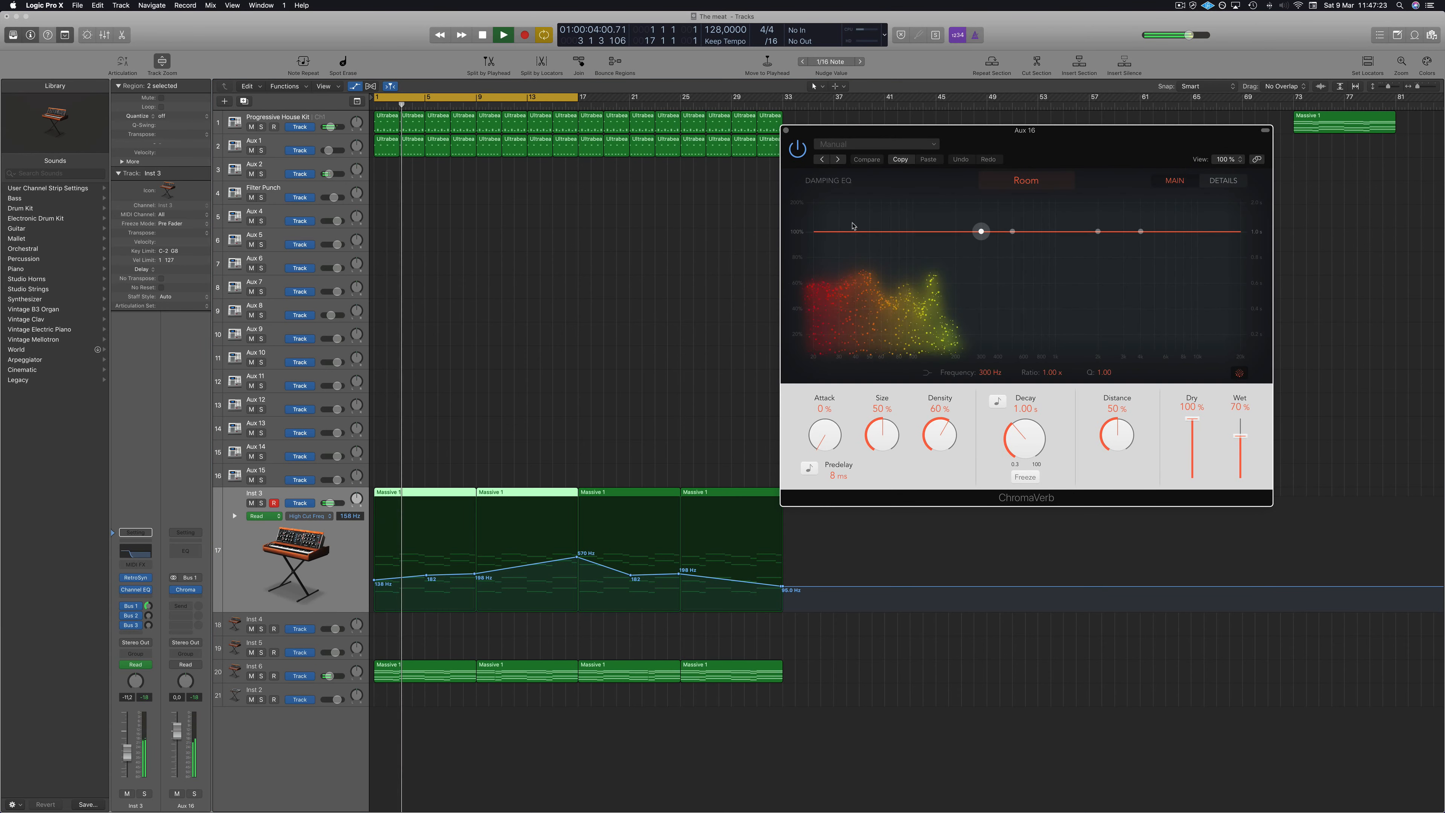
drag(981, 232, 970, 288)
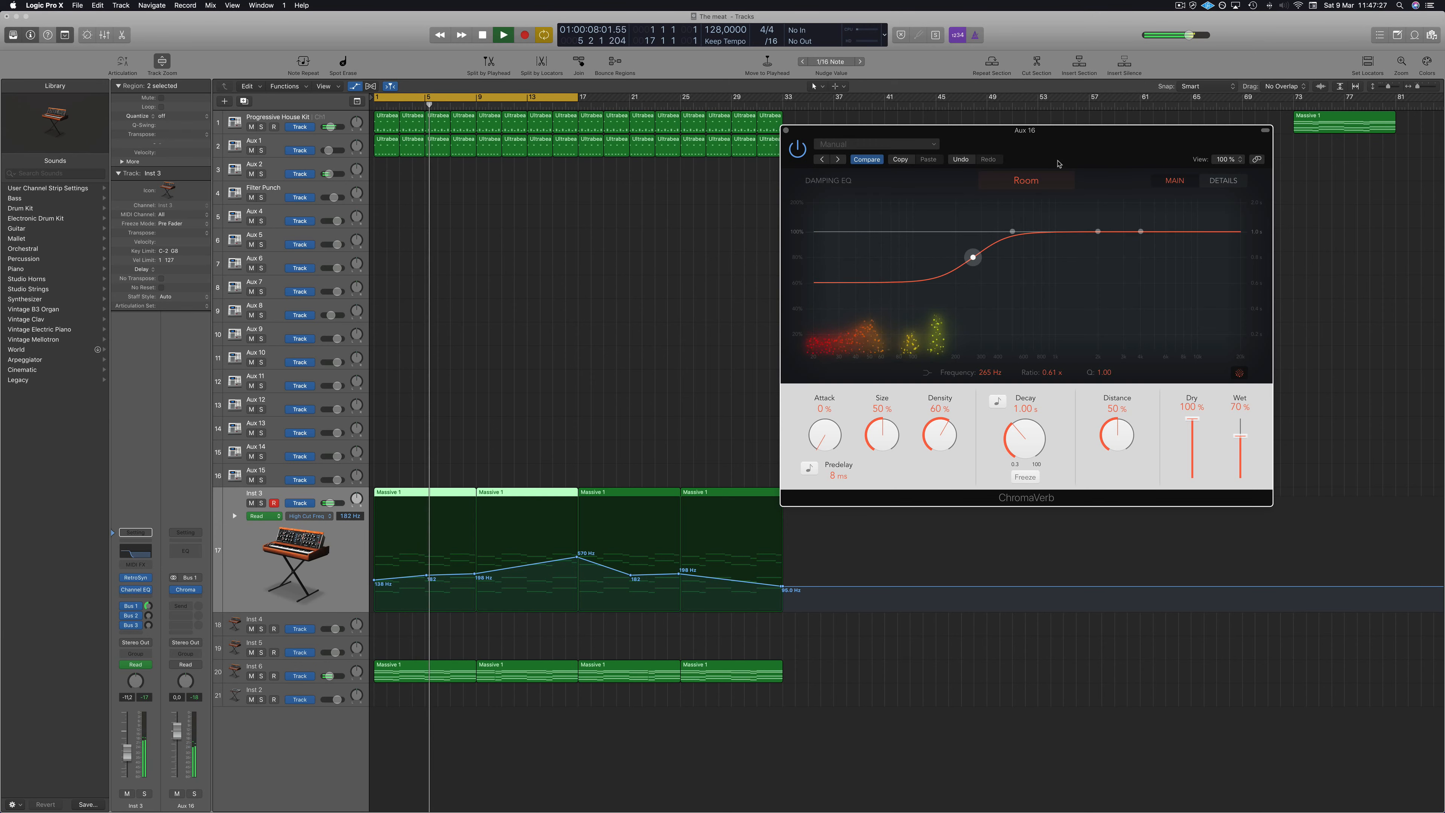
mouse_move(1084, 150)
mouse_down()
mouse_move(1028, 141)
mouse_move(1059, 142)
mouse_up()
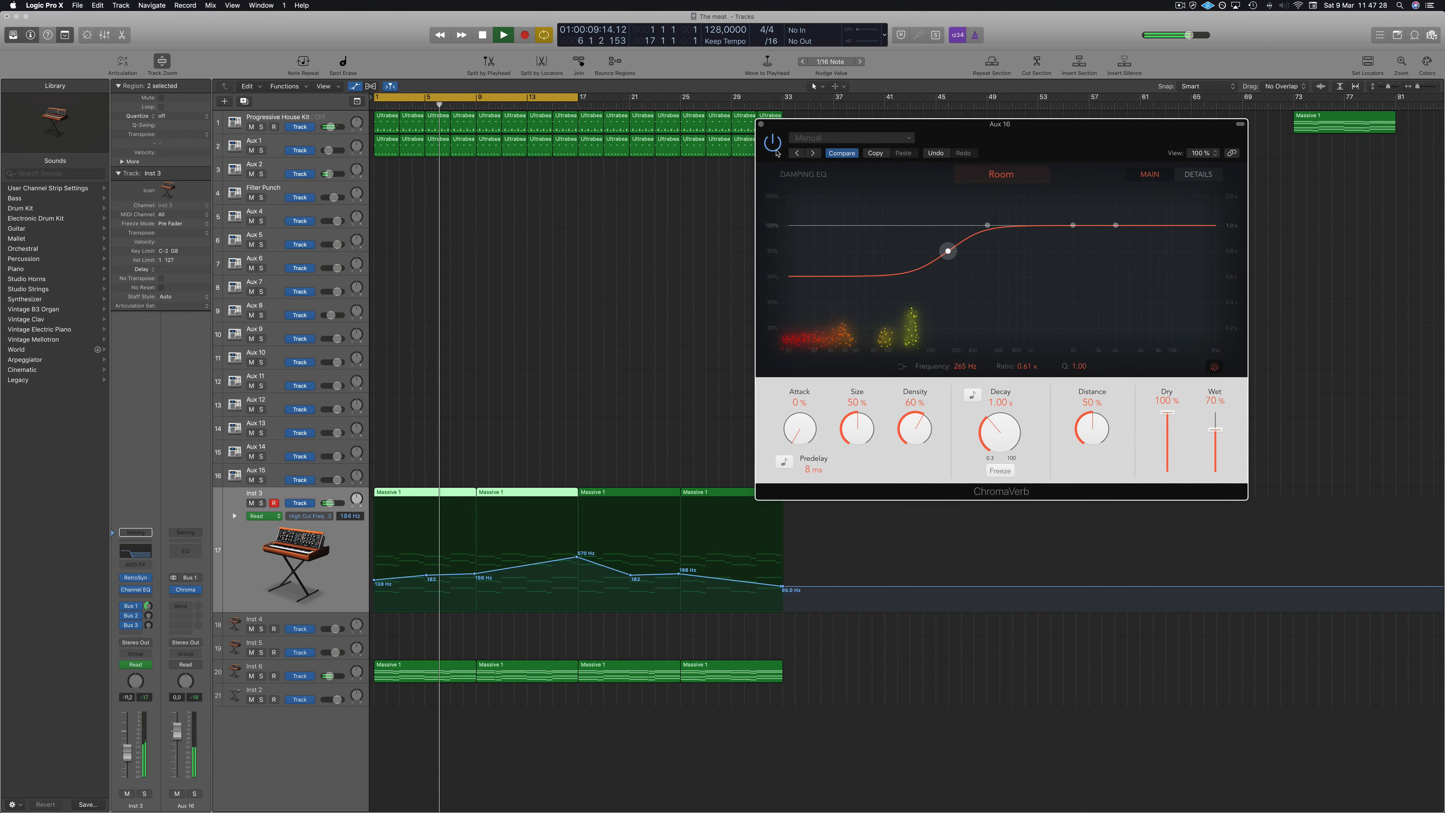
click(761, 125)
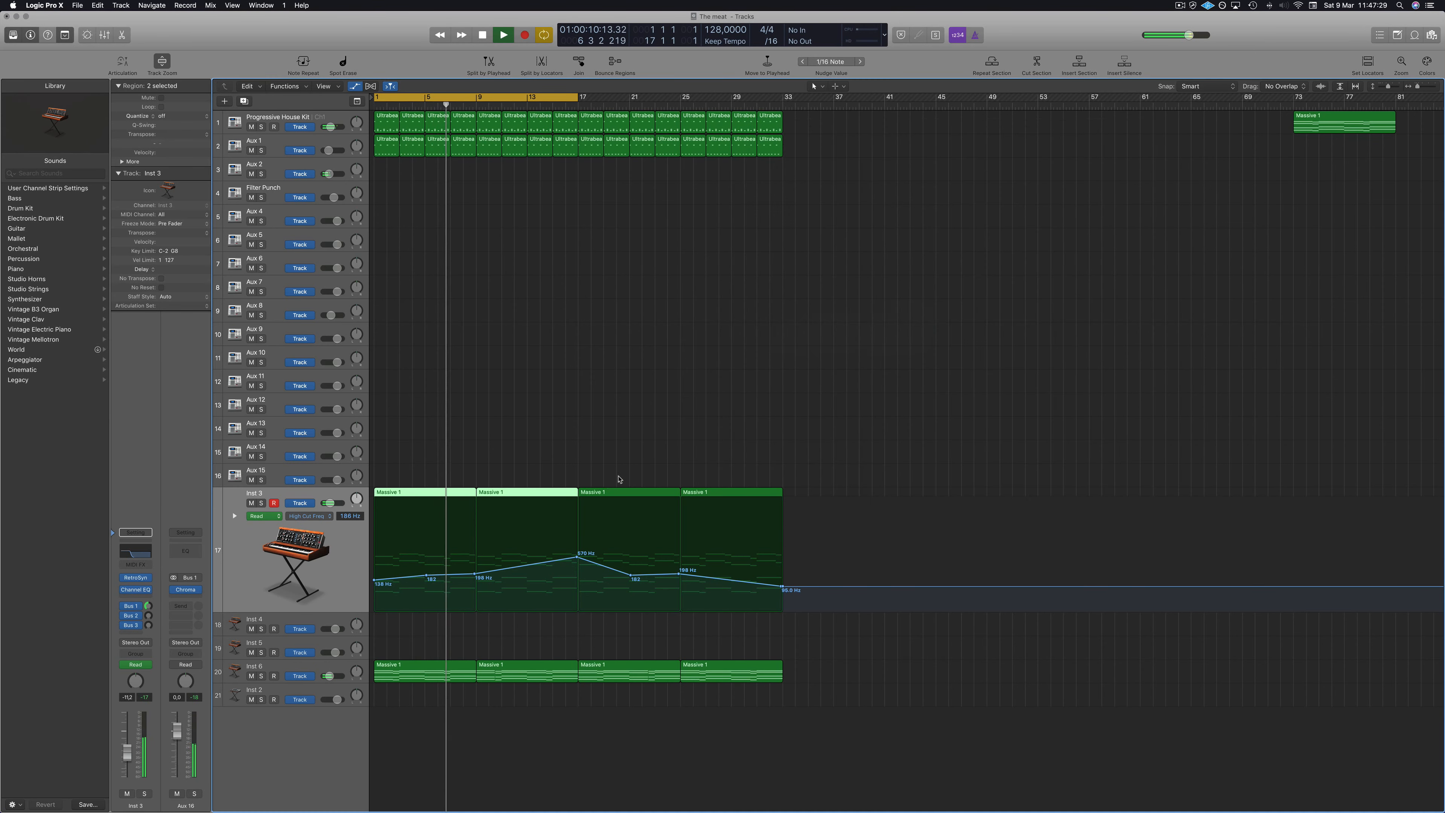
Reshape Inst 3's high-cut automation: delete the points at bars 5 and 9, and ramp to about 1680 Hz at bar 33.
click(475, 578)
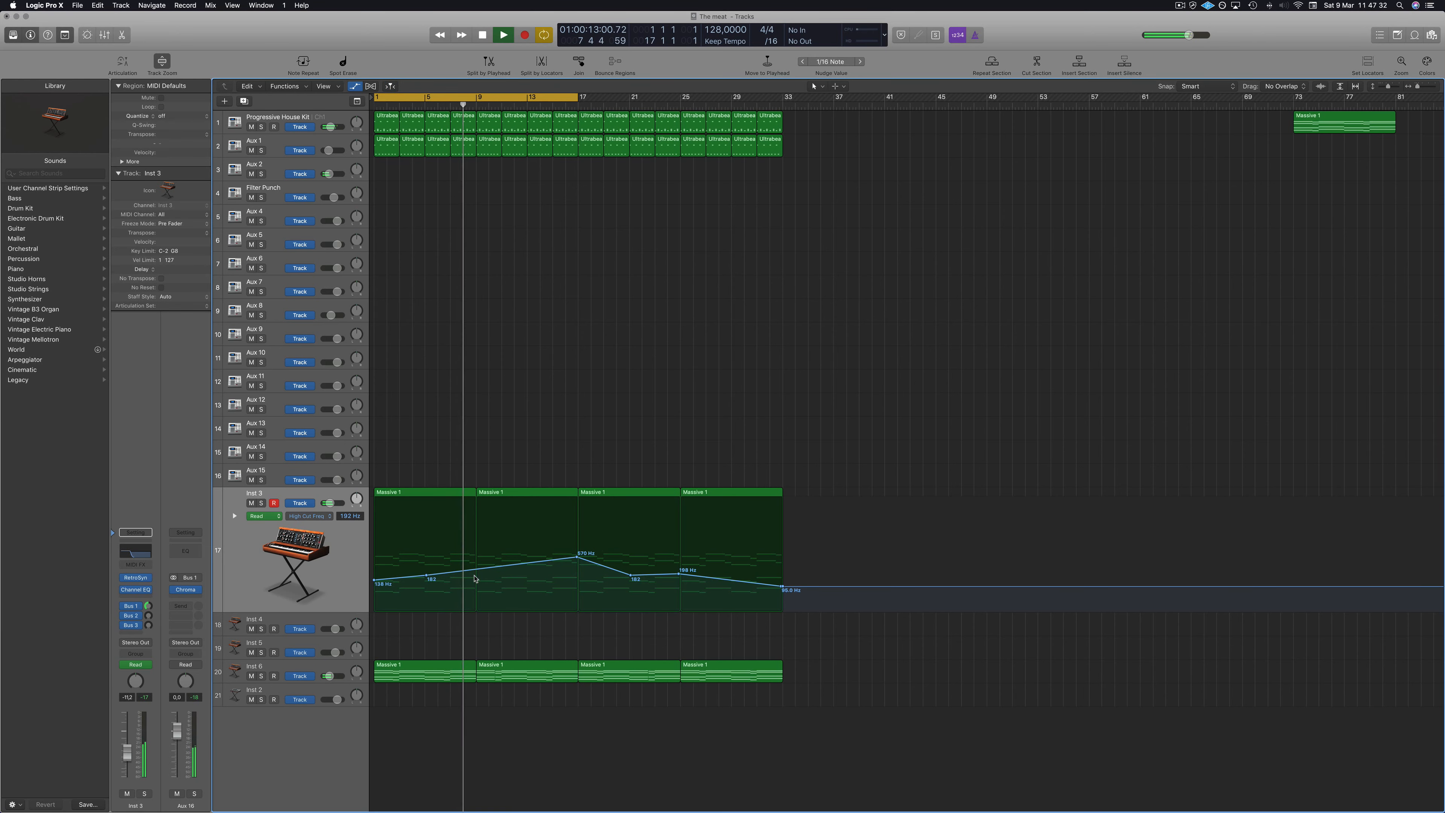
click(427, 575)
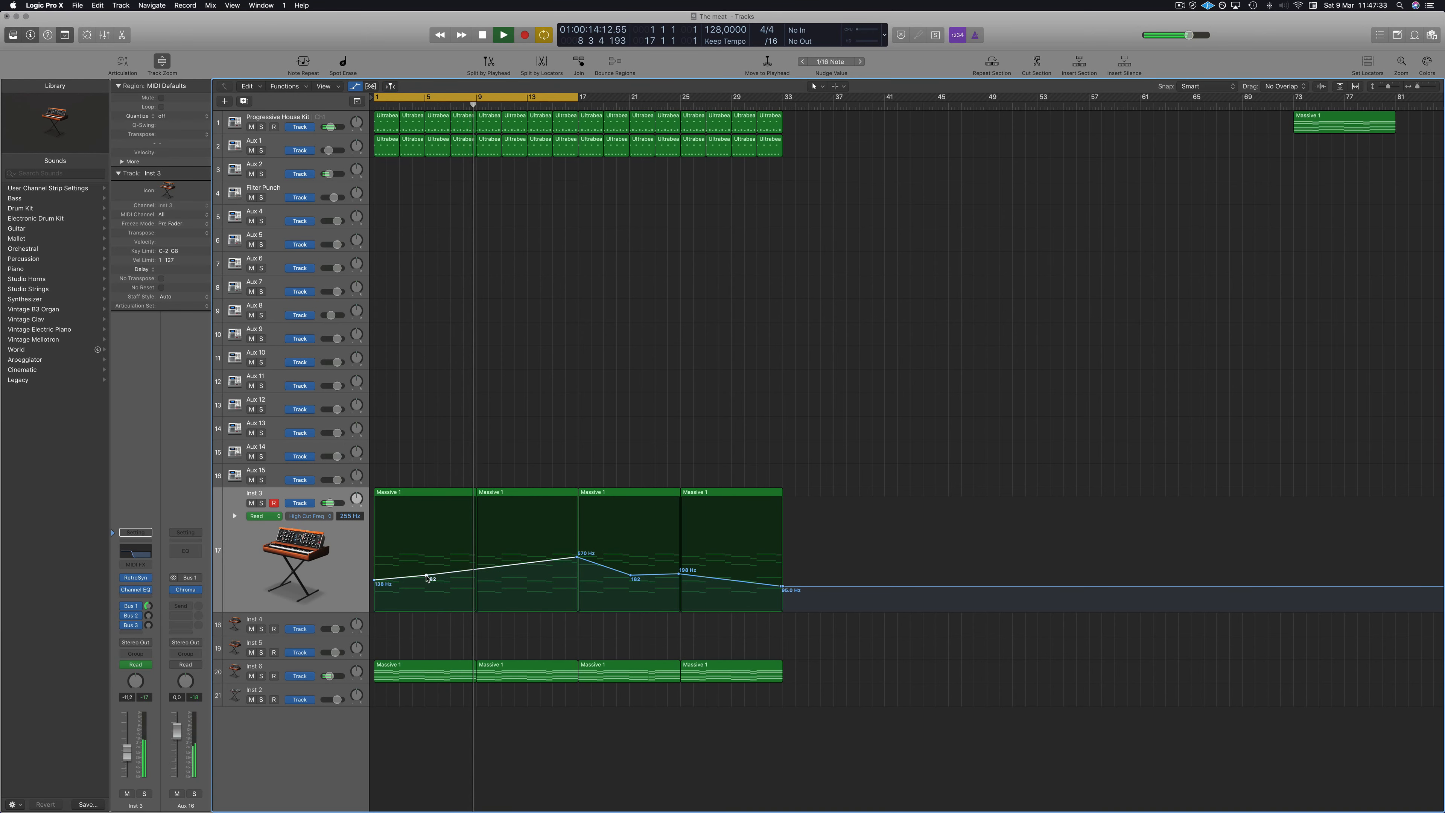
click(573, 561)
drag(630, 577, 576, 576)
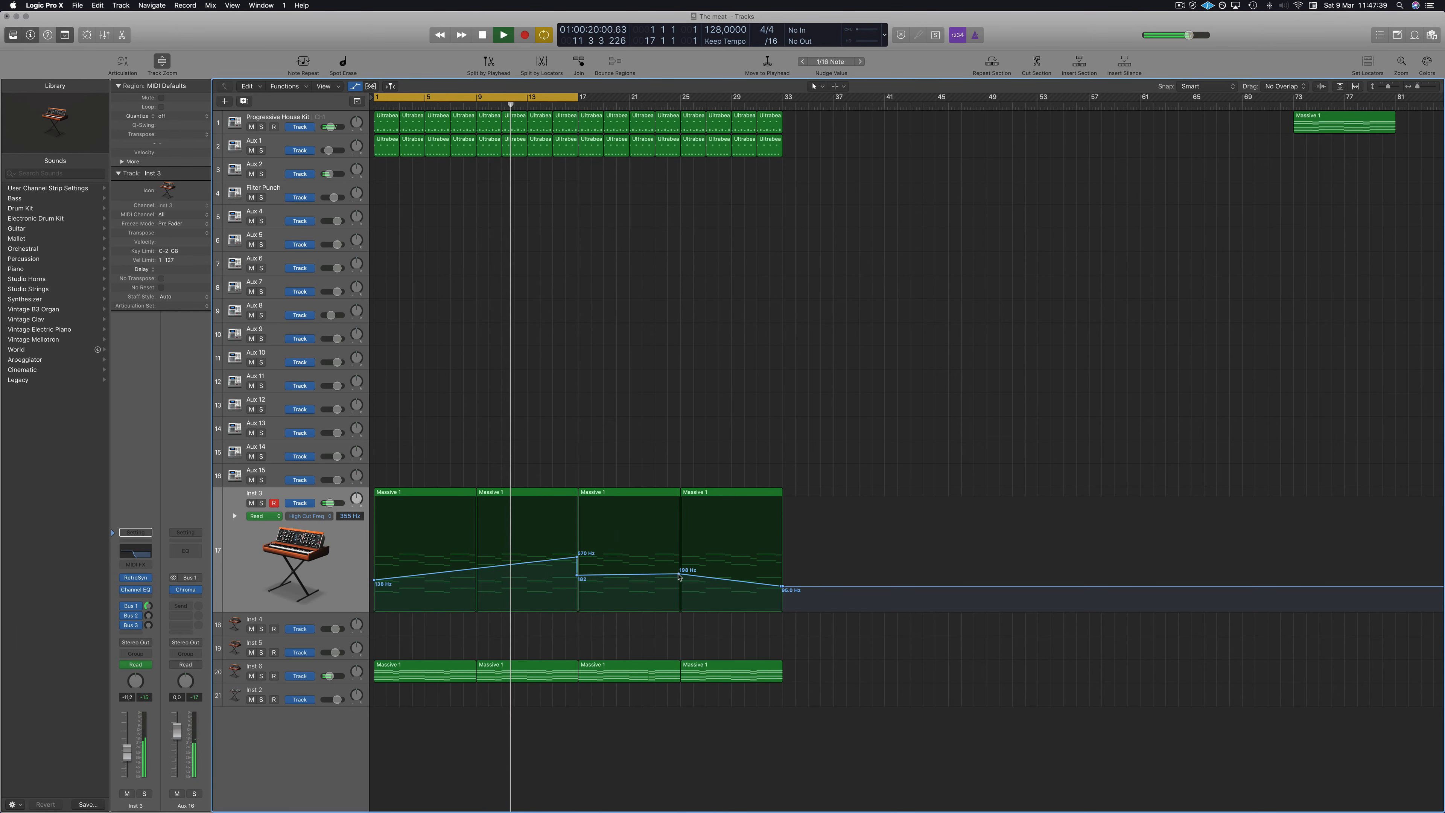
drag(678, 574, 784, 540)
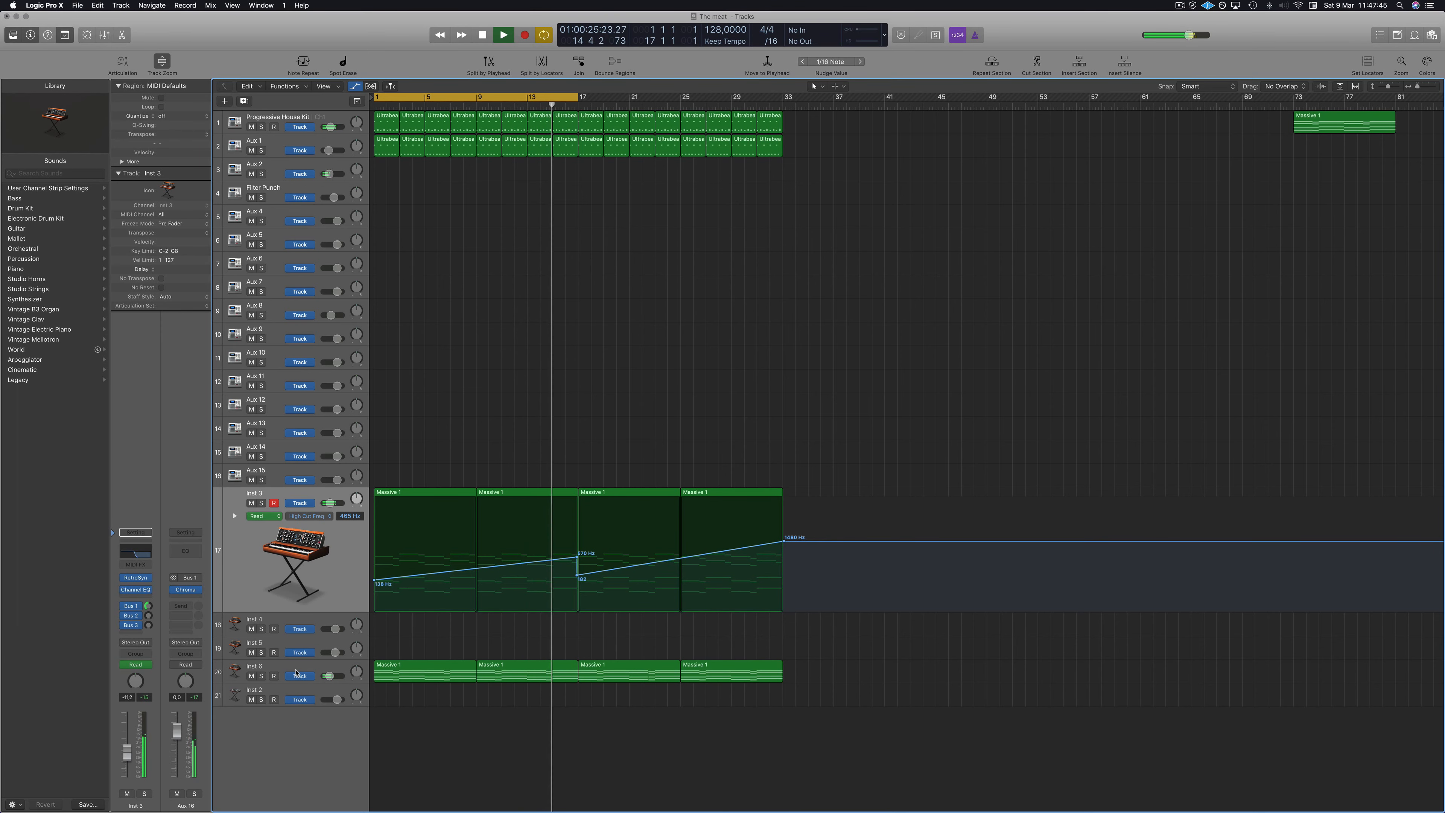
In Inst 3's Channel EQ, enable the low cut band and set it to about 82 Hz, then close it.
click(272, 667)
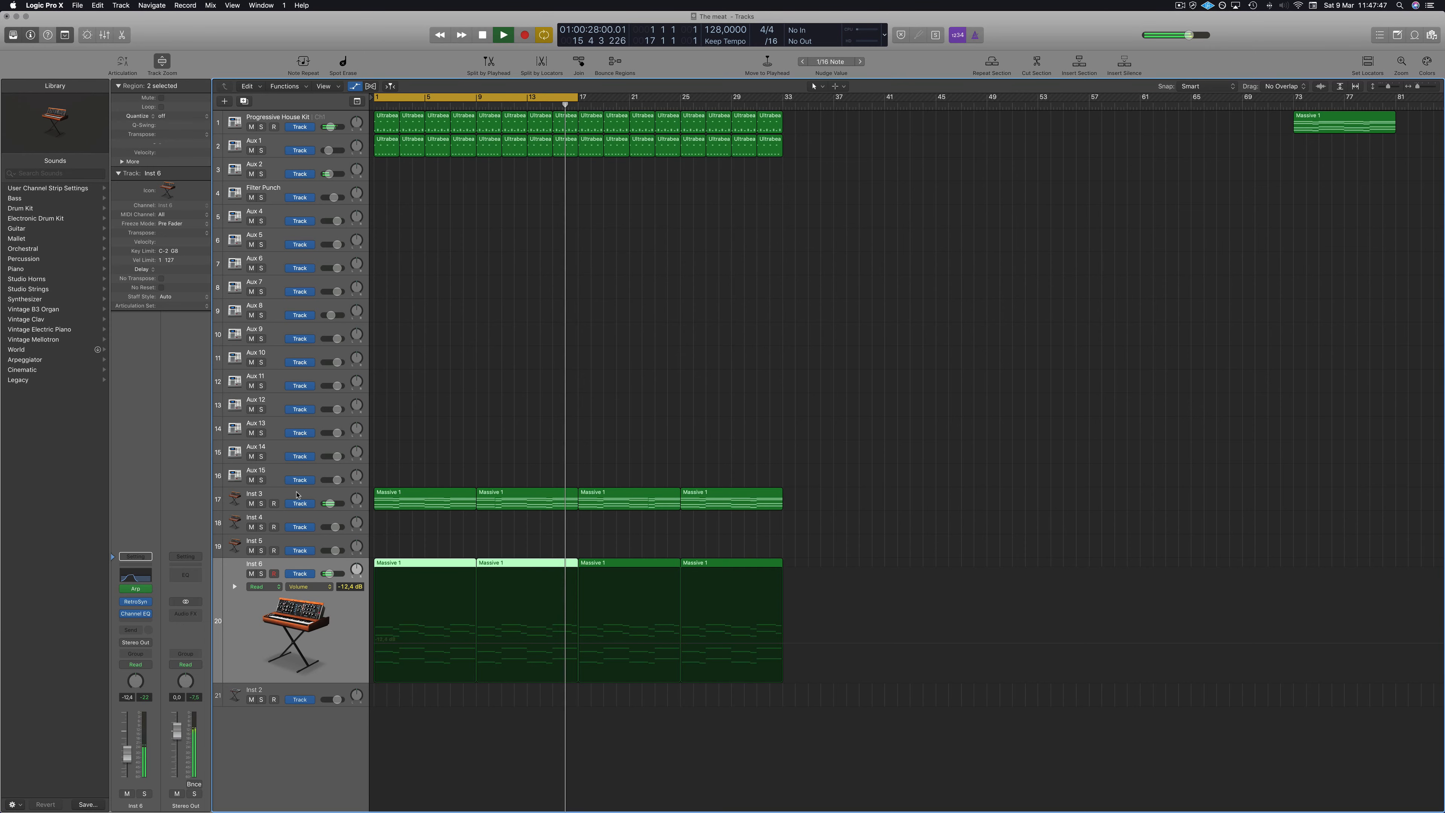
click(277, 495)
key(space)
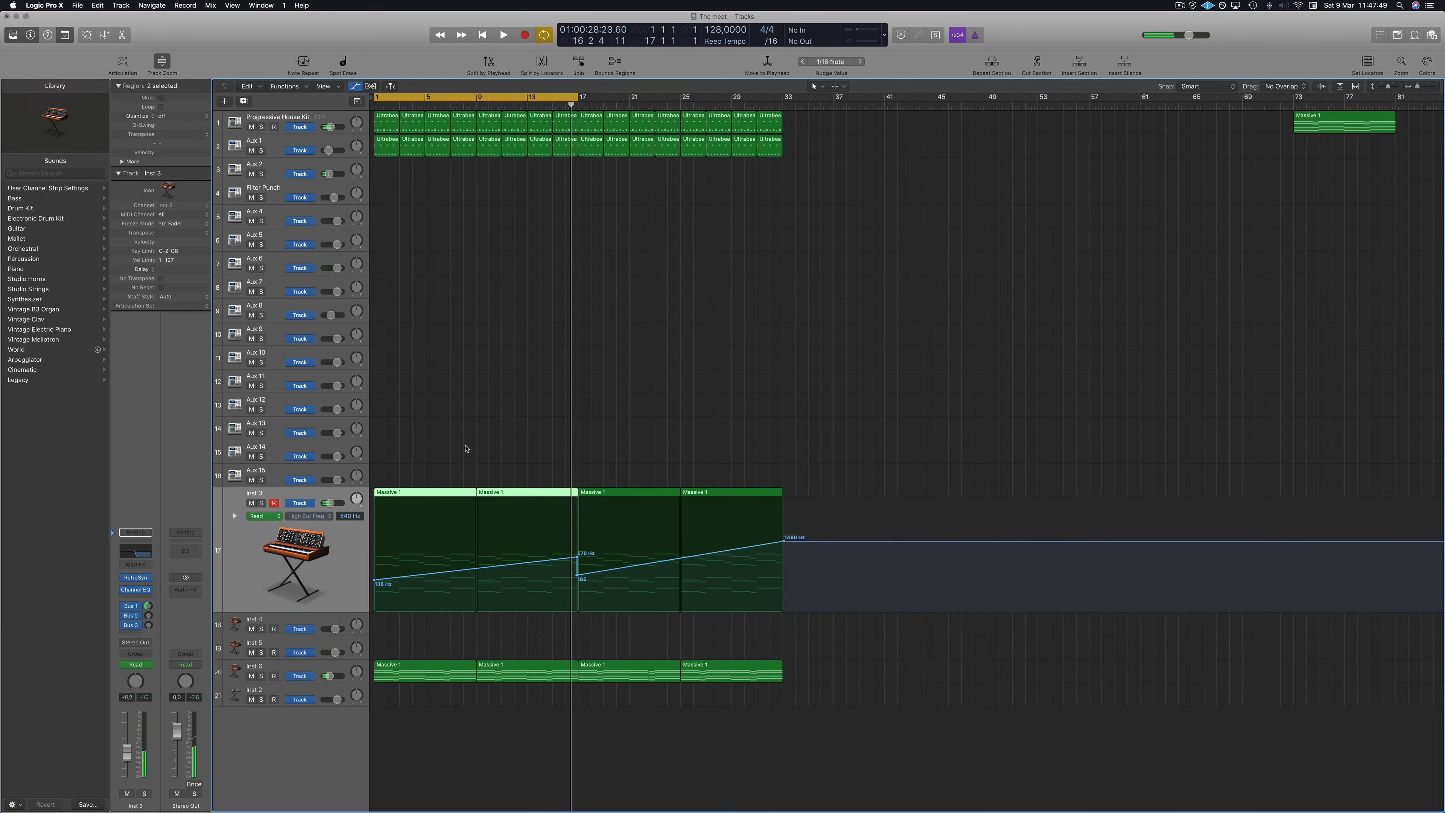
click(142, 554)
key(space)
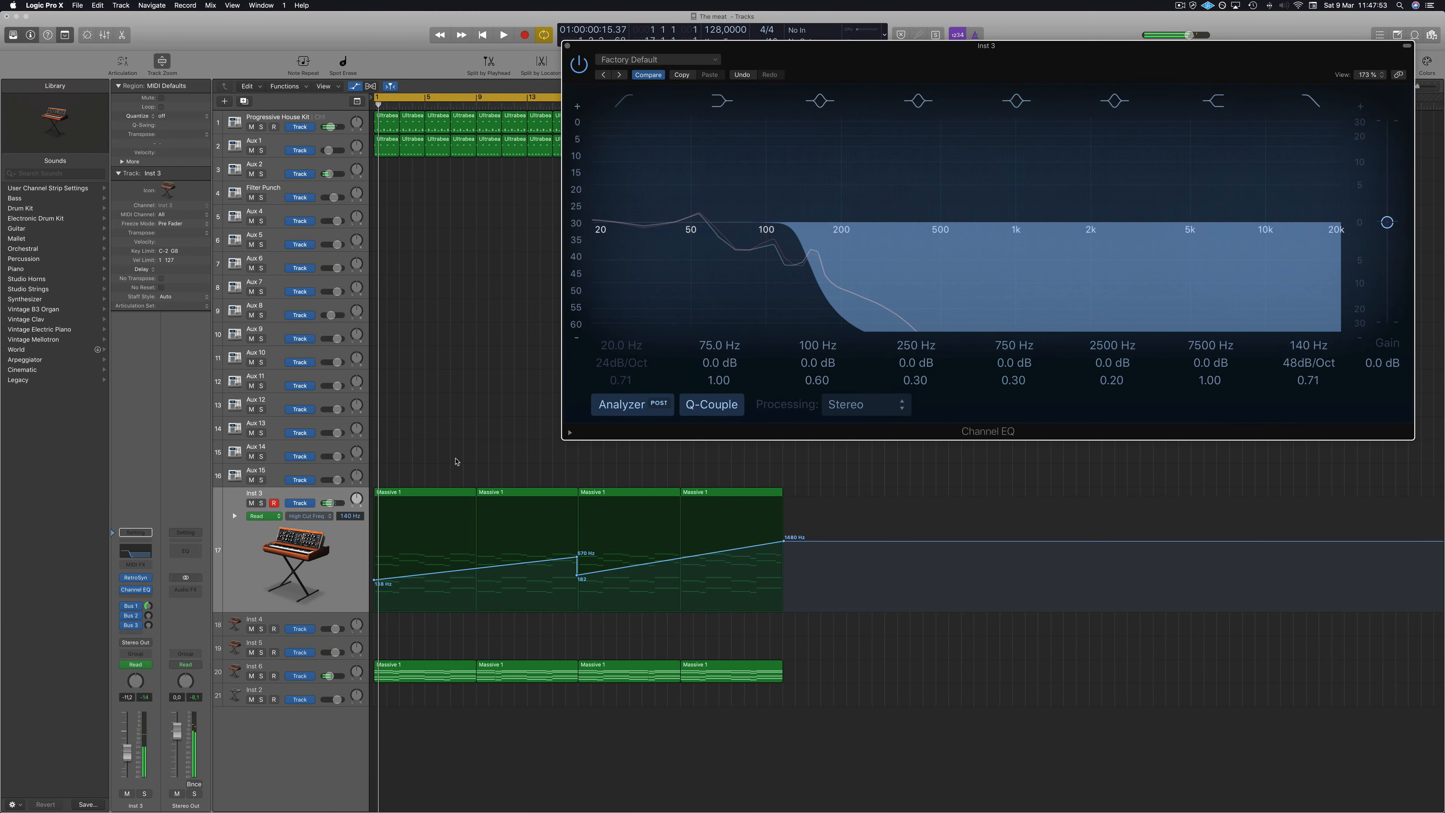
key(space)
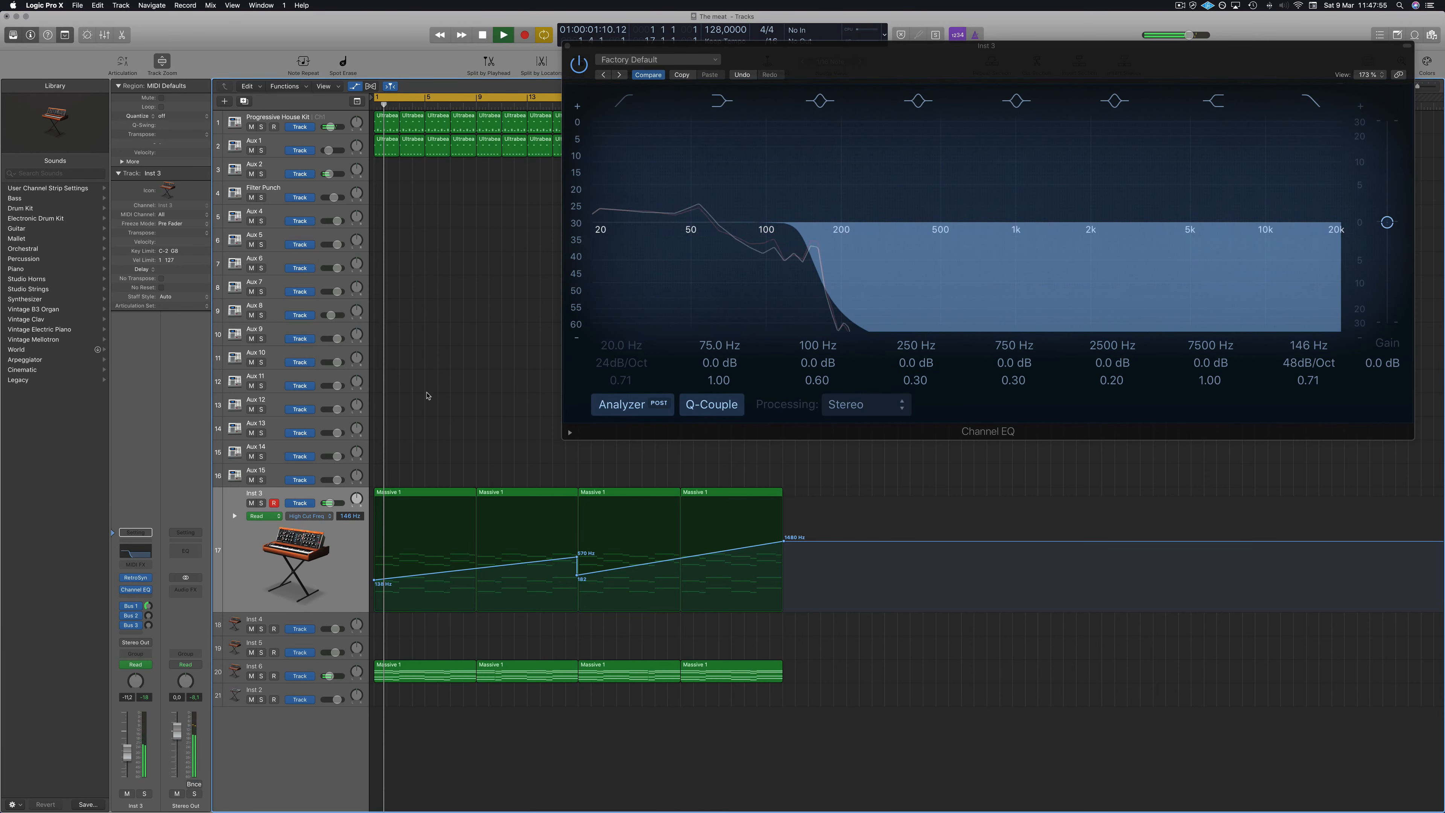
key(space)
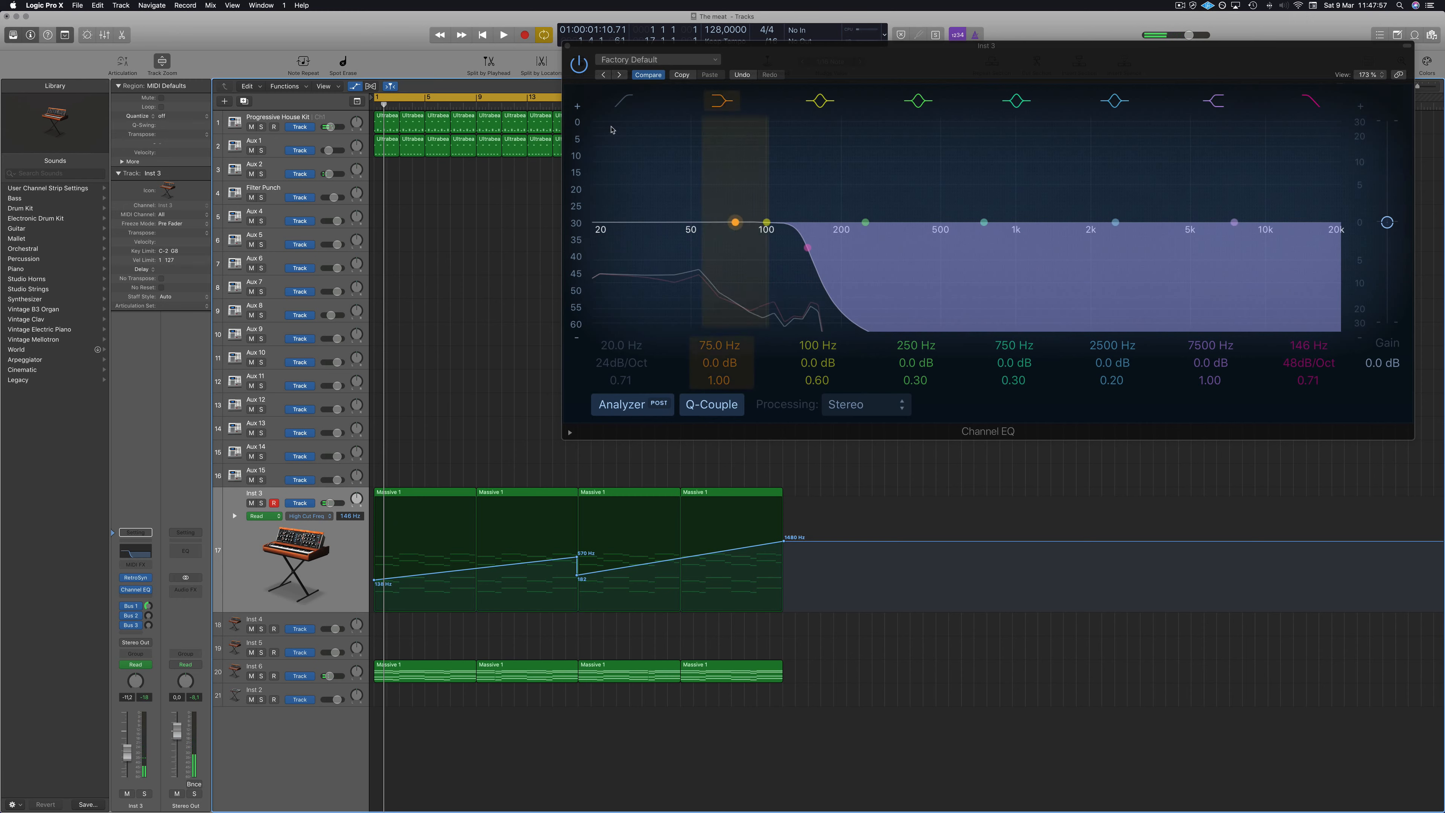
click(625, 102)
drag(617, 228, 741, 253)
key(space)
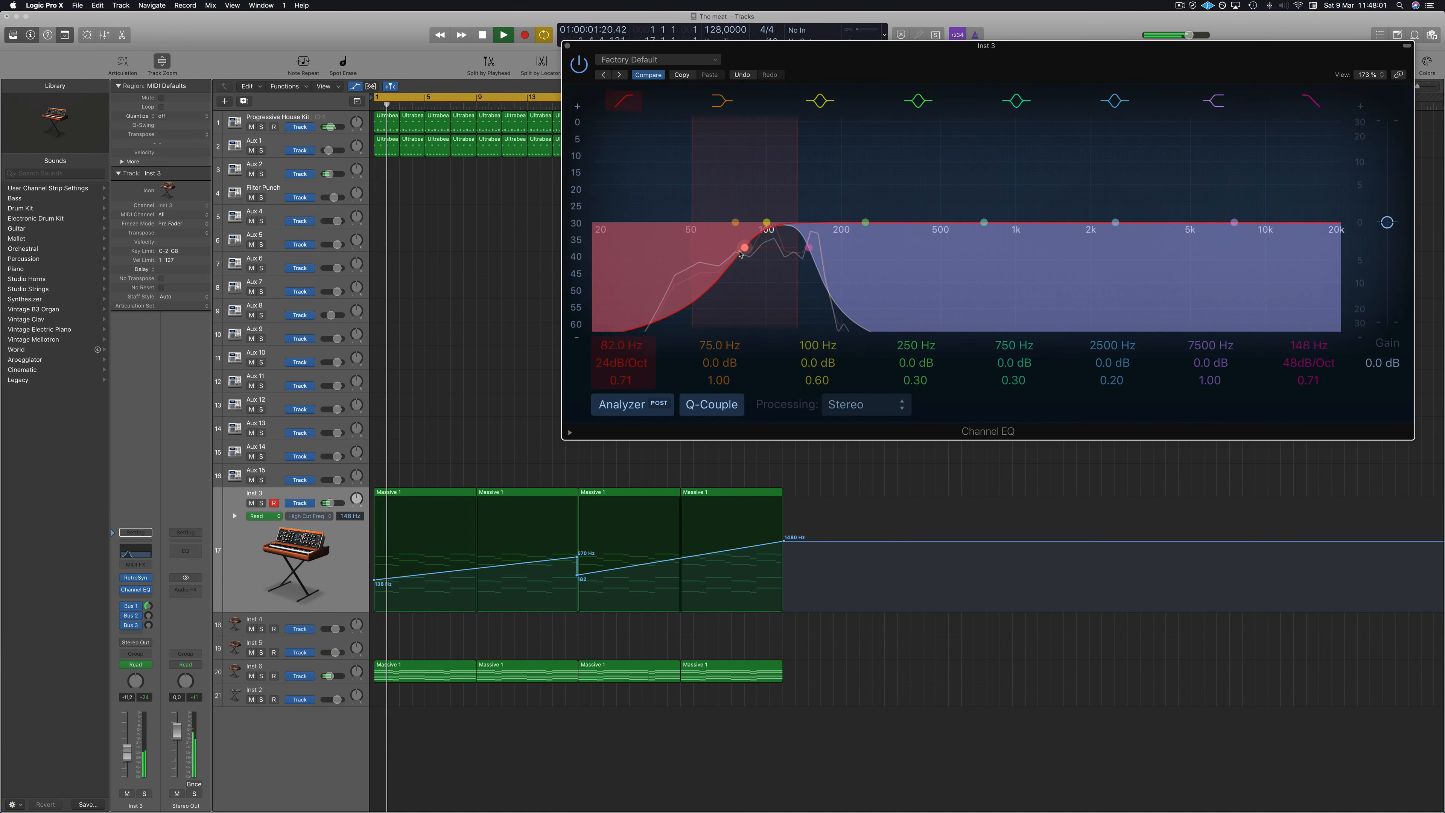
click(568, 46)
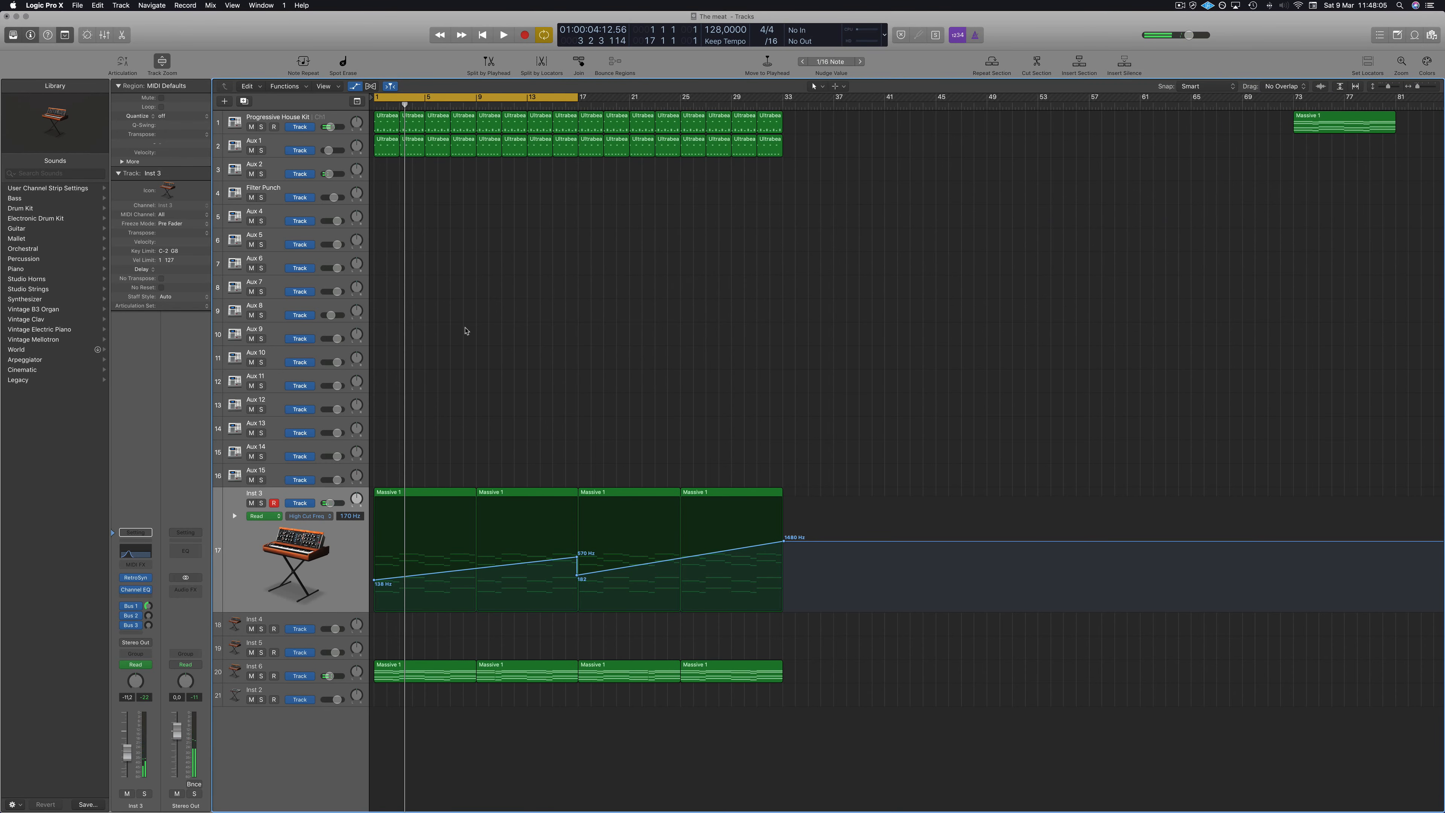
Adjust the threshold and release of the Kick track's Compressor, then close the plug-in.
key(space)
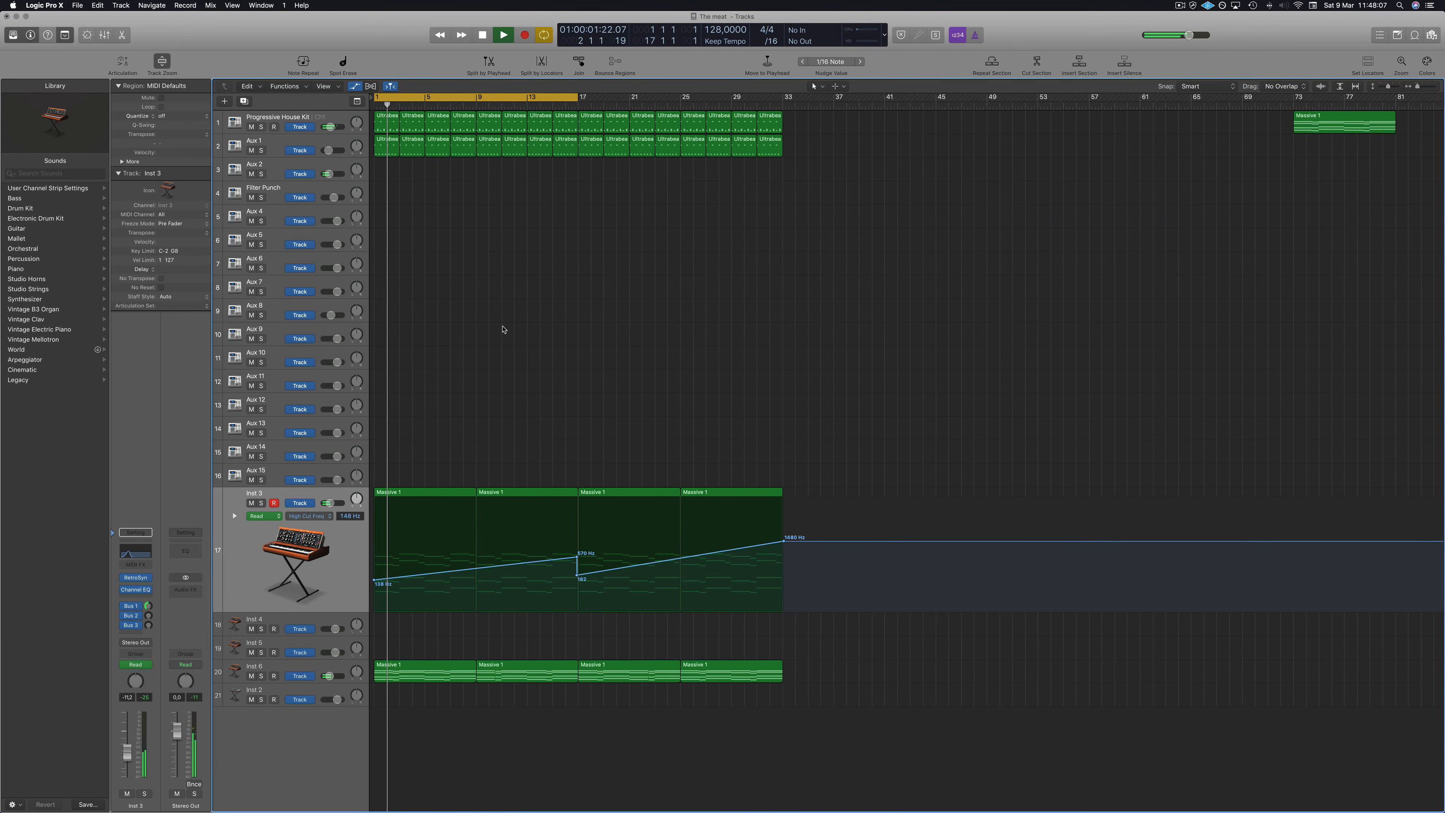
key(space)
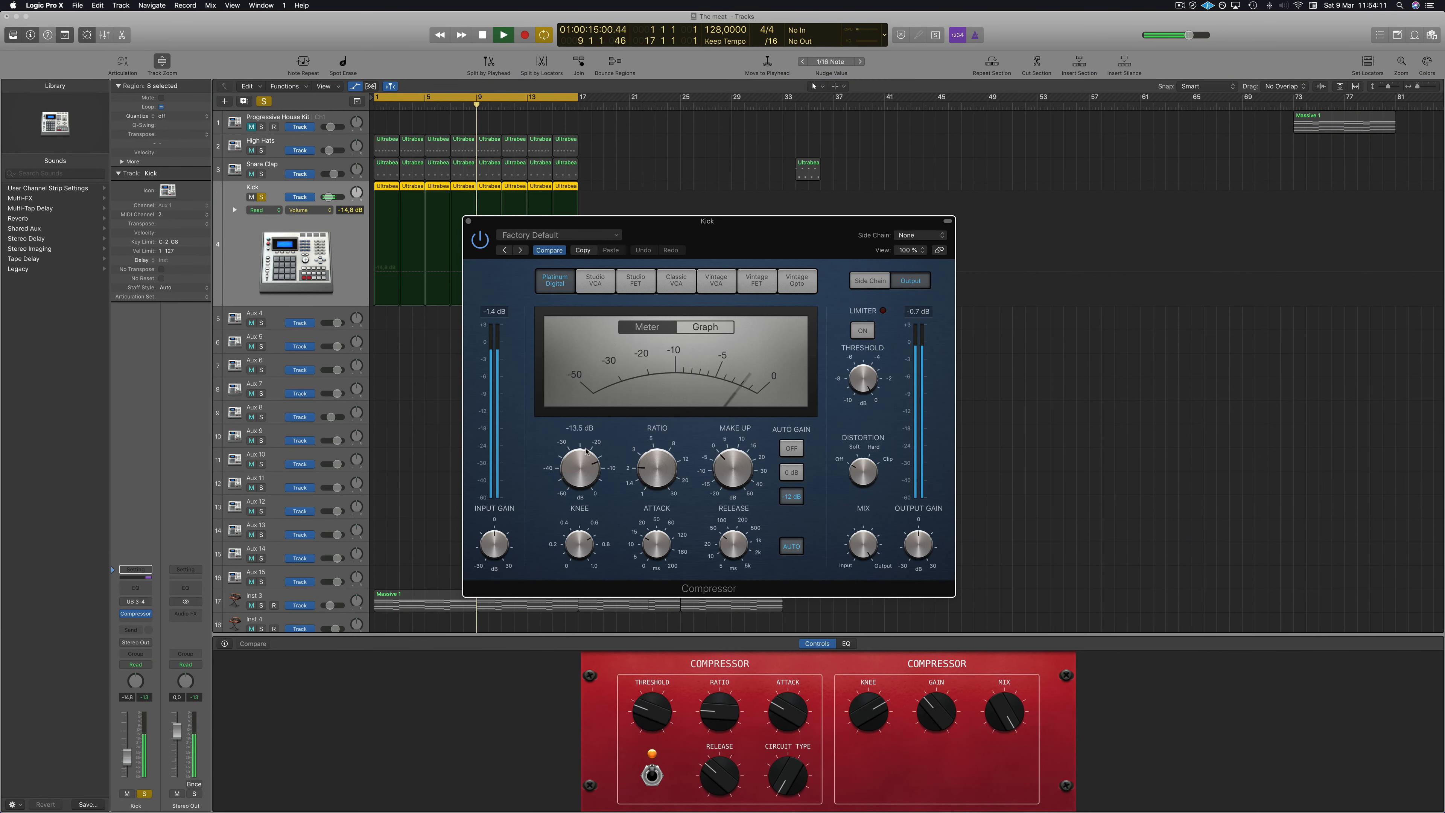
drag(587, 445, 589, 445)
drag(716, 538, 733, 584)
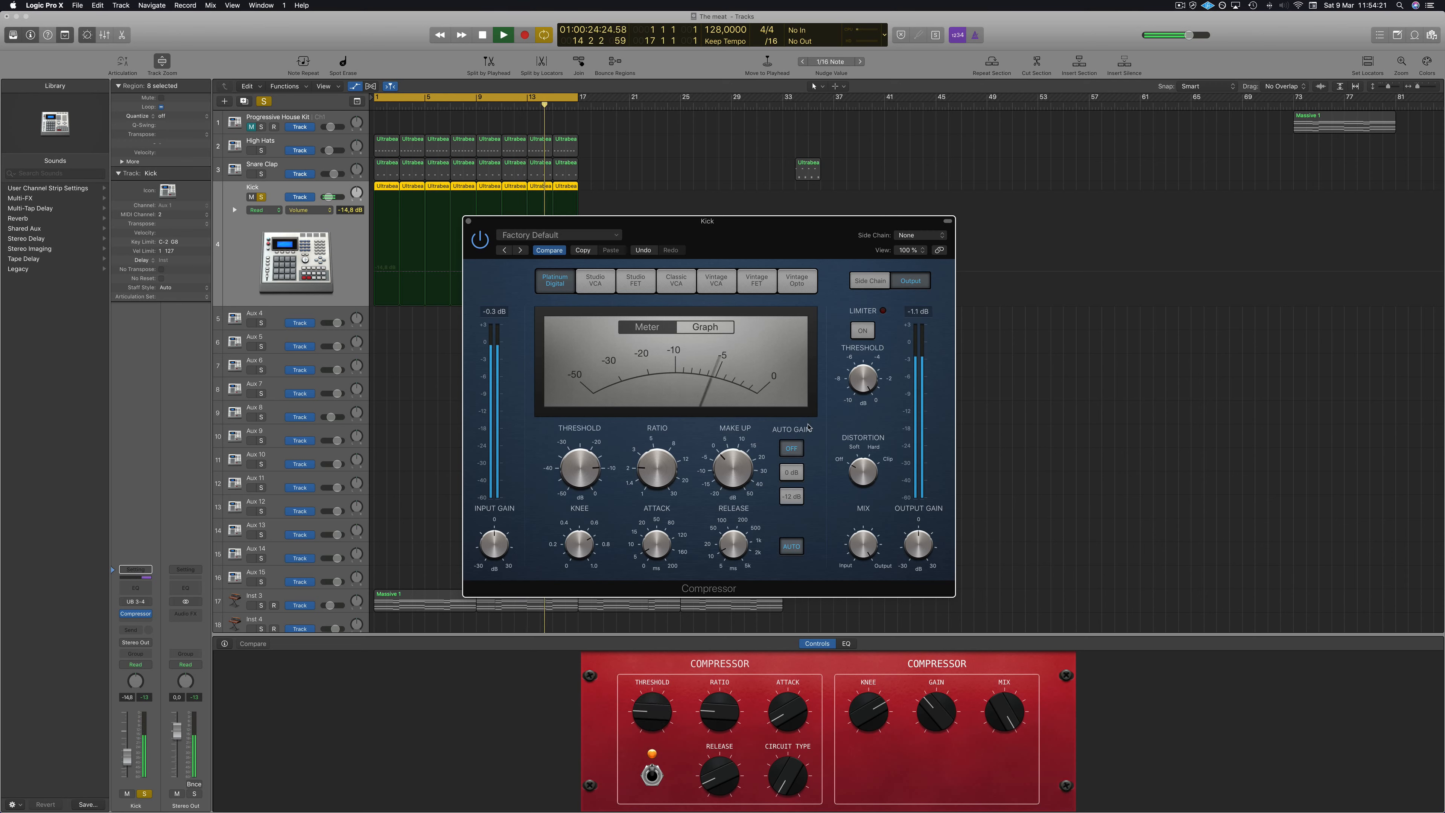
click(469, 222)
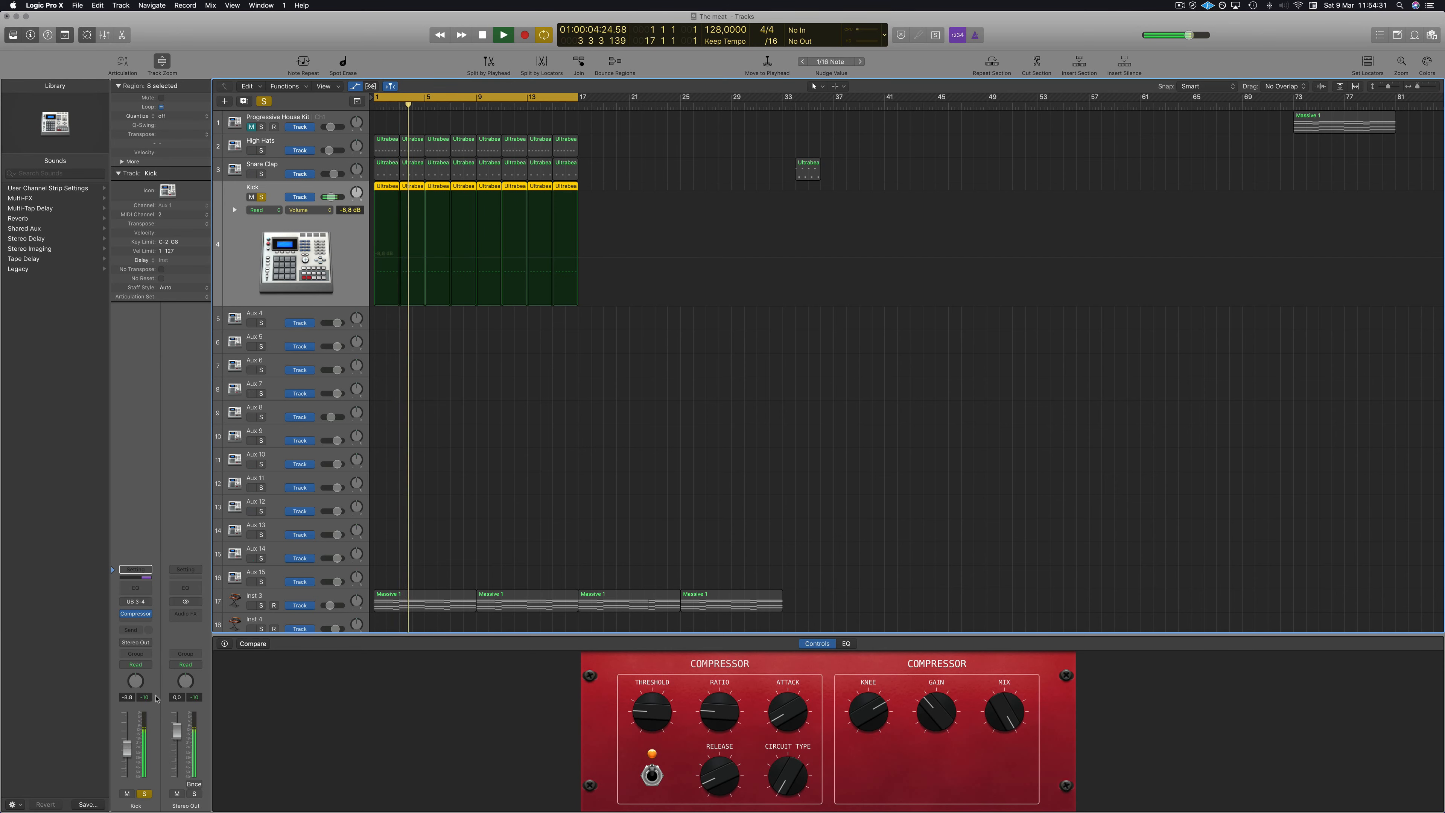
Add a send from the Snare Clap track to Bus 1 (Aux 16) and adjust its send level.
key(space)
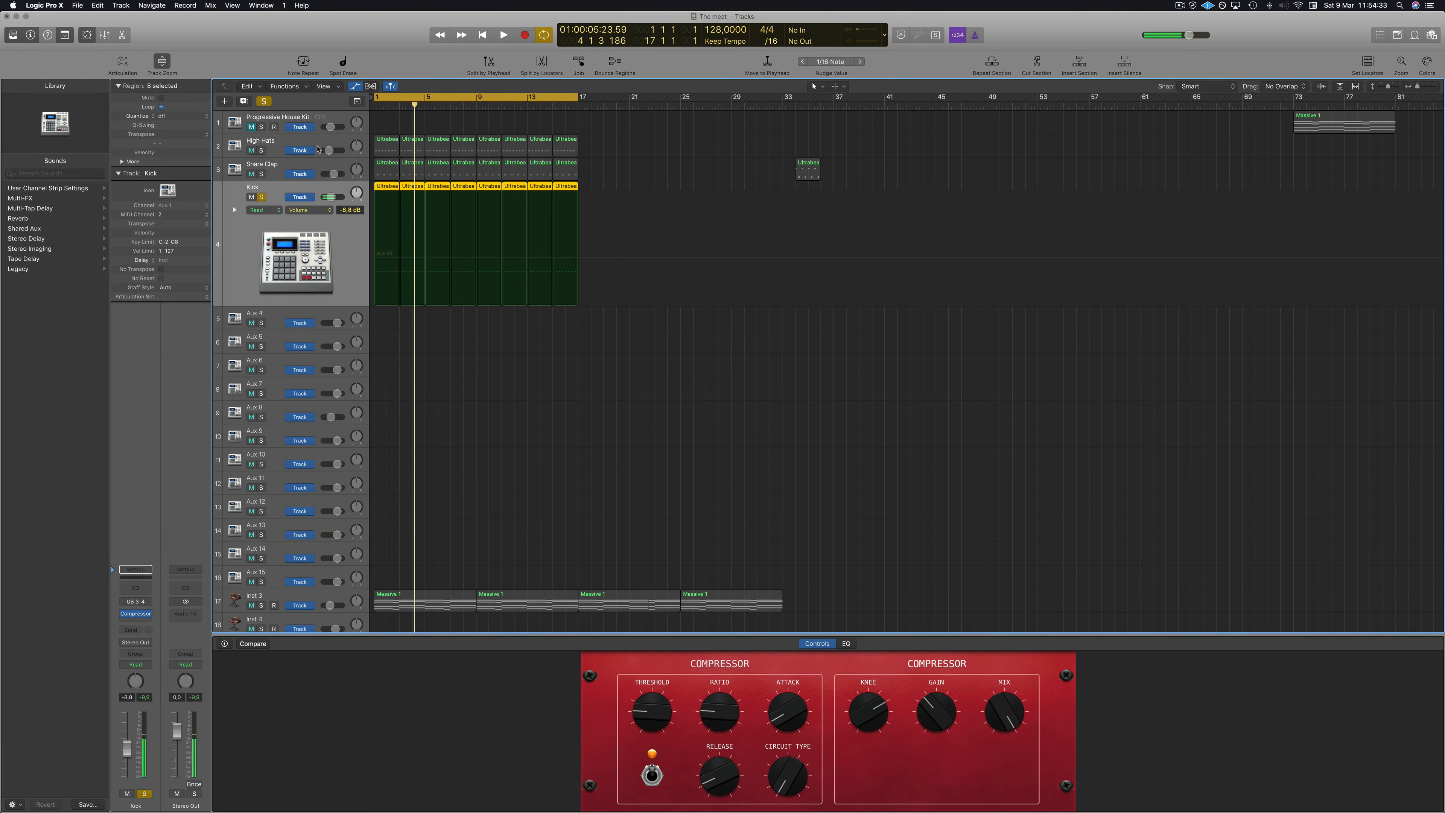
key(space)
click(279, 162)
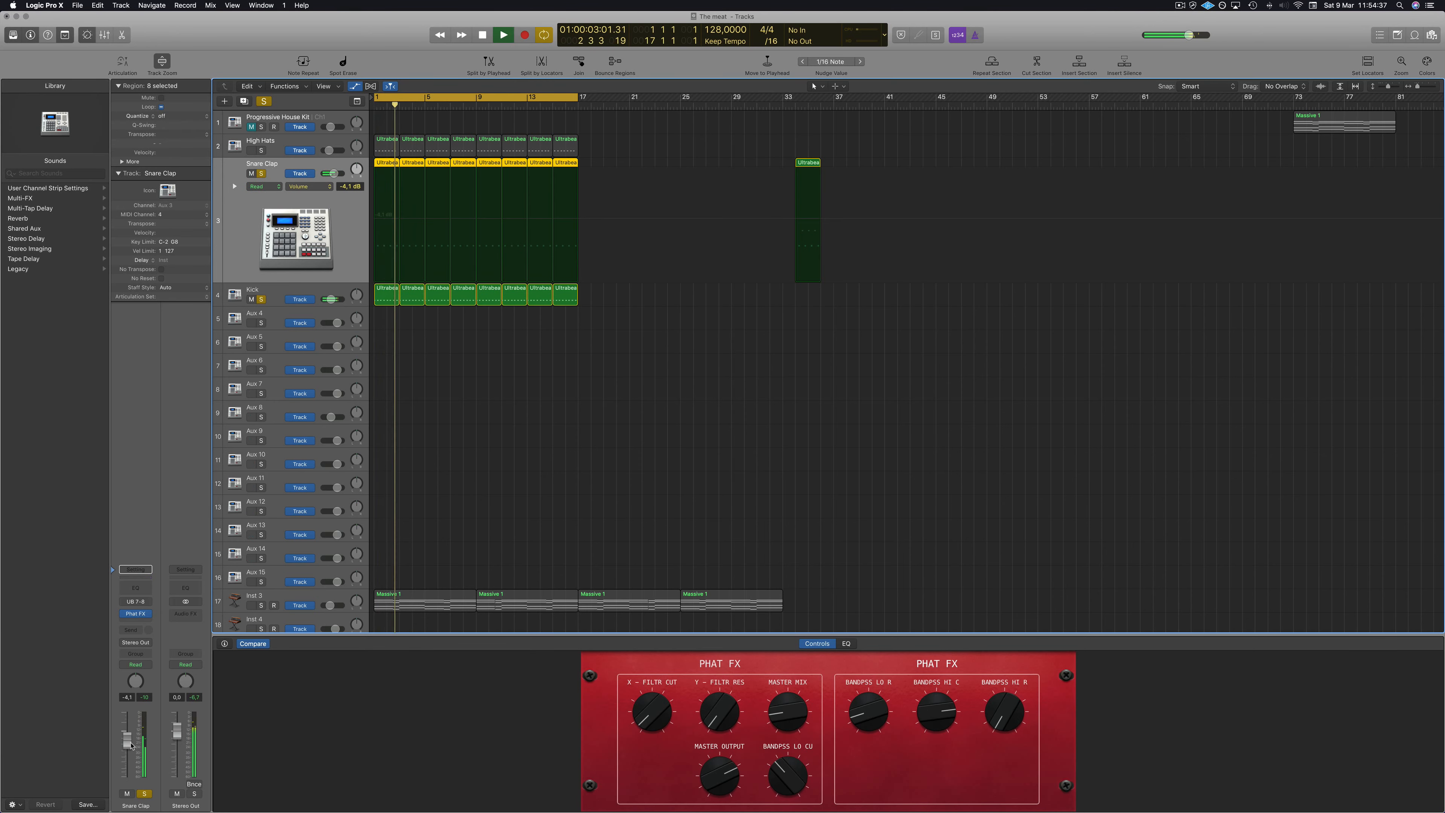
click(131, 630)
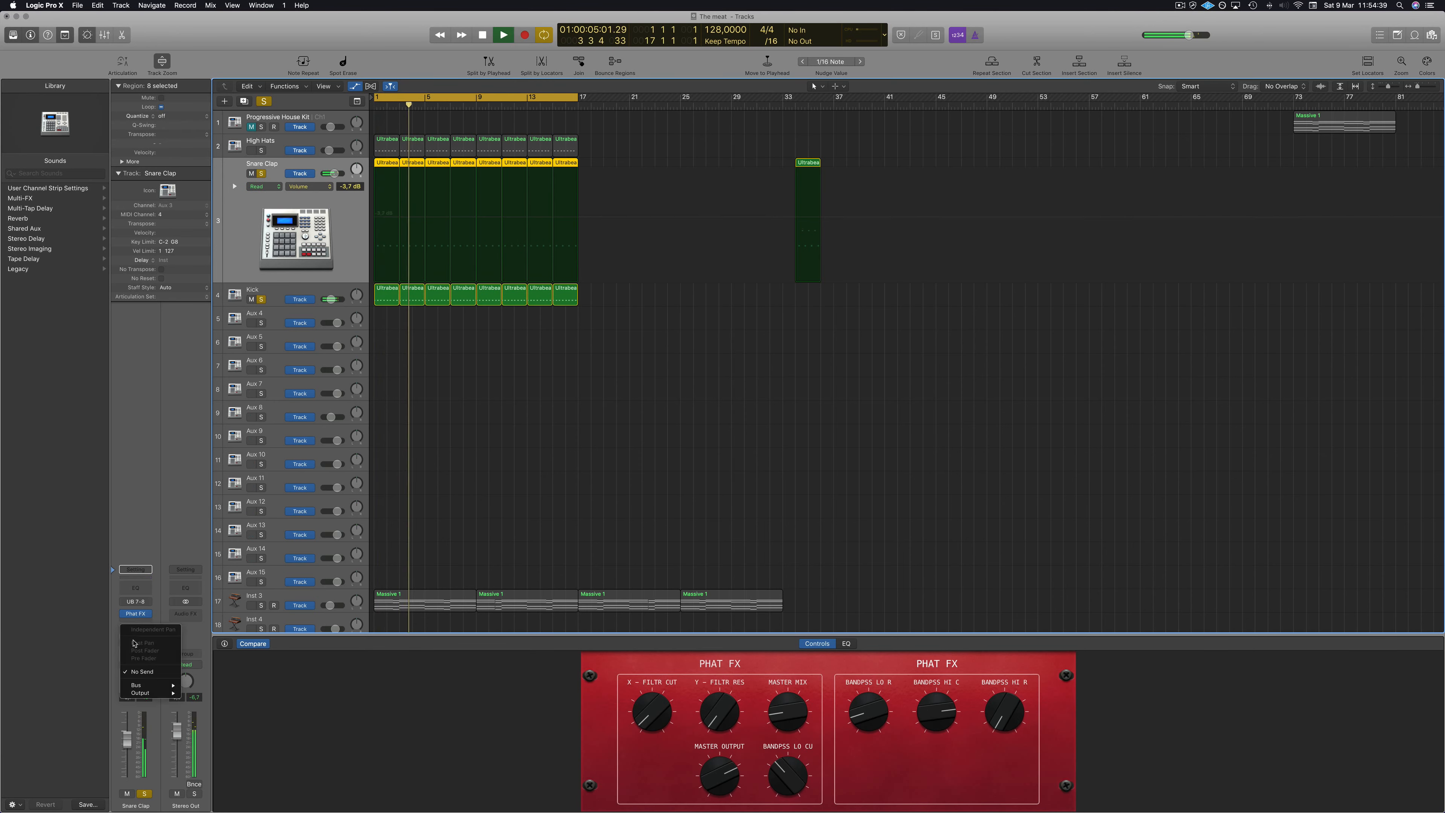
mouse_move(138, 685)
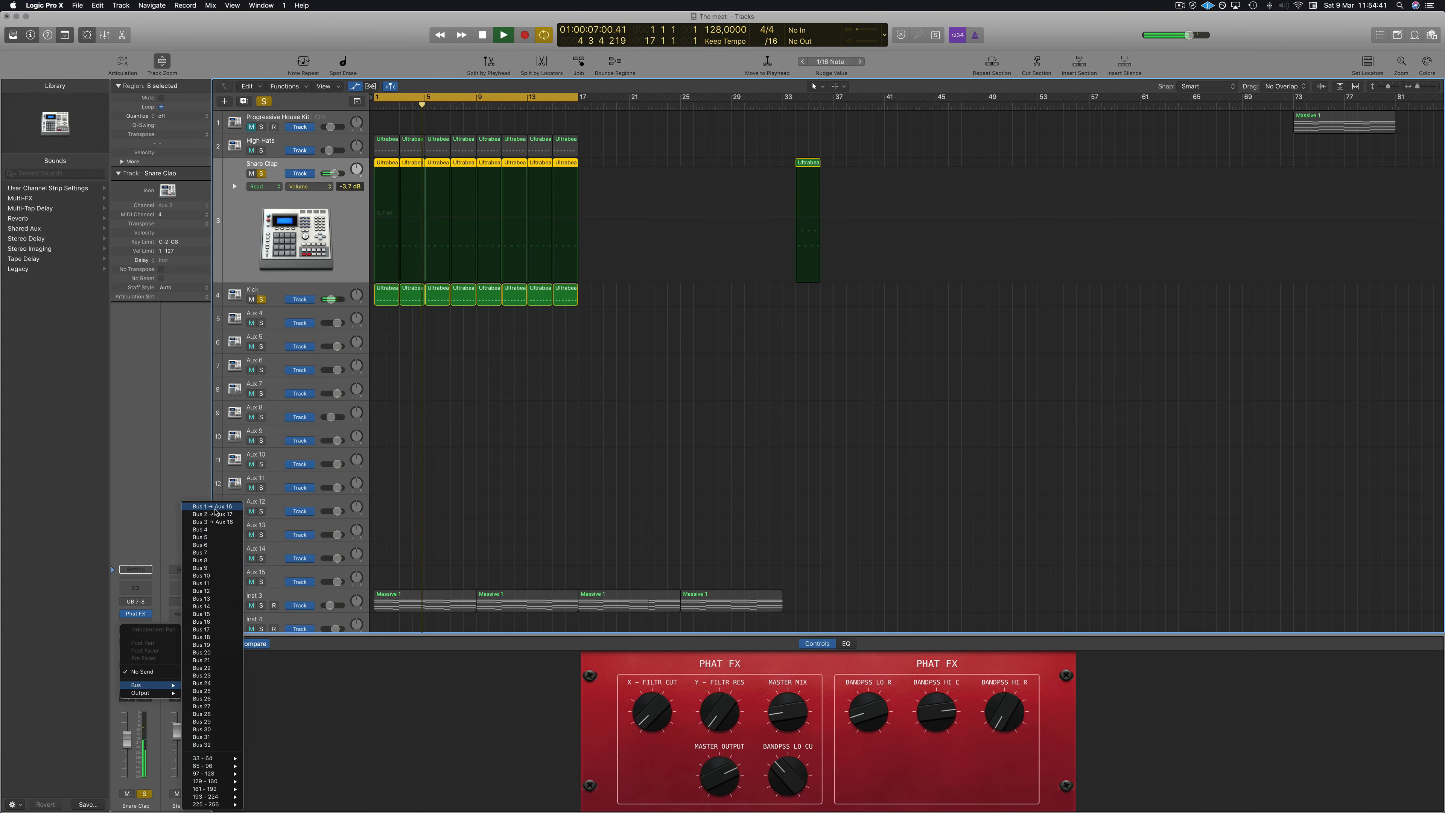
click(151, 581)
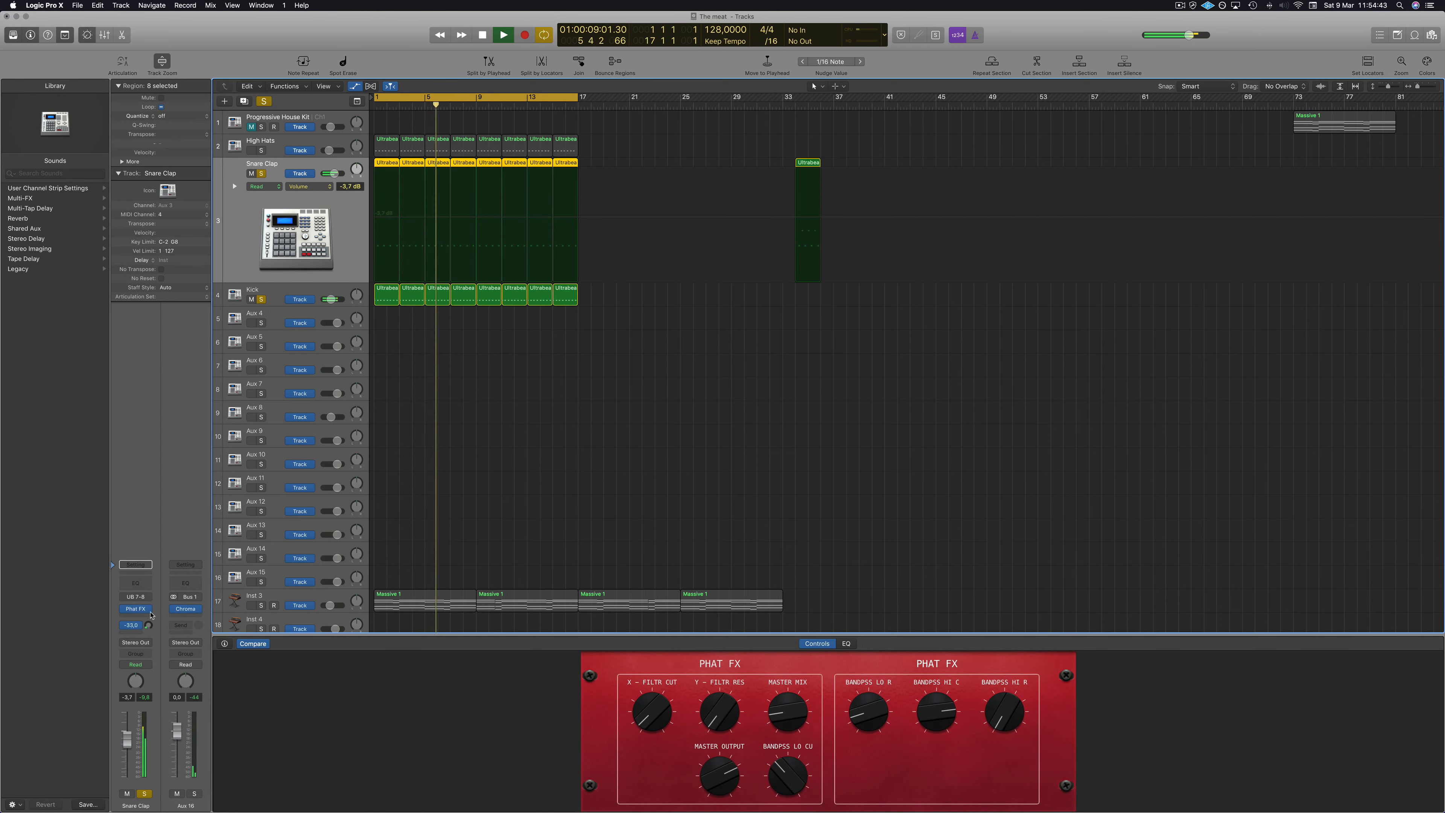
drag(151, 615, 151, 611)
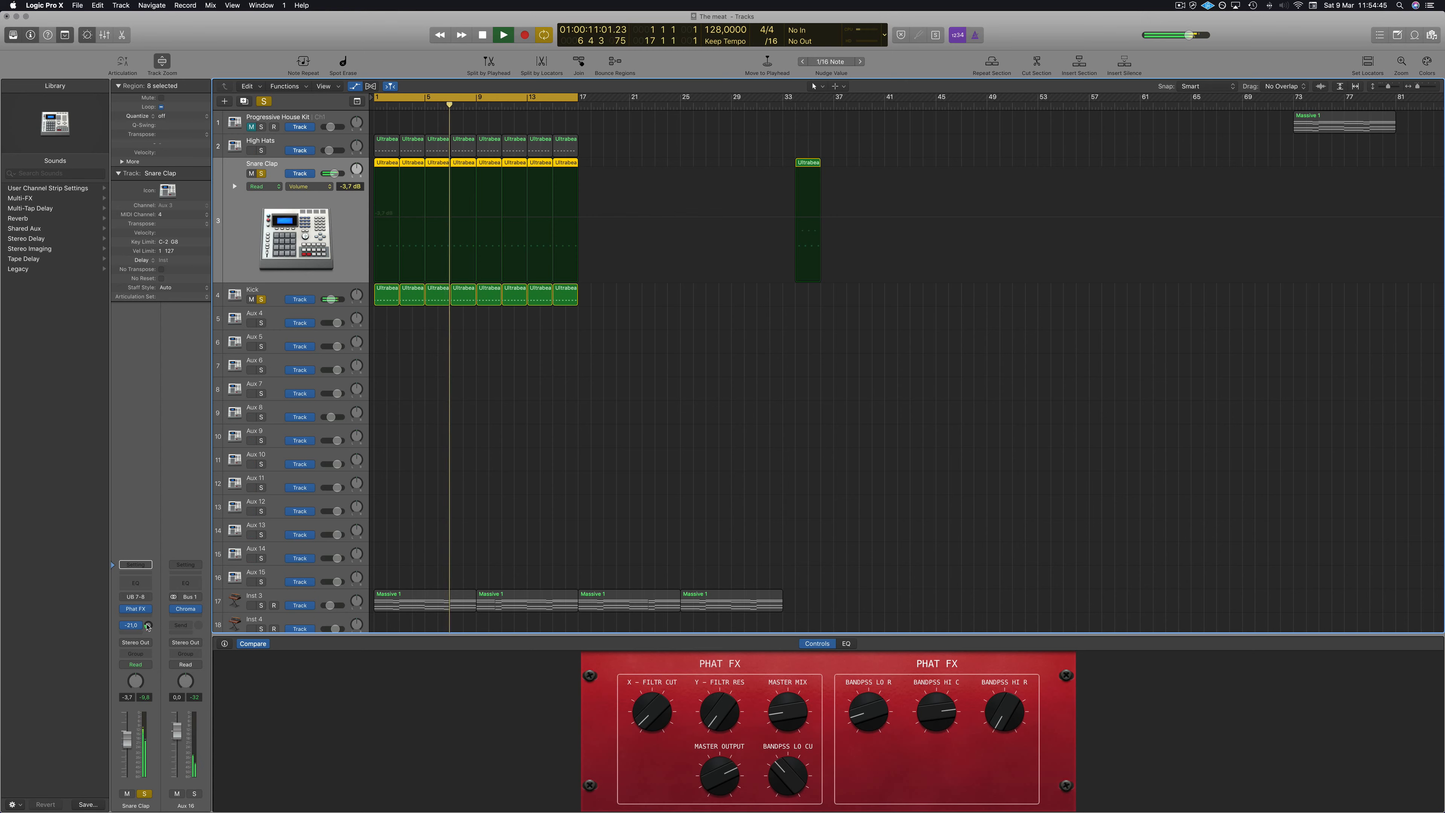
Insert a Compressor on the High Hats channel and close its window.
click(286, 146)
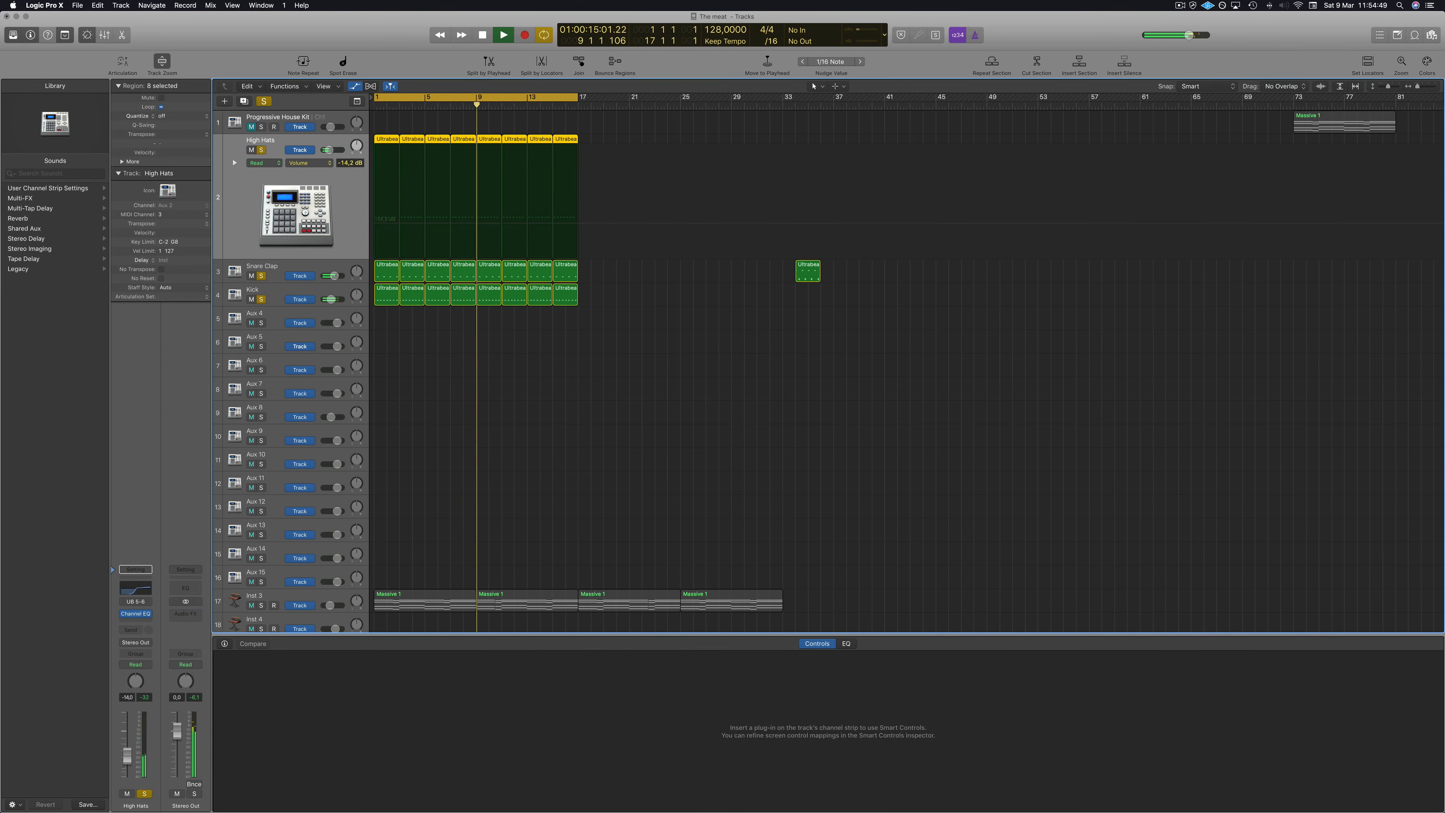
click(136, 622)
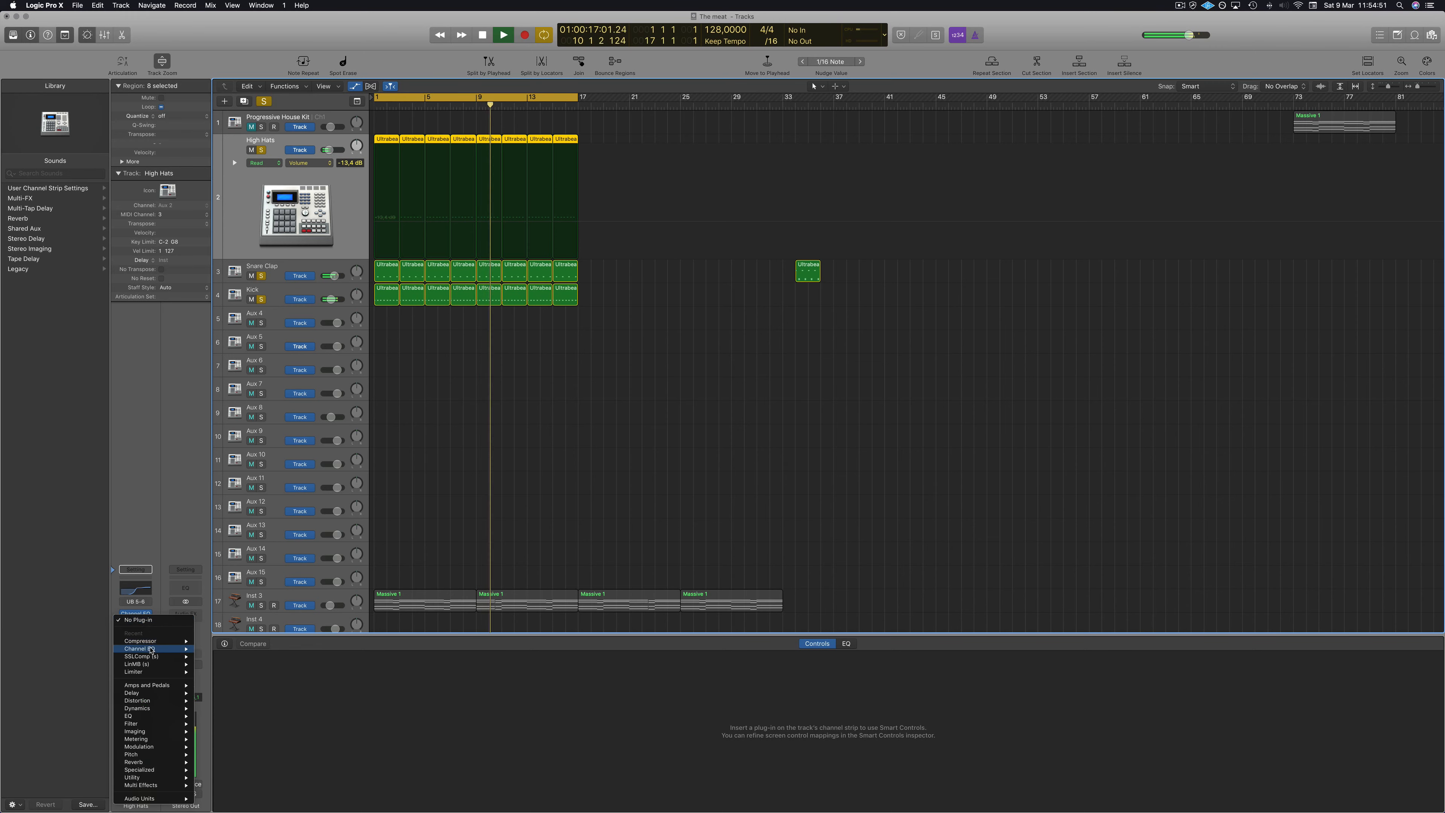
mouse_move(154, 645)
click(214, 641)
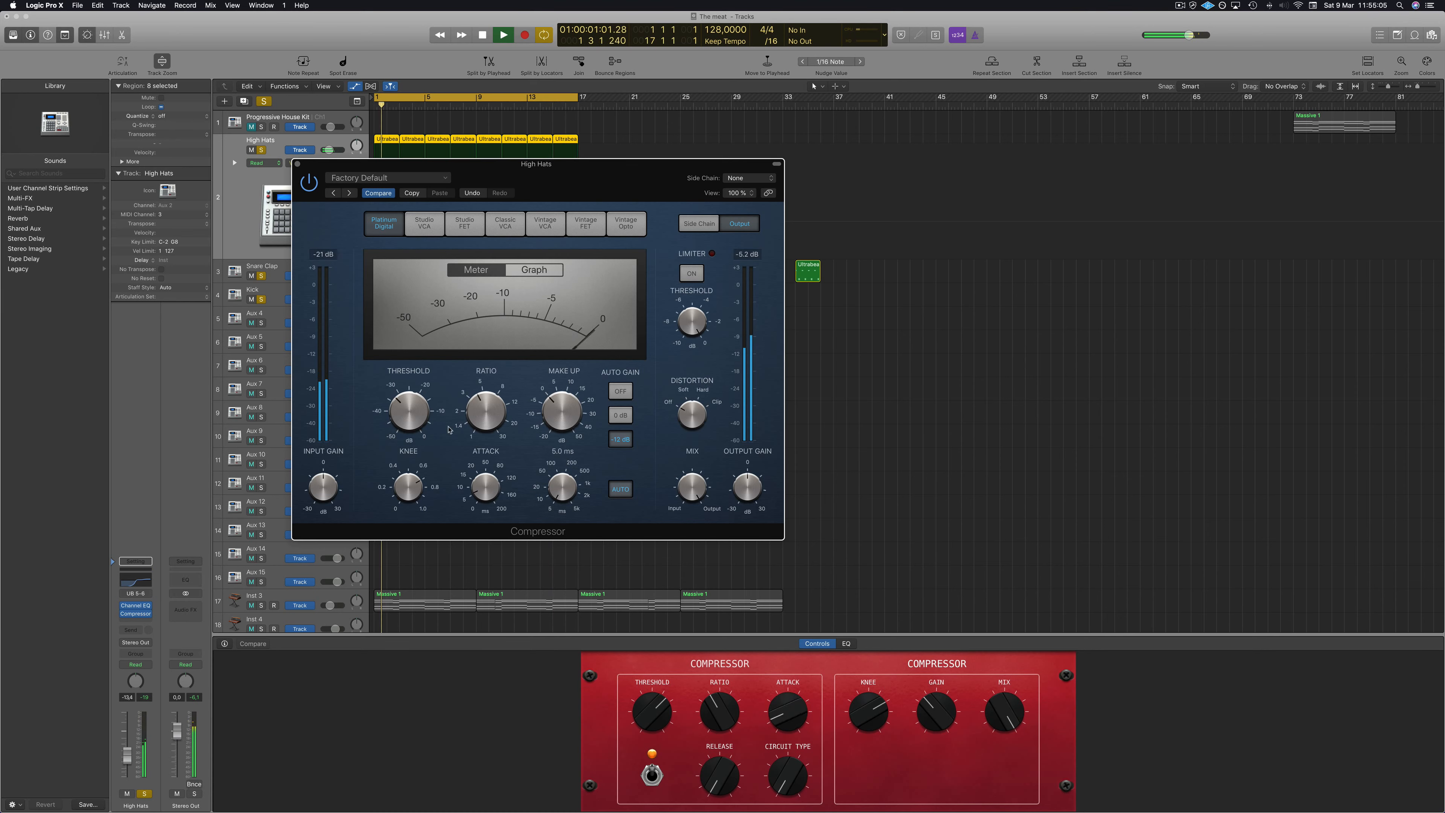
click(298, 165)
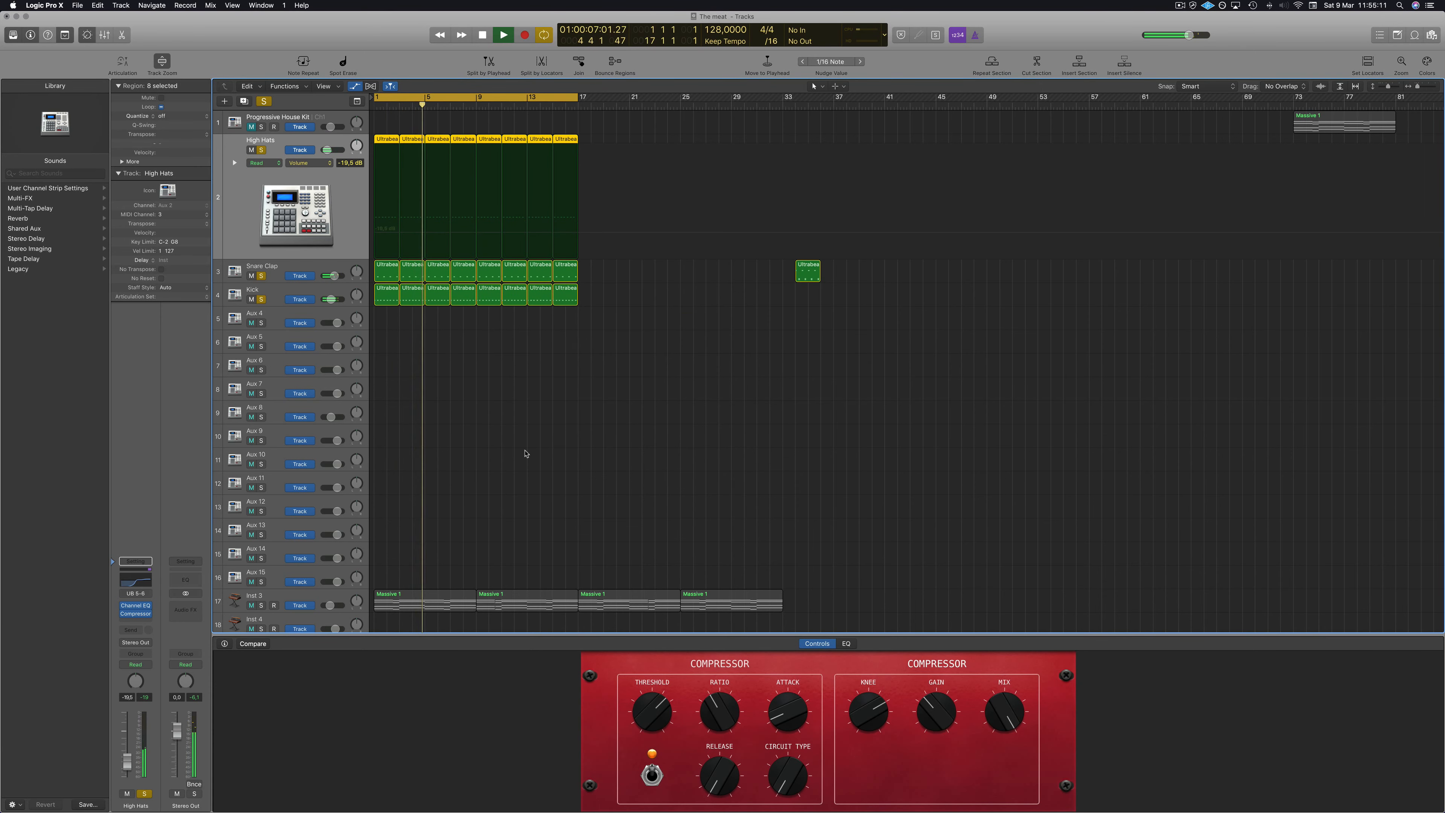
Clear the solo on all tracks and play back the arrangement from the start.
click(603, 424)
scroll(602, 426, down, 2)
scroll(602, 425, down, 1)
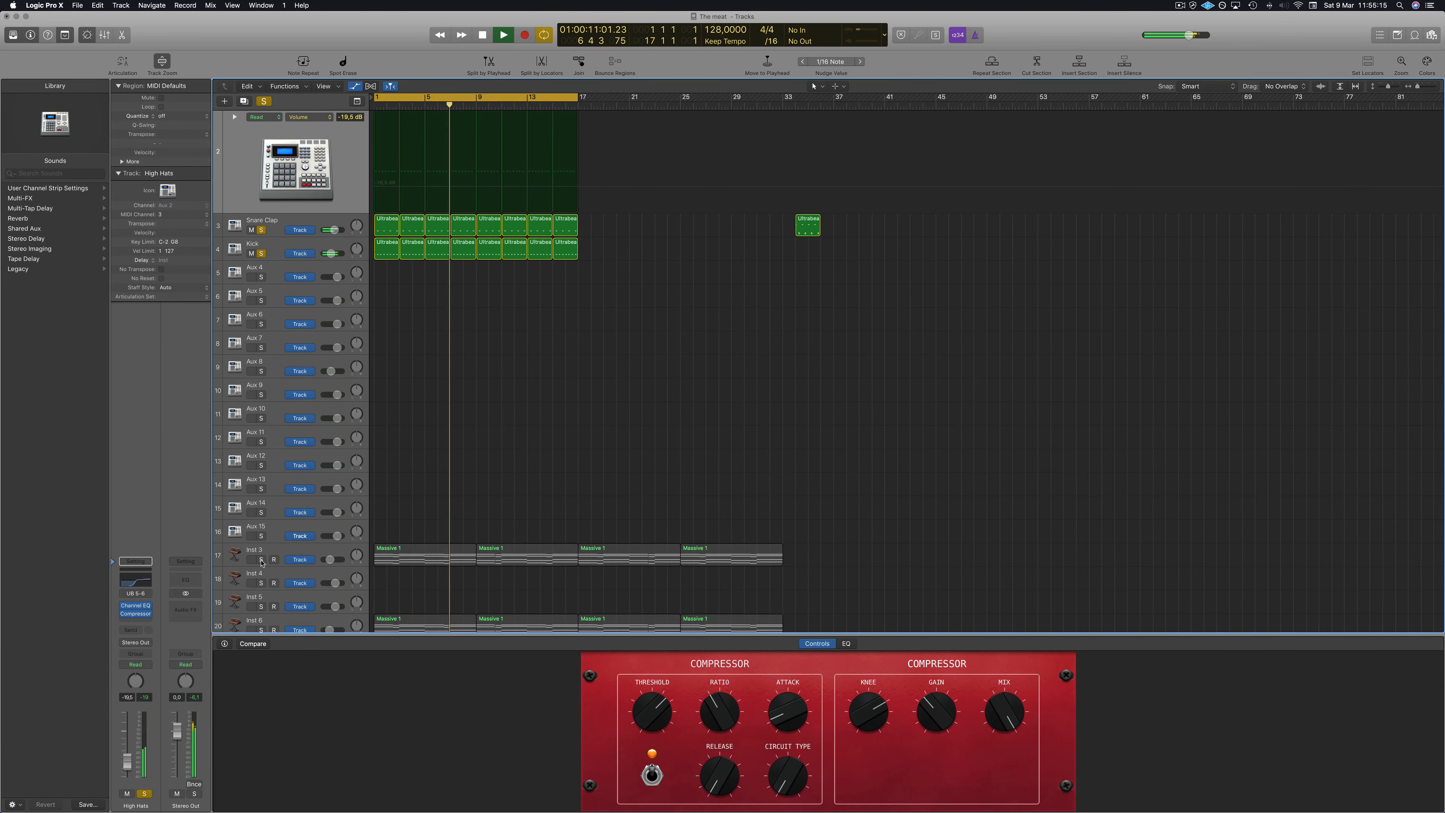
key(space)
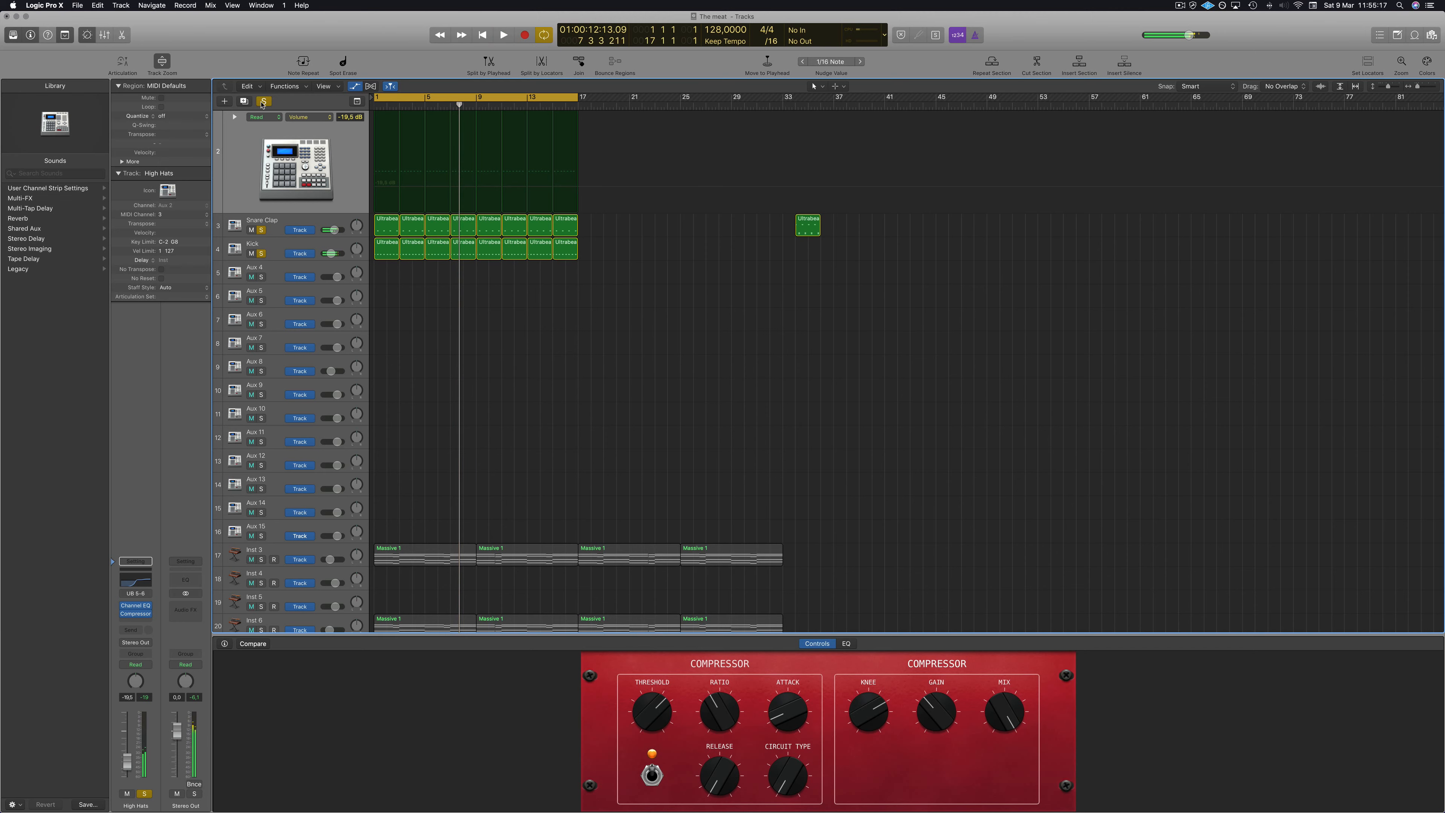
click(262, 103)
key(space)
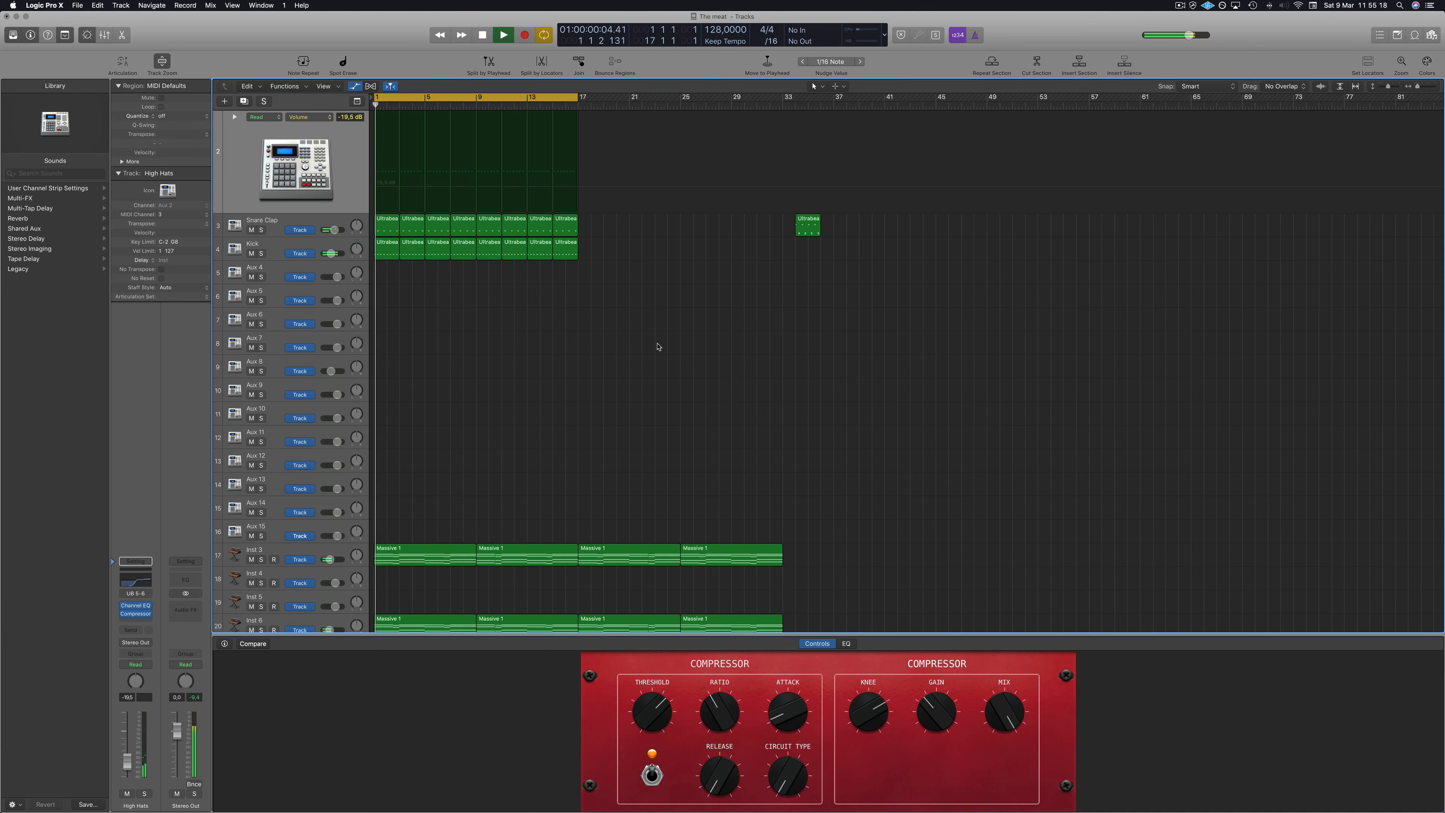
Lower the High Hats track volume to -24.0 dB.
click(334, 555)
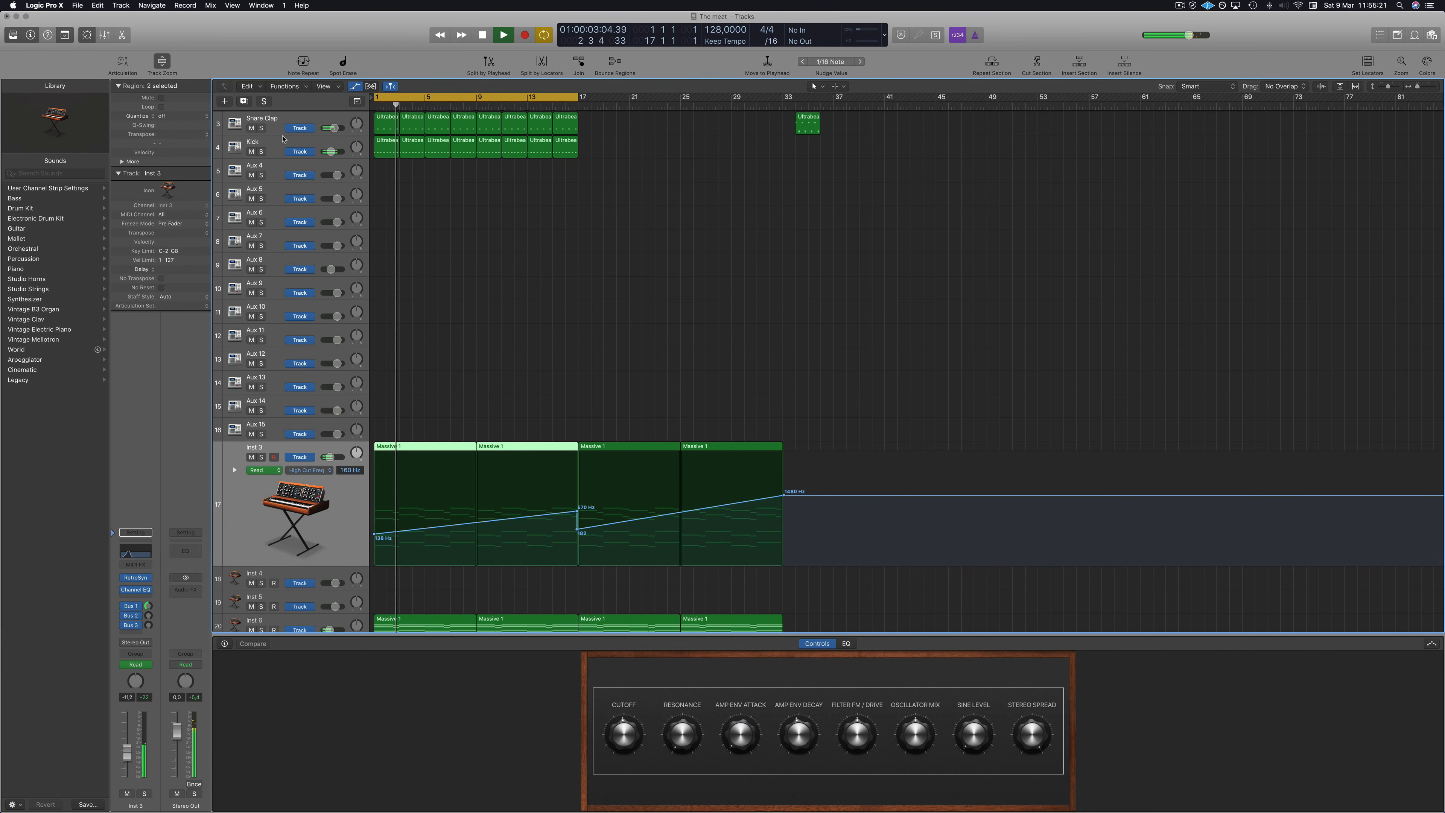
scroll(282, 139, up, 2)
click(347, 145)
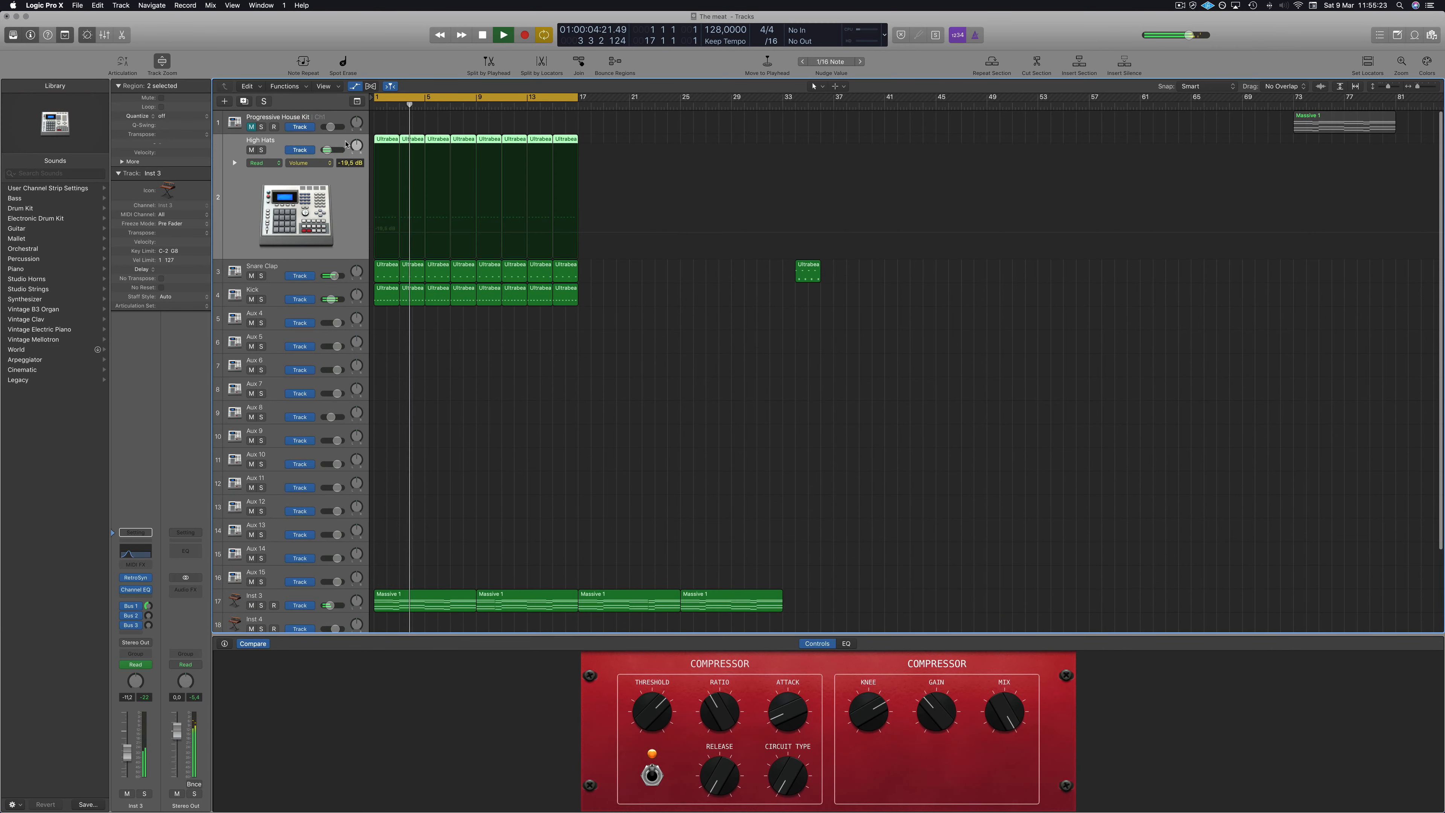
drag(328, 150, 327, 151)
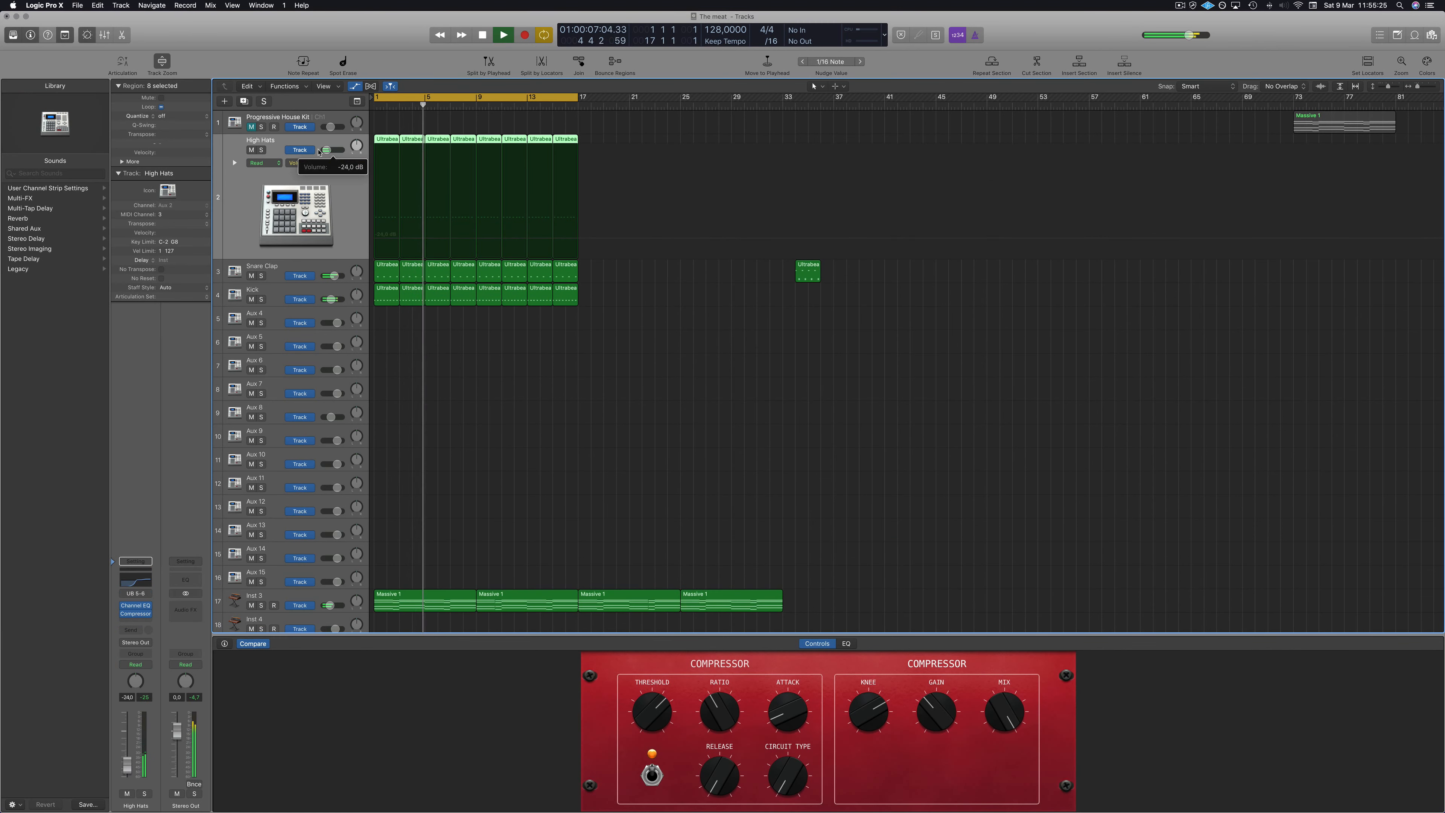
Rename the Inst 3 track as Moog Pad.
click(462, 410)
scroll(549, 403, down, 3)
scroll(547, 393, down, 1)
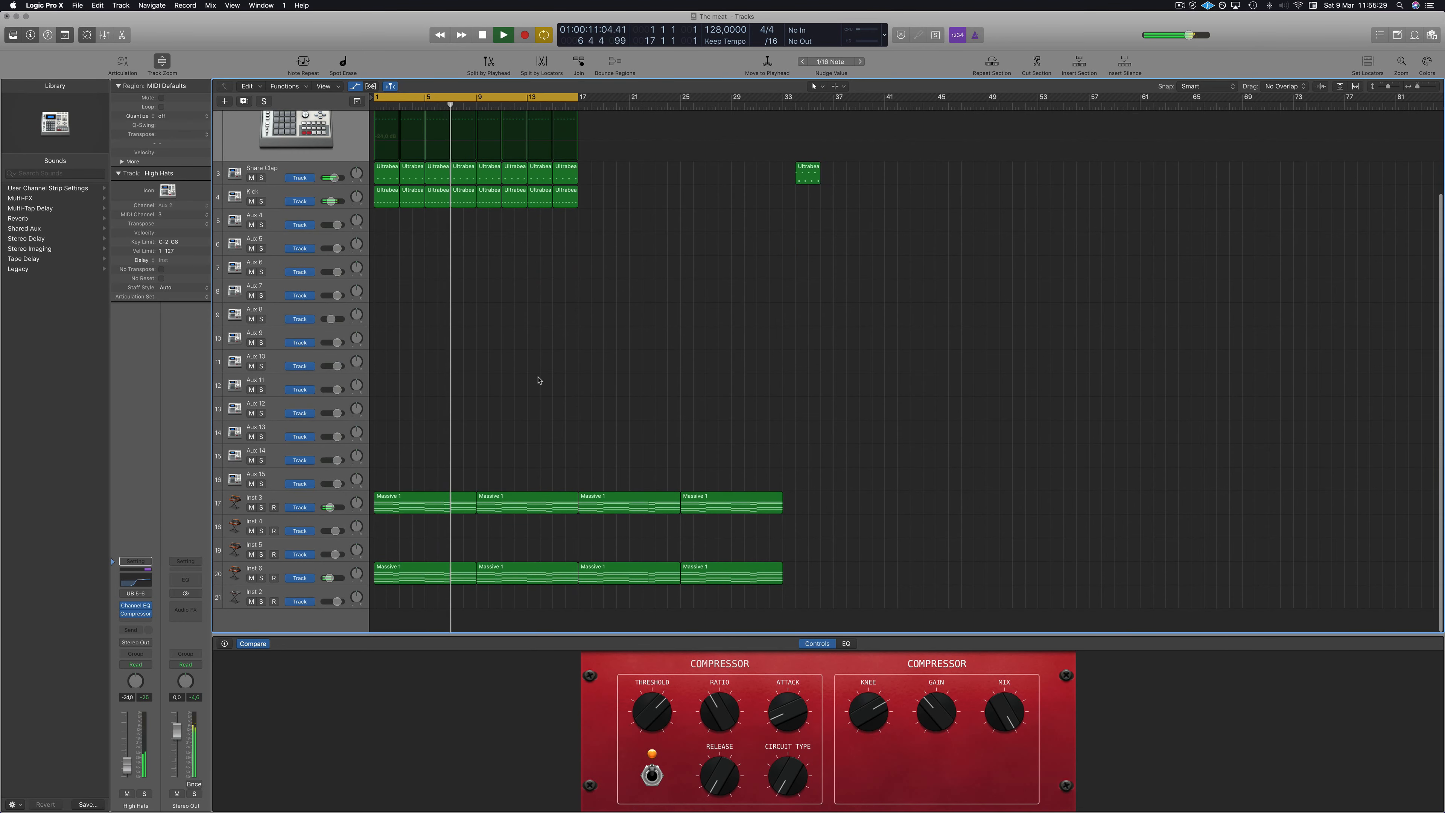
click(293, 500)
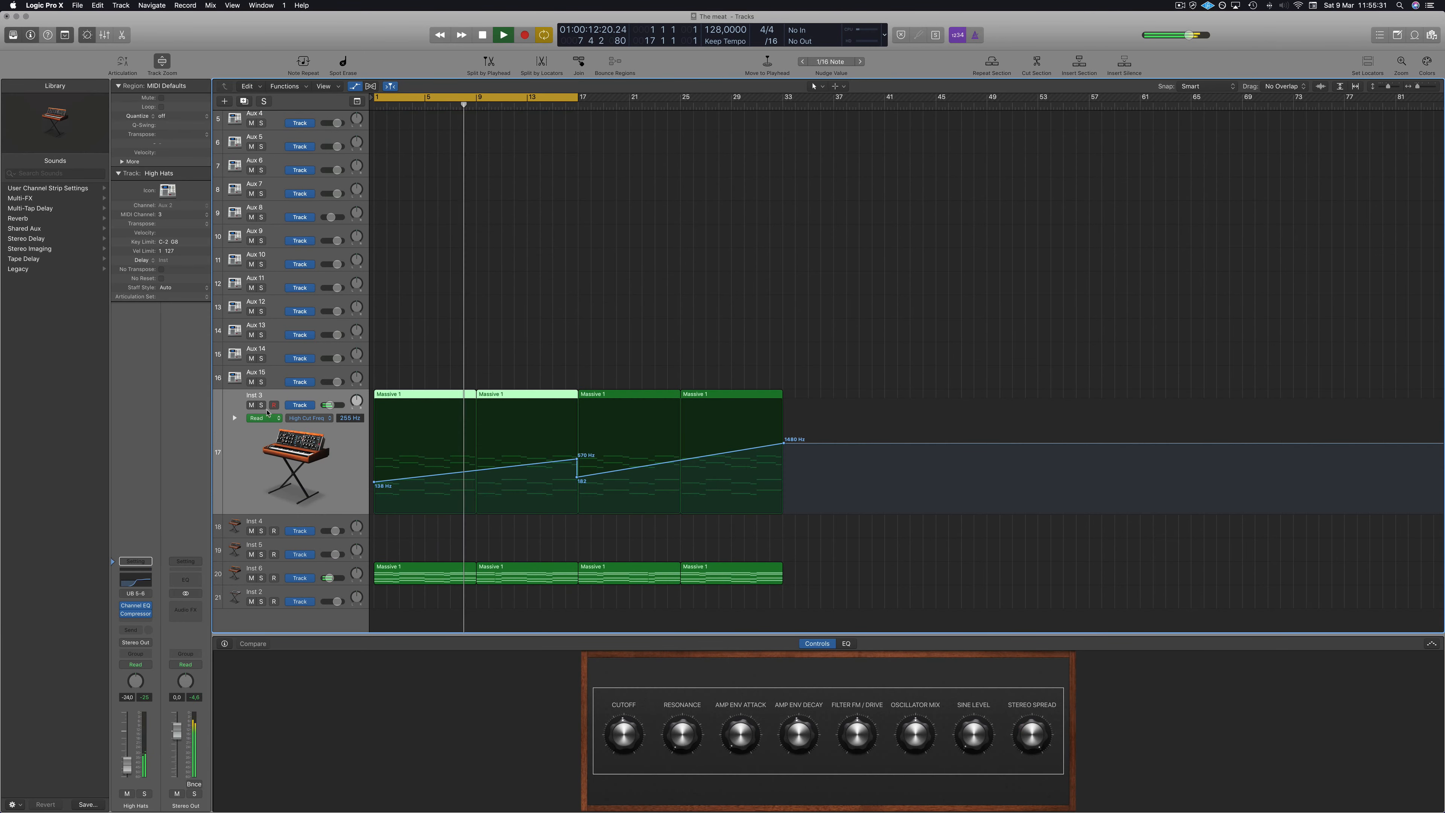
click(261, 405)
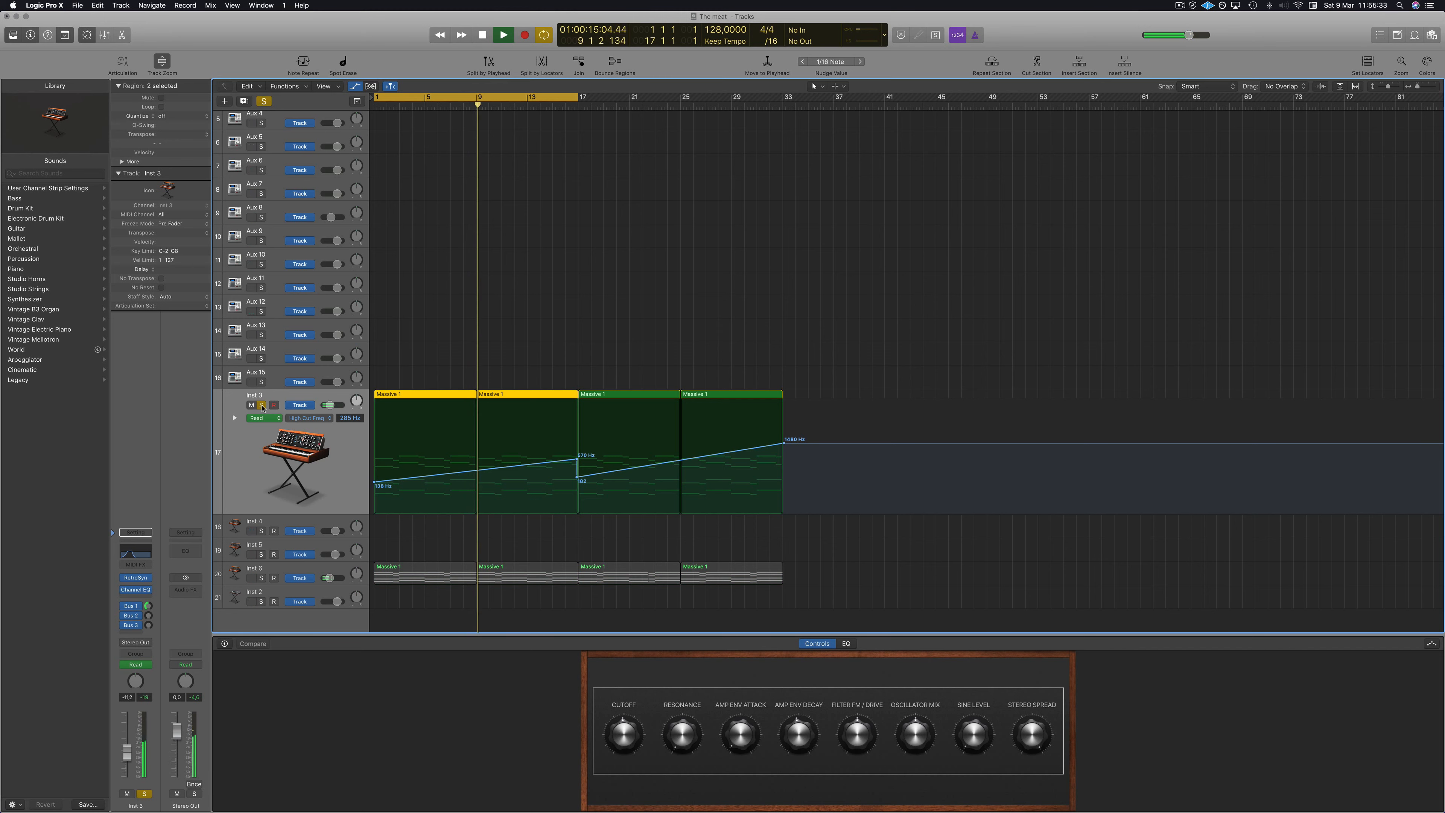
click(262, 405)
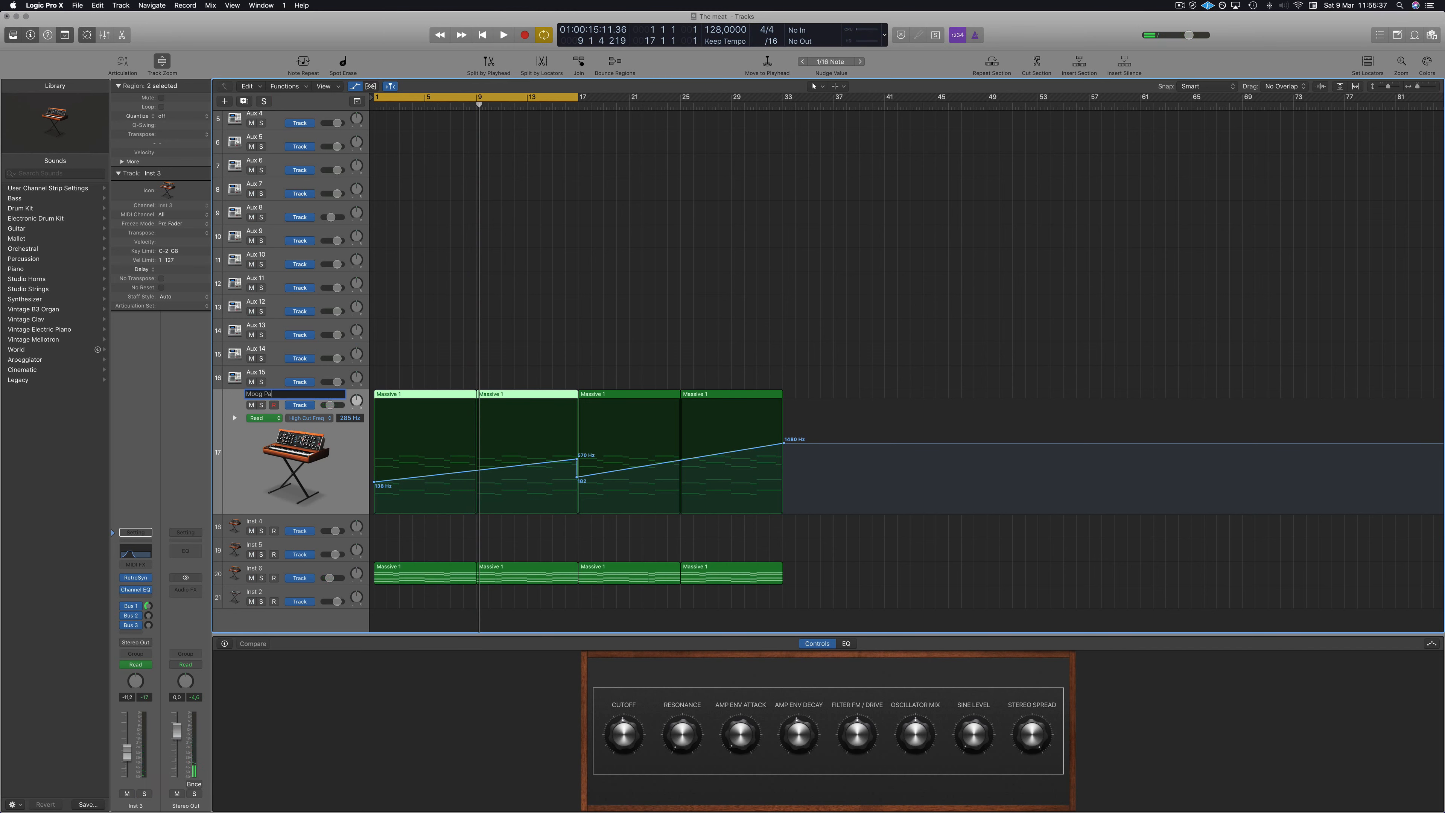
key(space)
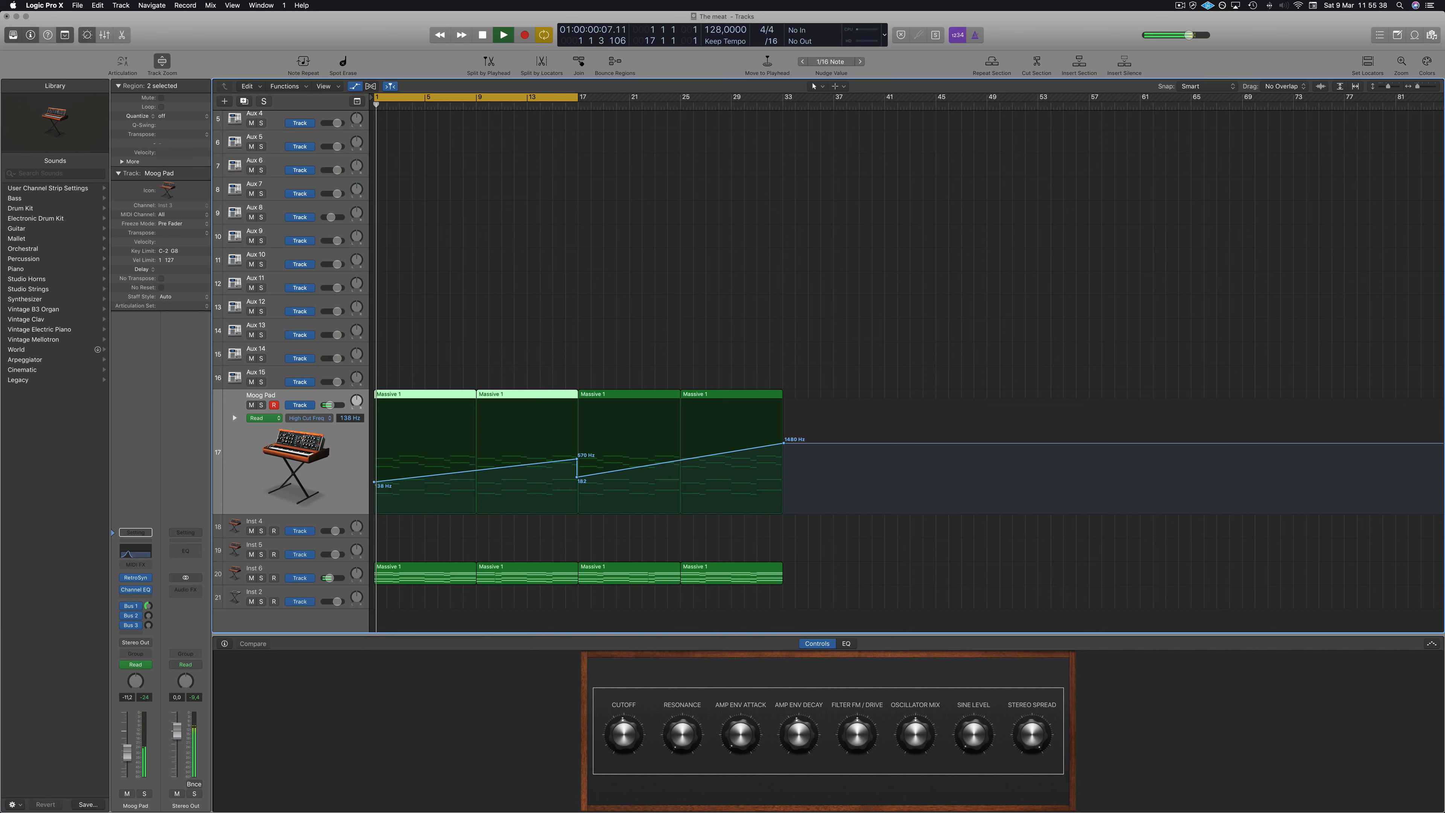
Rename the Inst 4 track as Layered Arp and expand its track height.
click(268, 569)
drag(284, 542, 286, 411)
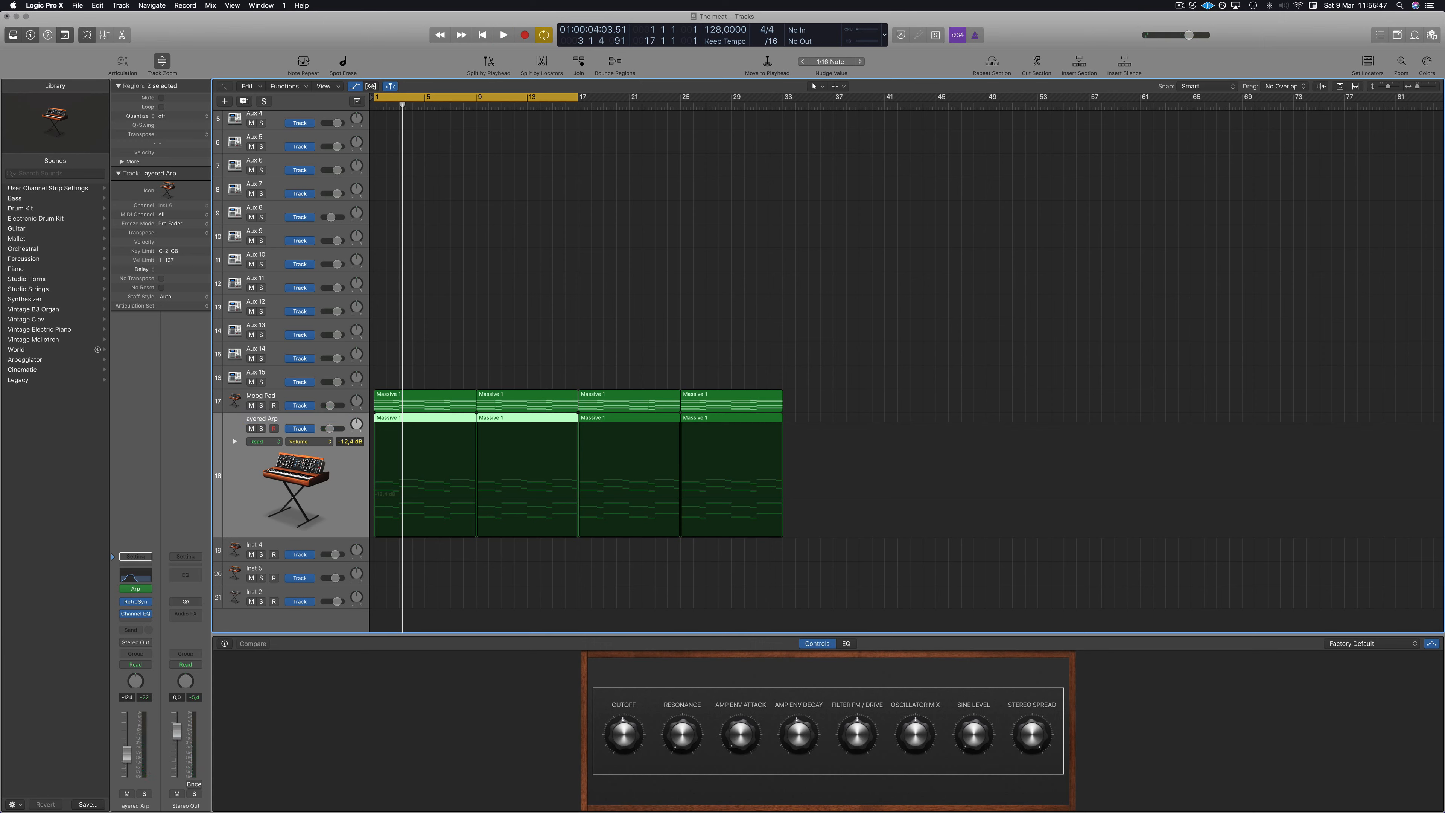
key(space)
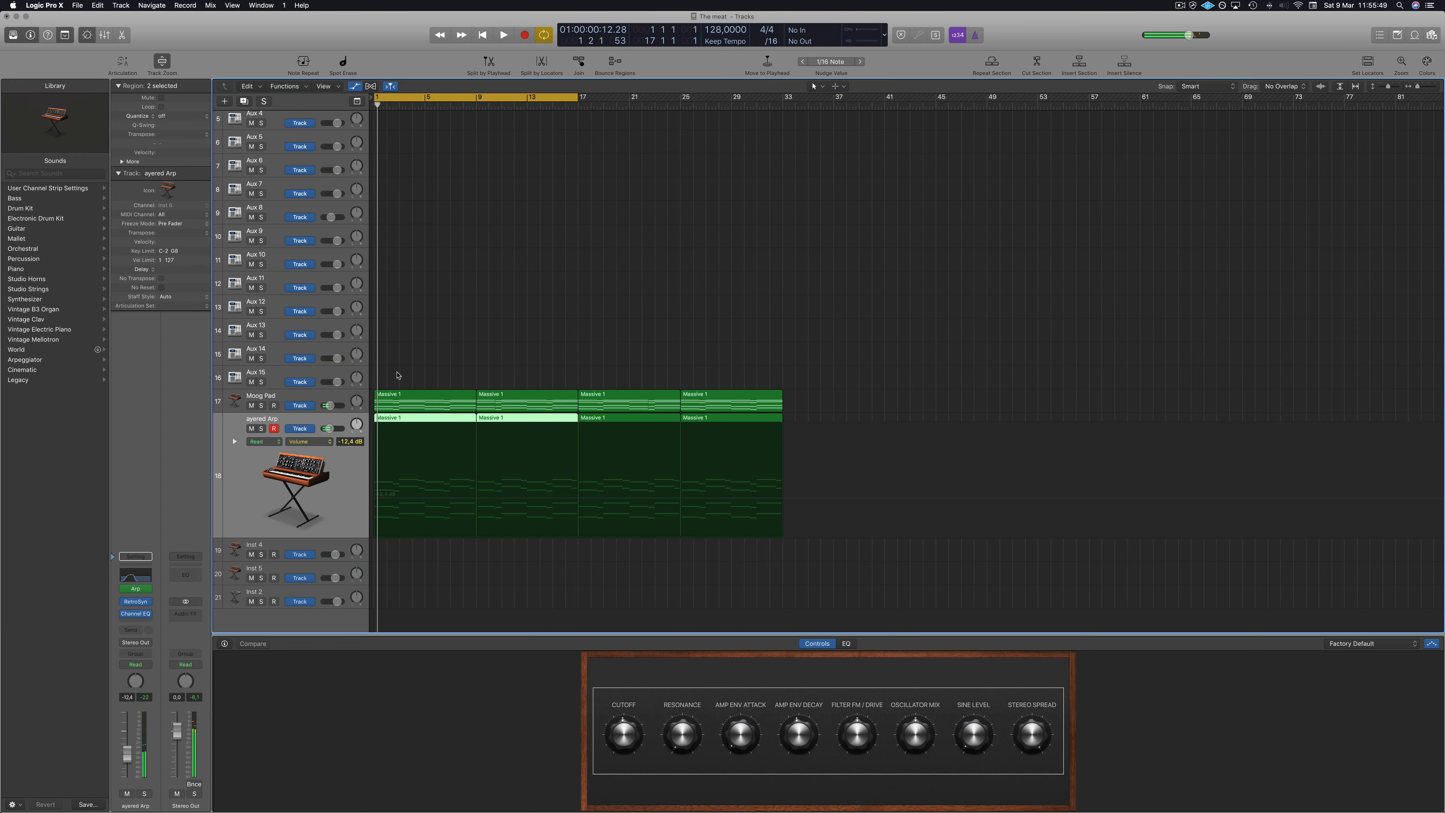
Delete the extra automation point at bar 17 from the Moog Pad's filter cutoff automation line.
click(319, 402)
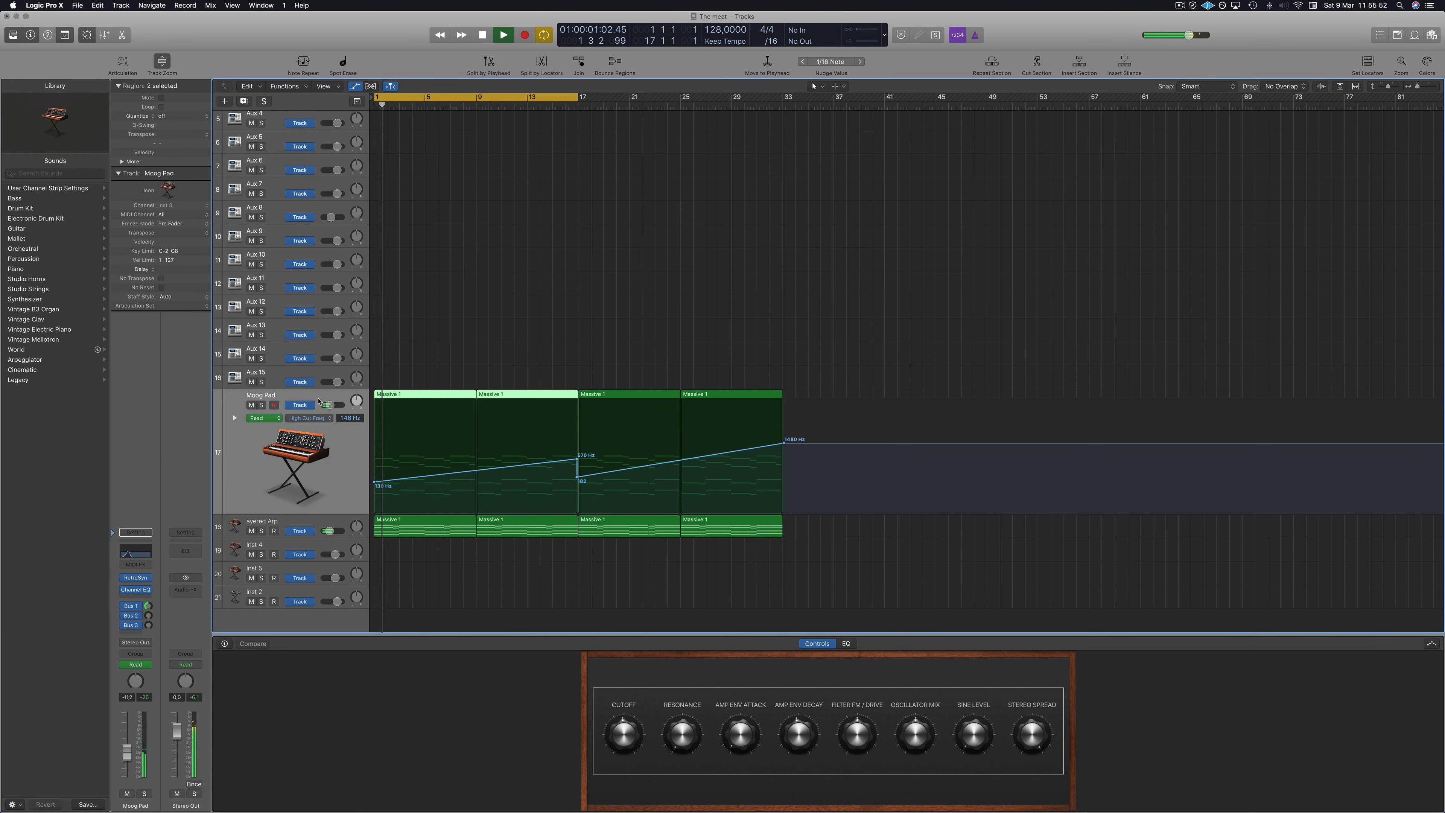
click(579, 478)
double_click(578, 479)
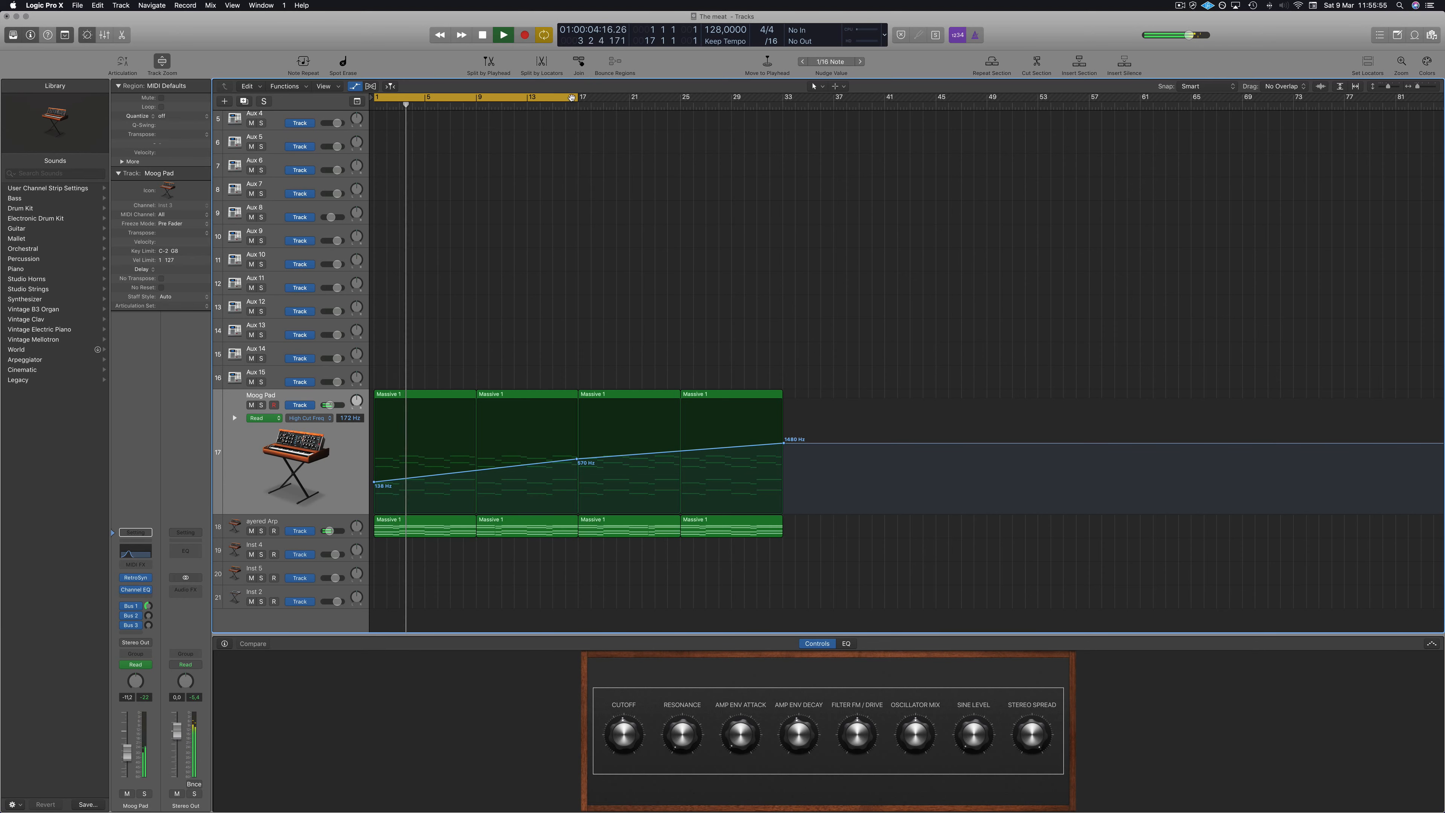
Extend the cycle region to bar 33 and move the playhead to bar 17.
drag(578, 96, 783, 98)
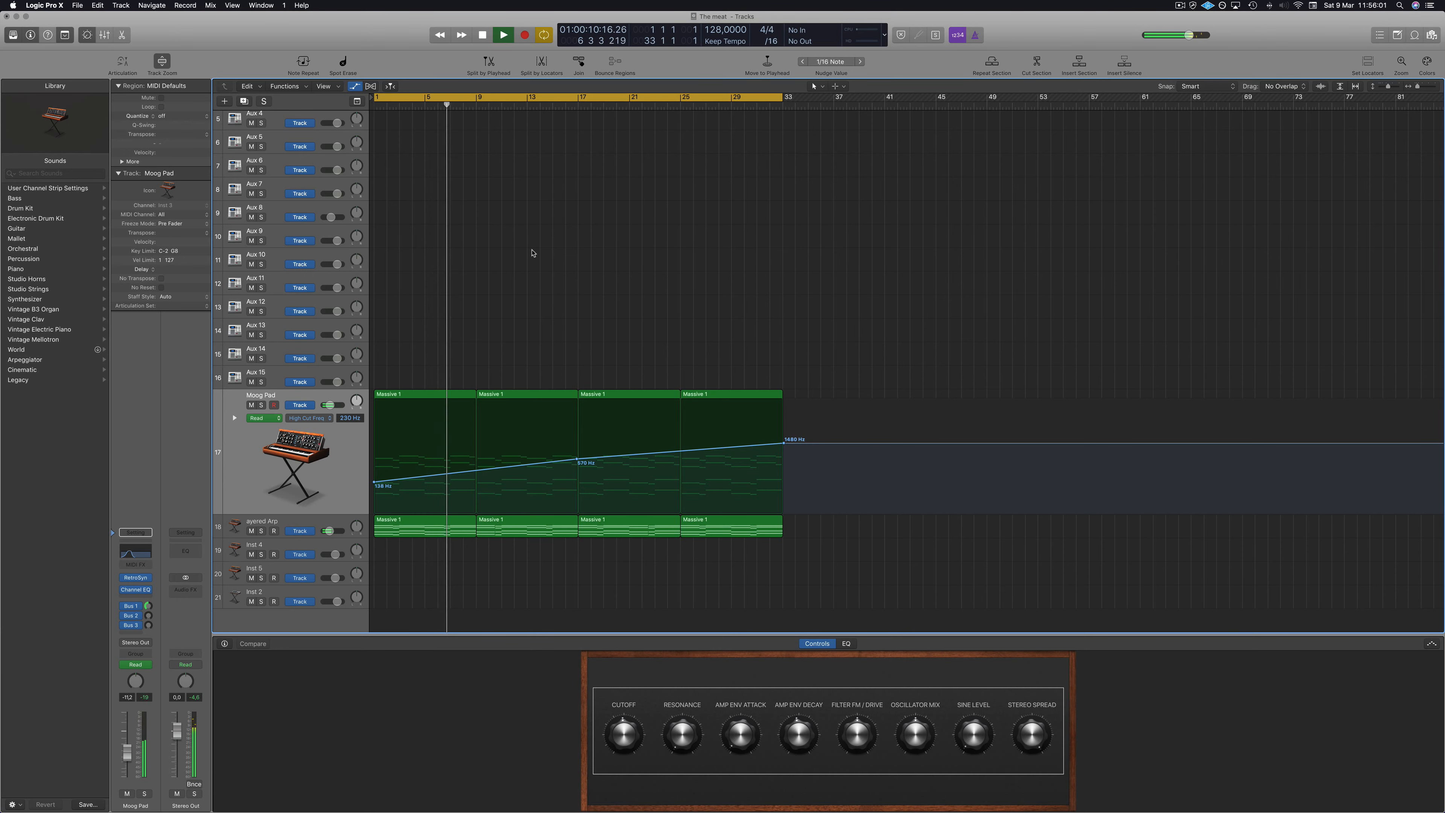
click(577, 106)
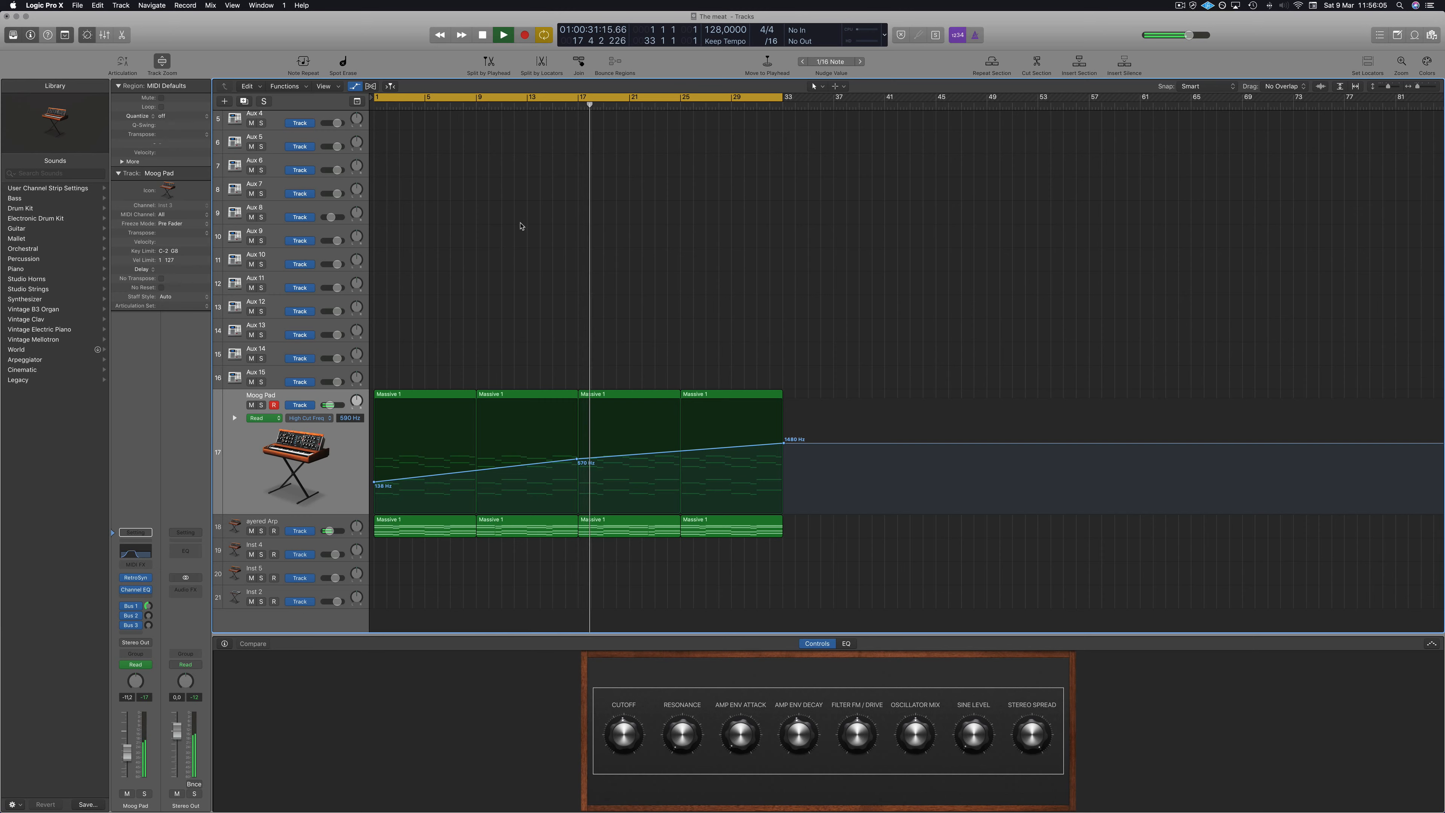
Restart playback of the arrangement from the beginning.
scroll(523, 228, up, 3)
scroll(740, 227, up, 1)
key(space)
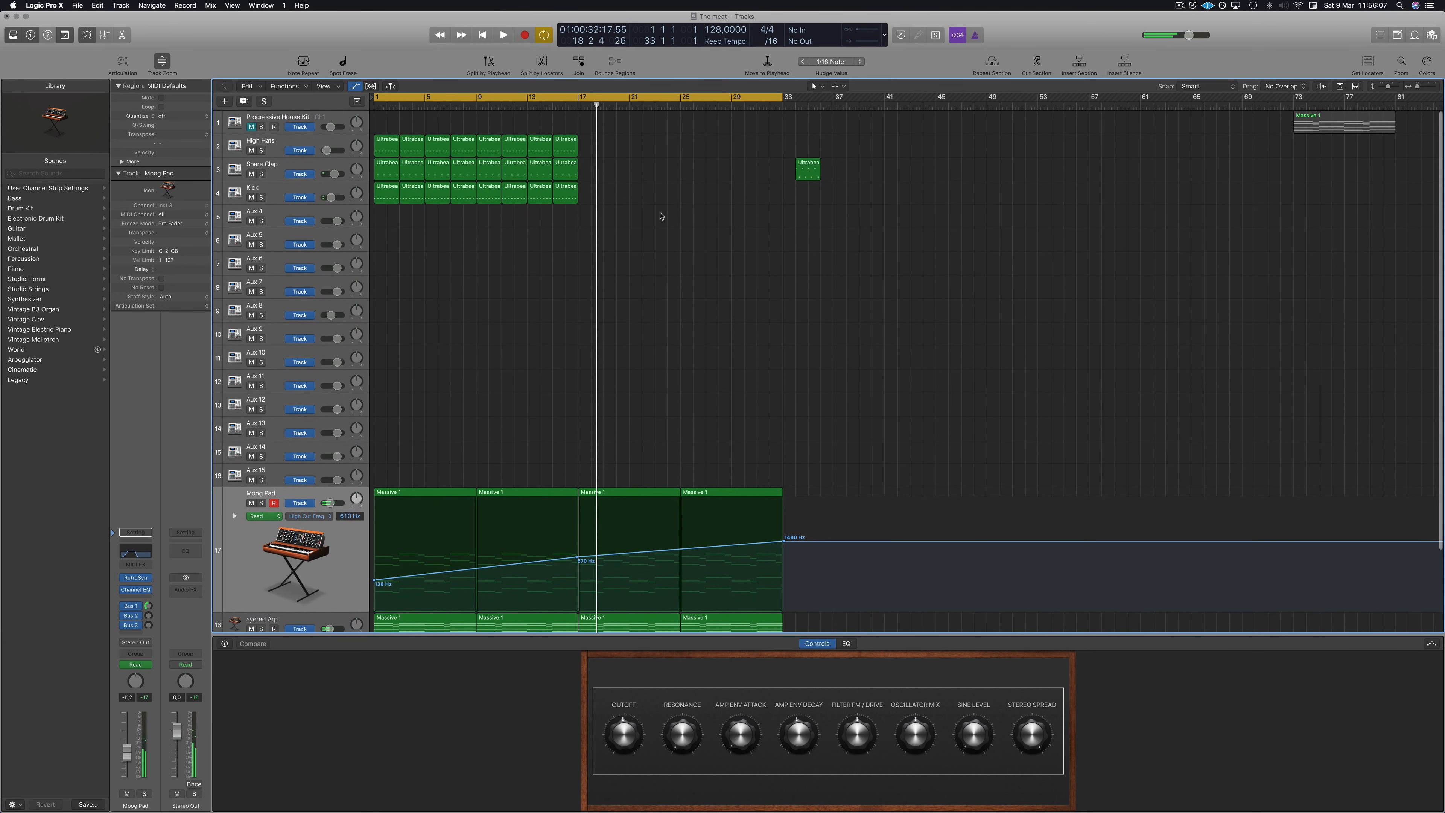
key(Return)
key(space)
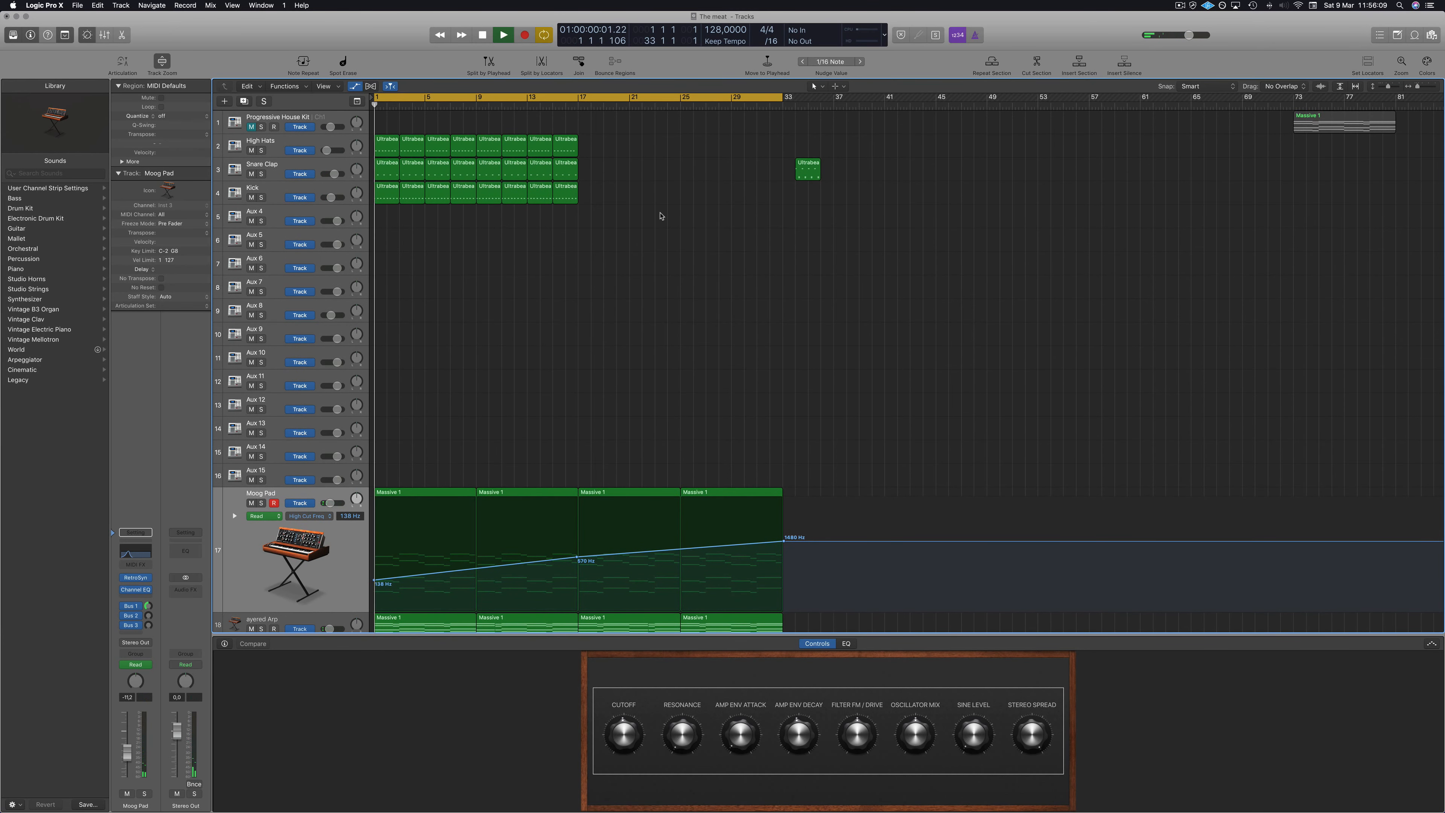
Move the Moog Pad's final cutoff automation point to bar 25 at a much higher cutoff value.
scroll(595, 274, down, 3)
scroll(597, 275, down, 1)
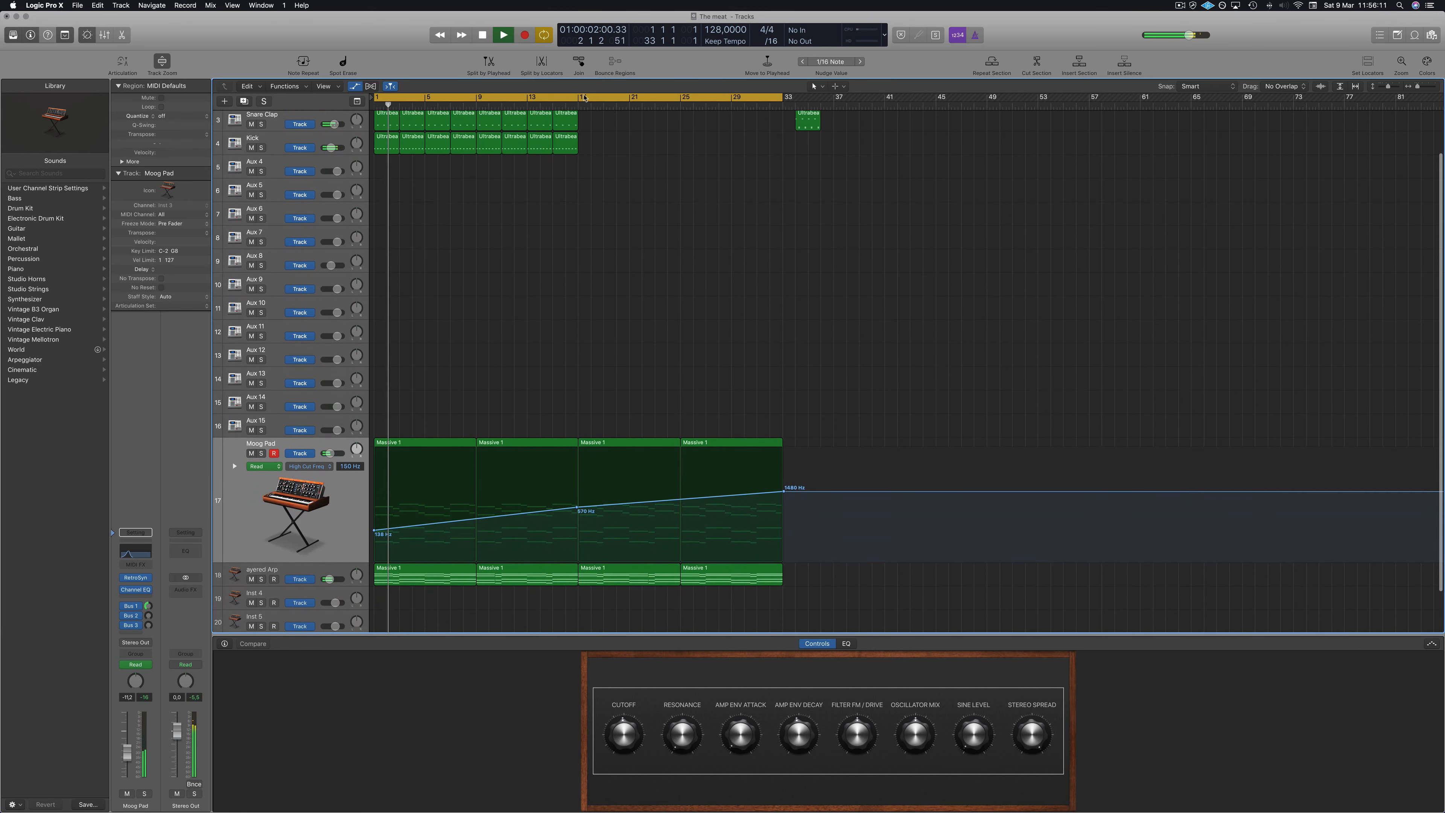
click(577, 105)
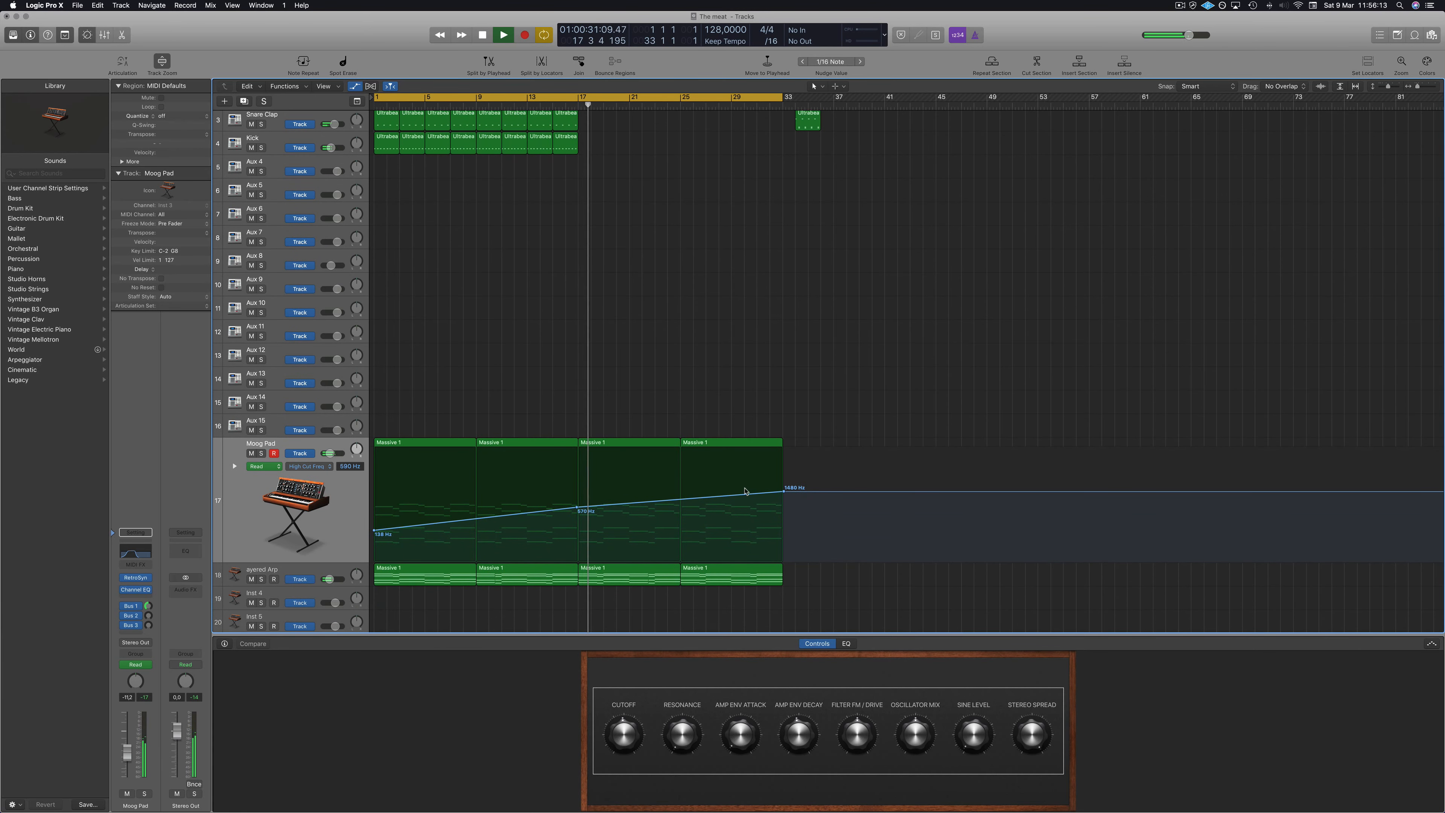
drag(783, 490, 681, 450)
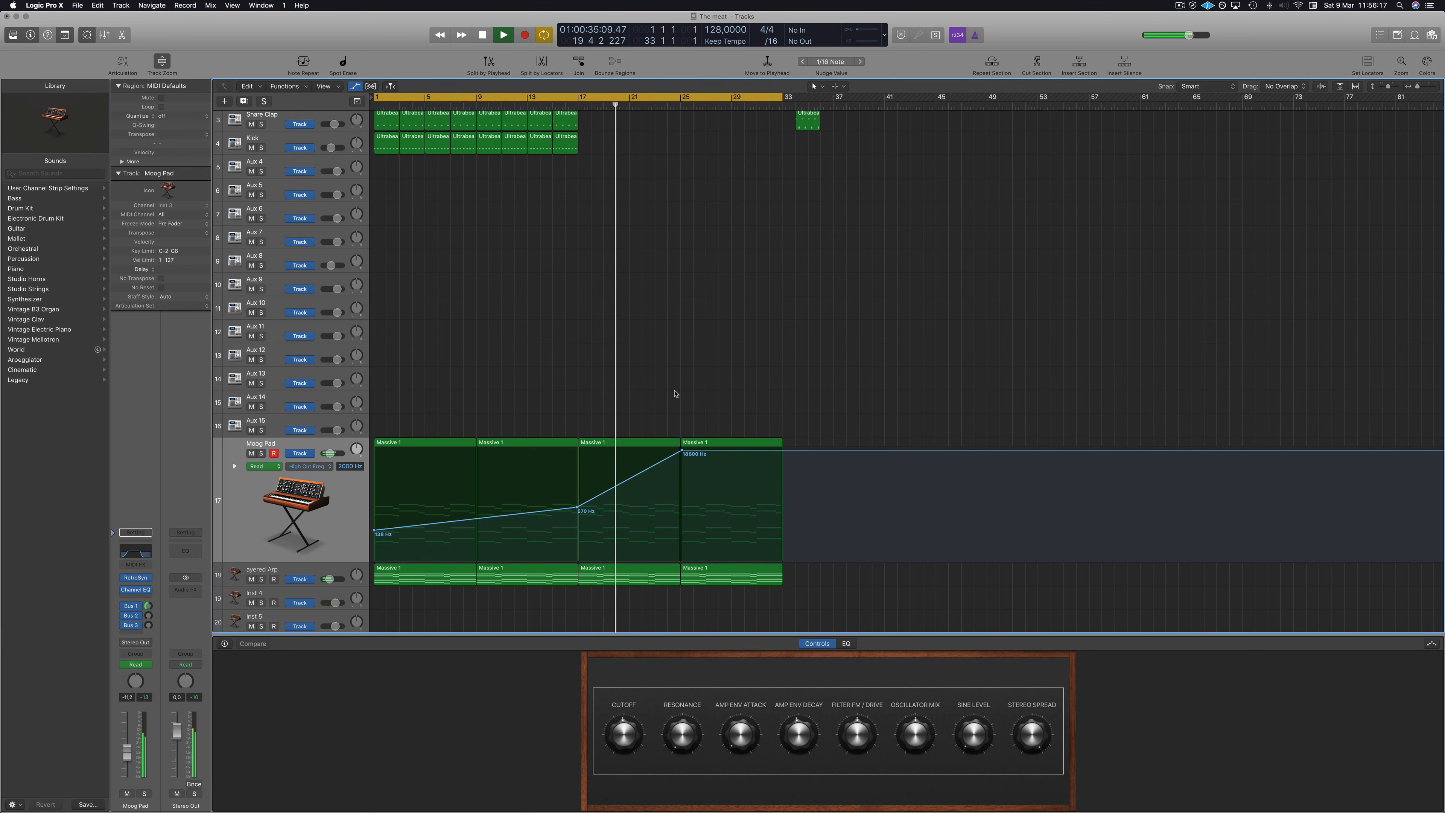
Select the Layered Arp track below the Moog Pad.
scroll(674, 396, down, 1)
key(Down)
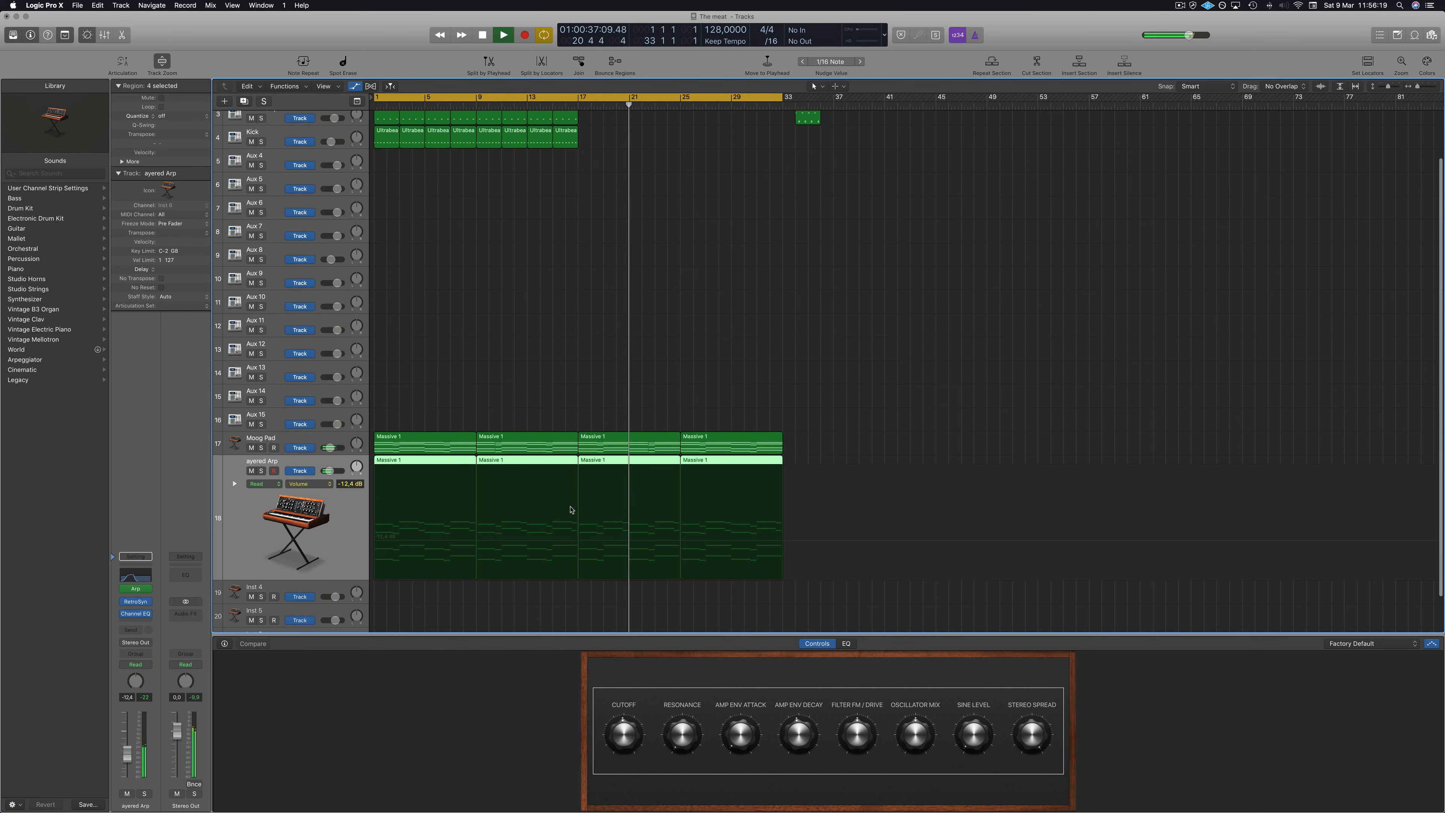
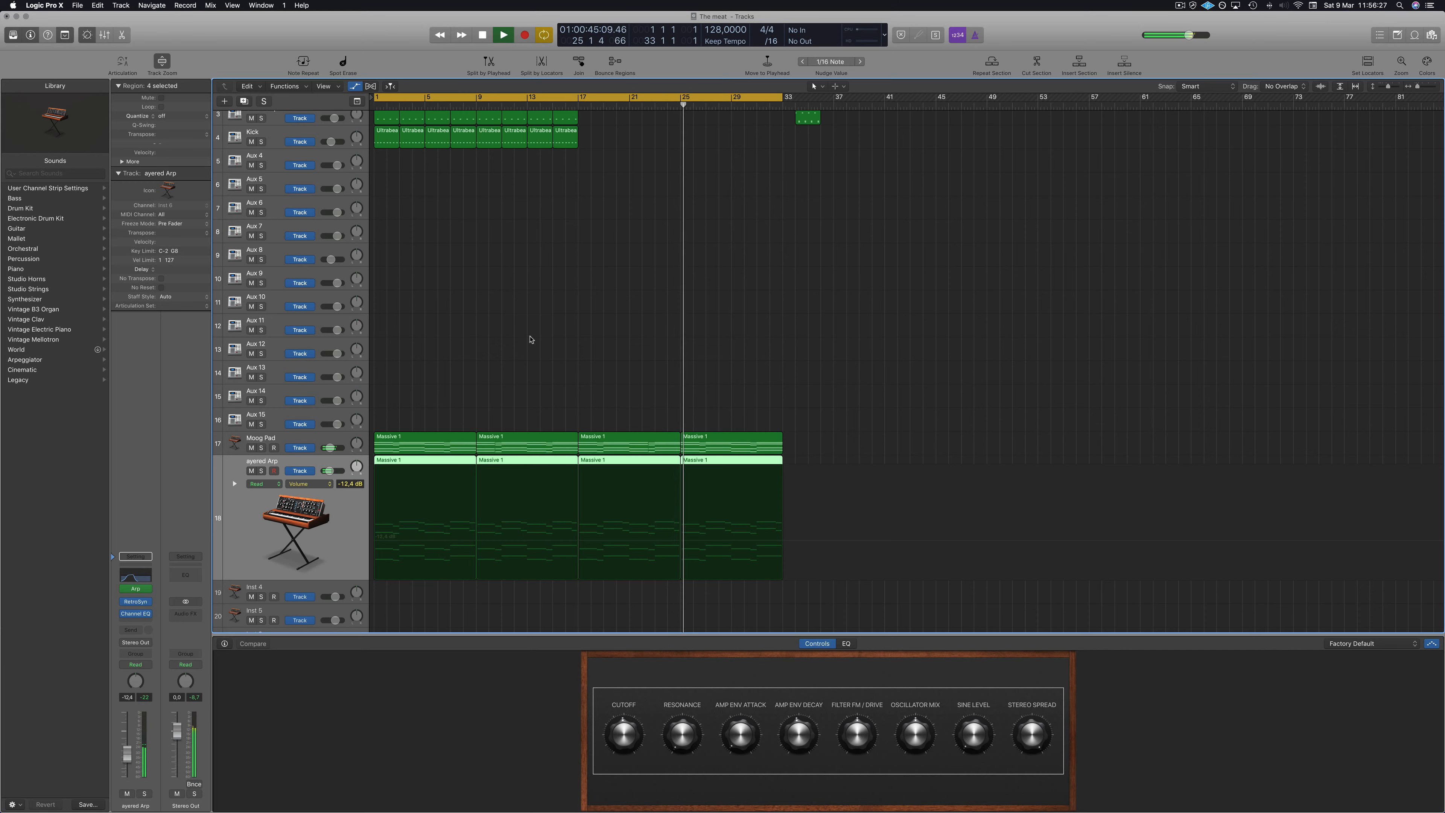
Stop playback at bar 17 and select the Moog Pad track.
key(space)
click(578, 108)
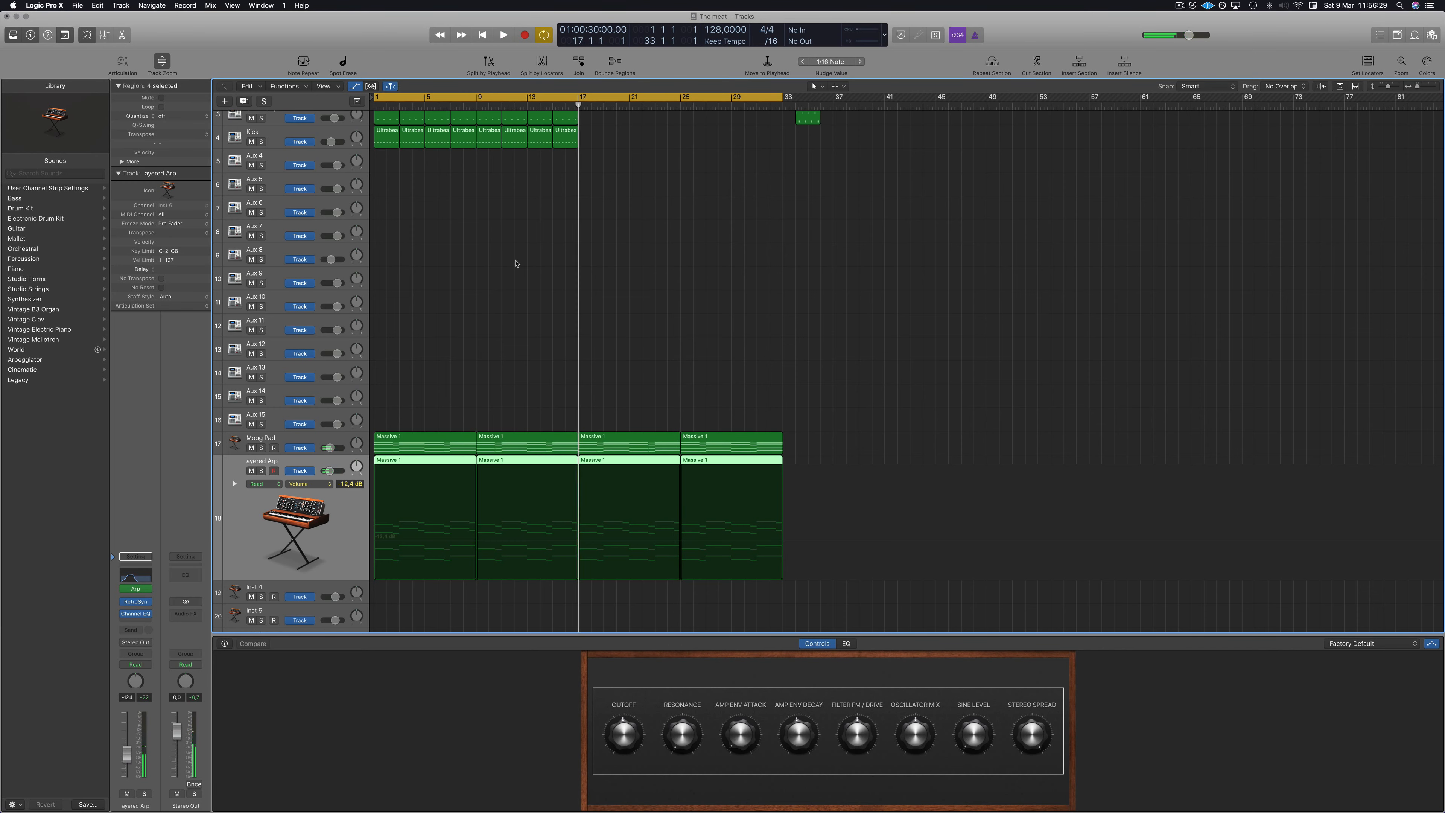
click(329, 436)
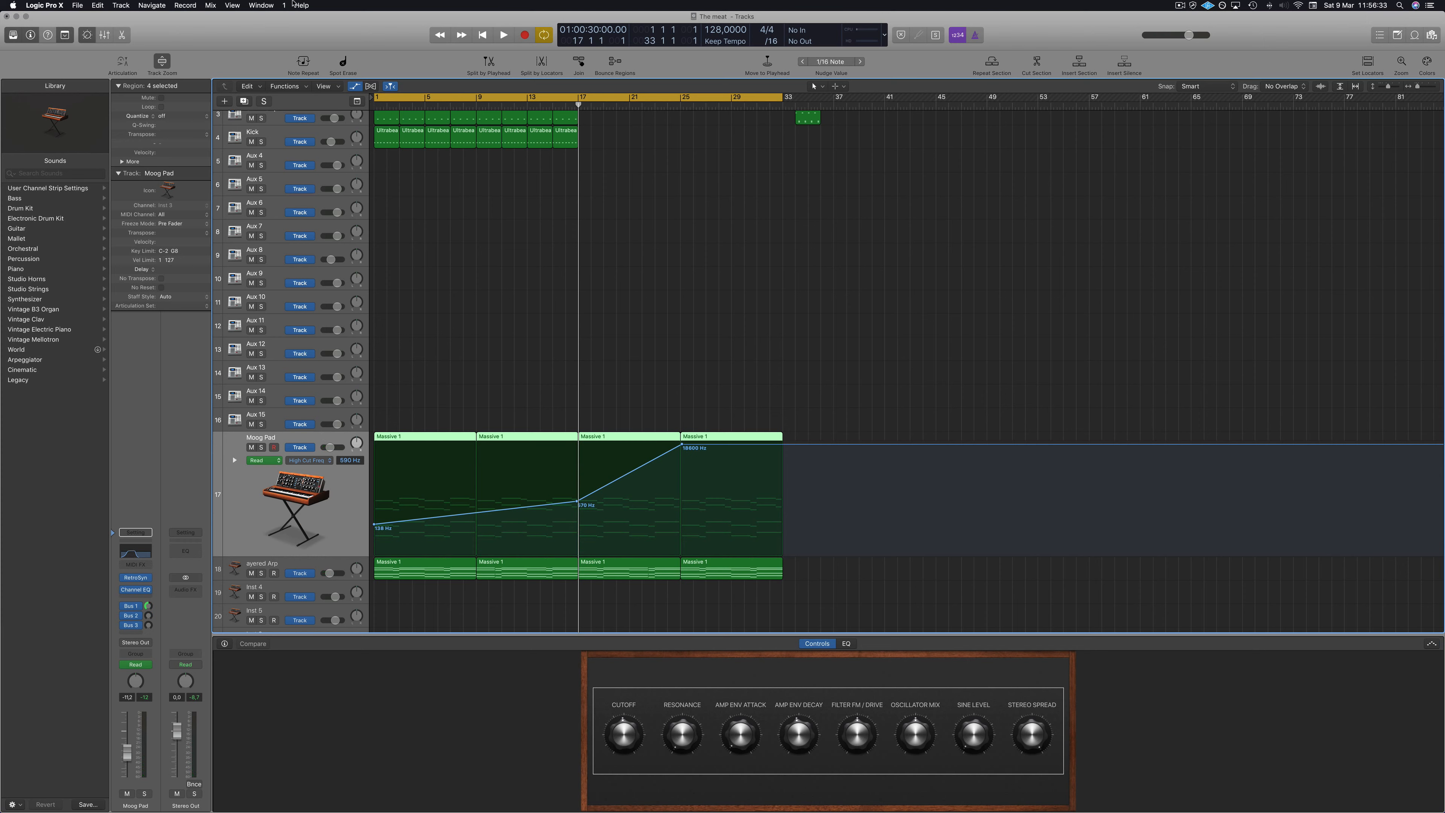
Create a new software instrument track and move it above the Moog Pad track.
click(225, 100)
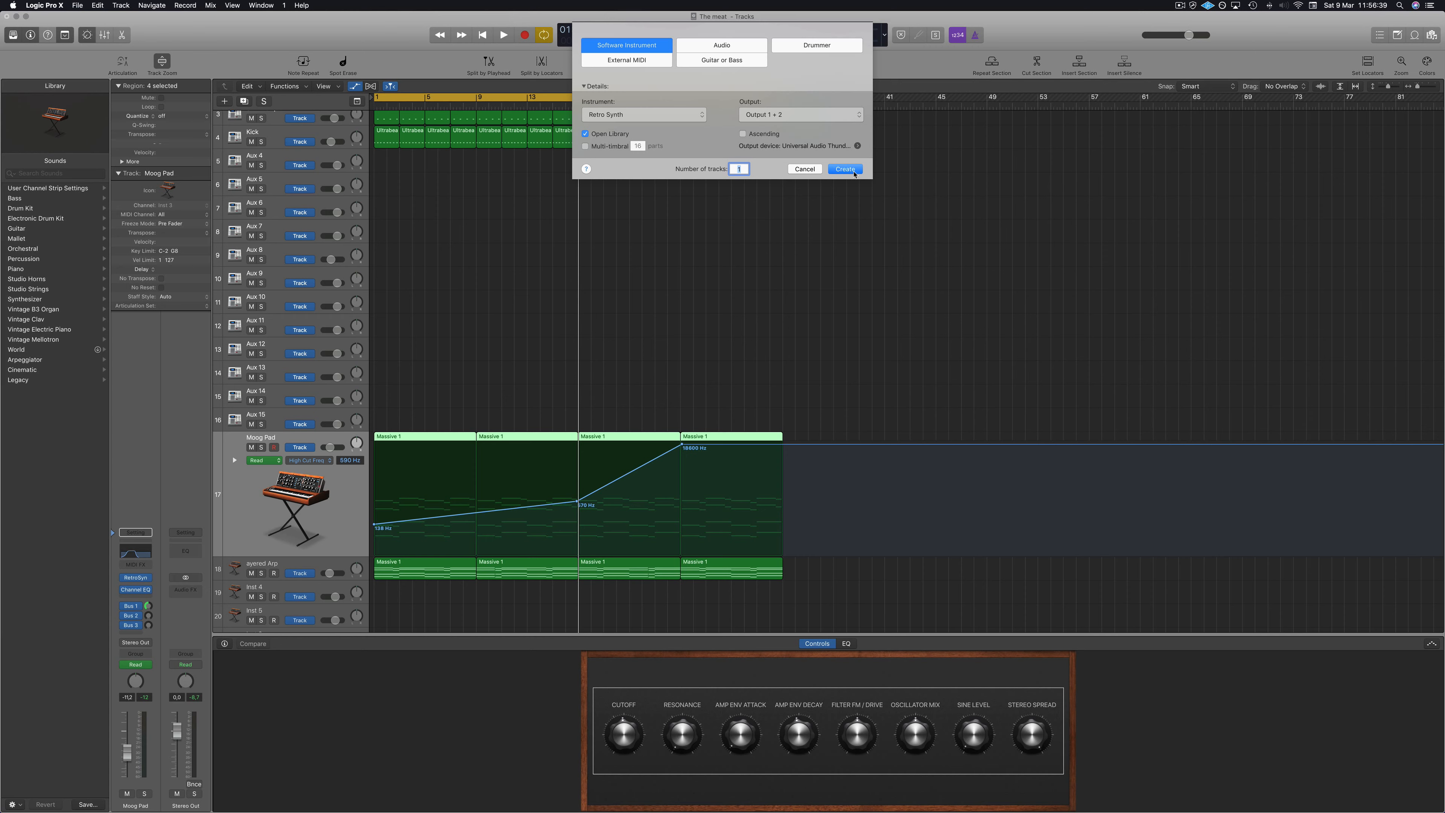
key(Return)
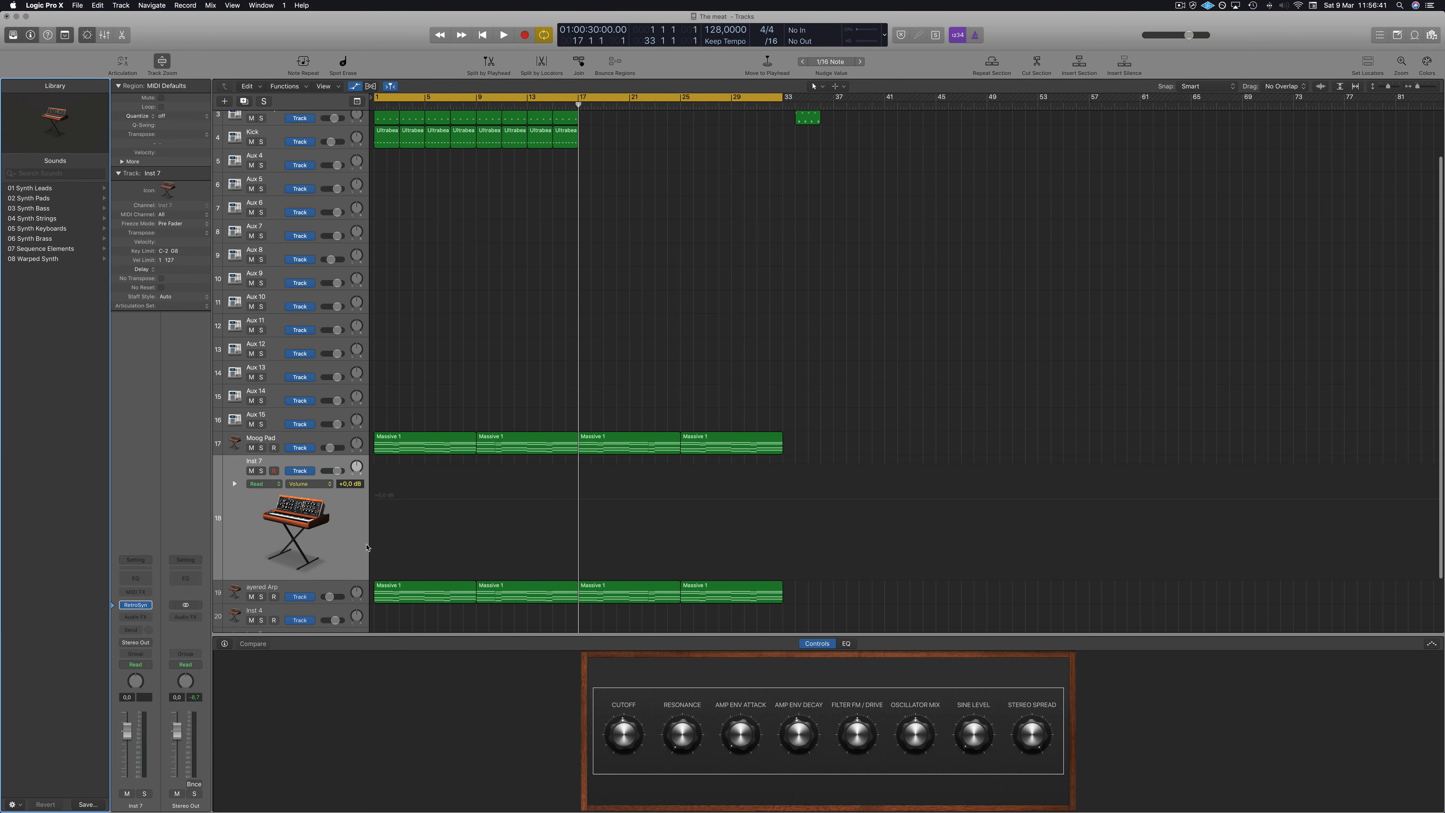
drag(349, 542, 365, 438)
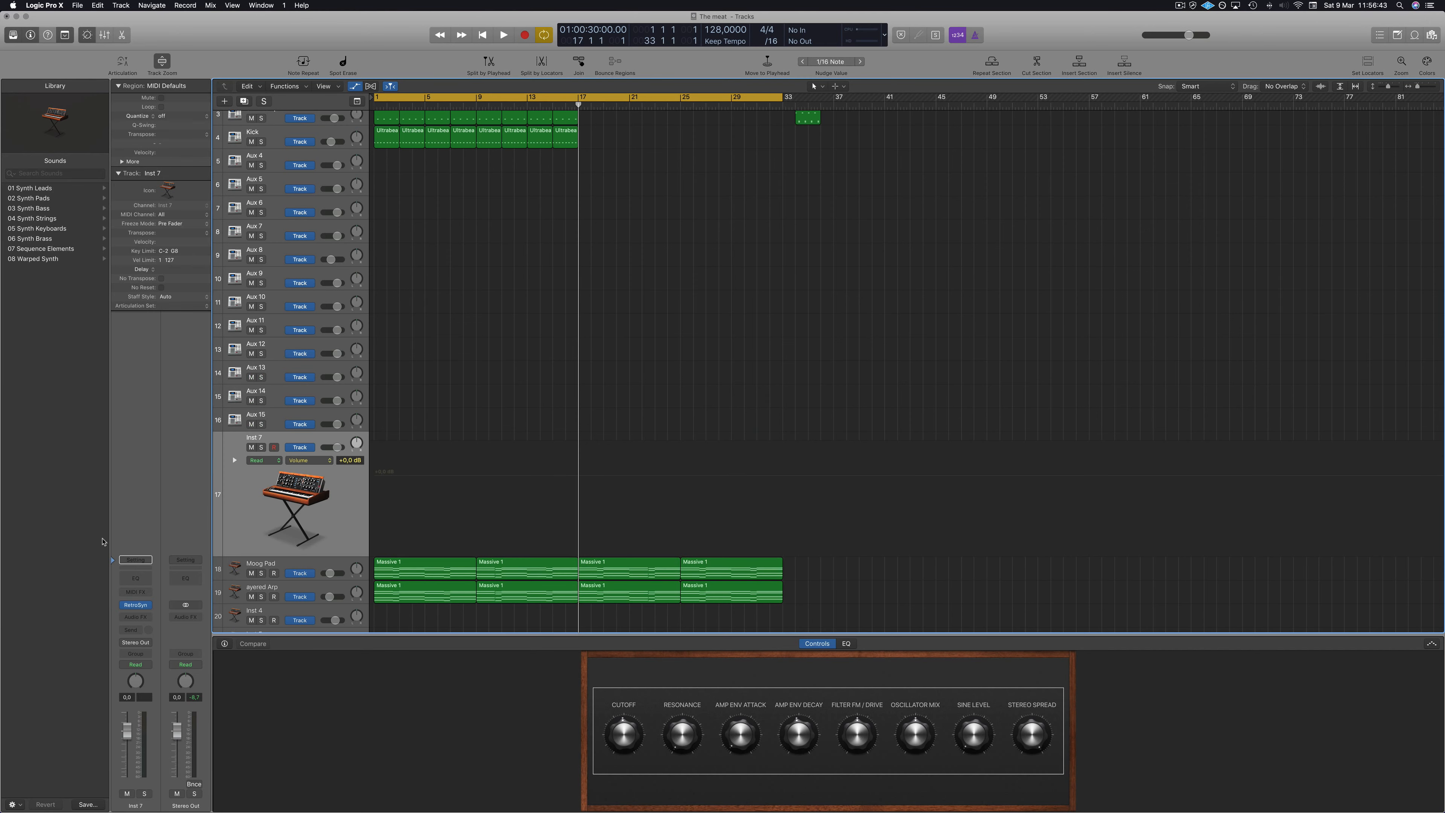
Load Alchemy as the instrument on the new track.
click(149, 606)
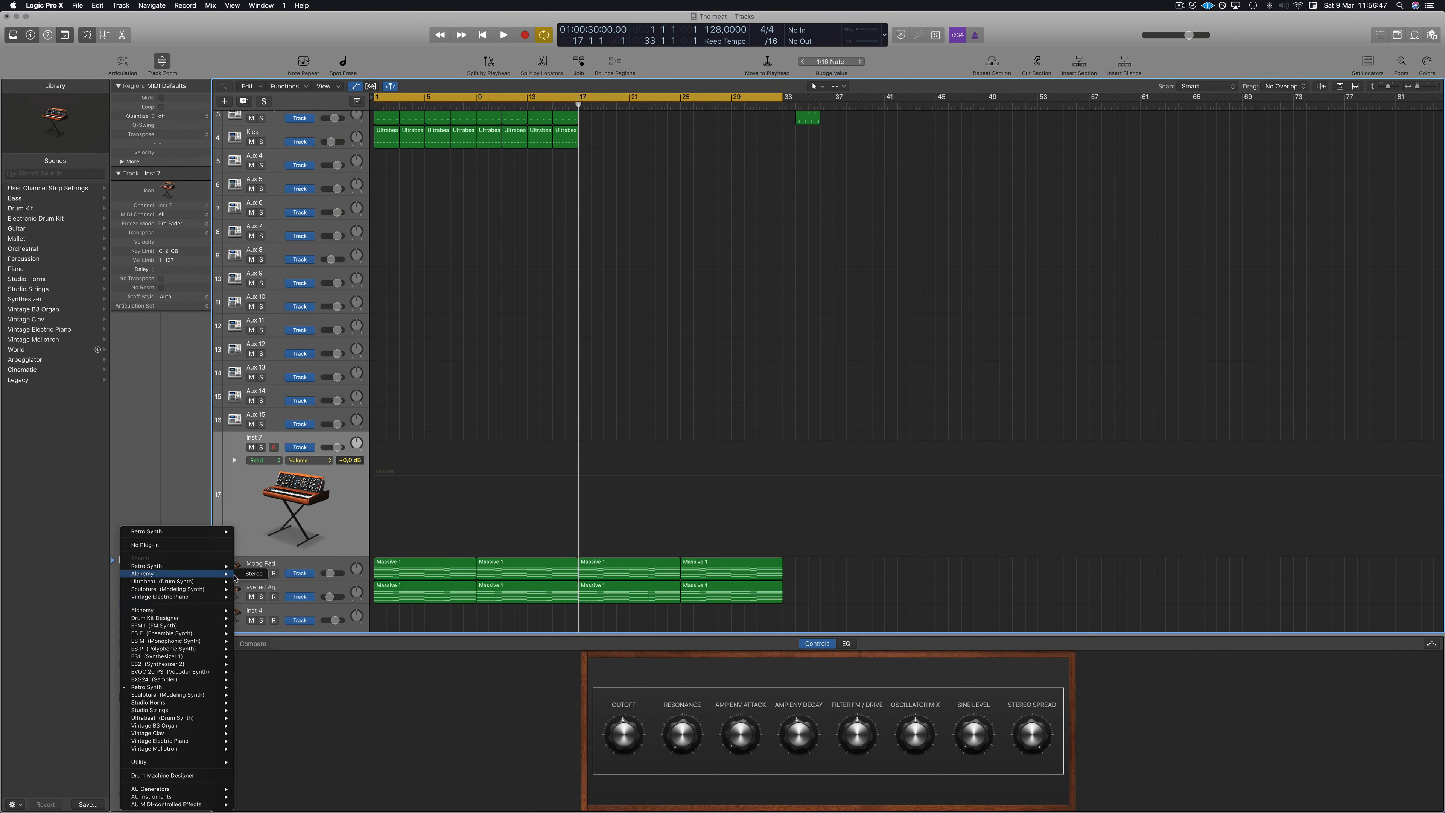
click(253, 575)
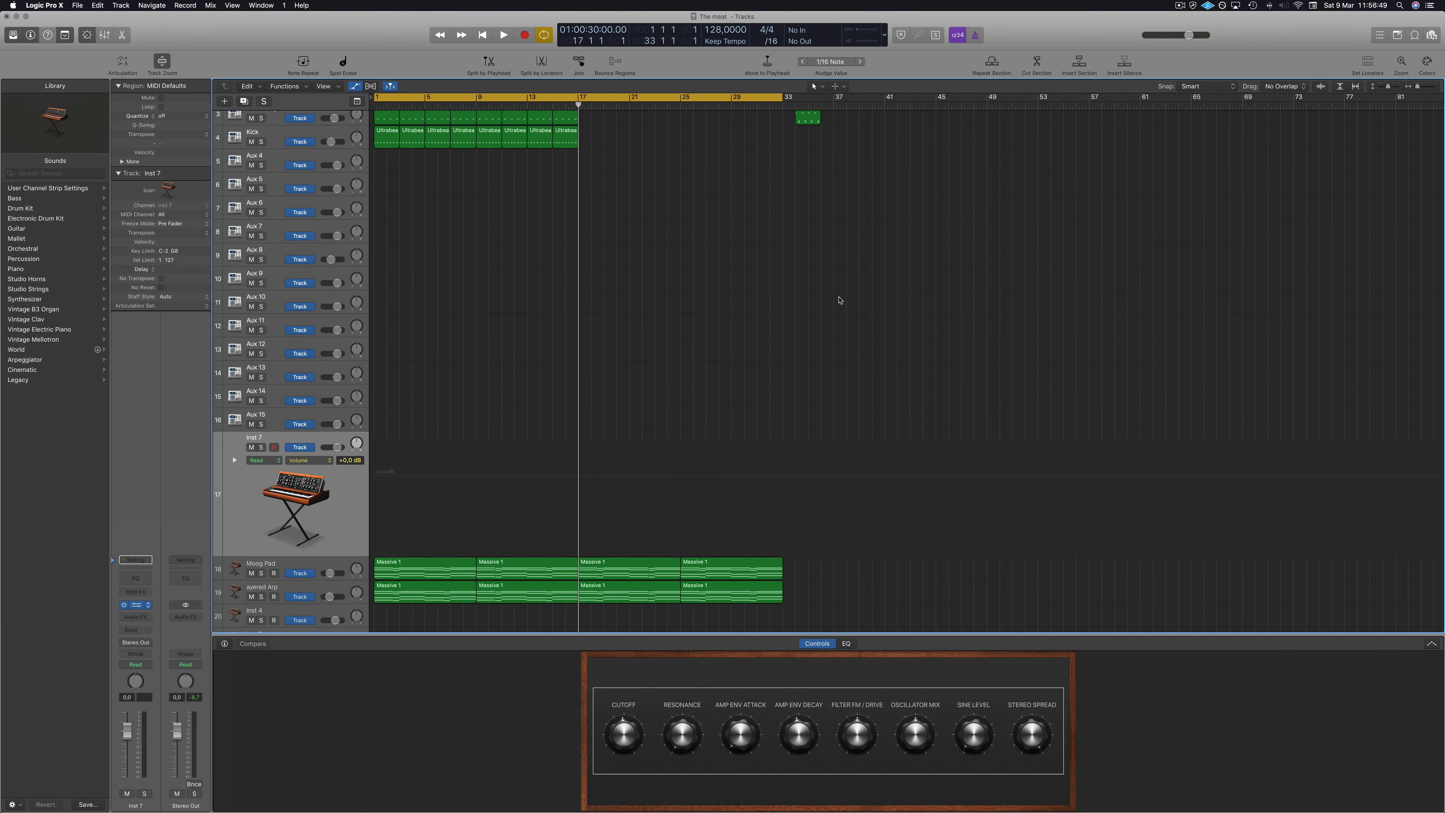
Import LEAD.mid from the Key G# 138 BPM kit folder in Finder onto the new track at bar 1.
click(45, 792)
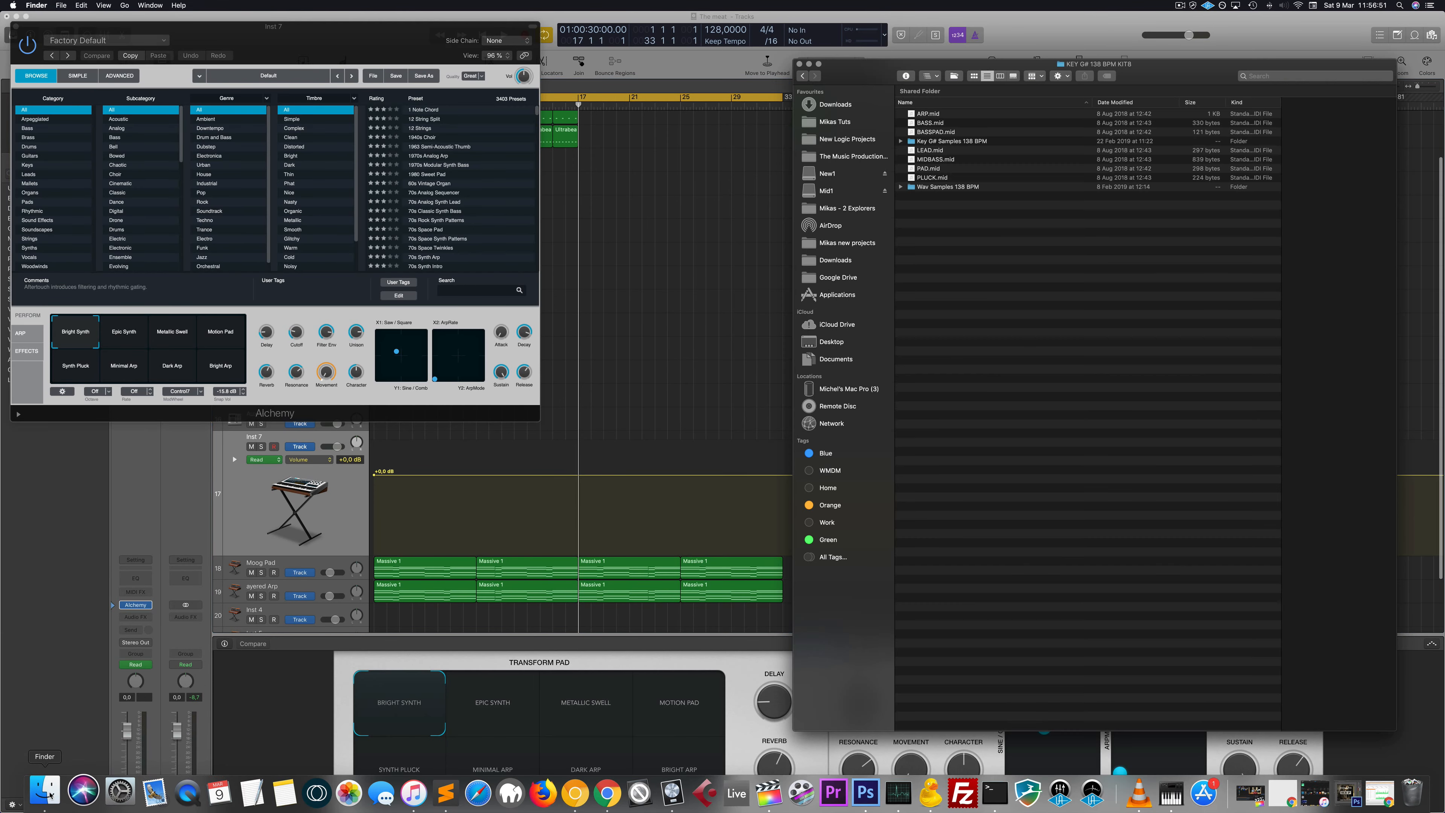
drag(332, 32, 1266, 454)
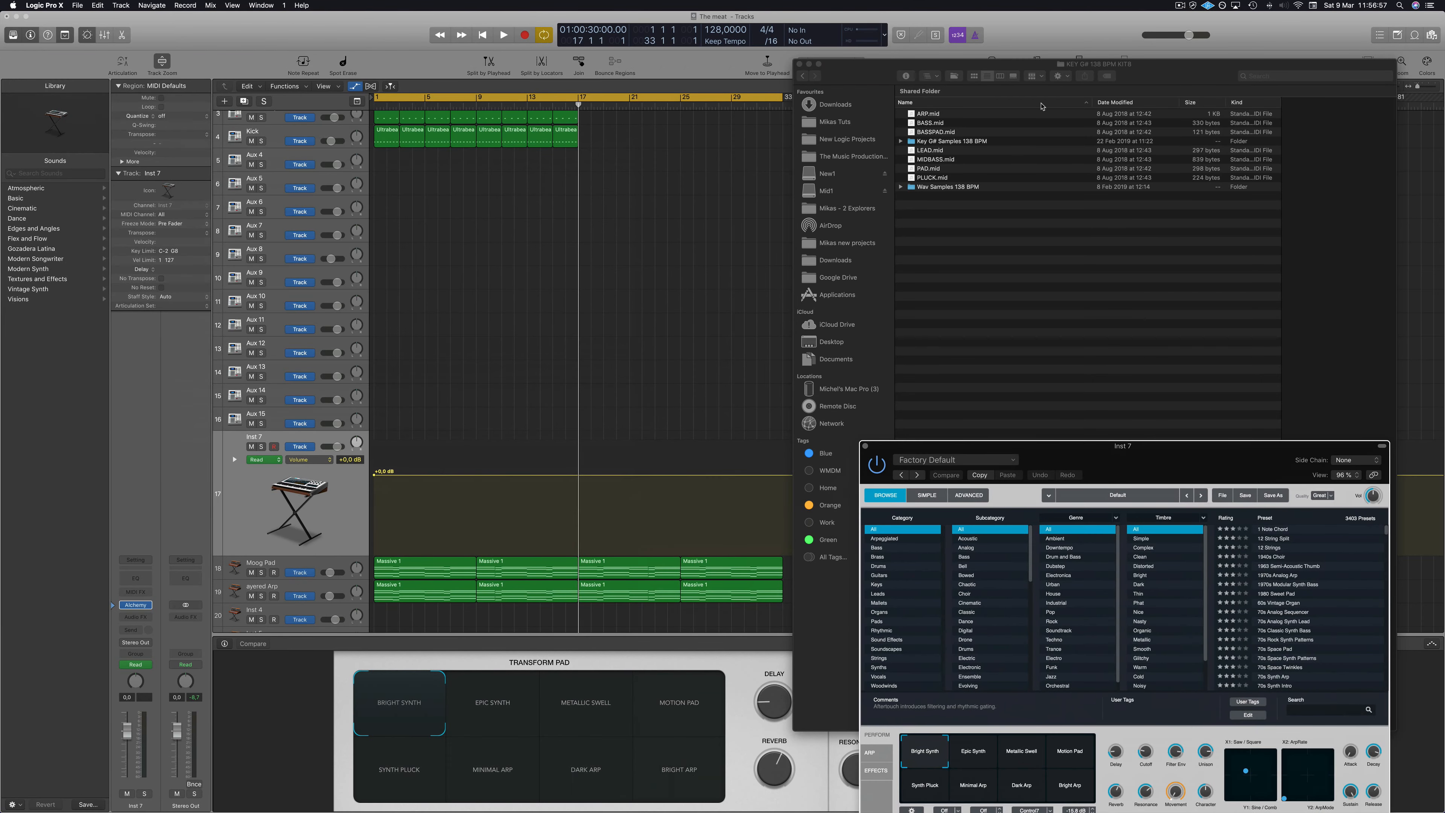
click(1169, 77)
click(931, 152)
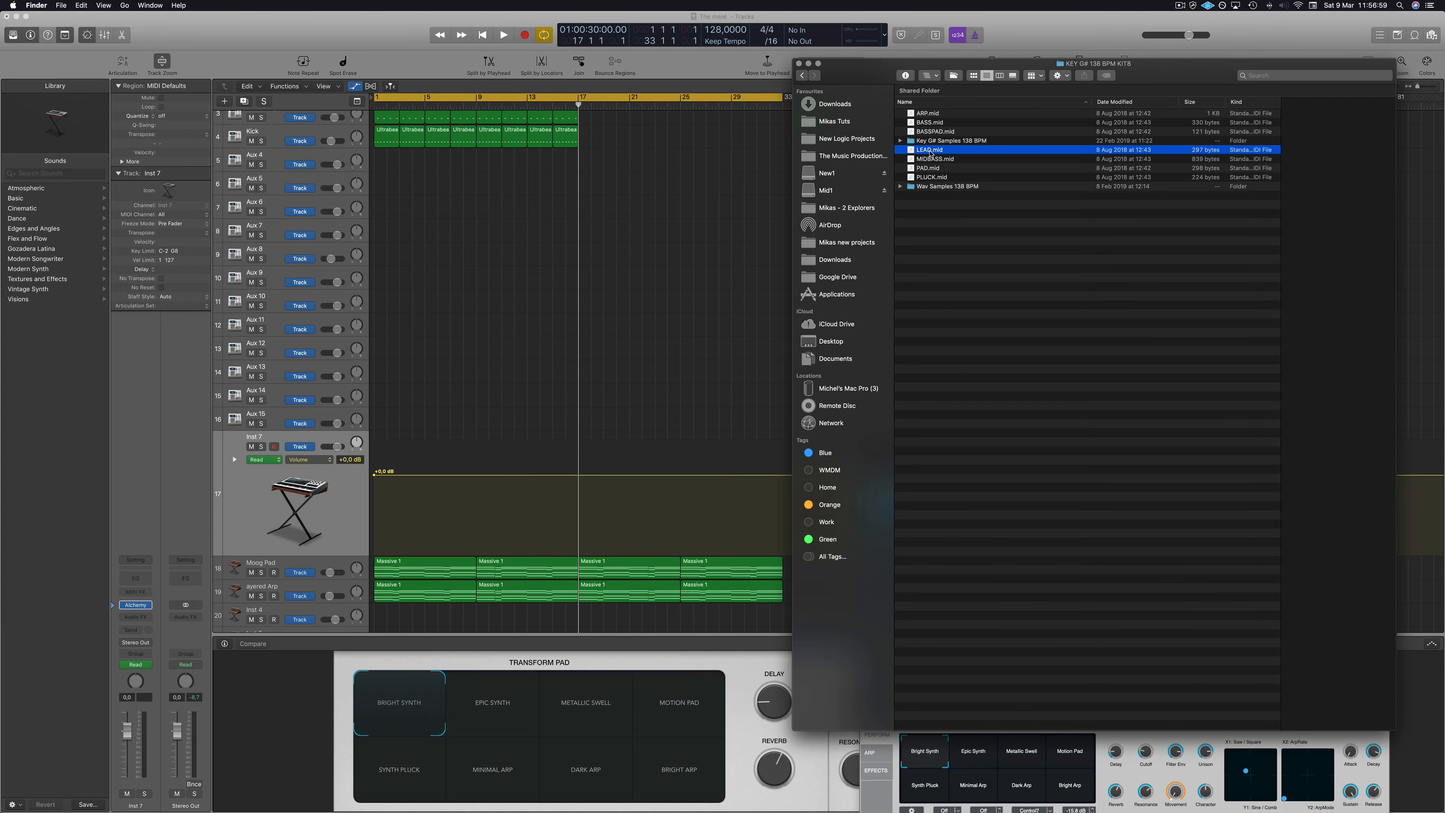
drag(931, 151, 376, 442)
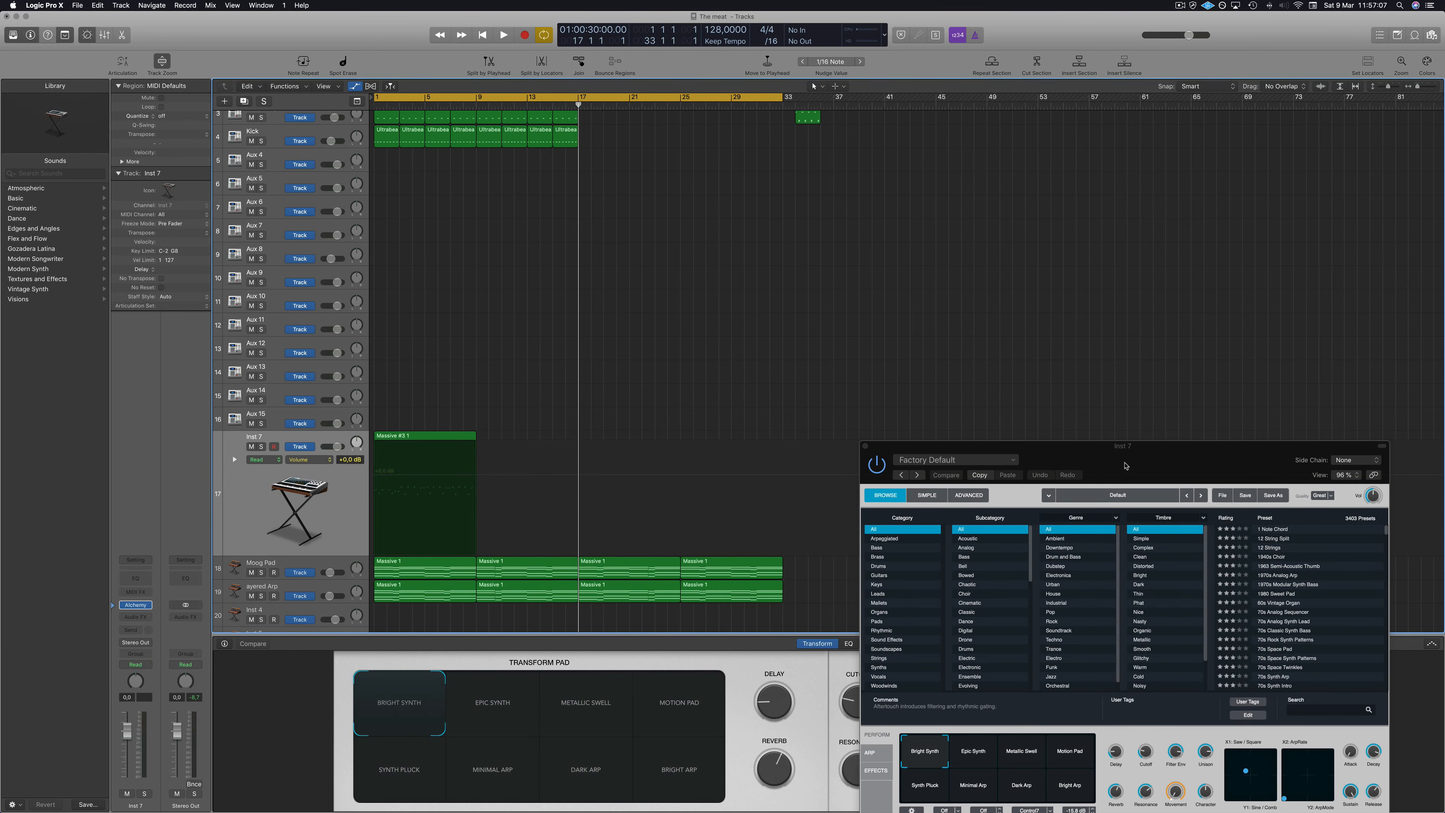
Browse the Leads category in Alchemy's preset browser.
drag(1125, 466, 866, 250)
click(626, 414)
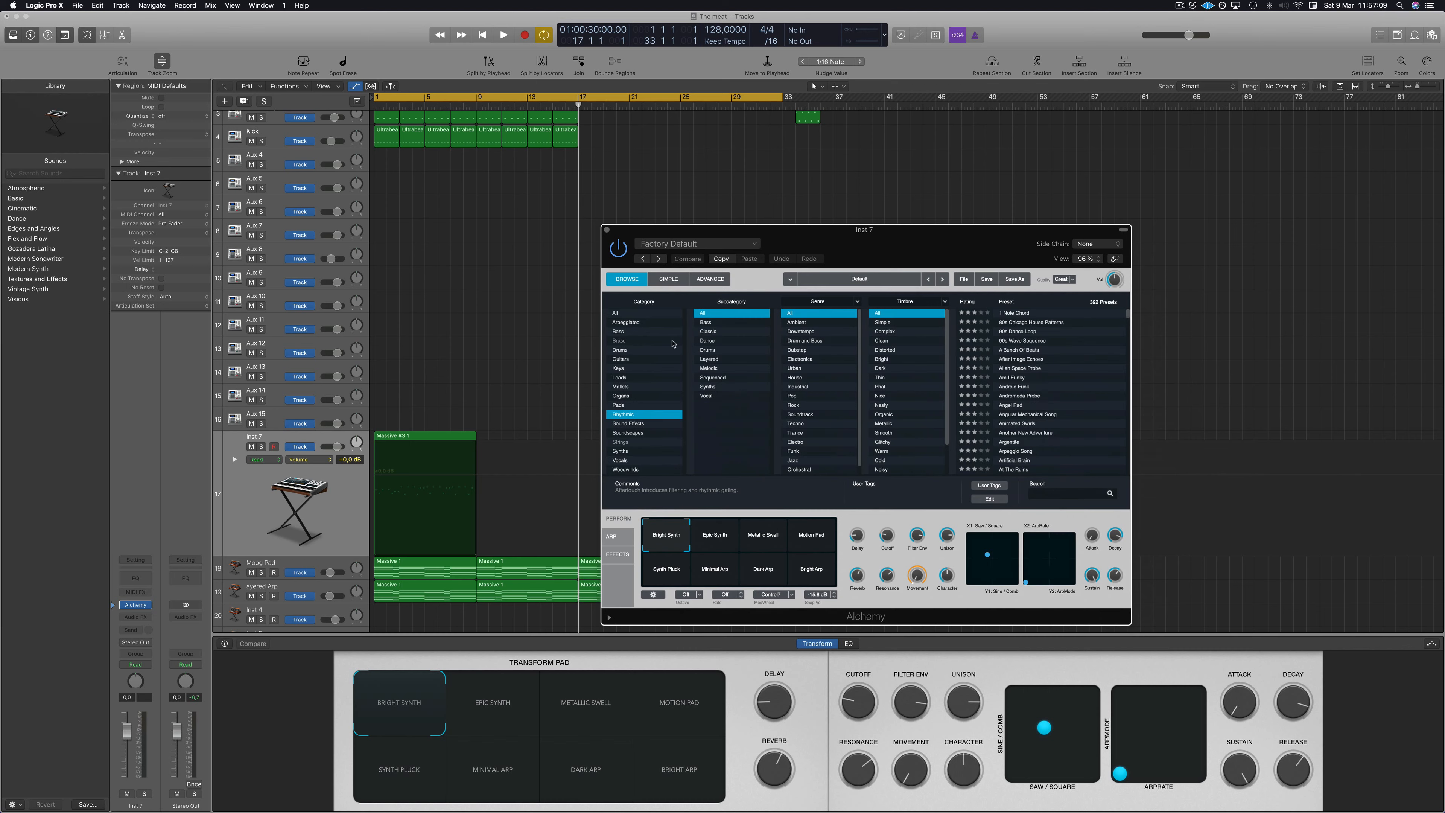
click(637, 378)
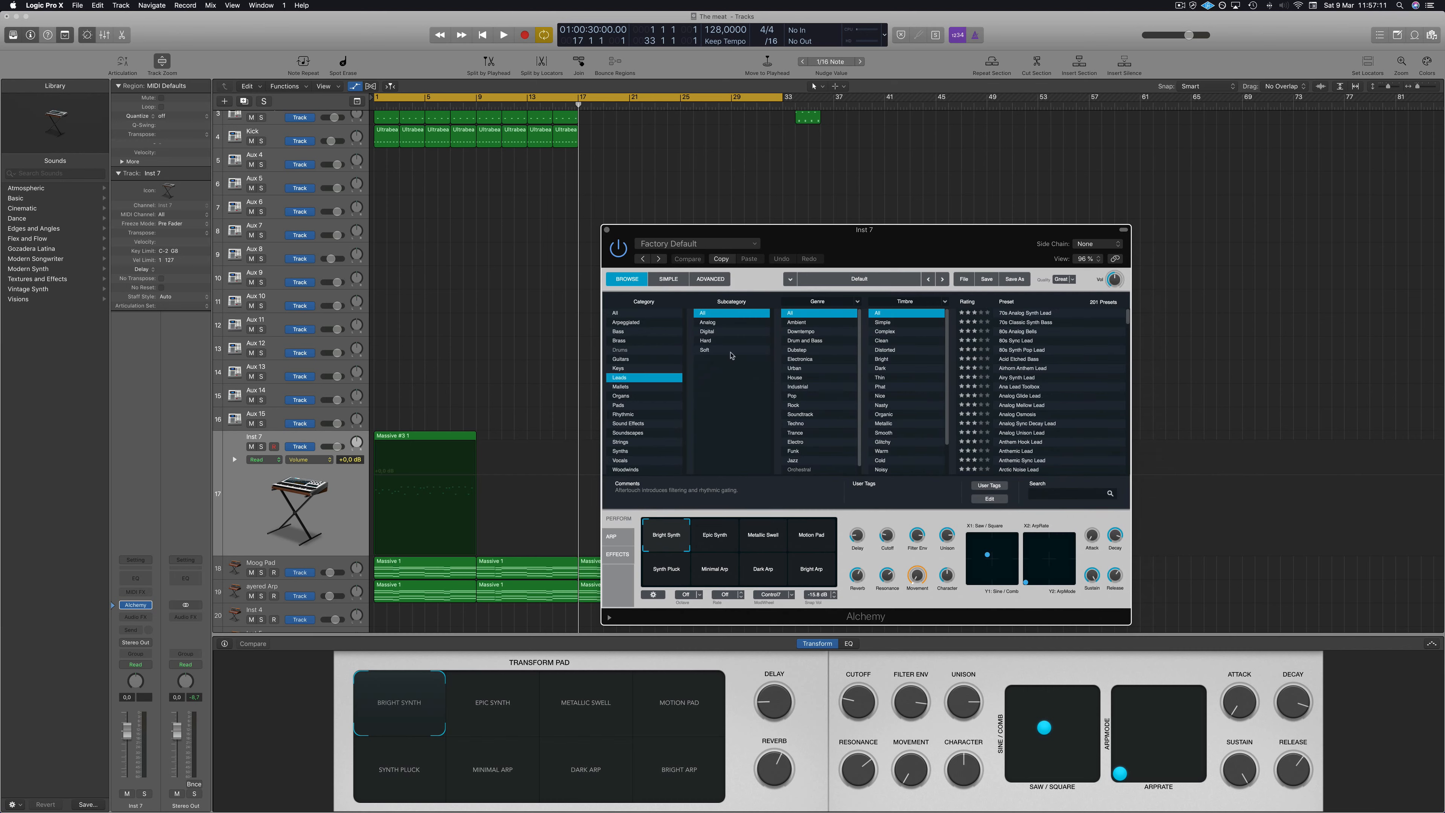
scroll(831, 404, down, 1)
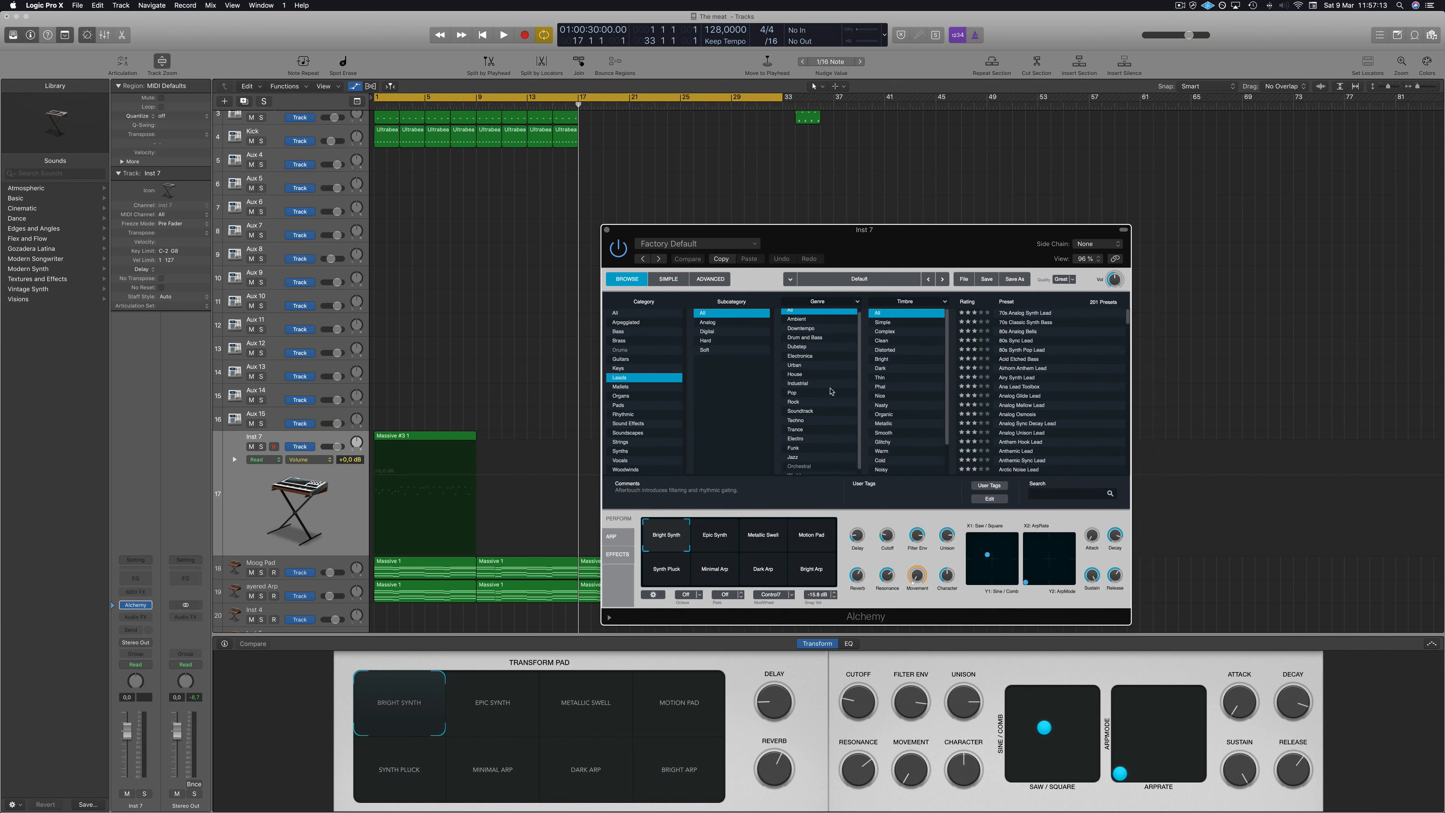
scroll(830, 392, down, 2)
scroll(837, 387, up, 2)
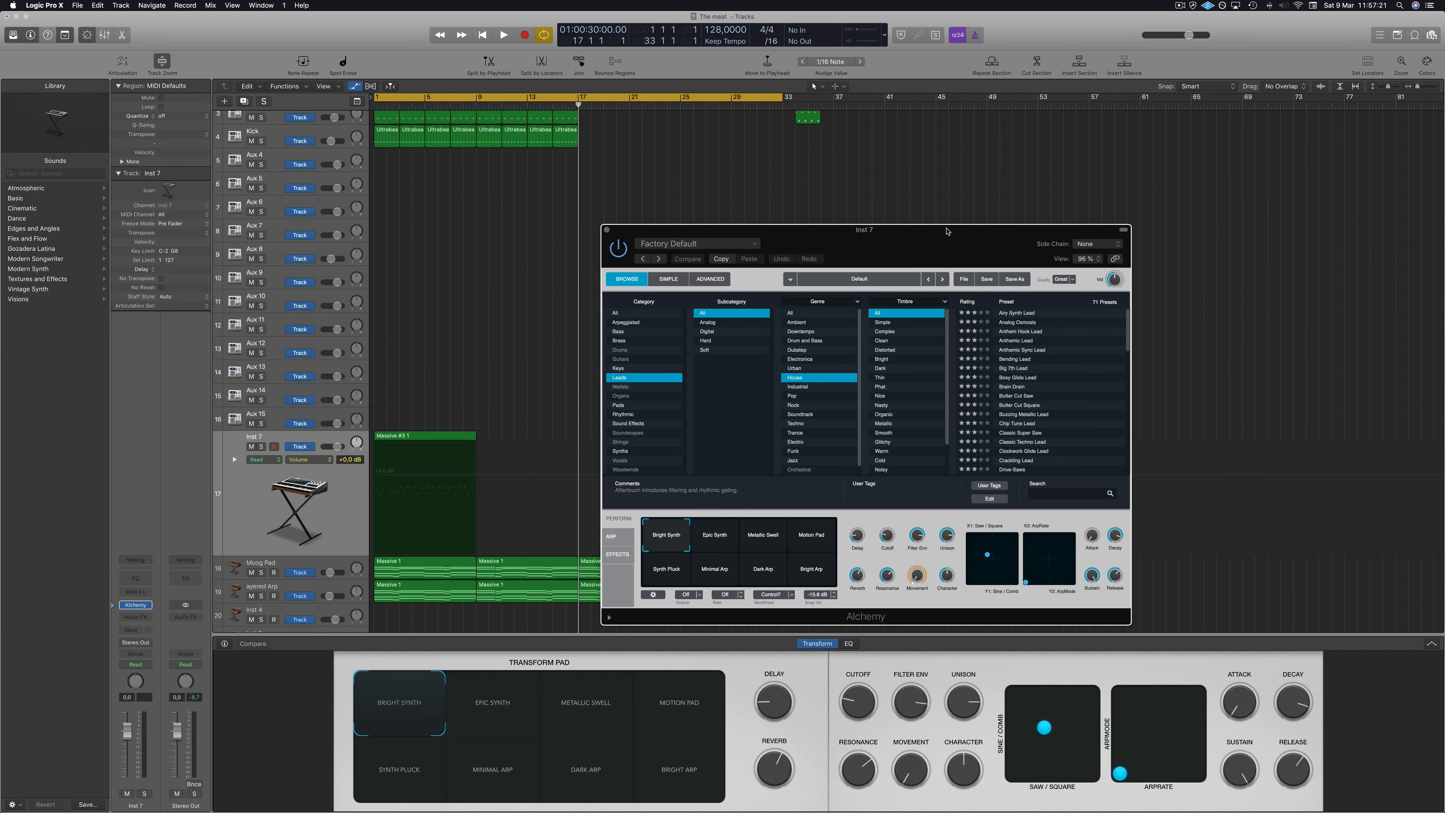
Load the Analog Osmosis preset and play the lead.
drag(947, 232, 1028, 235)
click(1097, 326)
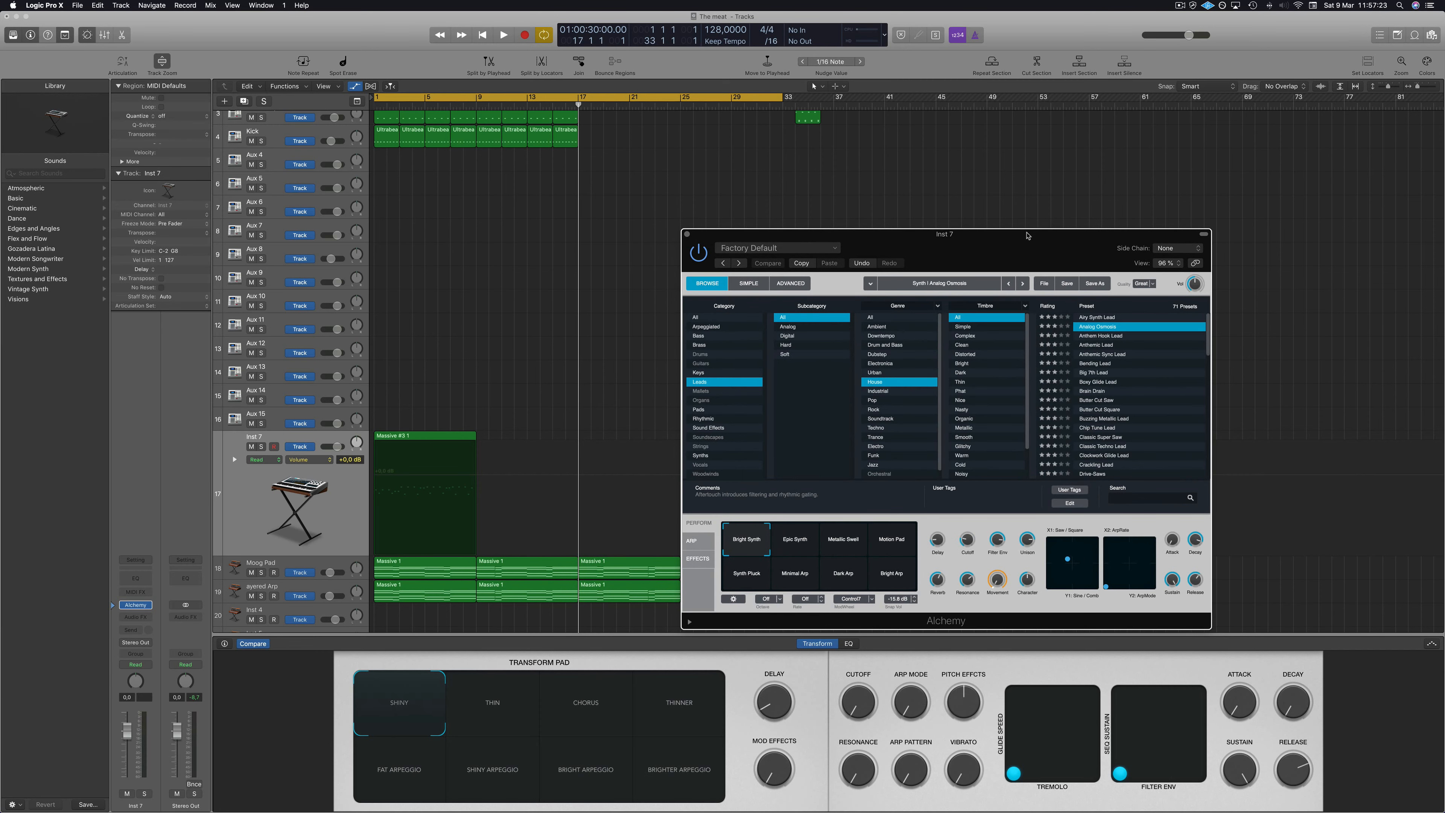
click(297, 547)
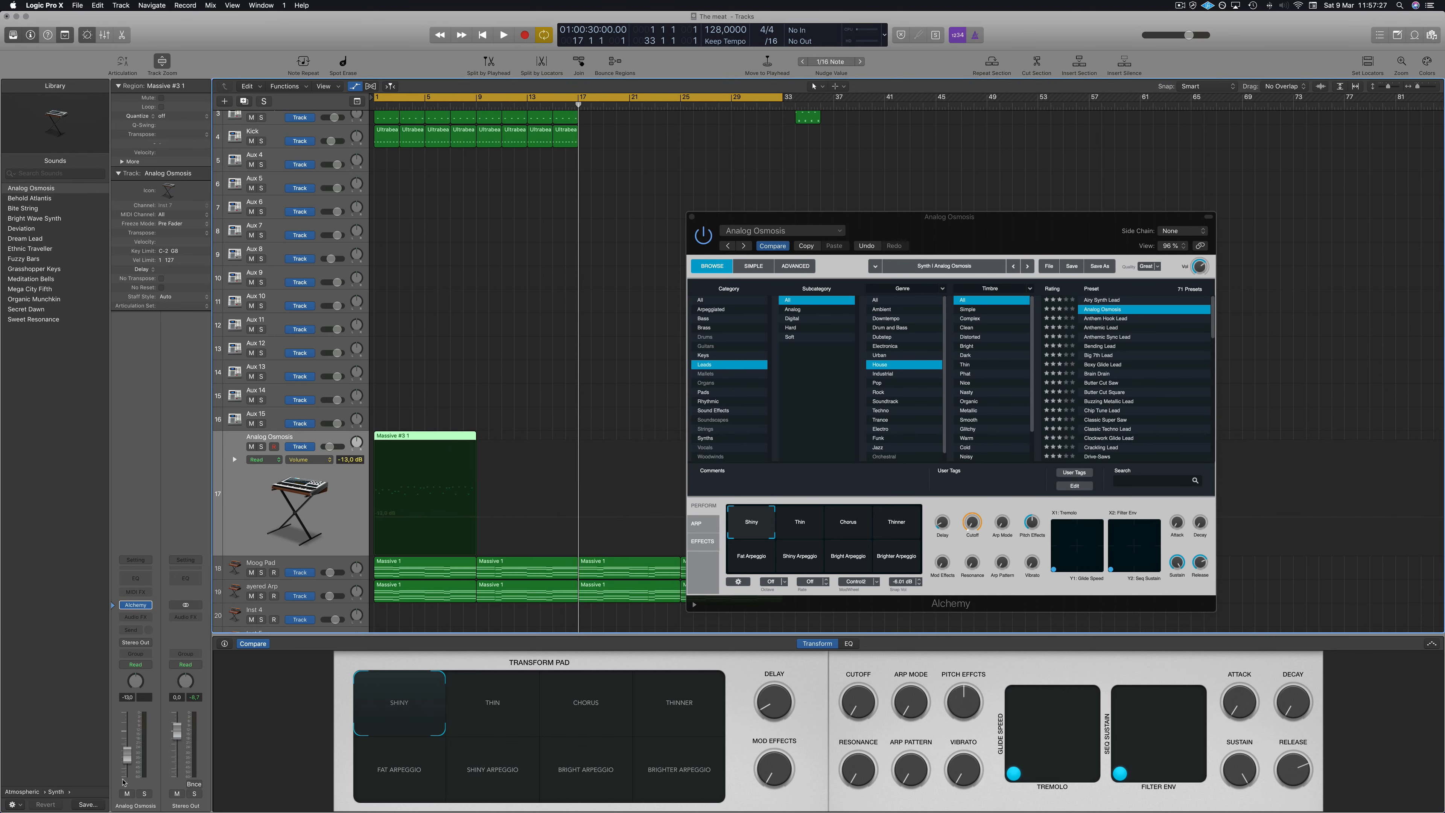
key(space)
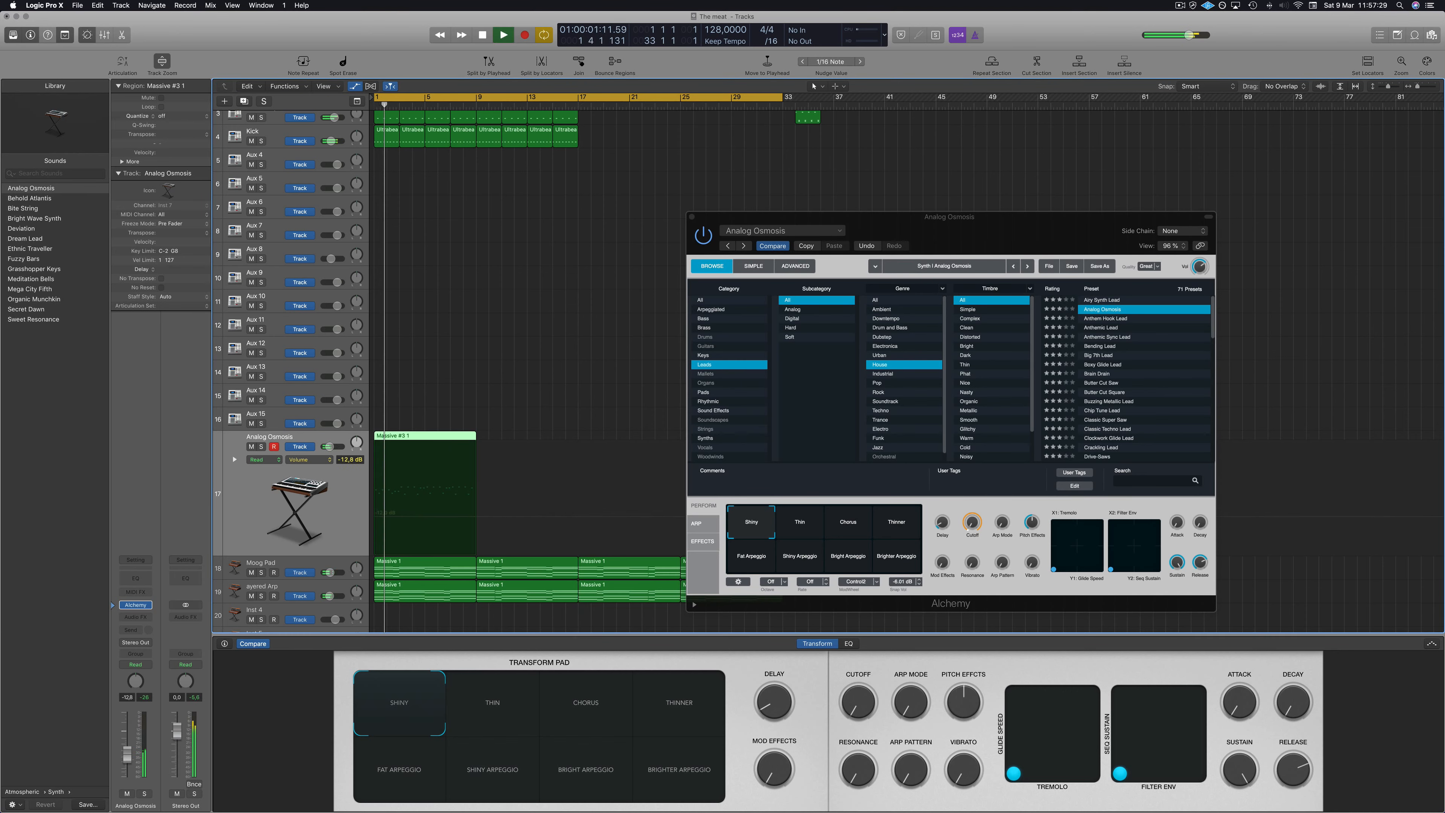
Try the Anthemic Sync Lead preset while the lead plays.
drag(949, 217, 892, 106)
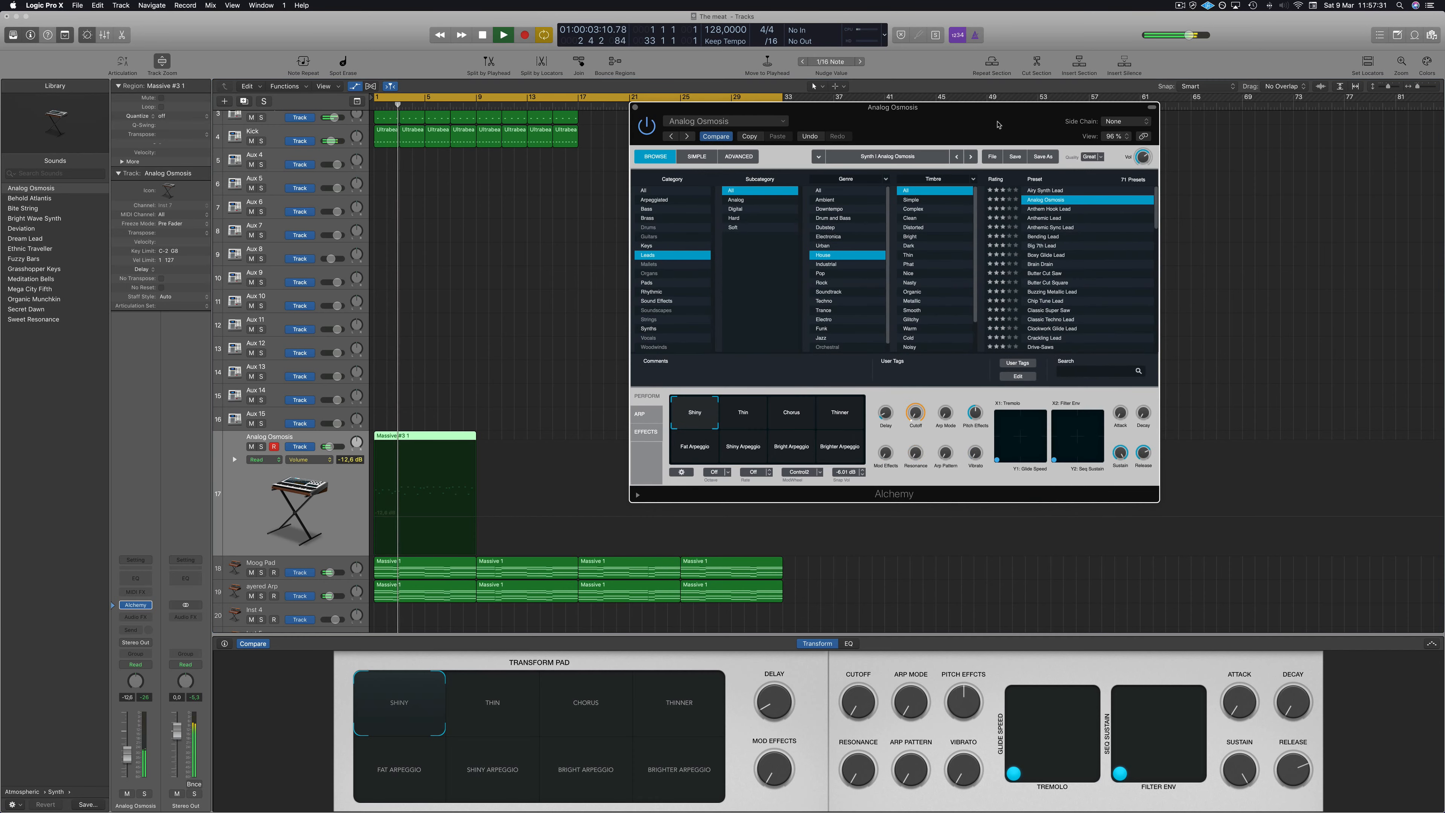
click(1053, 227)
key(space)
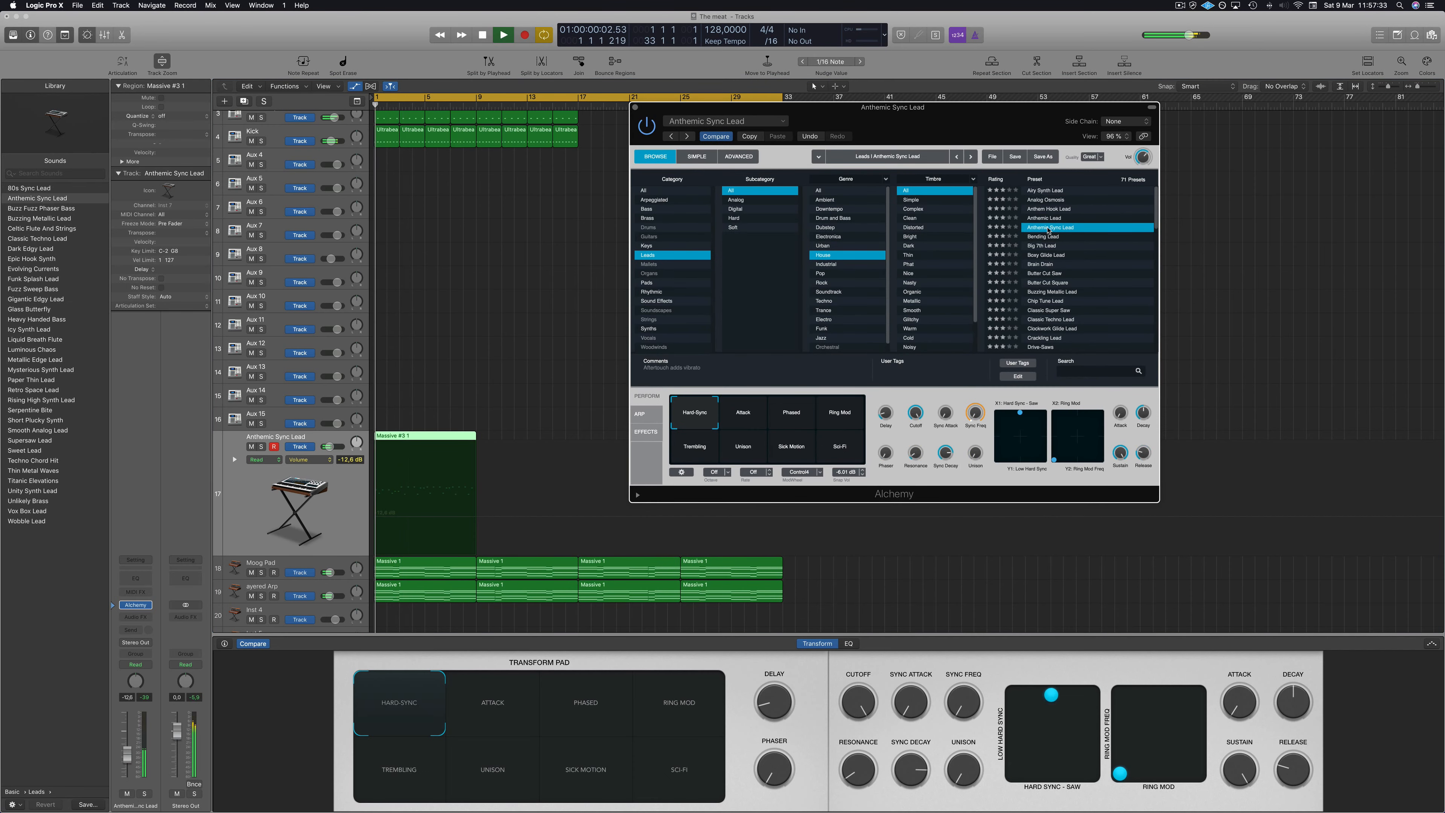
click(128, 768)
key(space)
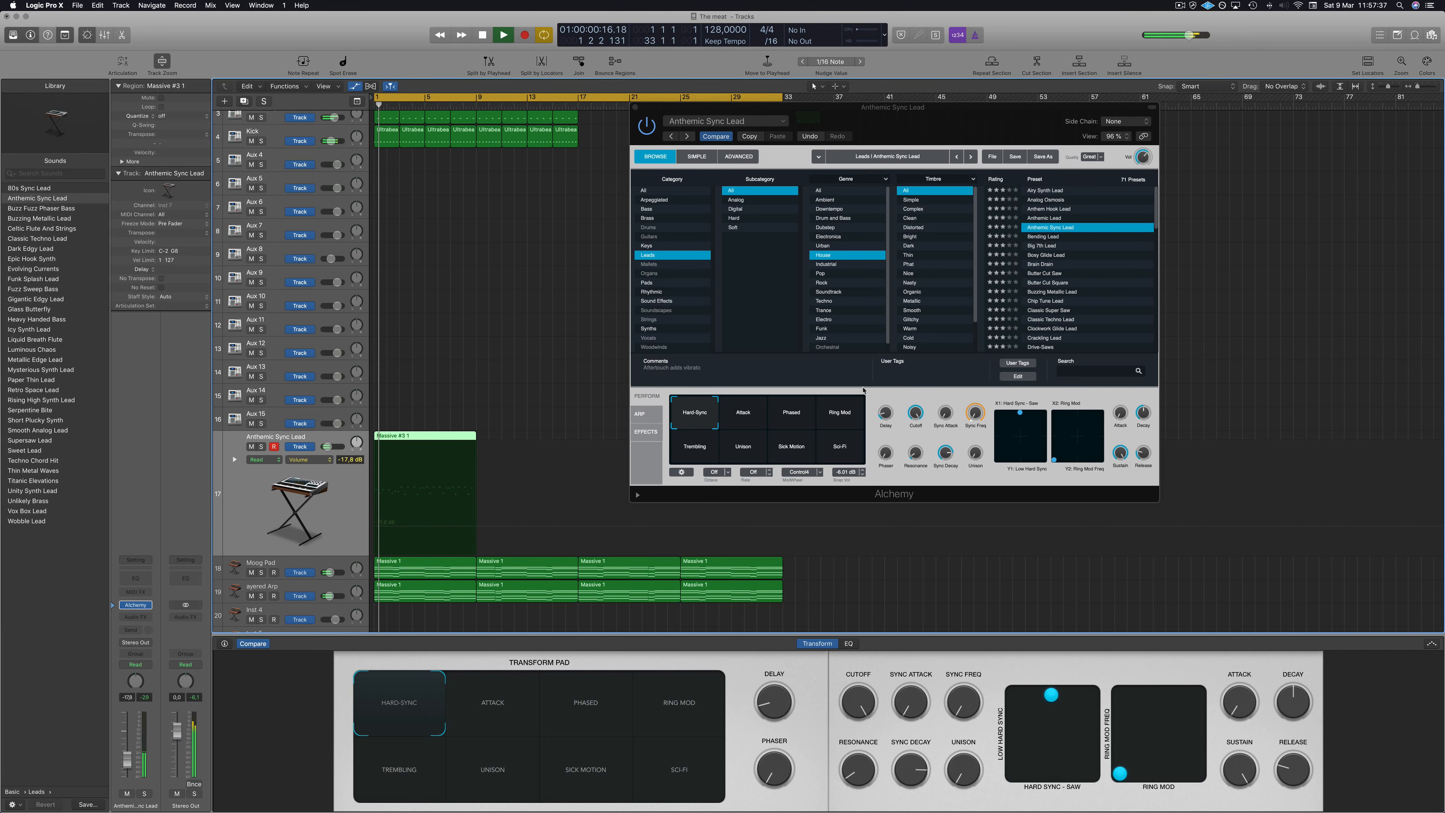
Try the Classic Super Saw preset on the lead track.
click(1054, 311)
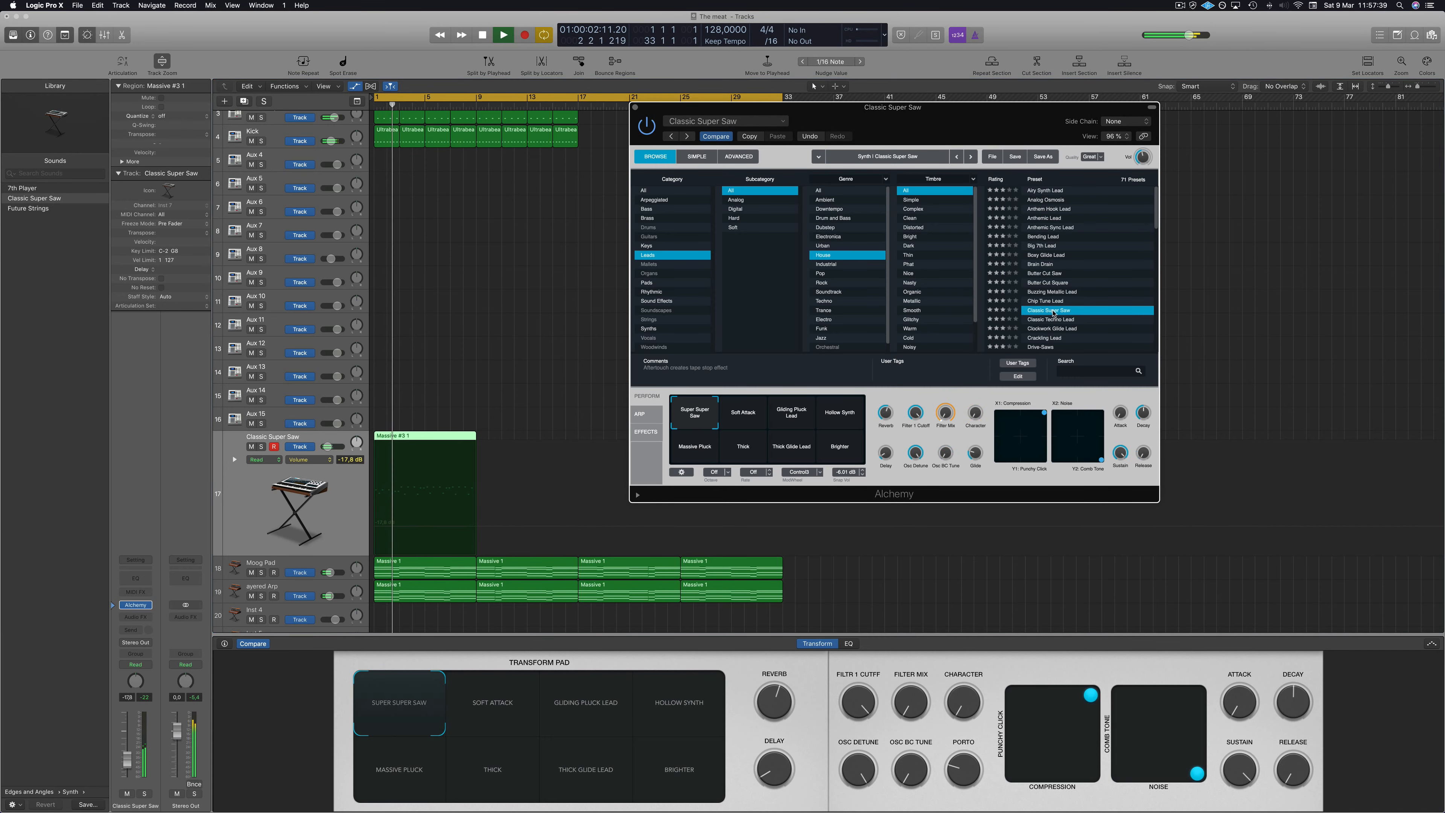
drag(1005, 124, 1091, 100)
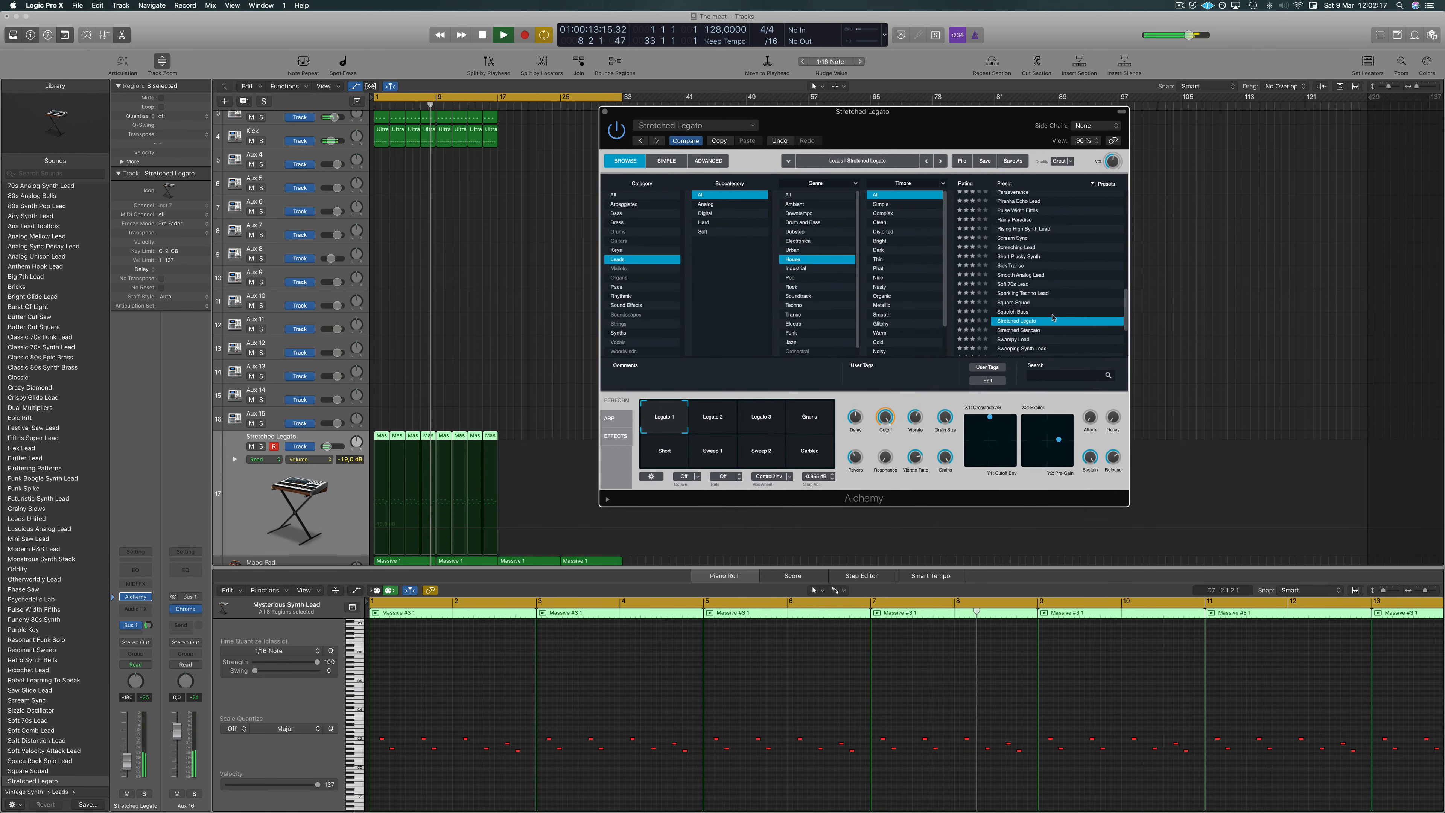
Audition Stretched Staccato and Synthetic Synergy, settle on Stretched Staccato, and close the Alchemy window.
scroll(1082, 281, down, 3)
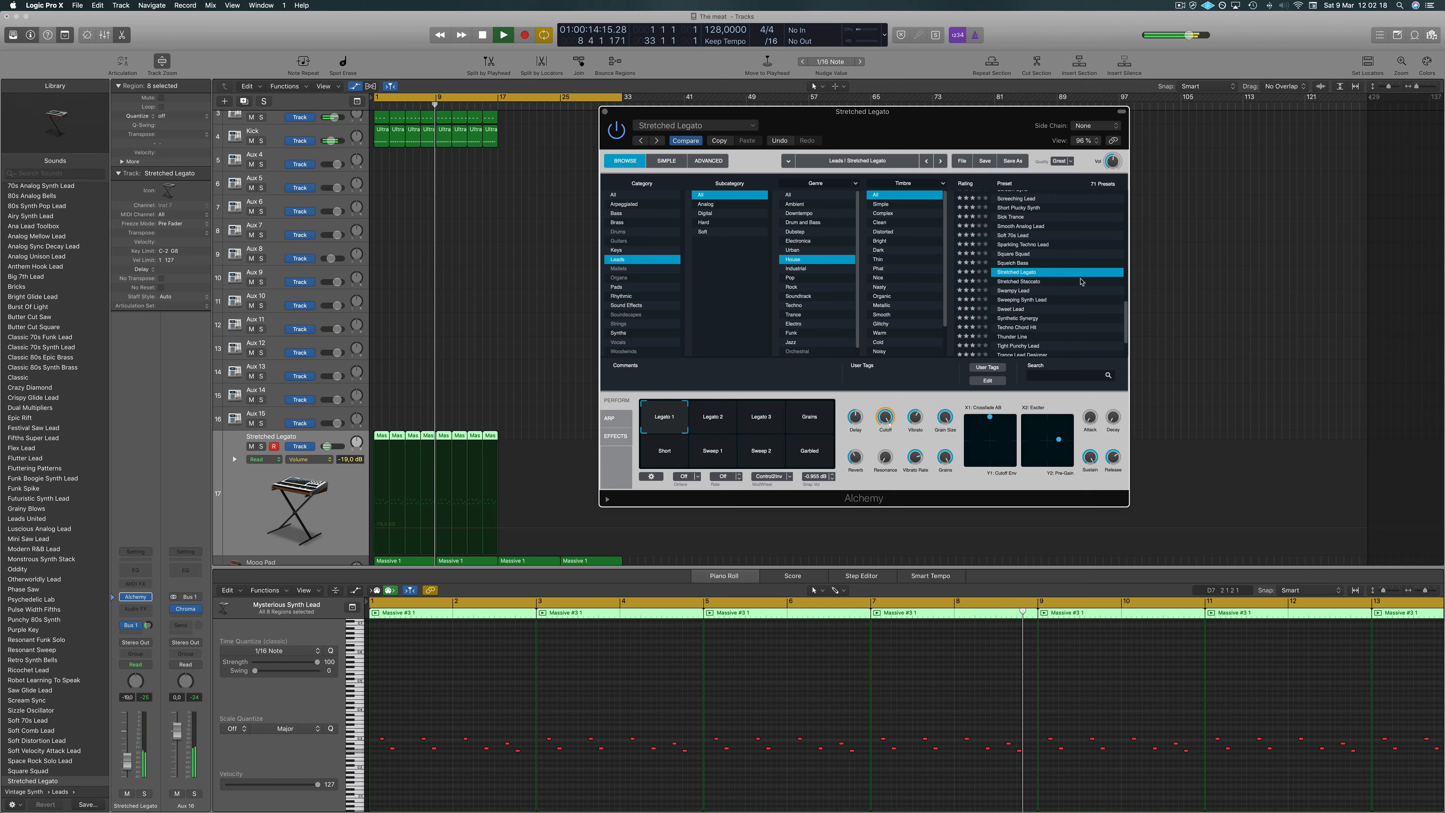
click(1017, 282)
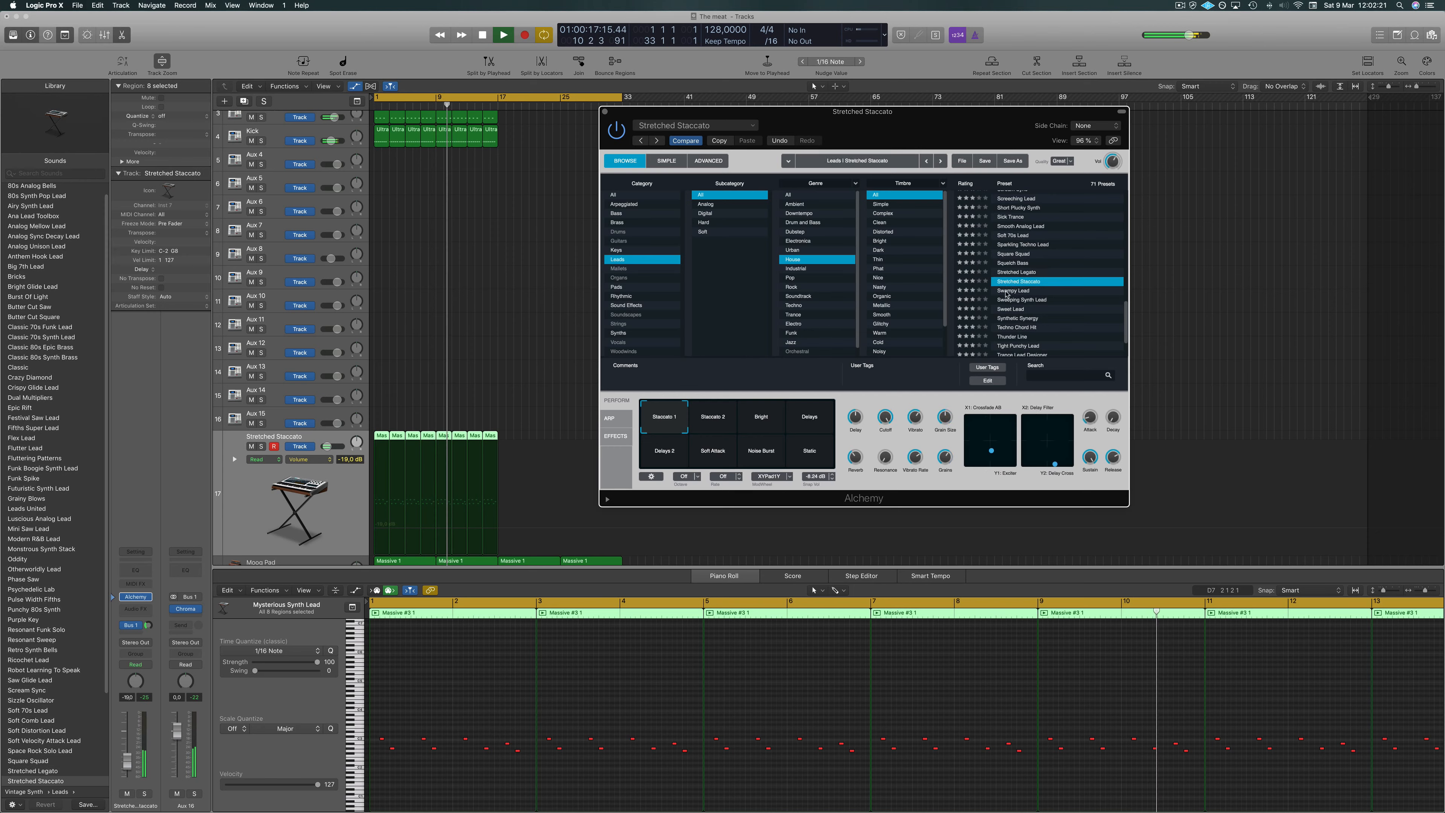
click(1013, 290)
click(1018, 318)
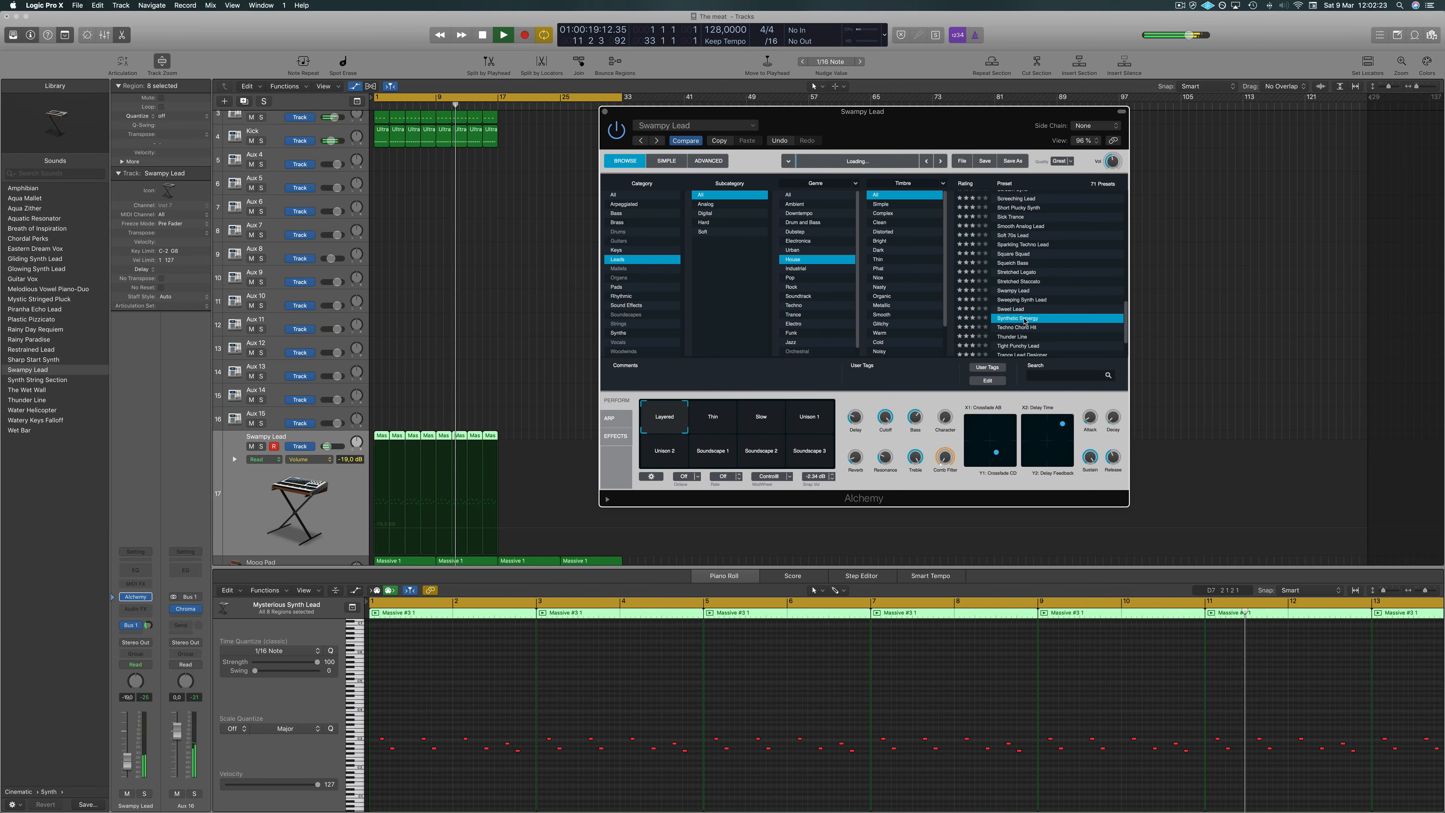
click(1019, 282)
scroll(1049, 256, down, 2)
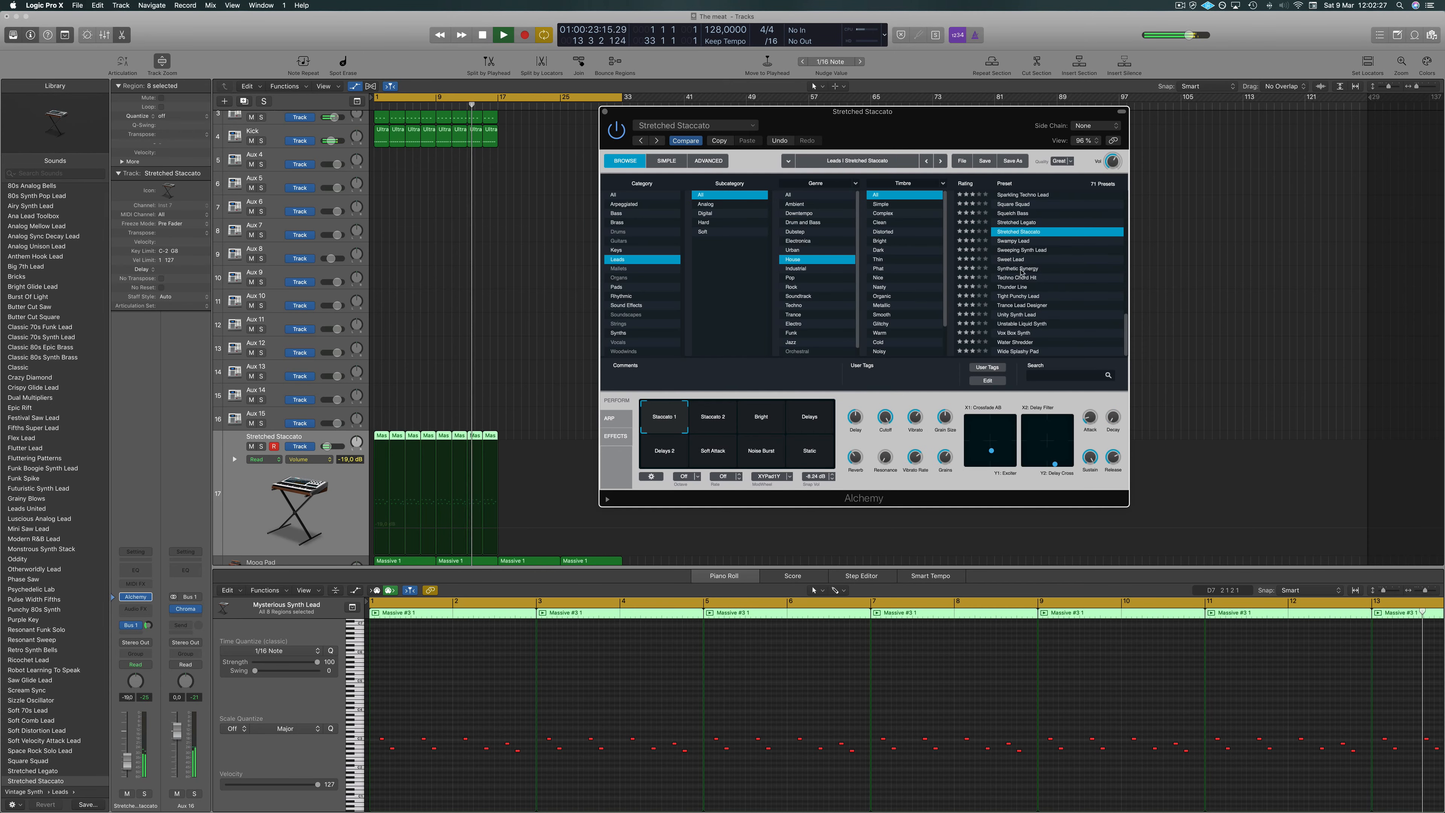
drag(844, 127, 877, 128)
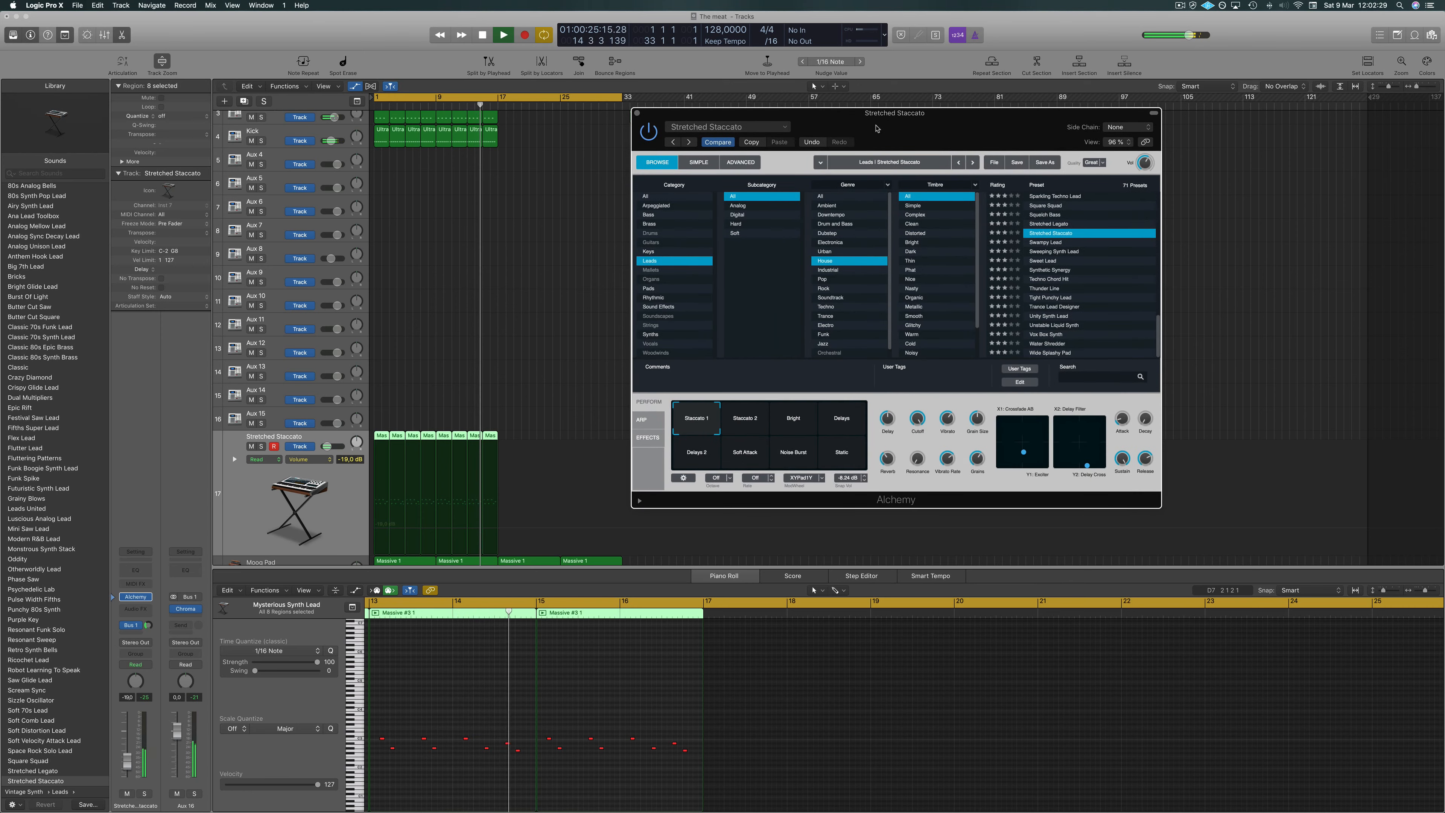
click(636, 113)
Join the first two lead regions on the Stretched Staccato track.
key(space)
key(space)
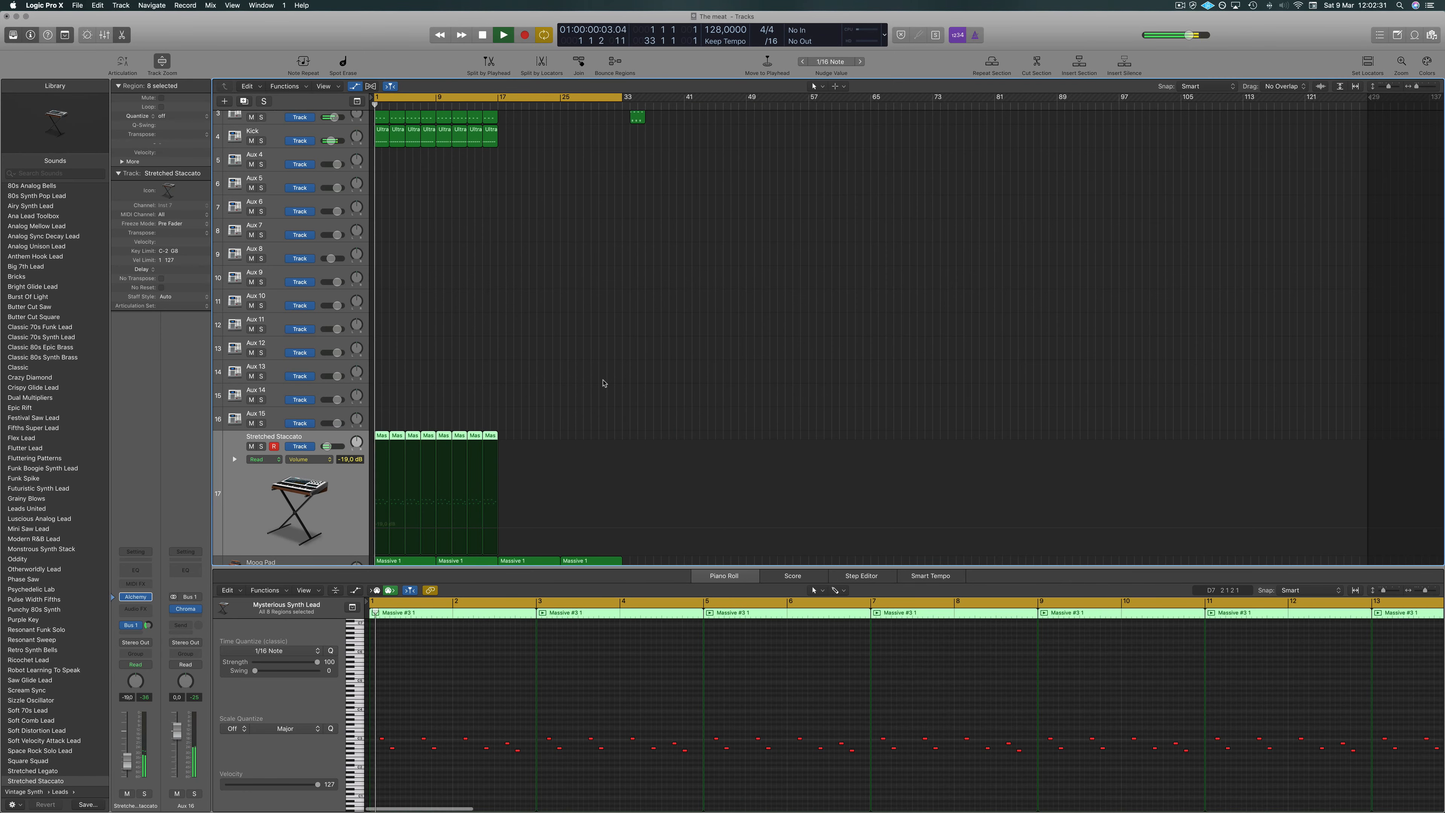
click(586, 412)
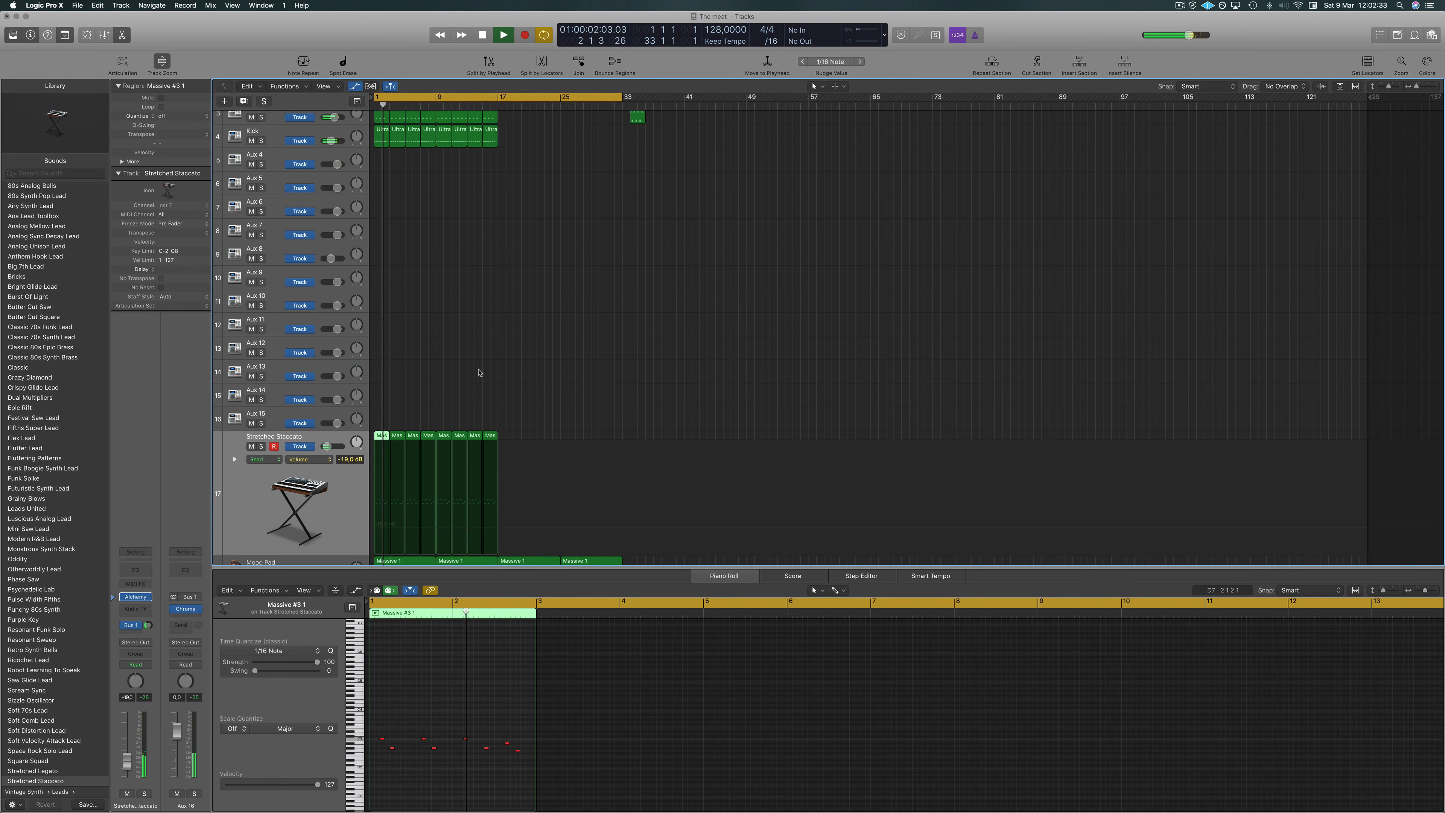
click(397, 436)
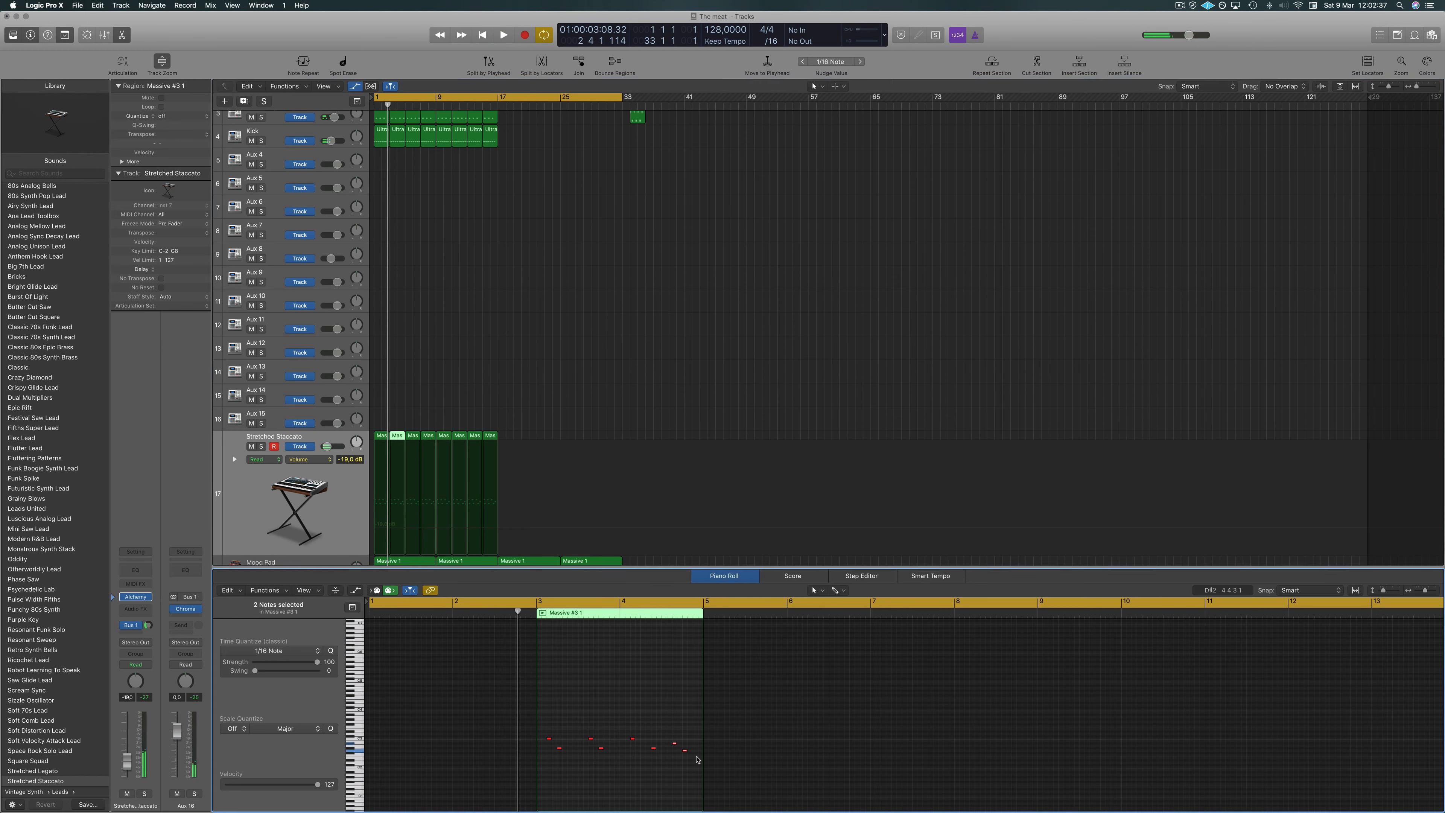
click(392, 409)
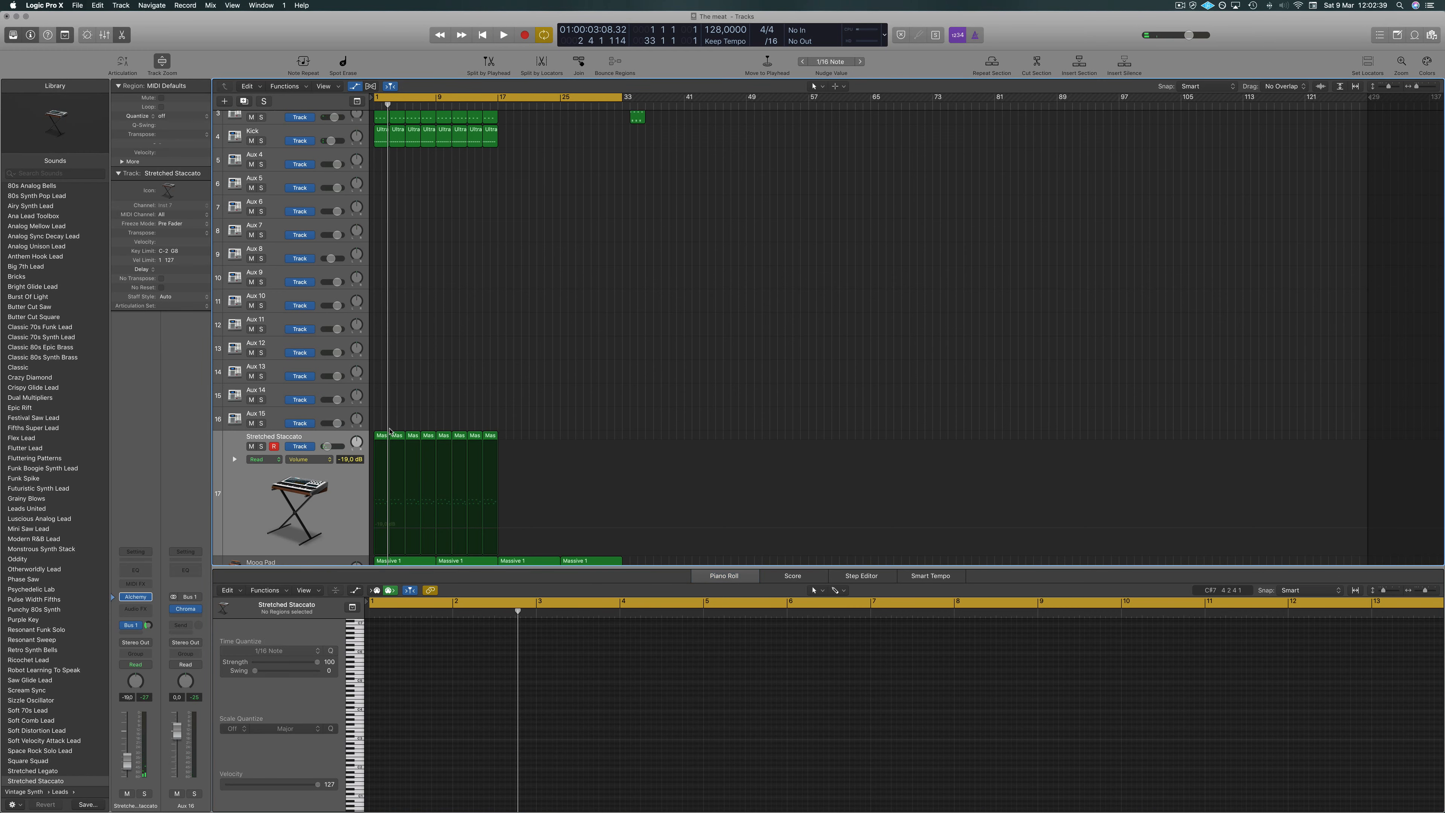
key(super+j)
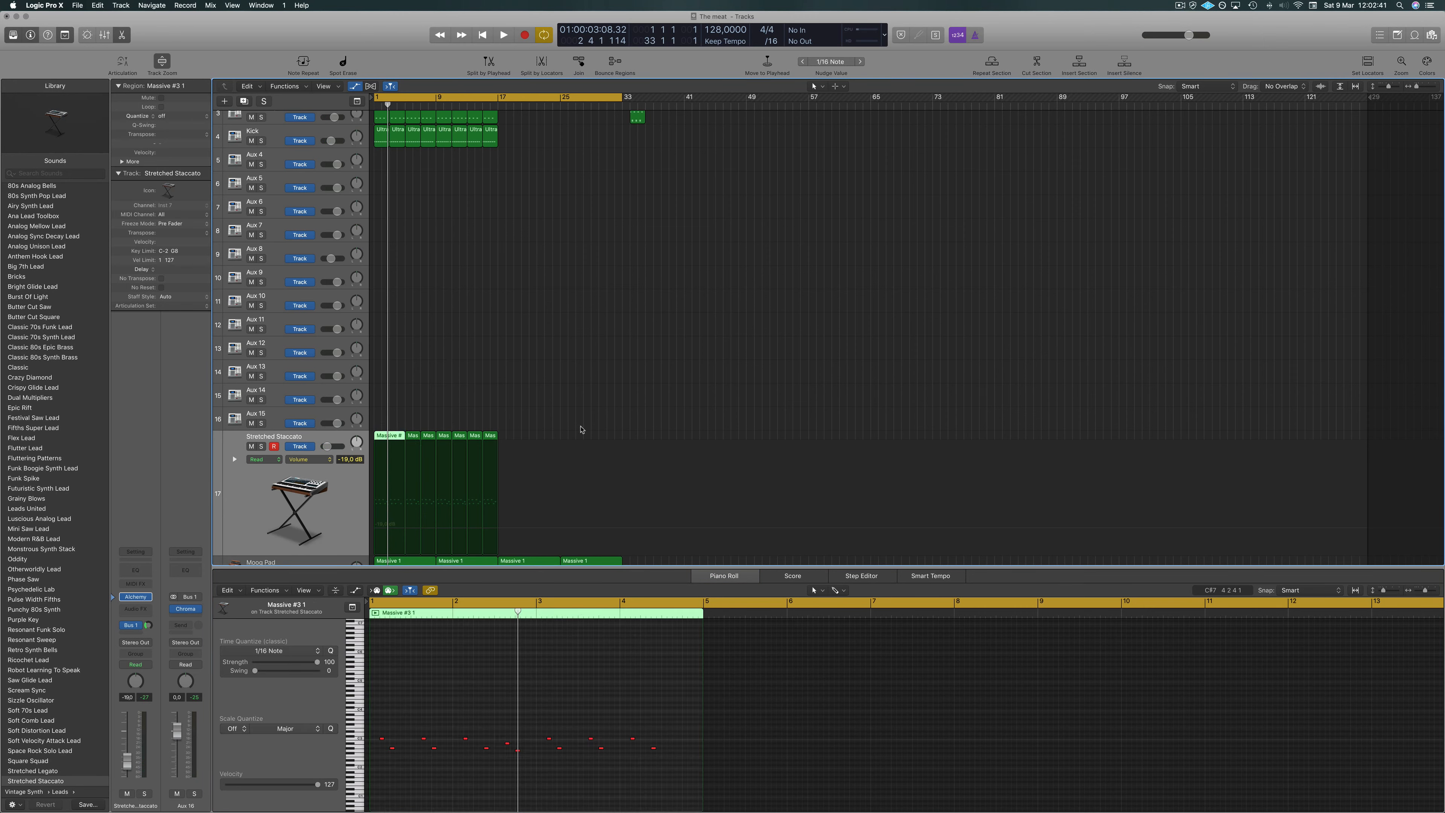
Select and delete the short lead regions following the joined one.
drag(580, 430, 451, 439)
key(Delete)
Play the arrangement from the first lead region and scroll through the track list.
shift+click(388, 437)
key(space)
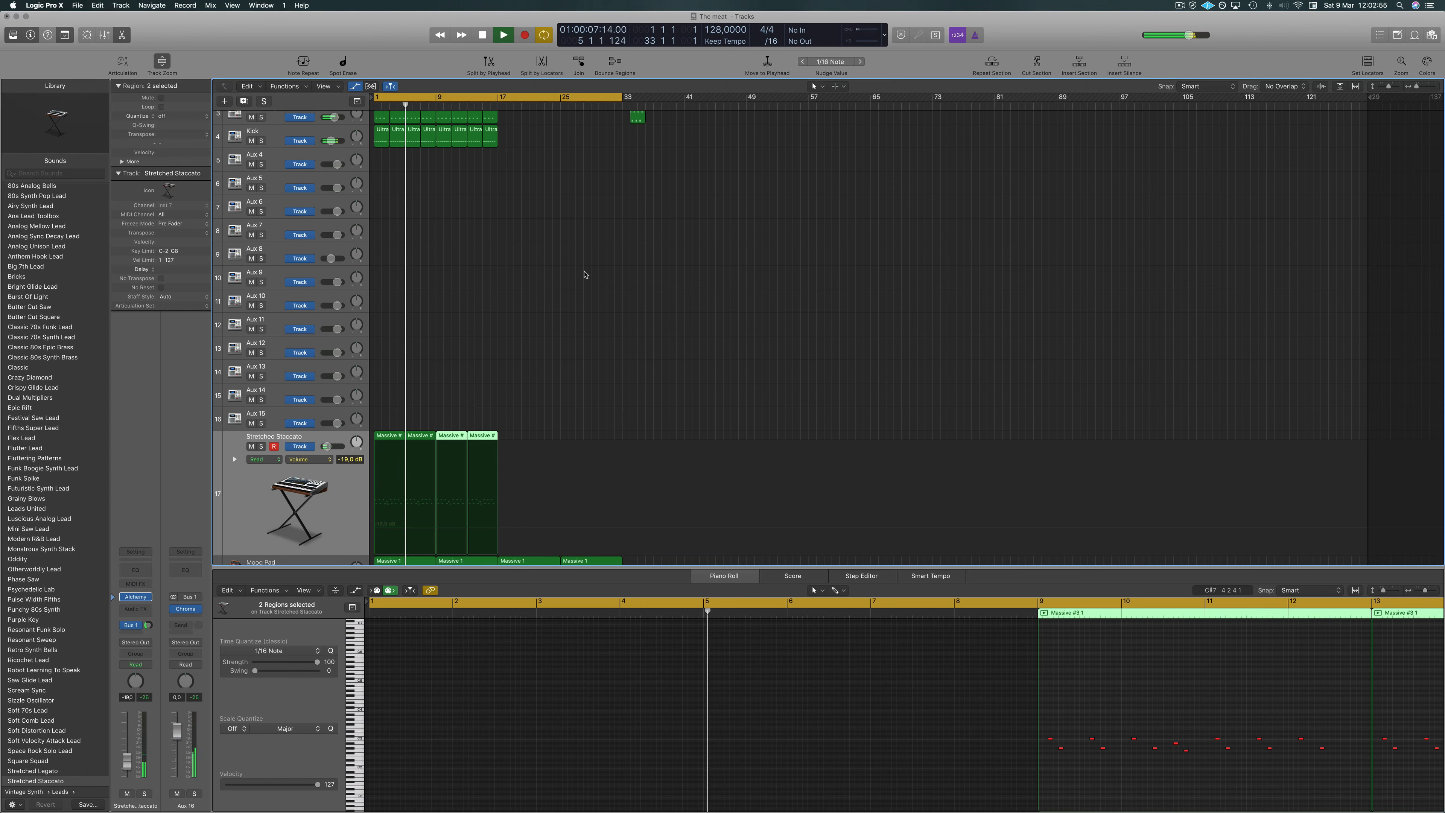
click(581, 353)
scroll(603, 349, down, 3)
scroll(604, 348, up, 2)
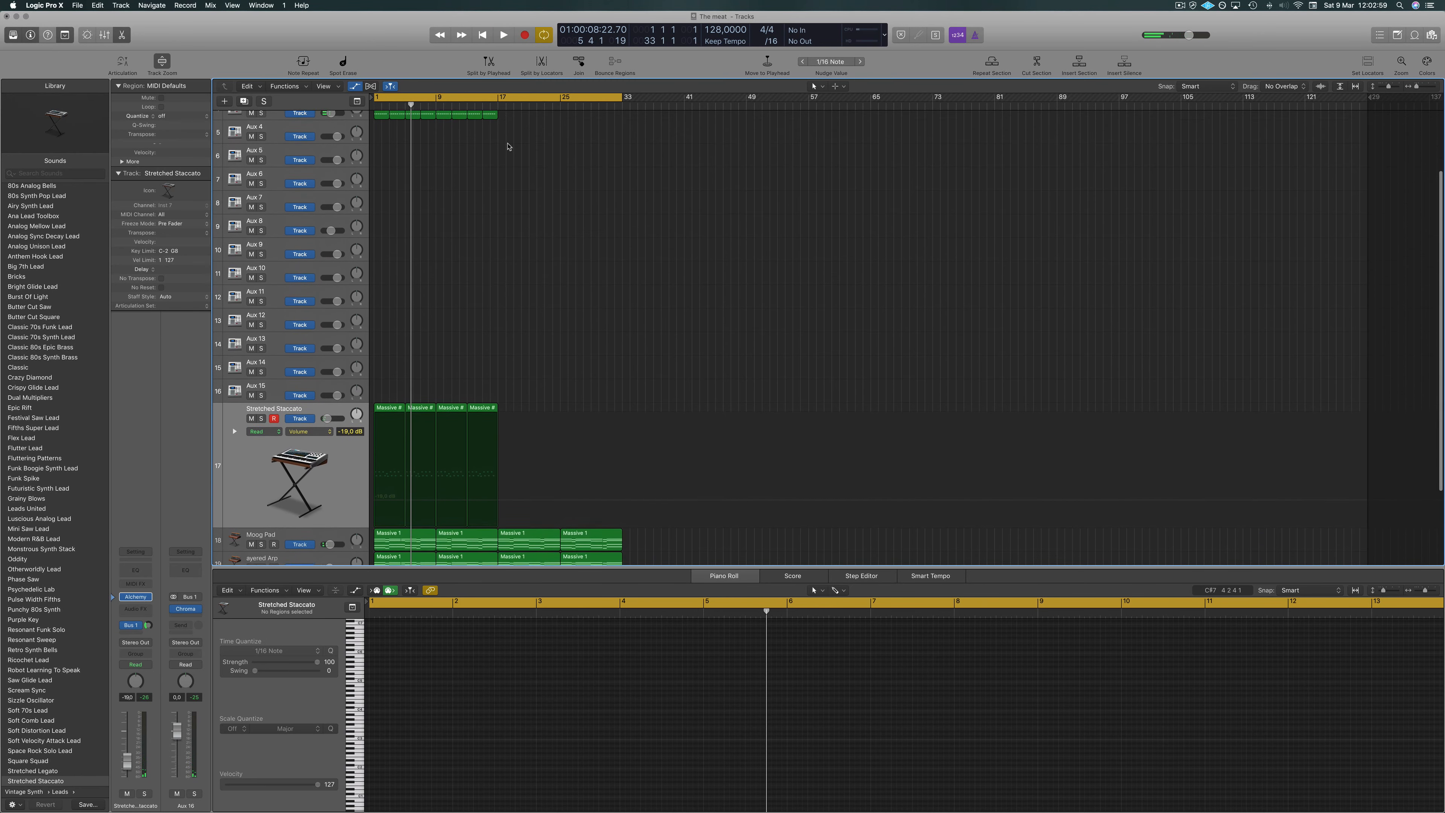
Set the cycle area from bar 17 to bar 33 and start playback, scrolling down the track list.
click(503, 99)
drag(503, 100, 622, 102)
key(space)
scroll(635, 306, down, 5)
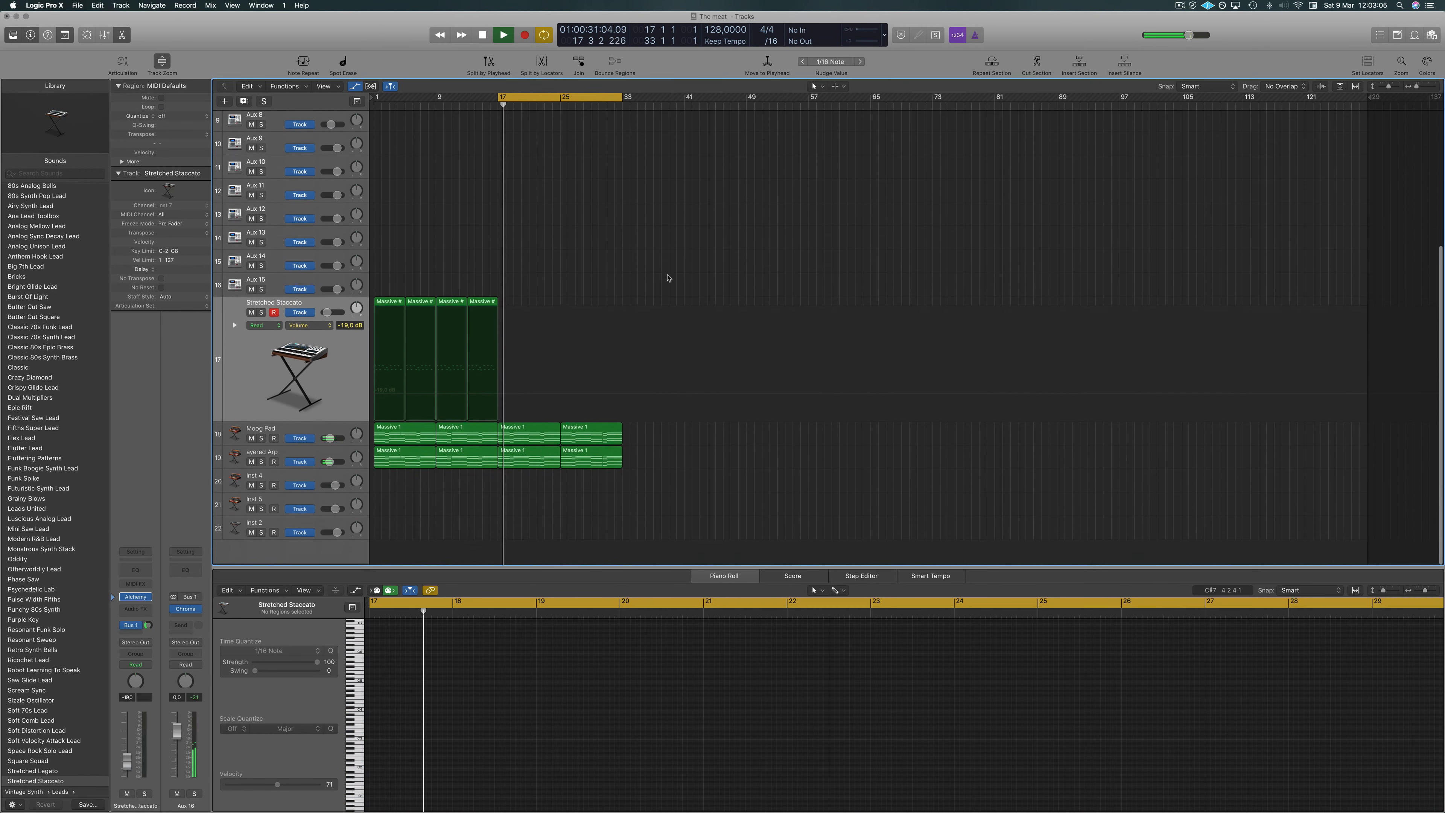
Import PLUCK.mid from the kit folder onto the Inst 4 track at bar 17.
click(32, 793)
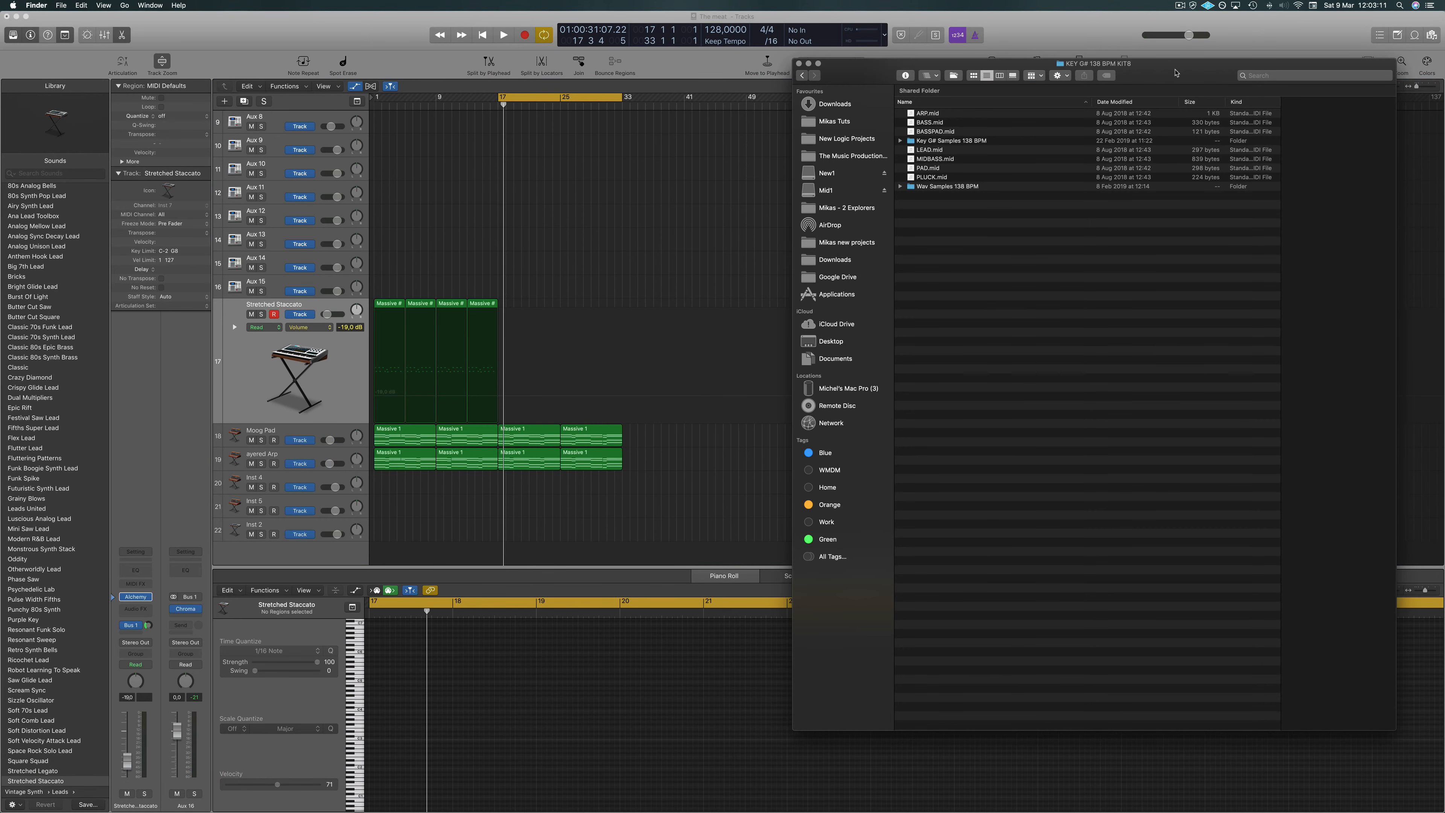
drag(1177, 73, 1190, 79)
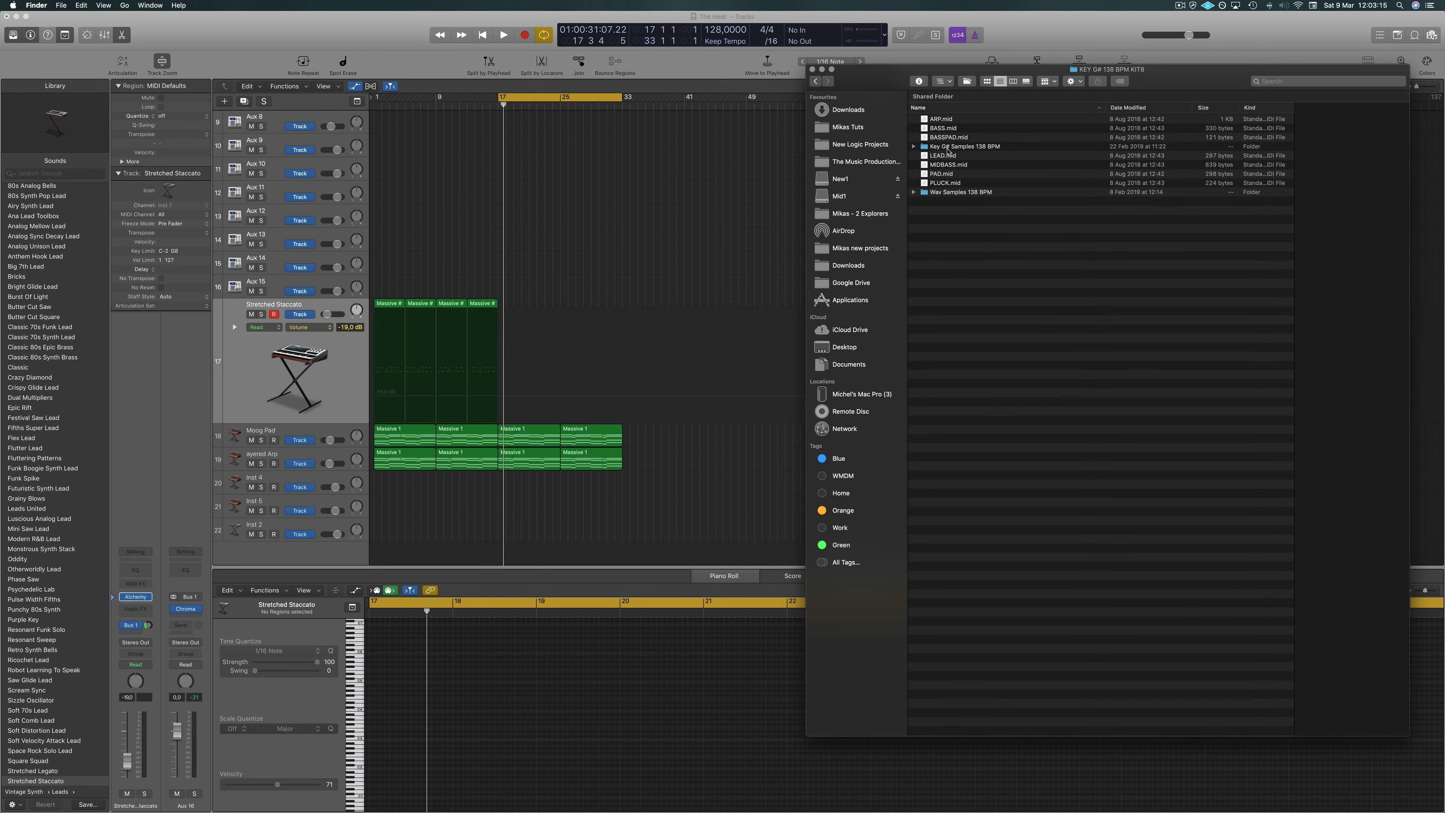
drag(949, 185, 498, 488)
key(space)
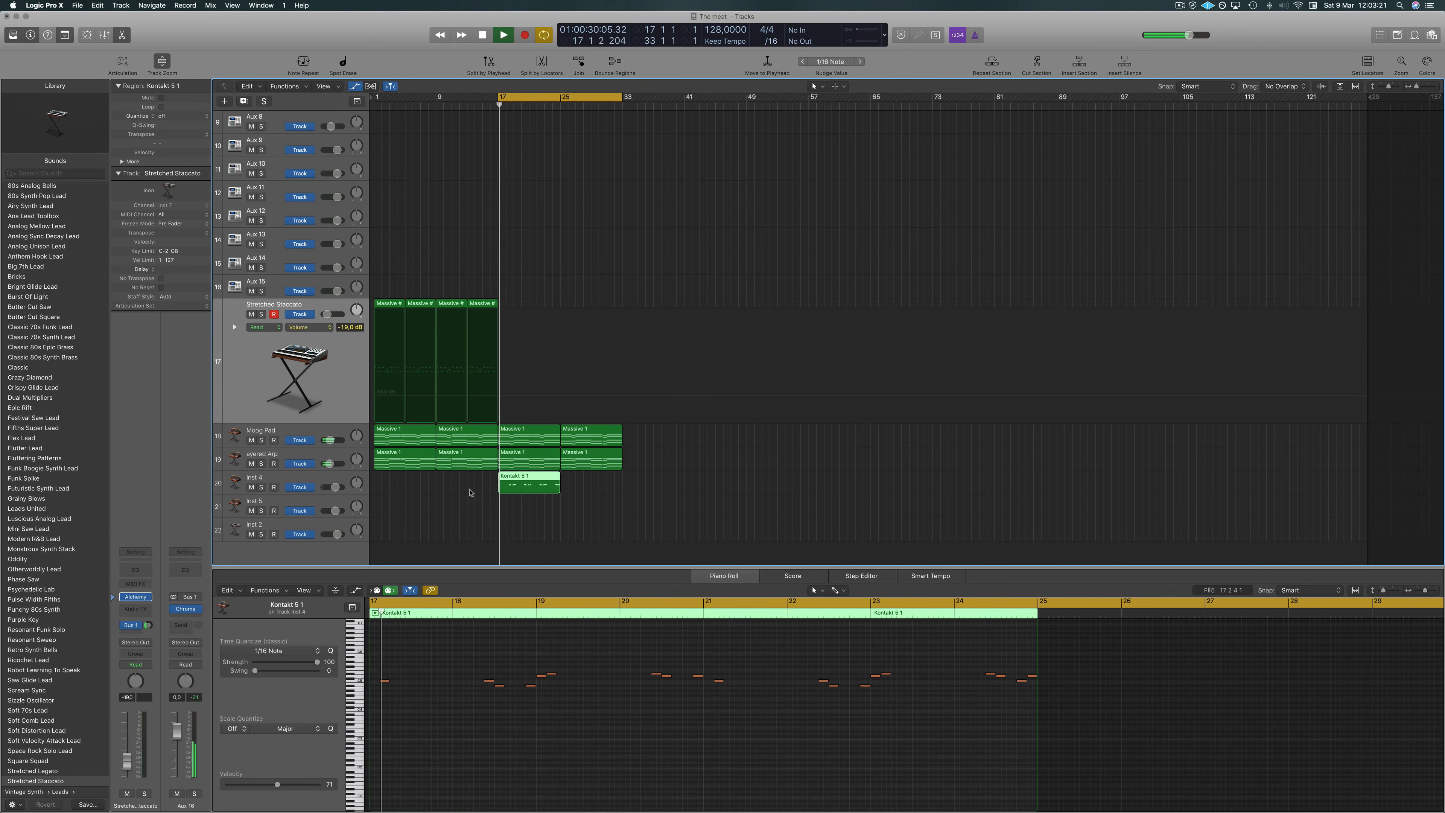
Delete all automation on the Inst 4 track.
click(349, 483)
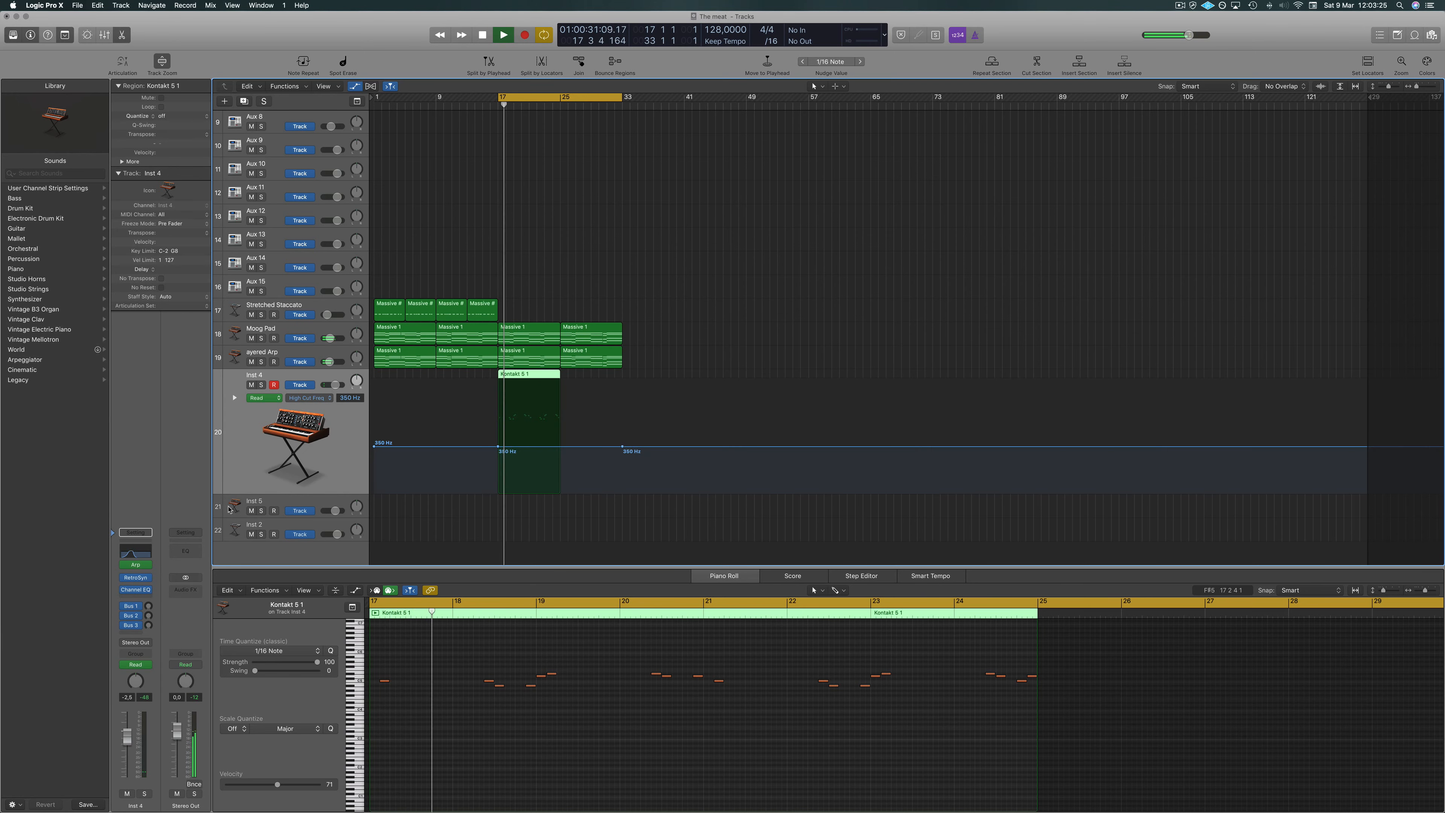
key(ctrl+super+BackSpace)
key(Return)
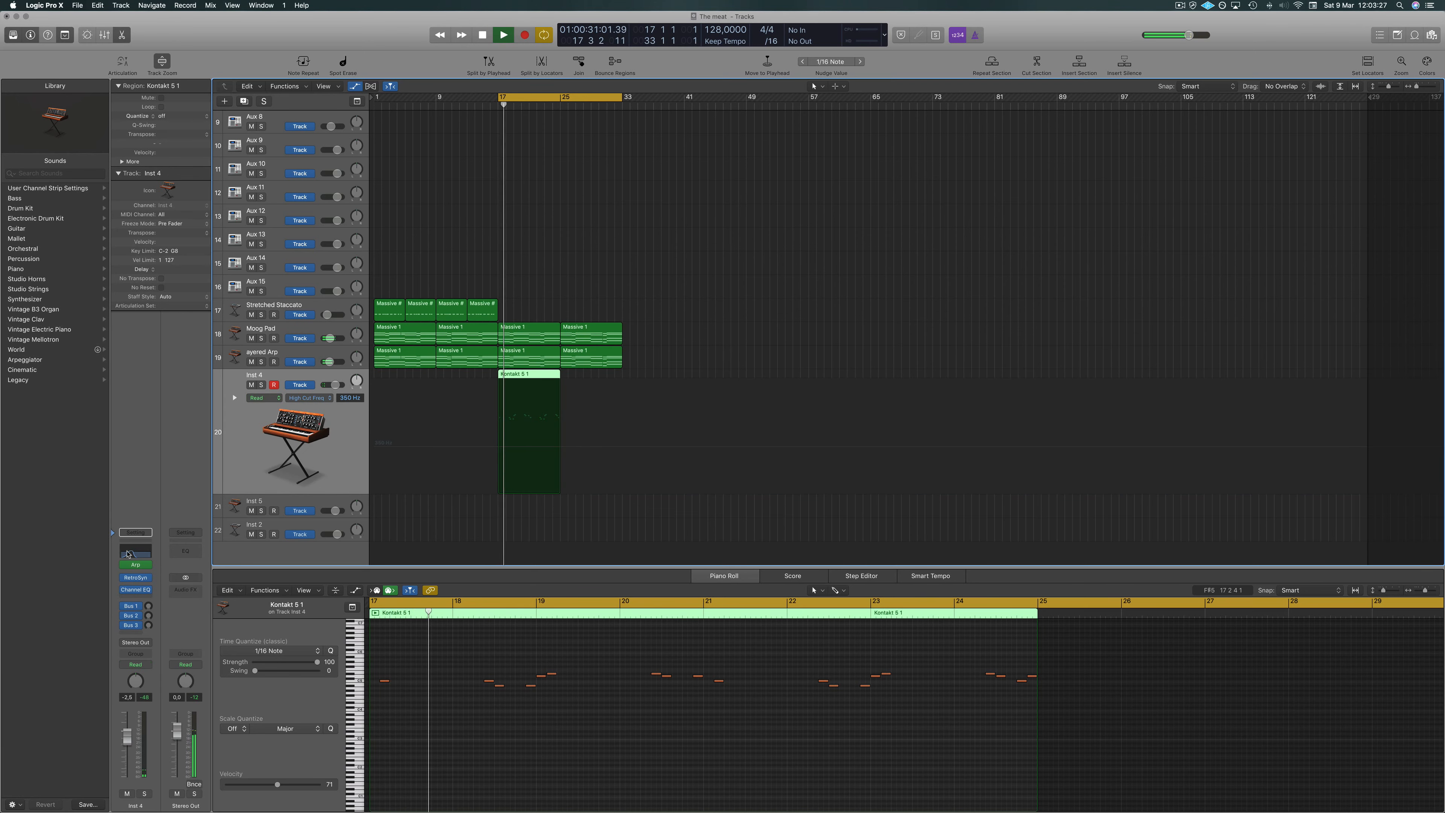
Switch off the high-cut band of the track's Channel EQ, bypass the EQ and close its window.
key(v)
drag(1165, 166, 791, 168)
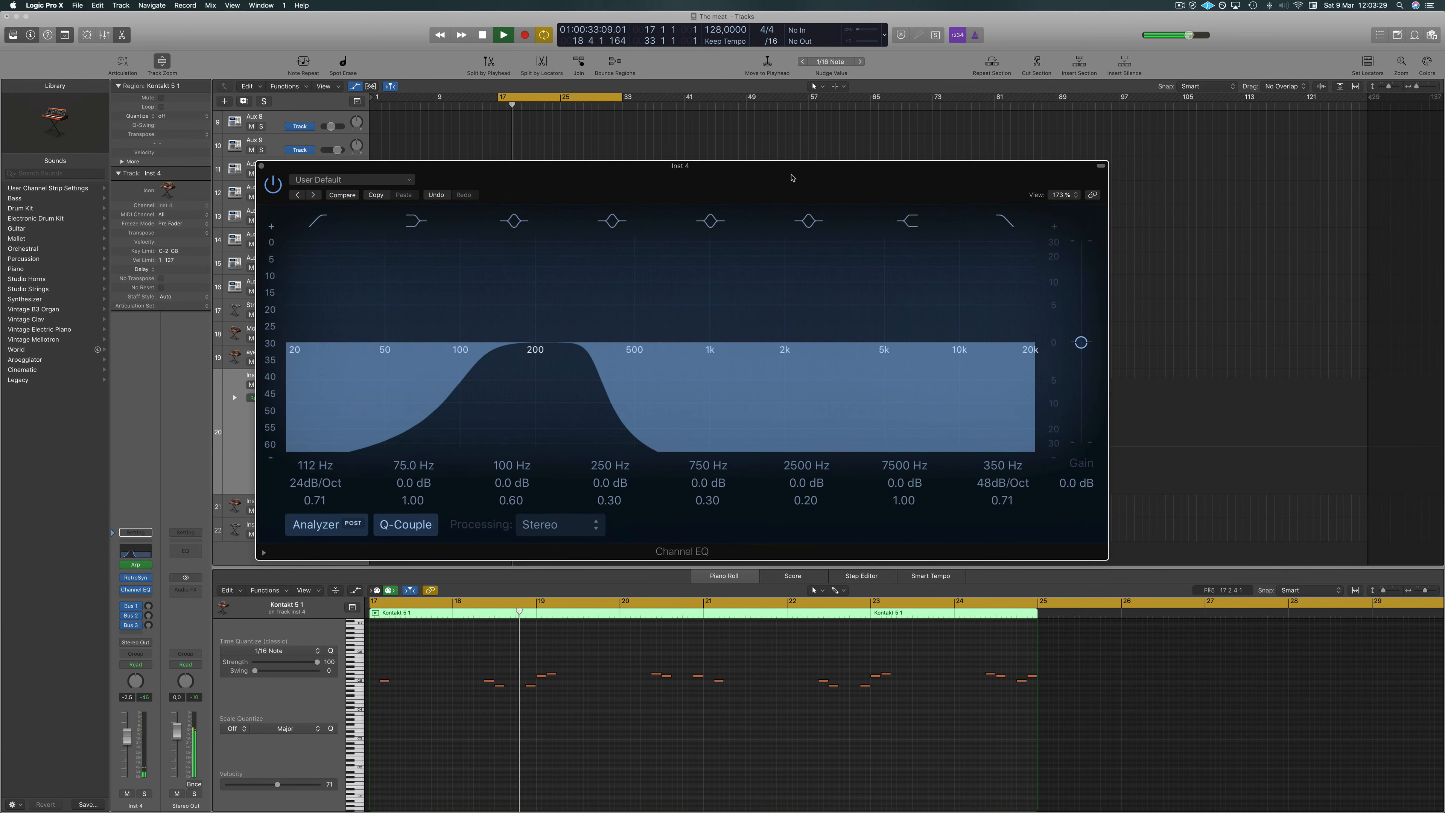
click(1015, 212)
key(space)
click(268, 179)
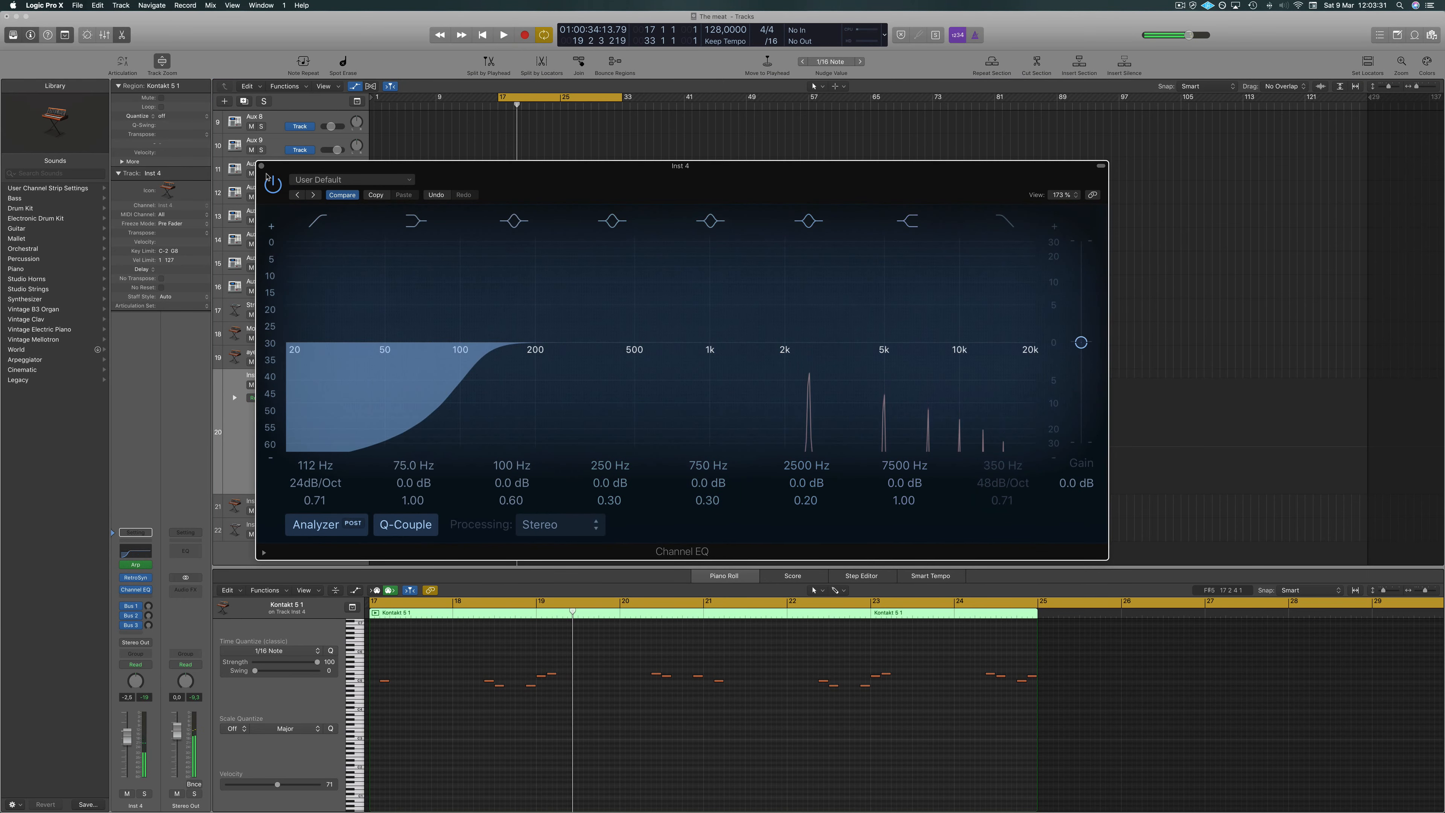
click(263, 167)
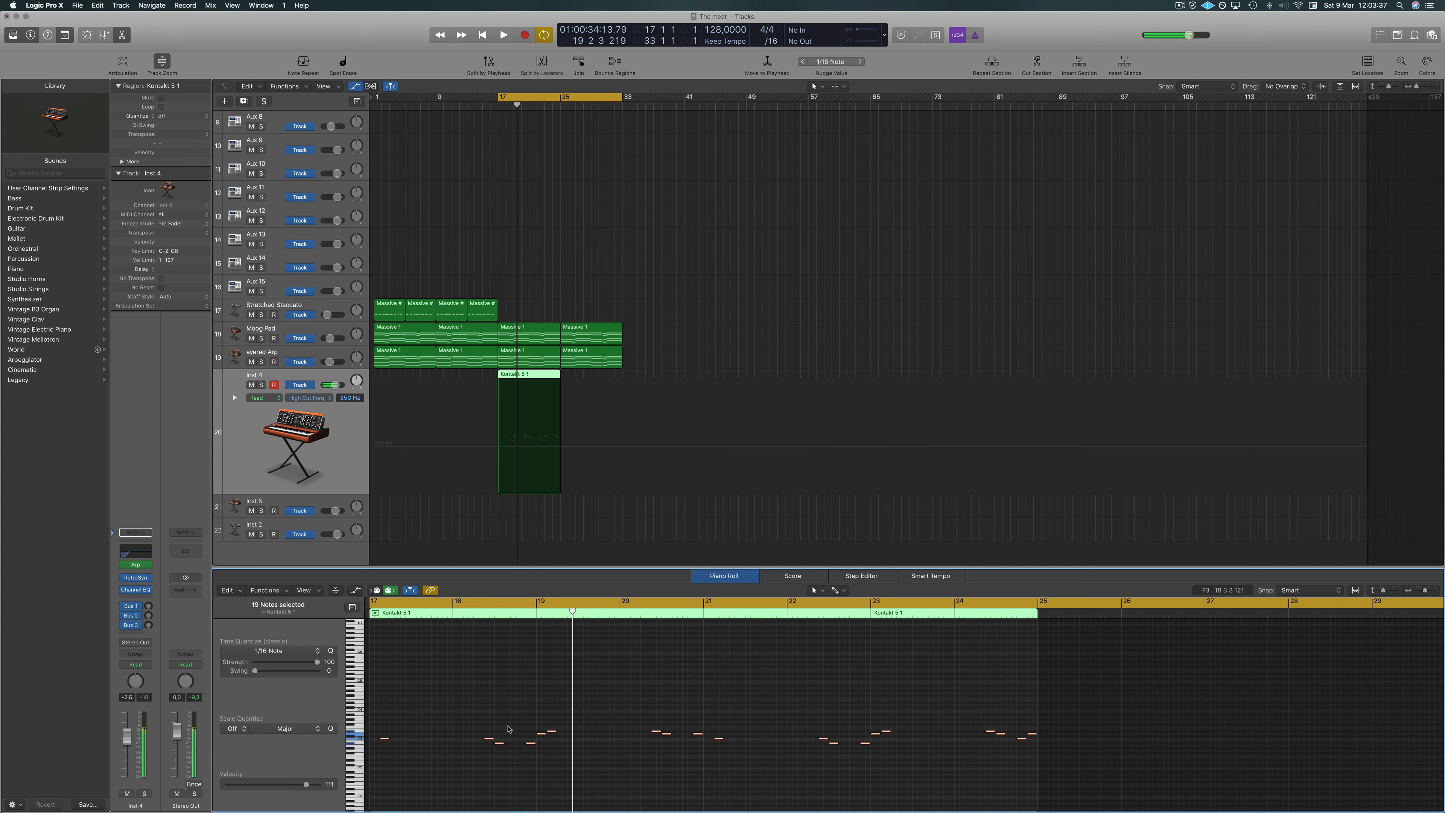
Play the pluck part and lower the Inst 4 track's volume fader.
key(space)
click(201, 495)
key(space)
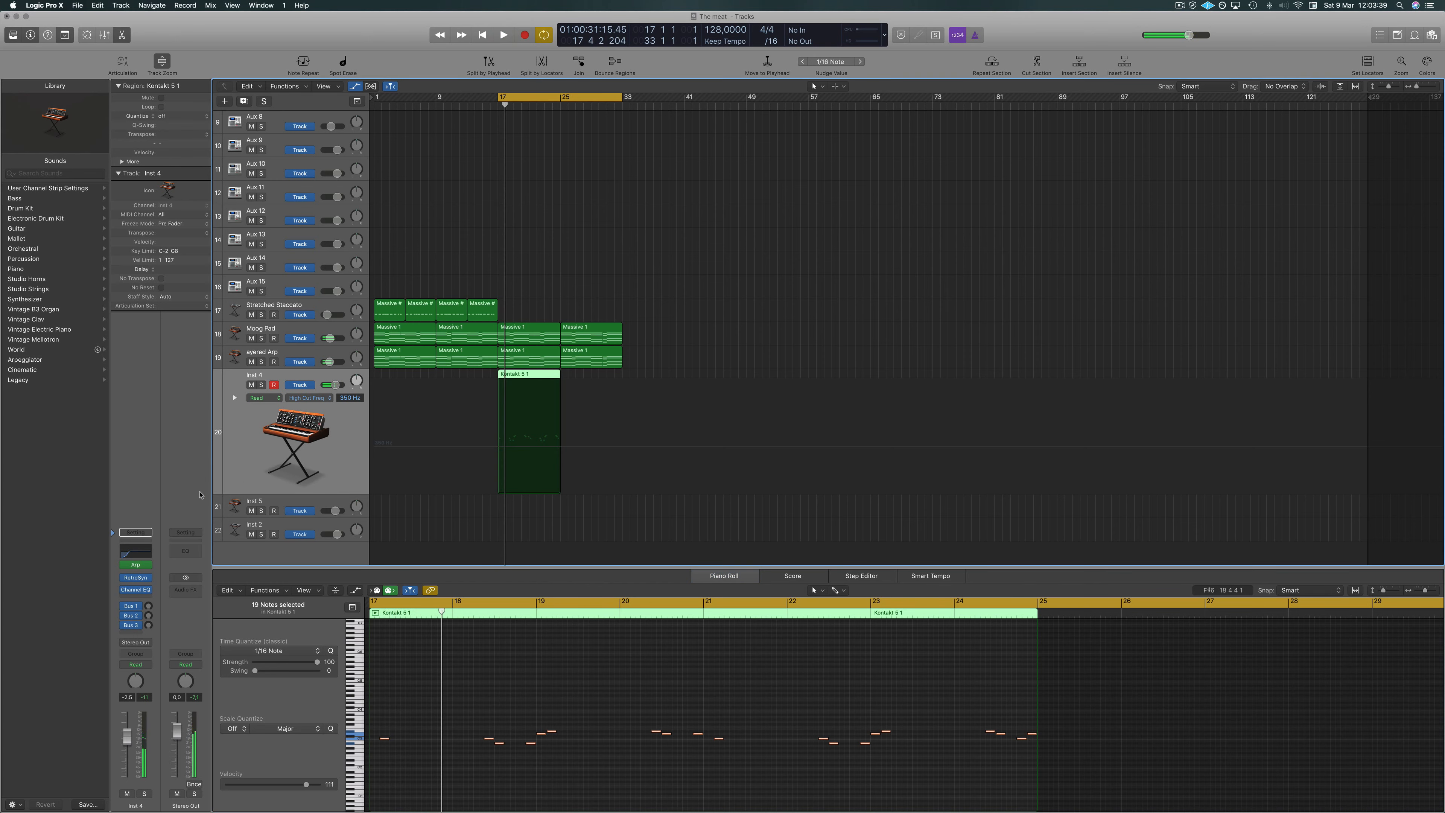
key(space)
mouse_move(123, 567)
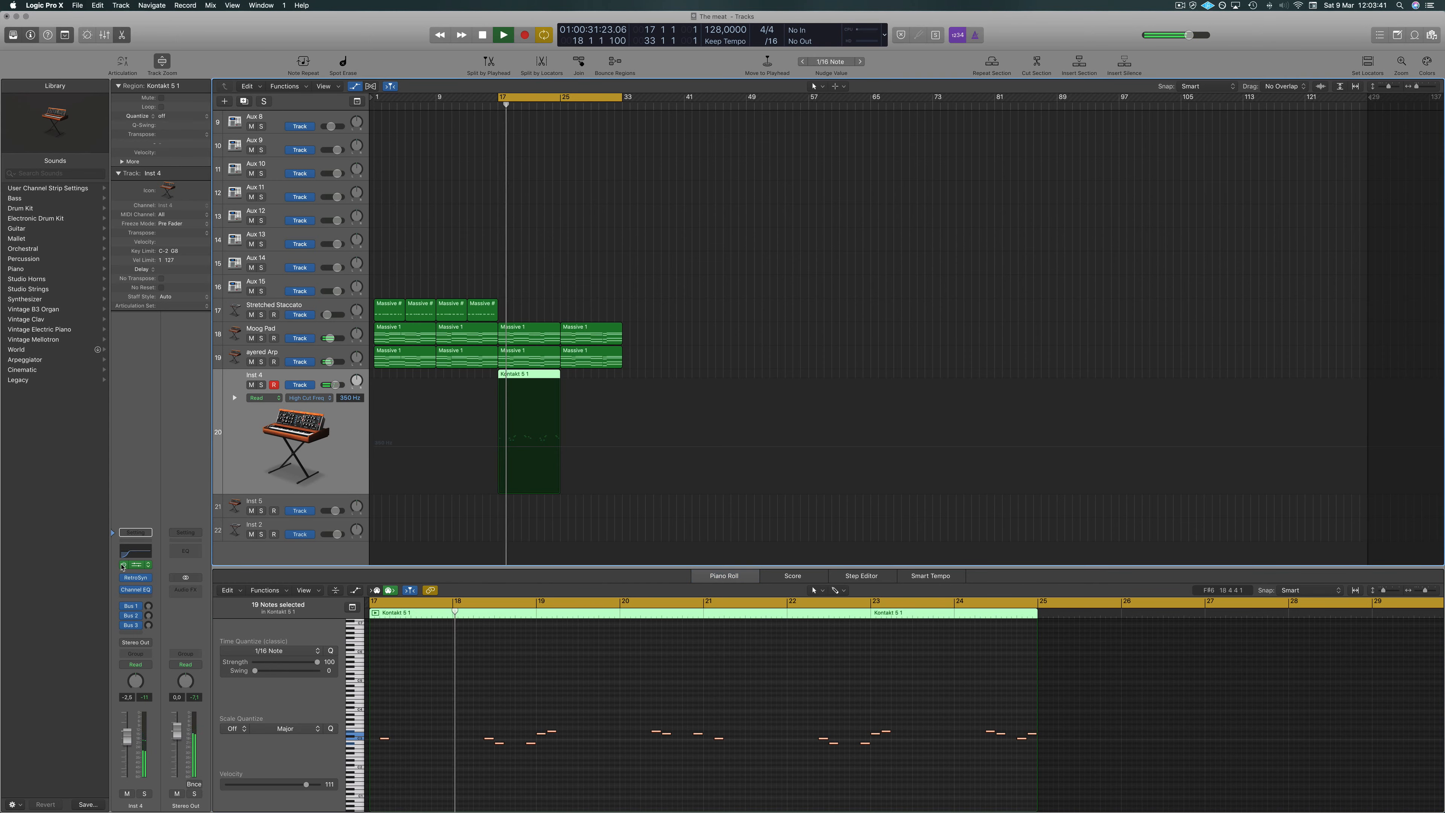
key(space)
key(space)
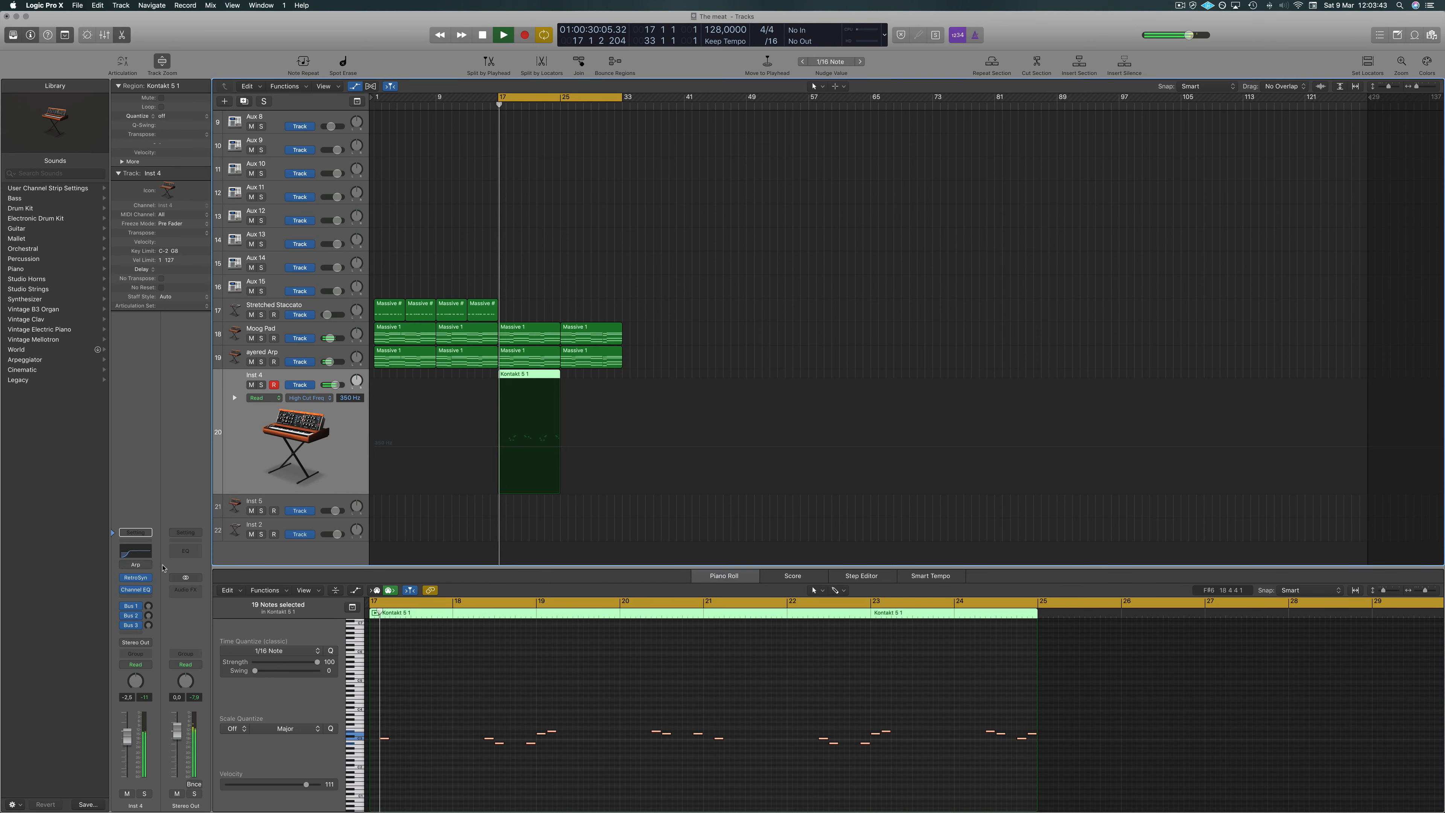
drag(141, 733, 129, 773)
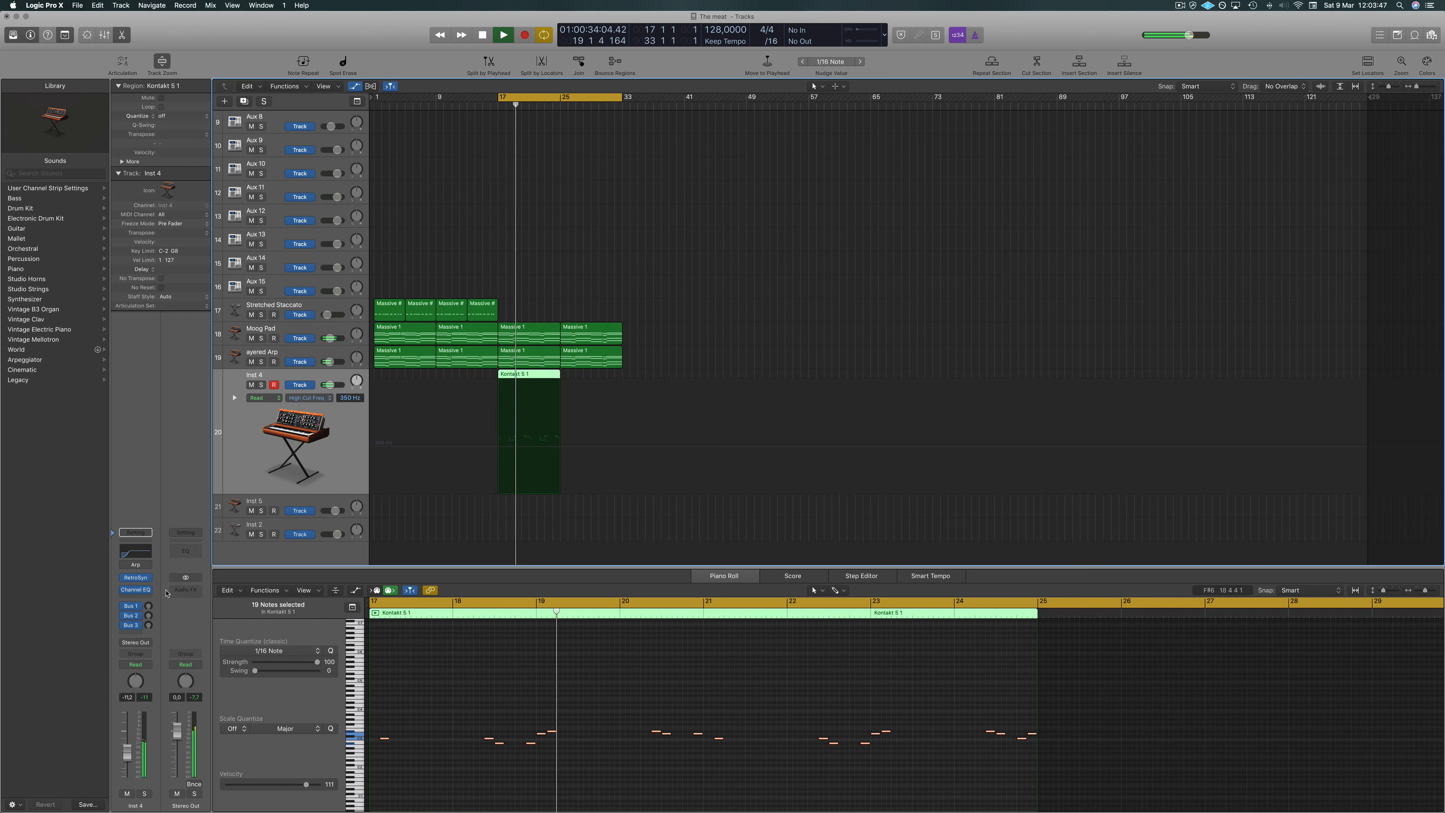
Open the track's Retro Synth, move its window aside and switch to the Antimatter Synth preset.
click(142, 578)
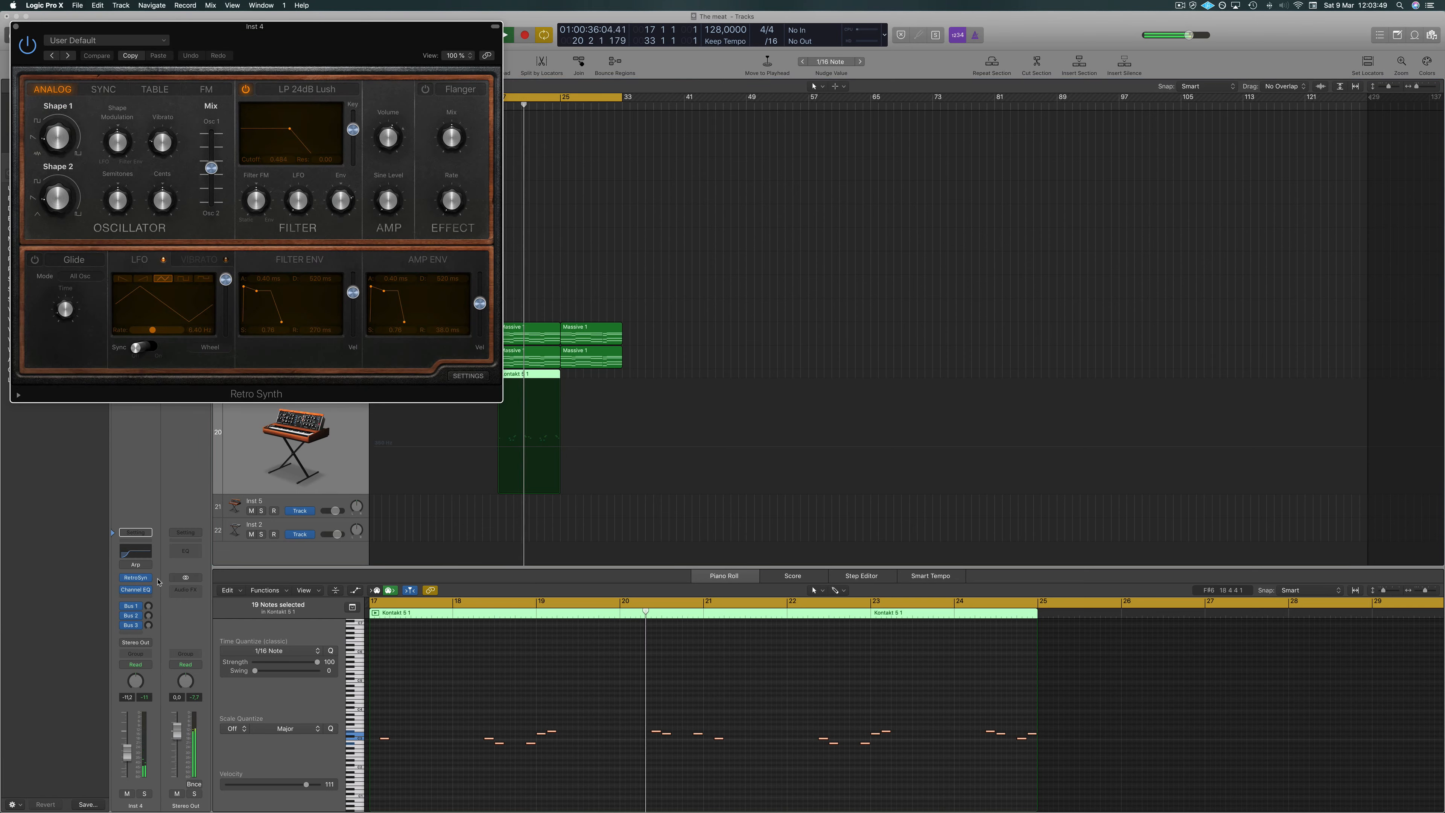
drag(220, 43, 844, 118)
key(space)
key(])
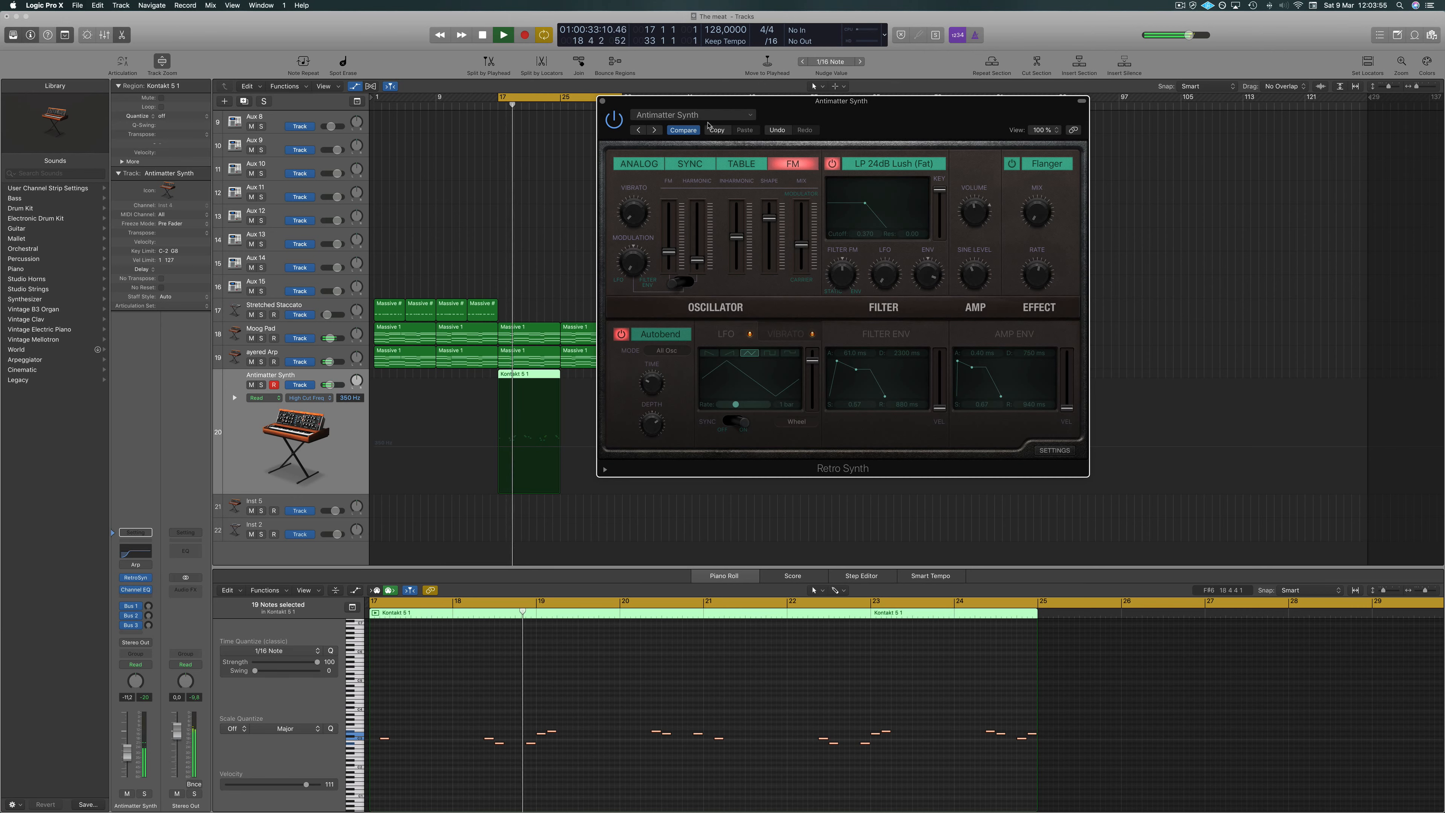
click(707, 115)
mouse_move(705, 310)
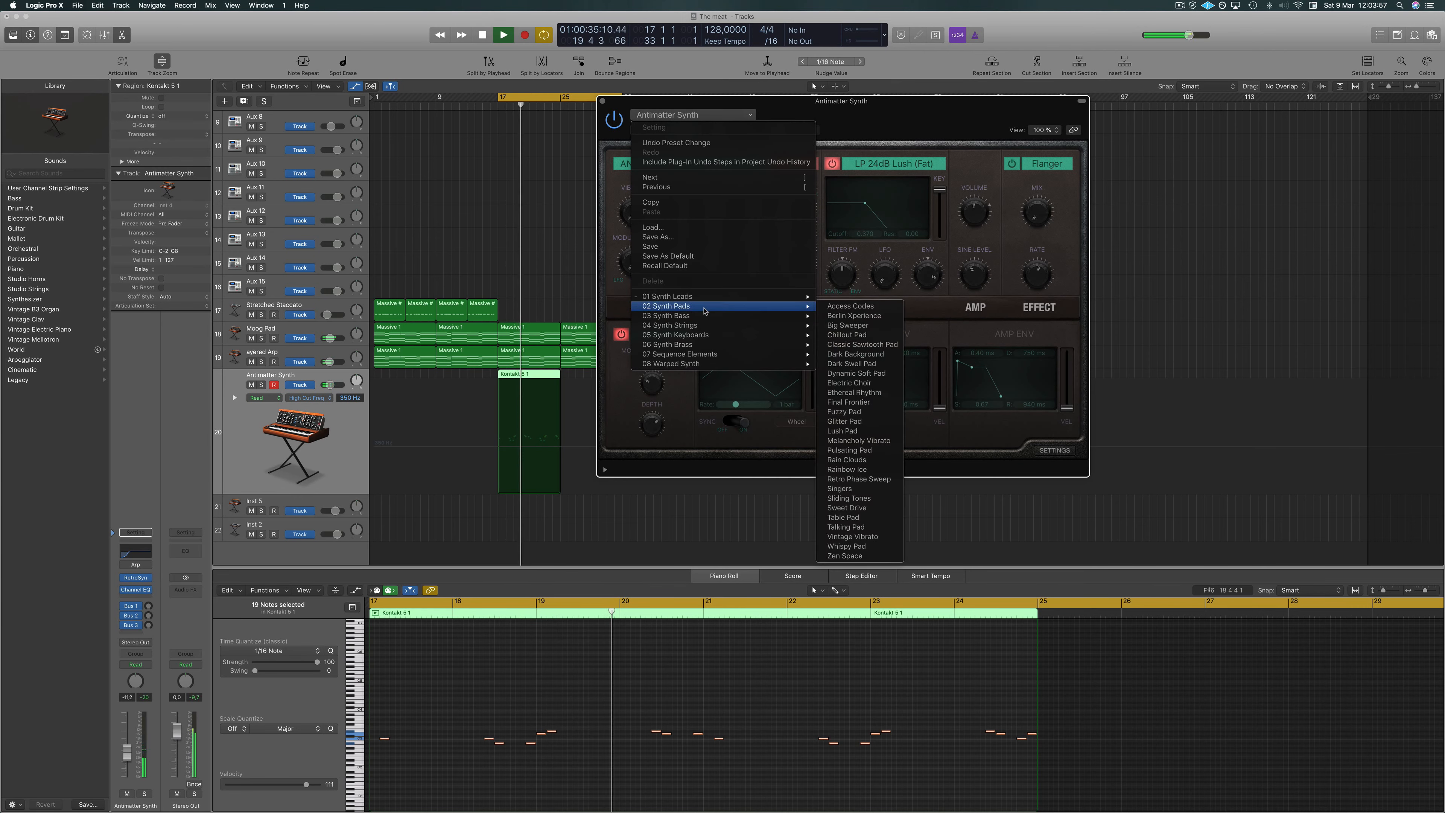
click(840, 109)
Audition Retro Synth presets one after another, from Big Syncer through Growl Baby, while the part plays.
click(656, 130)
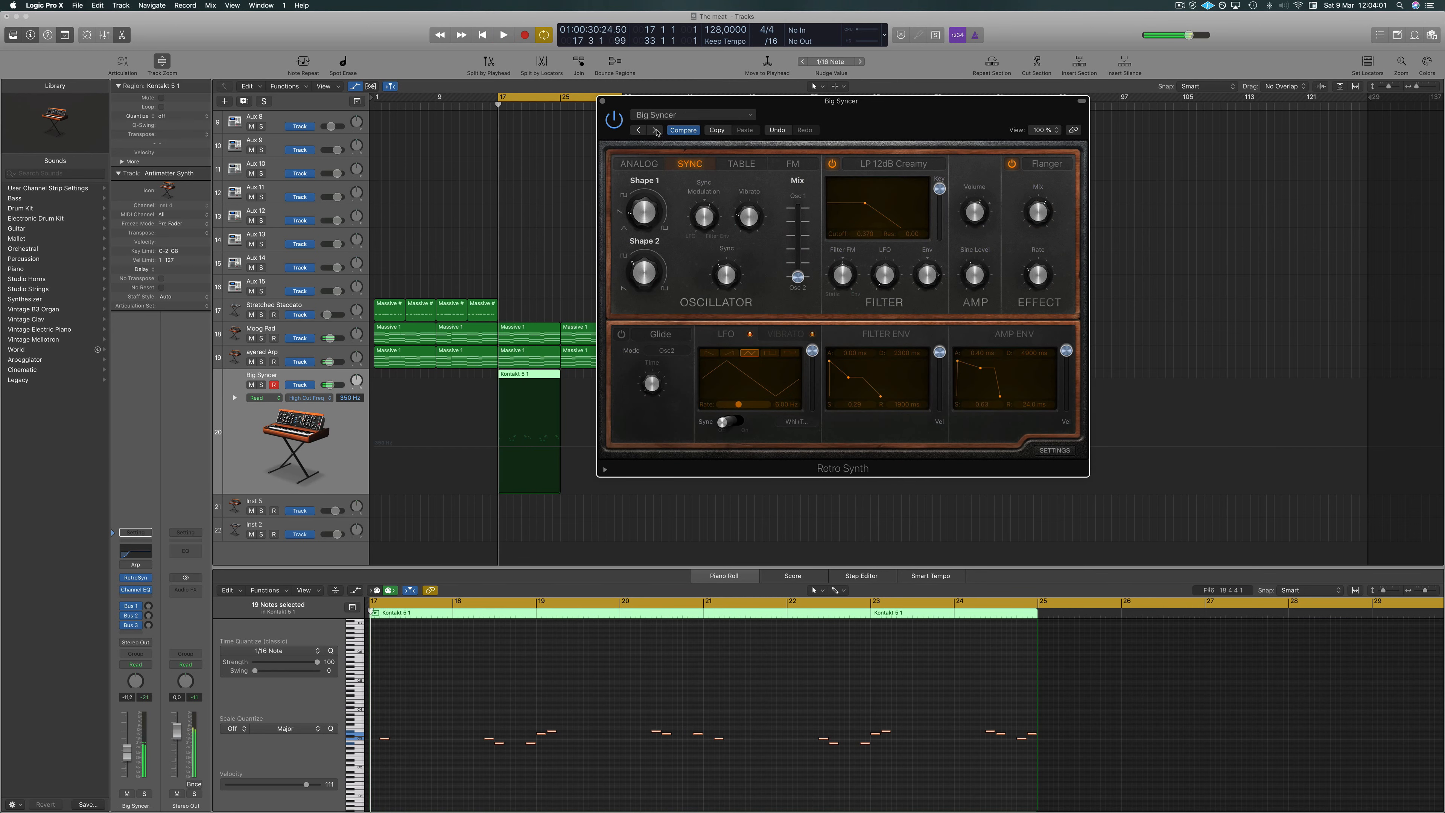
click(656, 130)
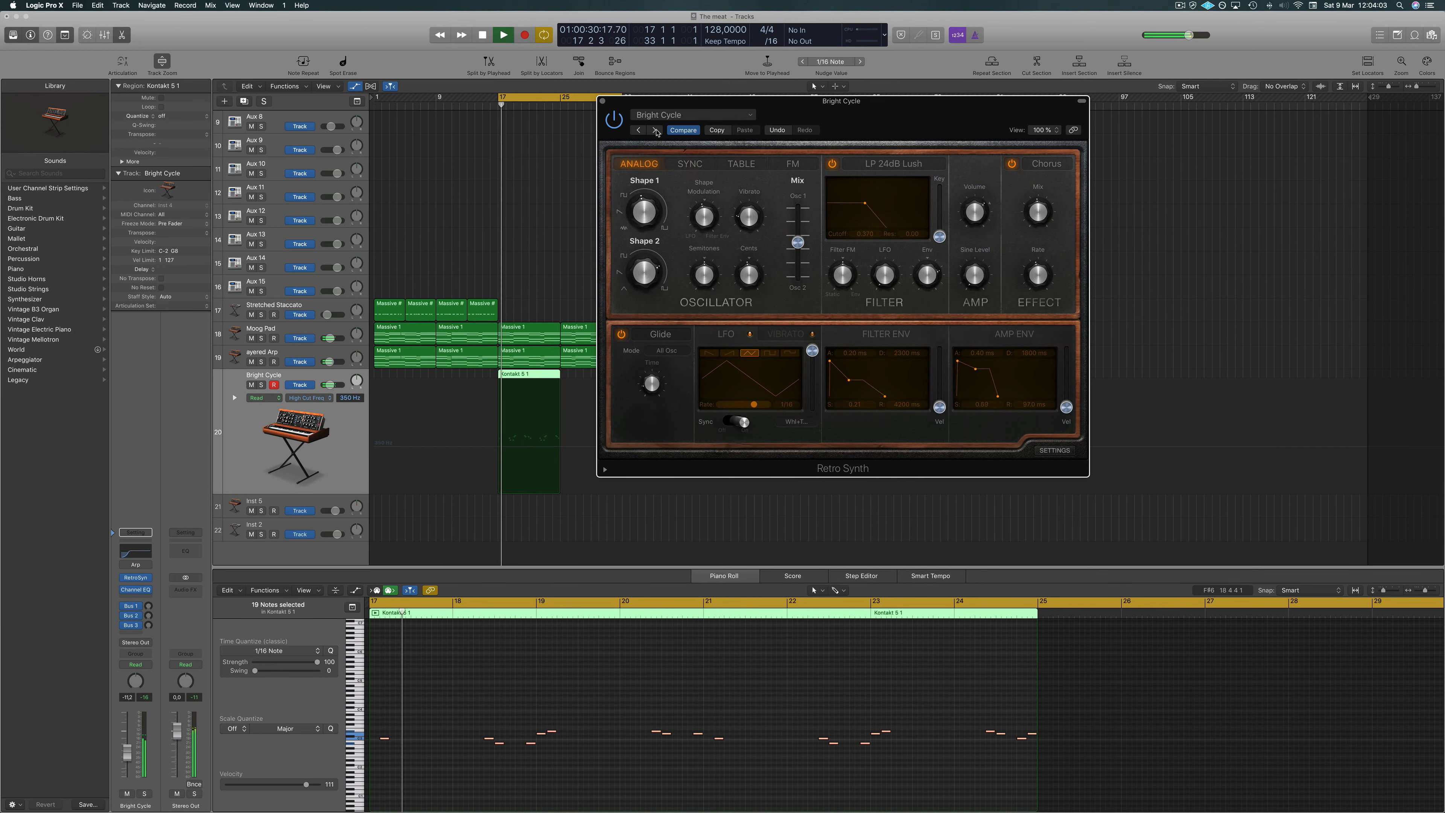
click(656, 130)
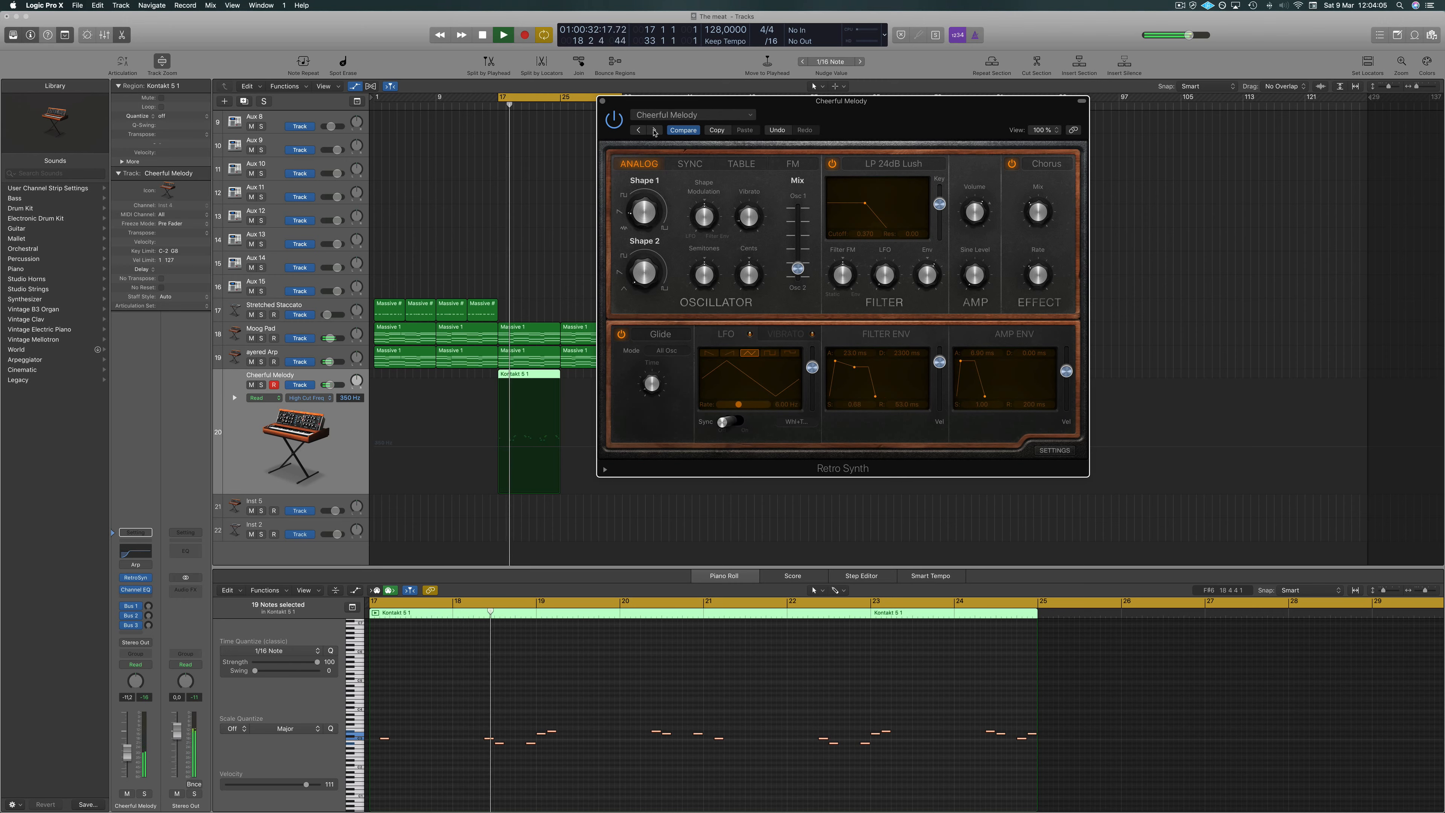
click(656, 130)
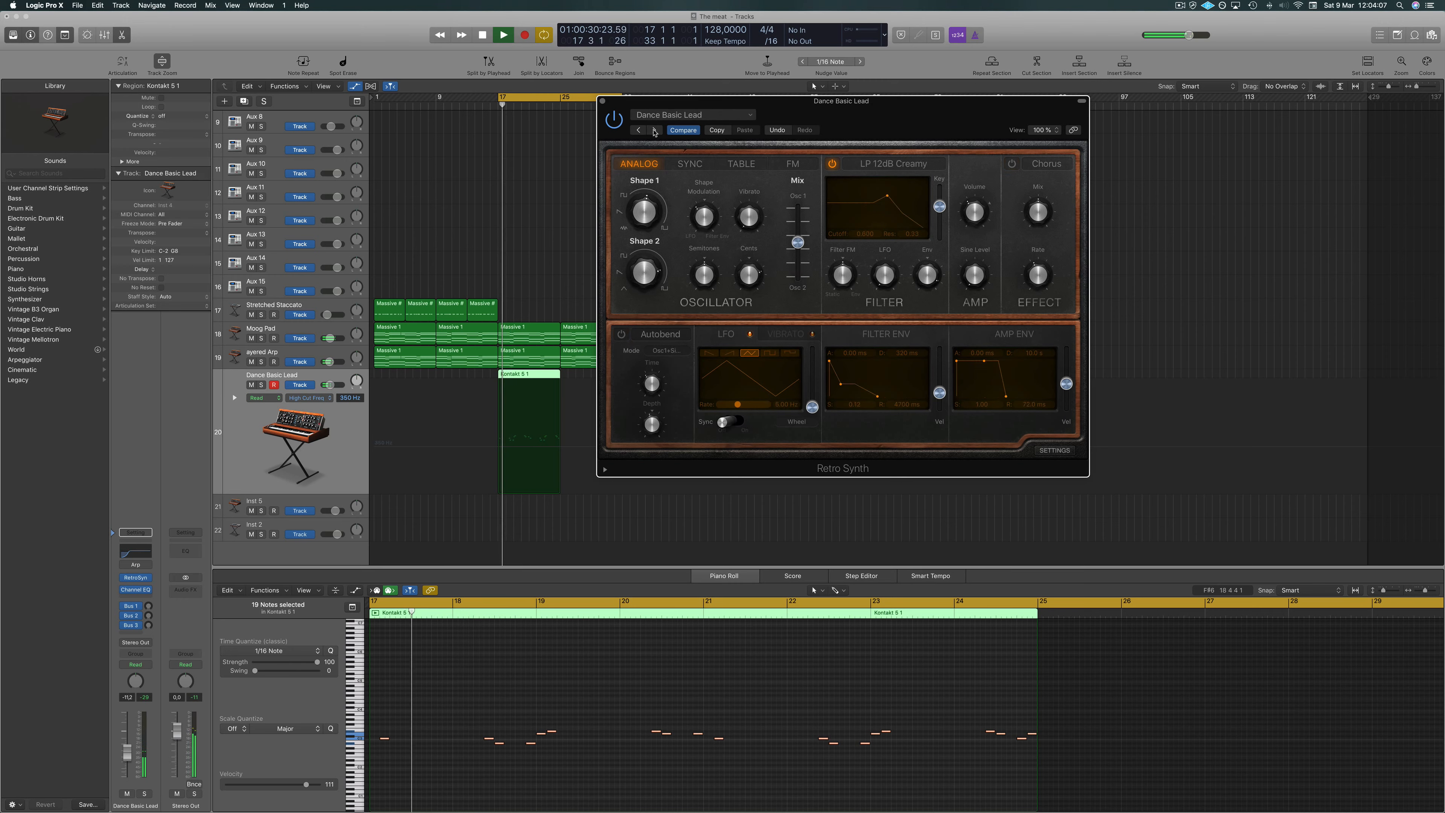
click(665, 120)
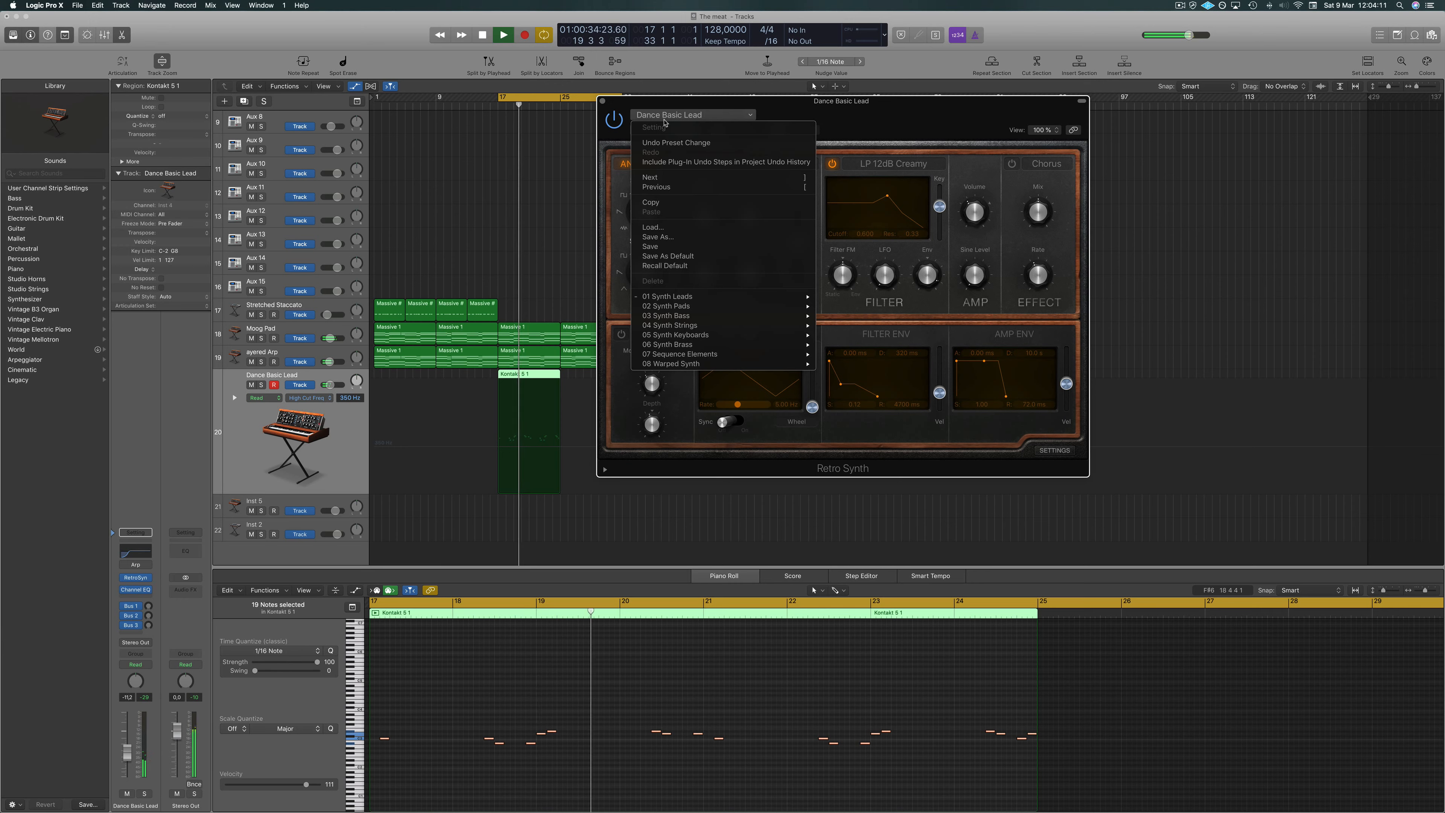
click(693, 116)
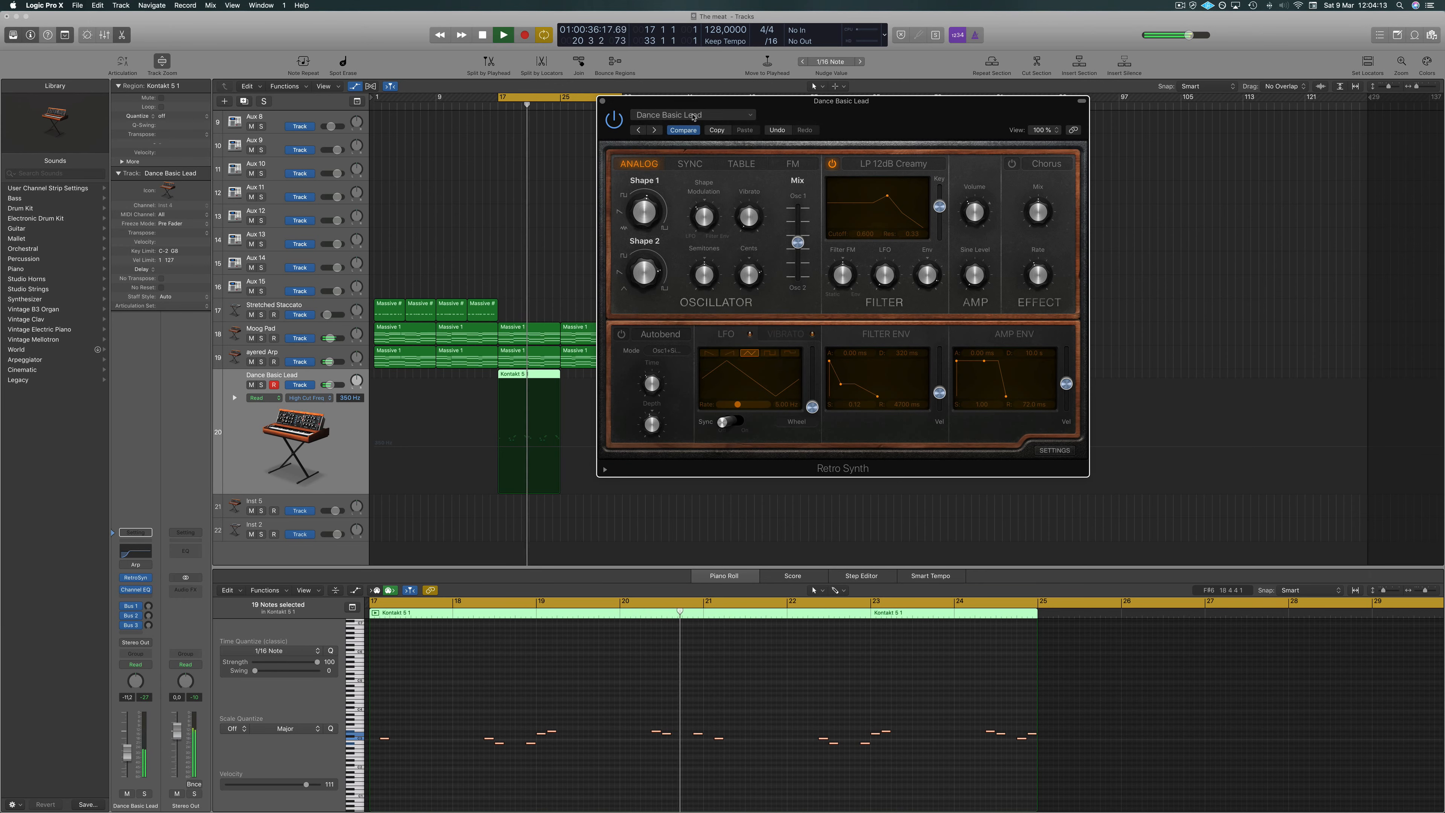
click(655, 131)
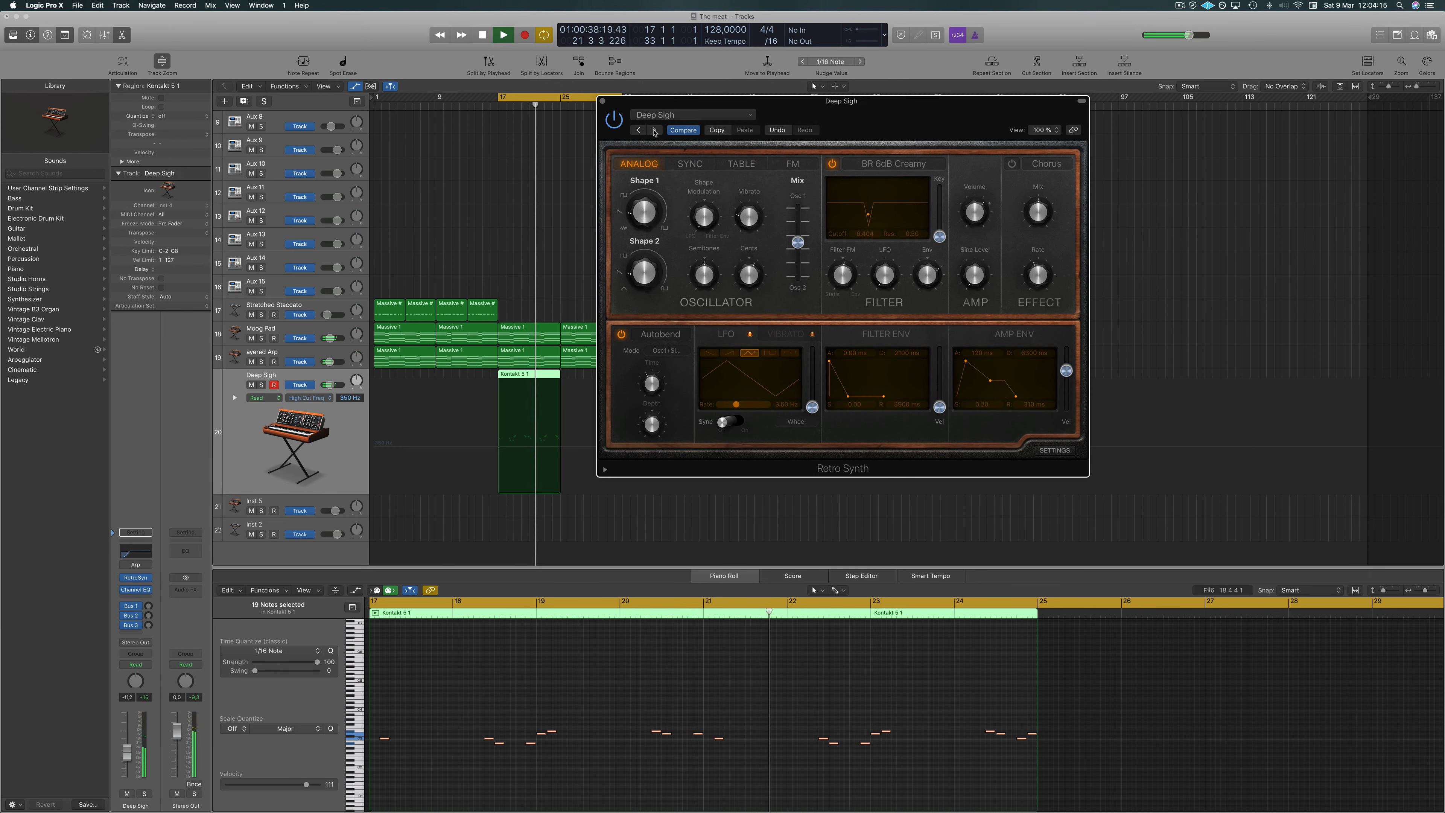
click(655, 131)
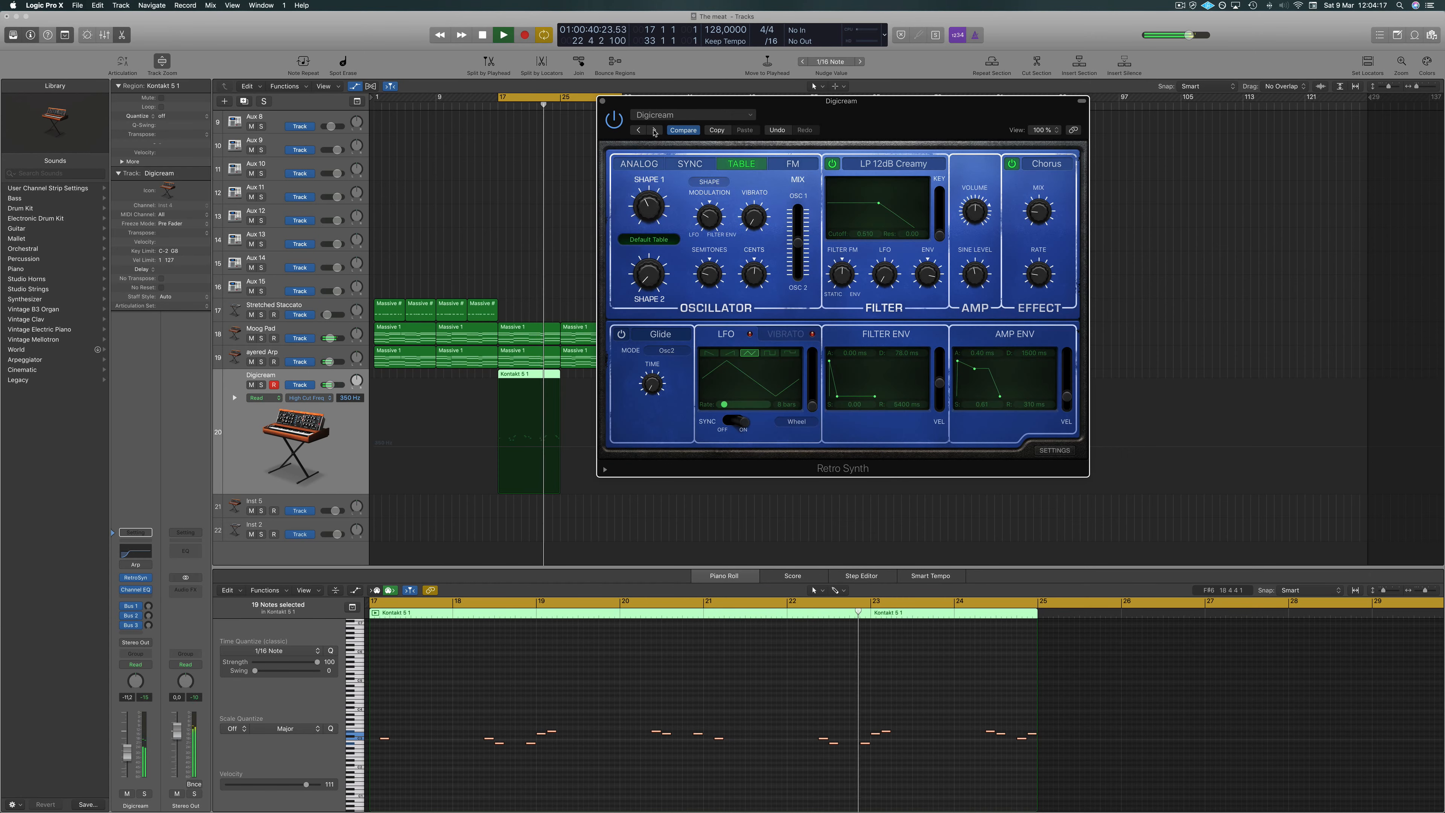
click(655, 130)
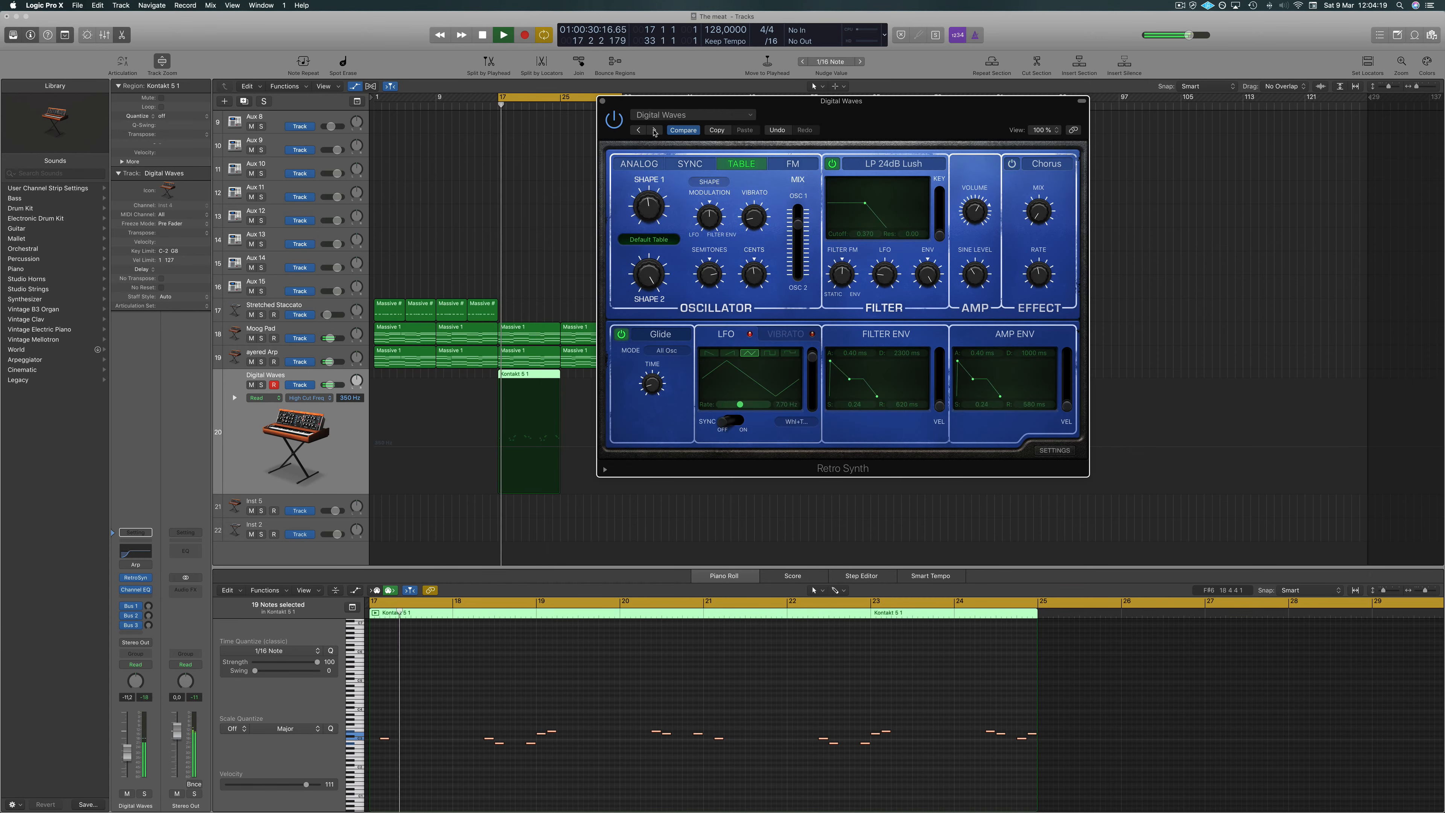
click(655, 130)
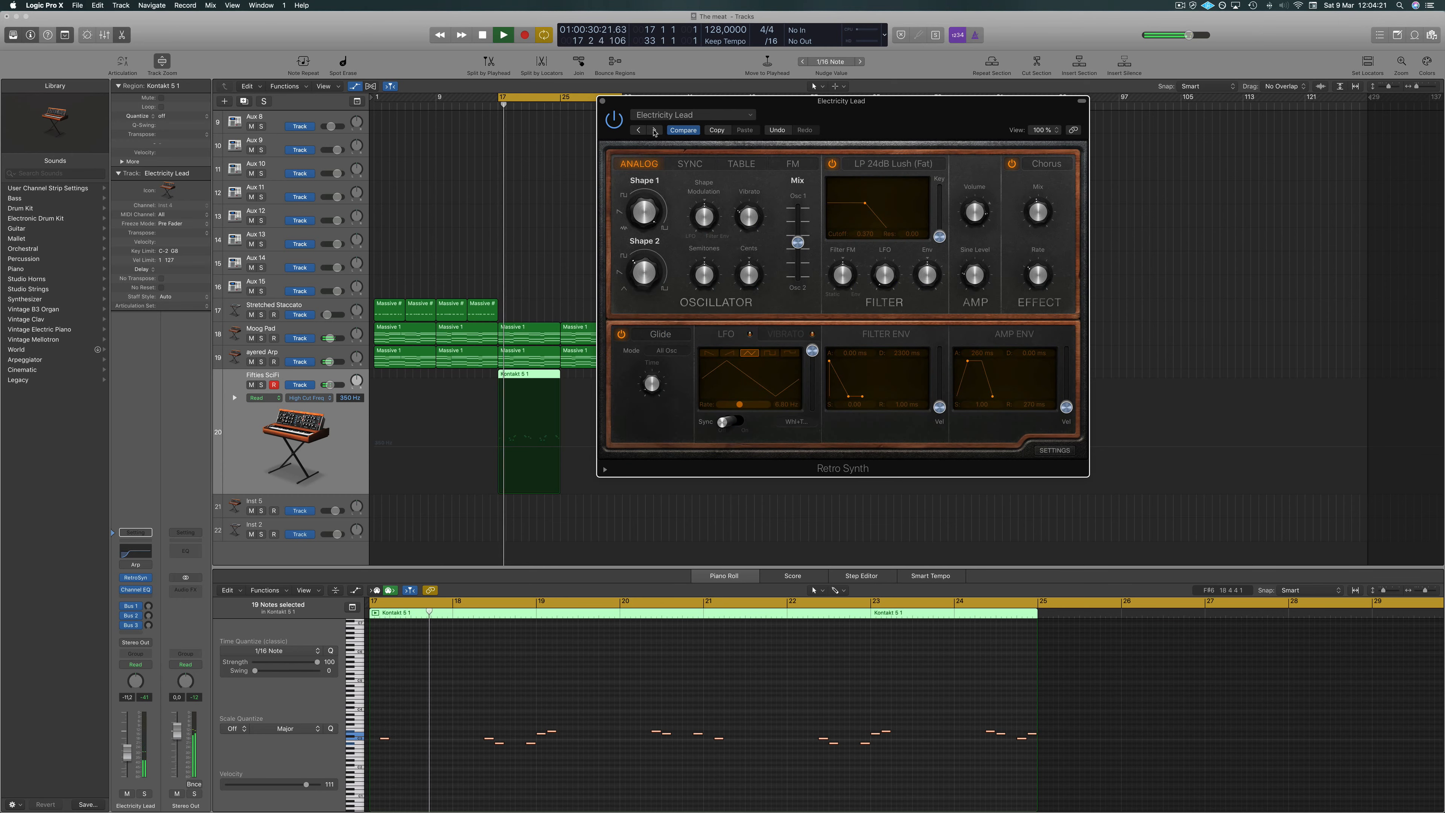
click(655, 130)
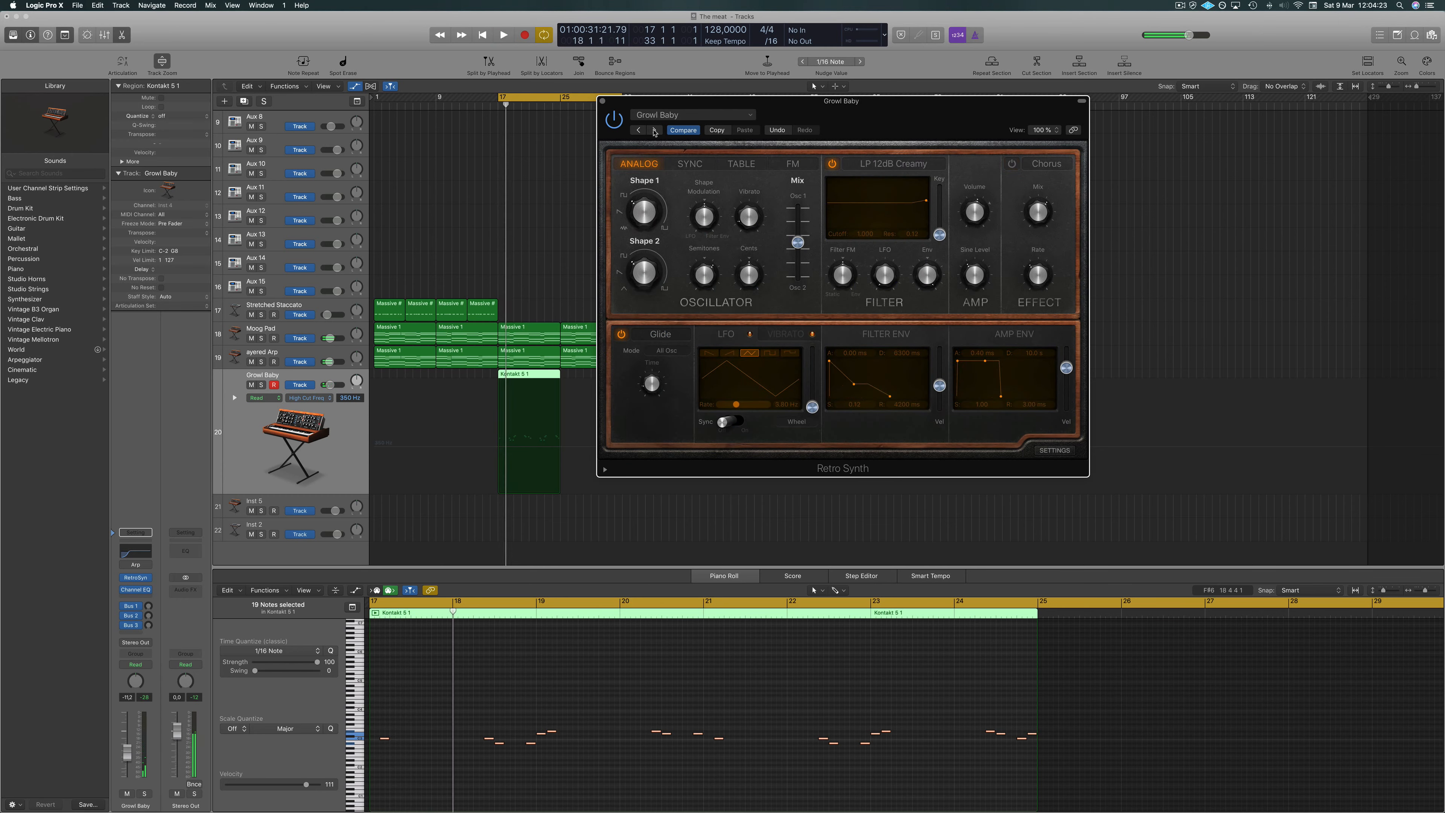
Continue stepping through presets past Hyper Lead, settle on Simple Analog Lead and reposition the synth window.
key(space)
click(654, 131)
key(space)
key(space)
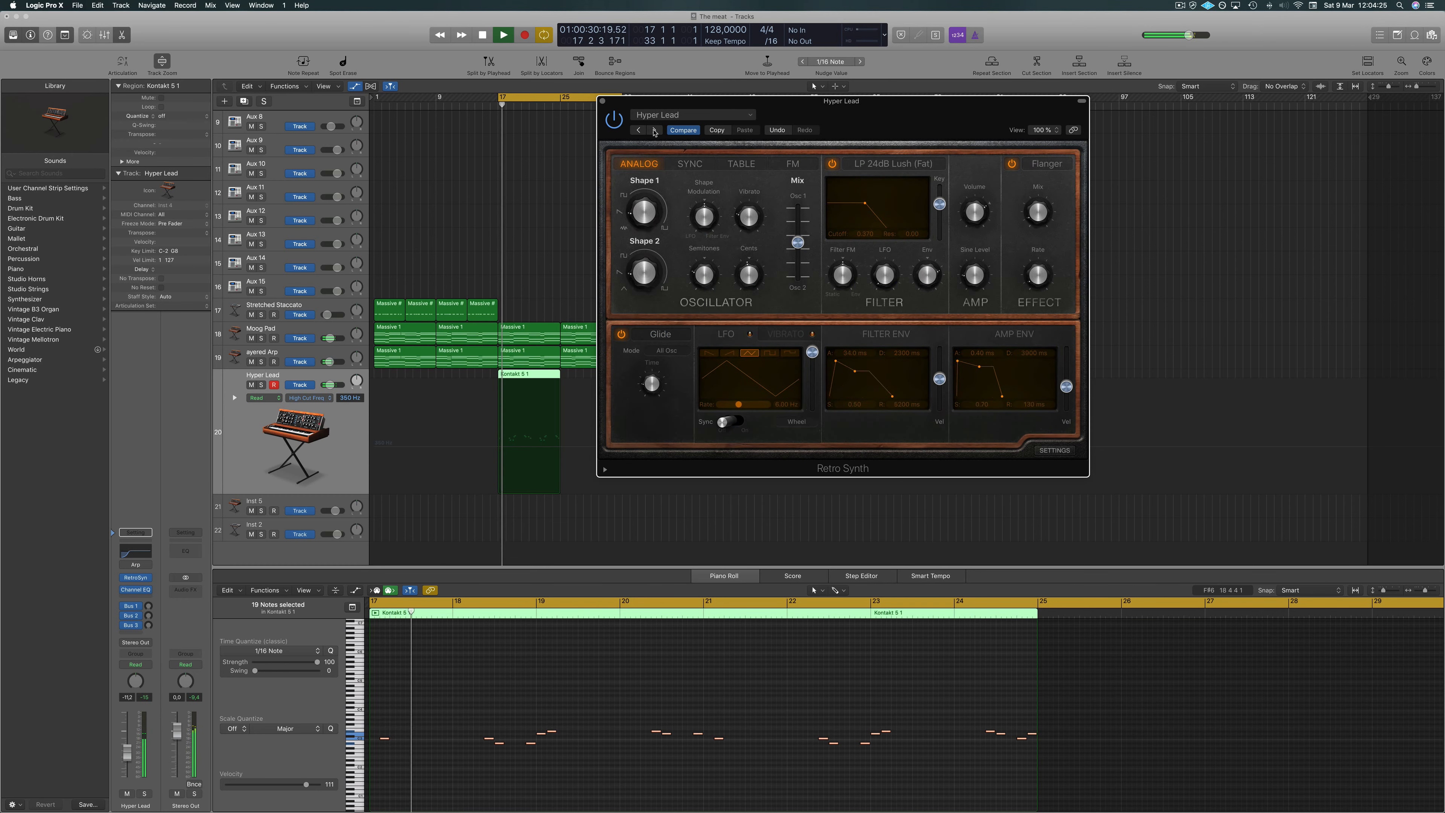
click(654, 130)
key(space)
key(space)
click(654, 131)
key(space)
key(space)
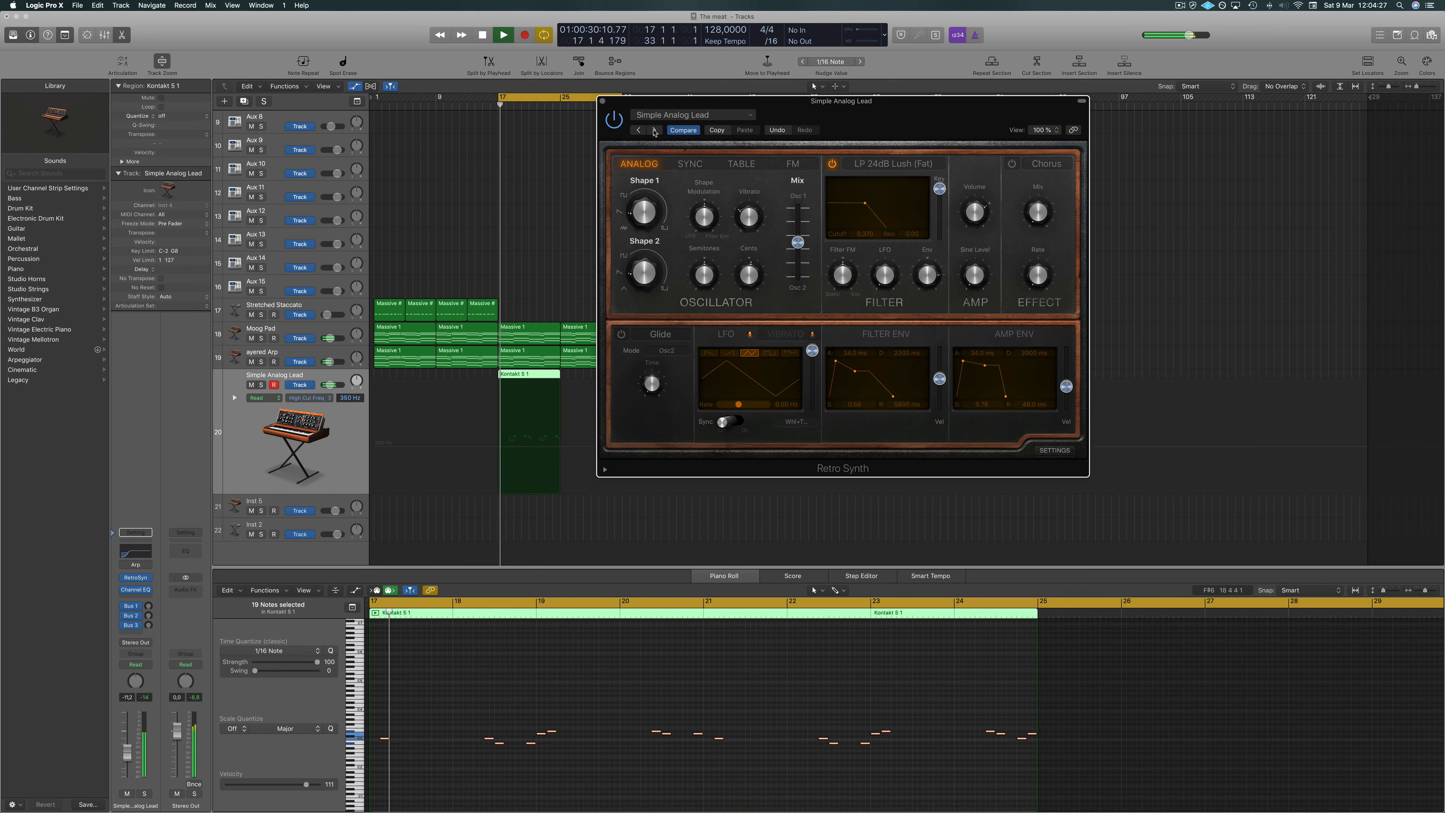
drag(761, 103, 800, 96)
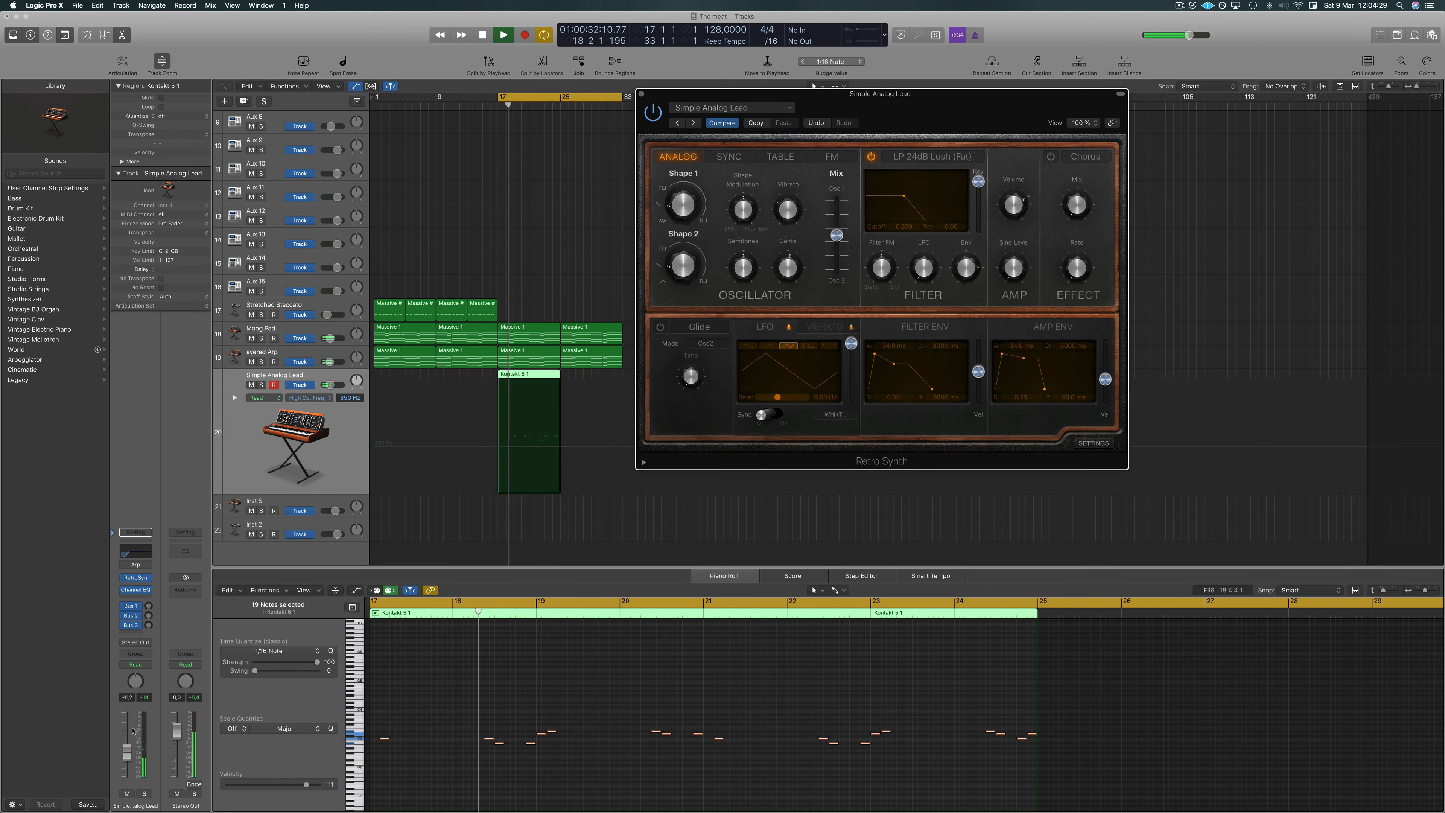
Lower the track's volume slightly and raise its Bus 1 send level.
drag(128, 763, 128, 767)
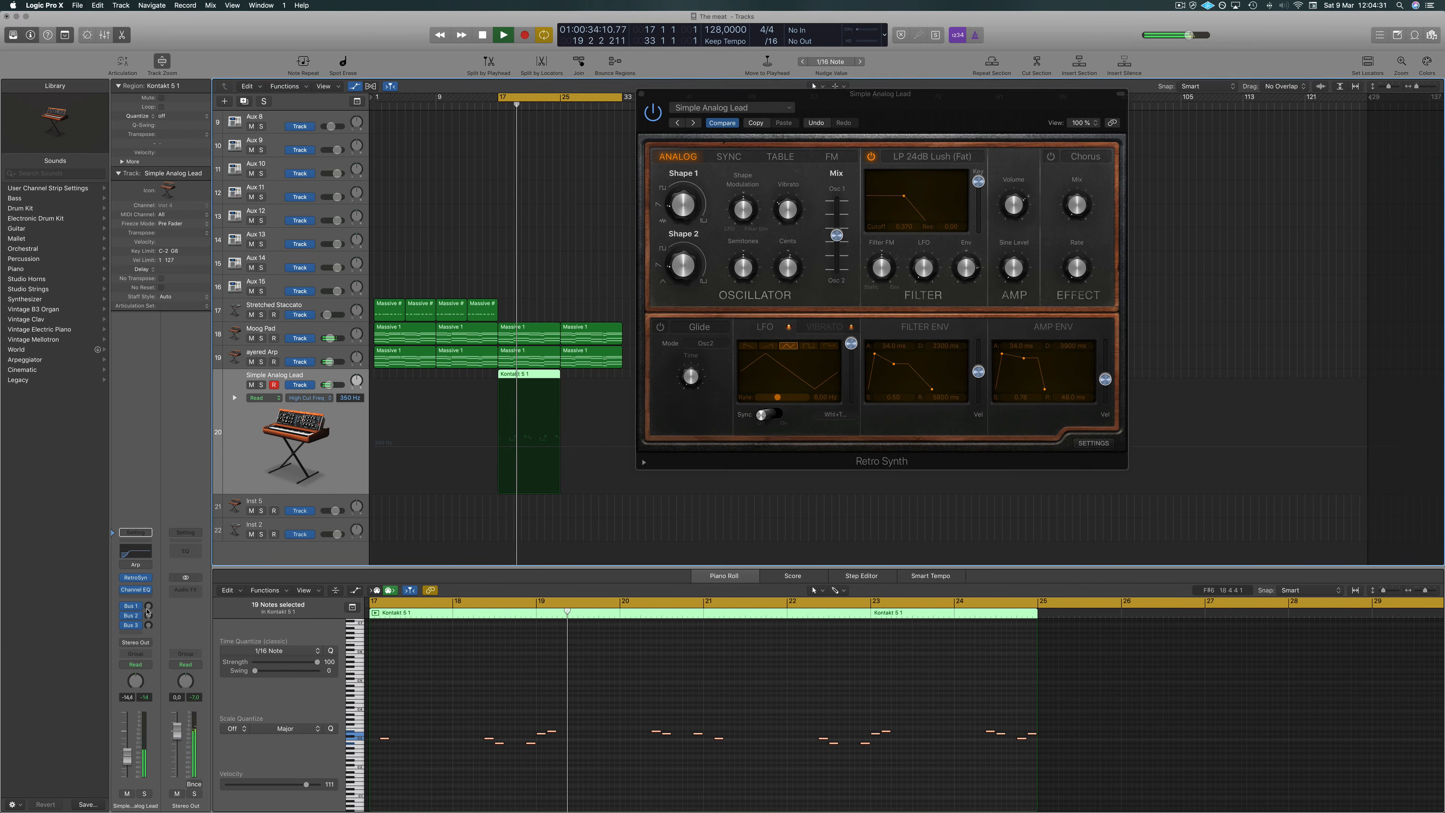
drag(149, 607, 153, 593)
click(149, 626)
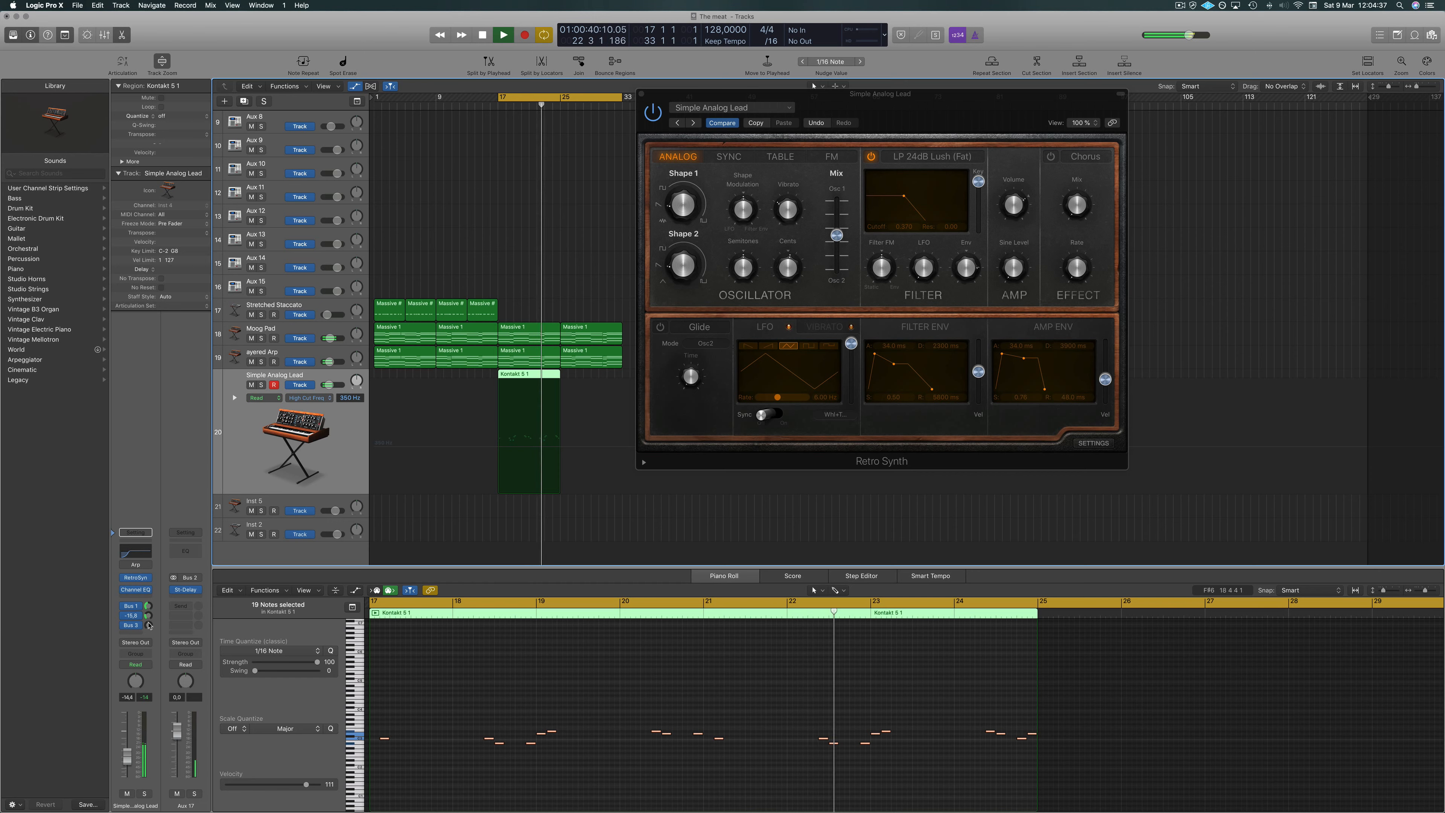
Play back the pluck part while viewing its notes in the Piano Roll.
scroll(458, 696, down, 2)
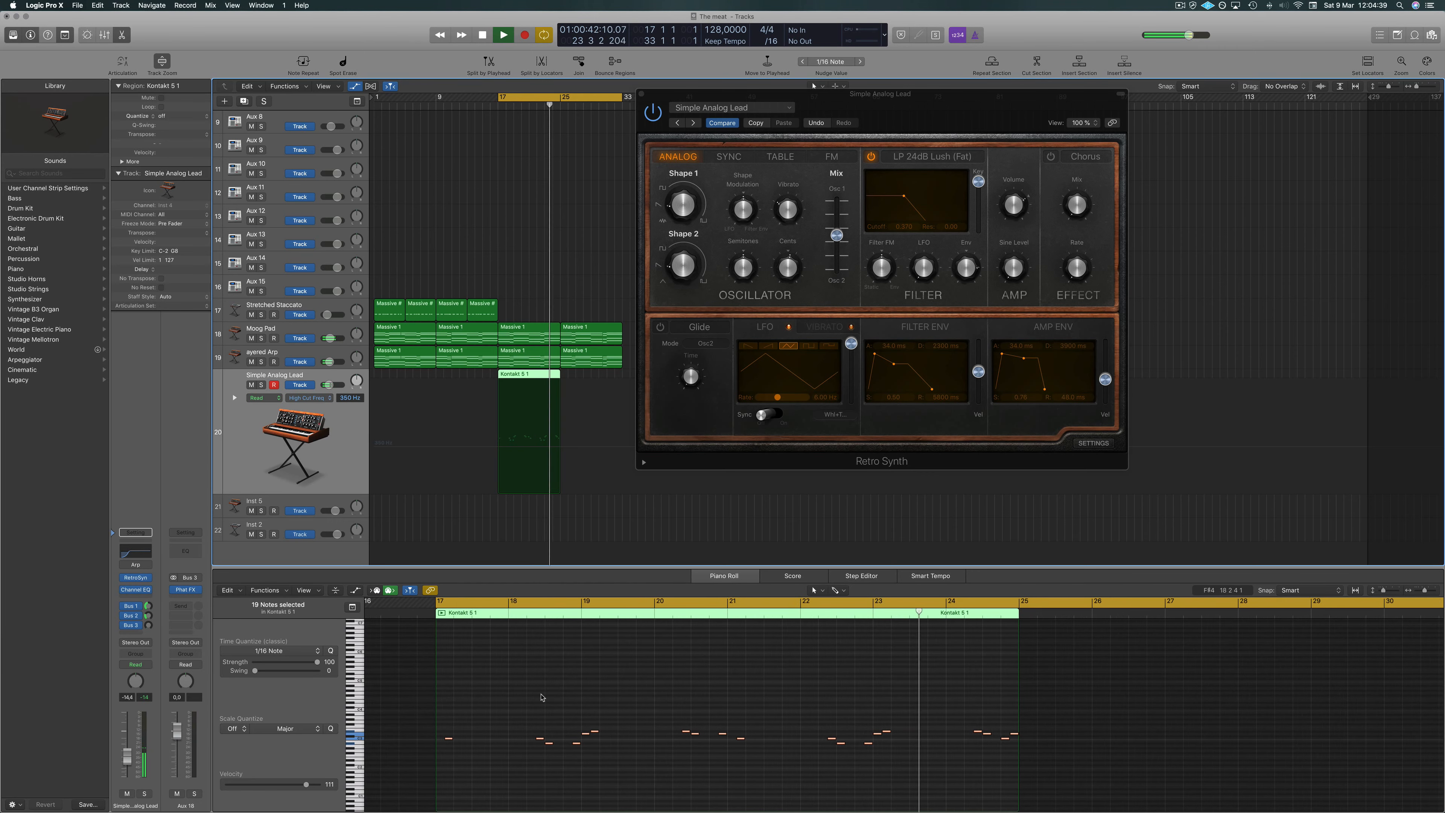
key(space)
click(528, 705)
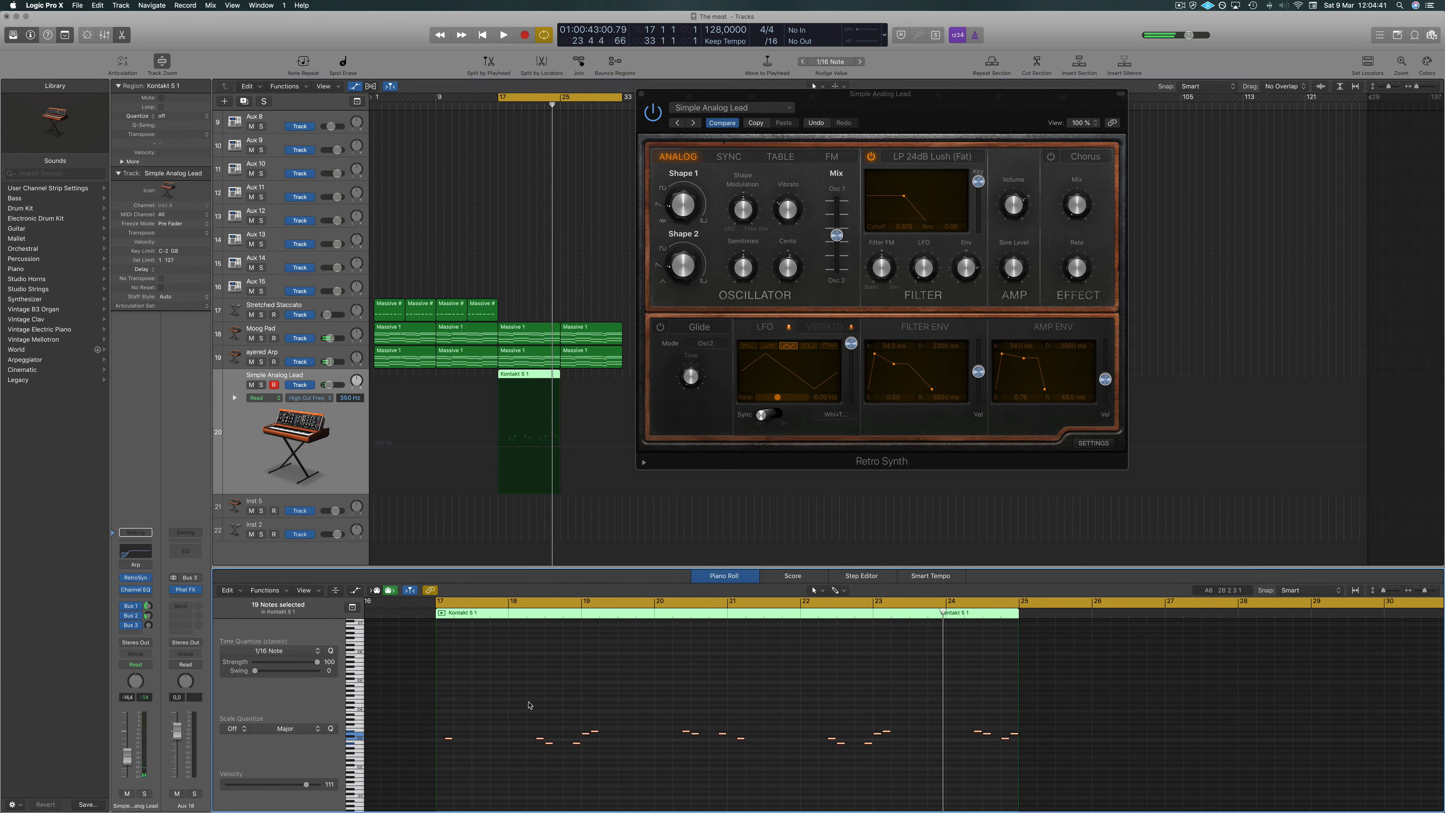
key(space)
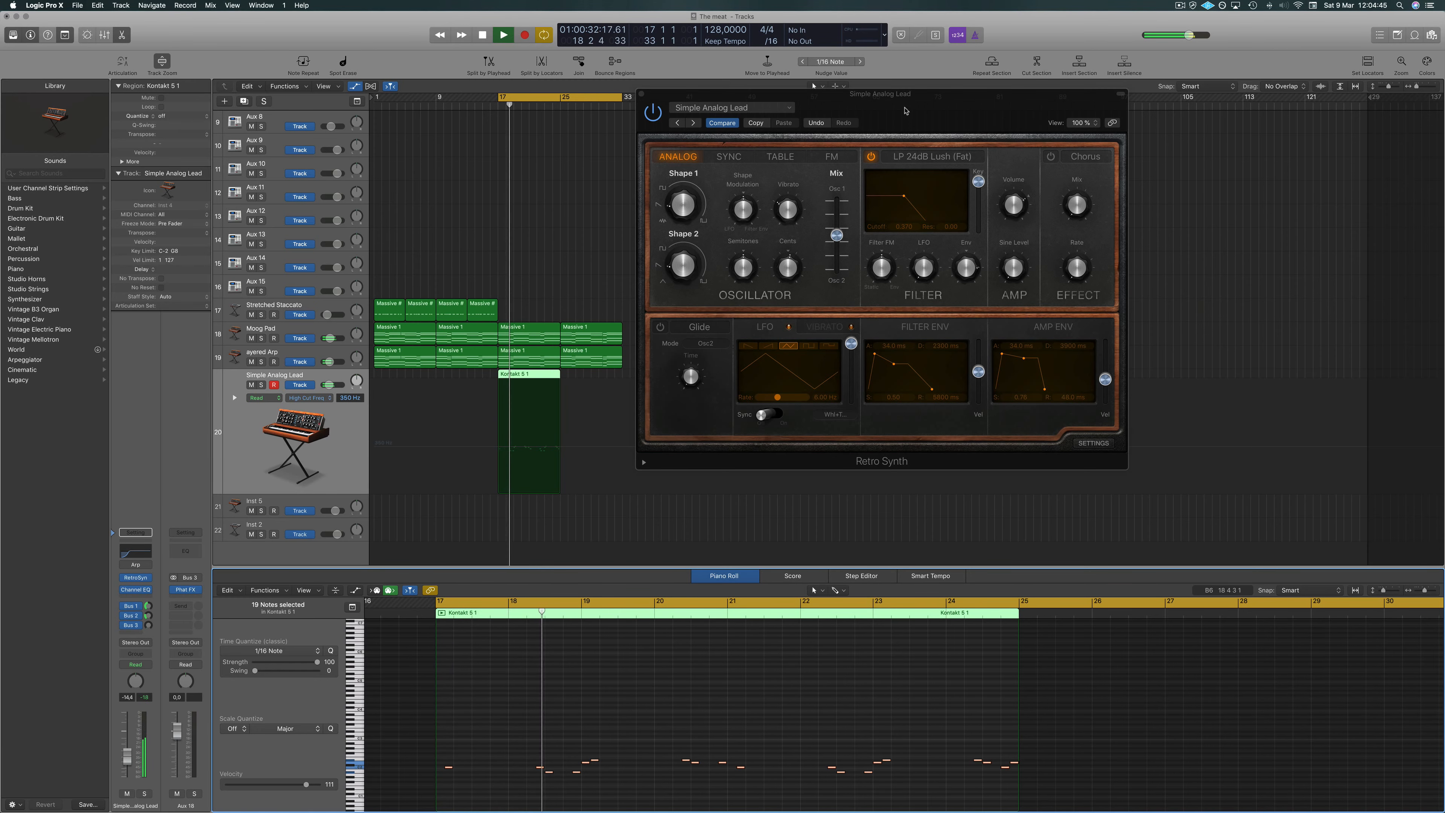
Close the Retro Synth window and extend the Kontakt pluck part with a second region running from bar 25 to bar 33.
drag(898, 110, 842, 178)
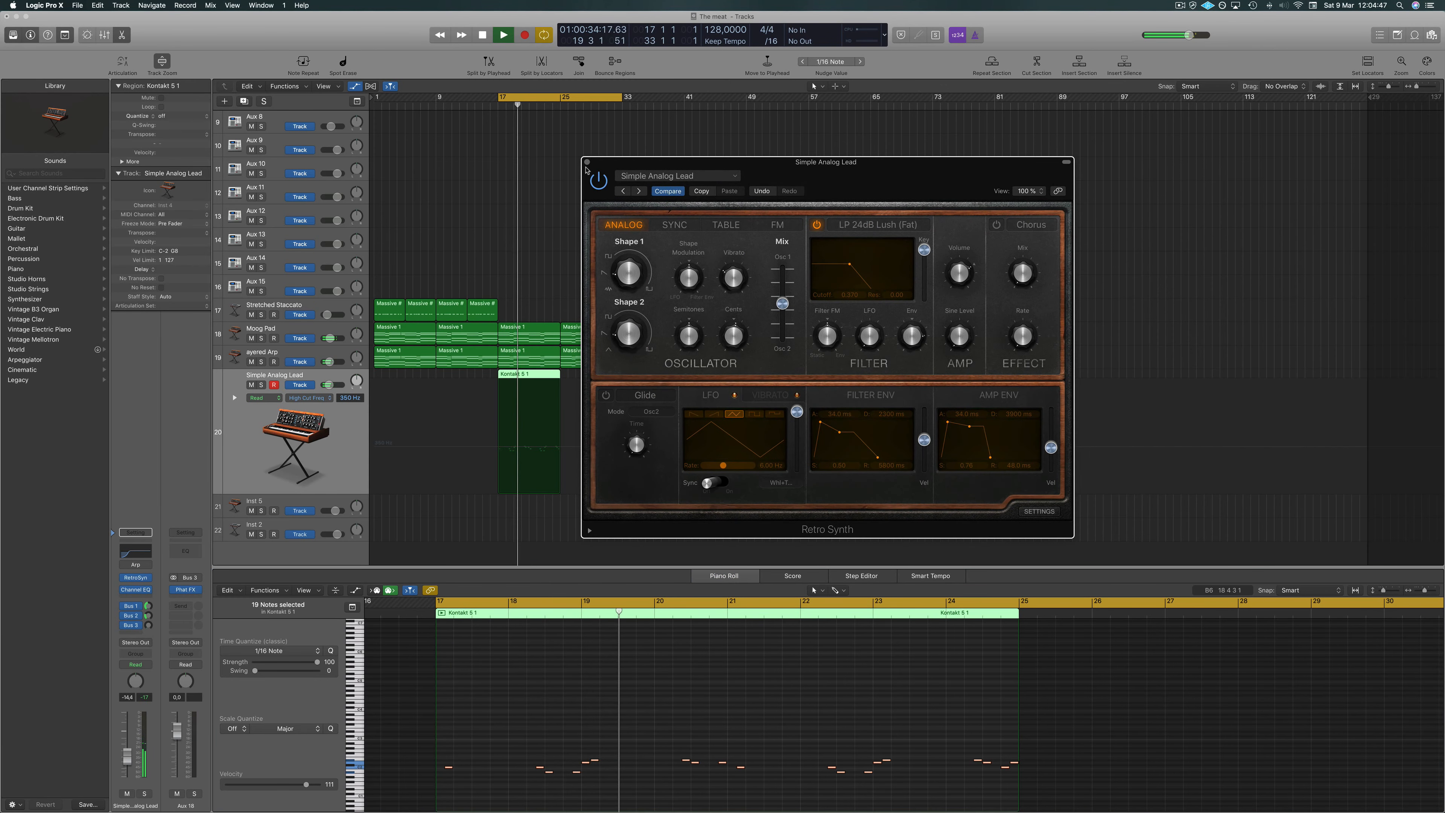
key(super+w)
drag(552, 377, 591, 377)
key(super+Up)
key(super+Up)
key(super+Up)
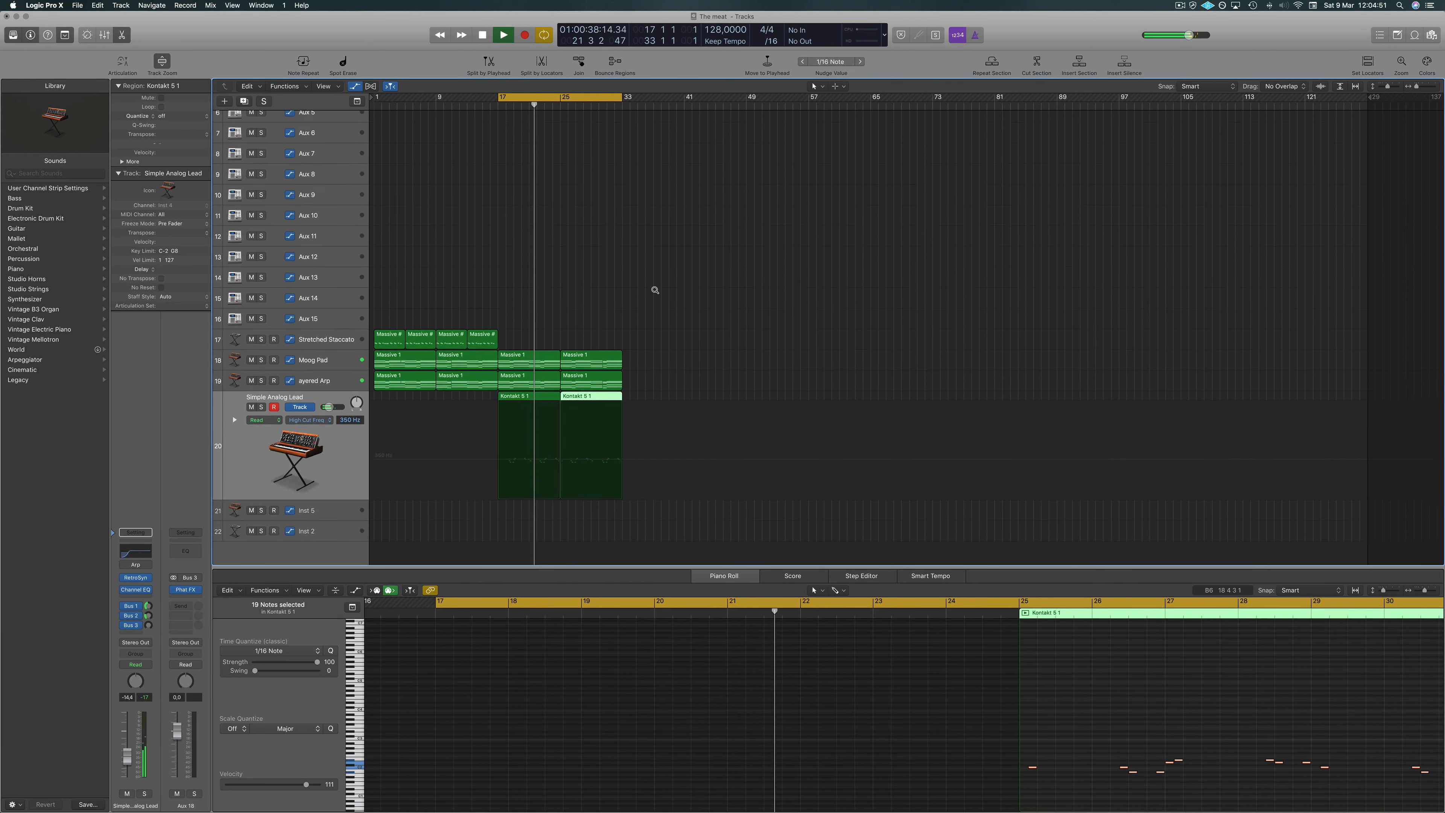
Move the short stray region on the Snare Clap track further right to about bar 55.
click(554, 304)
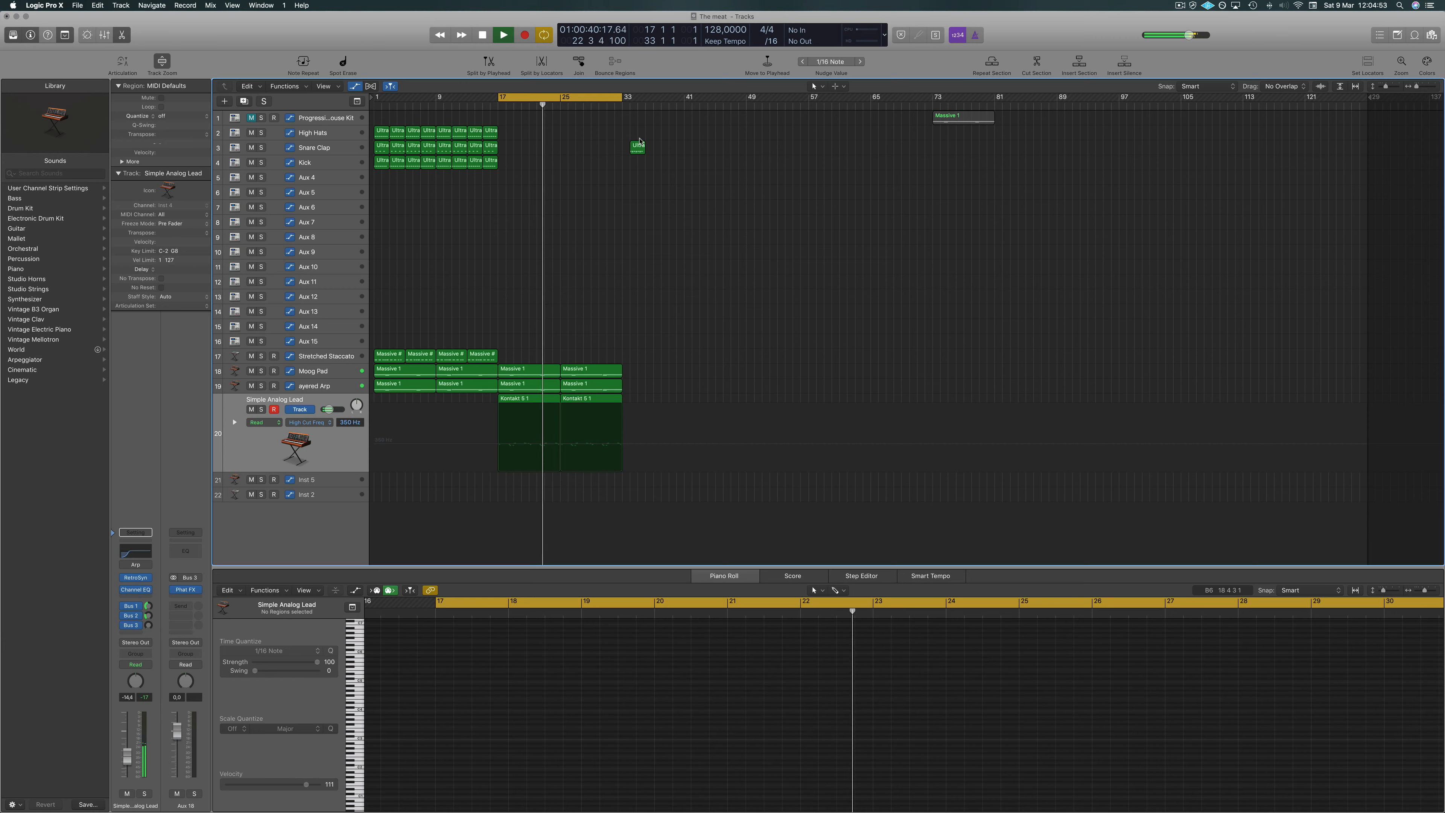
drag(638, 147, 814, 152)
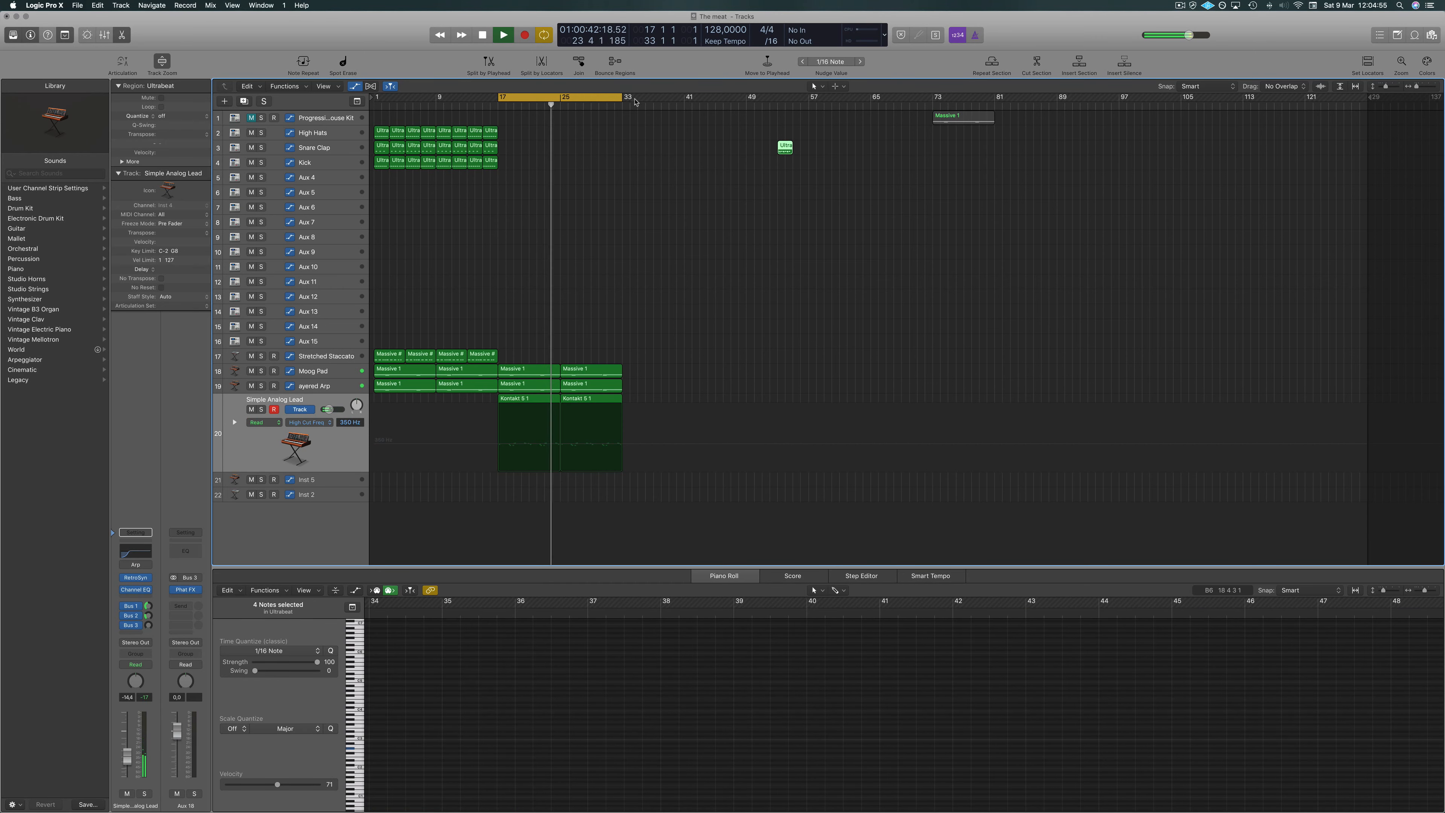
Extend the cycle range so it ends at bar 41.
drag(624, 97, 686, 97)
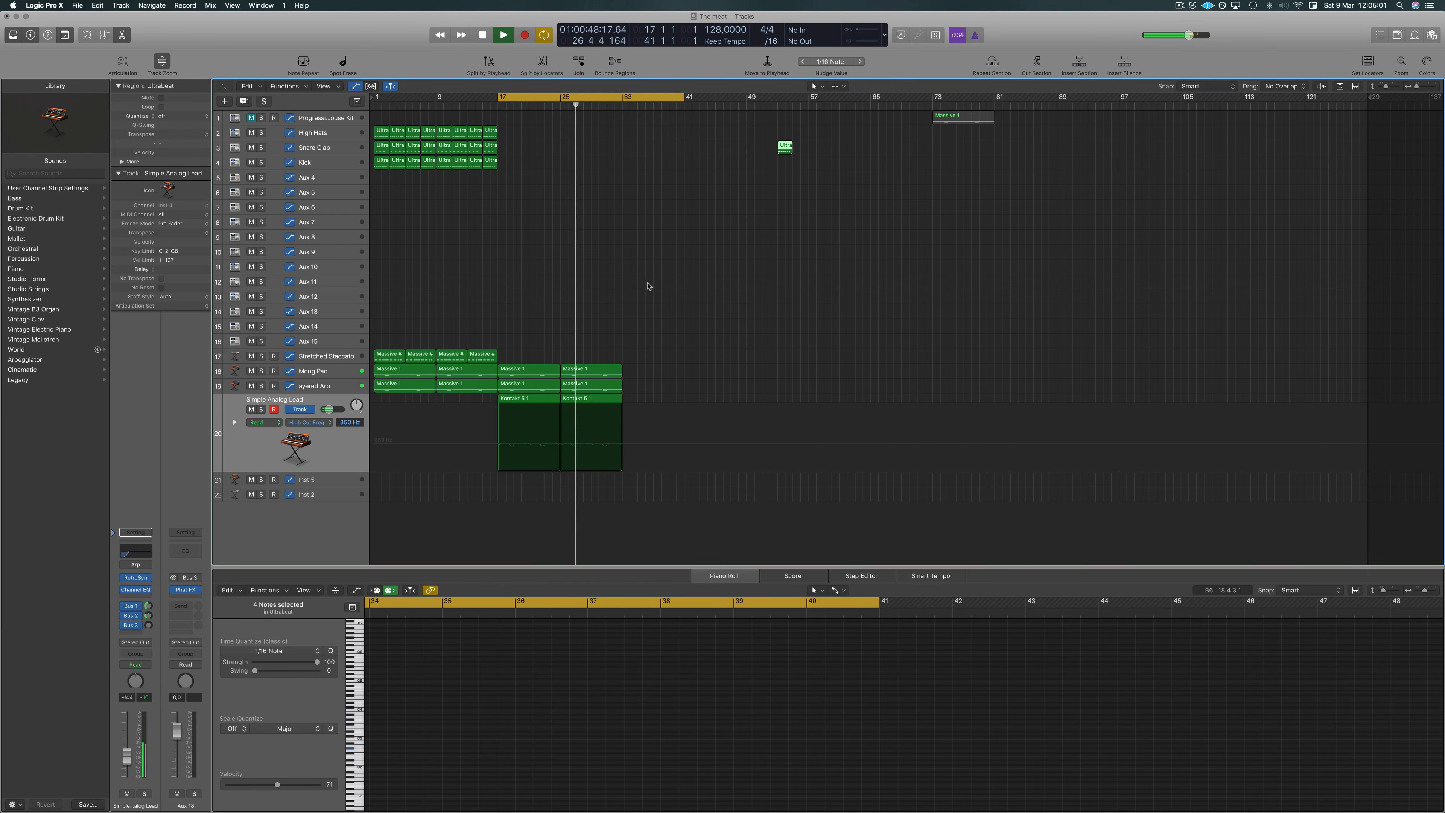
click(655, 308)
Select the drum, staccato, pad and arp regions from bars 1 to 17 and copy them to start at bar 33, then play.
drag(640, 367, 565, 383)
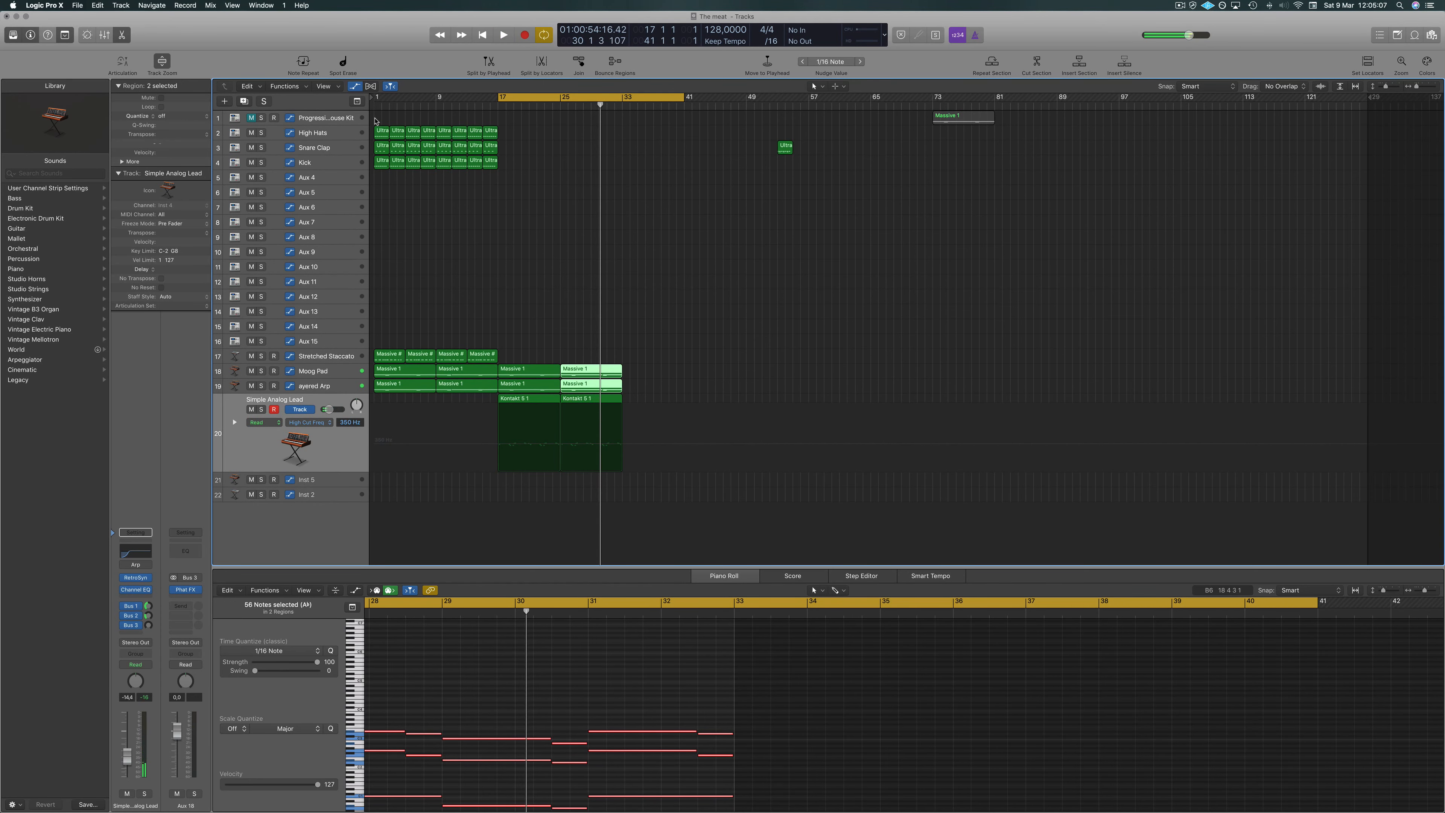
drag(376, 121, 478, 393)
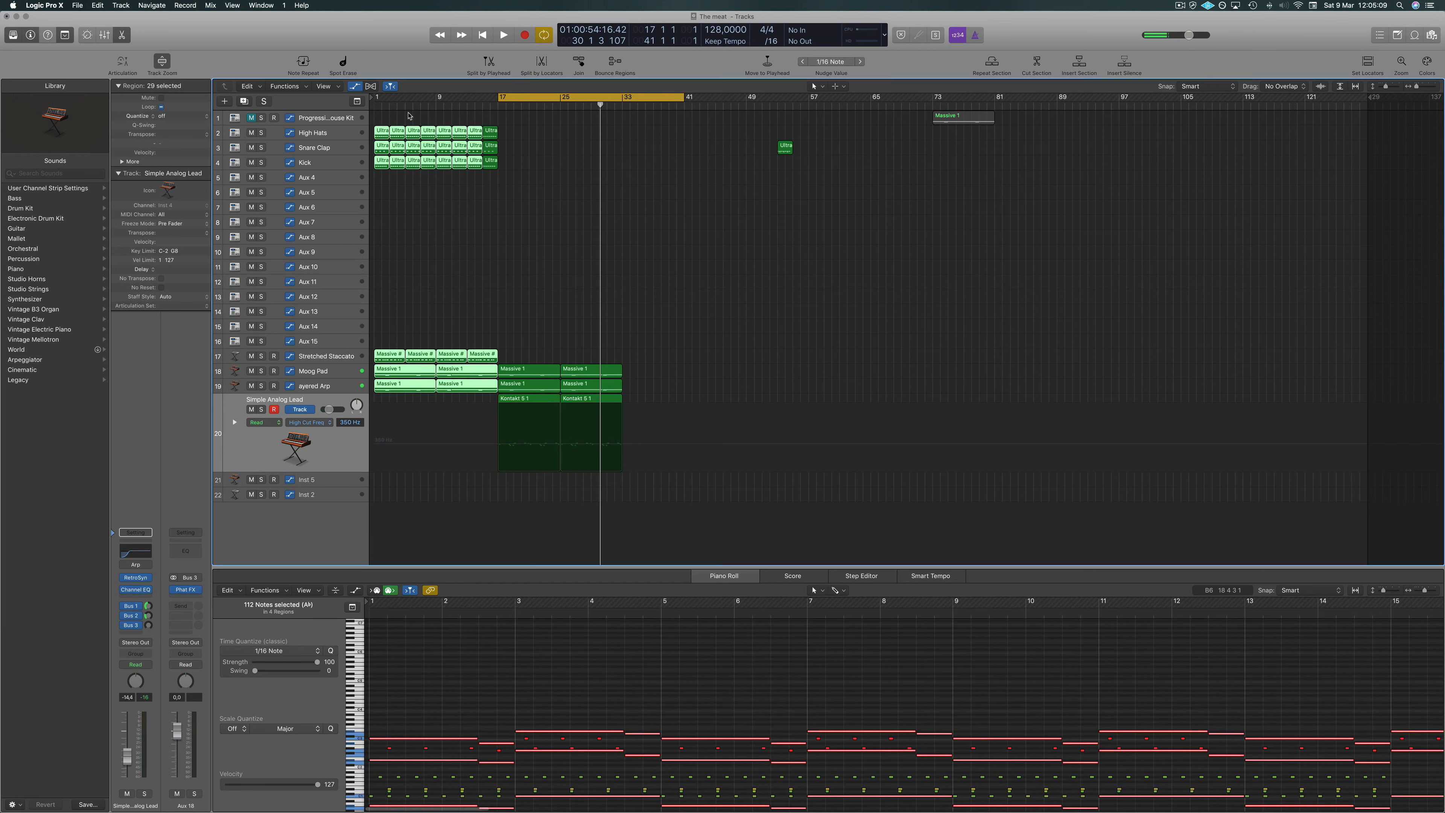
drag(379, 119, 500, 393)
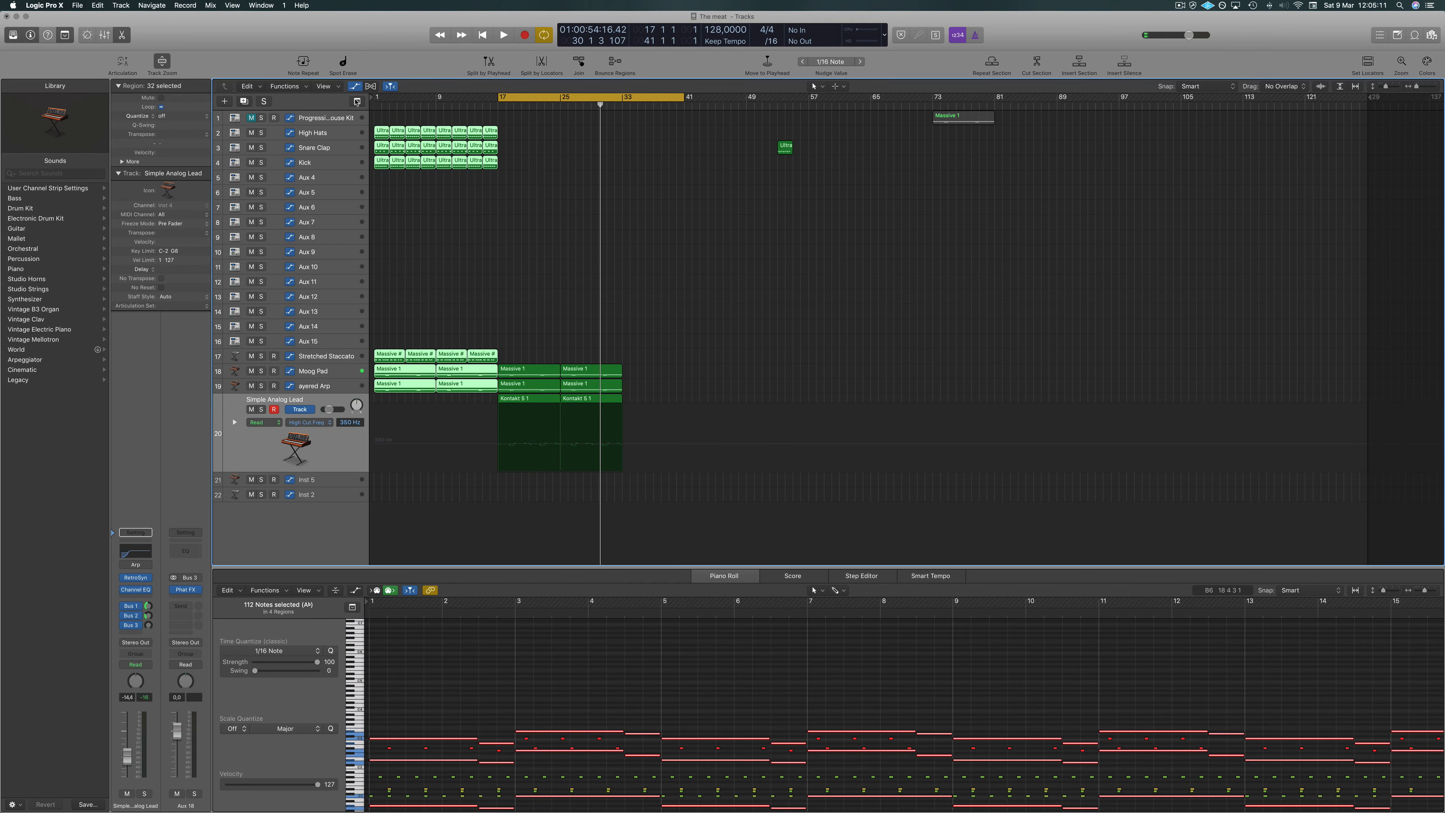
drag(463, 142, 629, 133)
key(space)
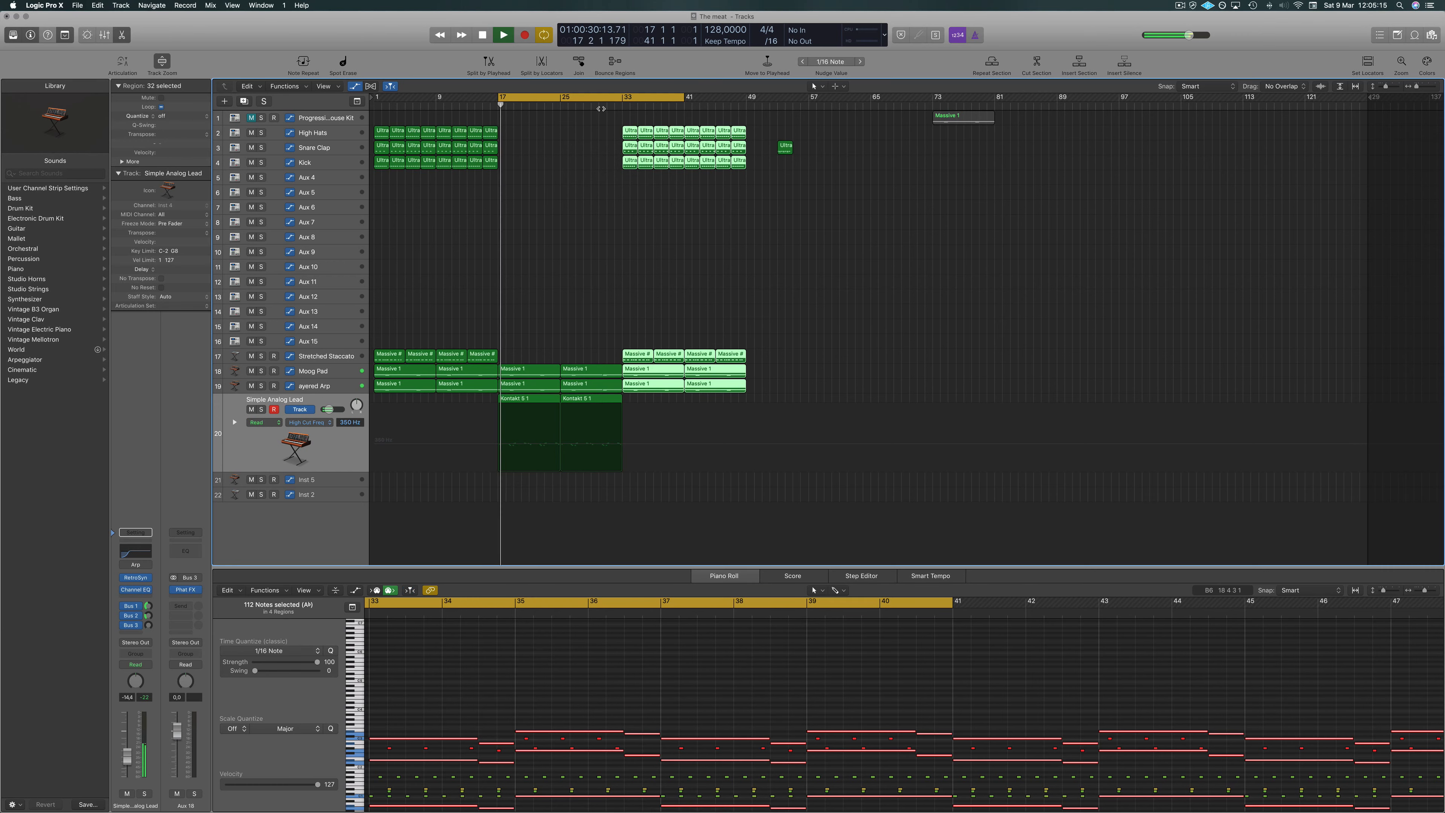
Select the Moog Pad track and raise its High Cut Freq automation point at bar 33.
click(570, 177)
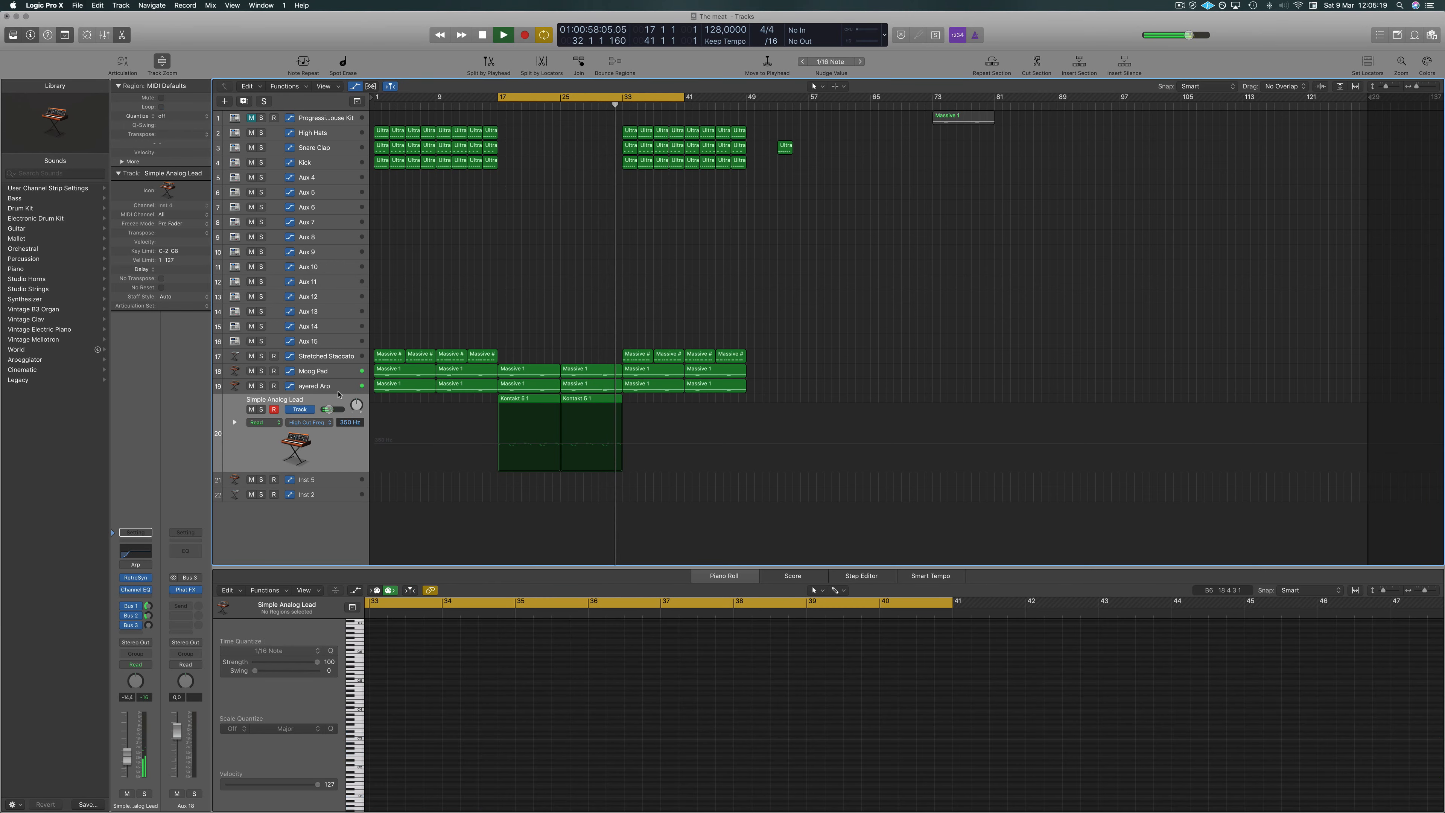
click(335, 376)
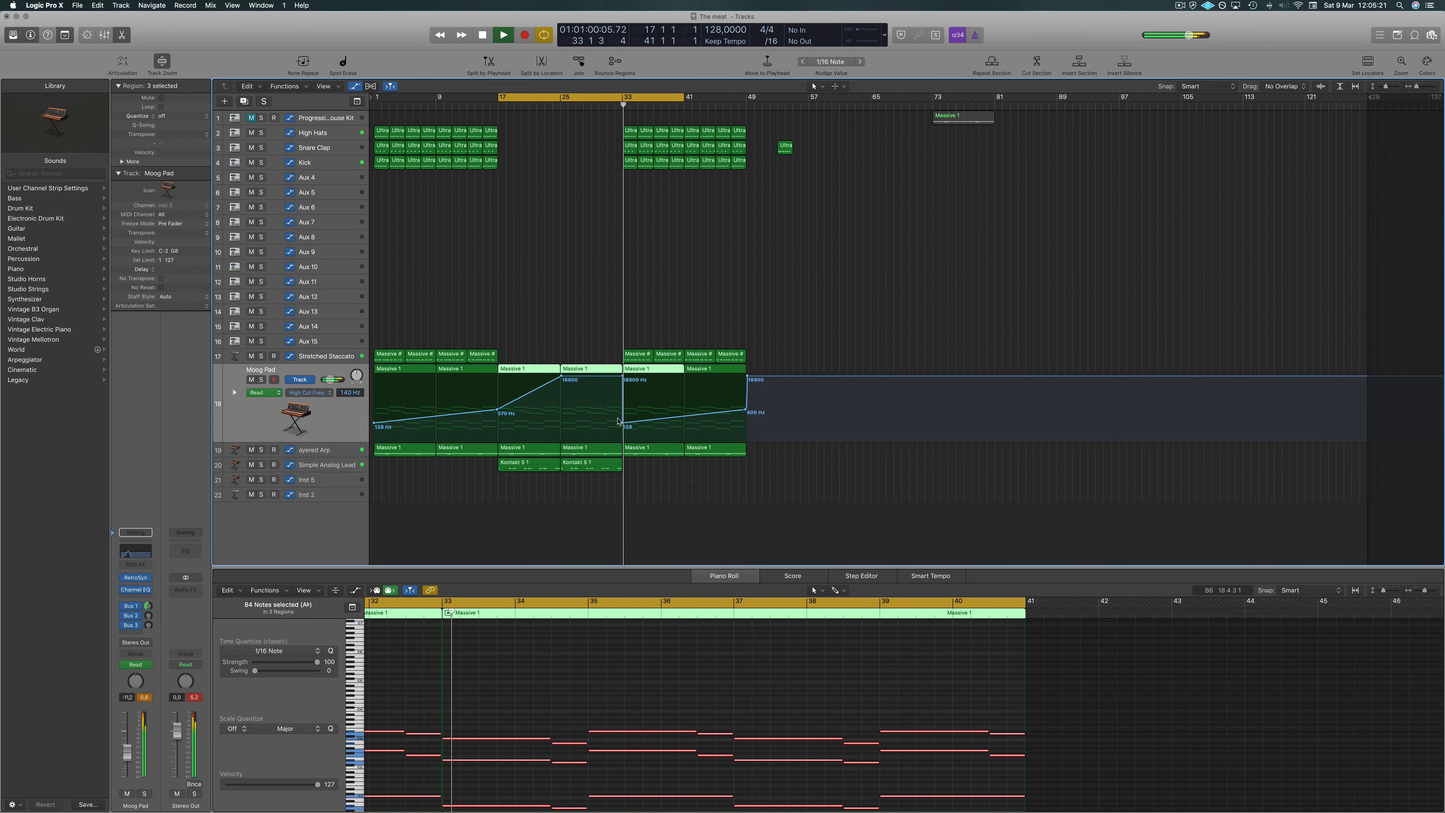
drag(624, 424, 624, 376)
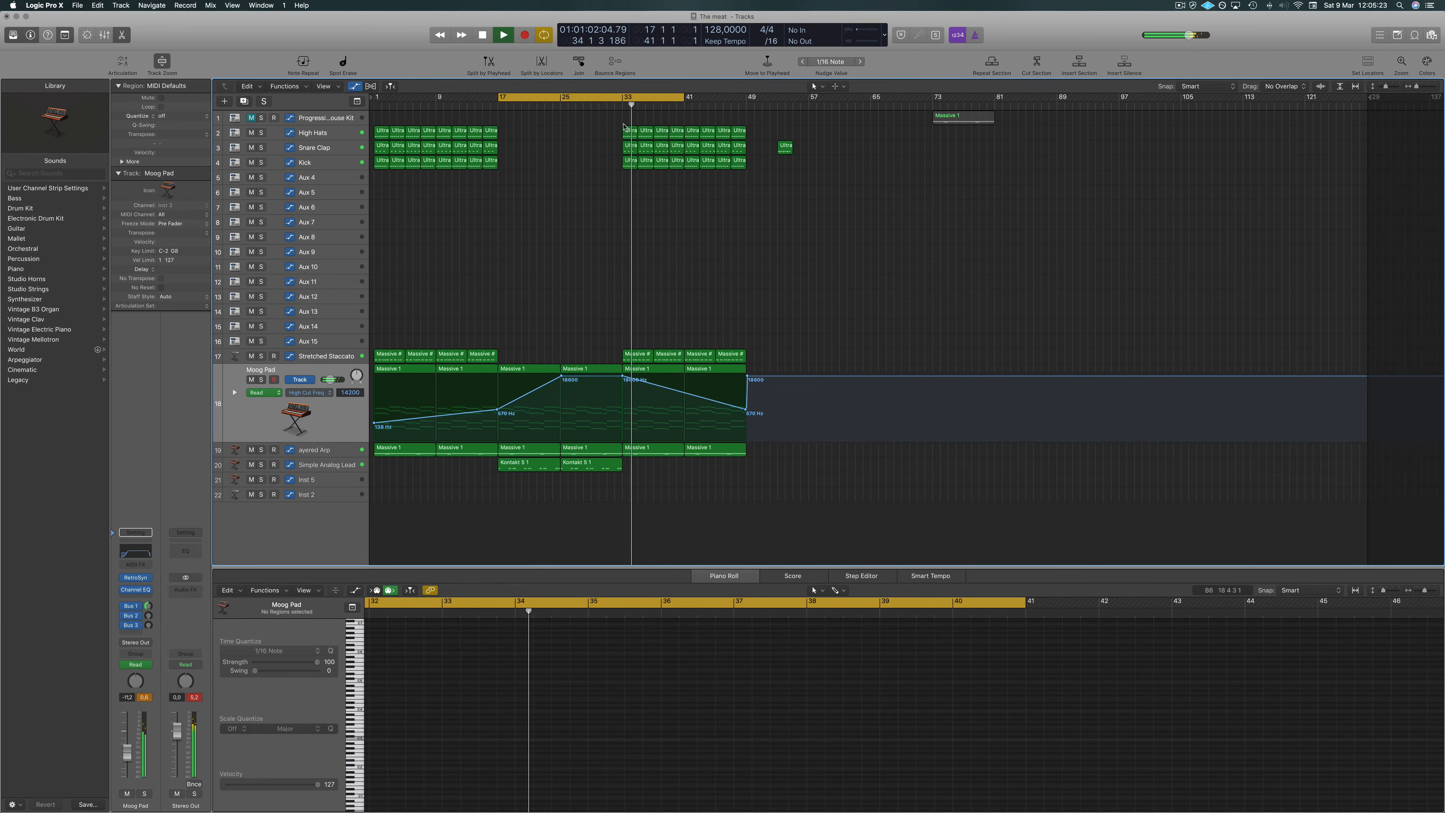
Delete the Stretched Staccato regions copied into bars 33 to 49.
click(618, 102)
click(618, 102)
key(c)
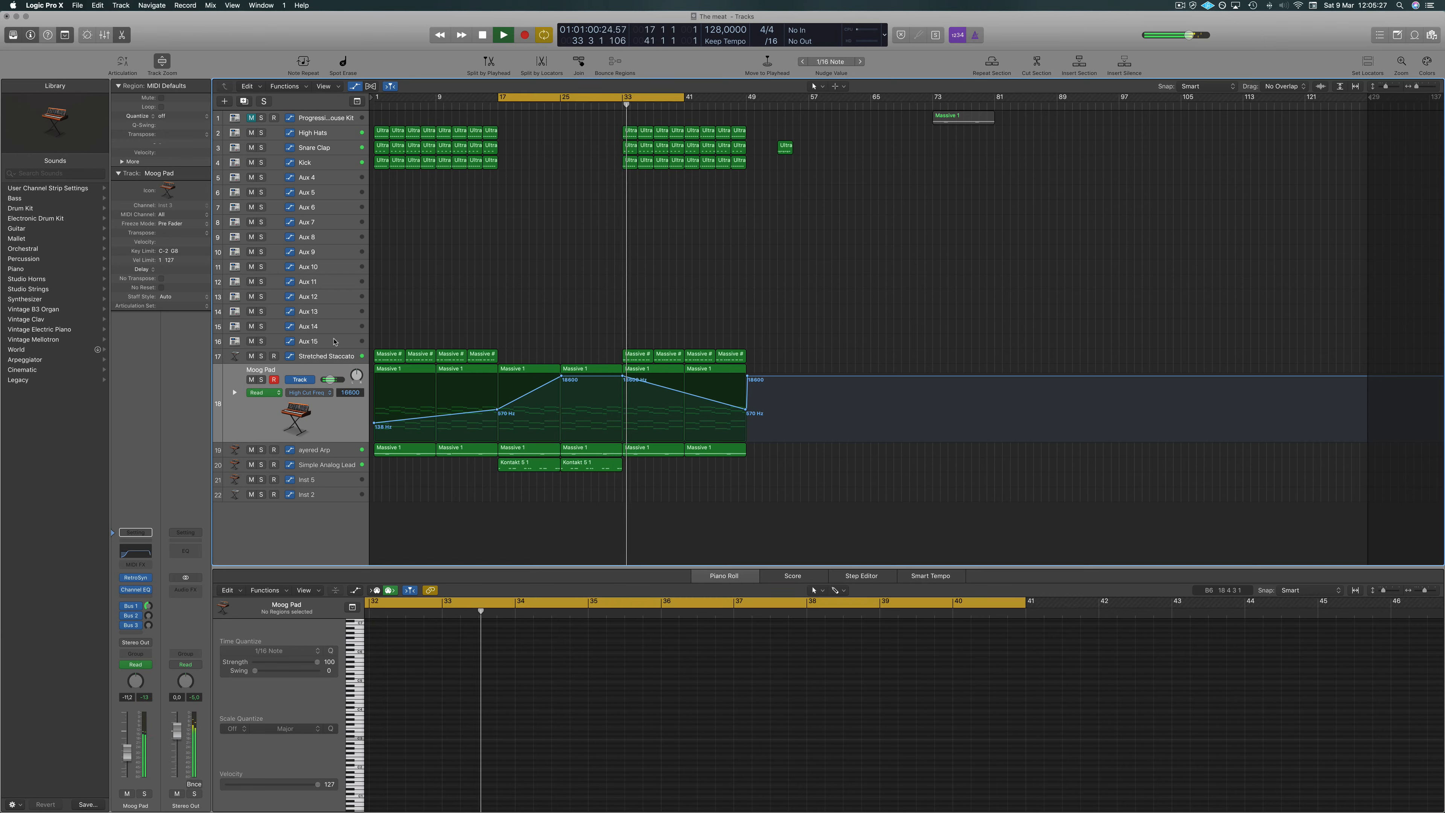
click(251, 357)
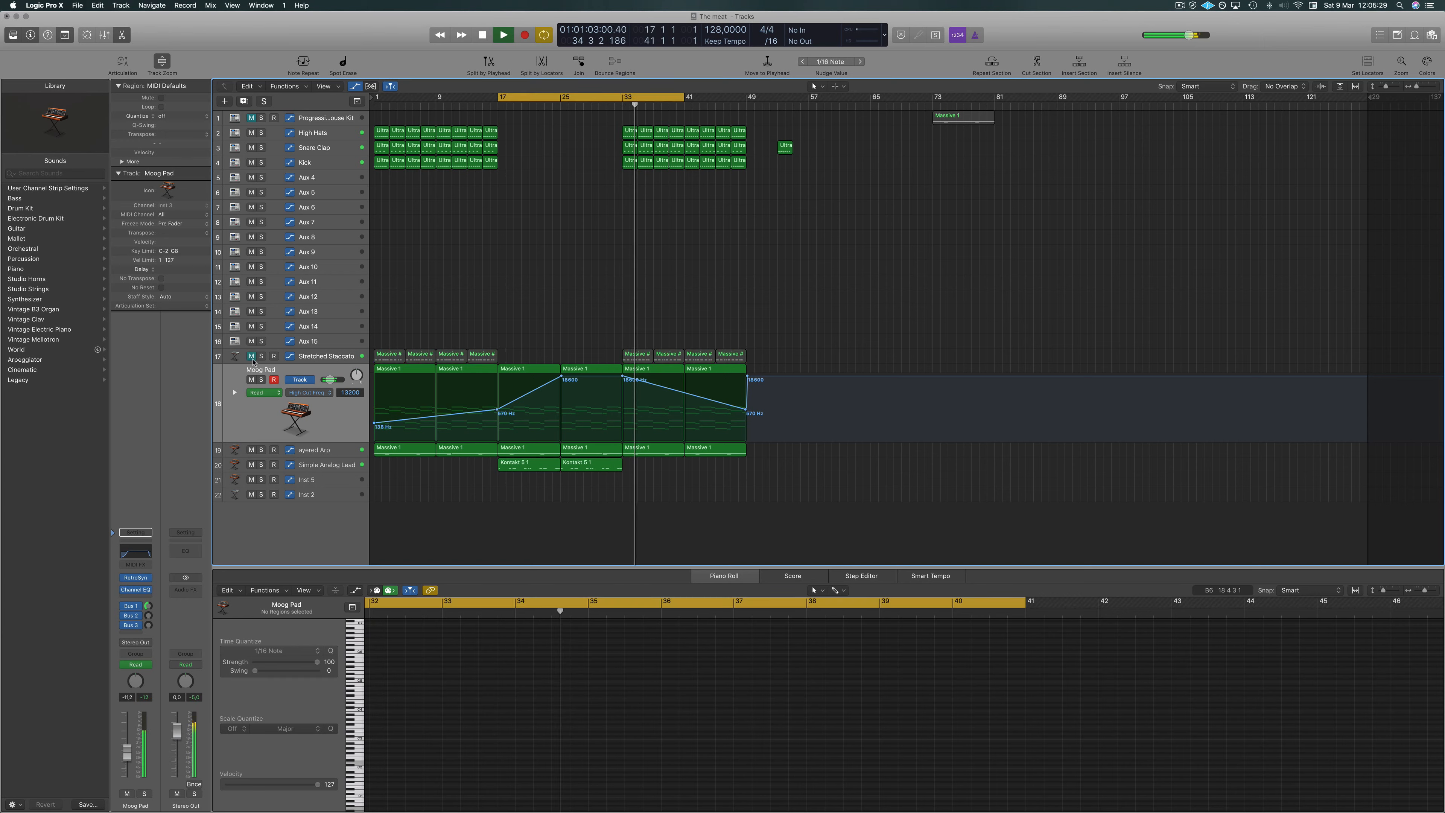
click(252, 356)
drag(607, 330, 735, 355)
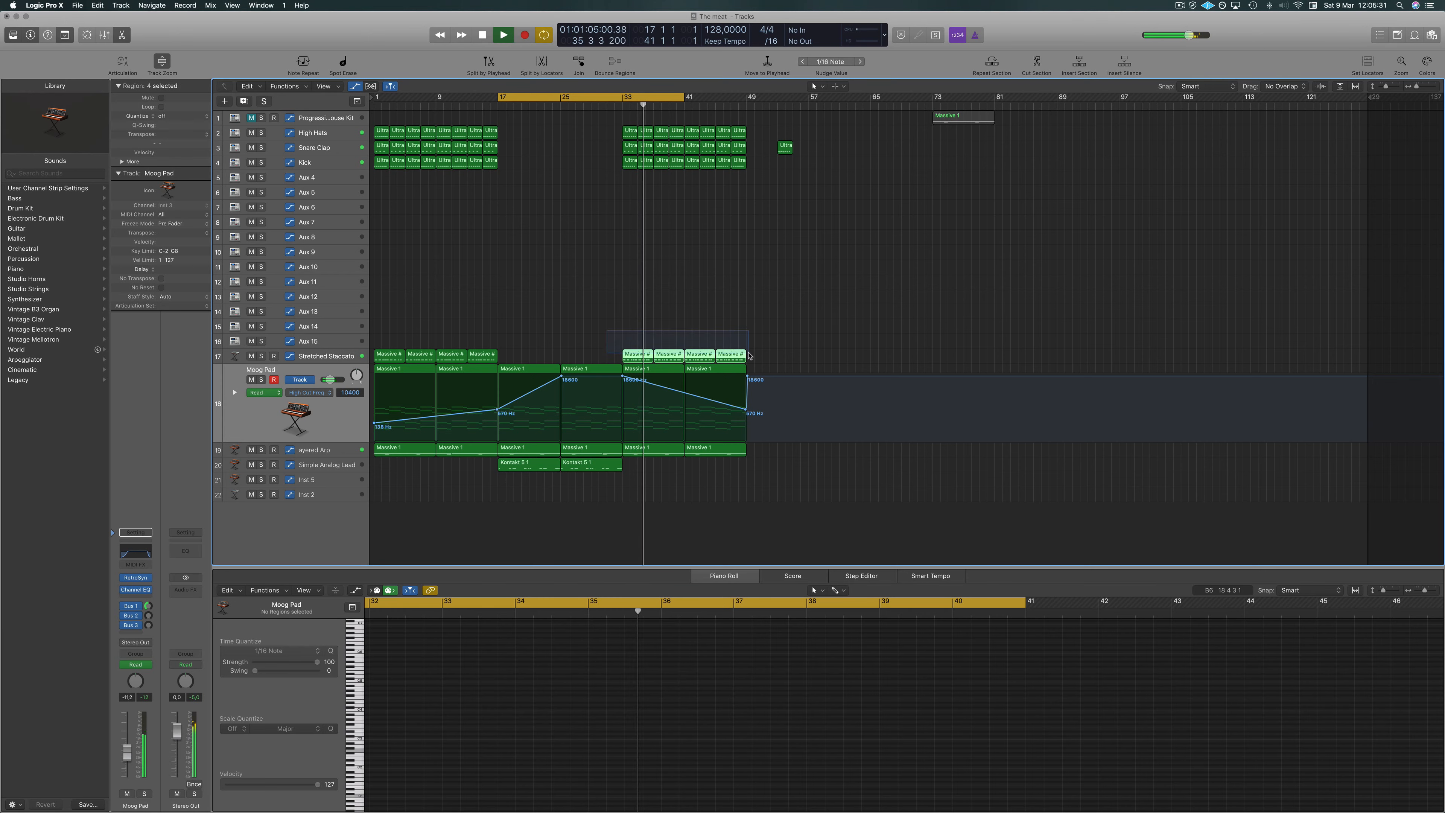
key(Delete)
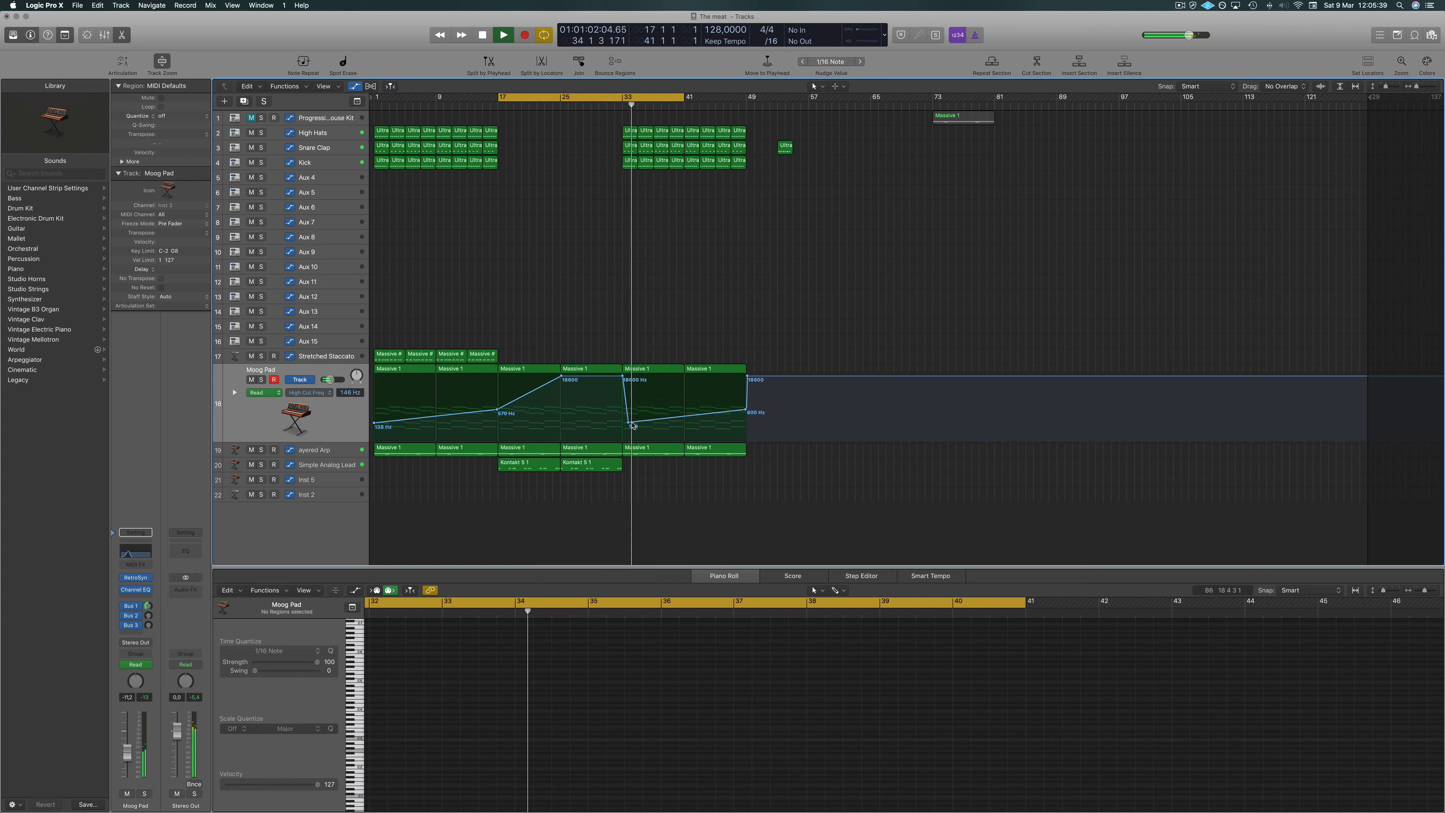
Restart playback from the cycle start and save the project.
key(space)
key(space)
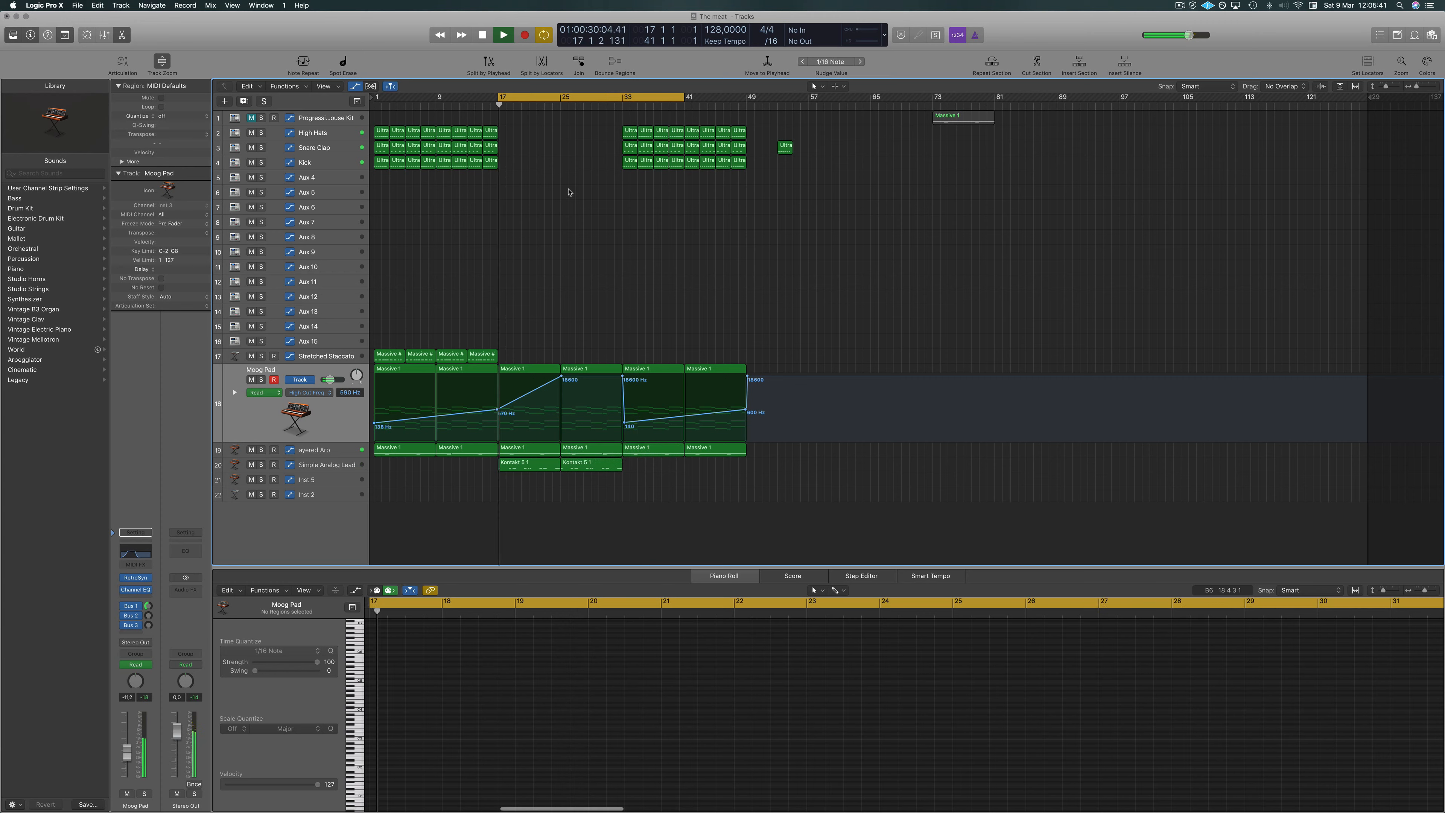
key(super+s)
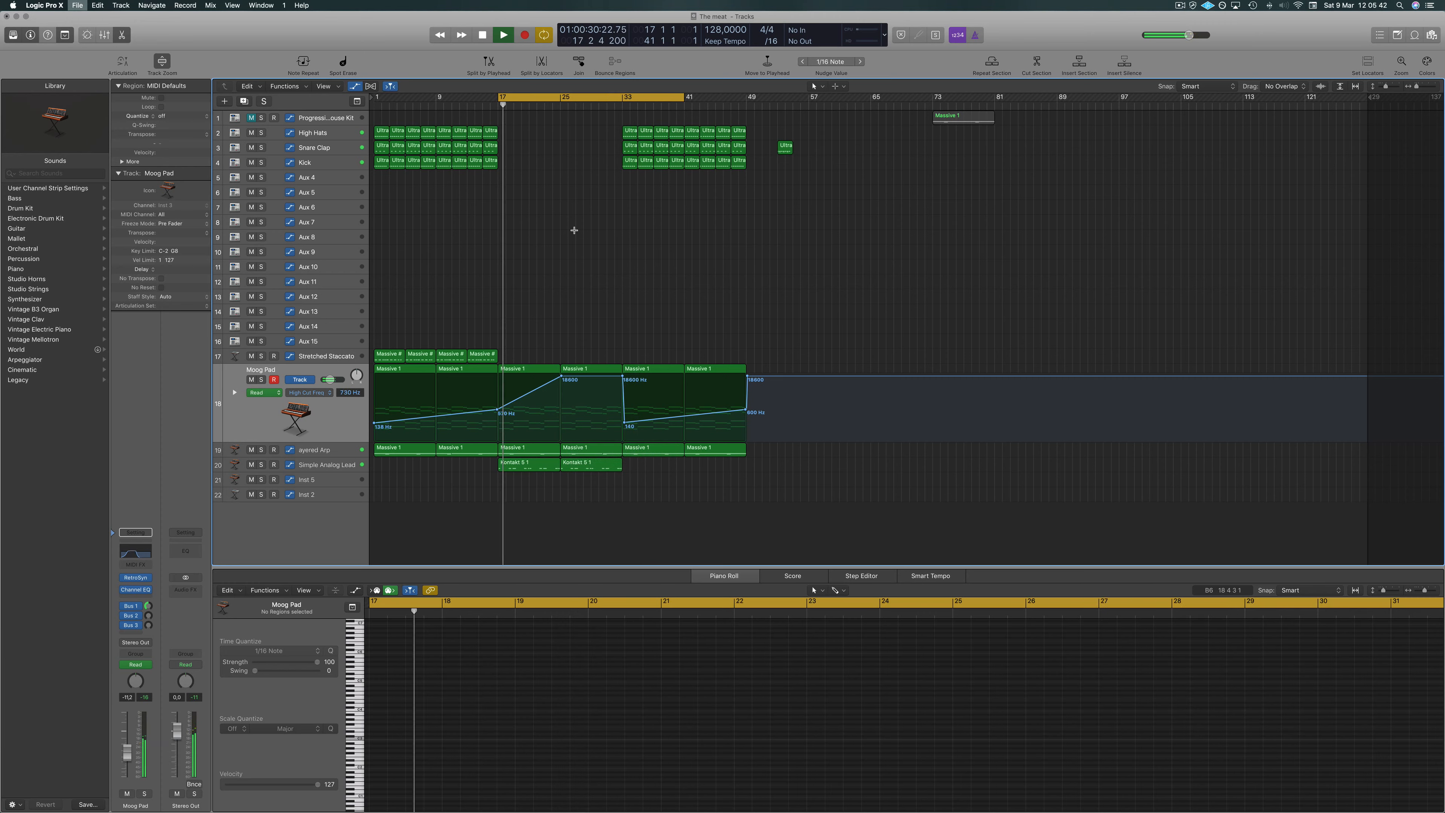
click(346, 466)
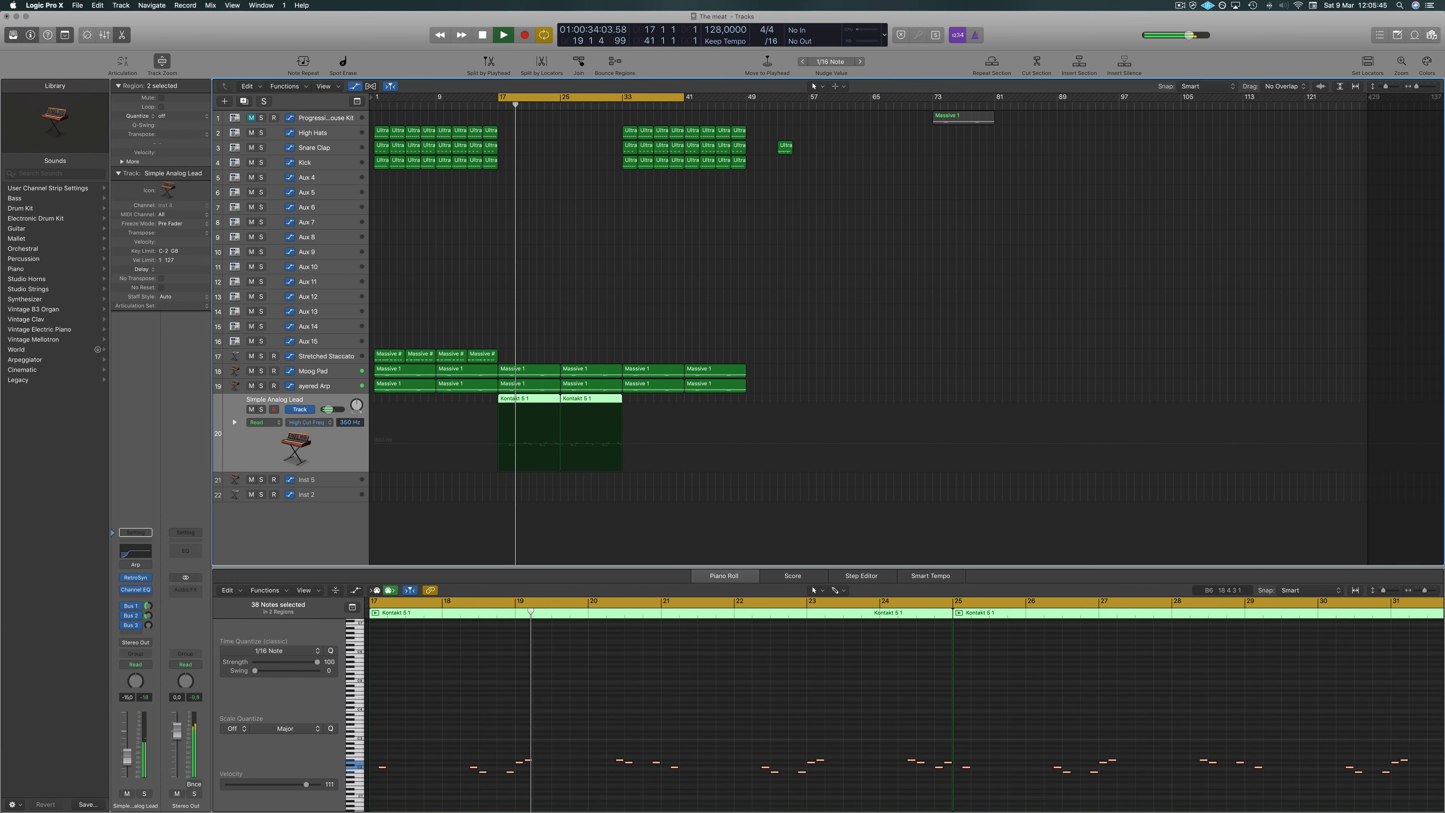
click(771, 381)
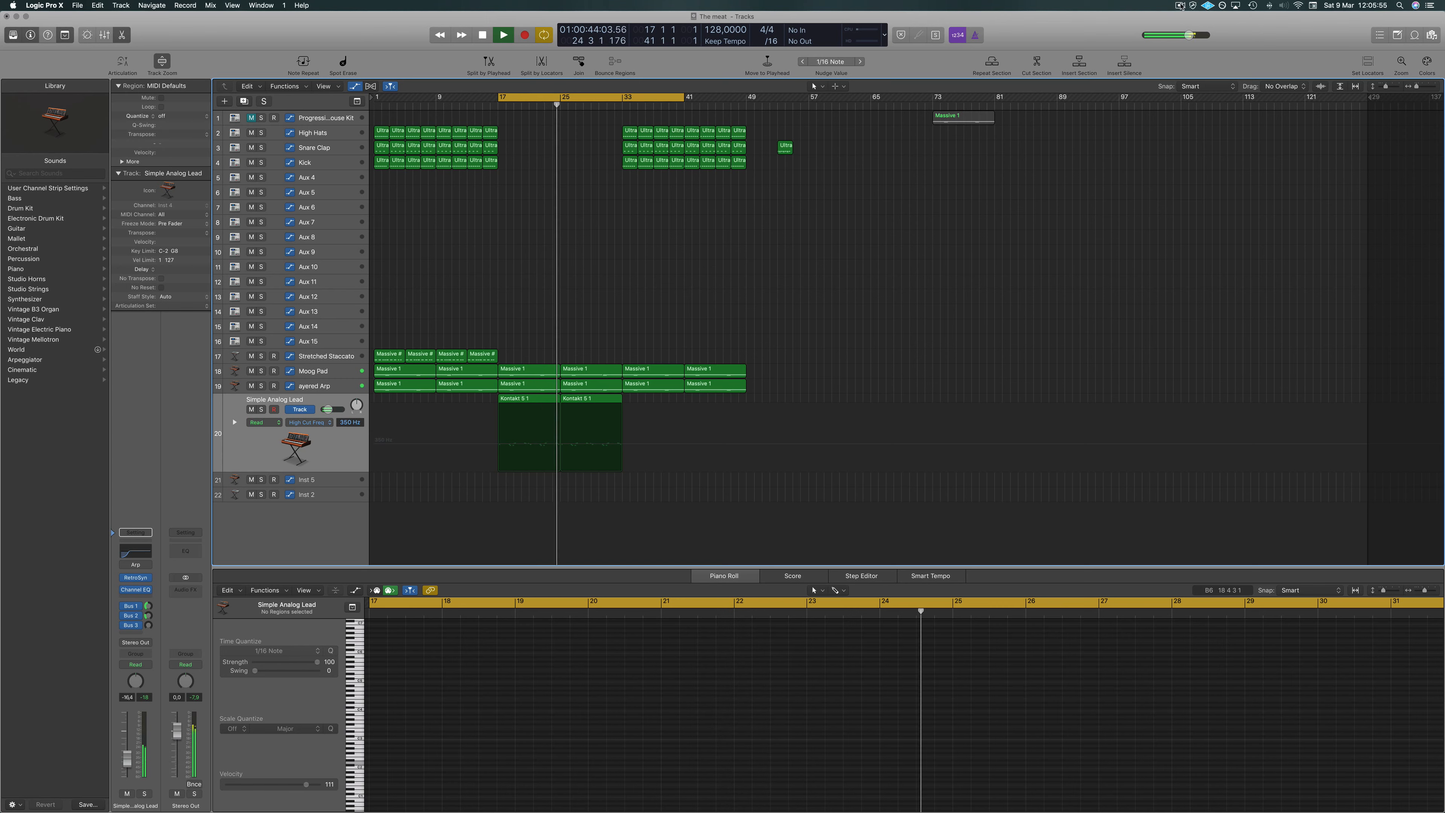
click(1181, 6)
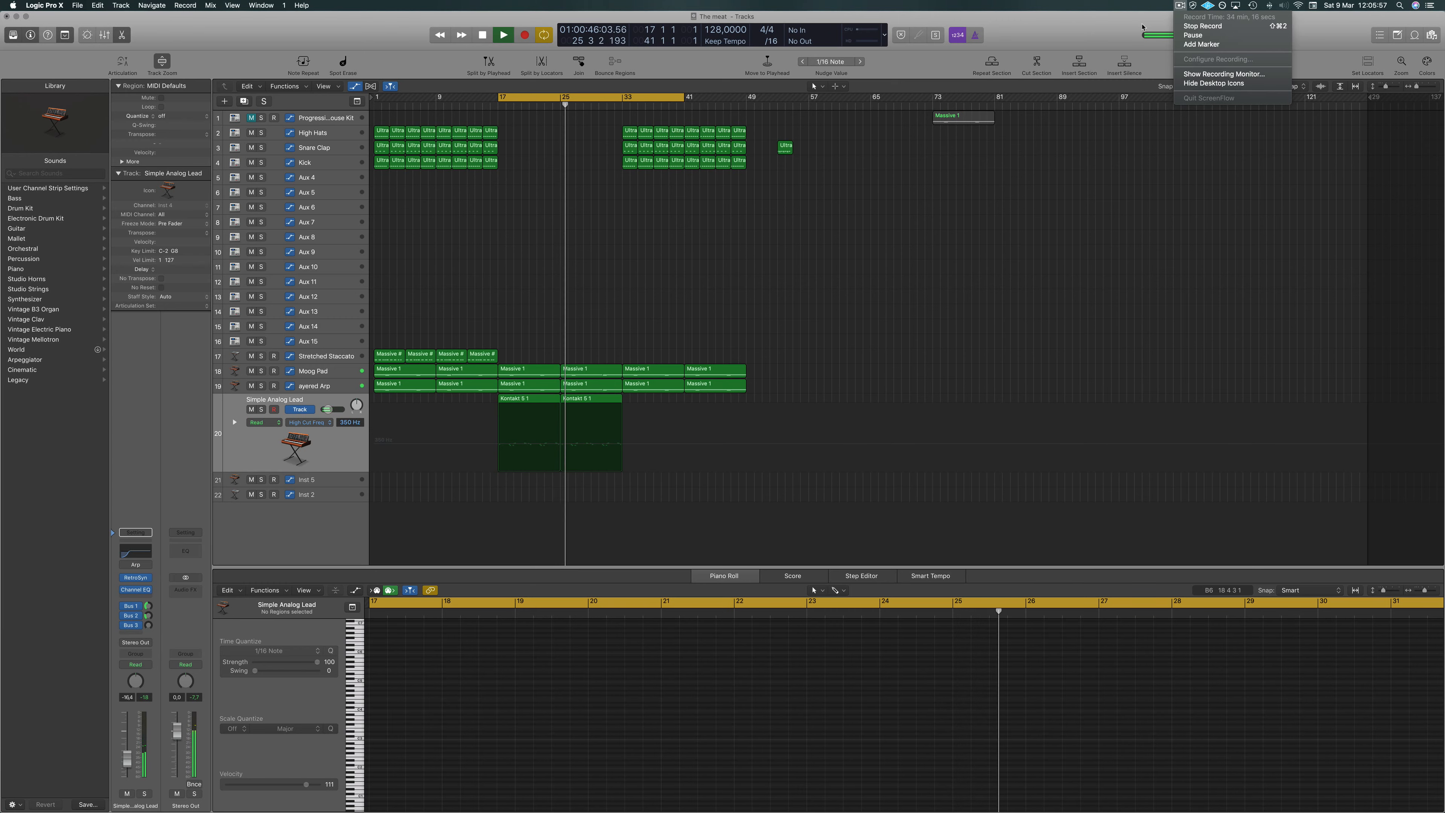
click(848, 317)
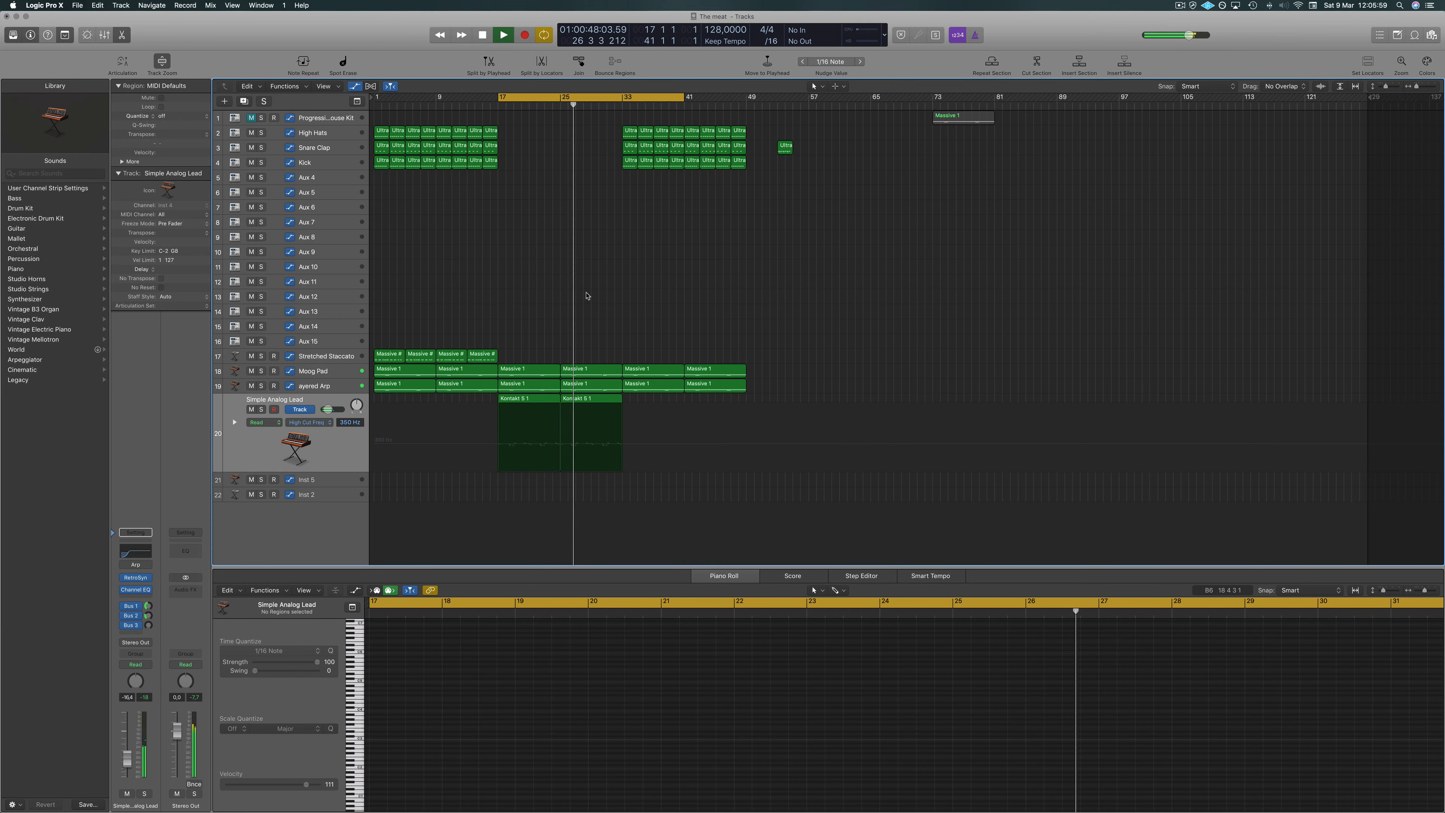
scroll(590, 284, up, 1)
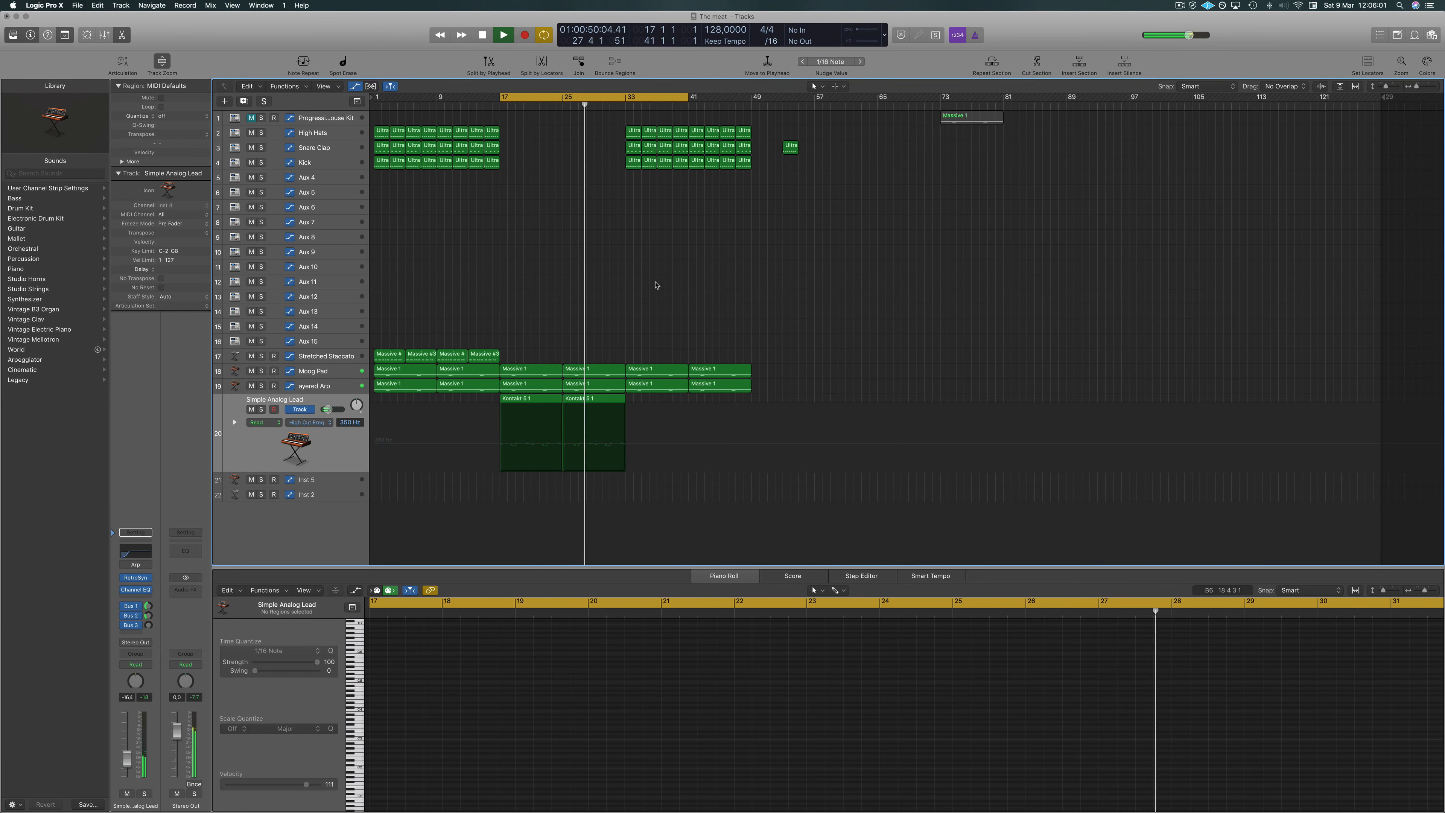
scroll(655, 284, up, 1)
scroll(654, 287, down, 2)
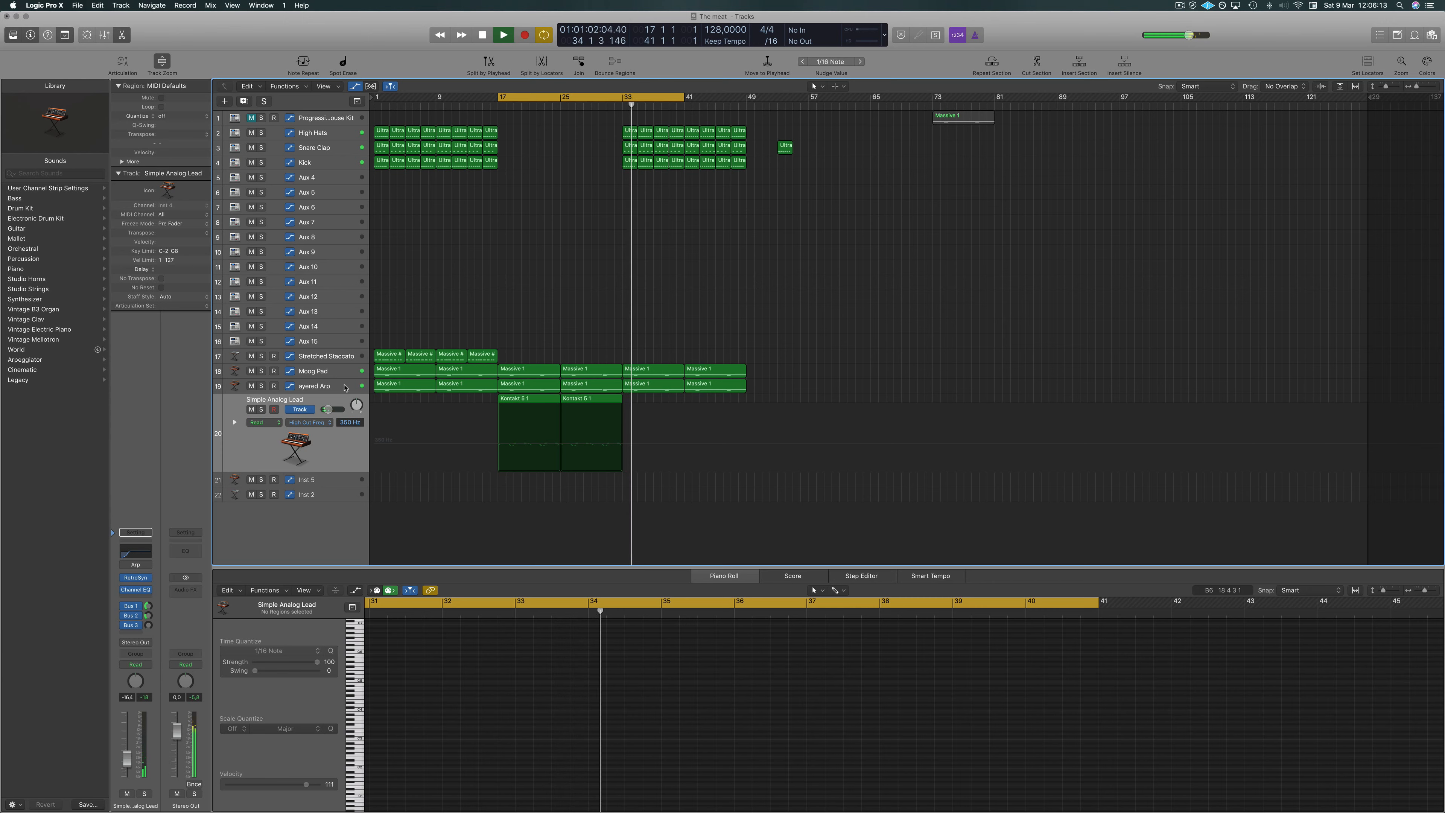
Delete the Layered Arp regions copied into bars 33 to 49.
click(250, 386)
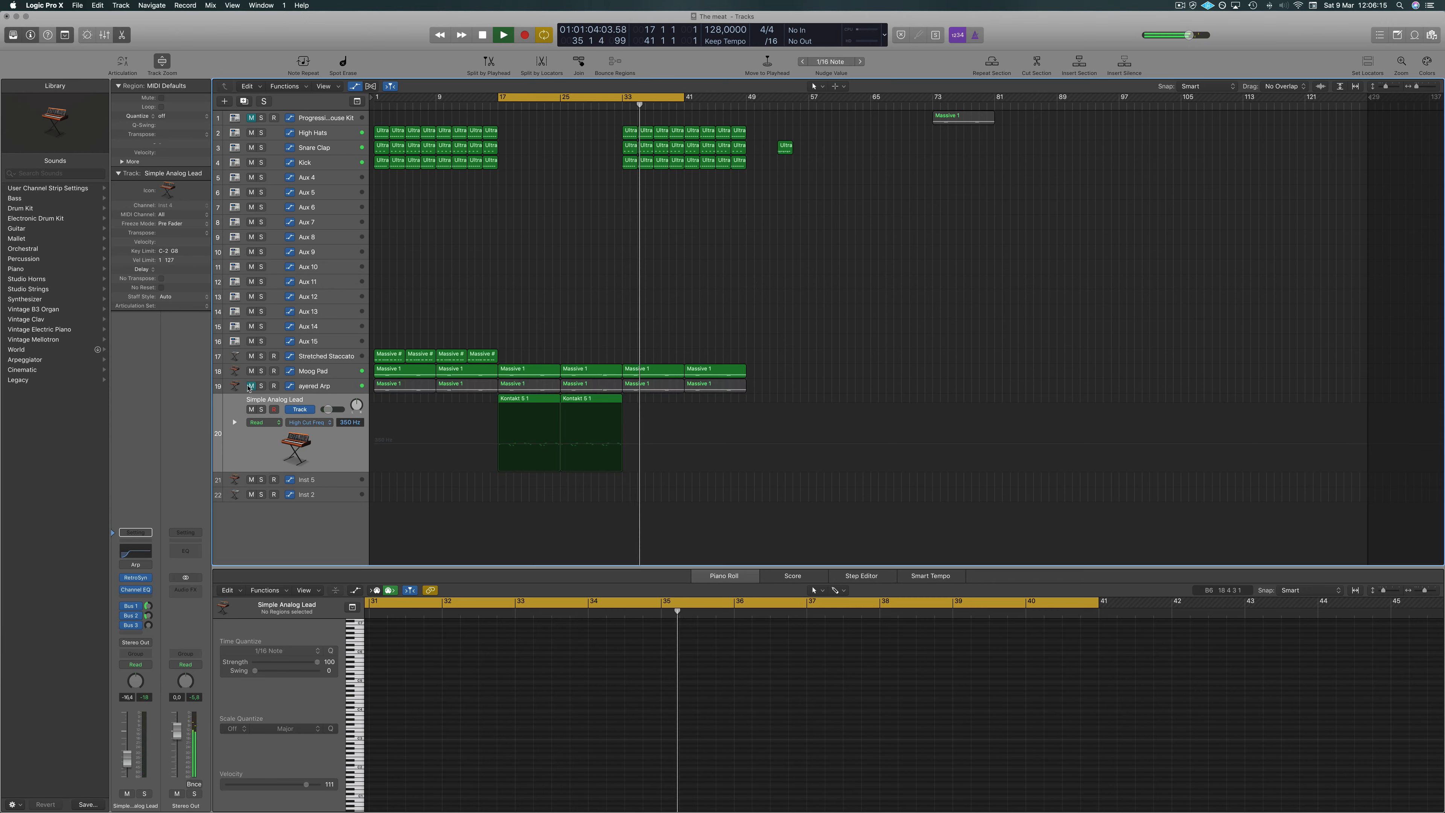
drag(780, 384, 664, 392)
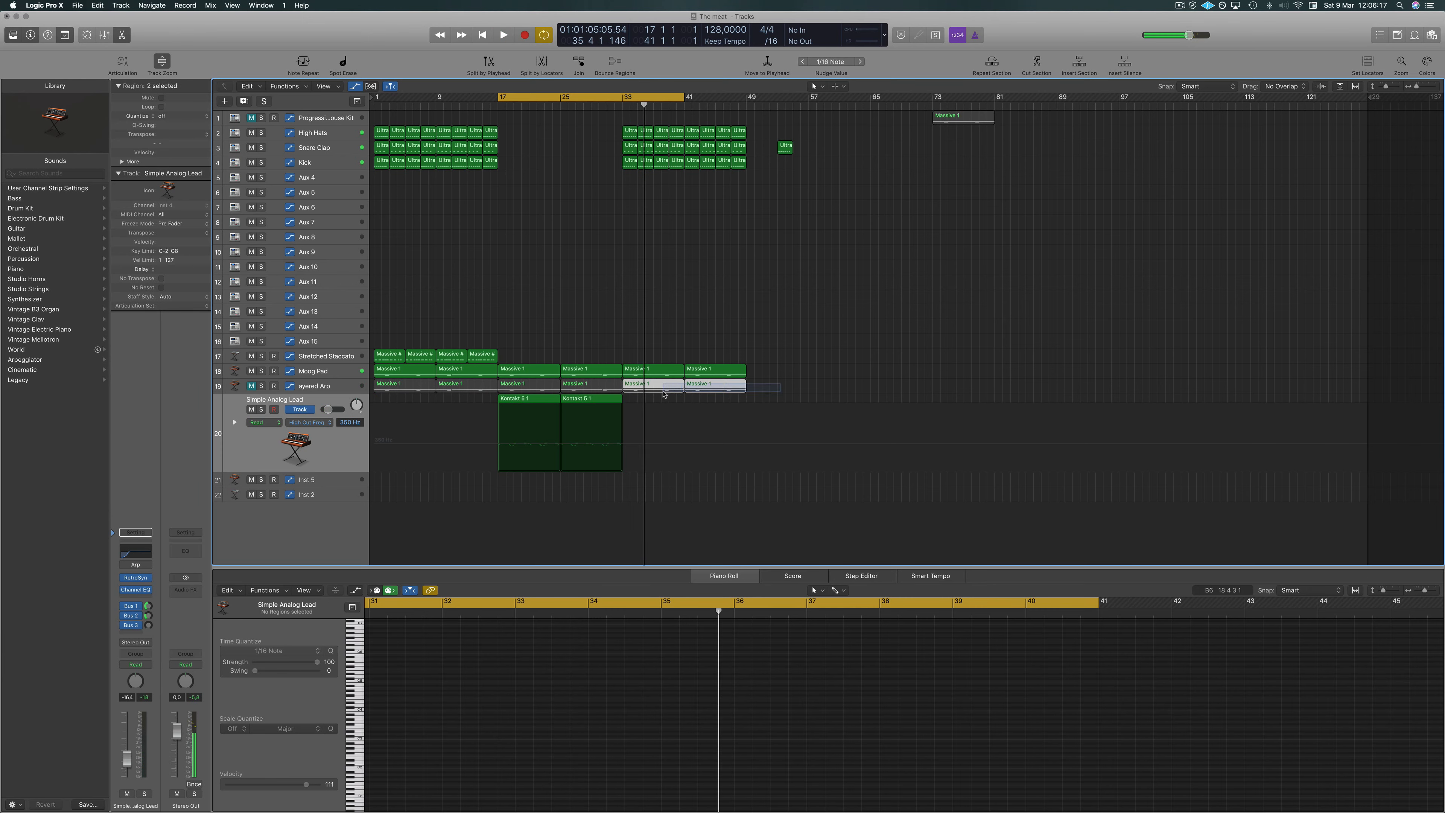
key(Delete)
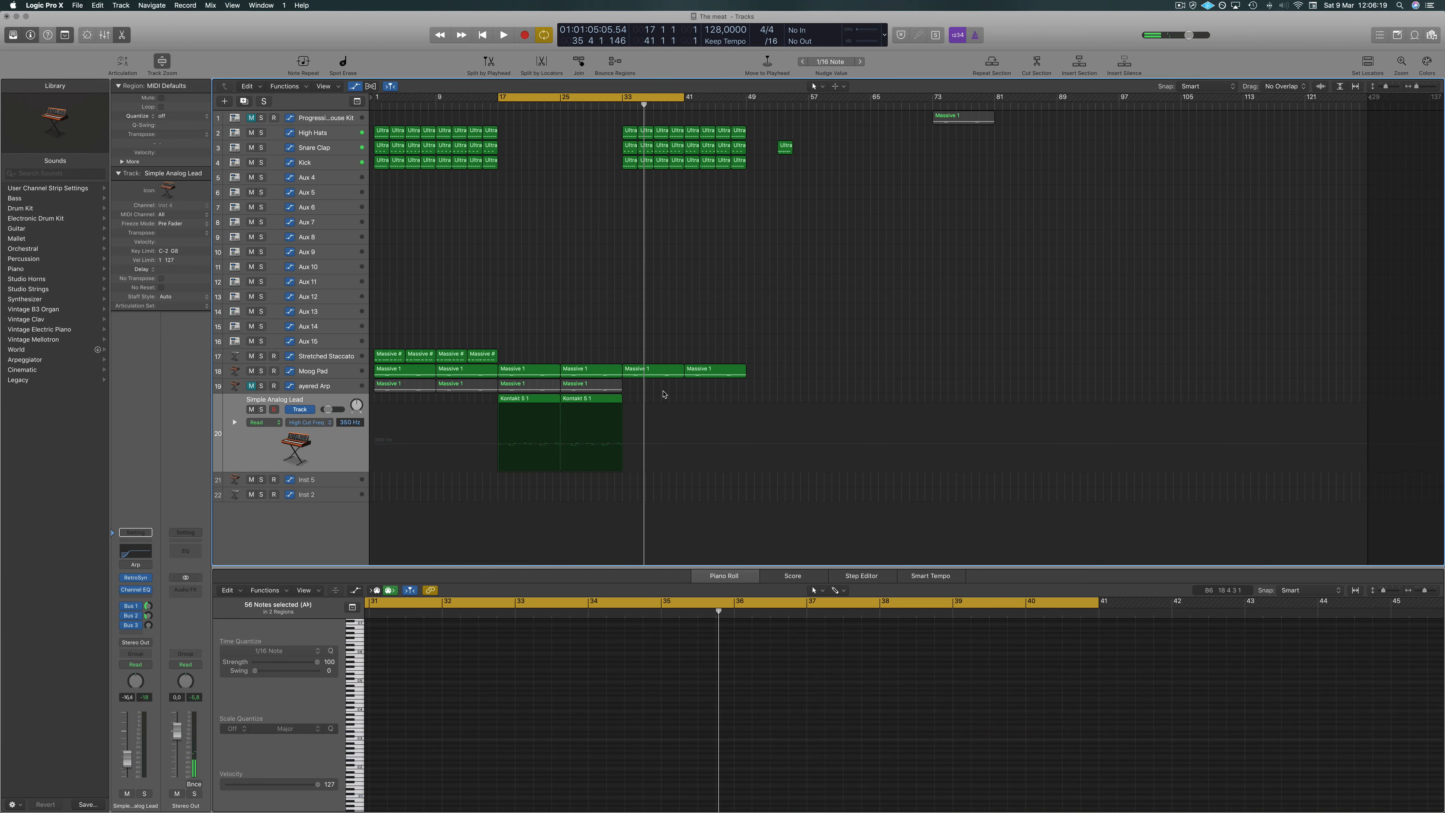